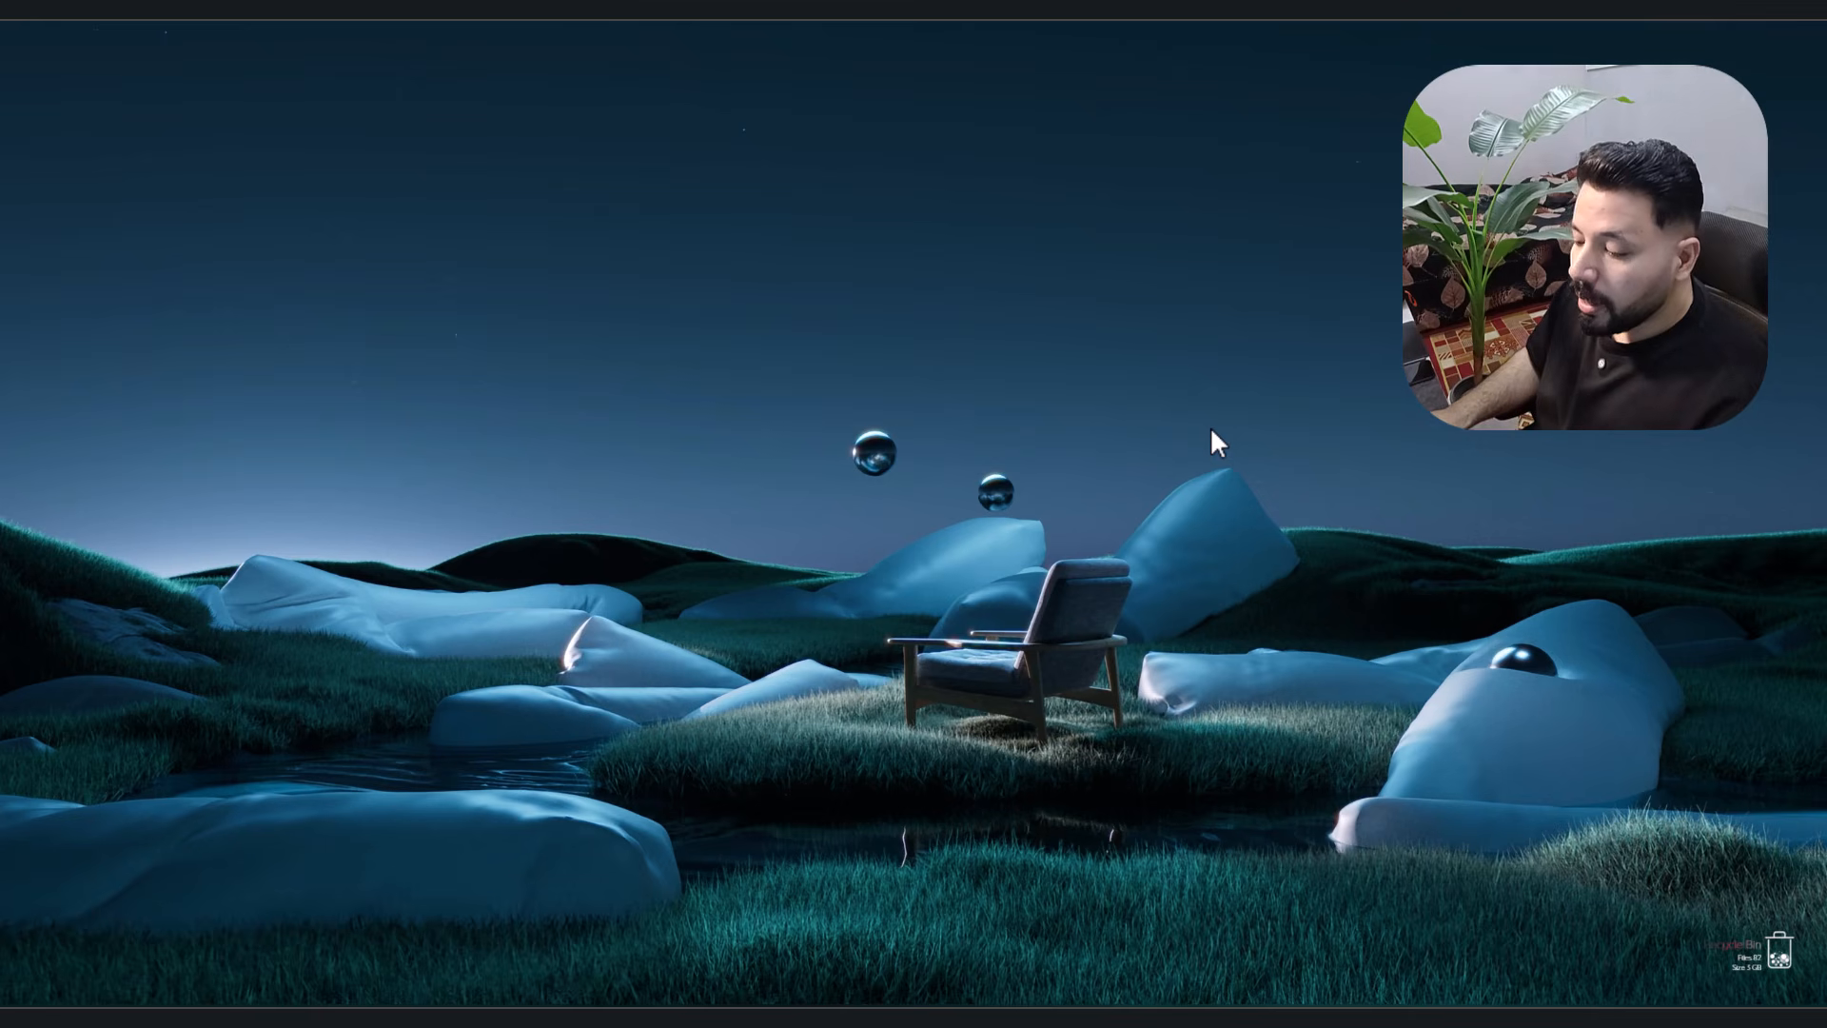
# - Switch to Photoshop and examine the composite poster up close, including the portrait, the Arabic speech bubble and the room background
pyautogui.moveTo(1011, 1015)
pyautogui.click(1013, 895)
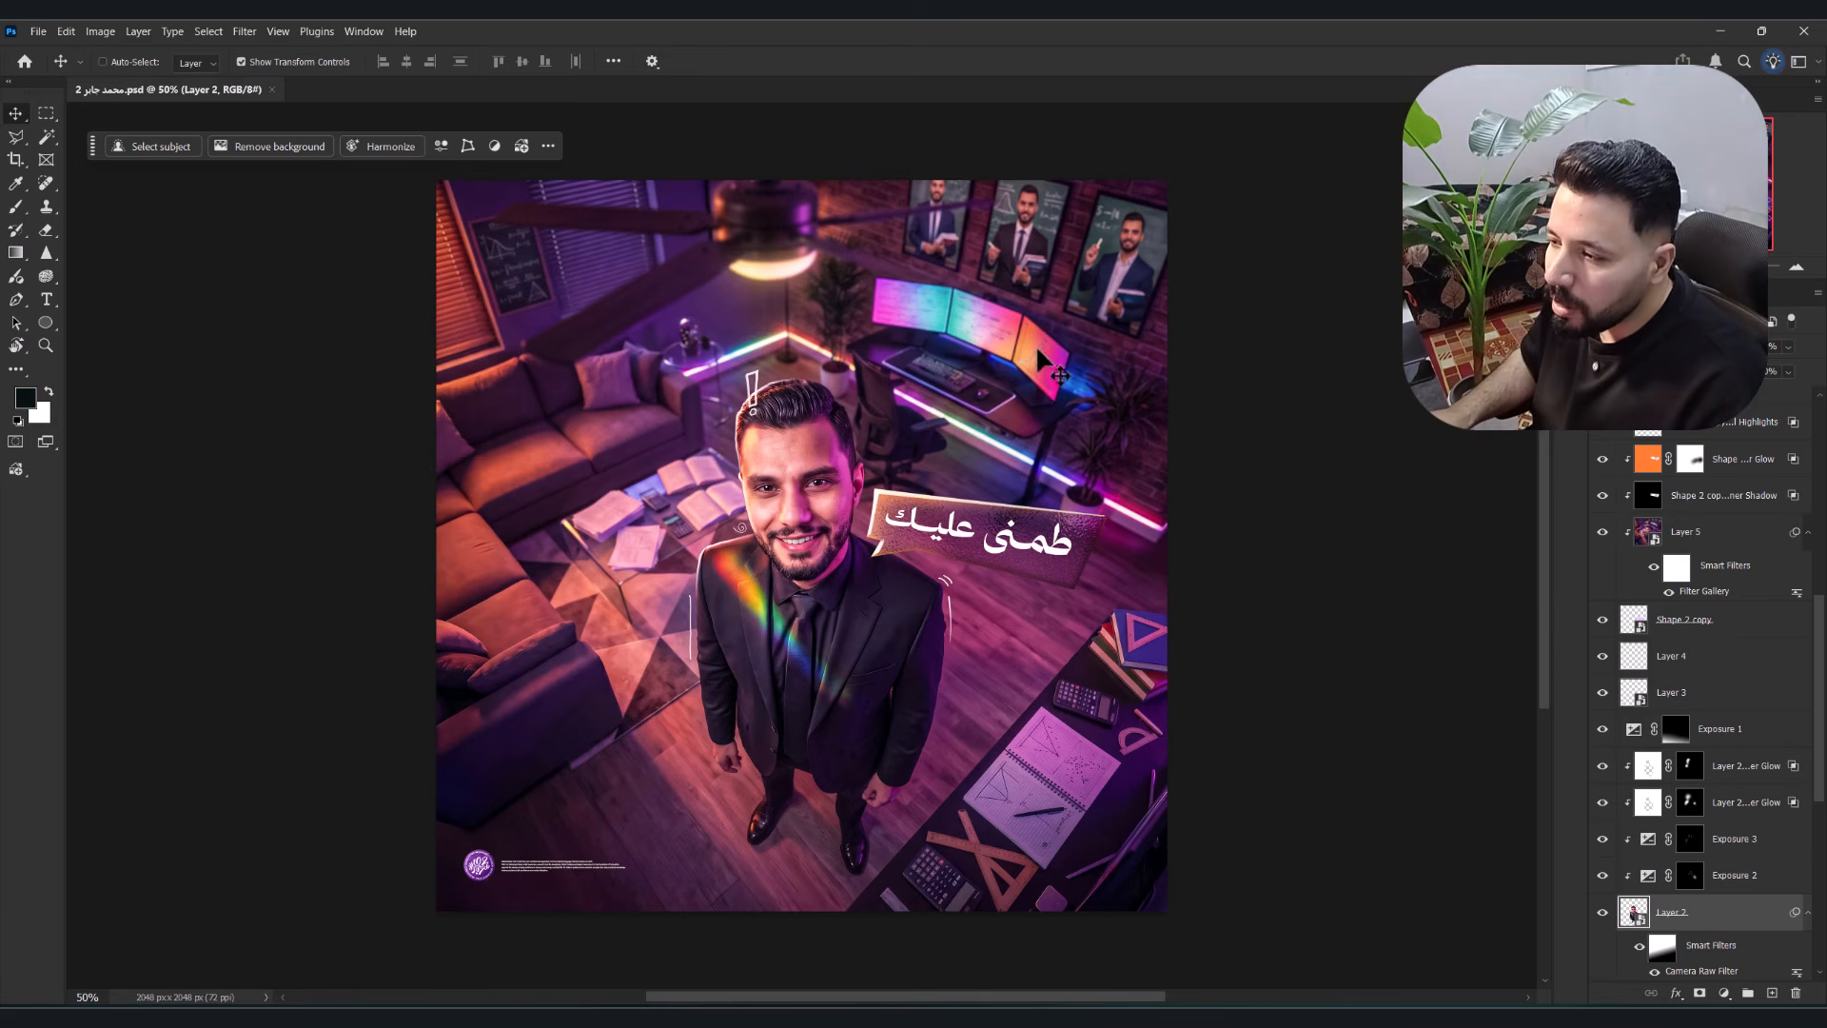
pyautogui.hscroll(-2, 1066, 359)
pyautogui.scroll(5, 1065, 360)
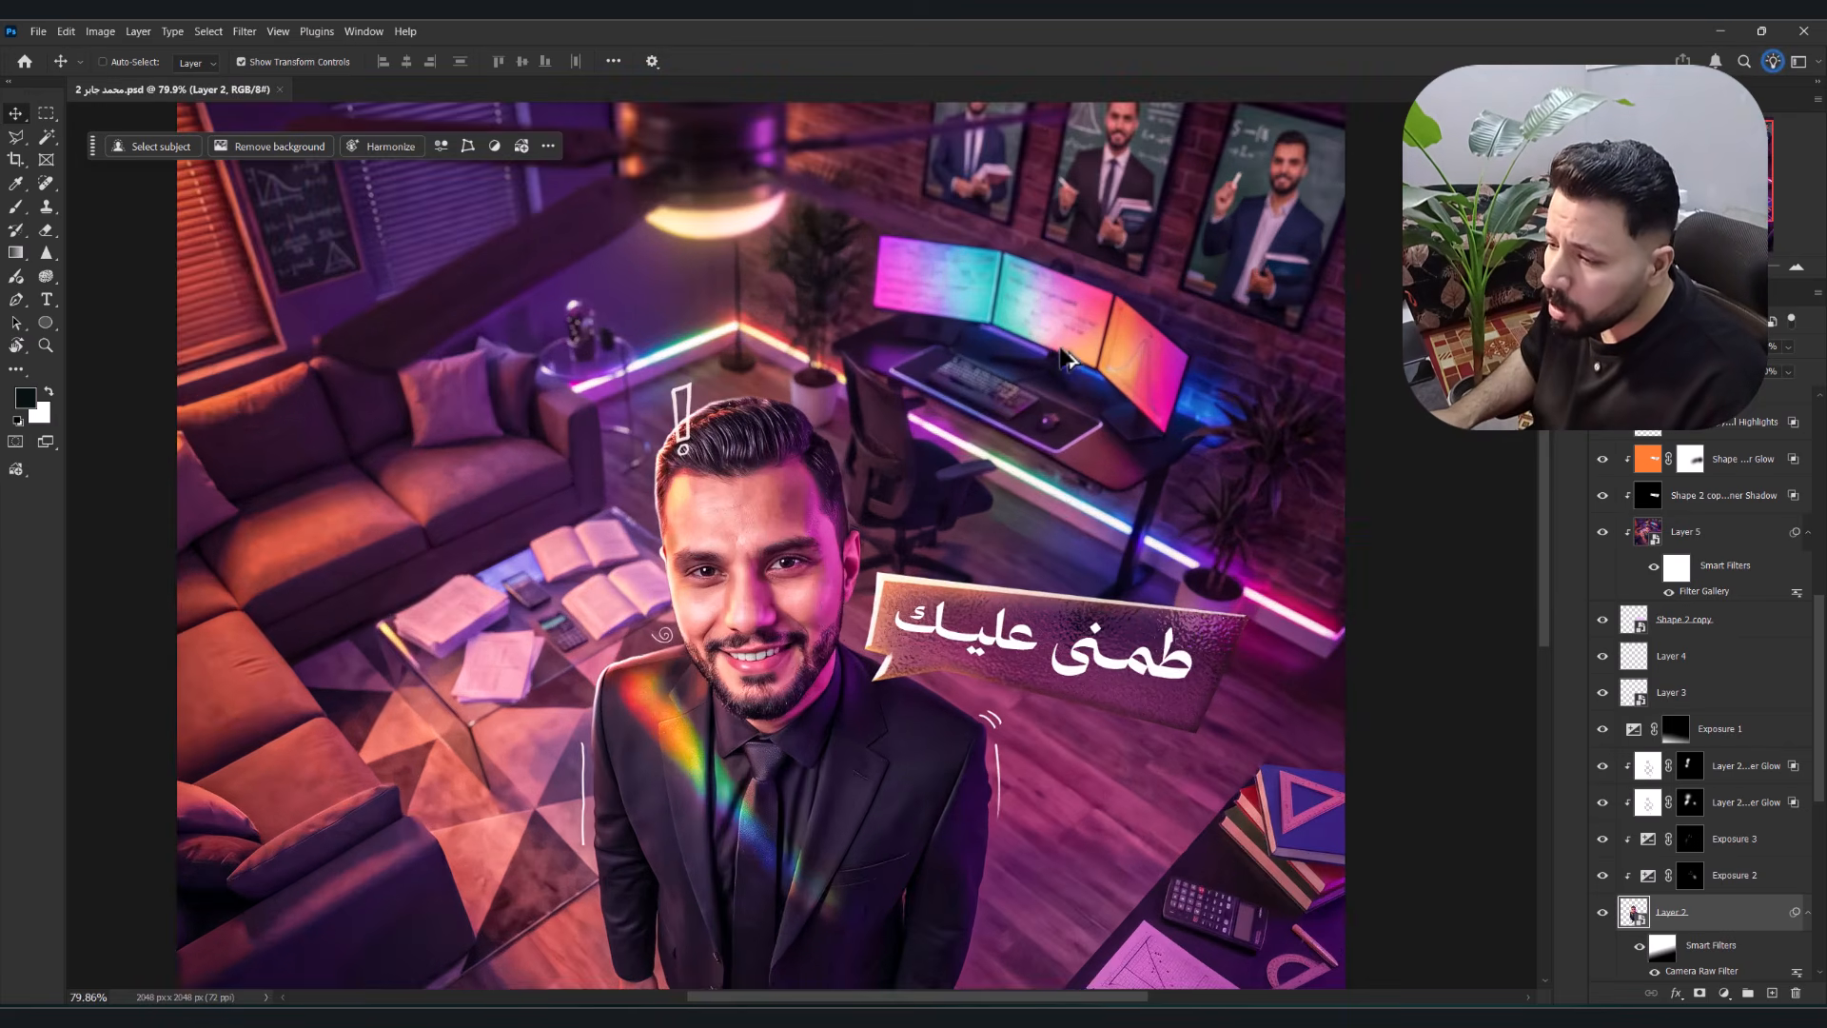
pyautogui.moveTo(819, 607); pyautogui.dragTo(1016, 718)
pyautogui.scroll(-6, 1172, 420)
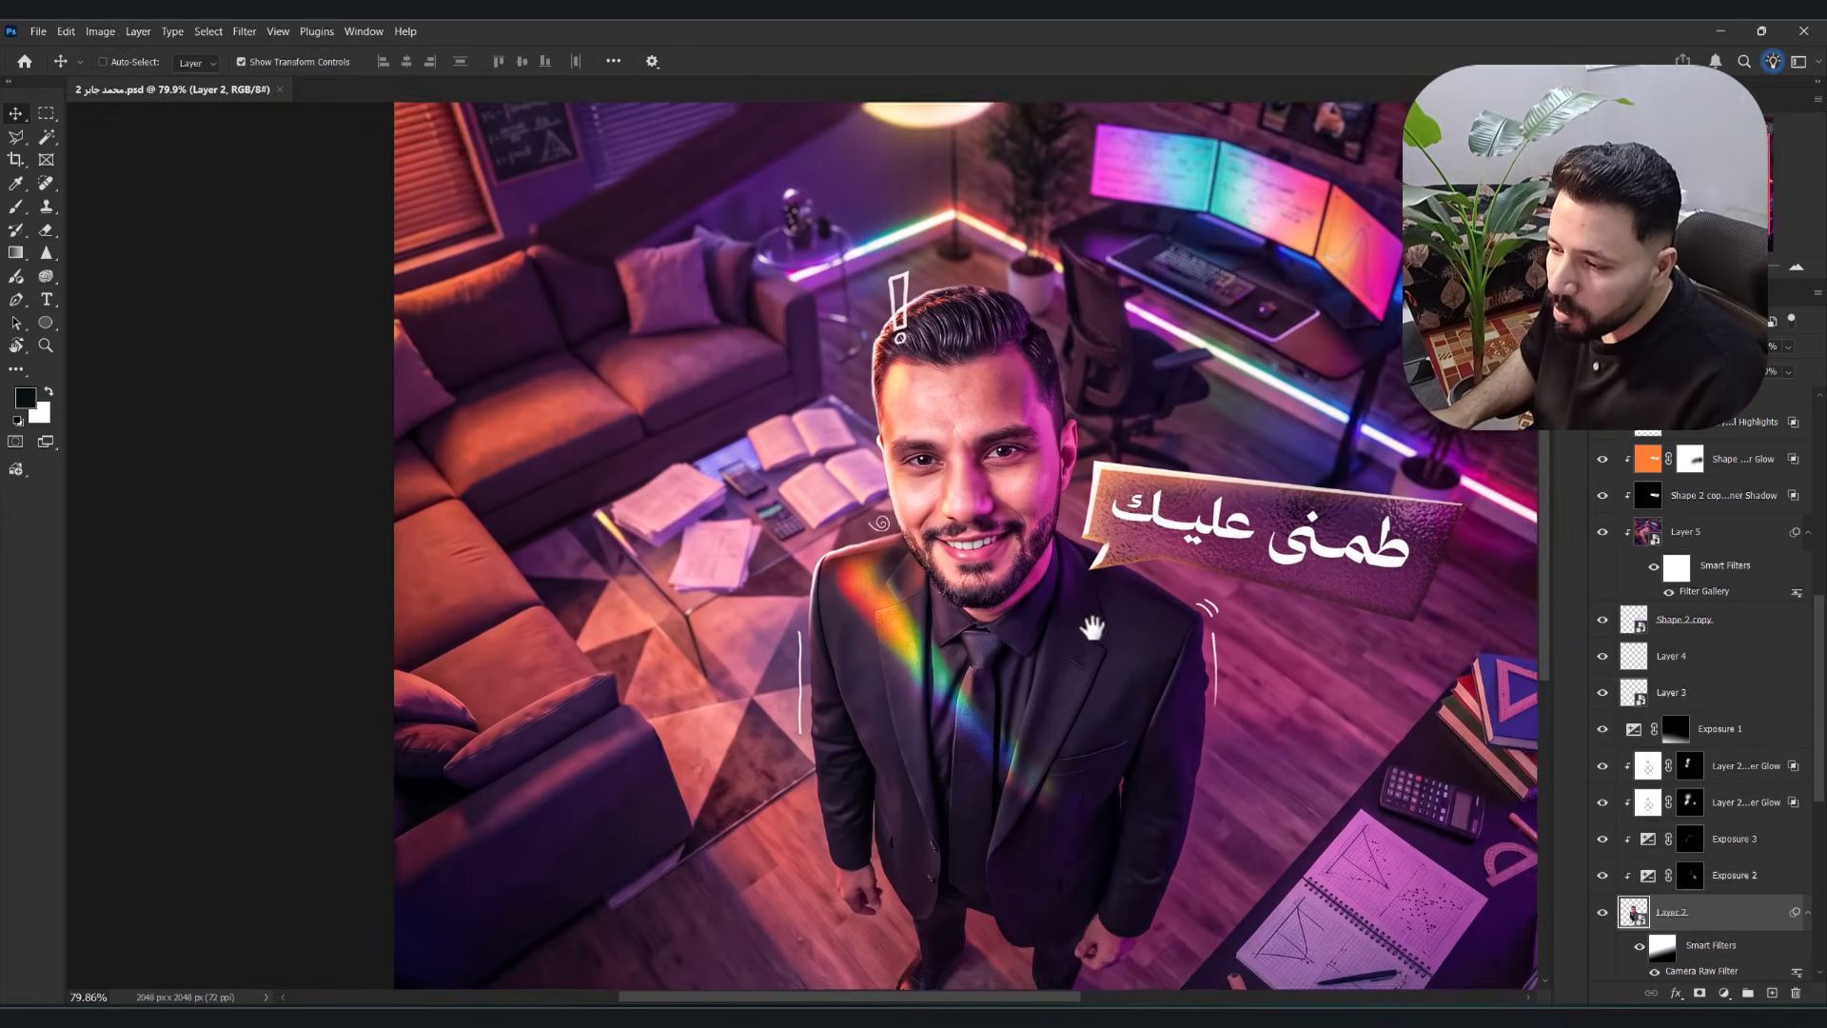
pyautogui.moveTo(1092, 627); pyautogui.dragTo(1139, 673)
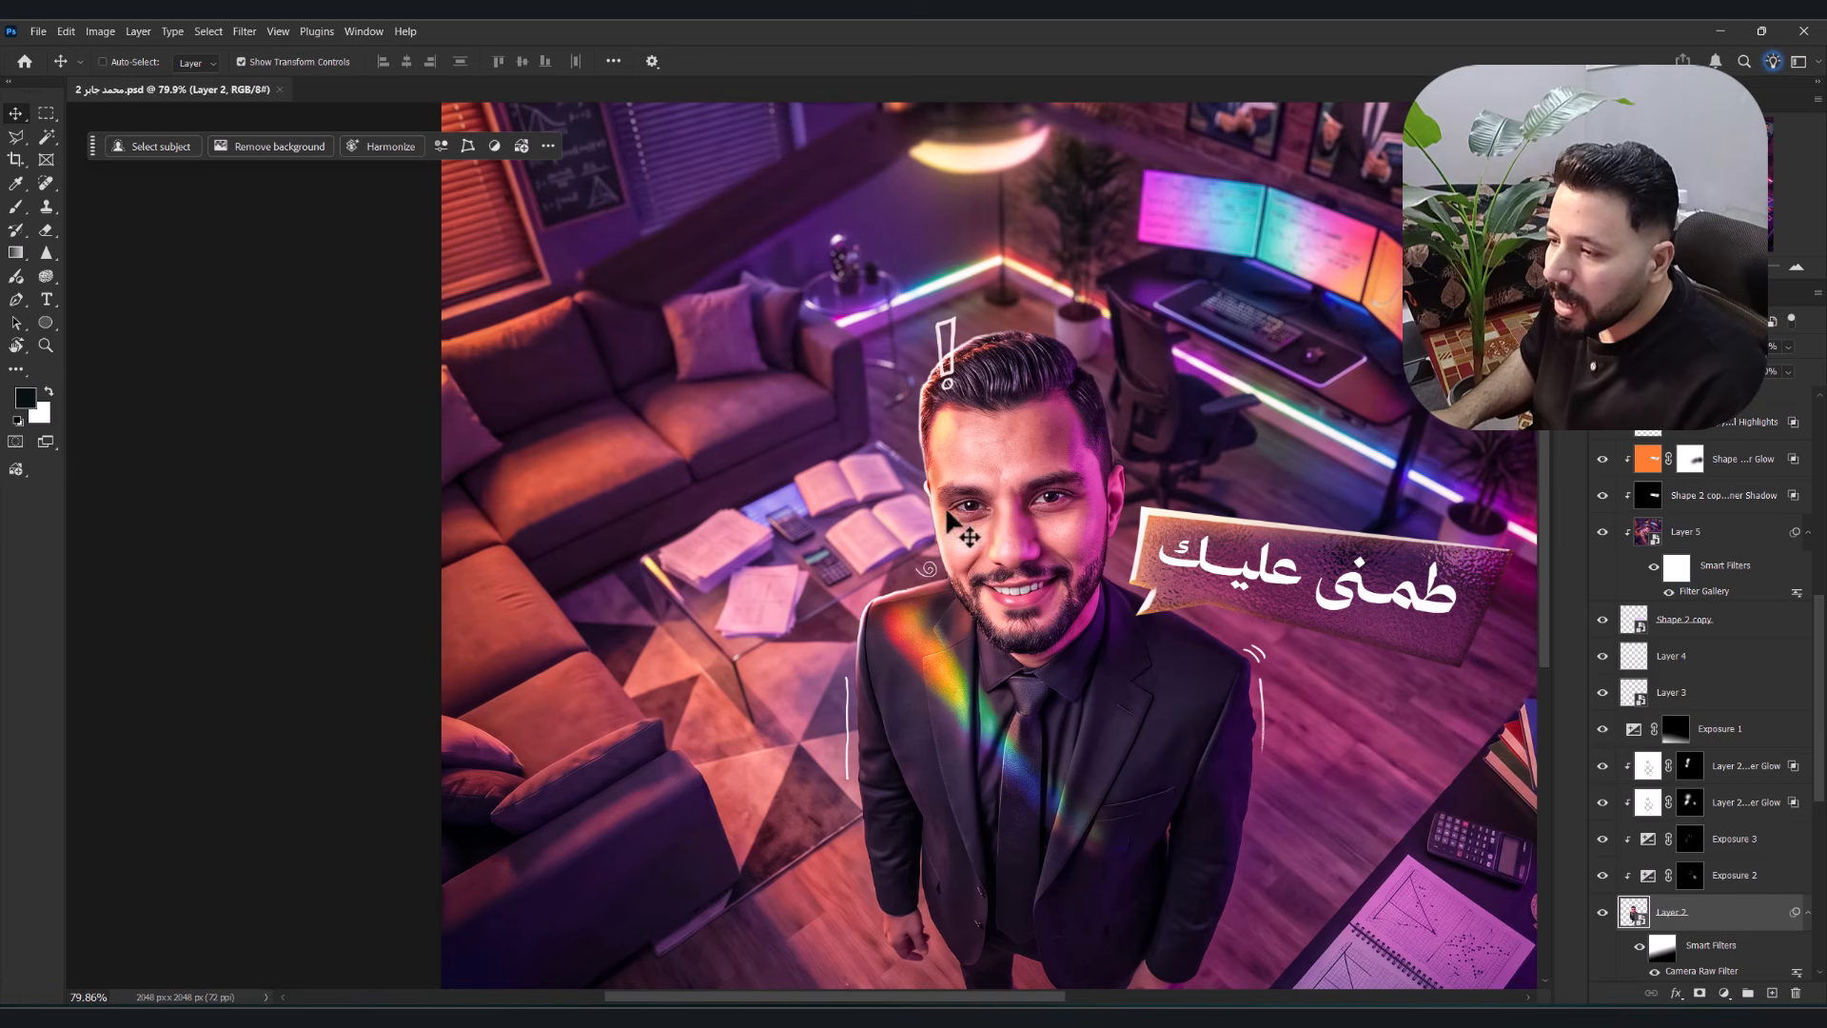
pyautogui.moveTo(893, 597); pyautogui.dragTo(675, 797)
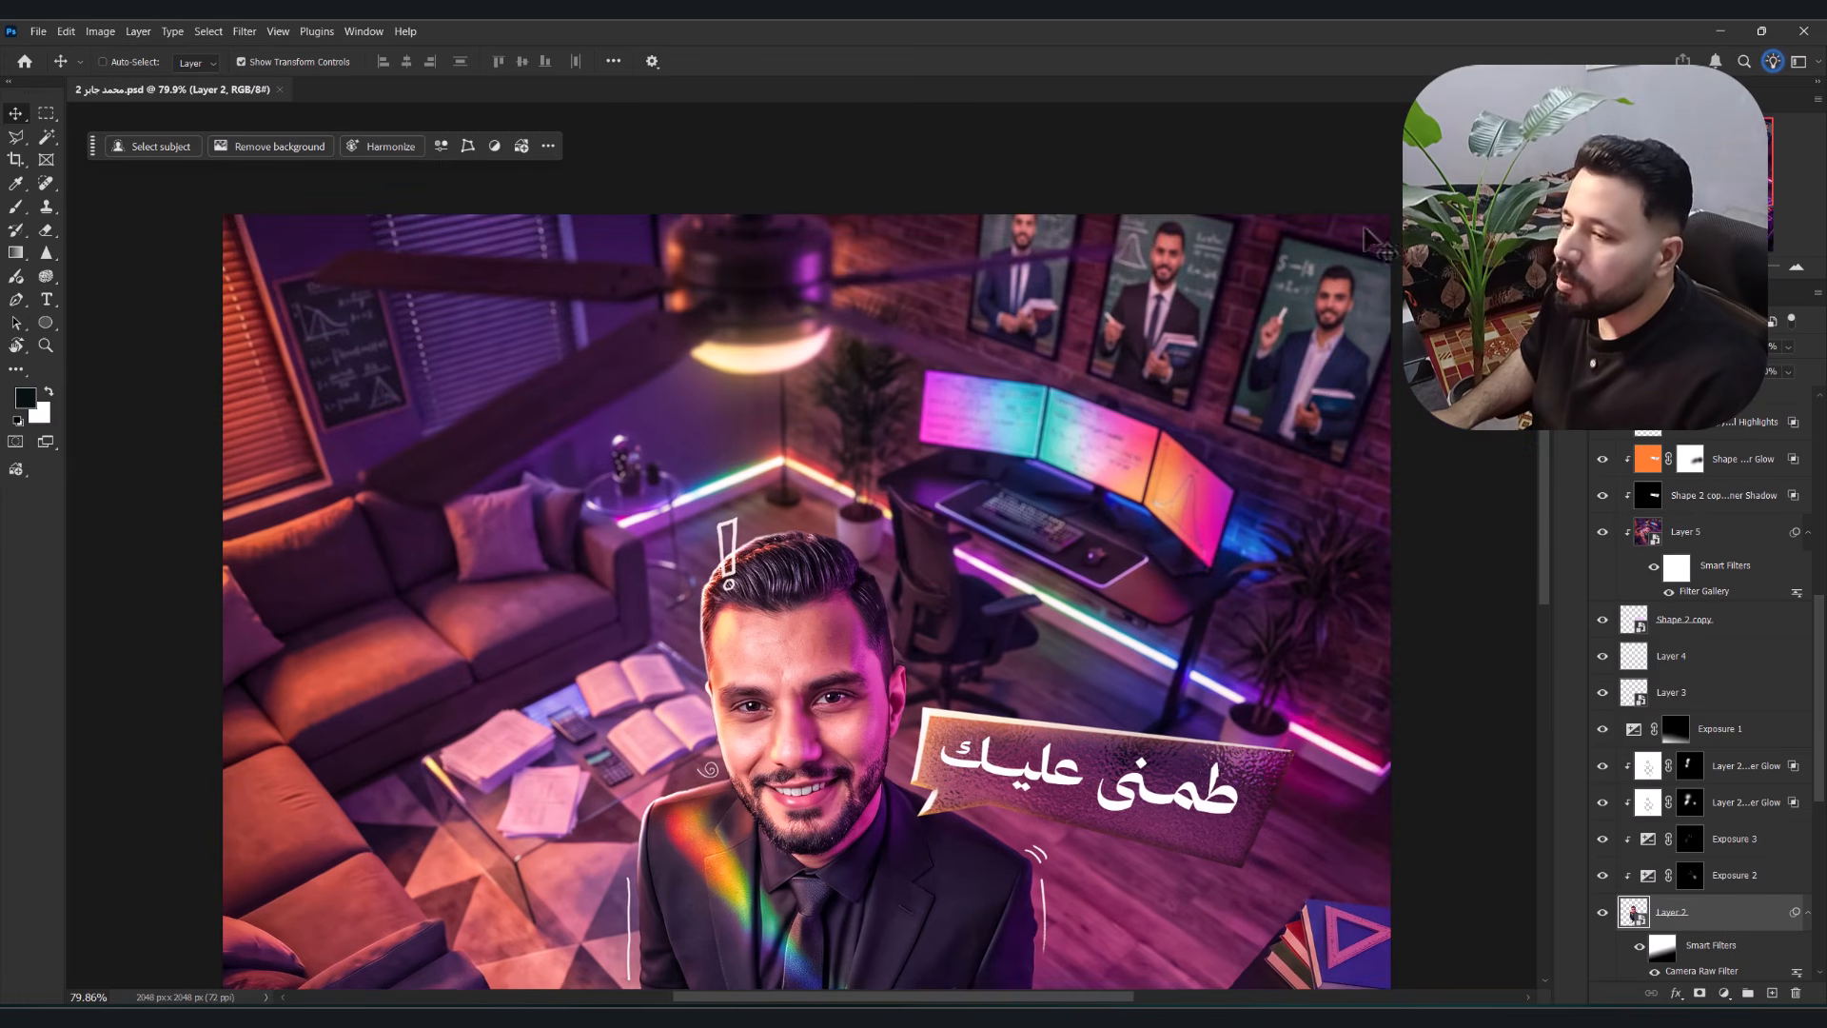
pyautogui.click(1704, 33)
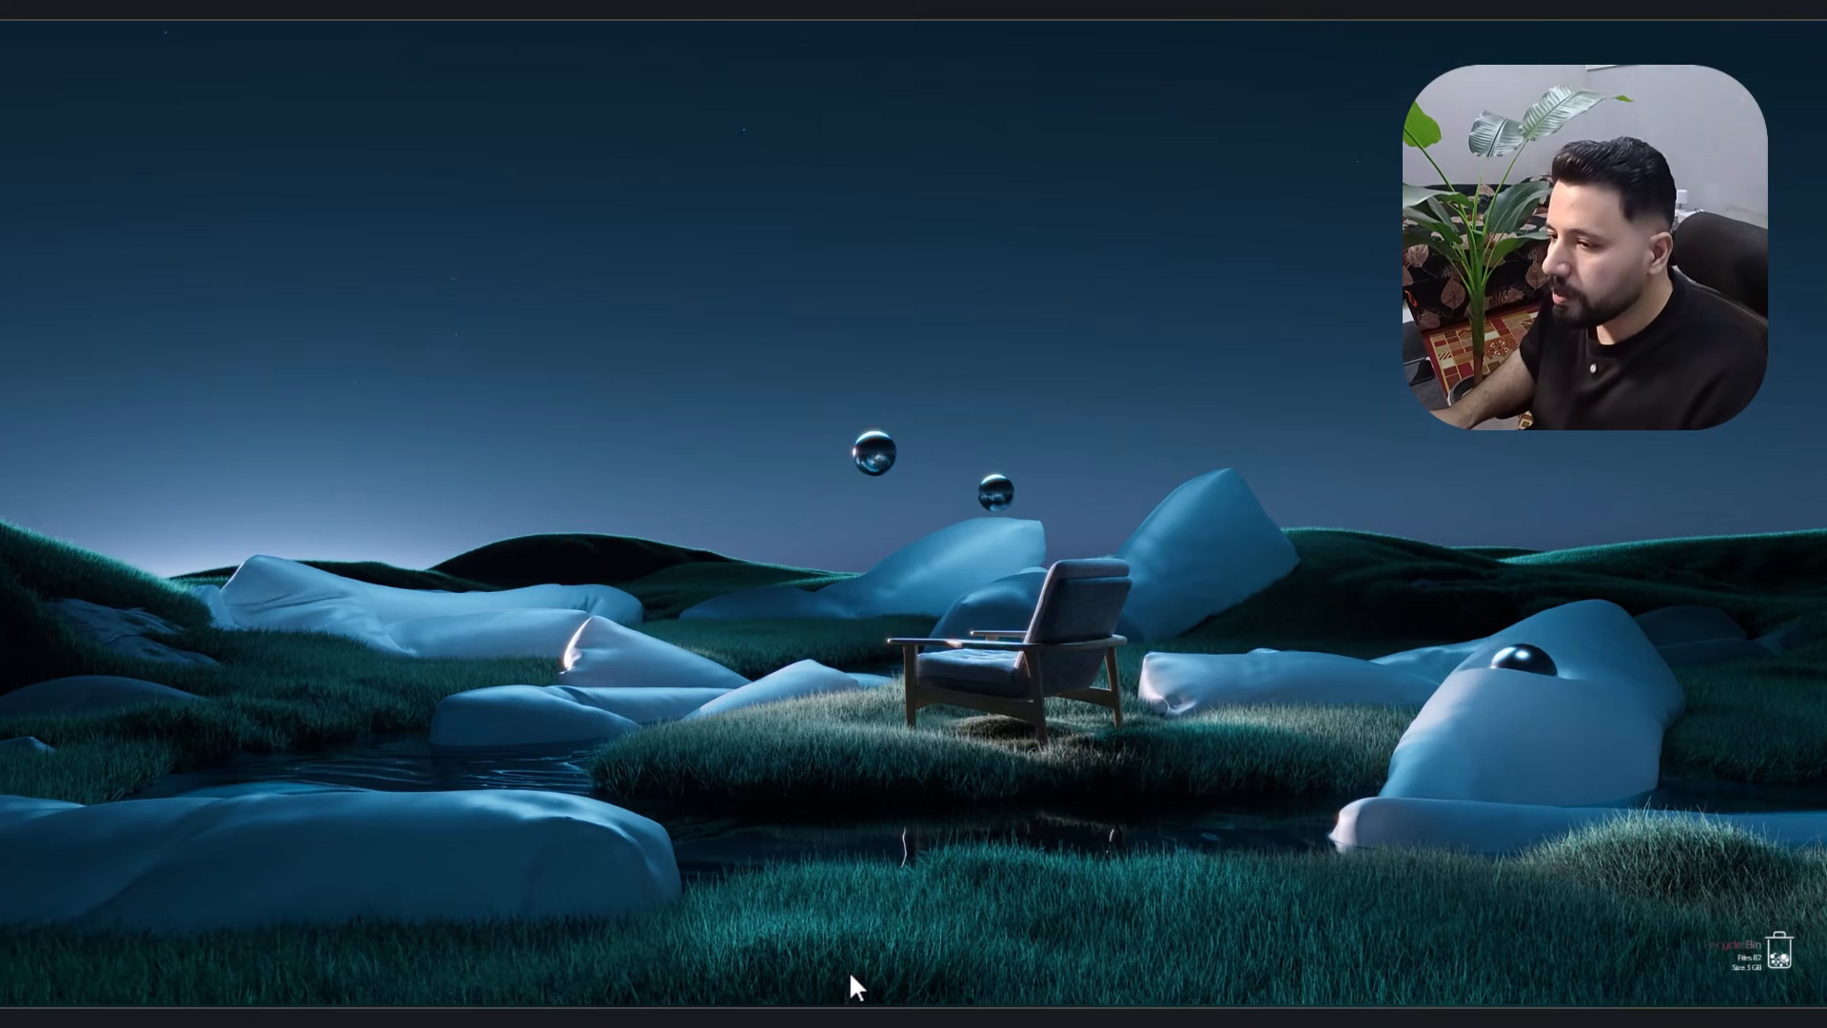
pyautogui.moveTo(838, 999)
pyautogui.click(847, 890)
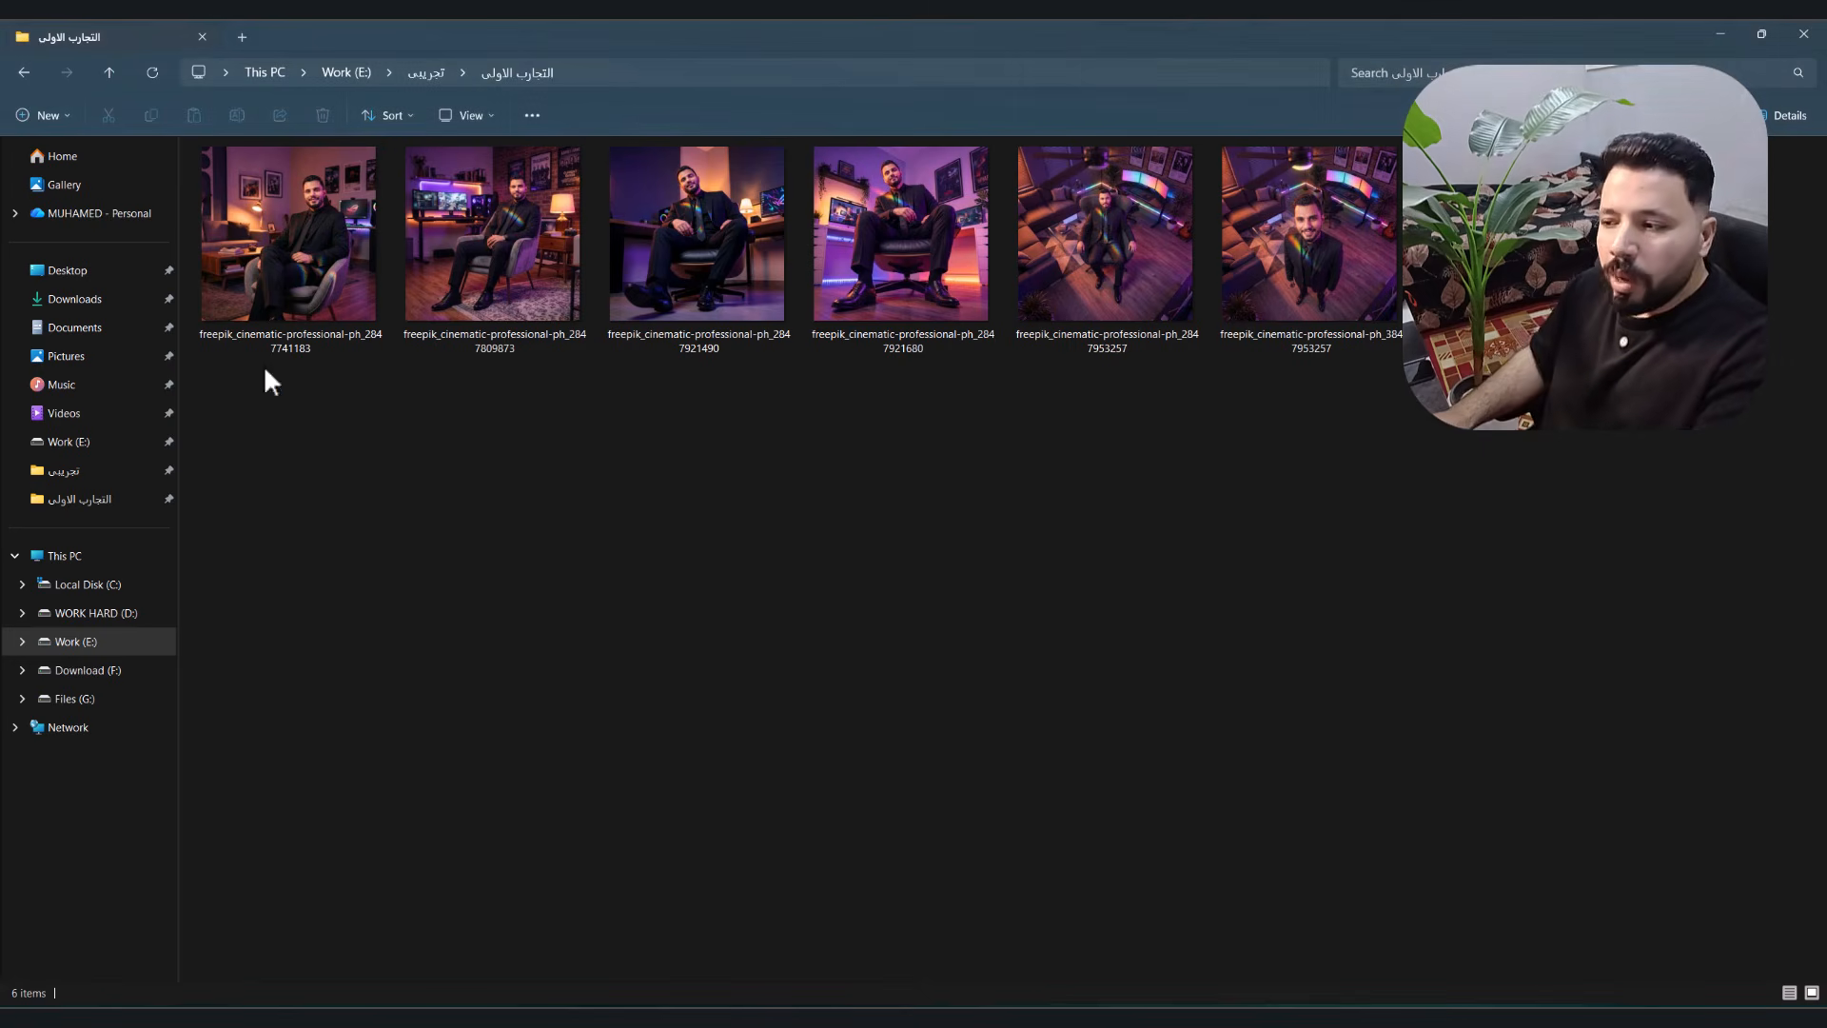
pyautogui.doubleClick(339, 238)
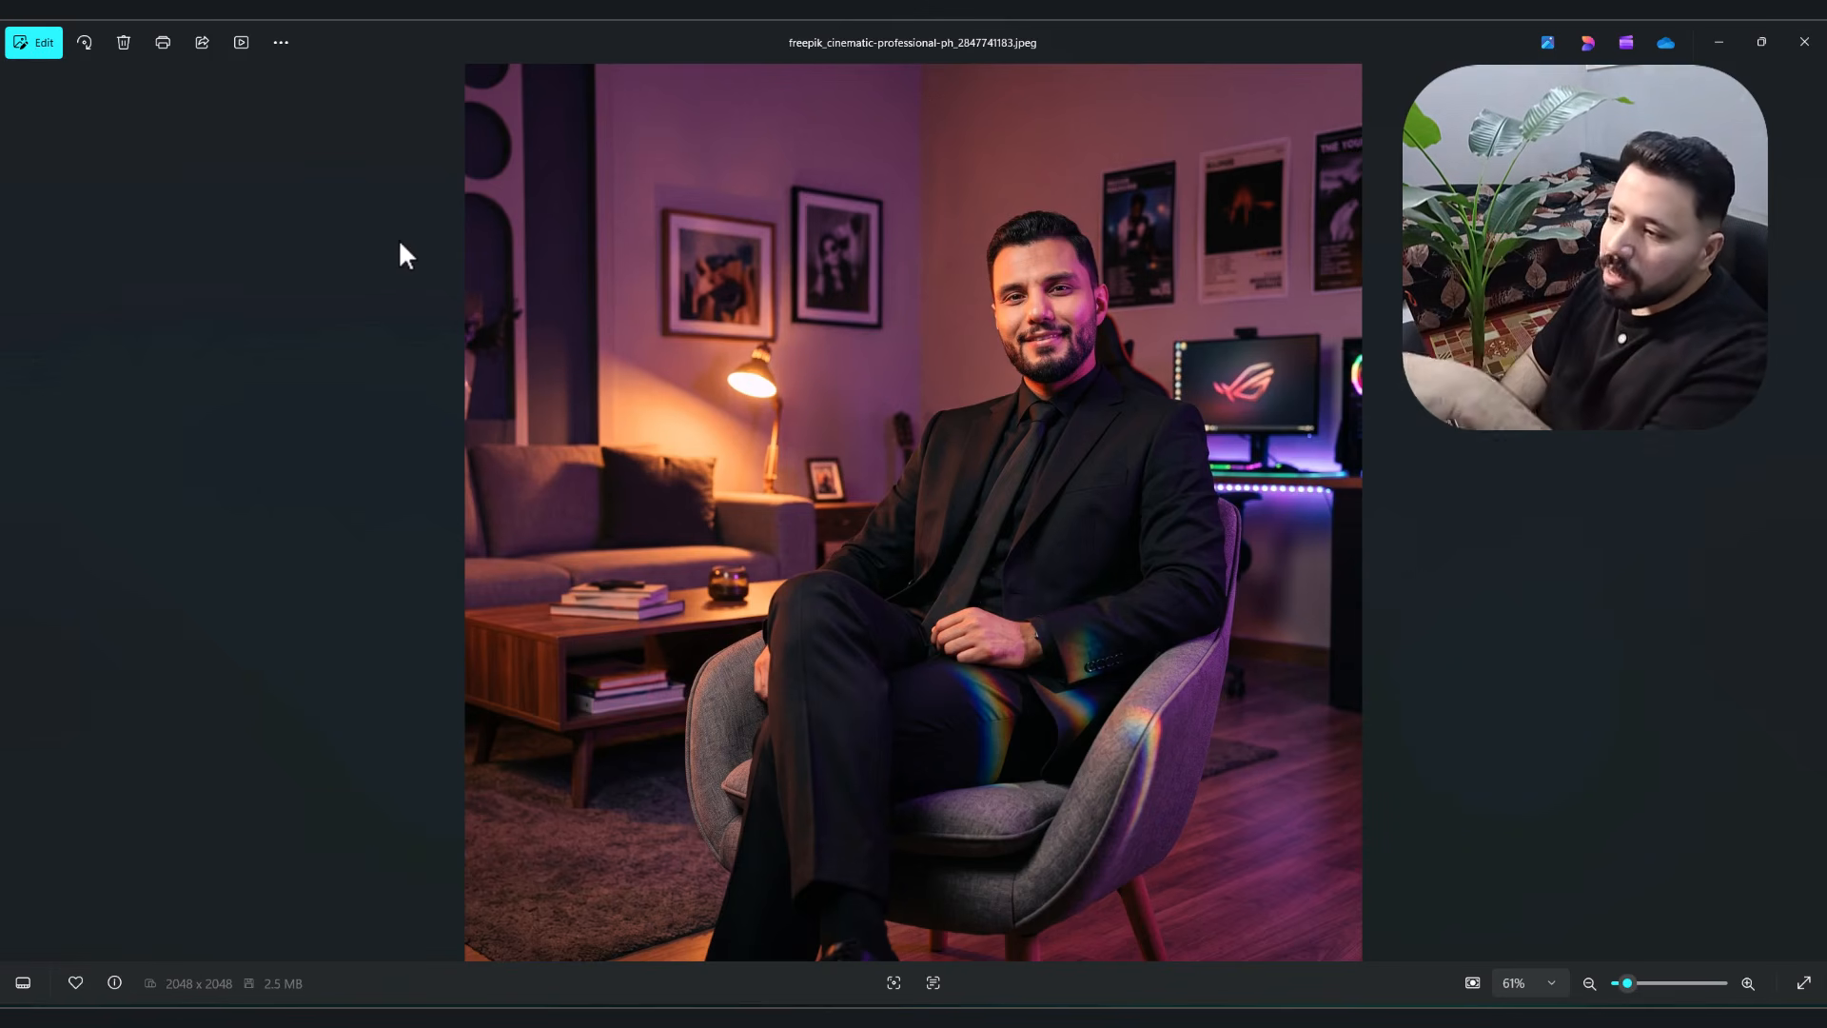
pyautogui.press('Right')
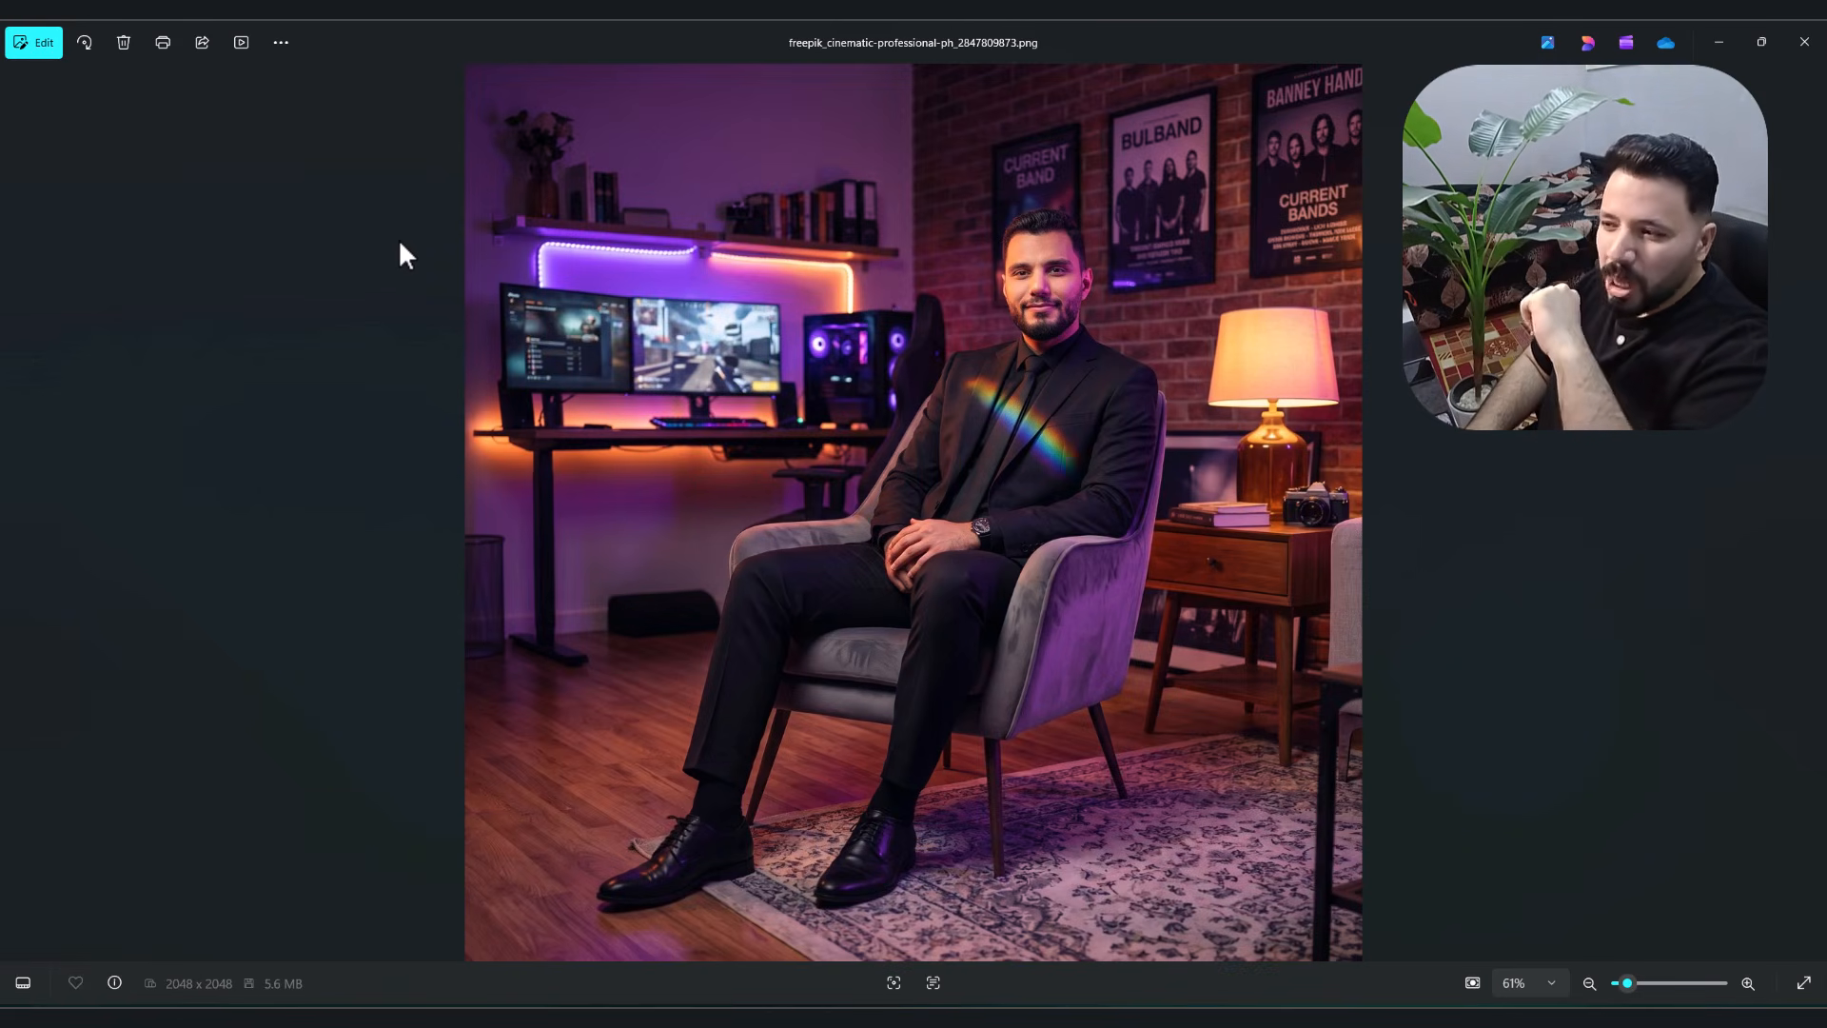
pyautogui.press('Right')
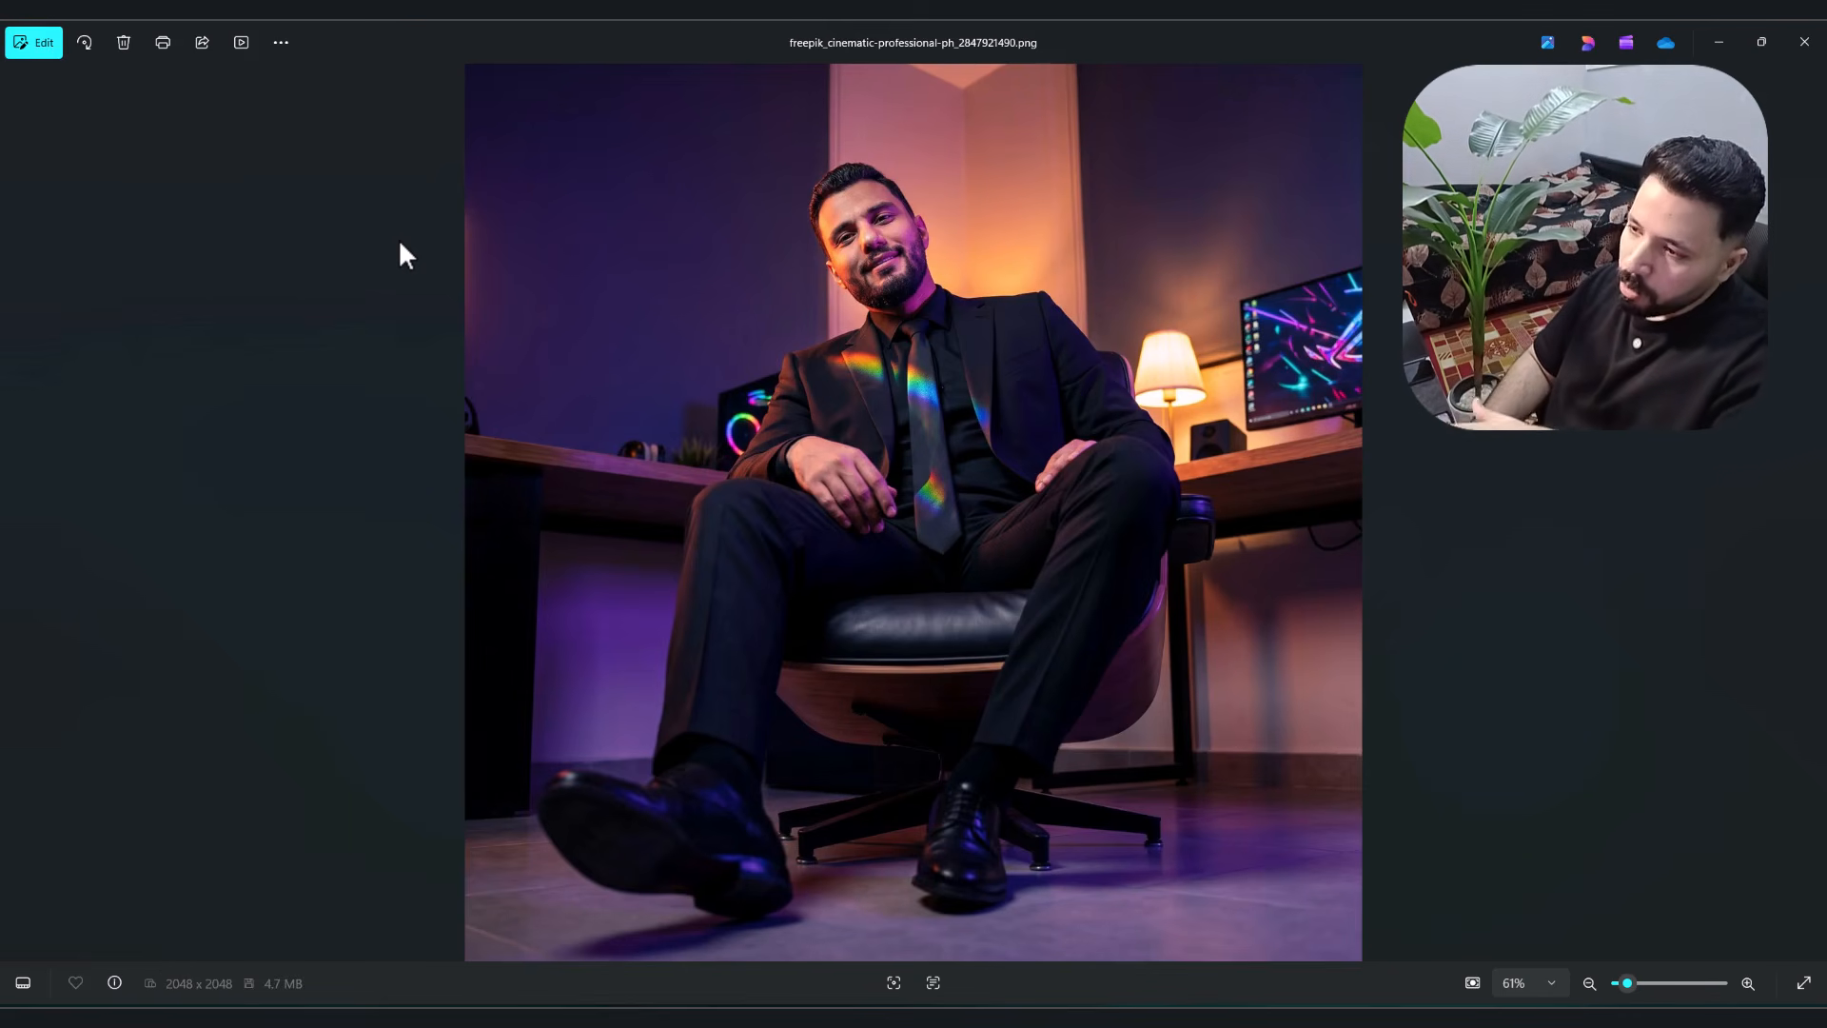
pyautogui.press('Right')
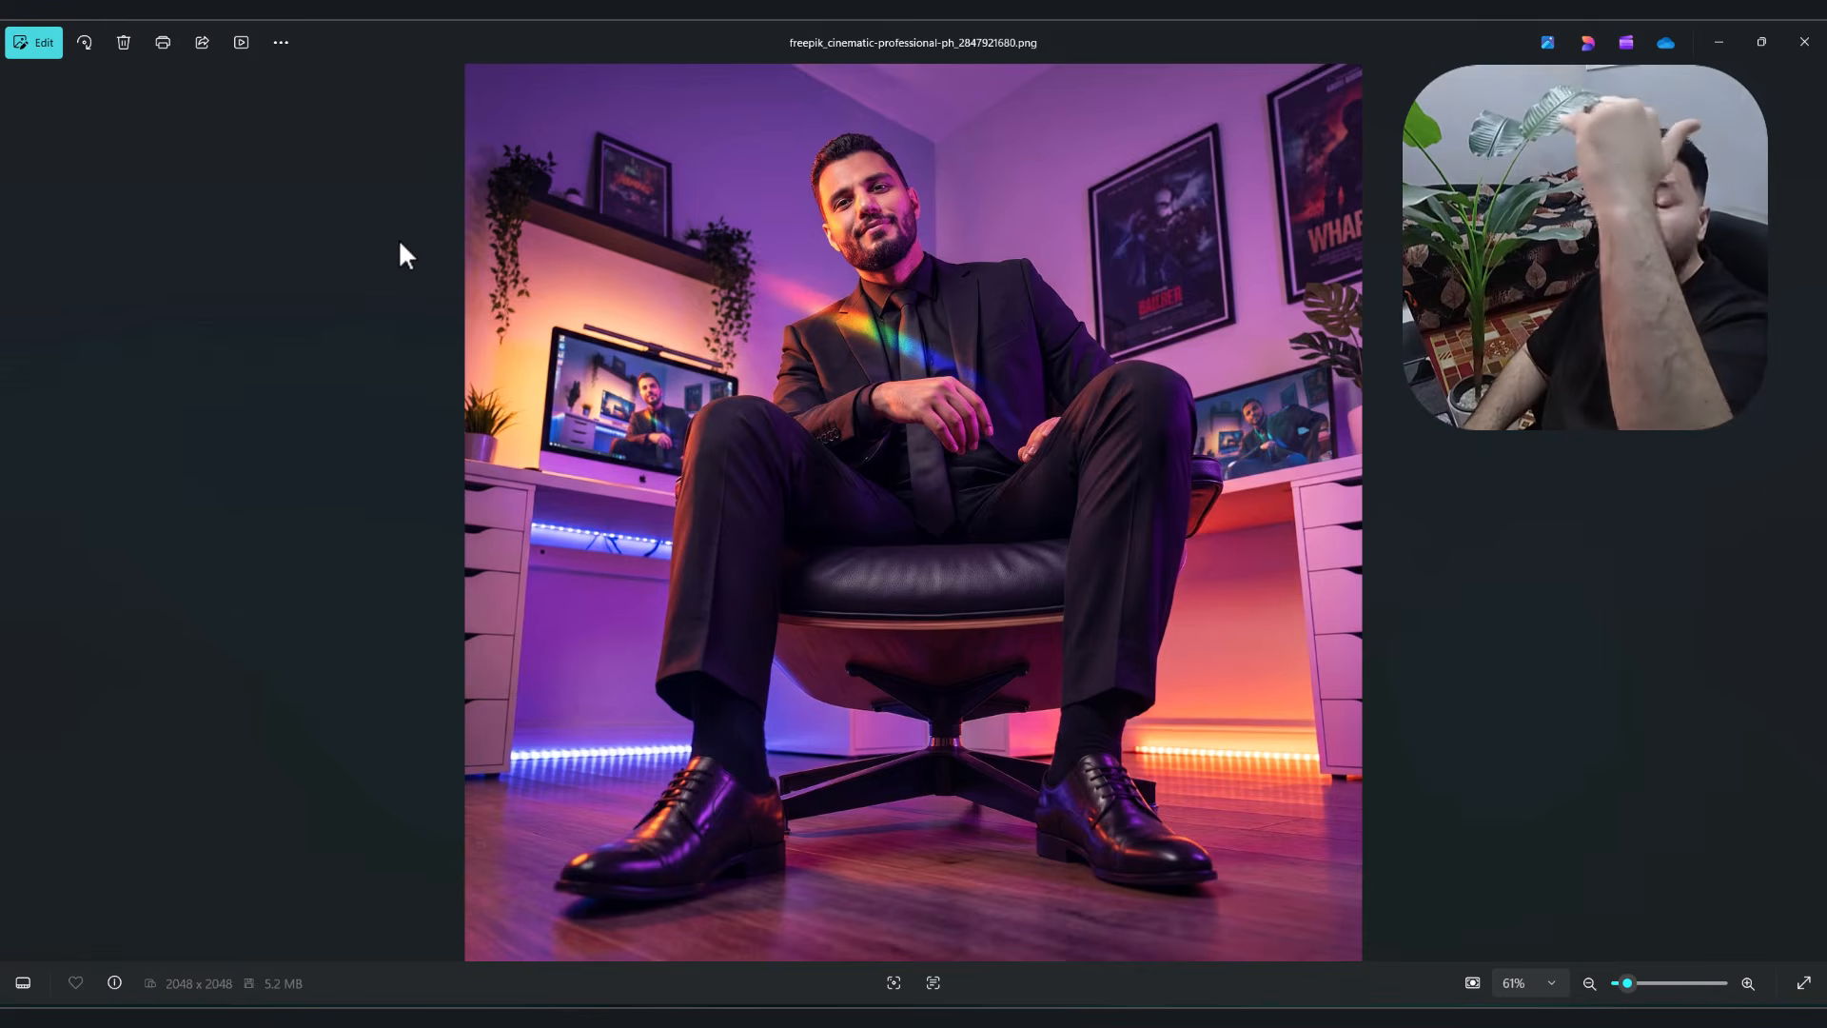
pyautogui.press('Right')
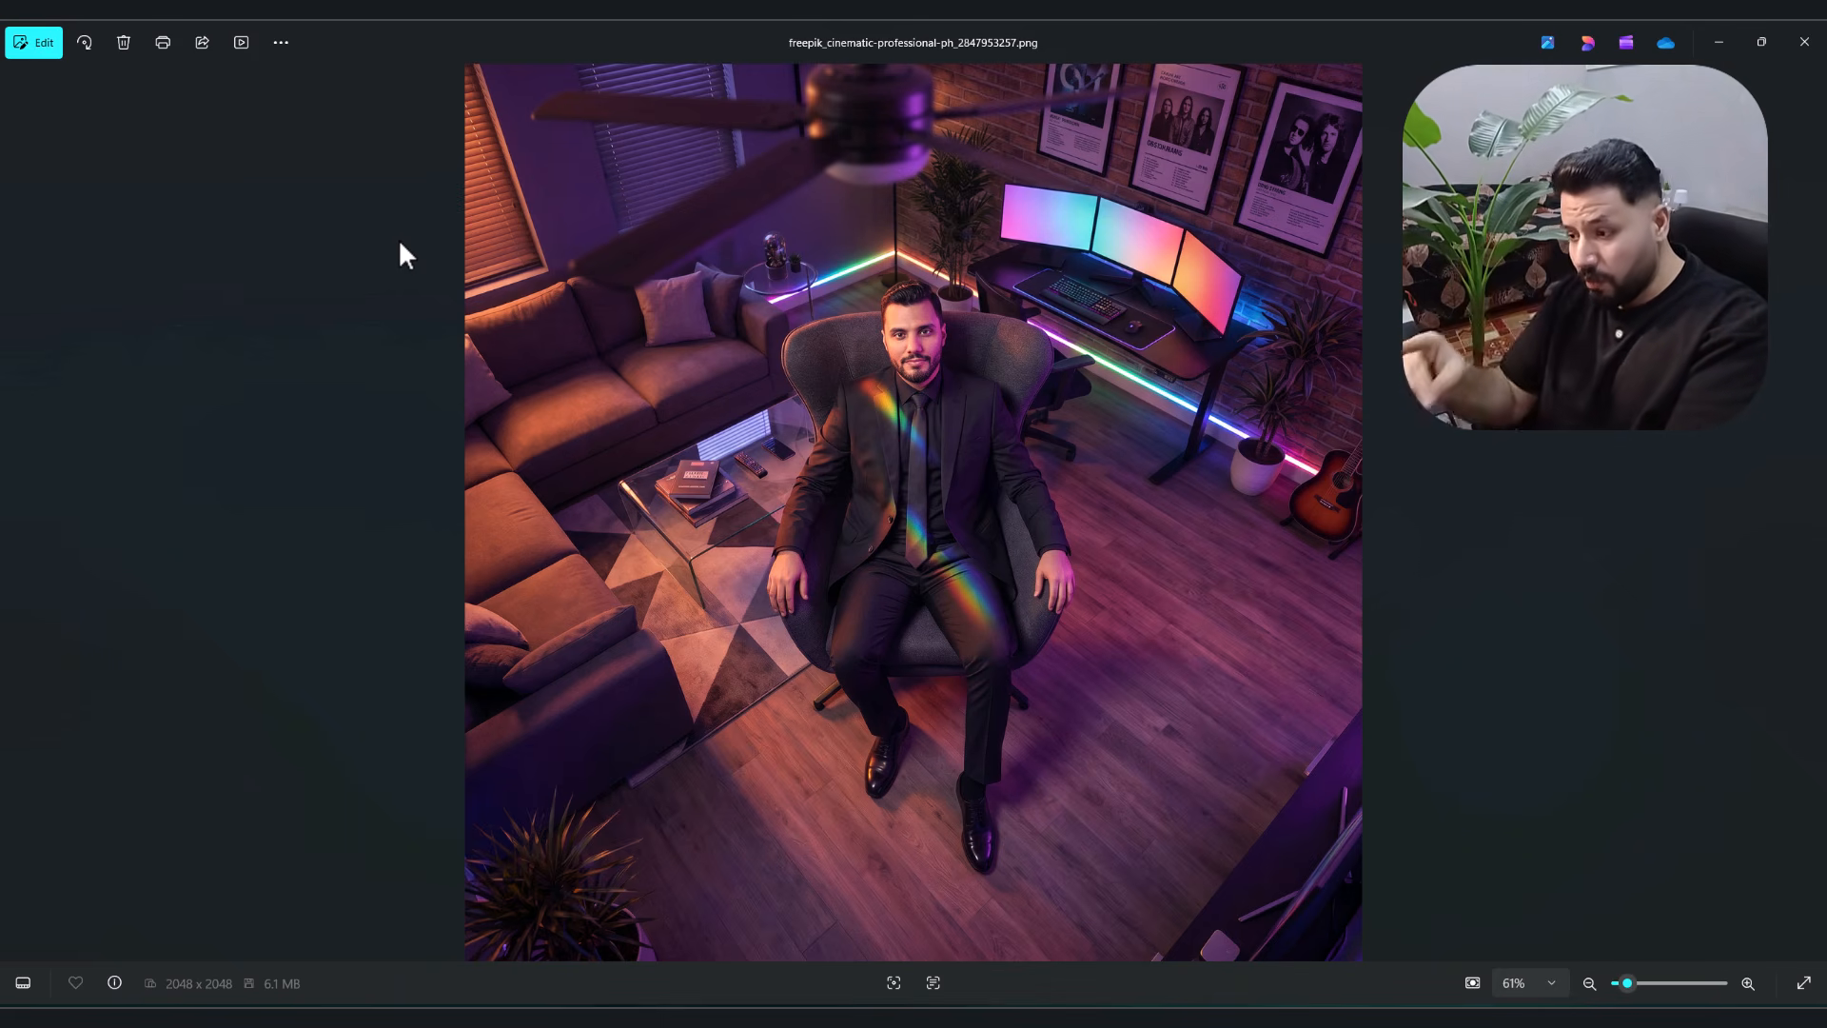
pyautogui.press('Right')
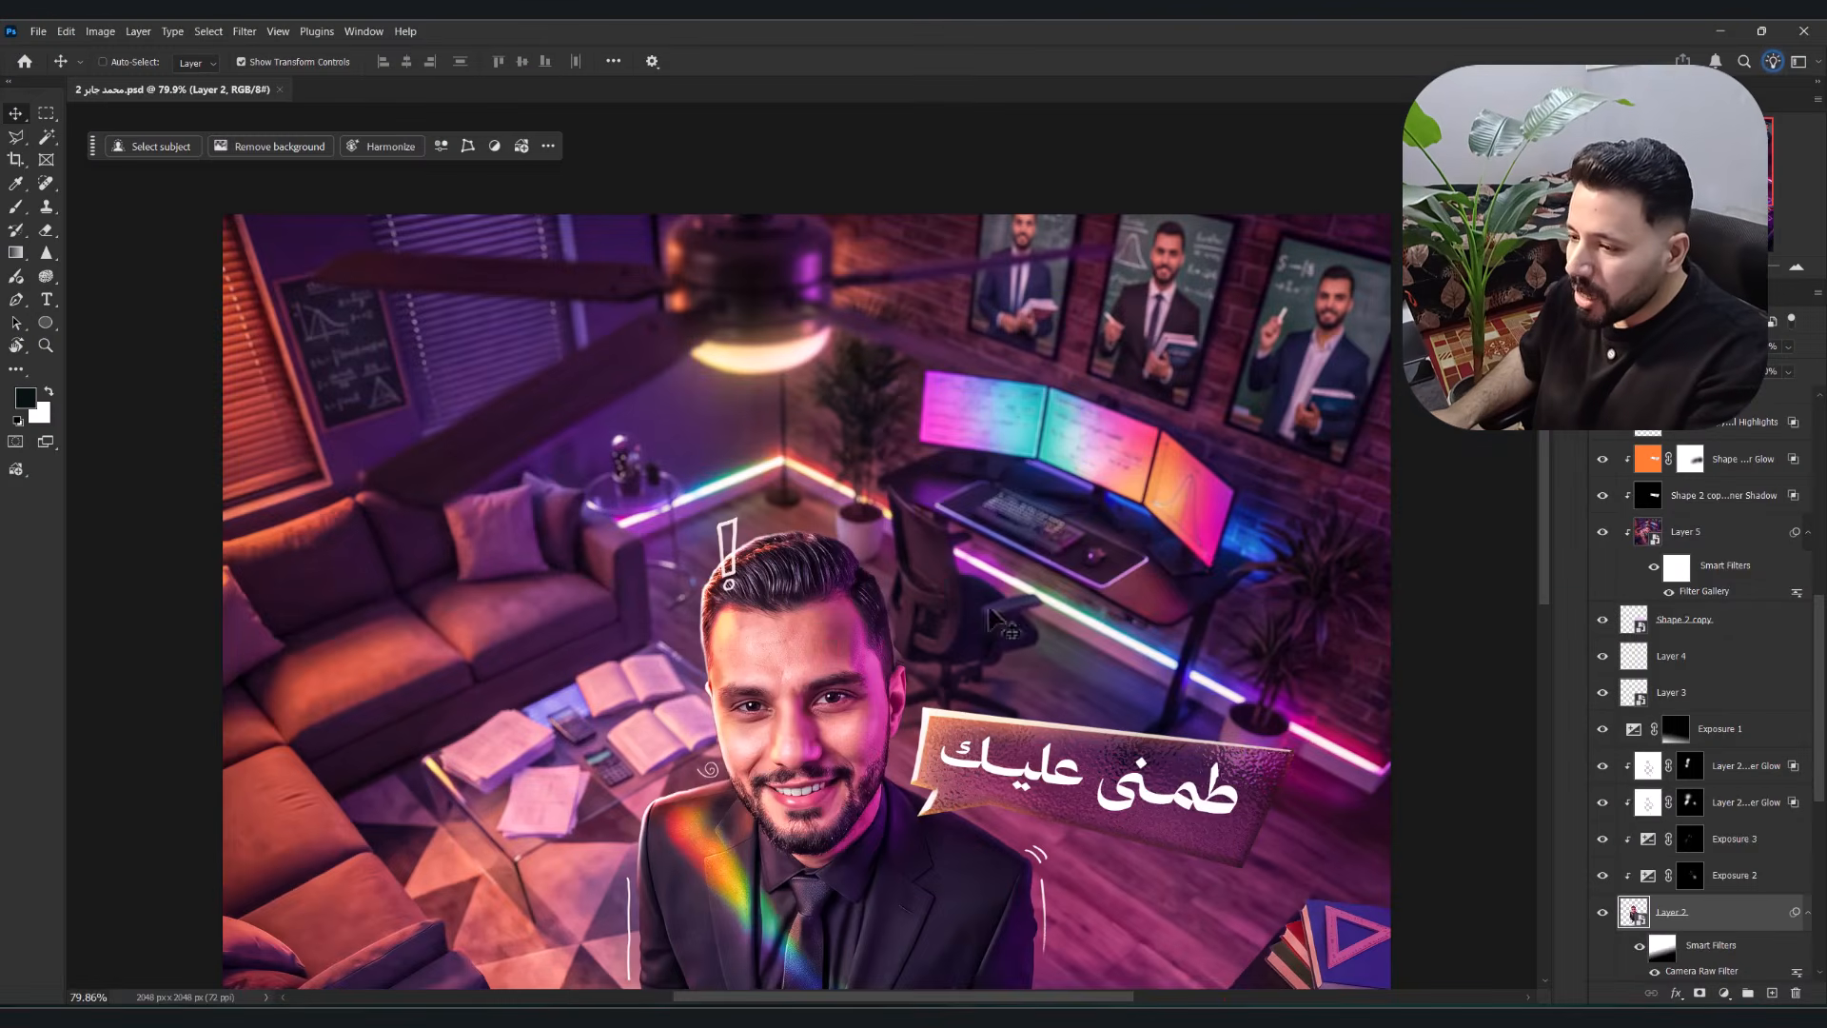
# - Fit the whole poster in view and switch to the Flow project in the browser to examine the generated room variations and their prompt
pyautogui.hotkey('ctrl', '0')
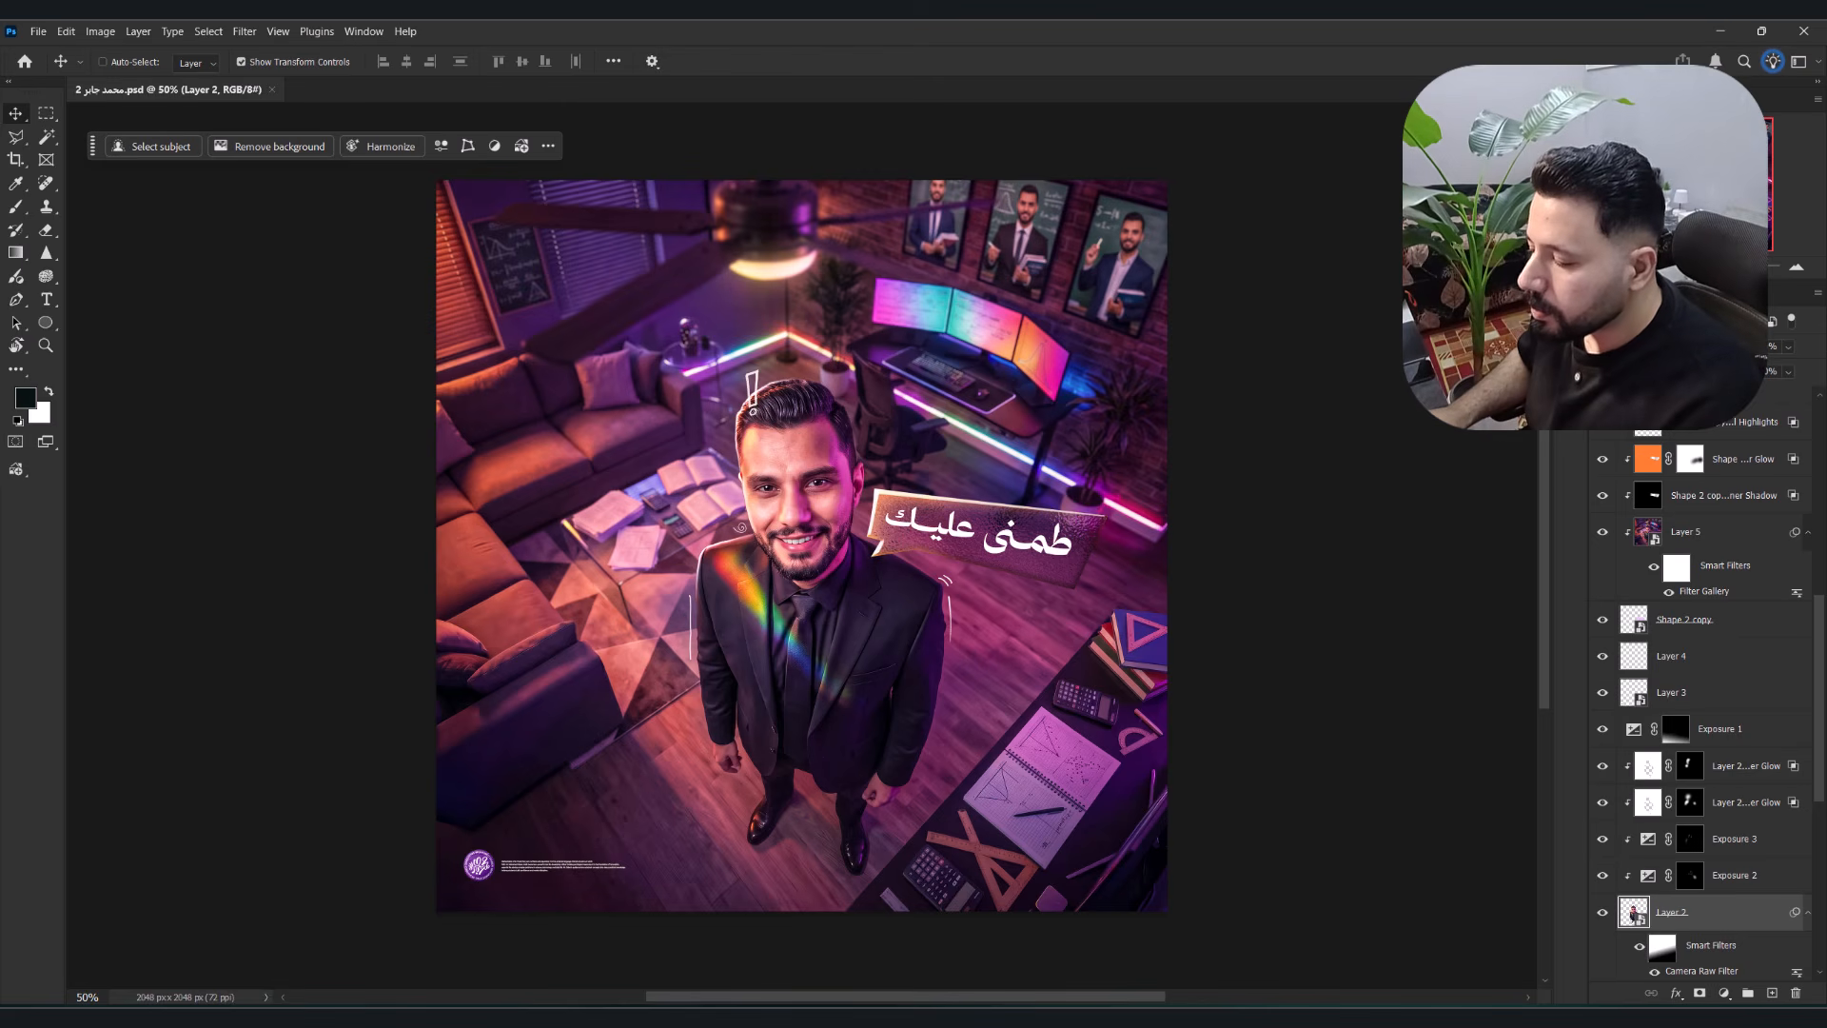
pyautogui.click(1311, 1017)
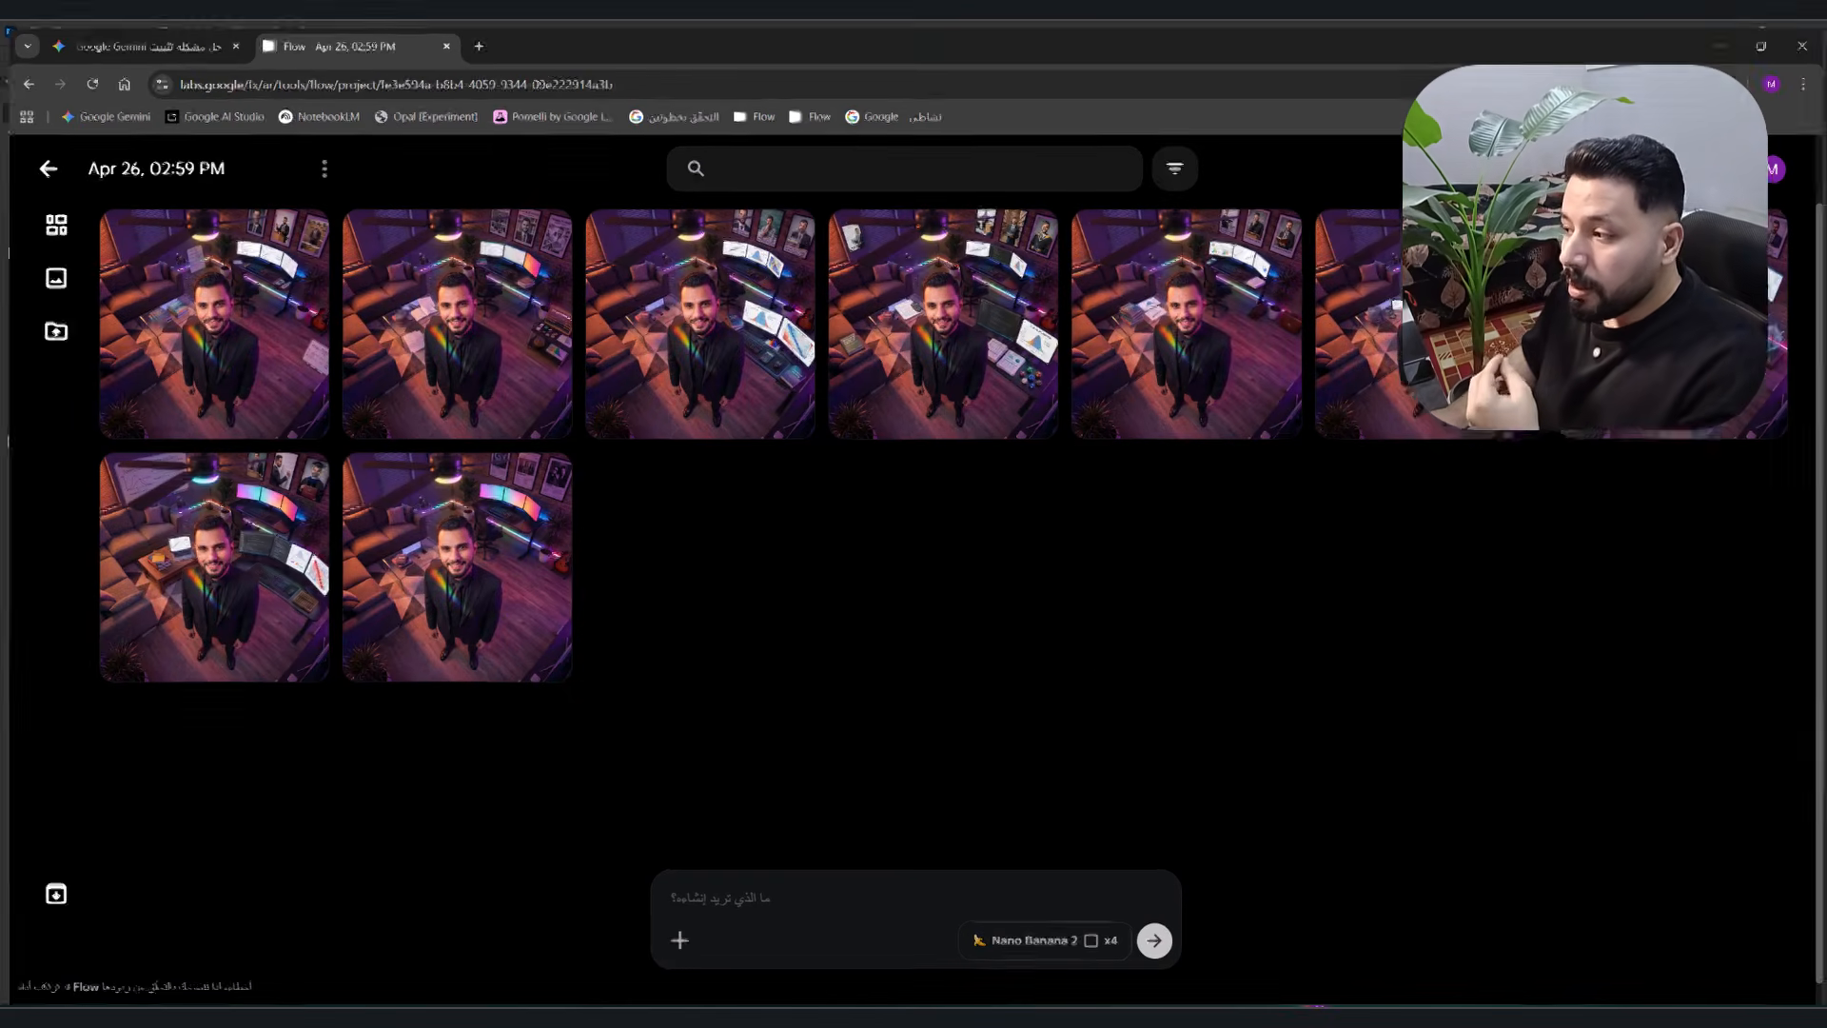
pyautogui.click(1488, 231)
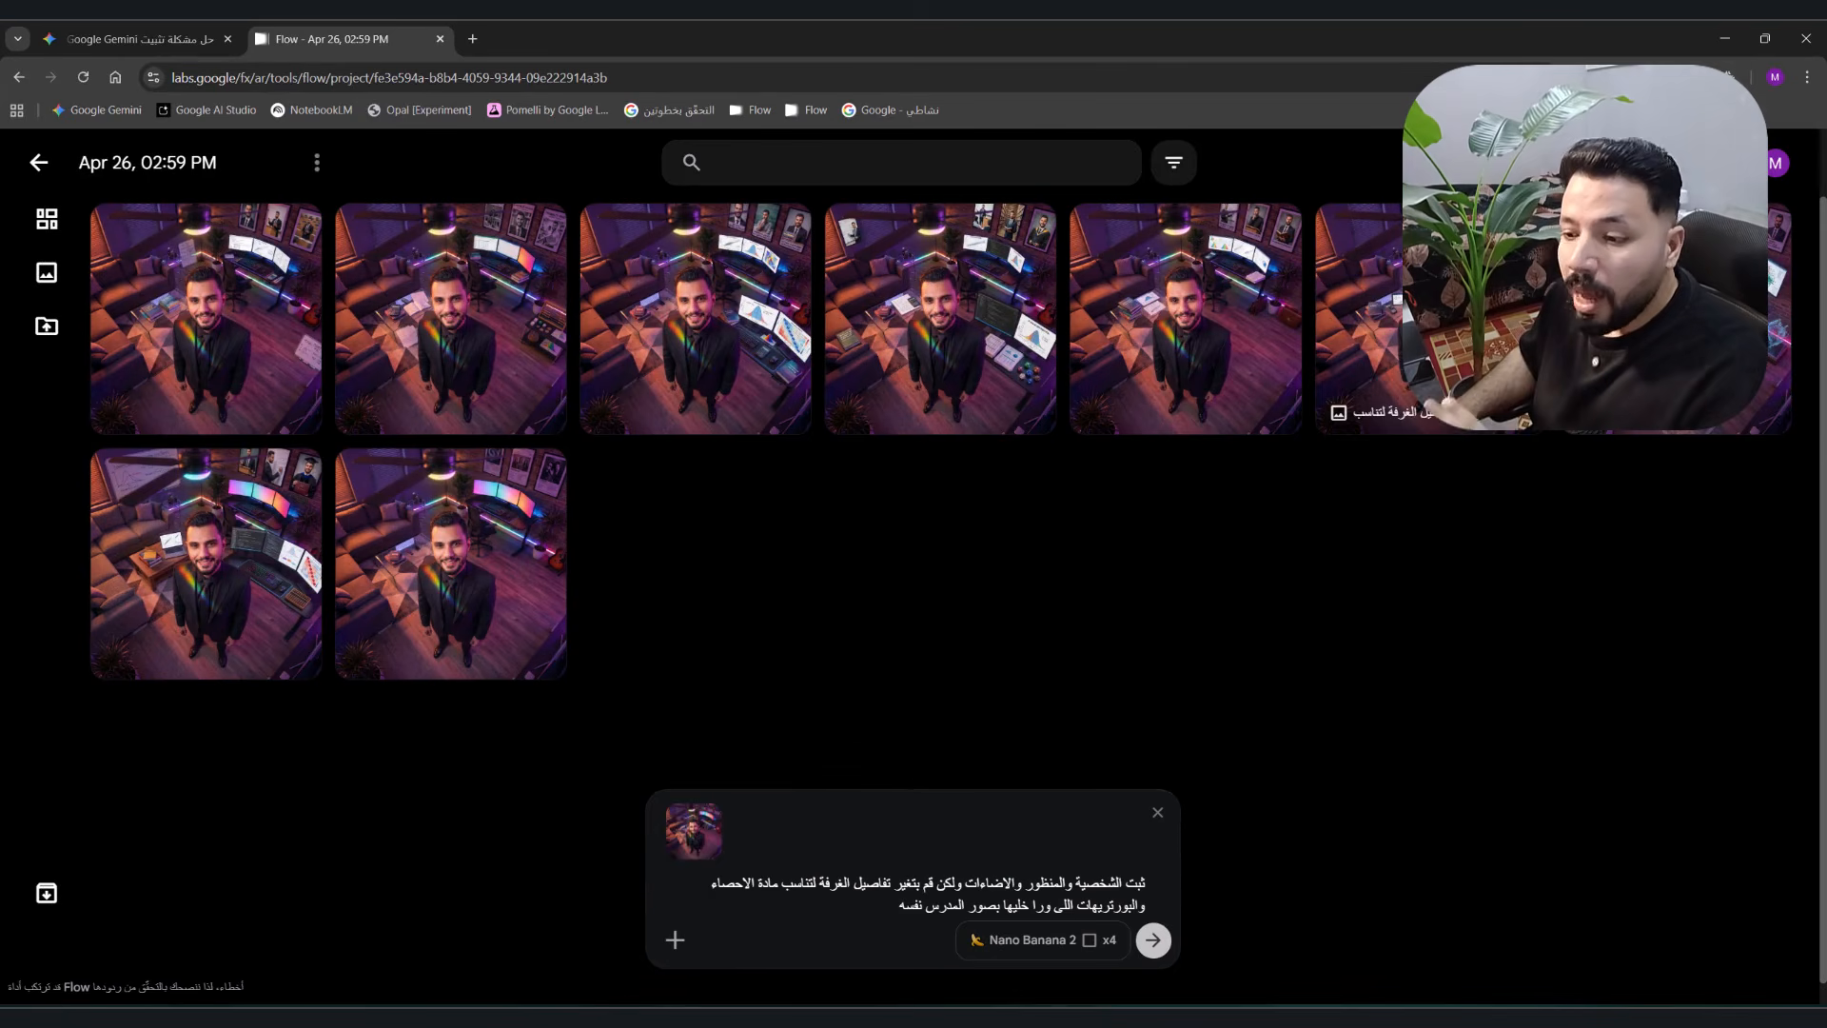
pyautogui.click(457, 596)
pyautogui.click(36, 175)
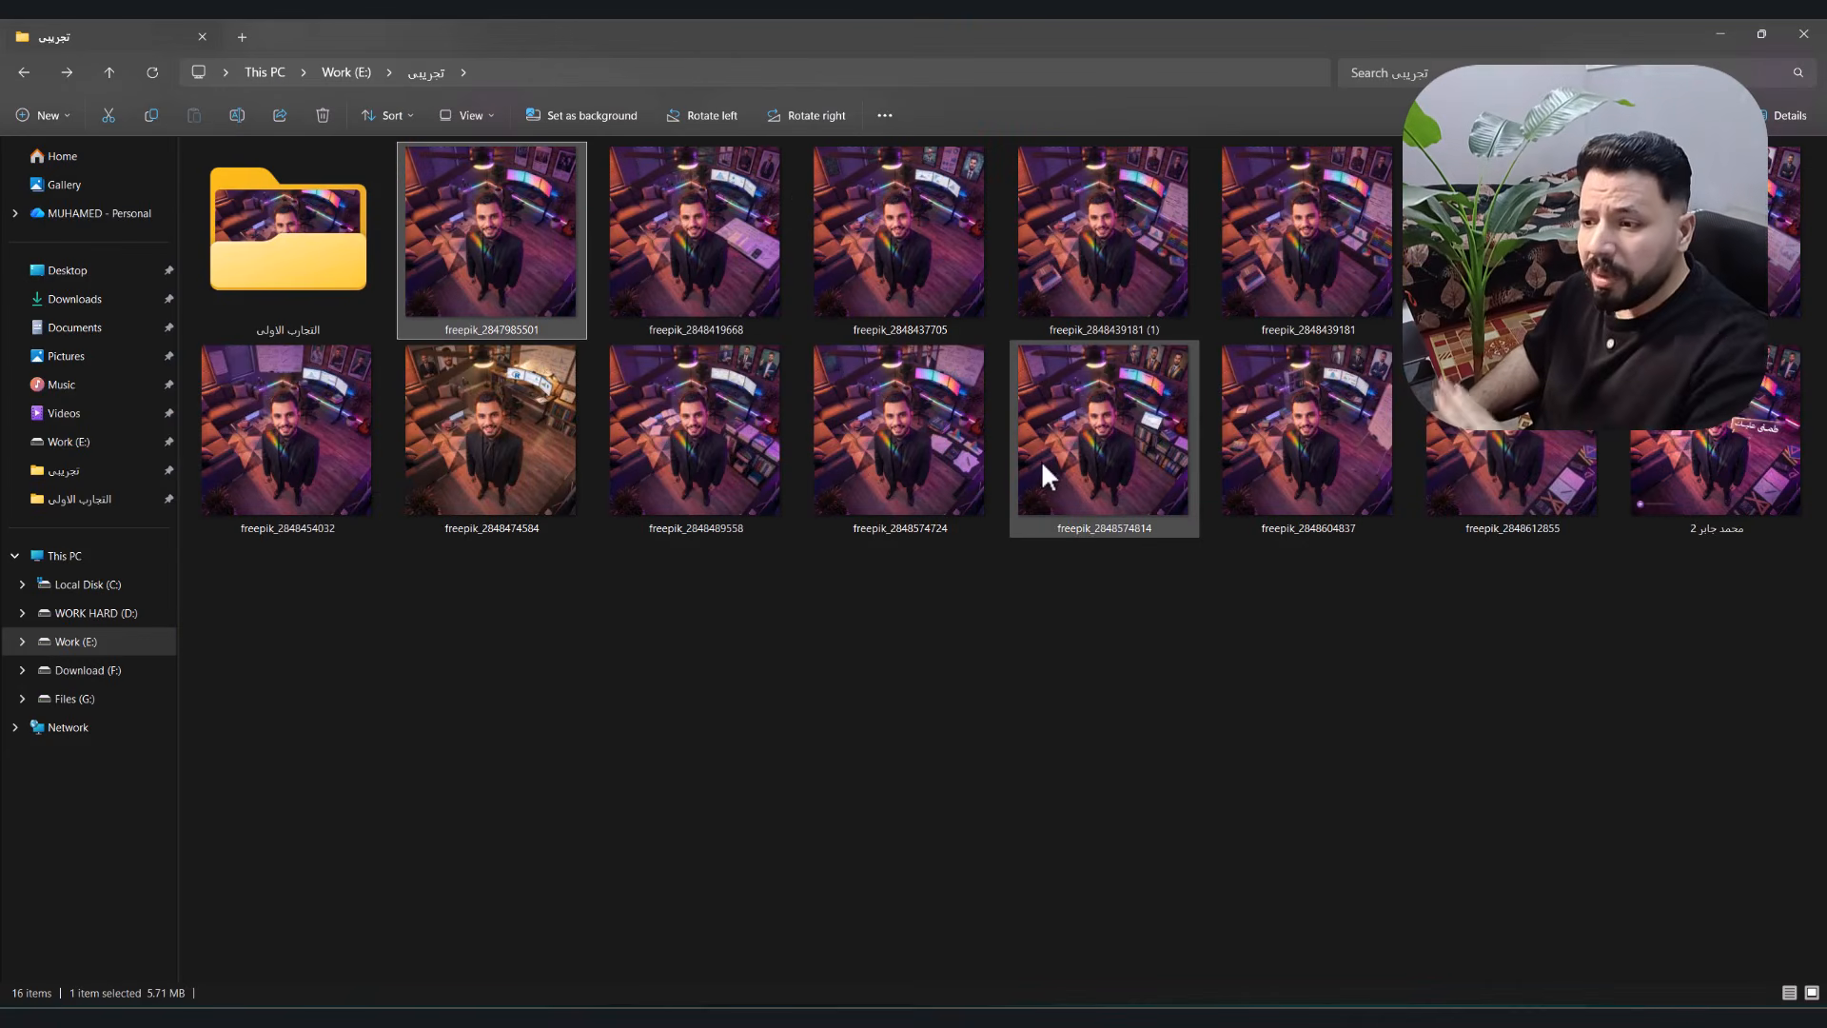
pyautogui.doubleClick(535, 276)
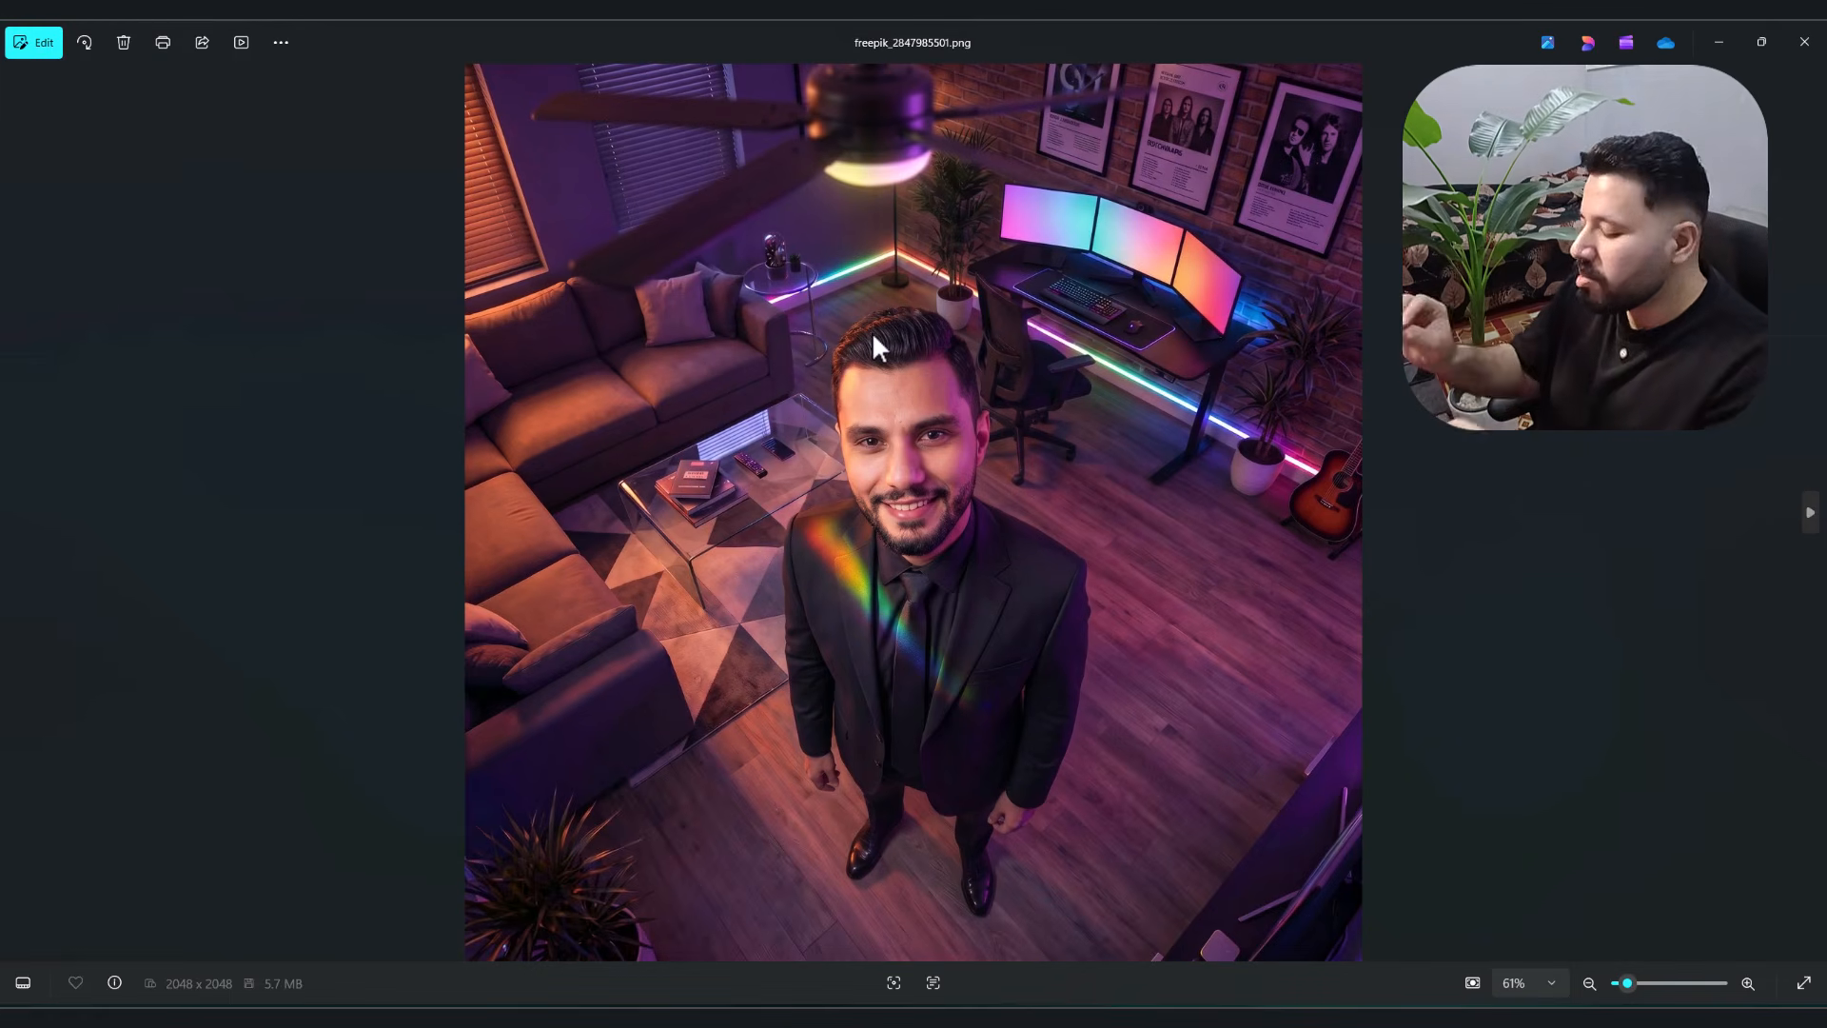
pyautogui.press('Right')
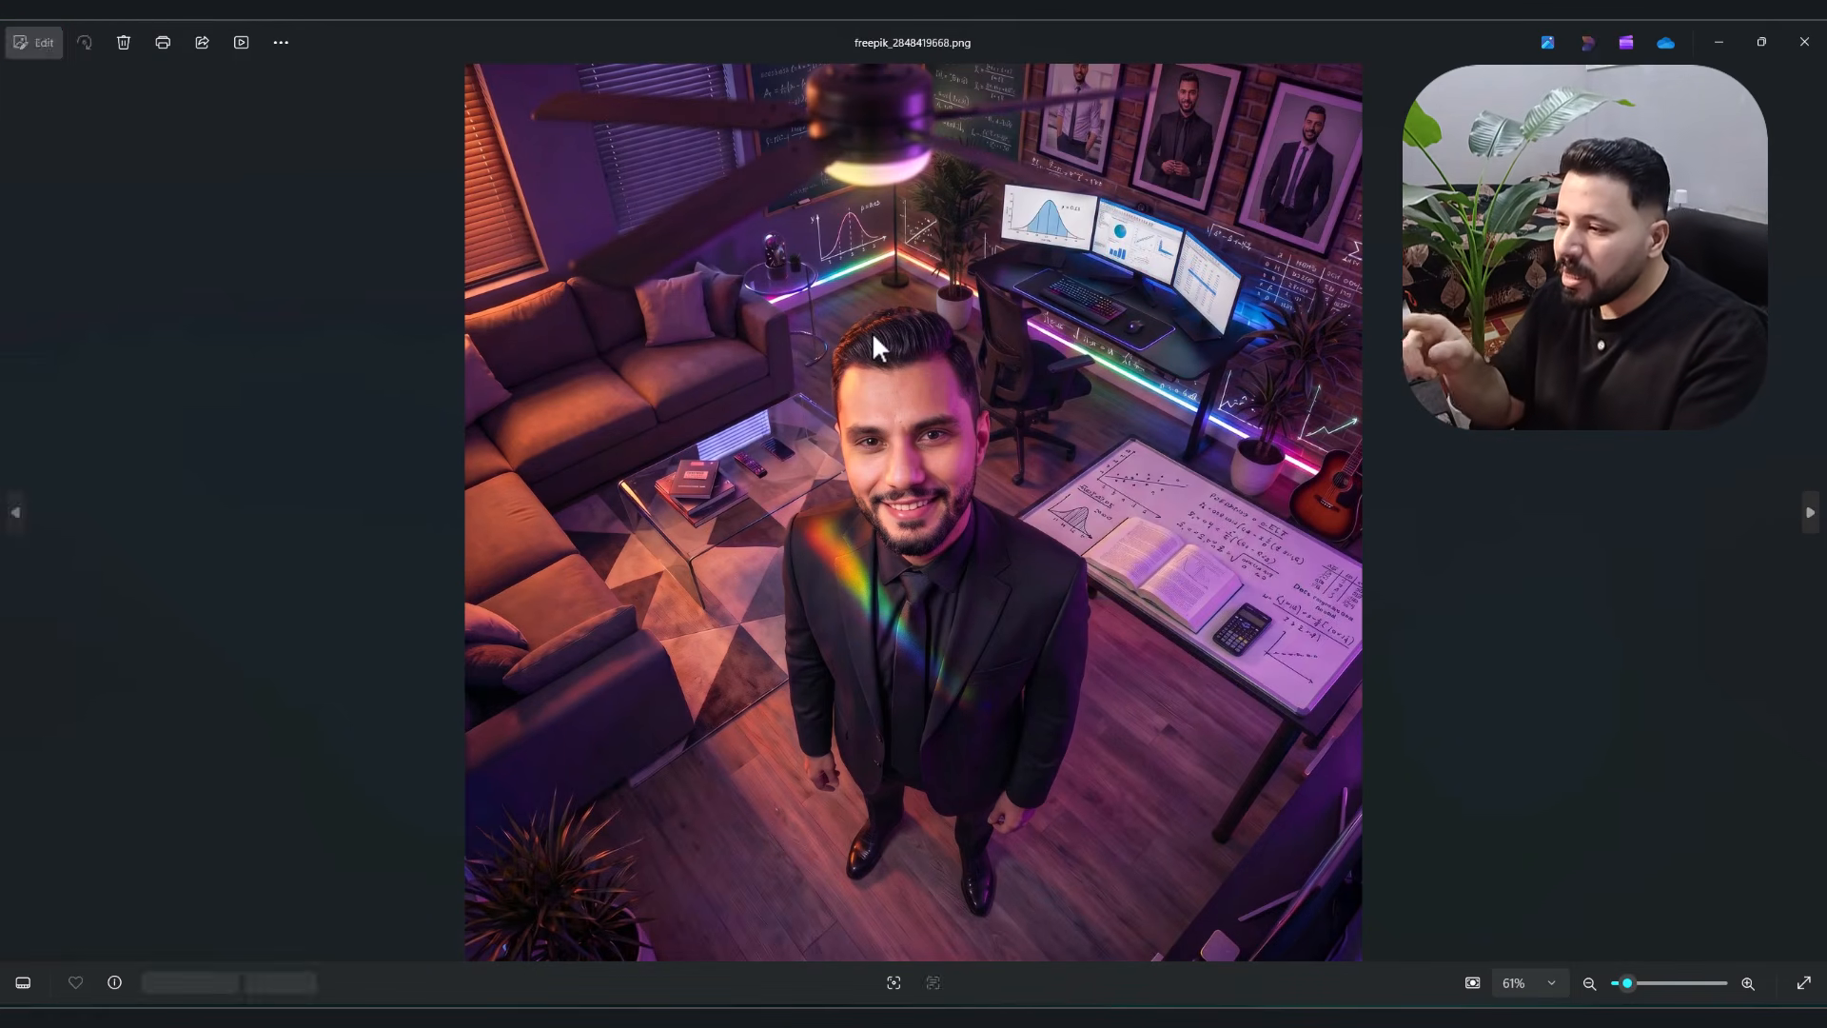
pyautogui.press('Right')
pyautogui.press('Right')
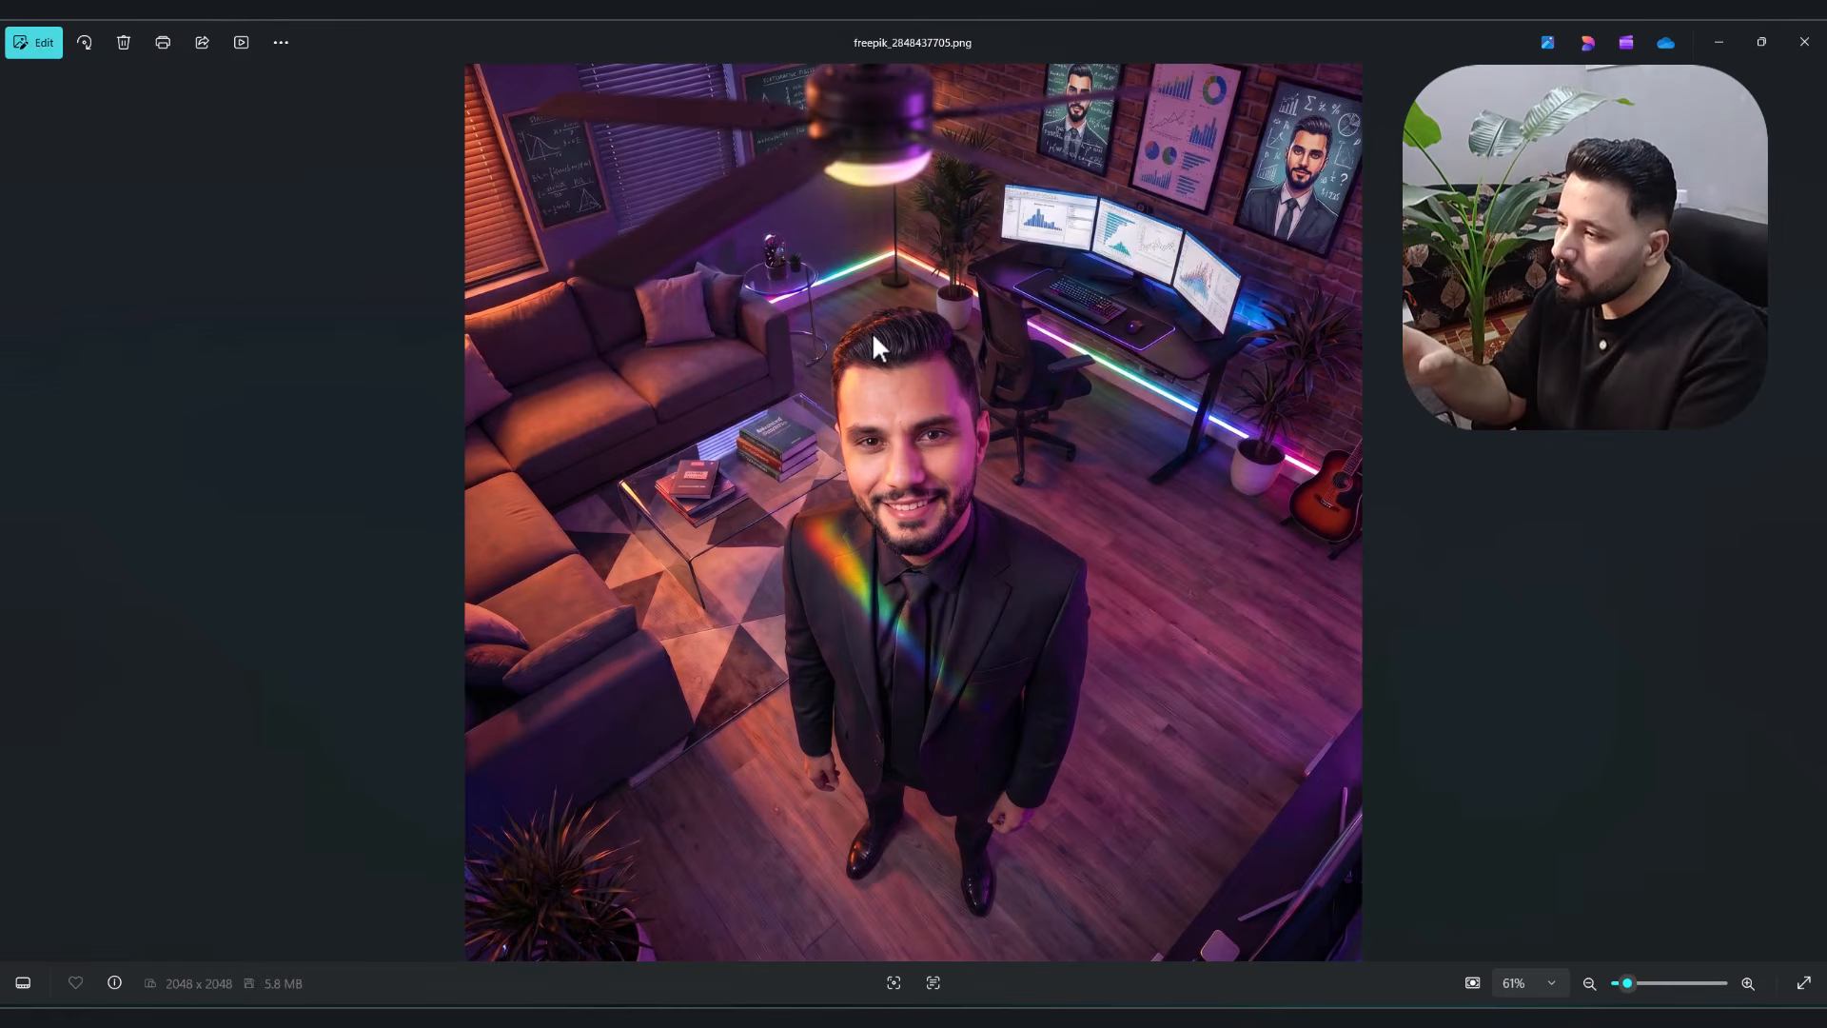
pyautogui.press('Right')
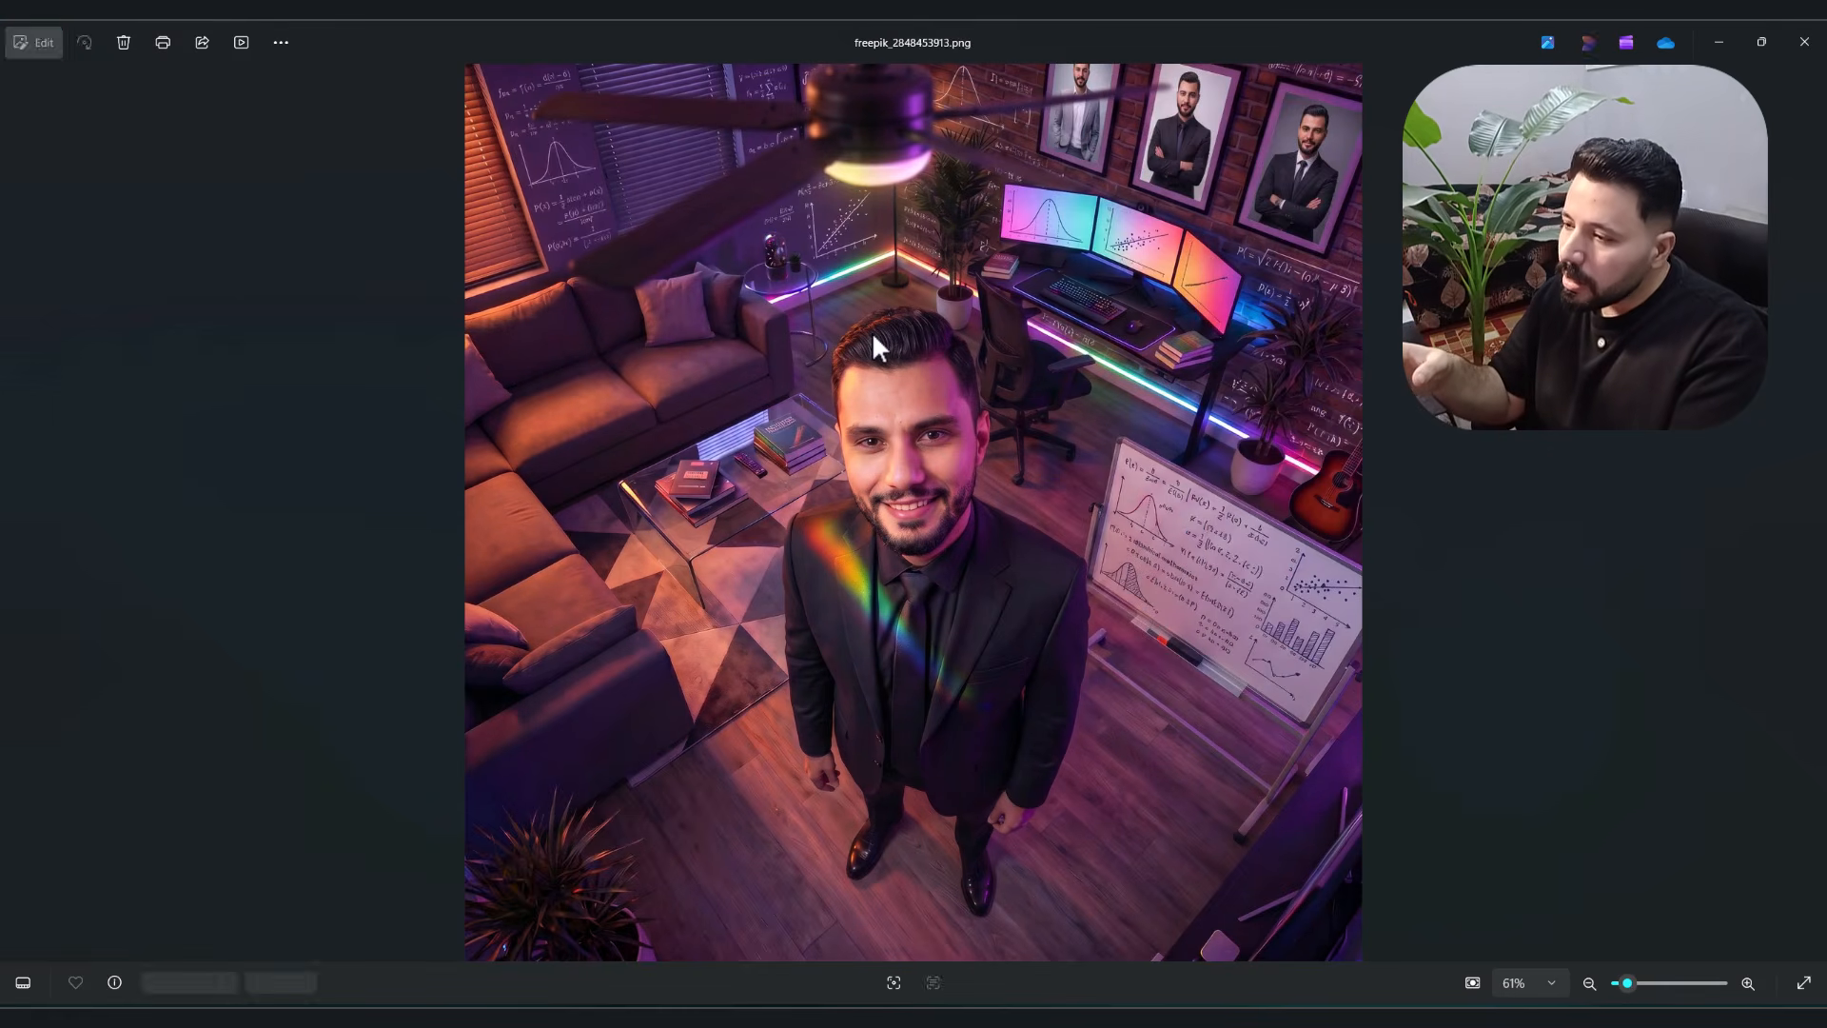
pyautogui.press('Right')
pyautogui.press('Right')
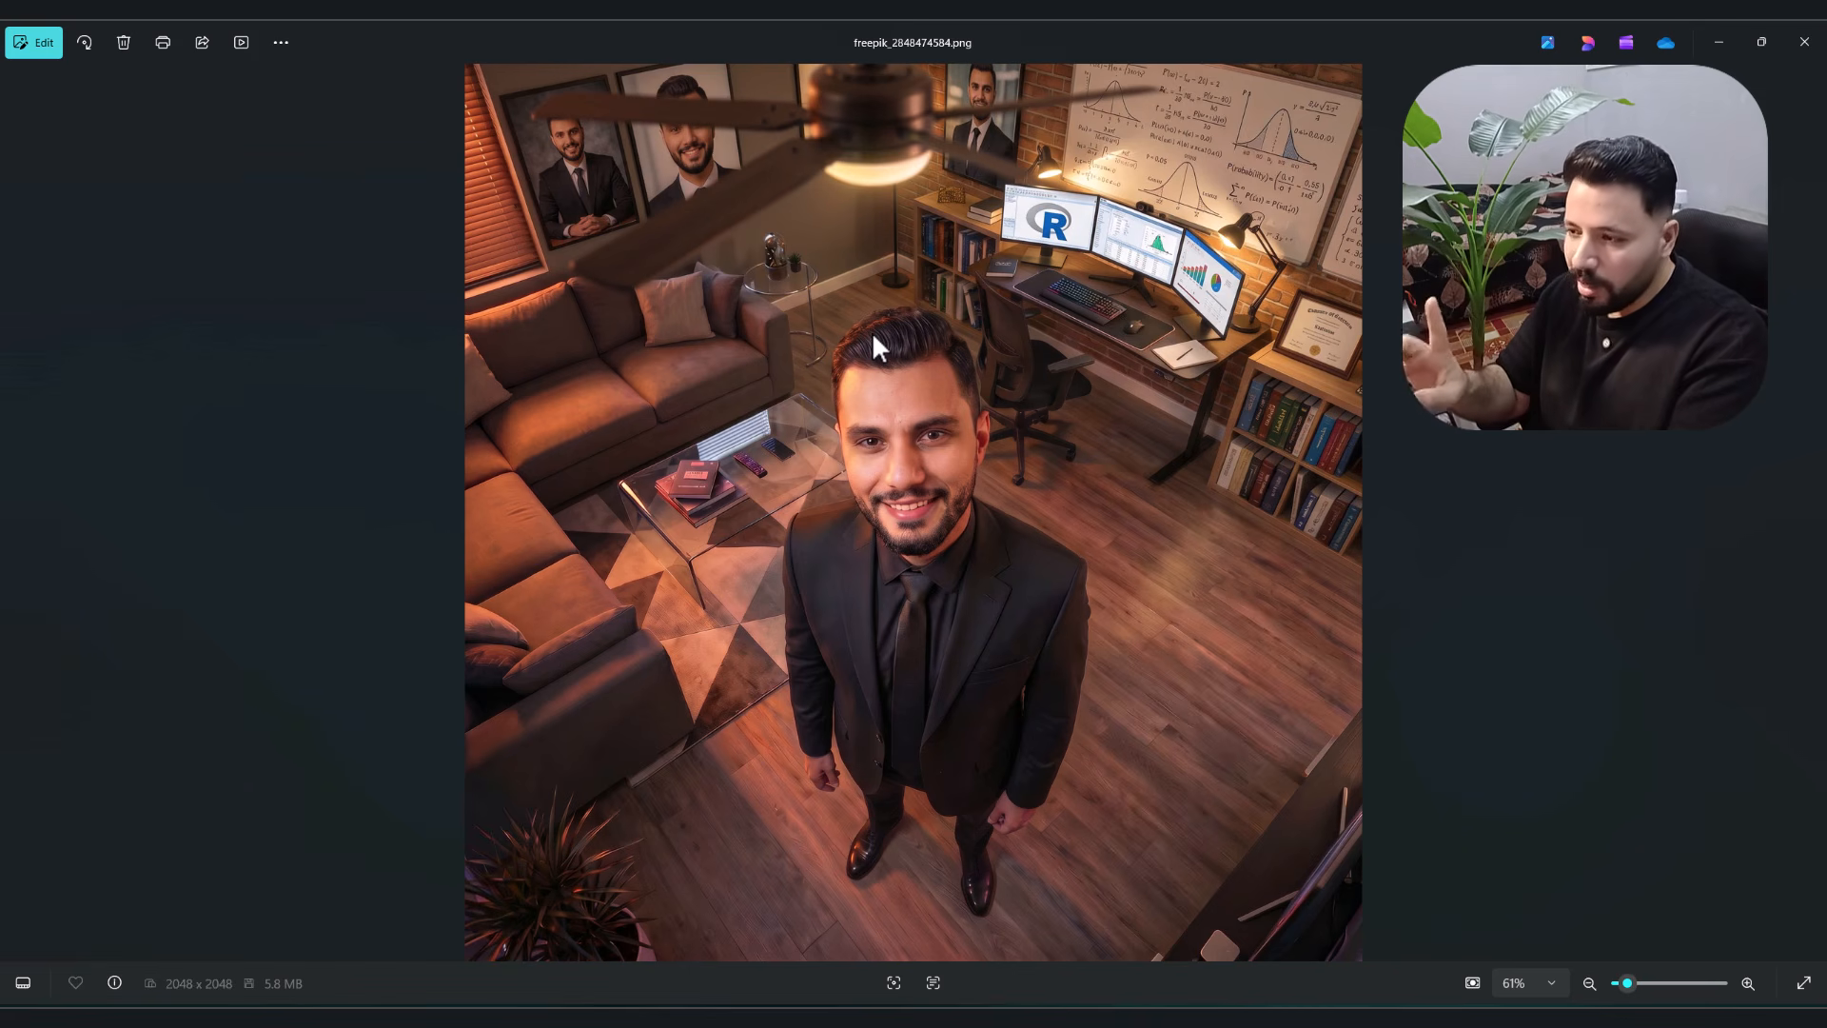
pyautogui.press('Right')
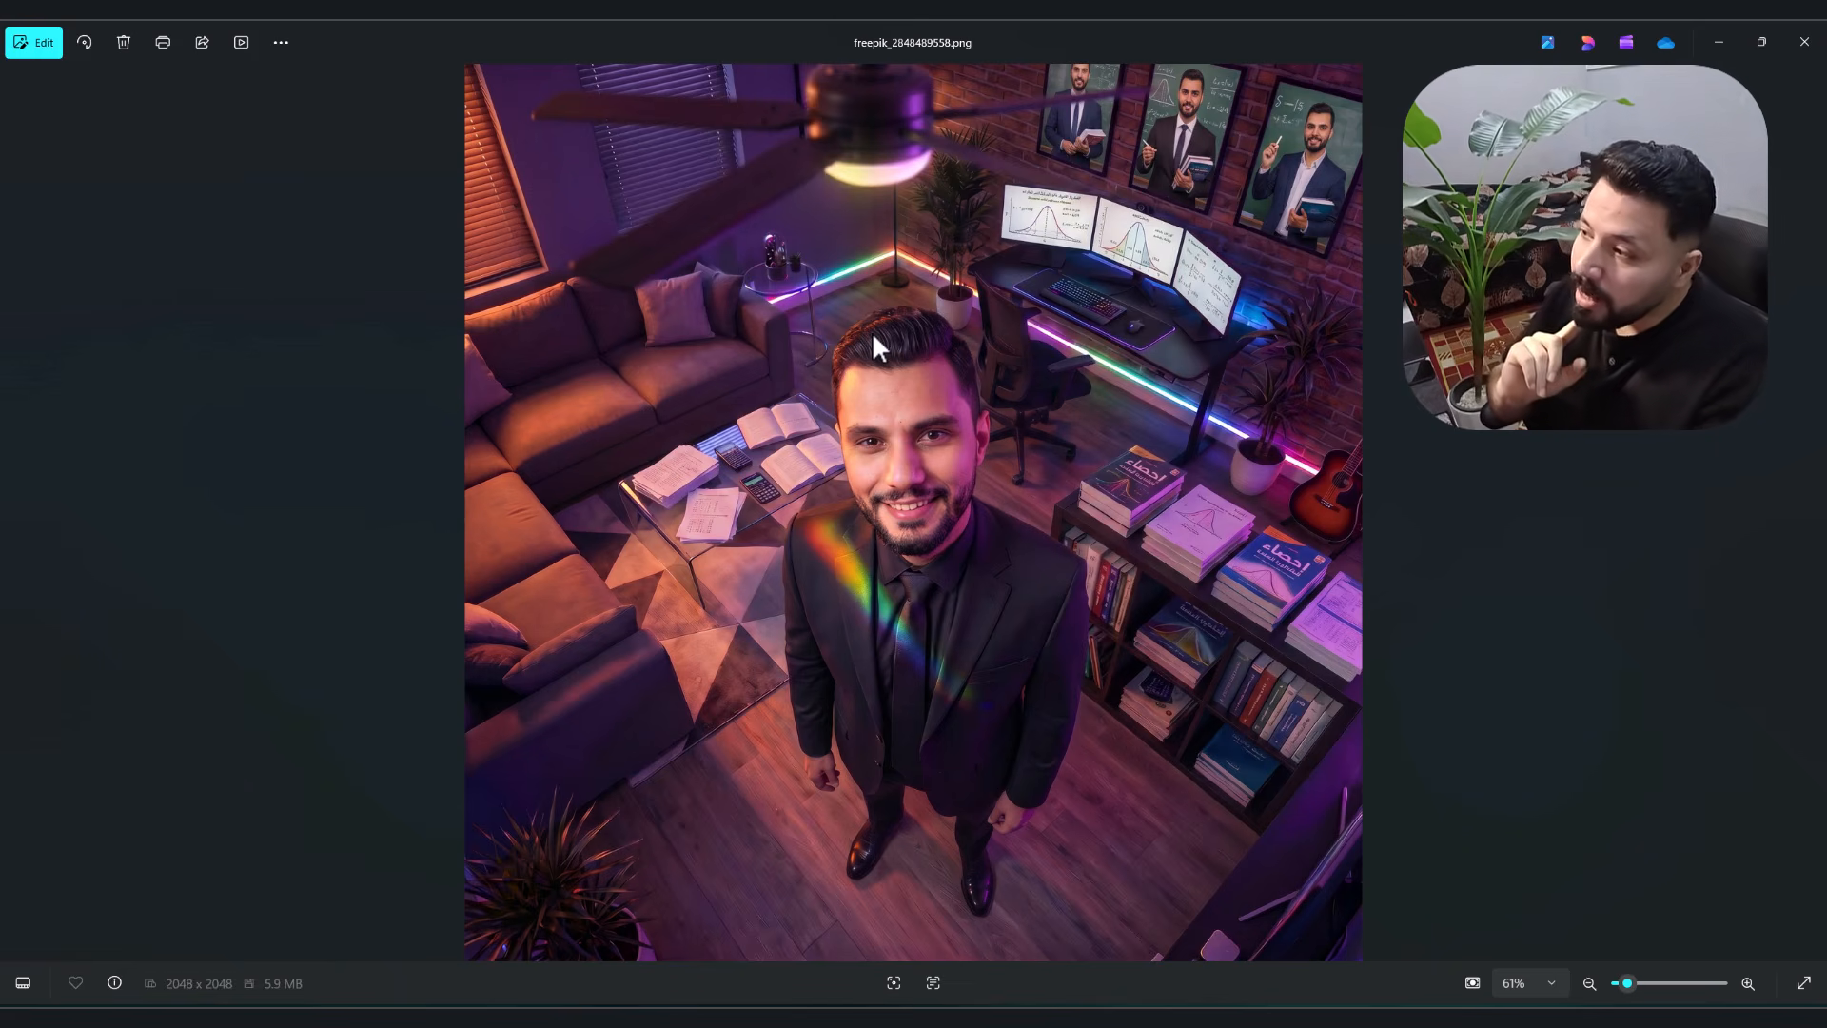
pyautogui.press('Right')
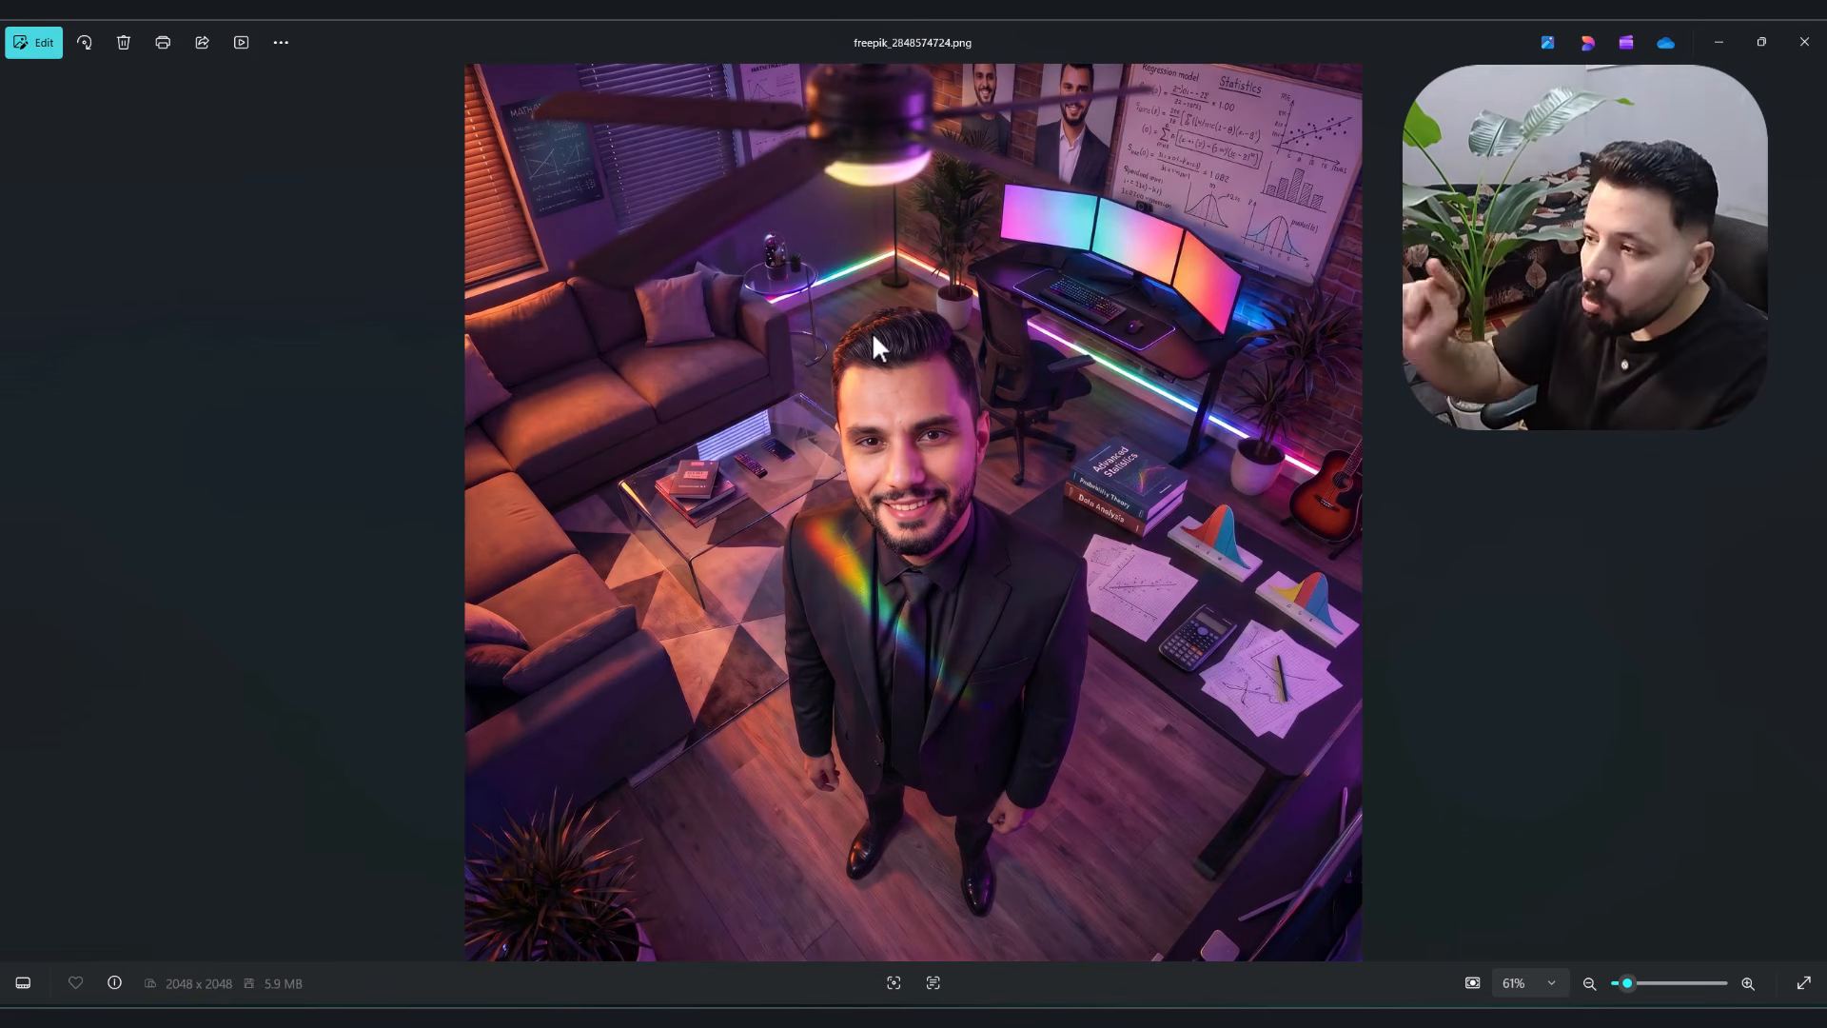
pyautogui.press('Right')
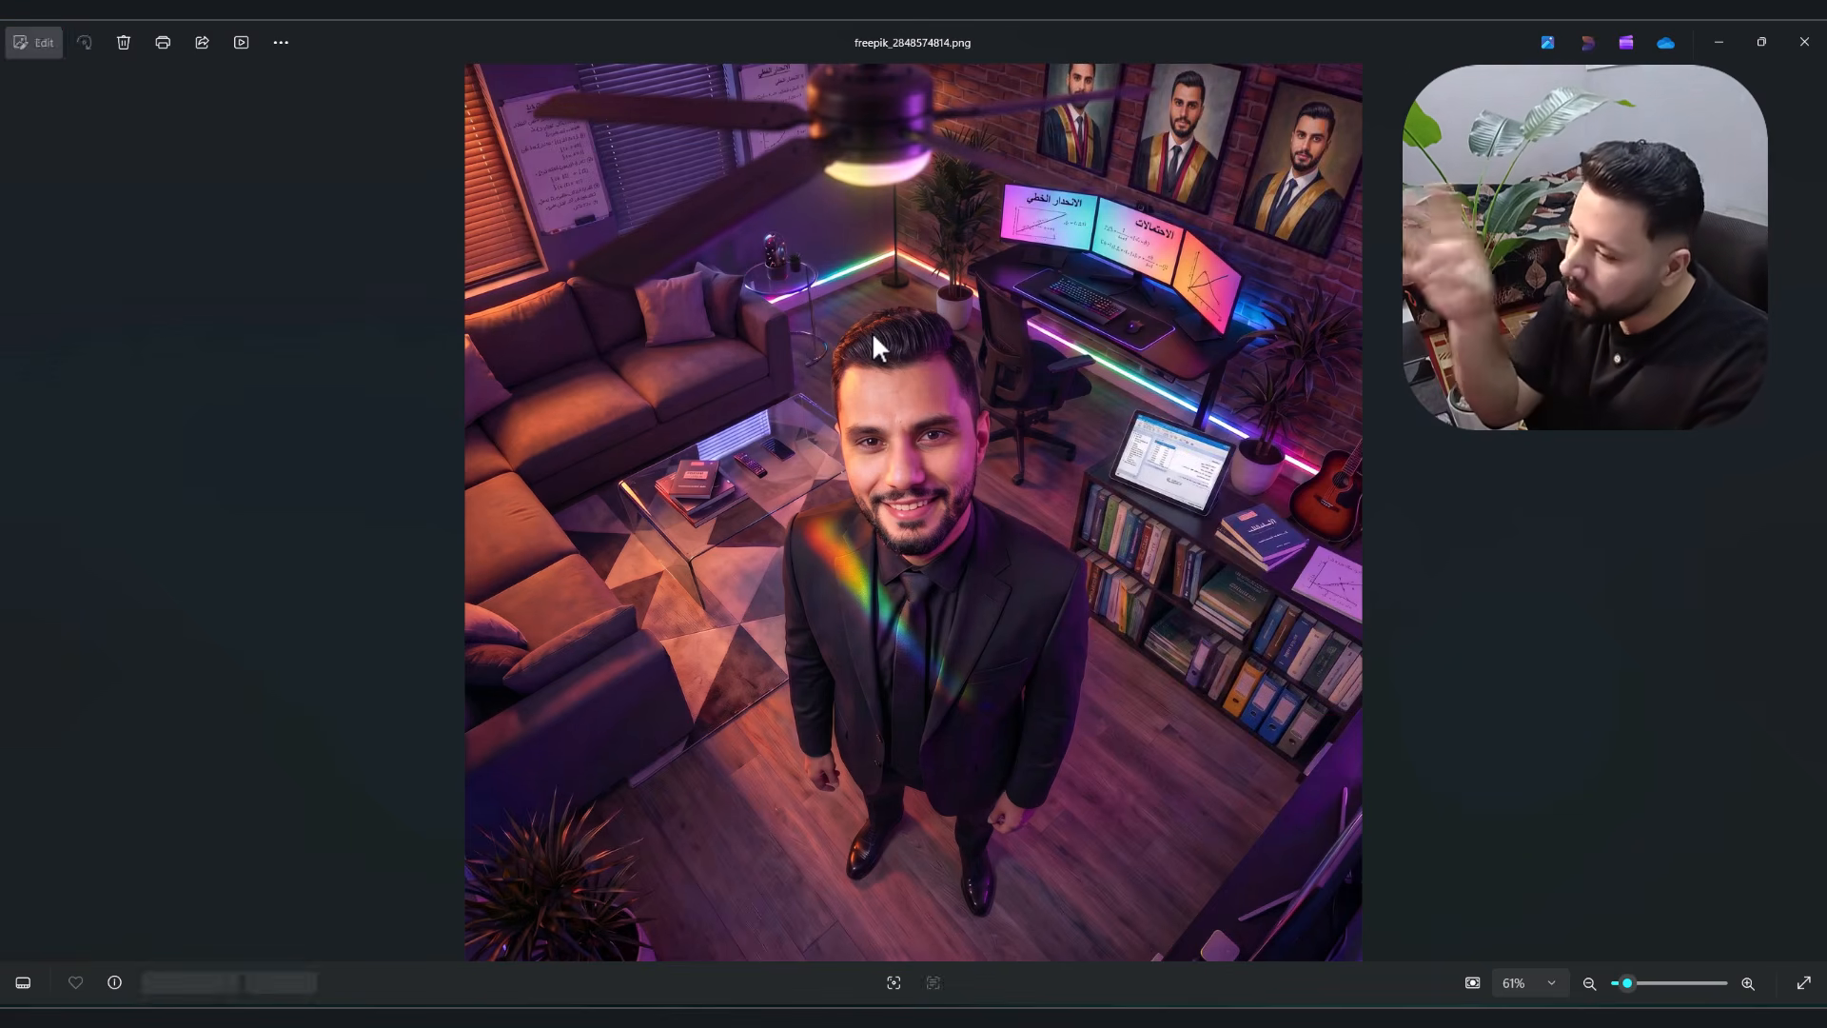
pyautogui.press('Right')
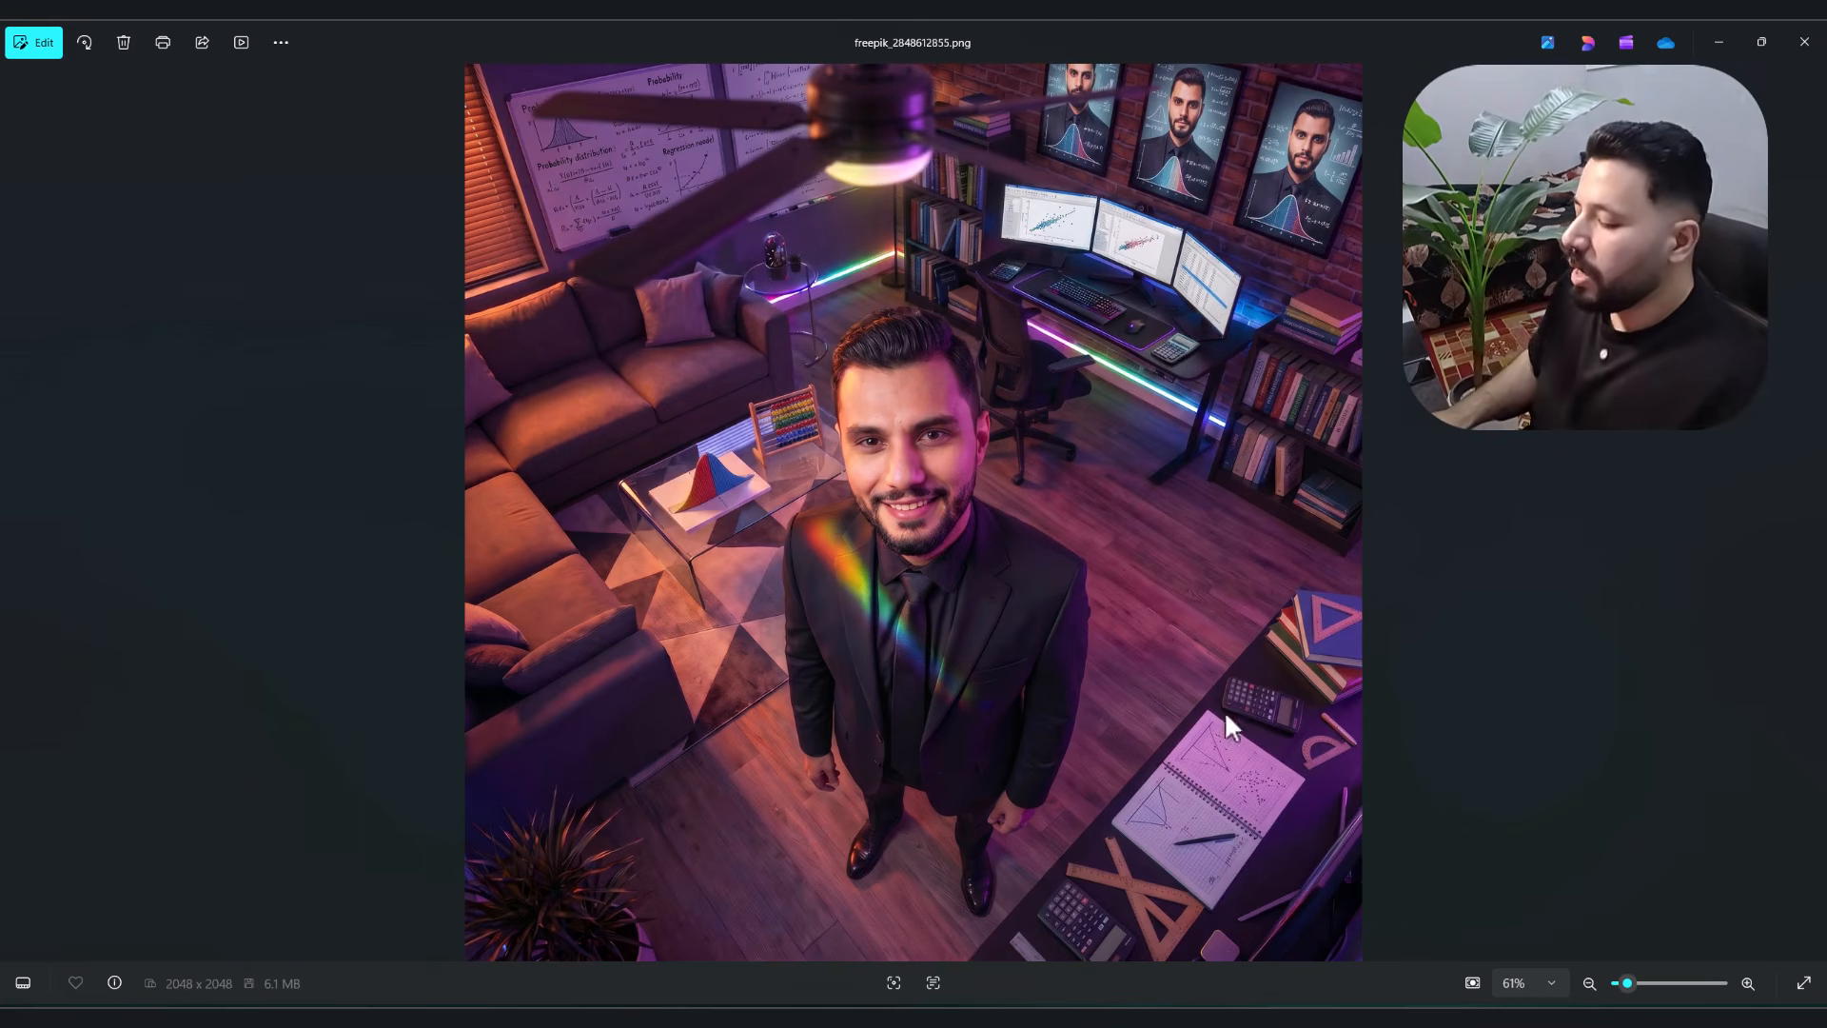
pyautogui.press('Right')
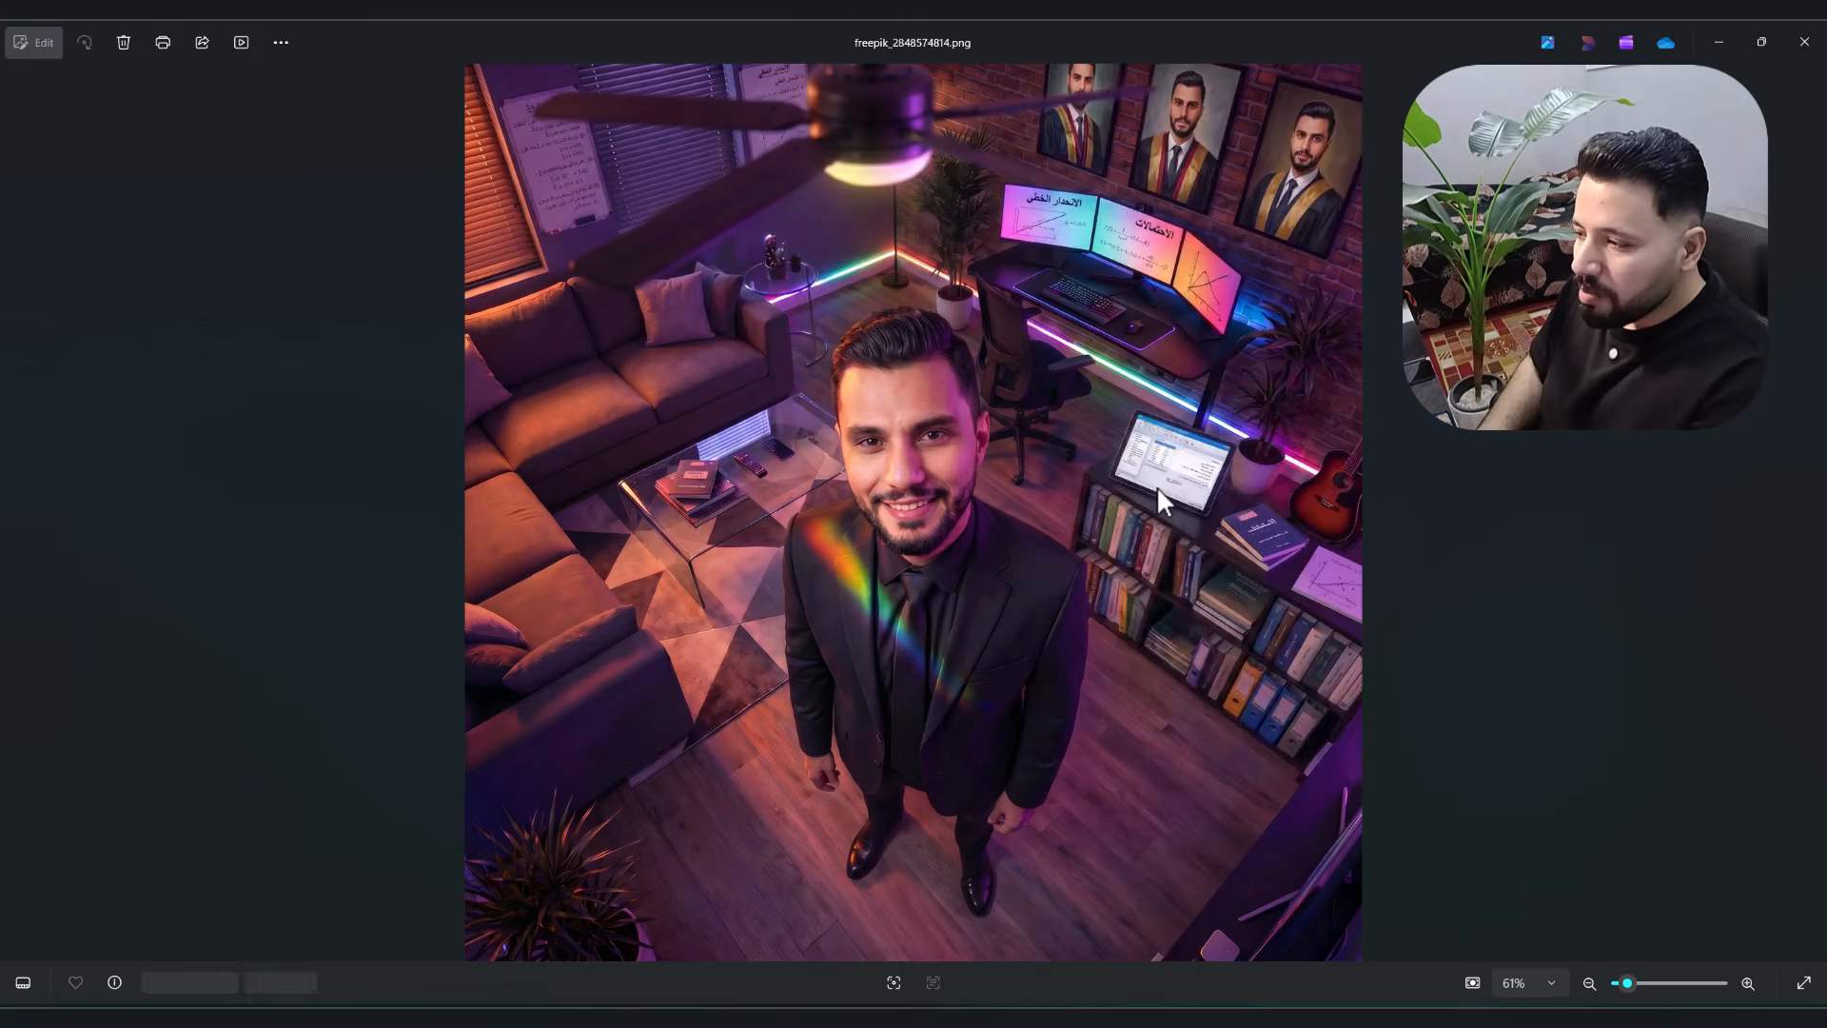
pyautogui.press('Right')
pyautogui.press('Right')
pyautogui.press('Right')
pyautogui.press('Right')
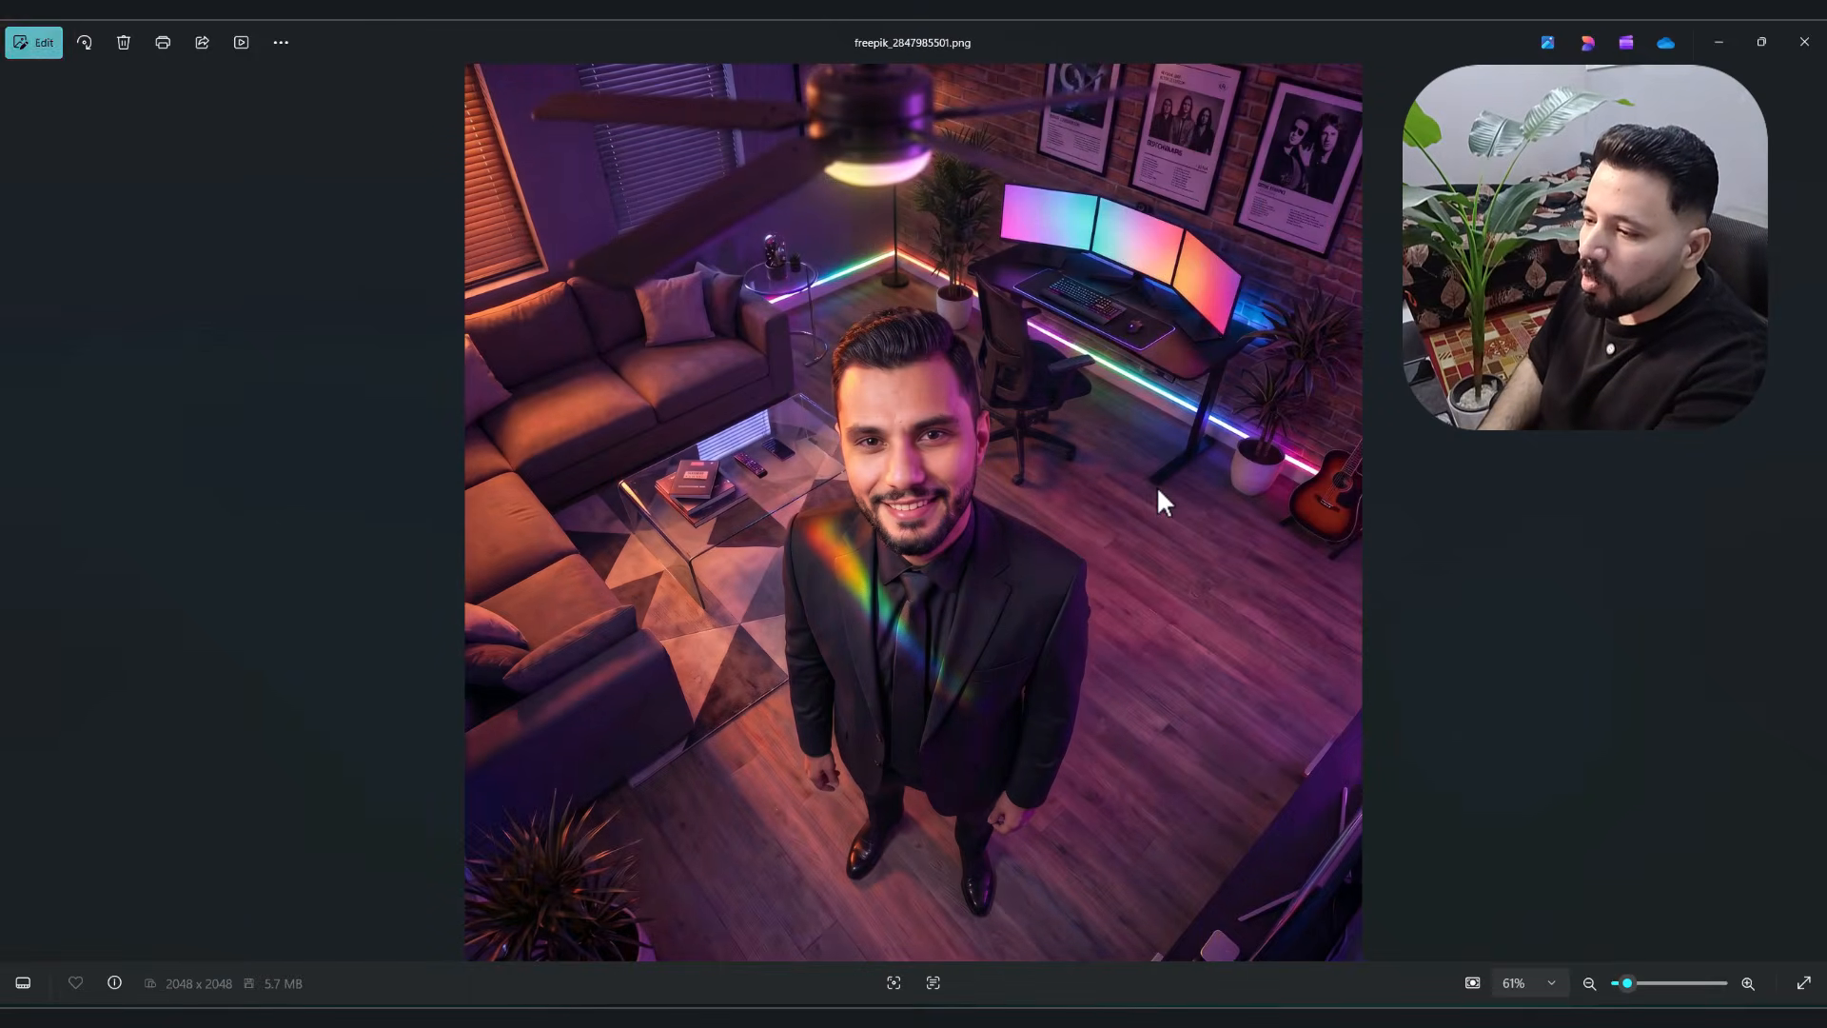
pyautogui.press('Right')
pyautogui.press('Right')
pyautogui.press('Right')
pyautogui.press('Right')
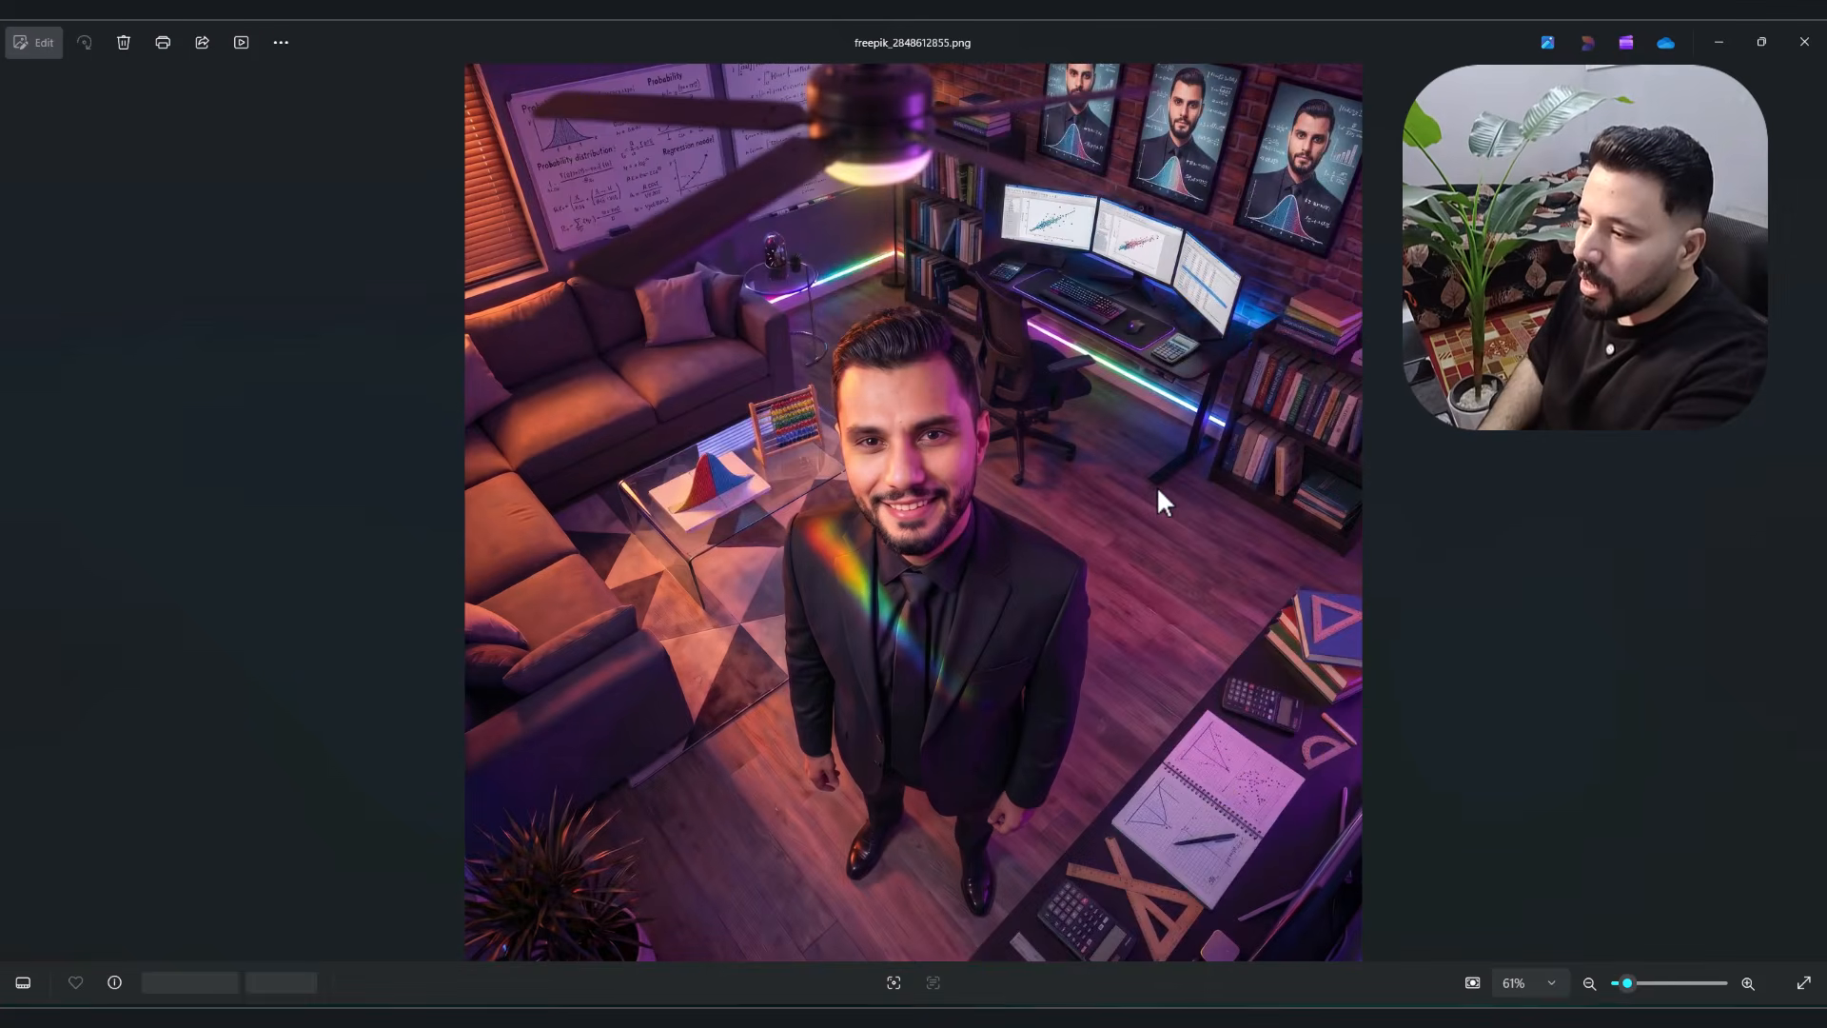
pyautogui.press('Right')
pyautogui.press('Right')
pyautogui.press('Right')
pyautogui.press('Right')
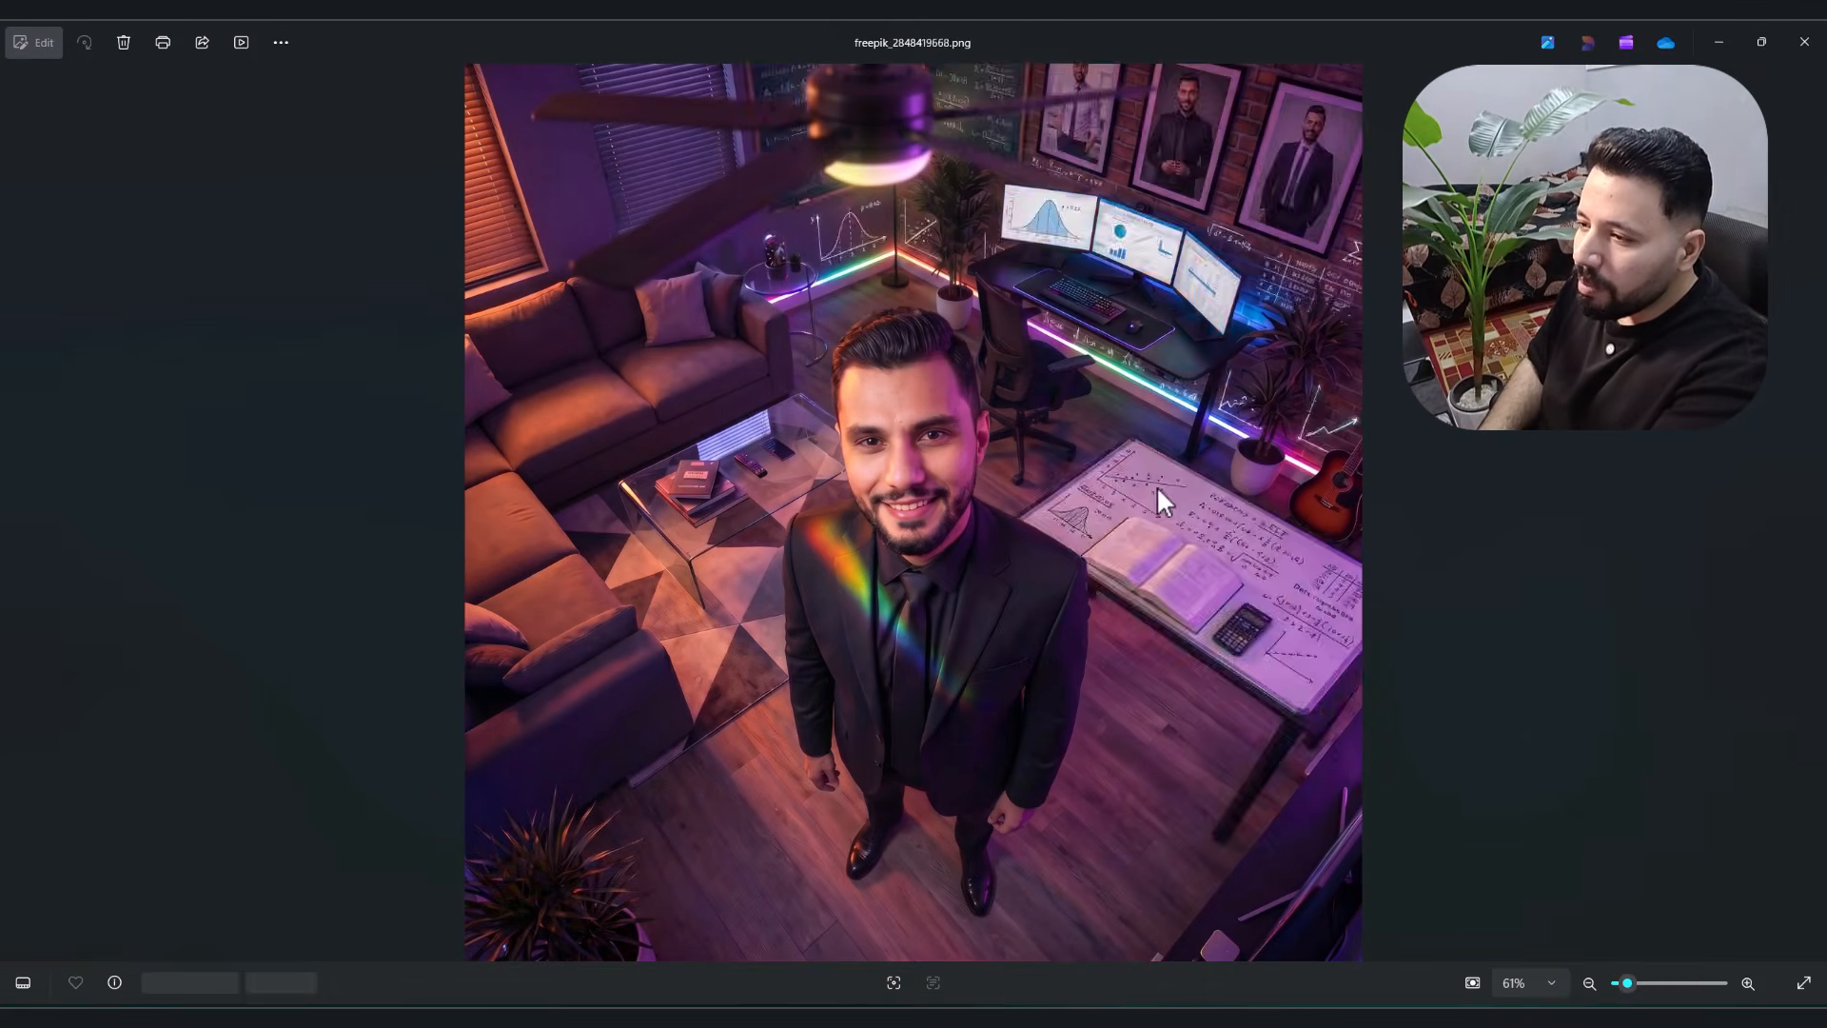
pyautogui.press('Right')
pyautogui.press('Right')
pyautogui.press('Right')
pyautogui.press('Right')
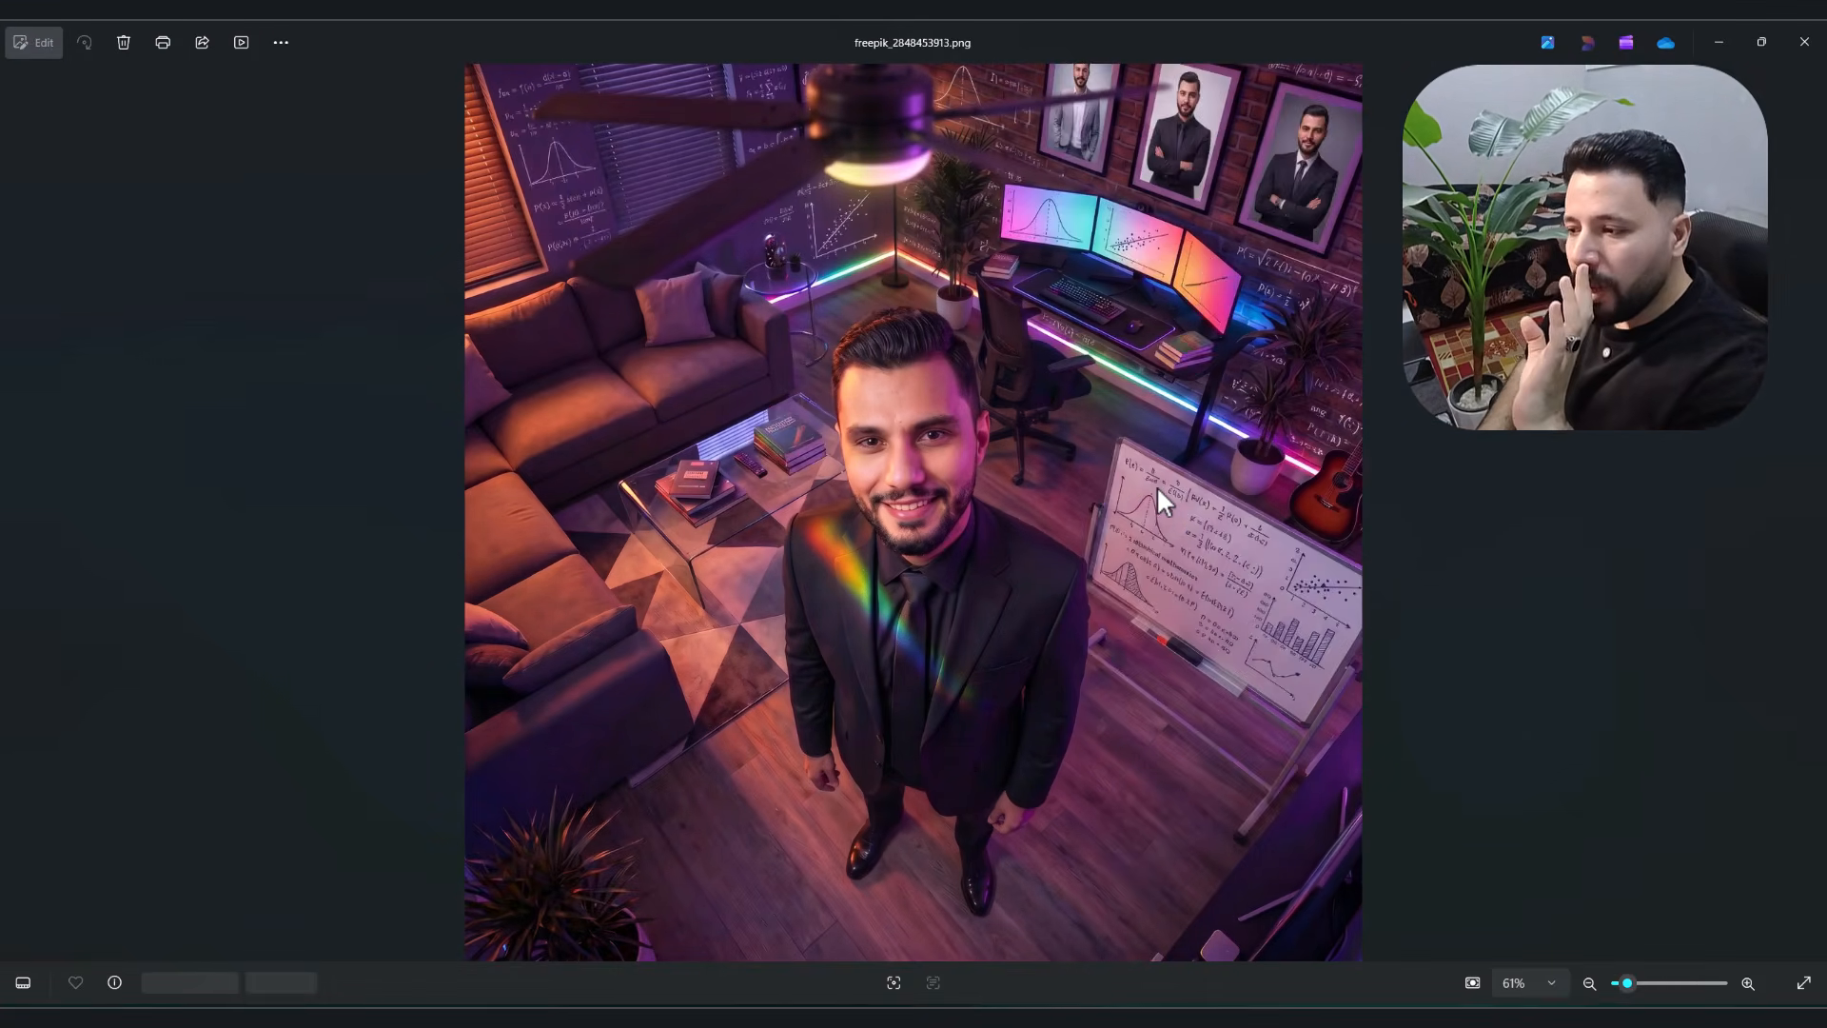
pyautogui.press('Right')
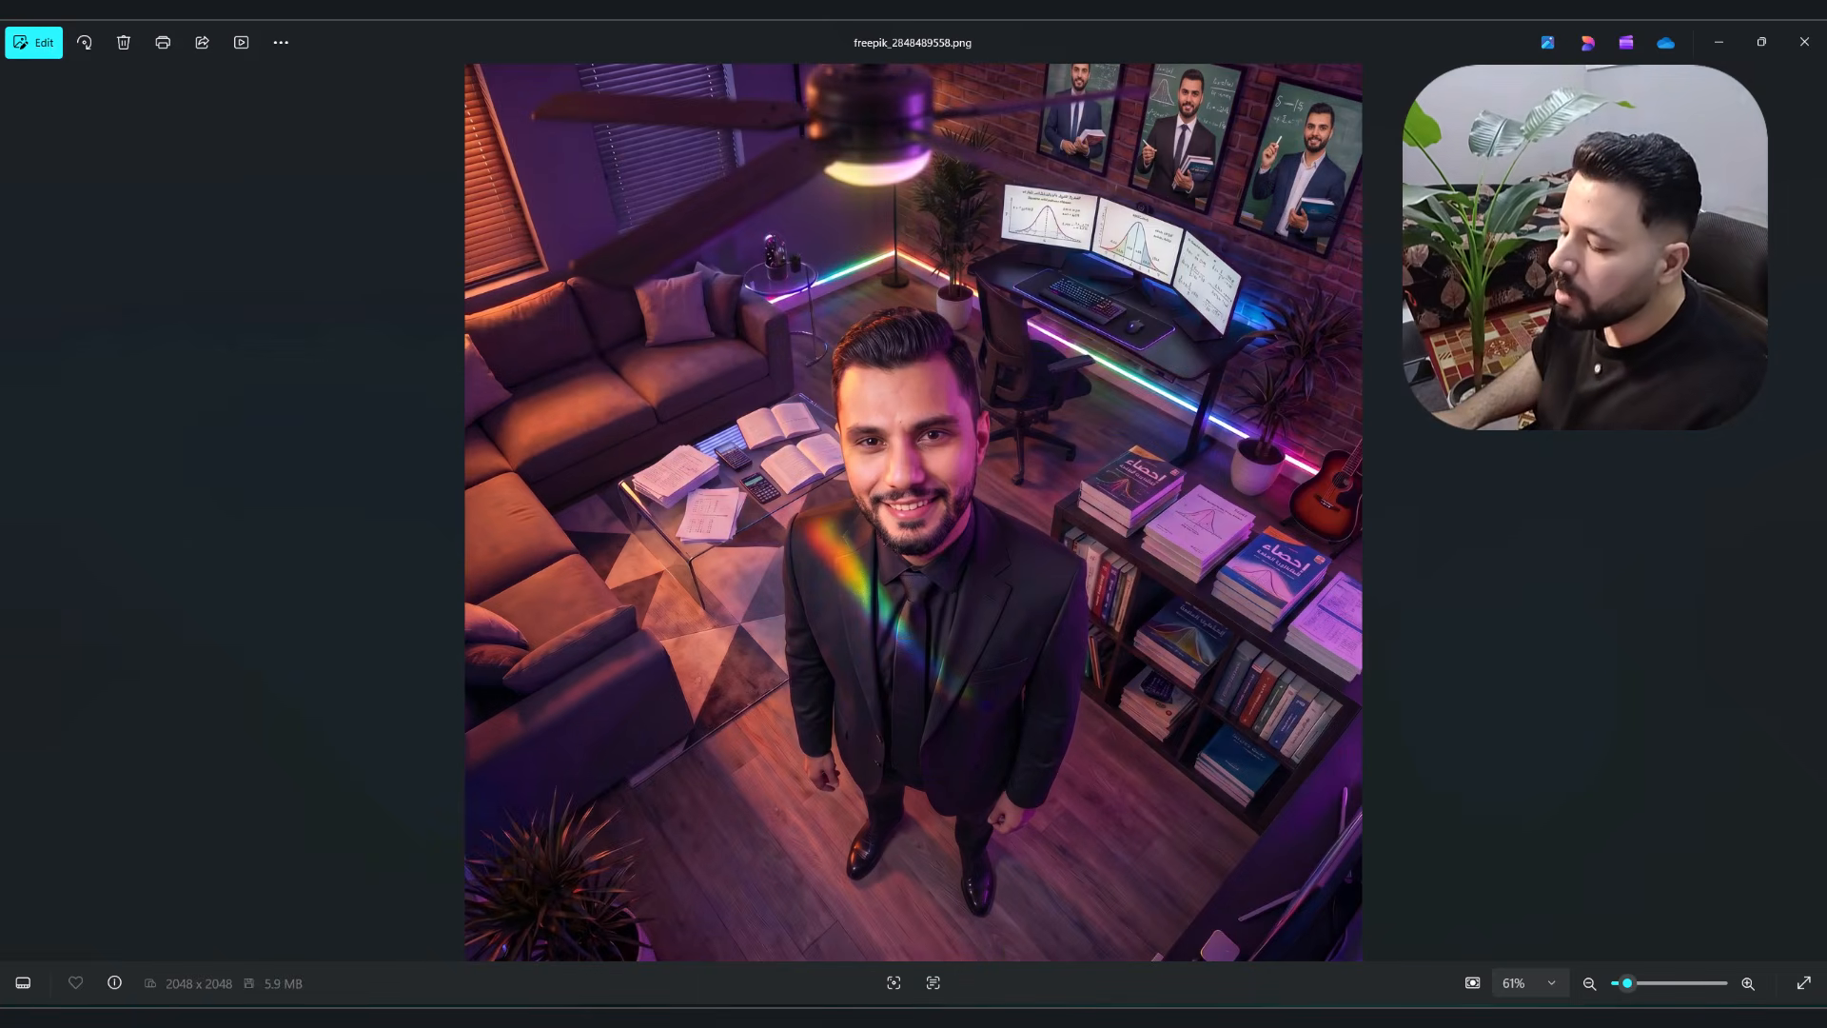
# - Switch back to Photoshop and isolate the base image Layer 0 by hiding all other layers
pyautogui.moveTo(959, 1016)
pyautogui.click(960, 930)
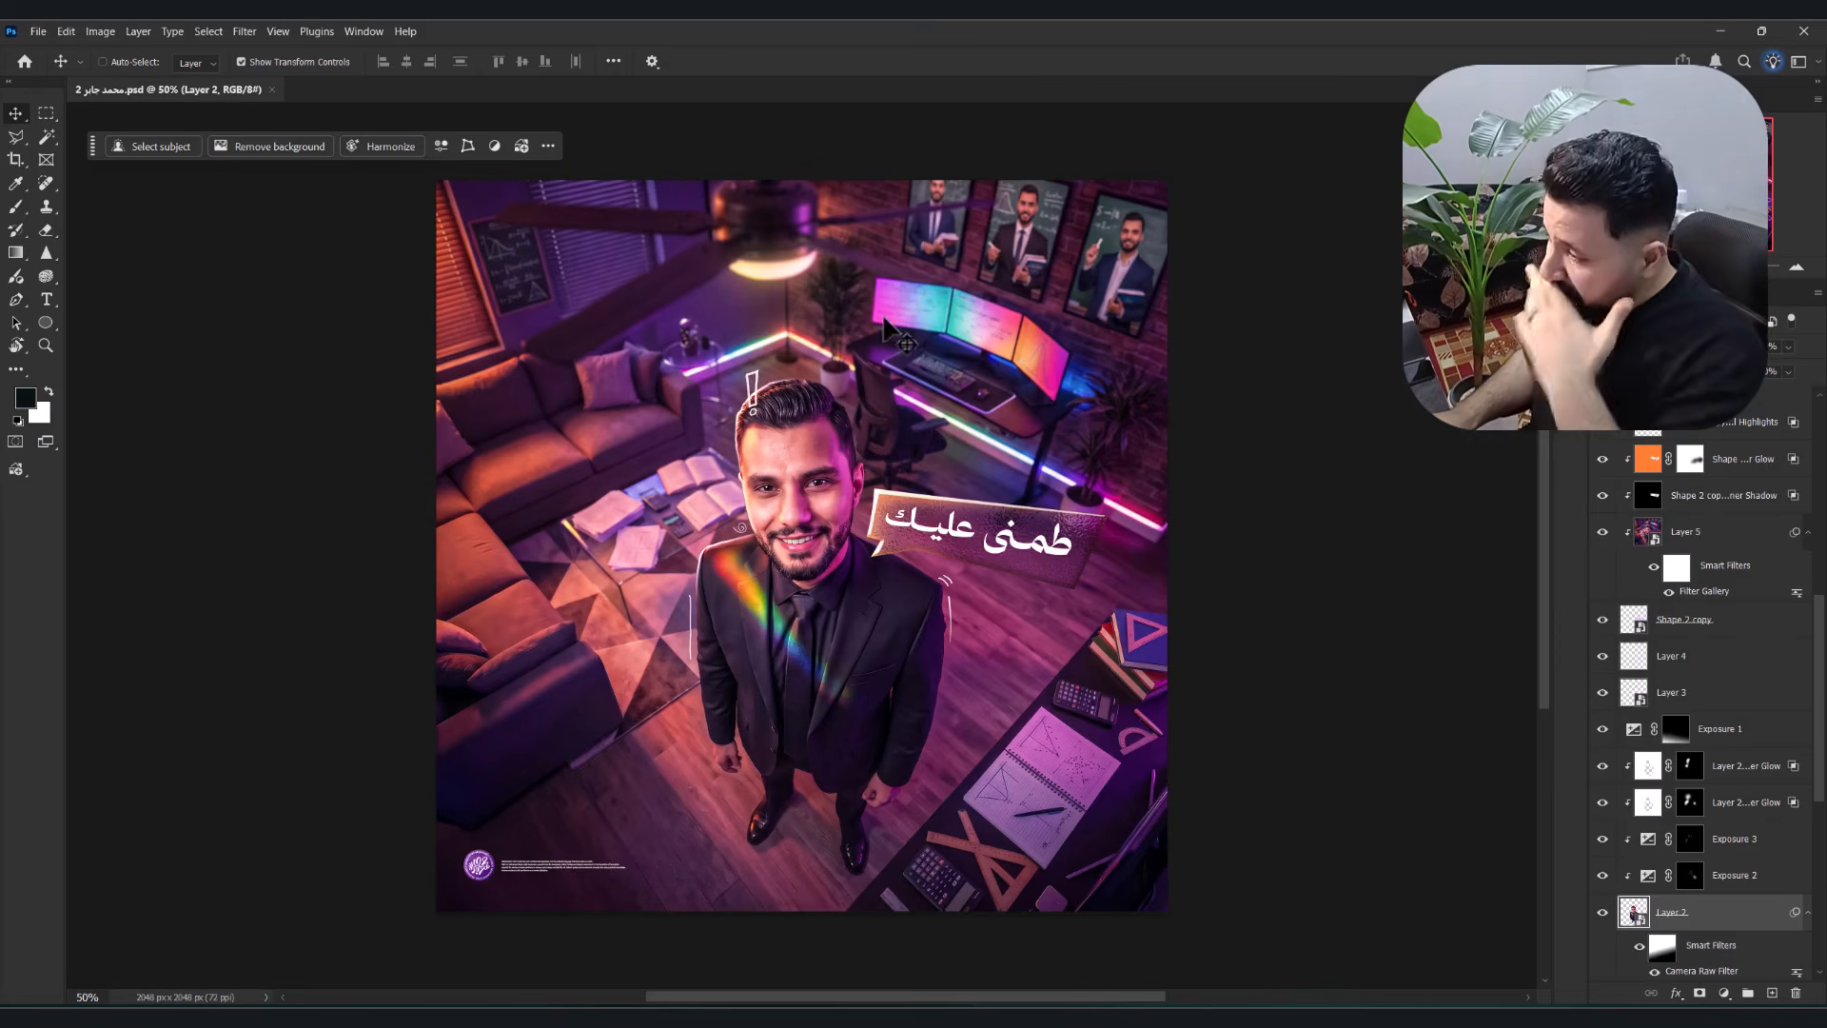
pyautogui.scroll(-5, 1687, 854)
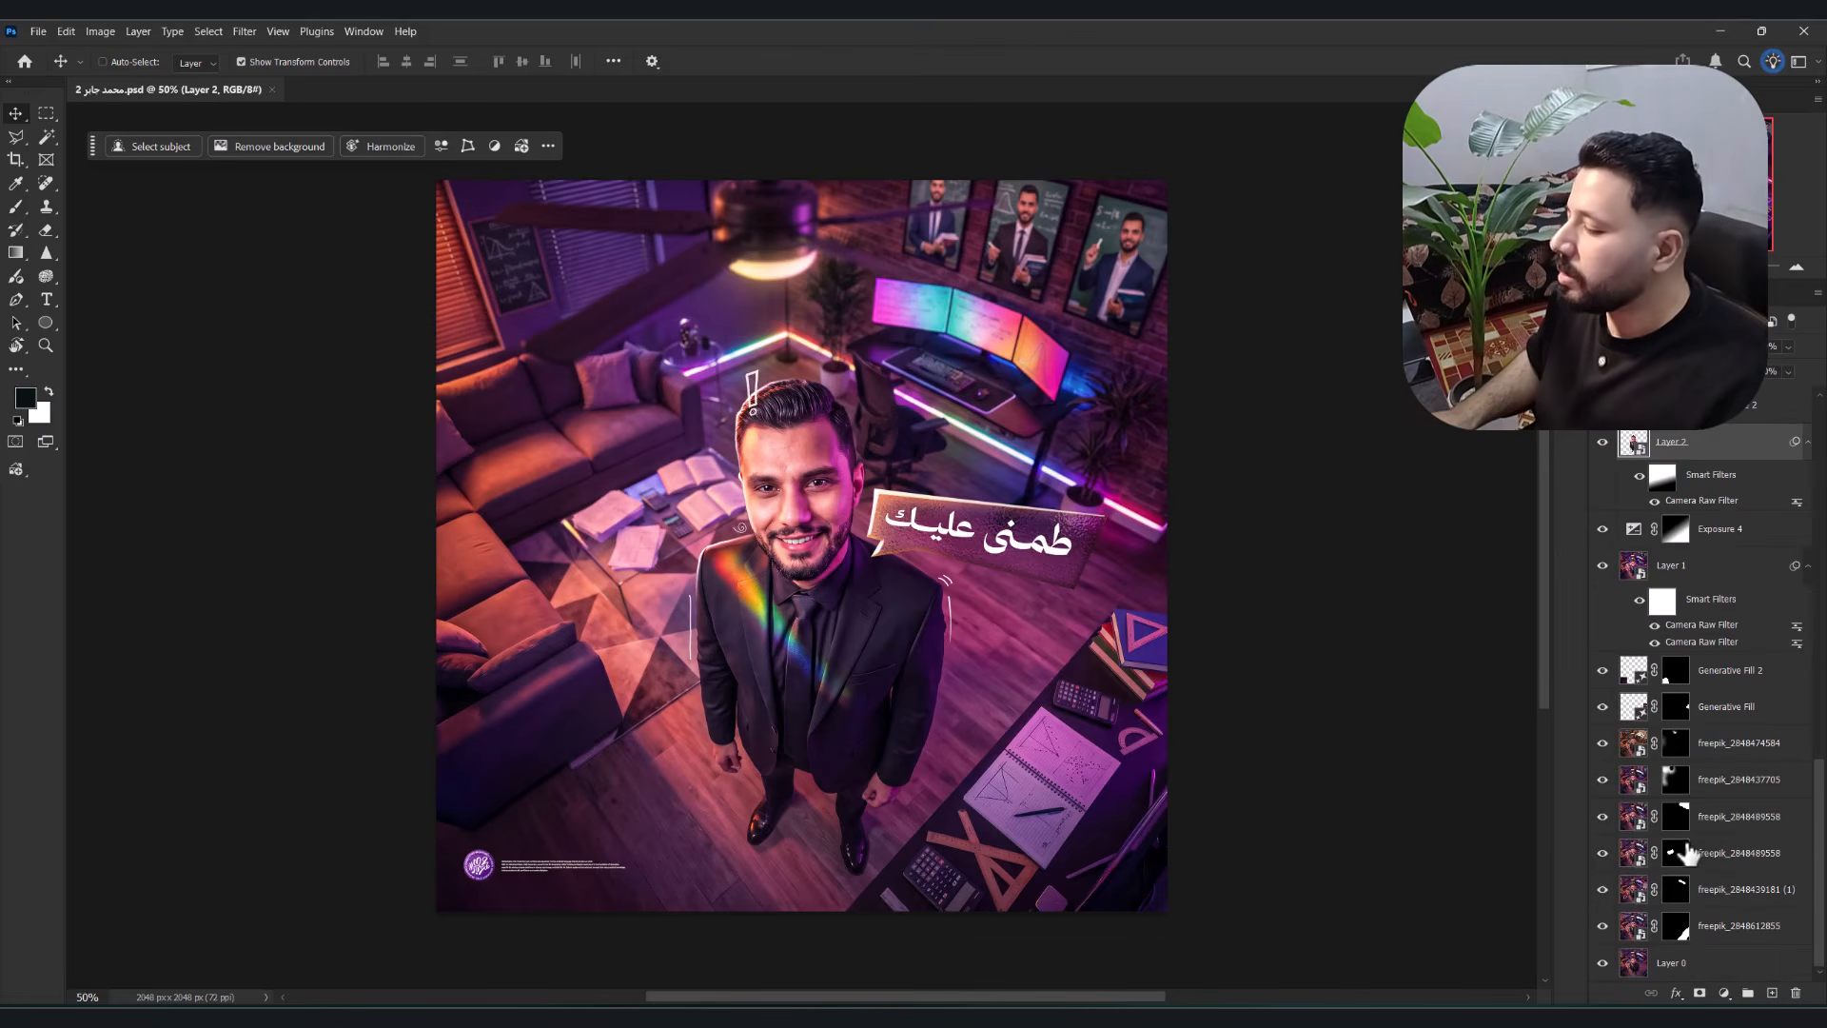
pyautogui.keyDown('alt'); pyautogui.click(1602, 962); pyautogui.keyUp('alt')
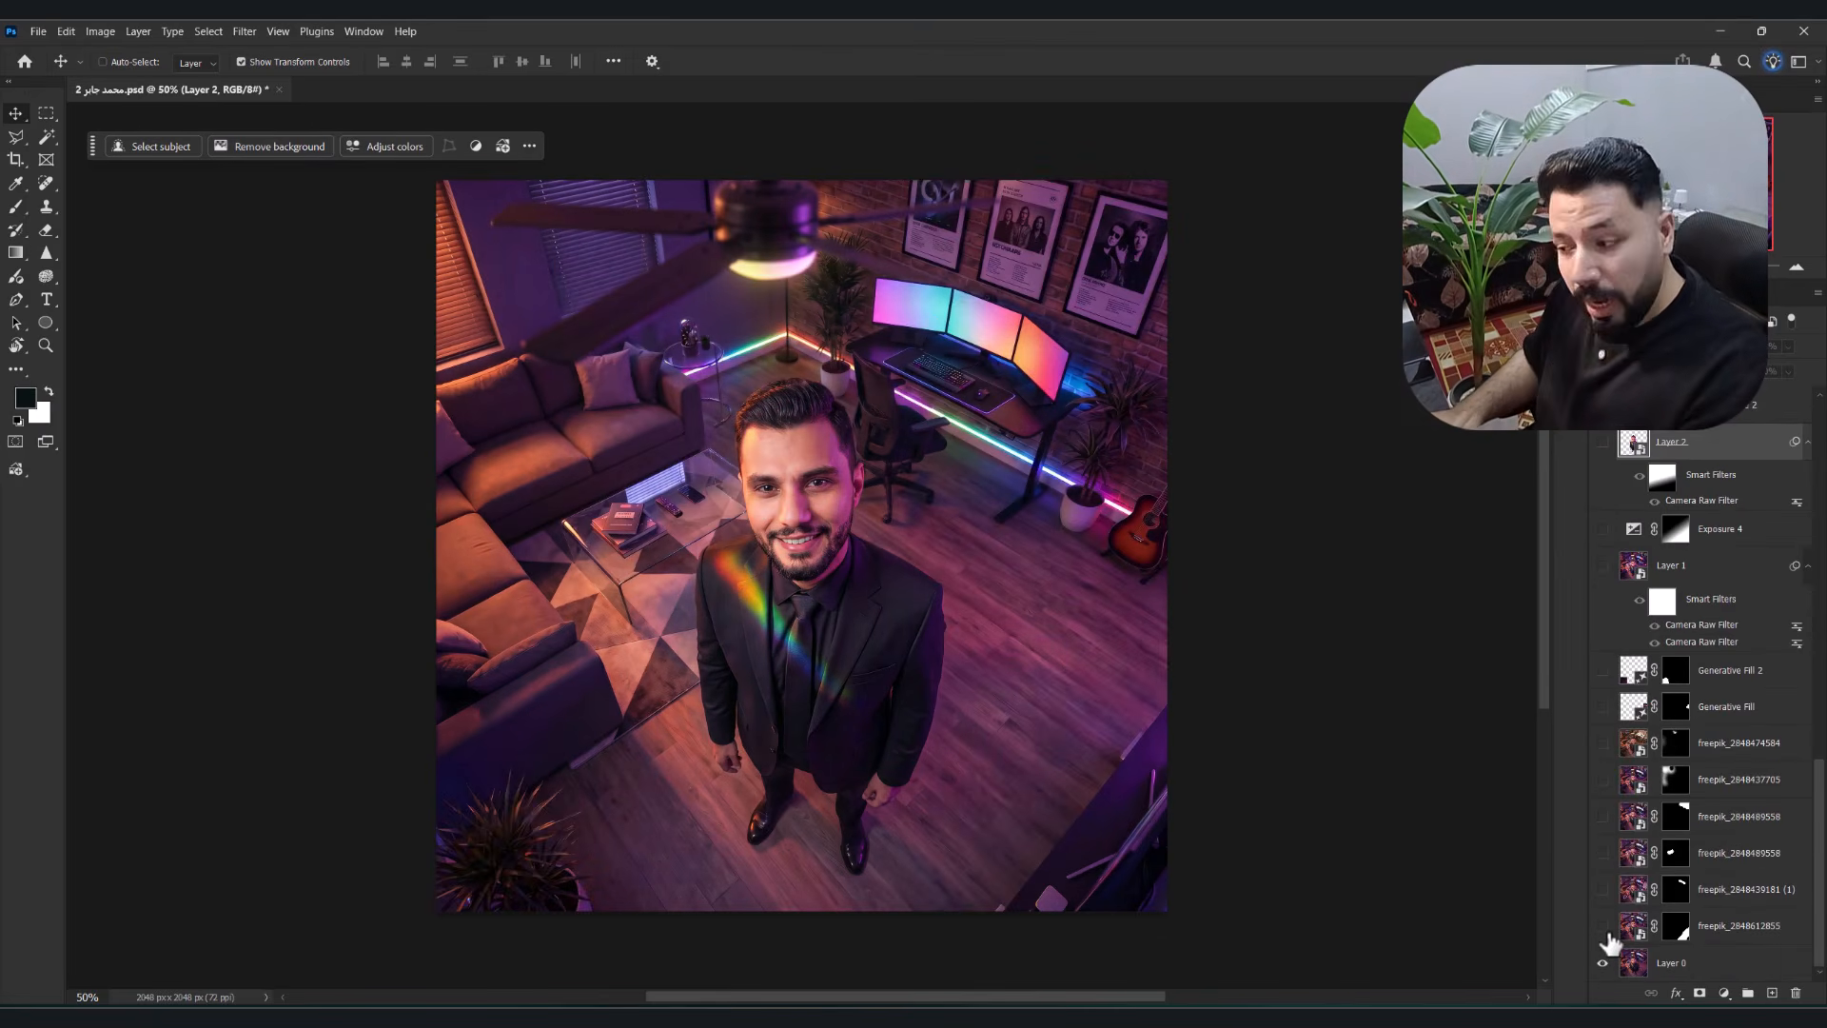
# - Show the freepik layer directly above Layer 0 and disable the layer masks of all six freepik variations
pyautogui.click(1603, 926)
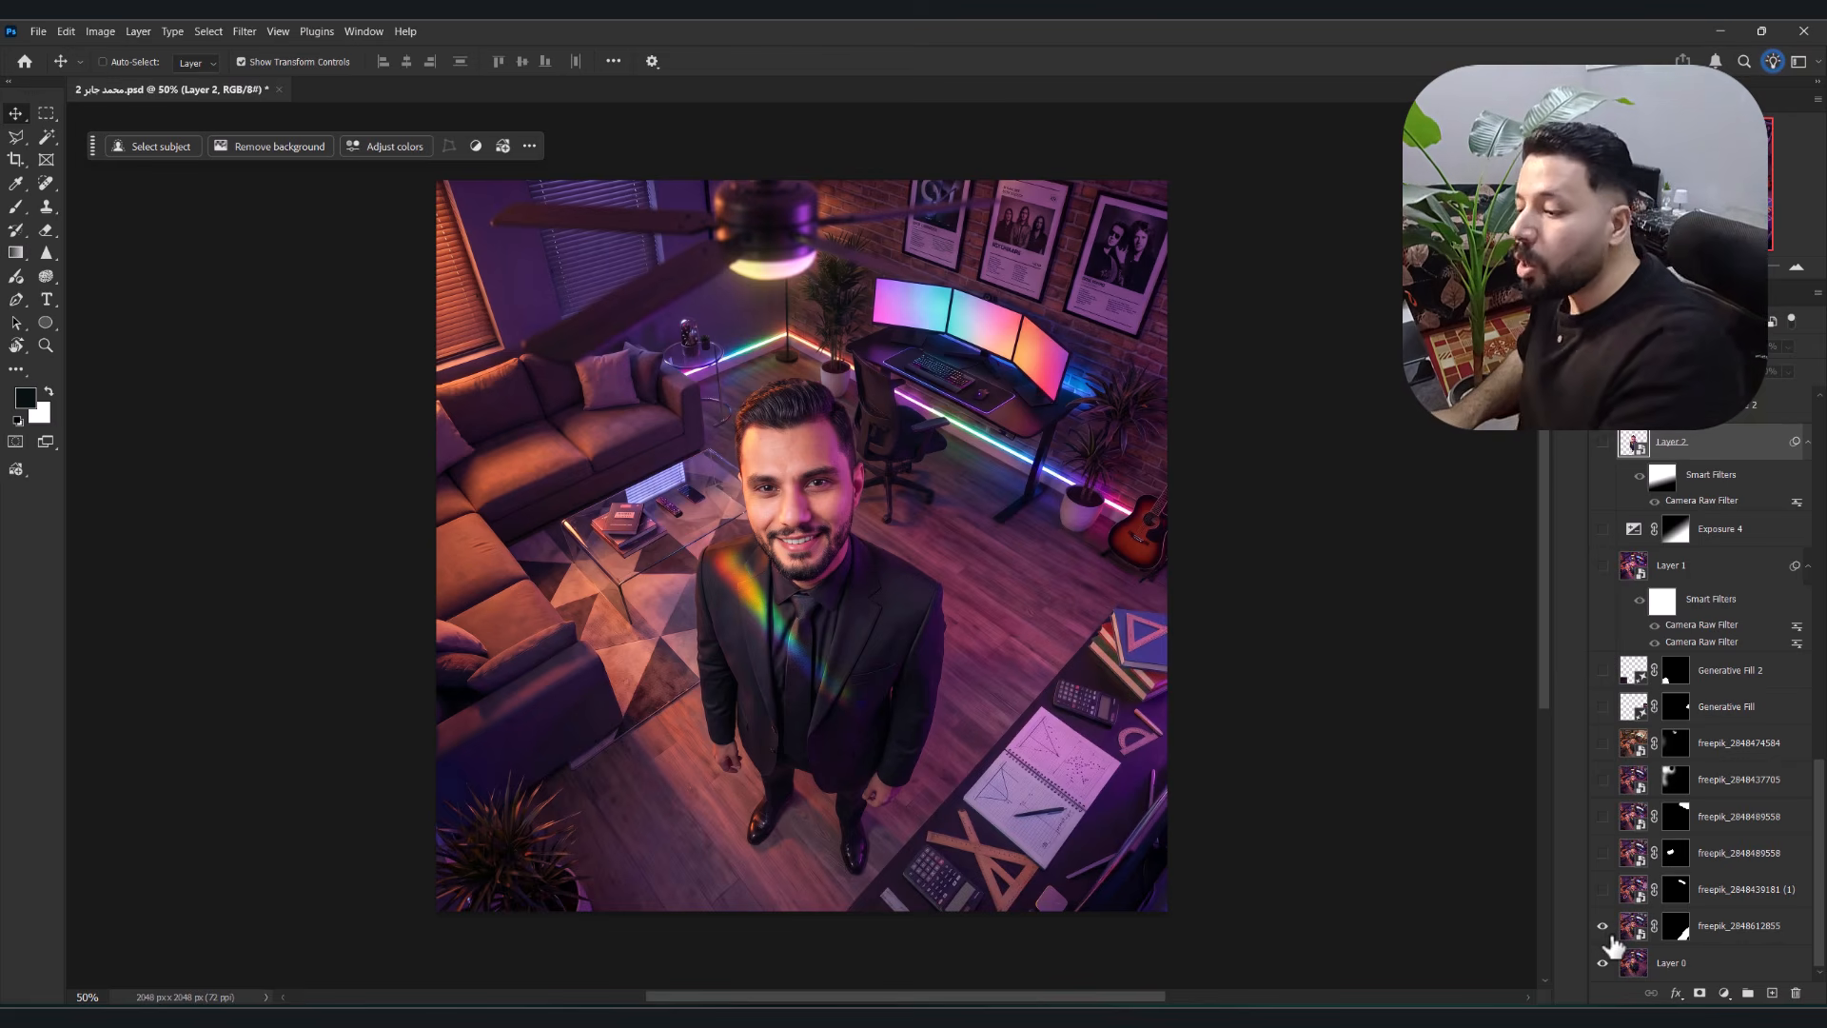
pyautogui.keyDown('shift'); pyautogui.click(1676, 926); pyautogui.keyUp('shift')
pyautogui.keyDown('shift'); pyautogui.click(1678, 890); pyautogui.keyUp('shift')
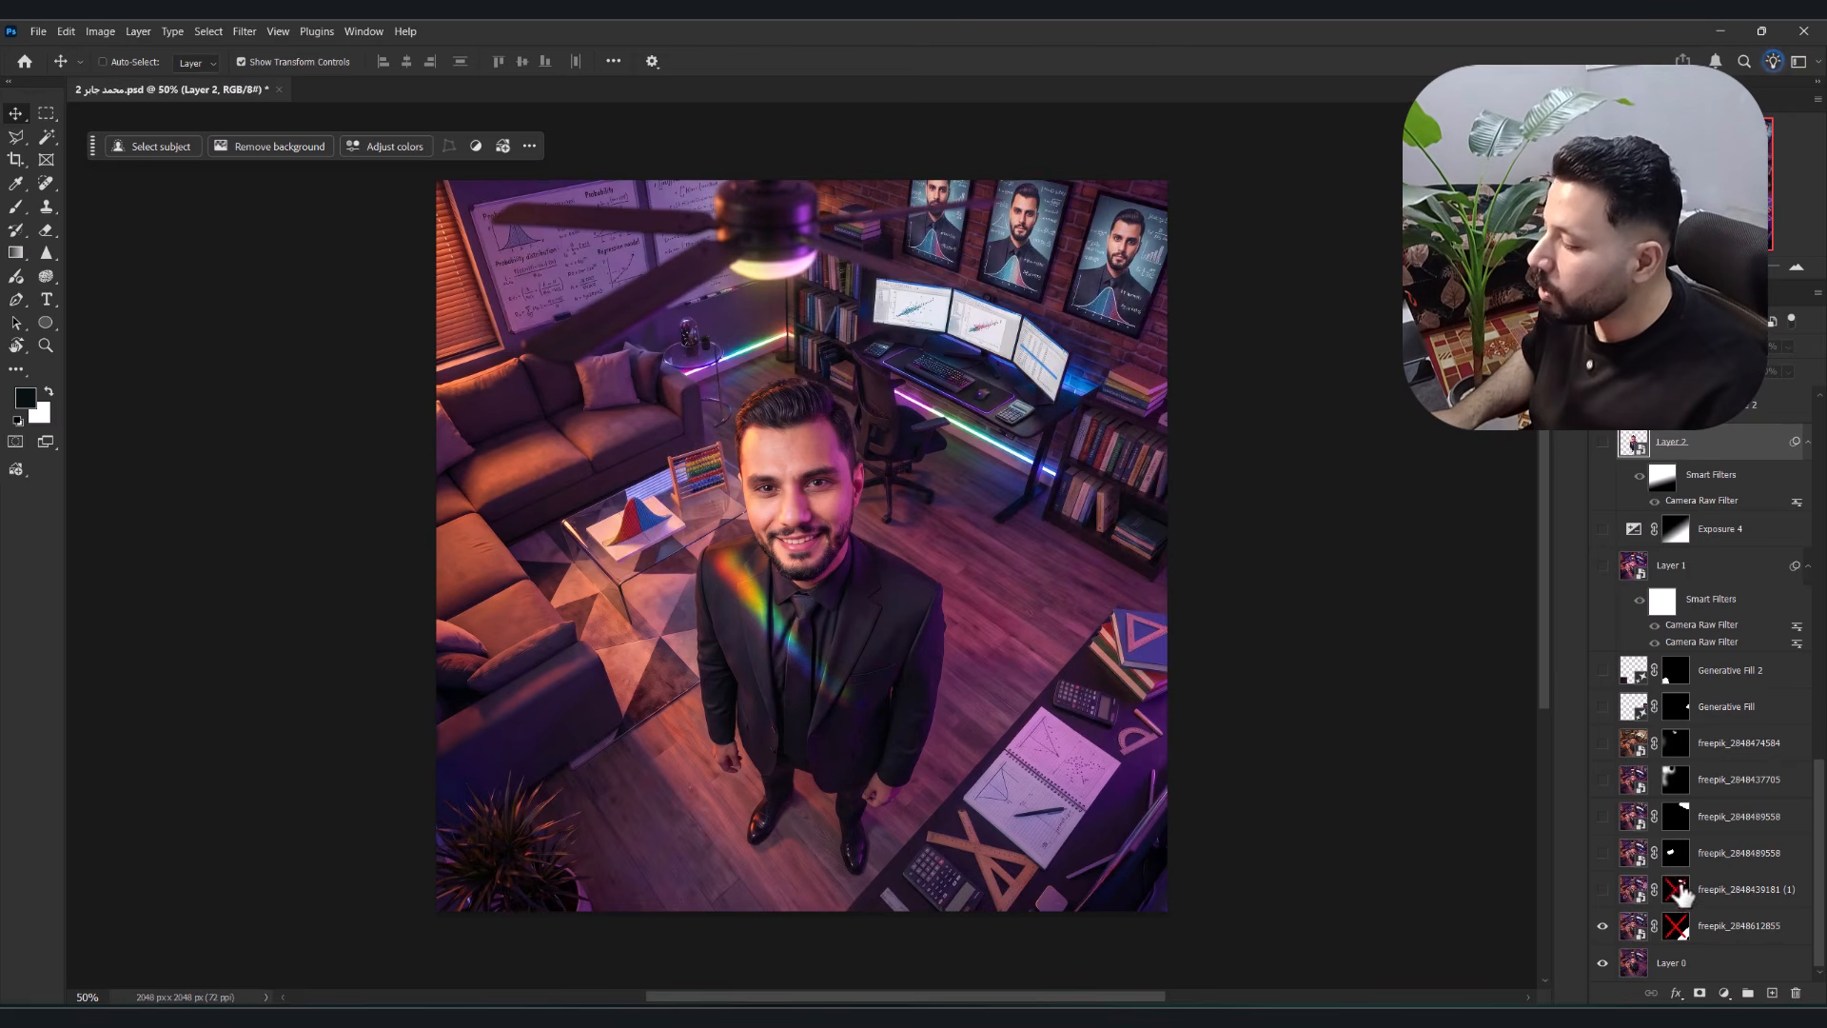
pyautogui.keyDown('shift'); pyautogui.click(1676, 853); pyautogui.keyUp('shift')
pyautogui.keyDown('shift'); pyautogui.click(1676, 816); pyautogui.keyUp('shift')
pyautogui.keyDown('shift'); pyautogui.click(1677, 779); pyautogui.keyUp('shift')
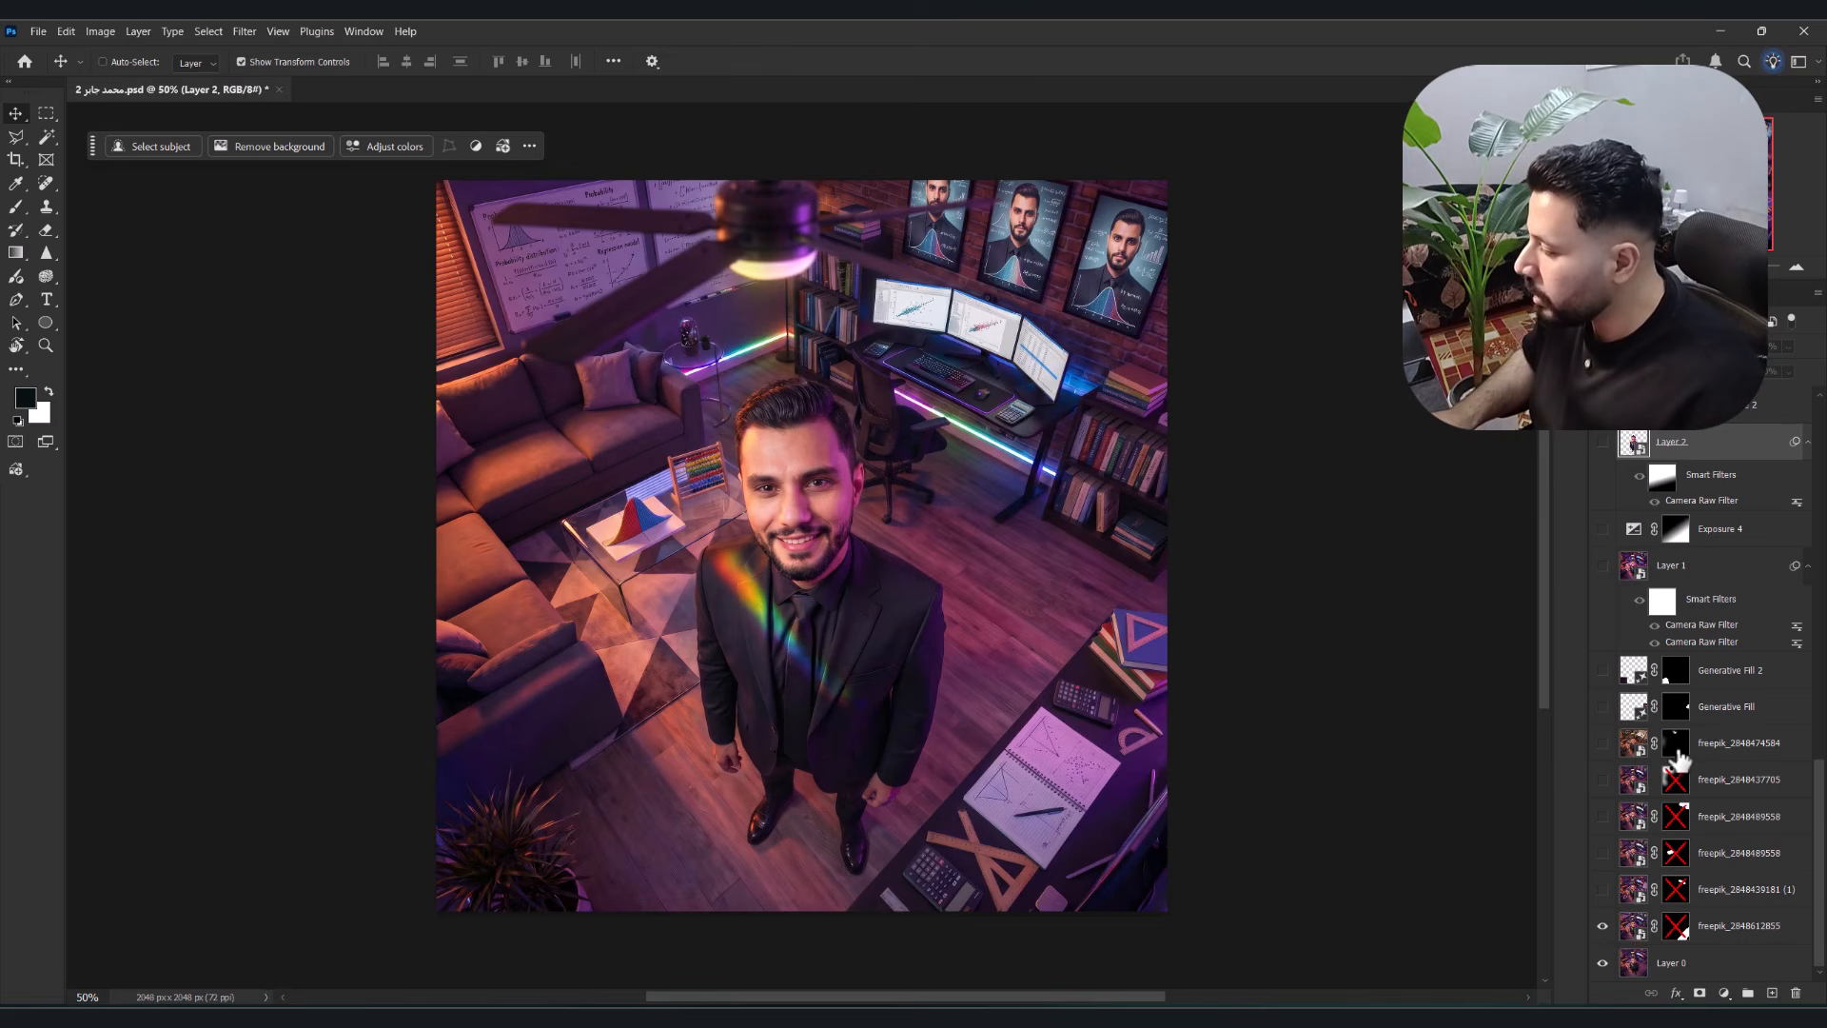
pyautogui.keyDown('shift'); pyautogui.click(1677, 746); pyautogui.keyUp('shift')
# - Reveal the unmasked freepik variations and hide them one by one from the uppermost down to compare their portraits, monitors and props
pyautogui.moveTo(1602, 743); pyautogui.dragTo(1602, 908)
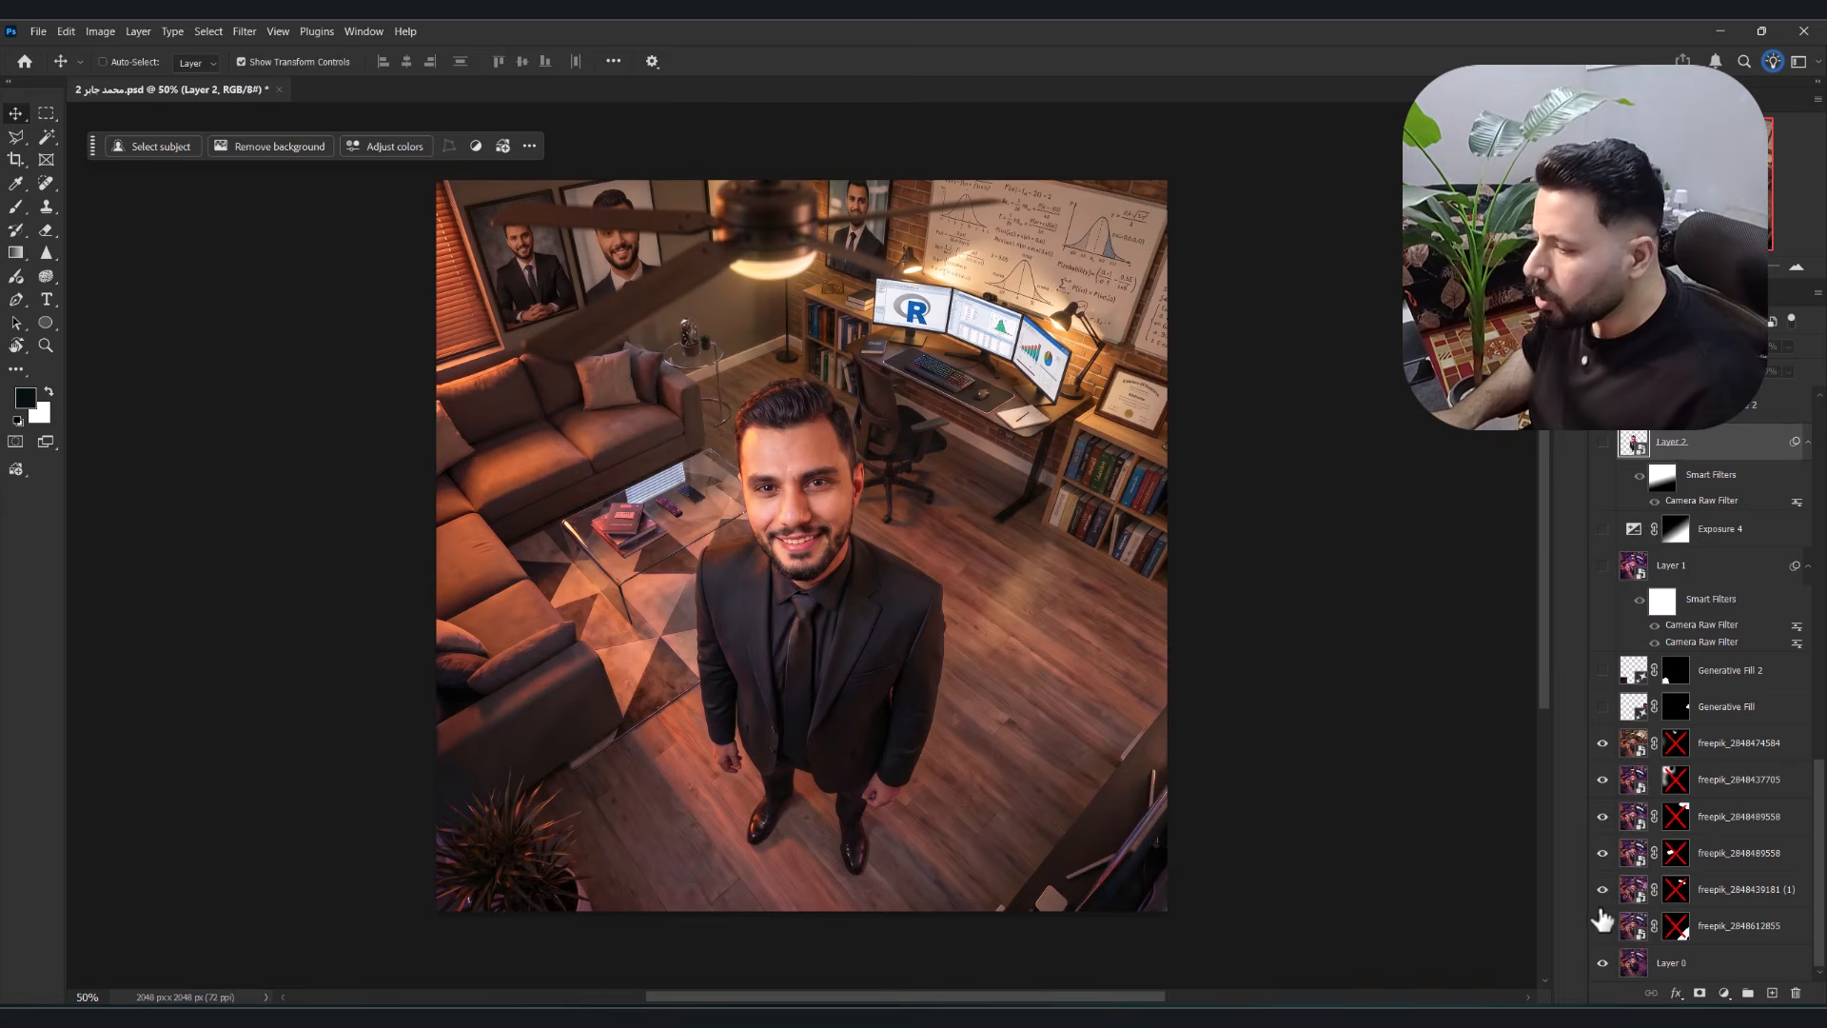
pyautogui.click(1602, 743)
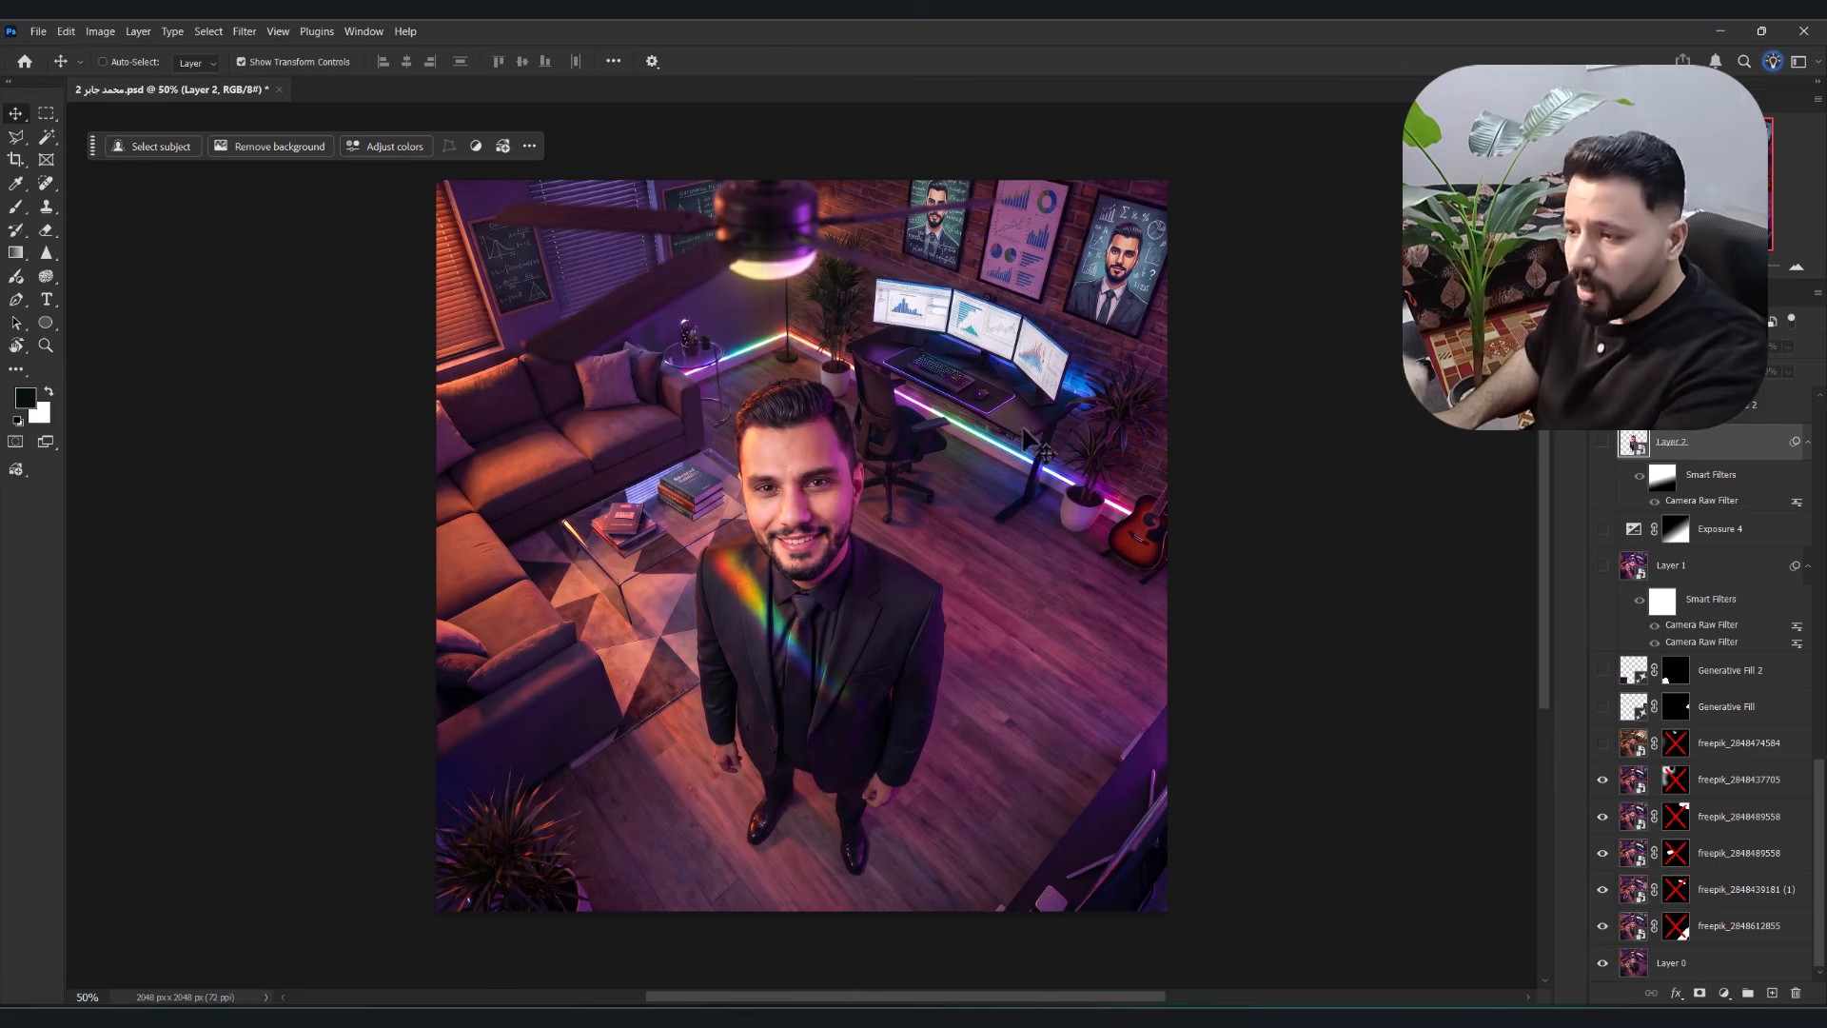
pyautogui.click(1602, 780)
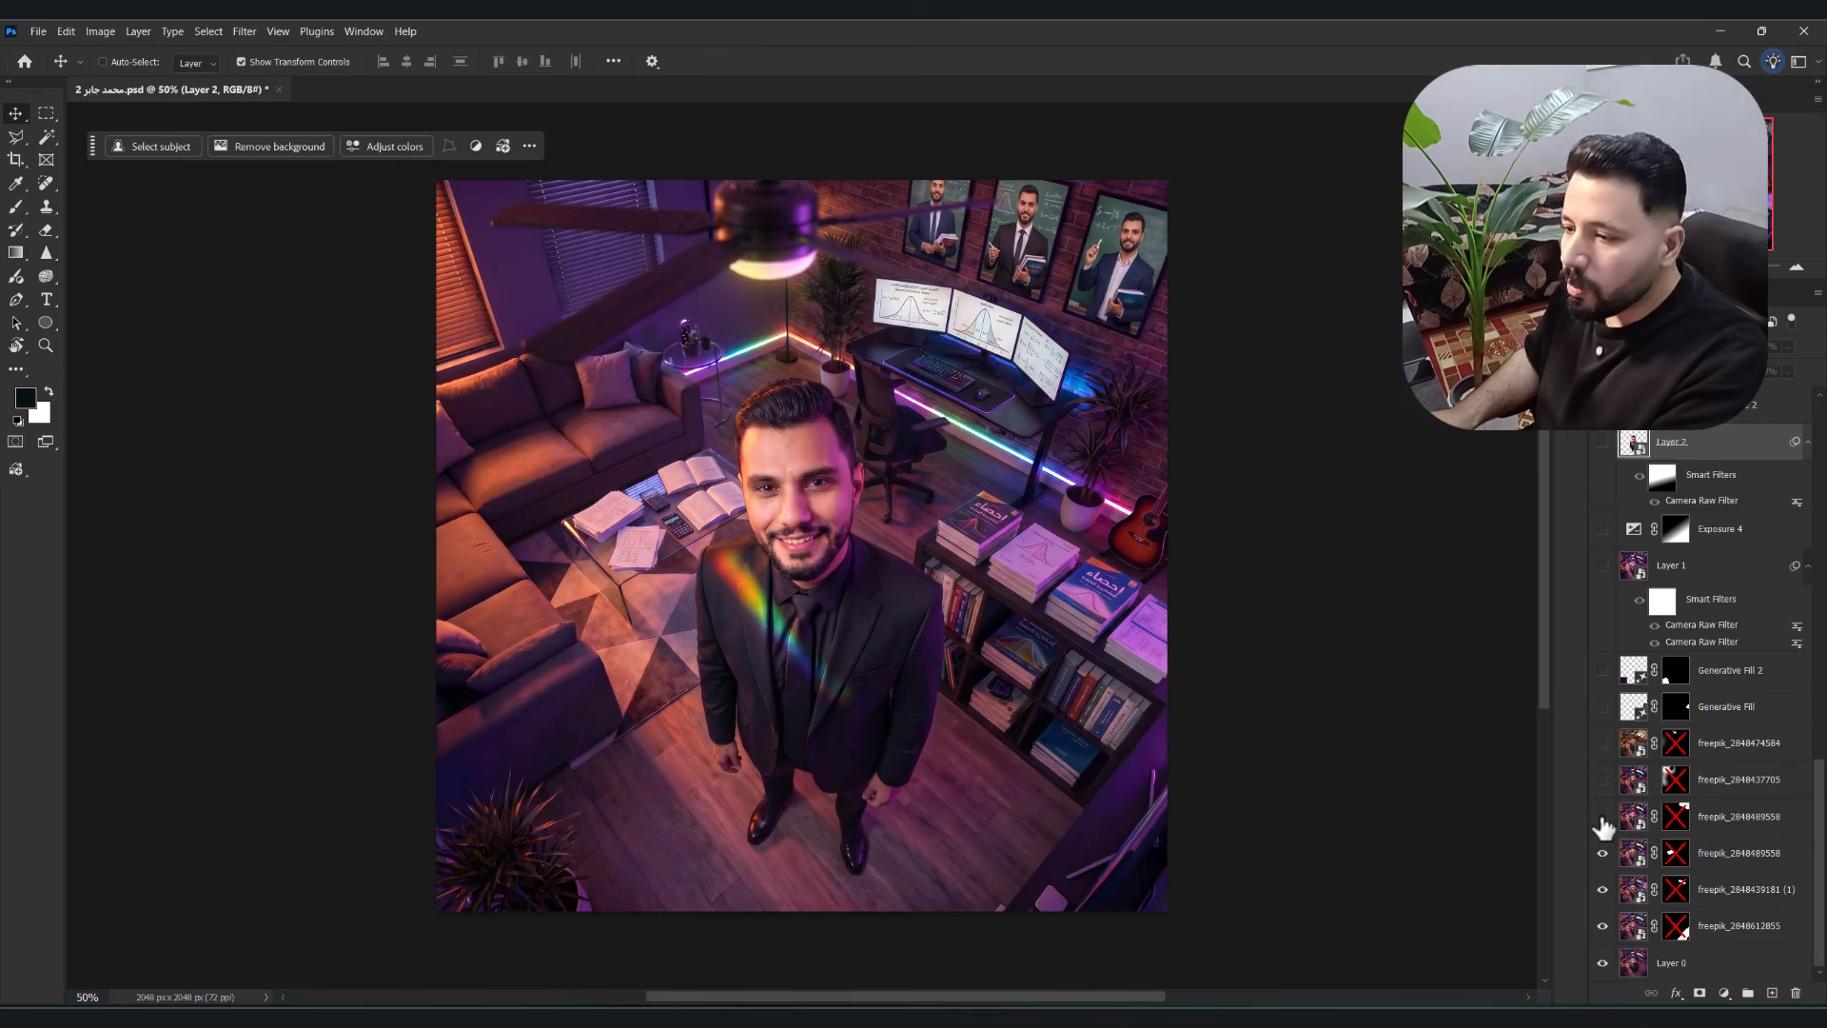
pyautogui.click(1602, 853)
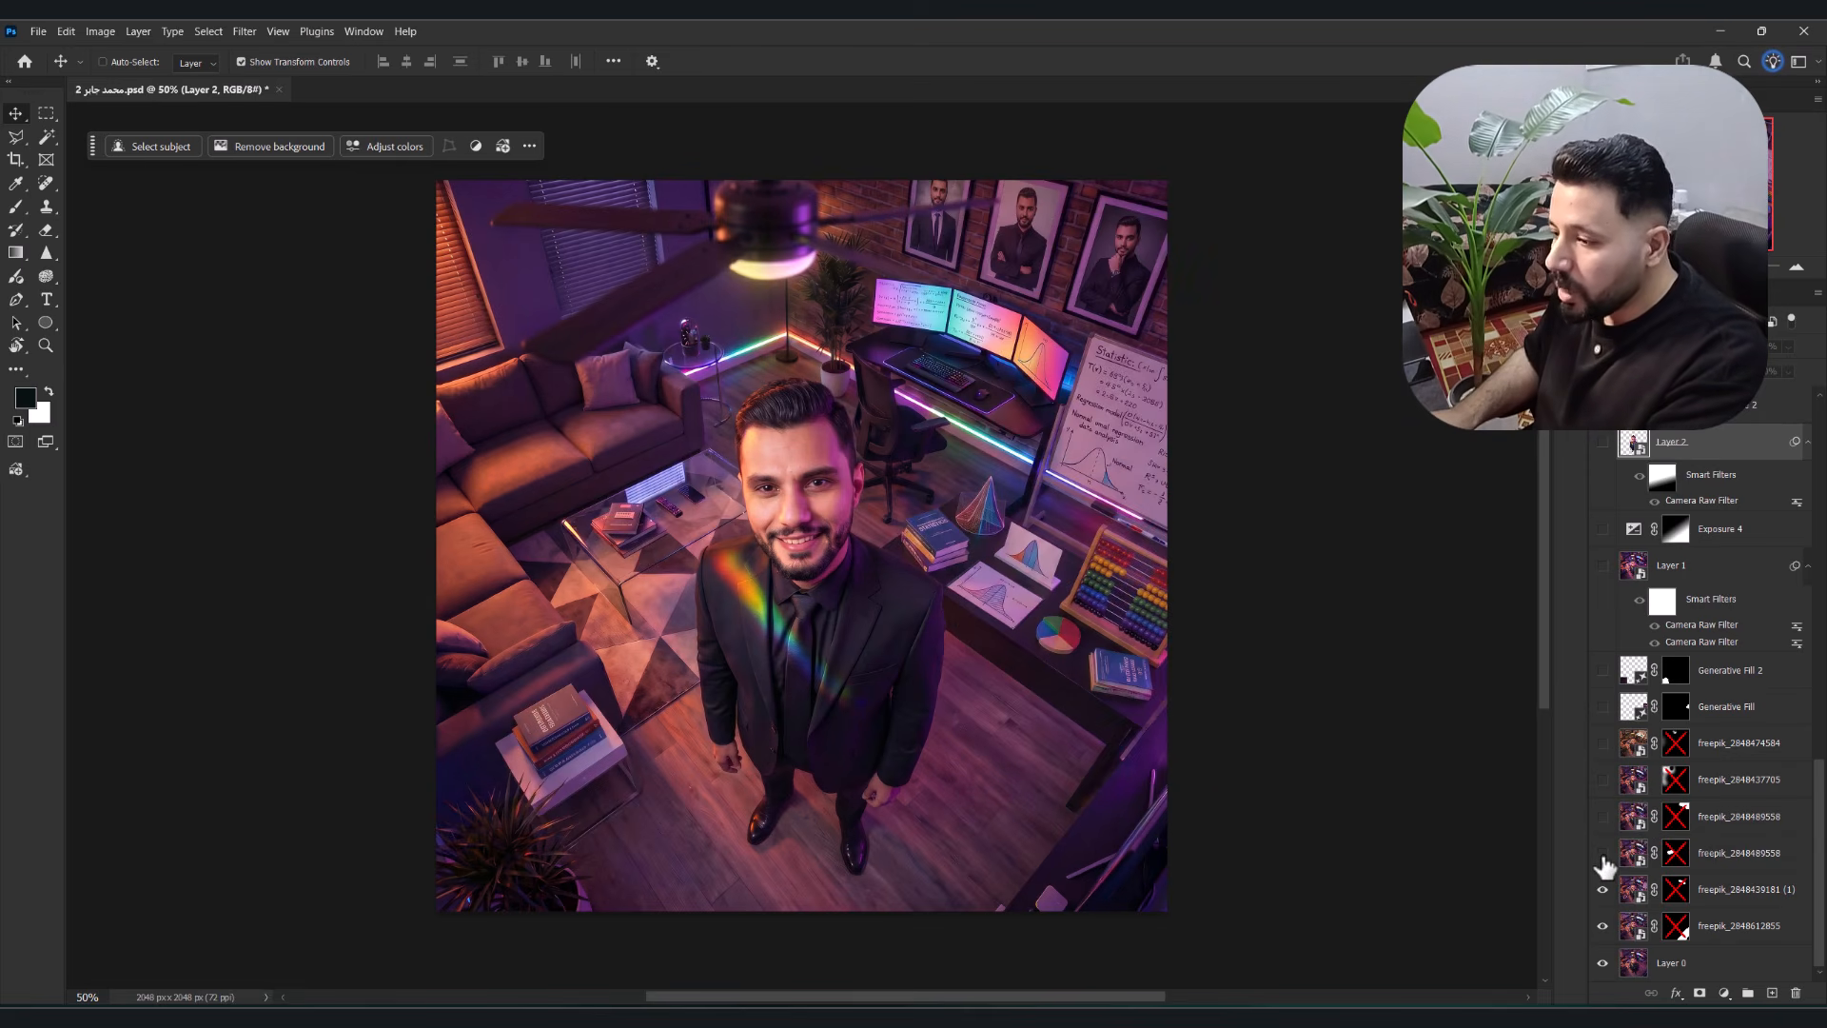
pyautogui.click(1602, 889)
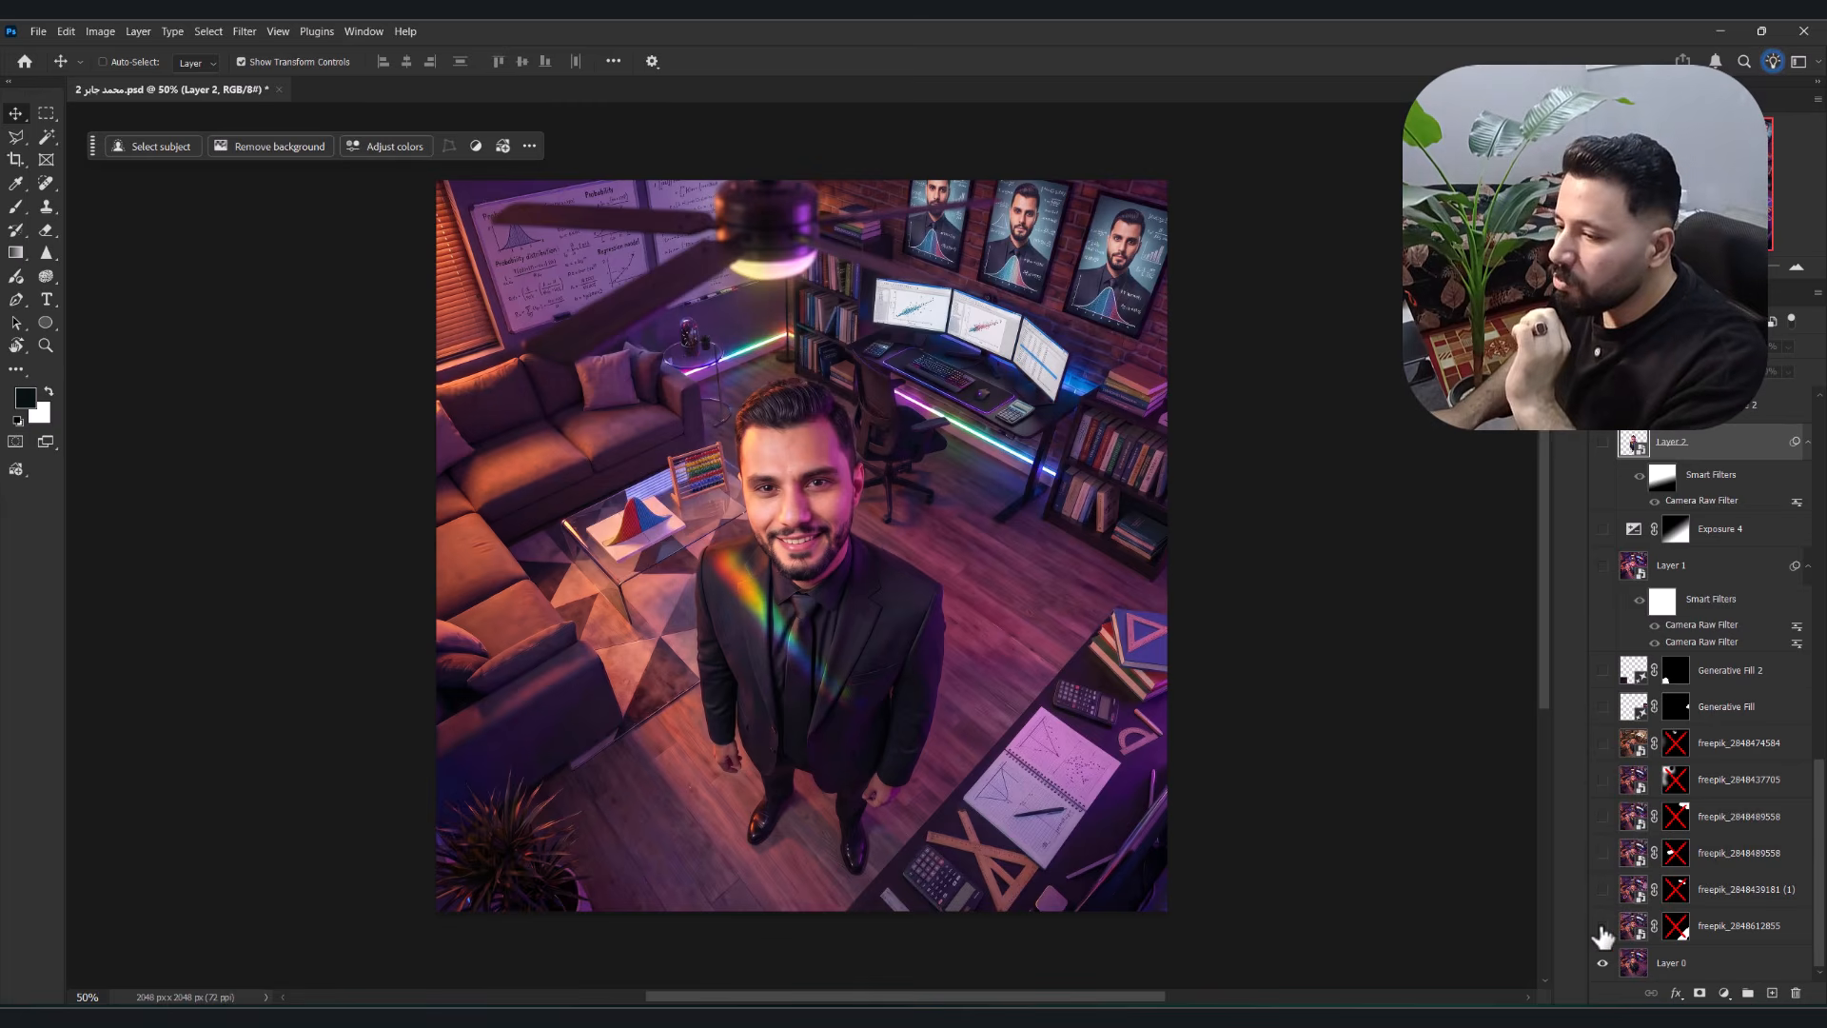
pyautogui.click(1603, 927)
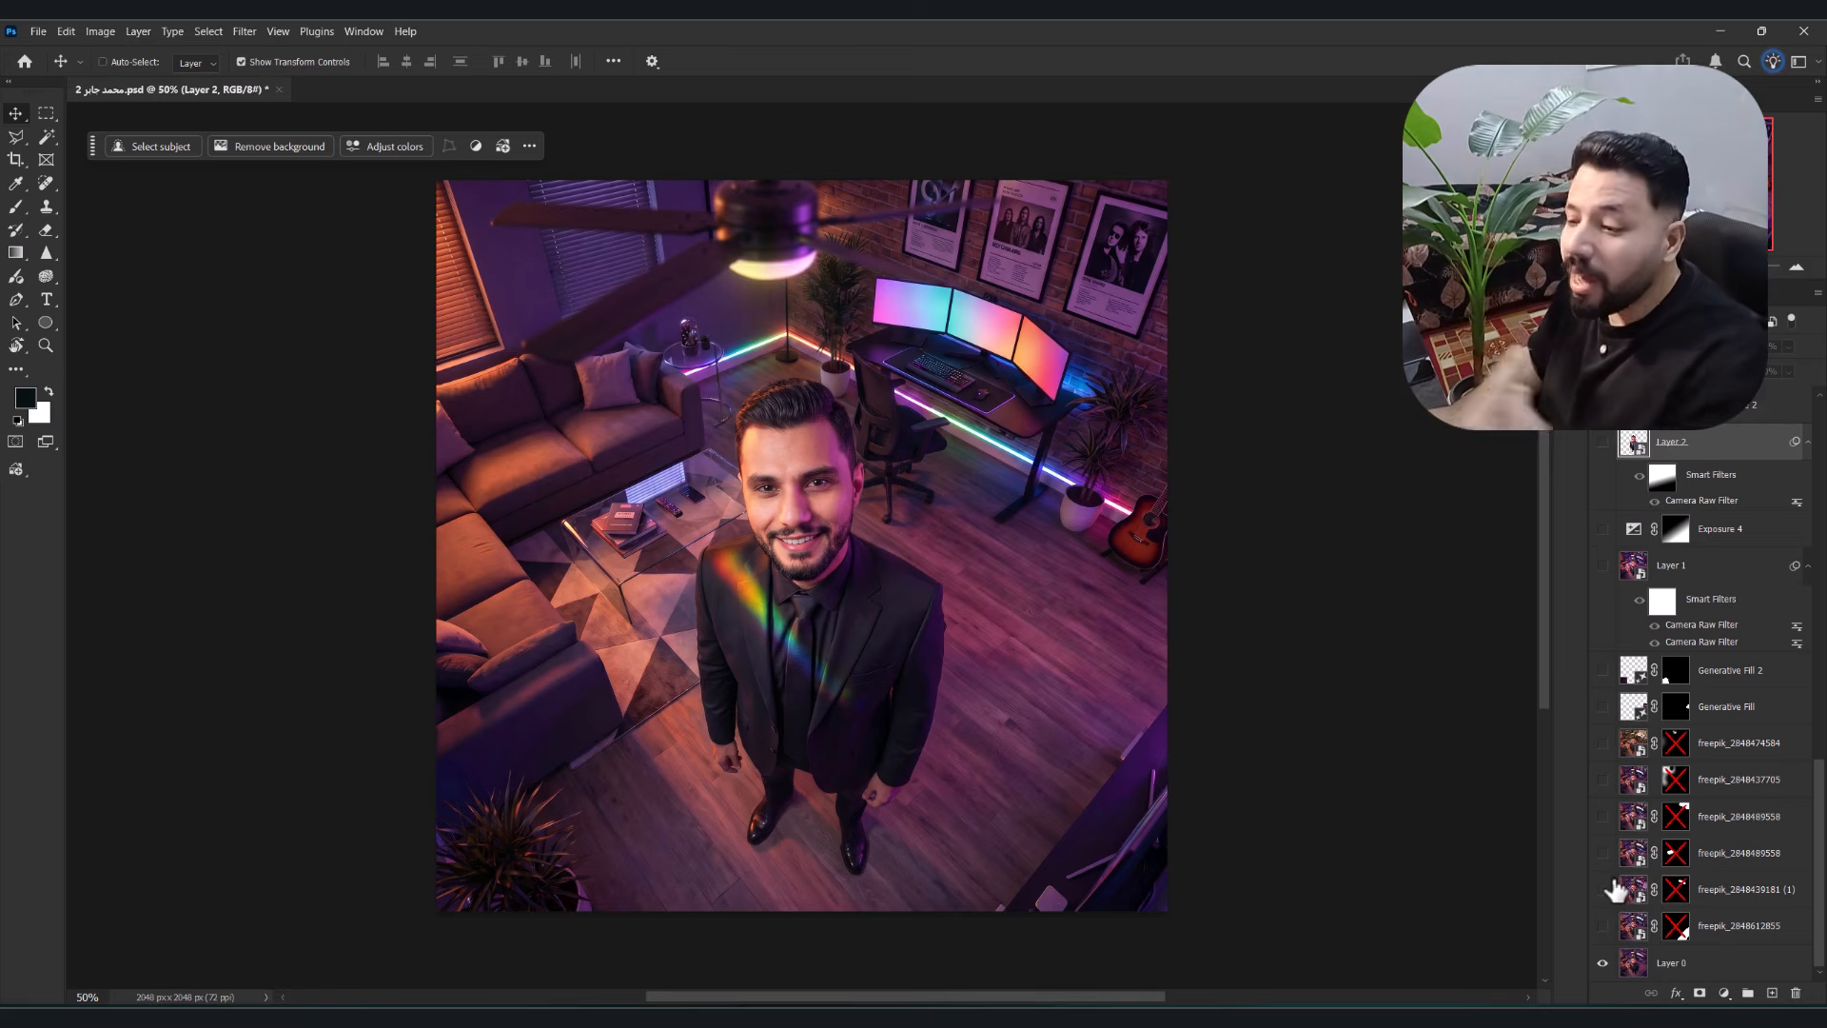
# - Show the lowest freepik variation with its mask enabled, comparing masked and unmasked states, so only its corner desk with stationery is kept
pyautogui.click(1603, 926)
pyautogui.keyDown('shift'); pyautogui.click(1676, 936); pyautogui.keyUp('shift')
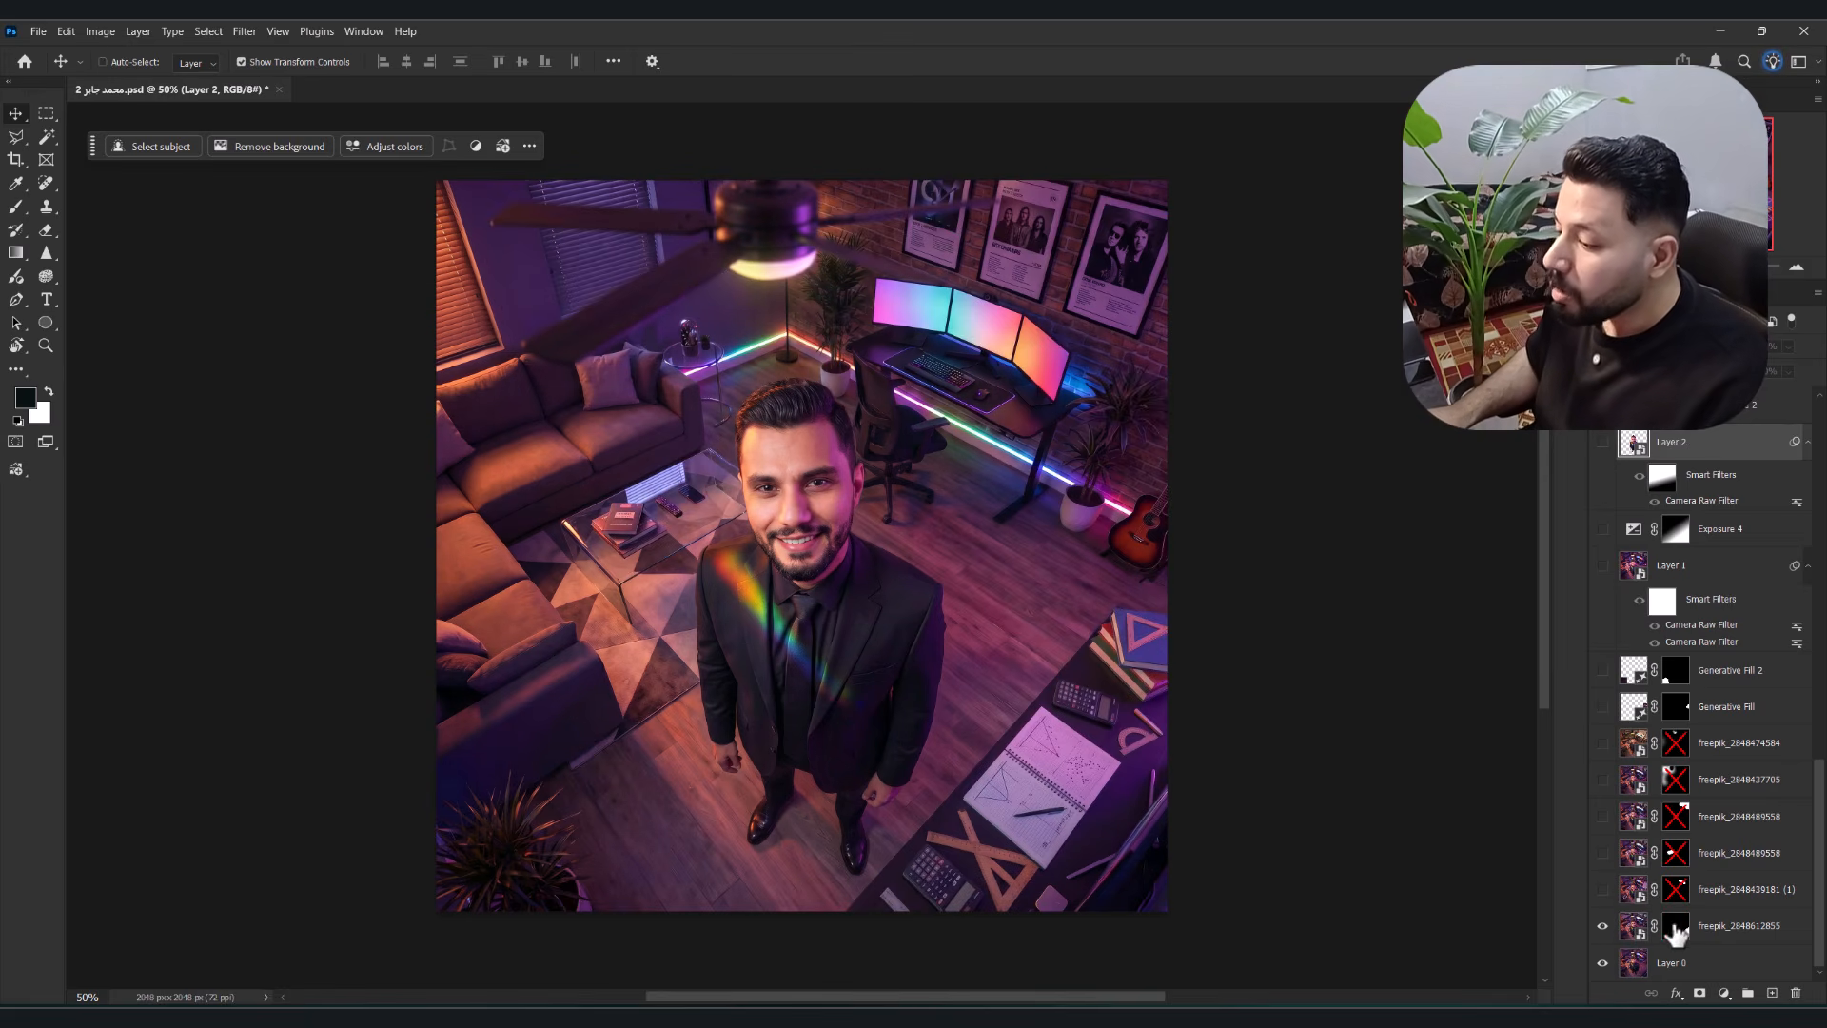
pyautogui.hotkey('ctrl', 'z')
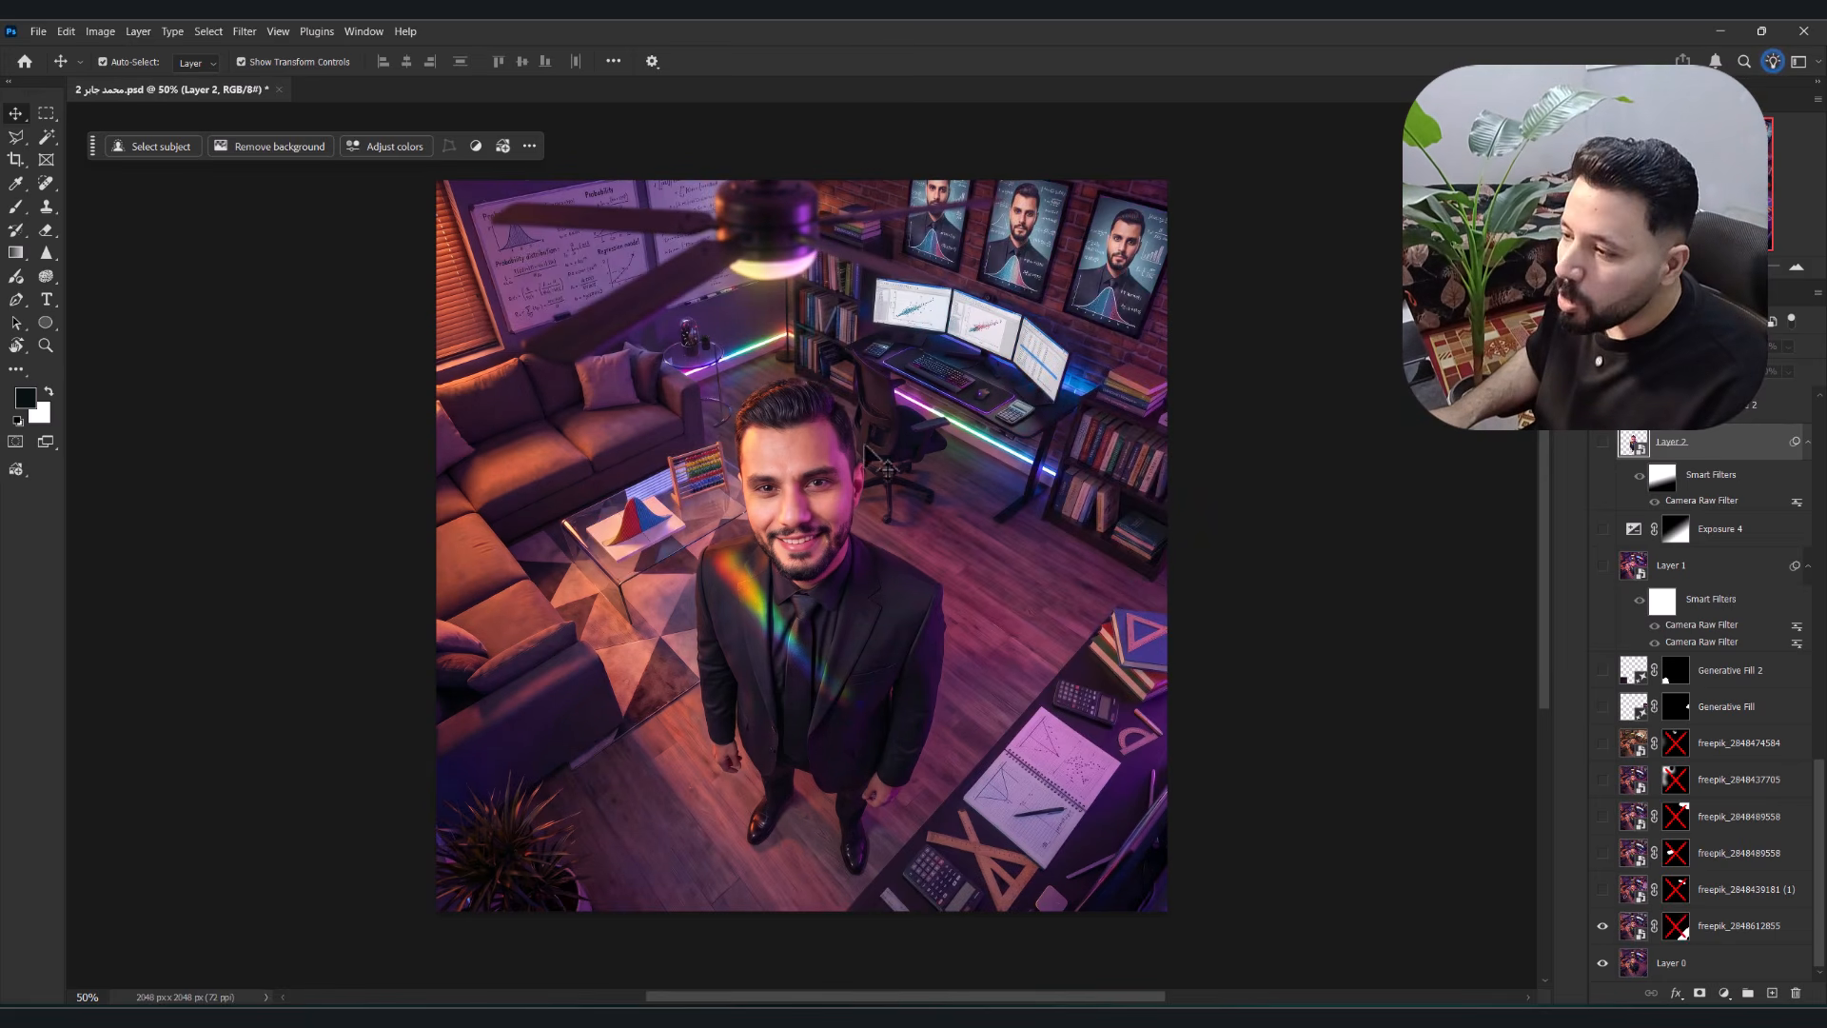
pyautogui.hotkey('ctrl', 'shift', 'z')
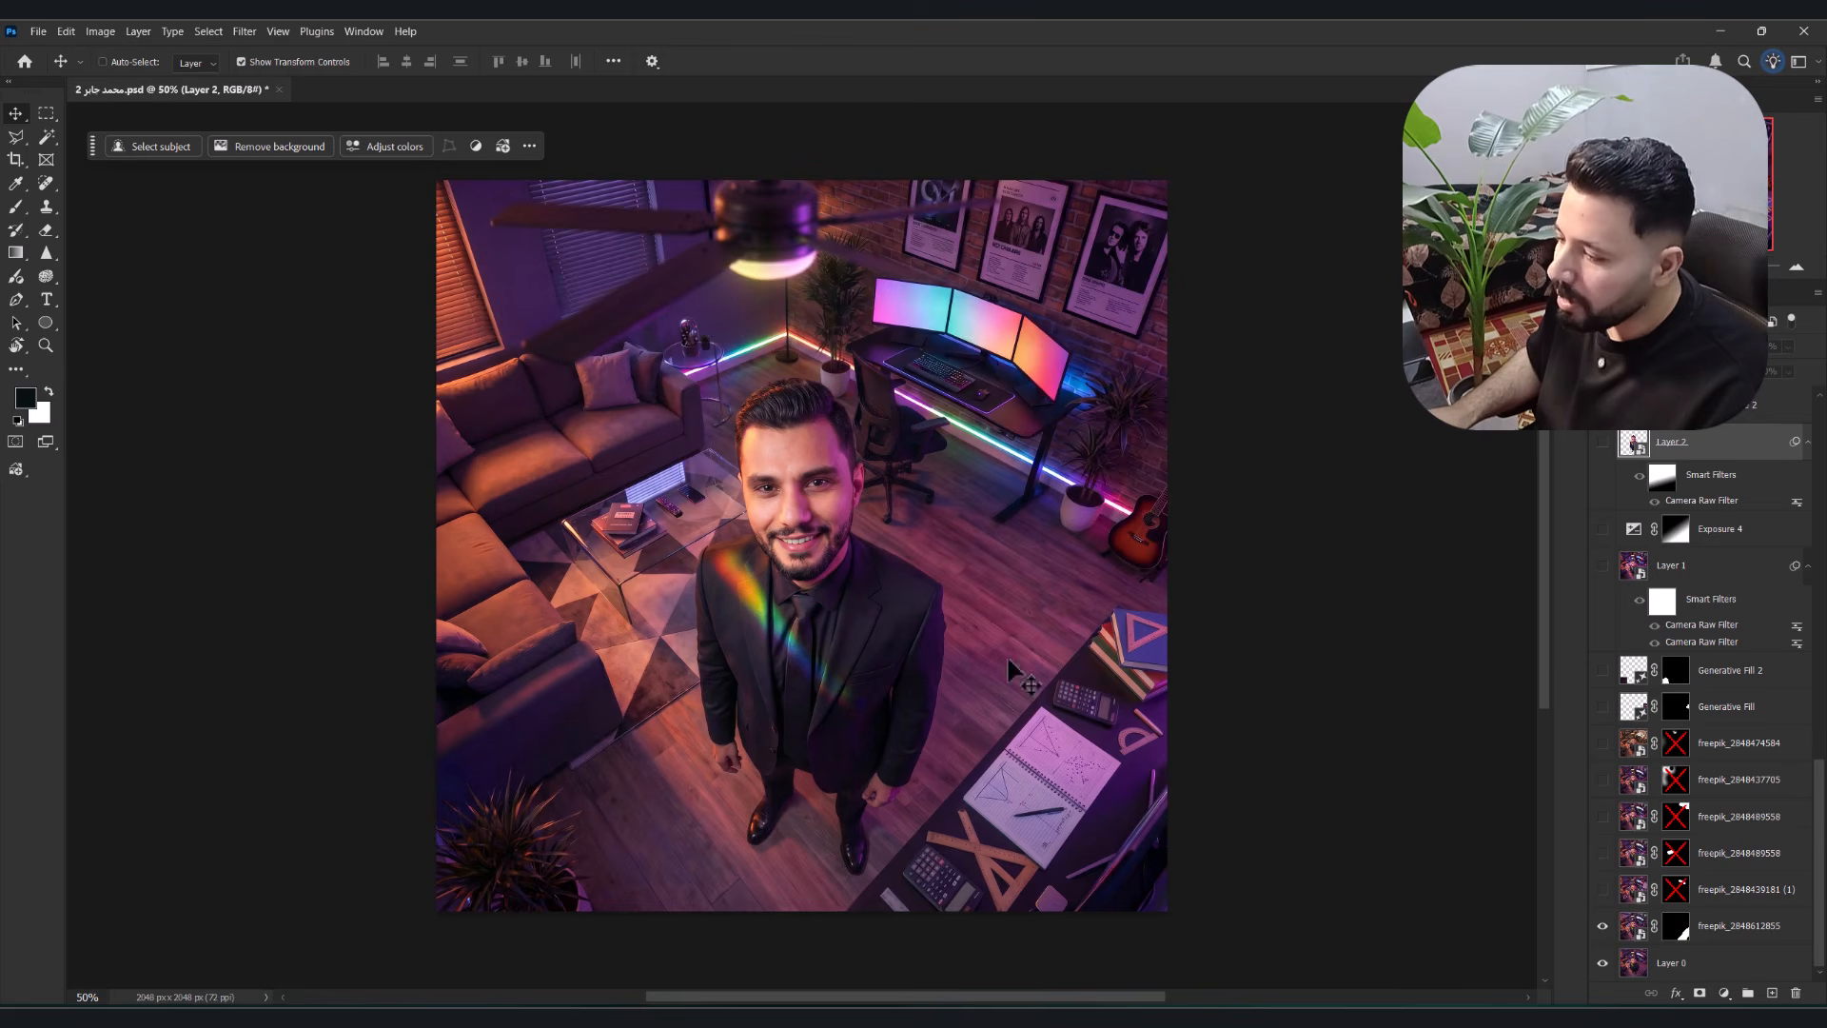
pyautogui.hotkey('ctrl', 'z')
pyautogui.hotkey('ctrl', 'shift', 'z')
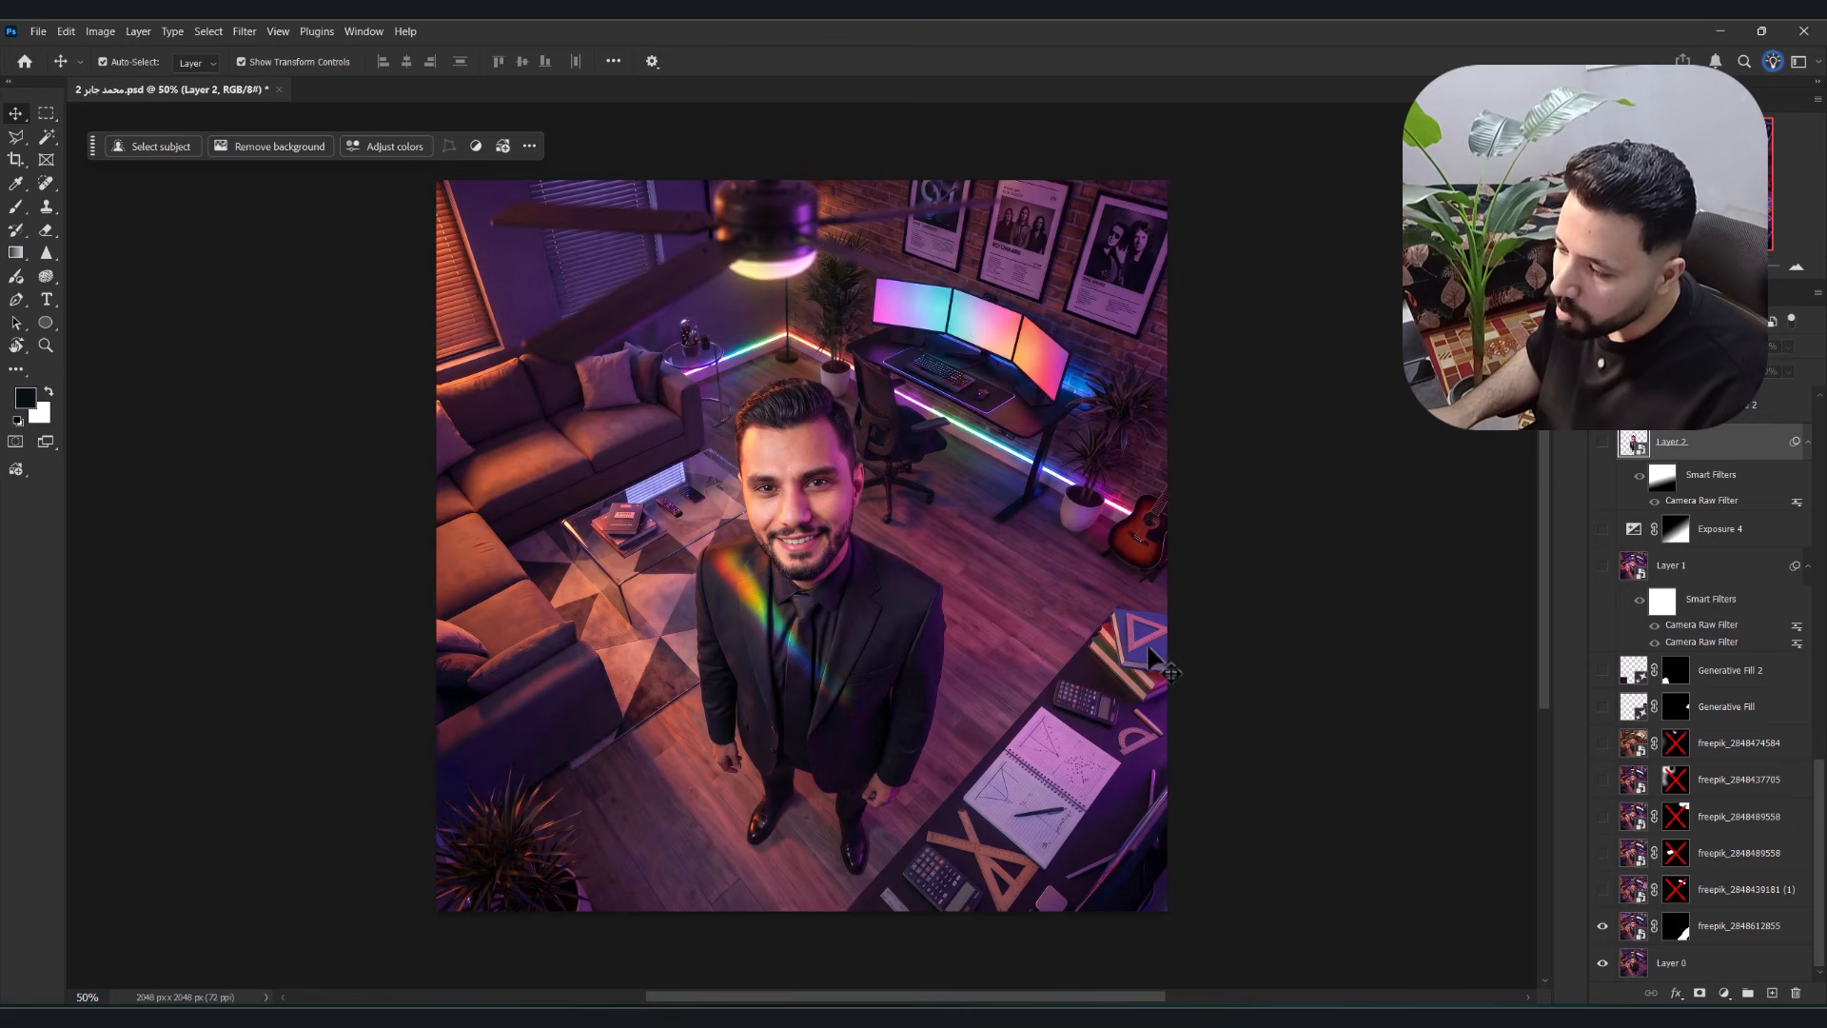
pyautogui.click(1602, 890)
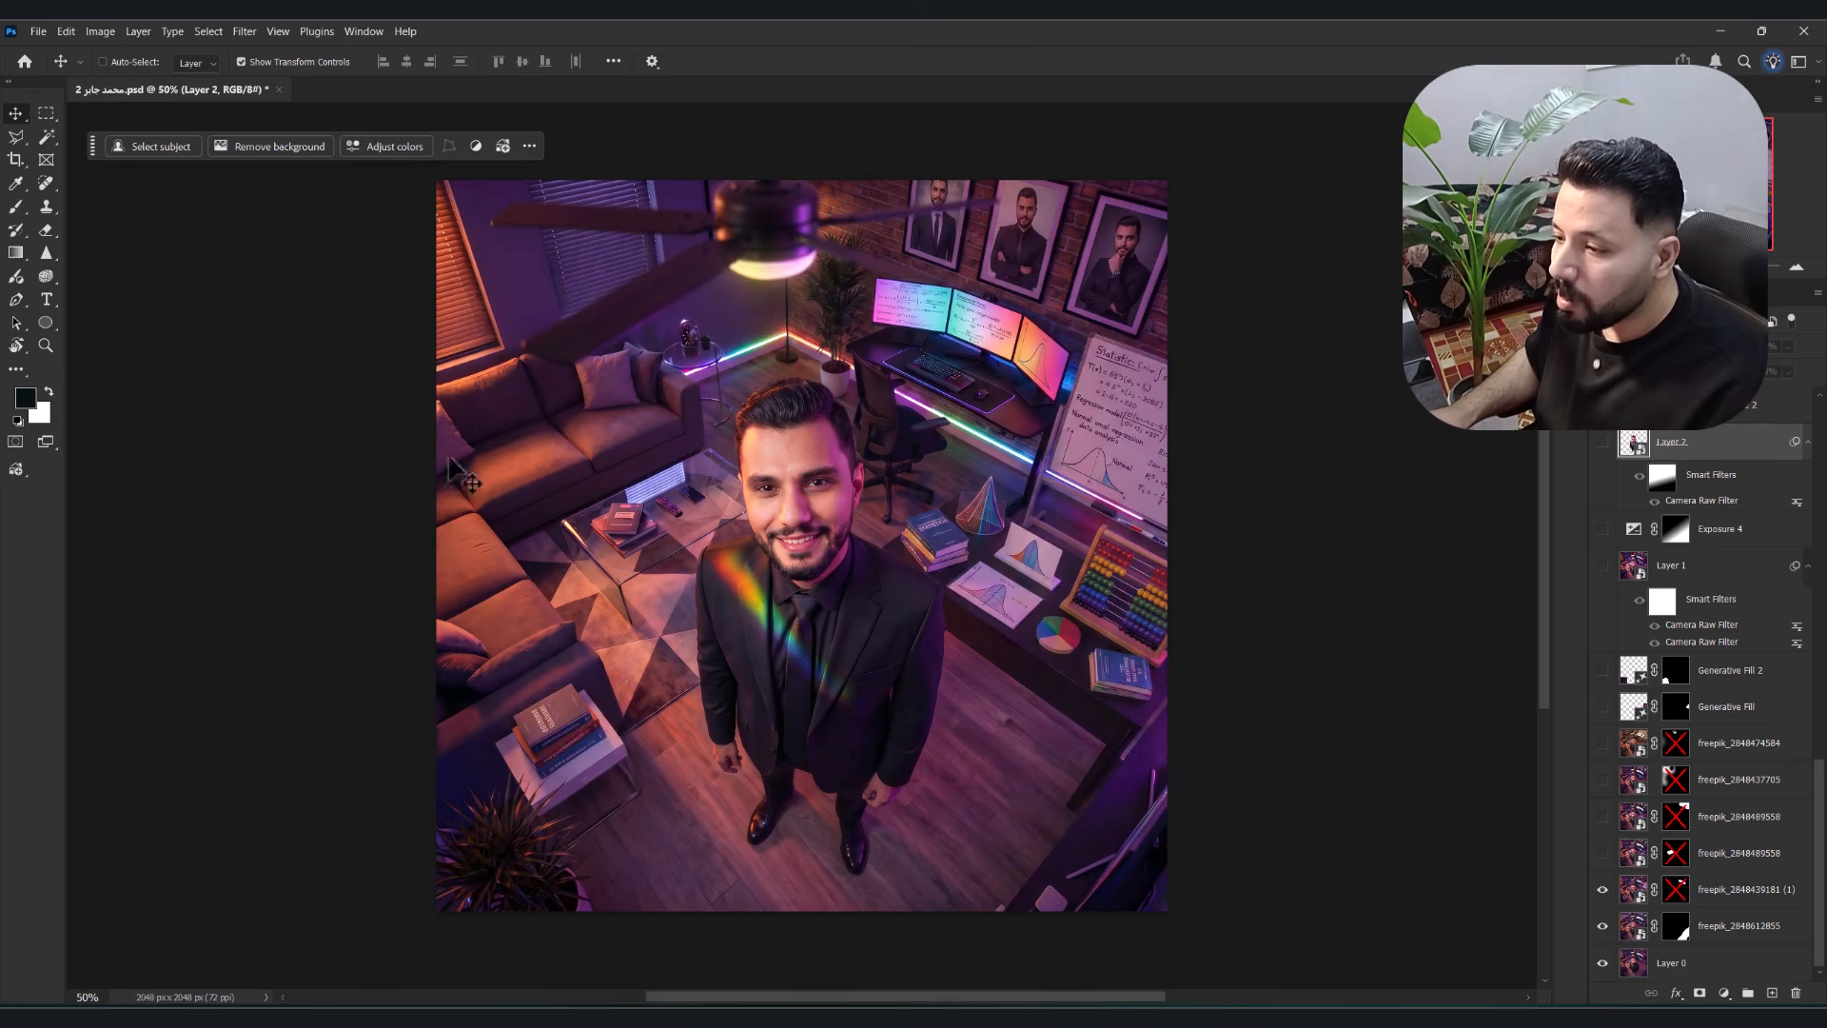
pyautogui.keyDown('shift'); pyautogui.click(1677, 897); pyautogui.keyUp('shift')
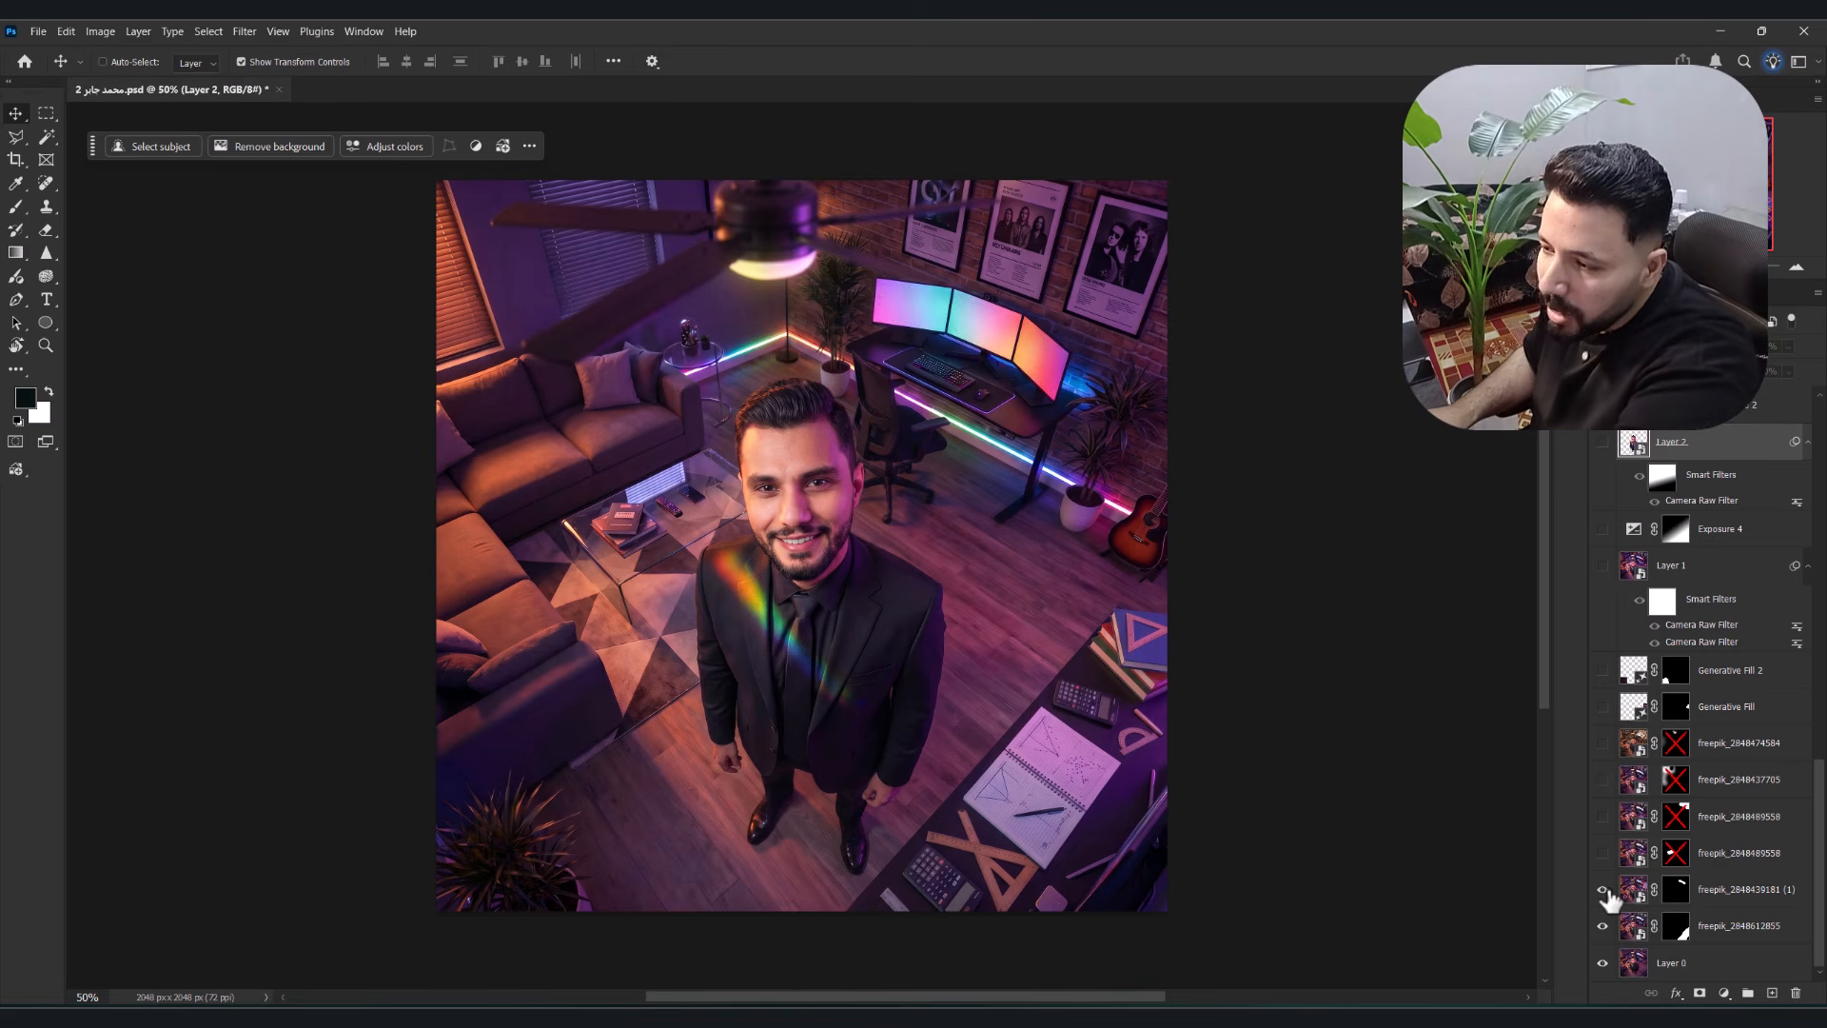
pyautogui.click(1603, 852)
pyautogui.keyDown('shift'); pyautogui.click(1672, 857); pyautogui.keyUp('shift')
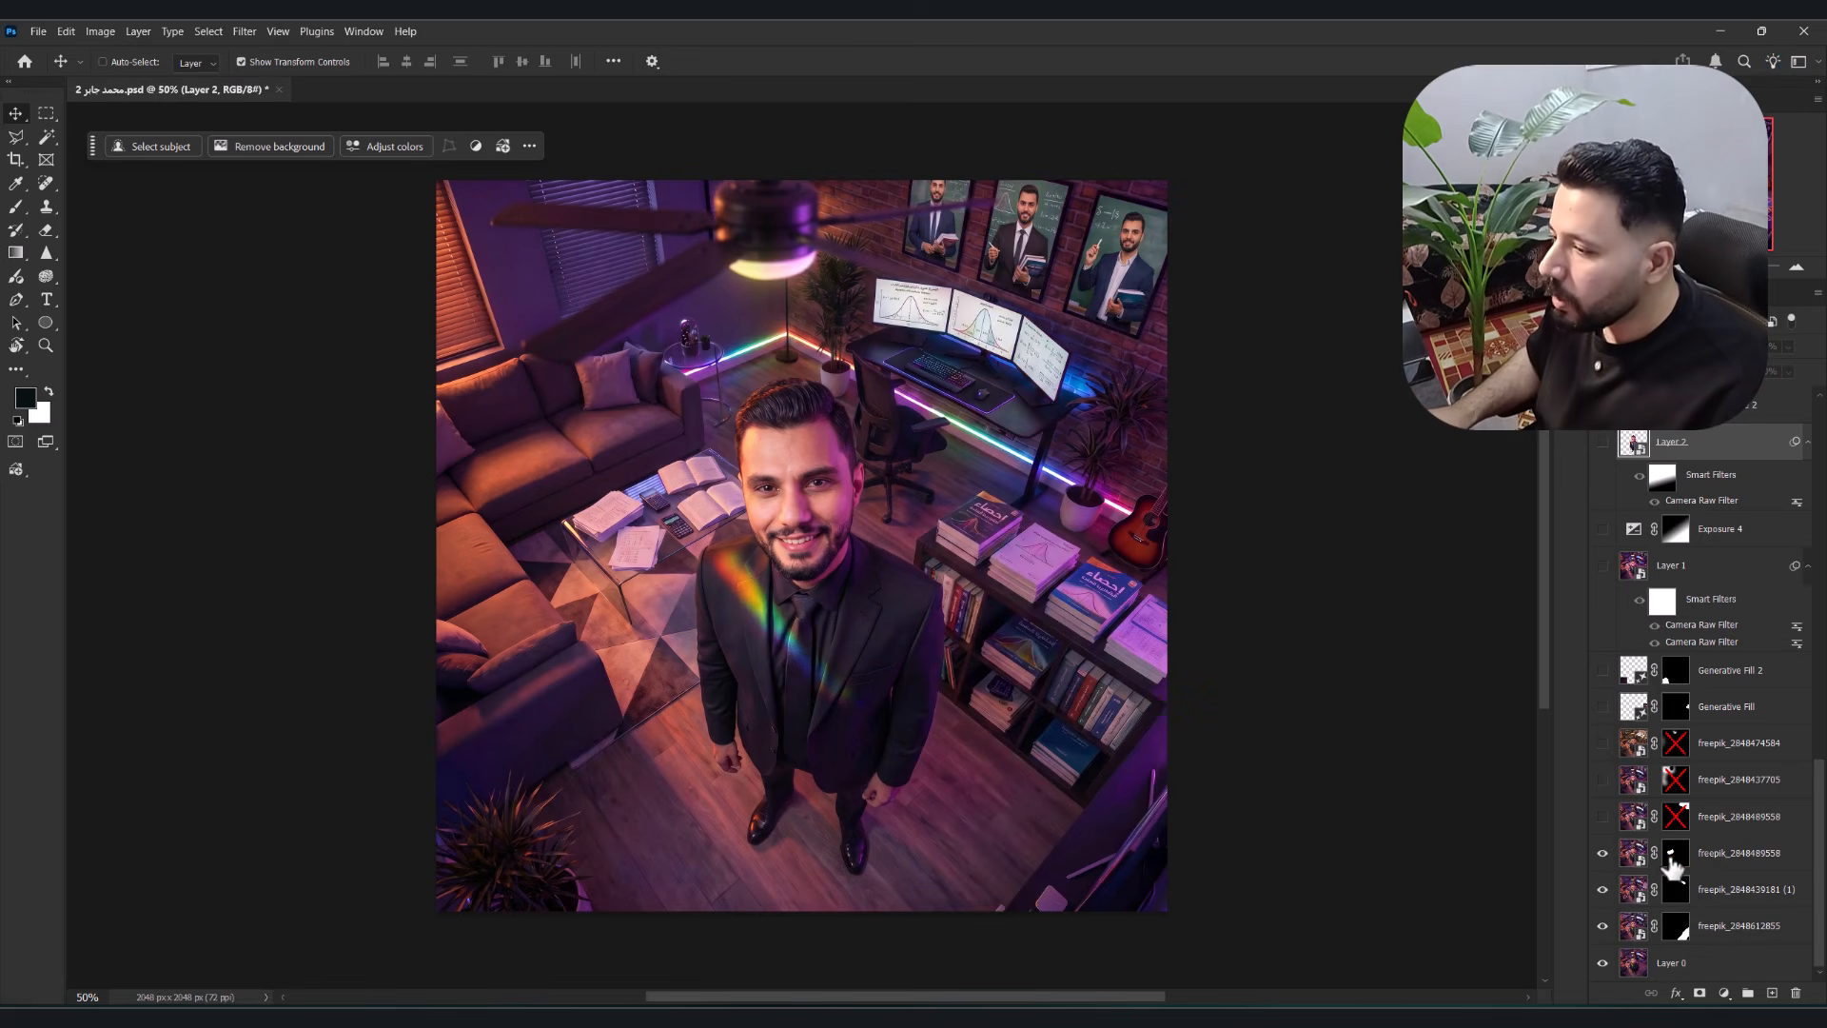
pyautogui.click(1598, 854)
pyautogui.click(1599, 854)
pyautogui.click(1599, 854)
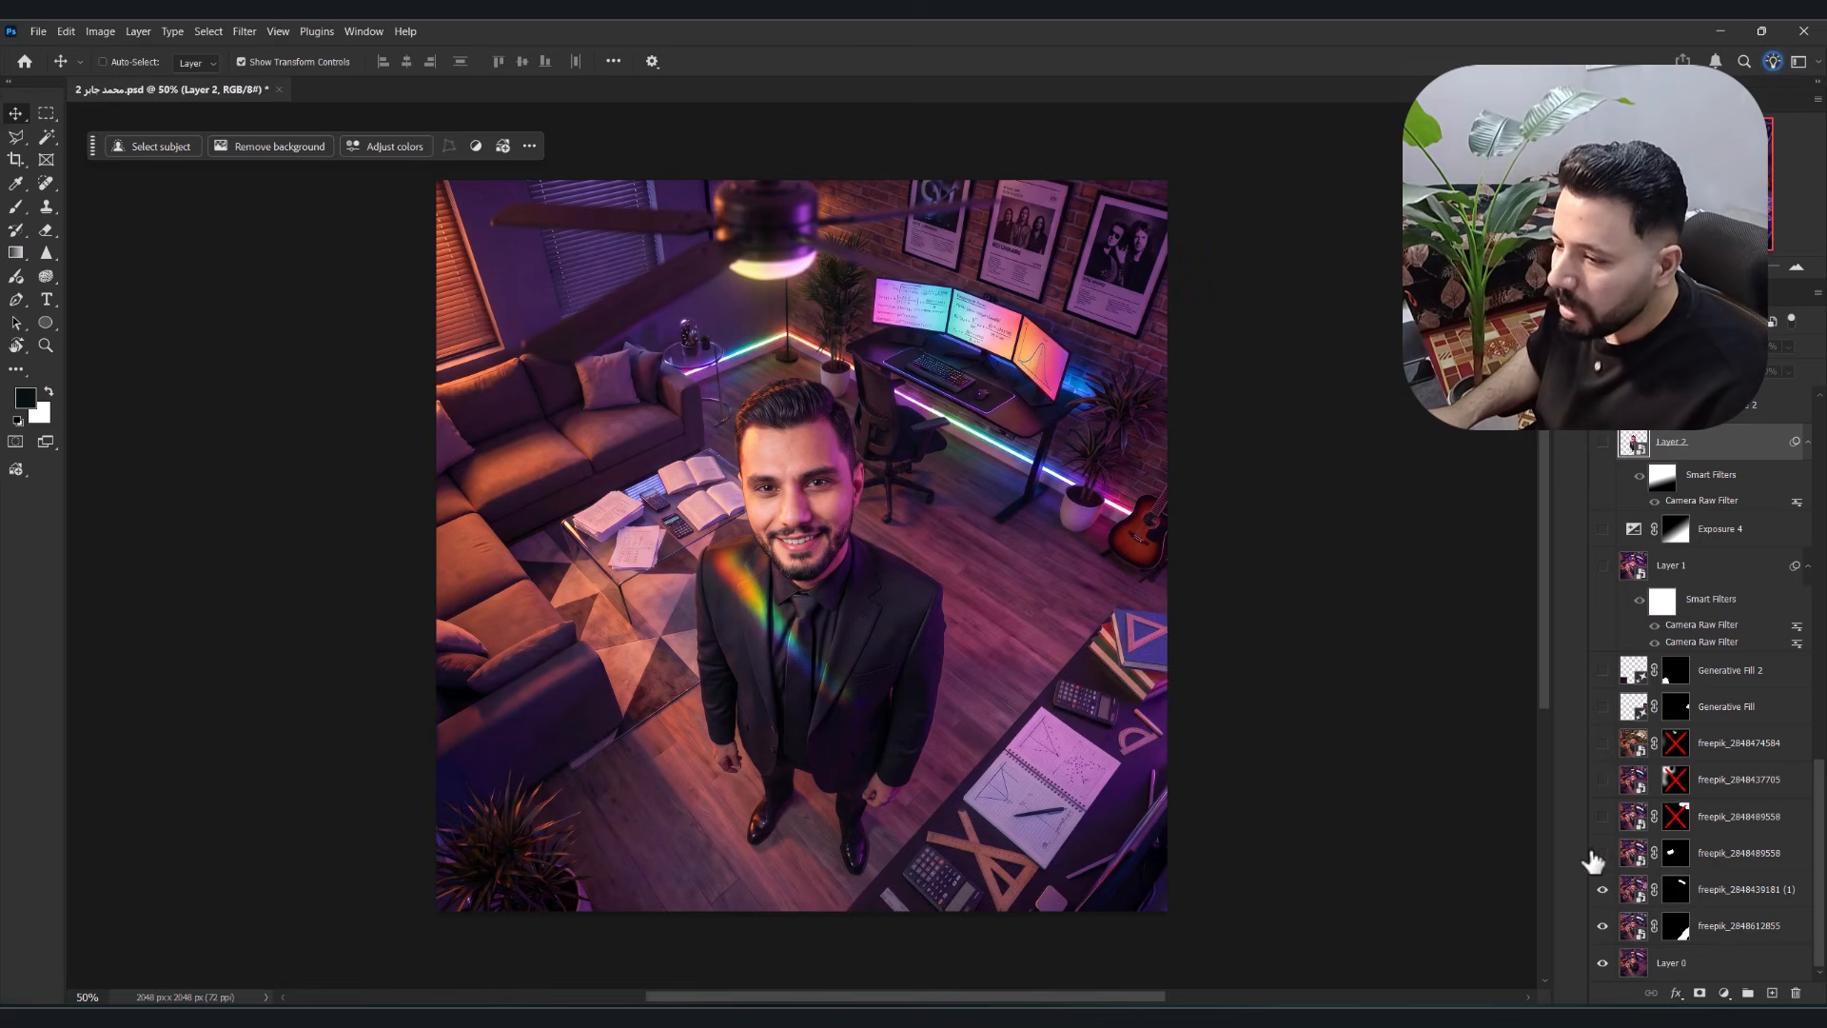
pyautogui.click(1598, 853)
pyautogui.click(1599, 854)
pyautogui.click(1599, 854)
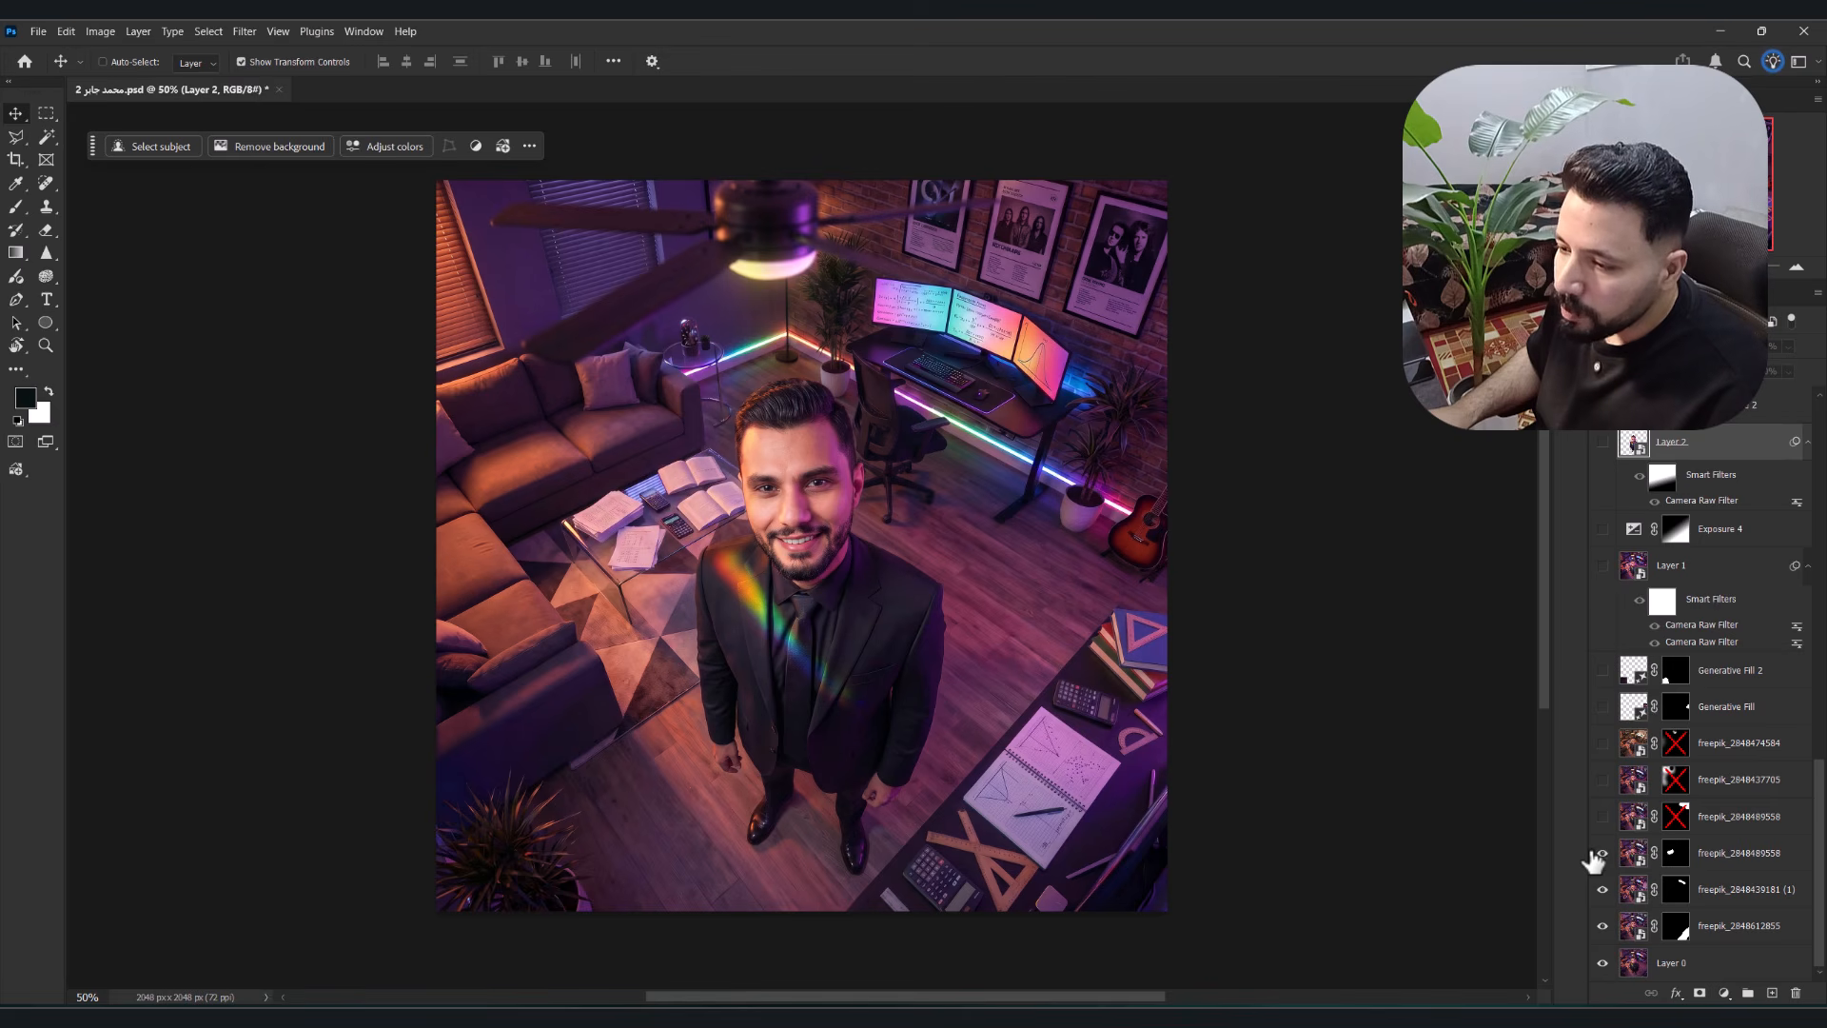
pyautogui.keyDown('shift'); pyautogui.click(1675, 854); pyautogui.keyUp('shift')
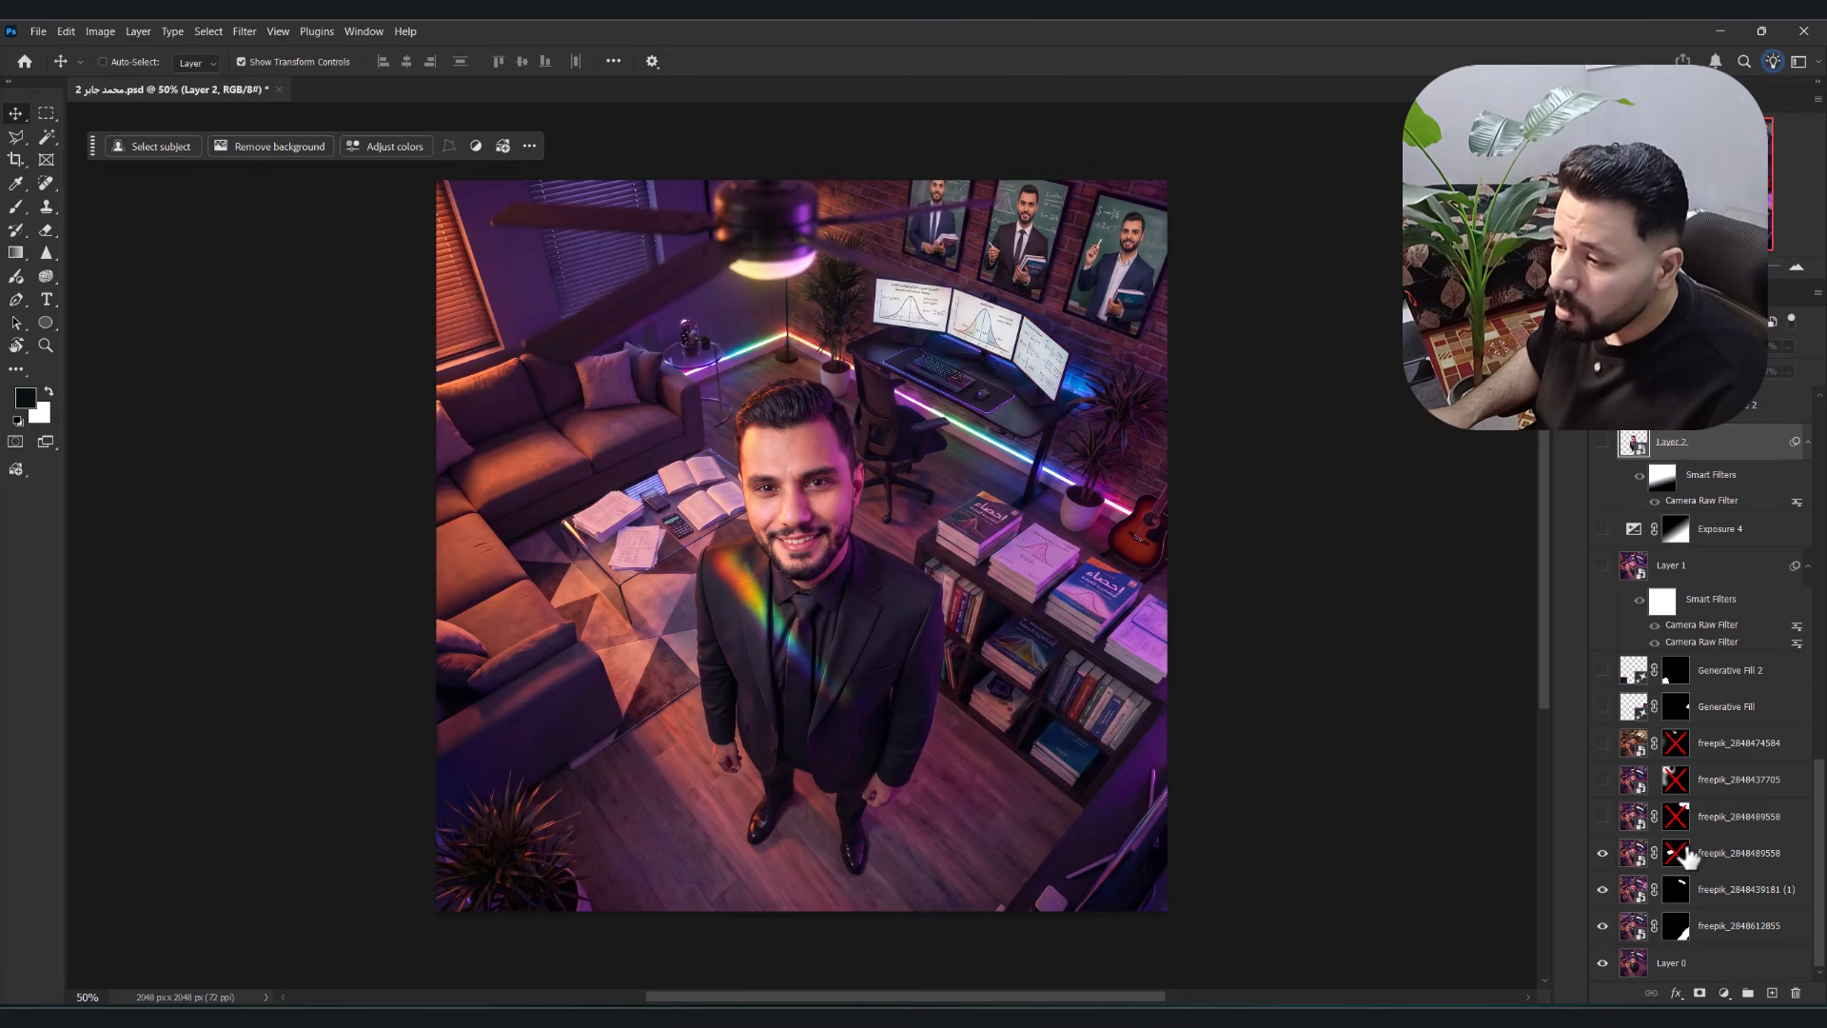
pyautogui.keyDown('shift'); pyautogui.click(1677, 850); pyautogui.keyUp('shift')
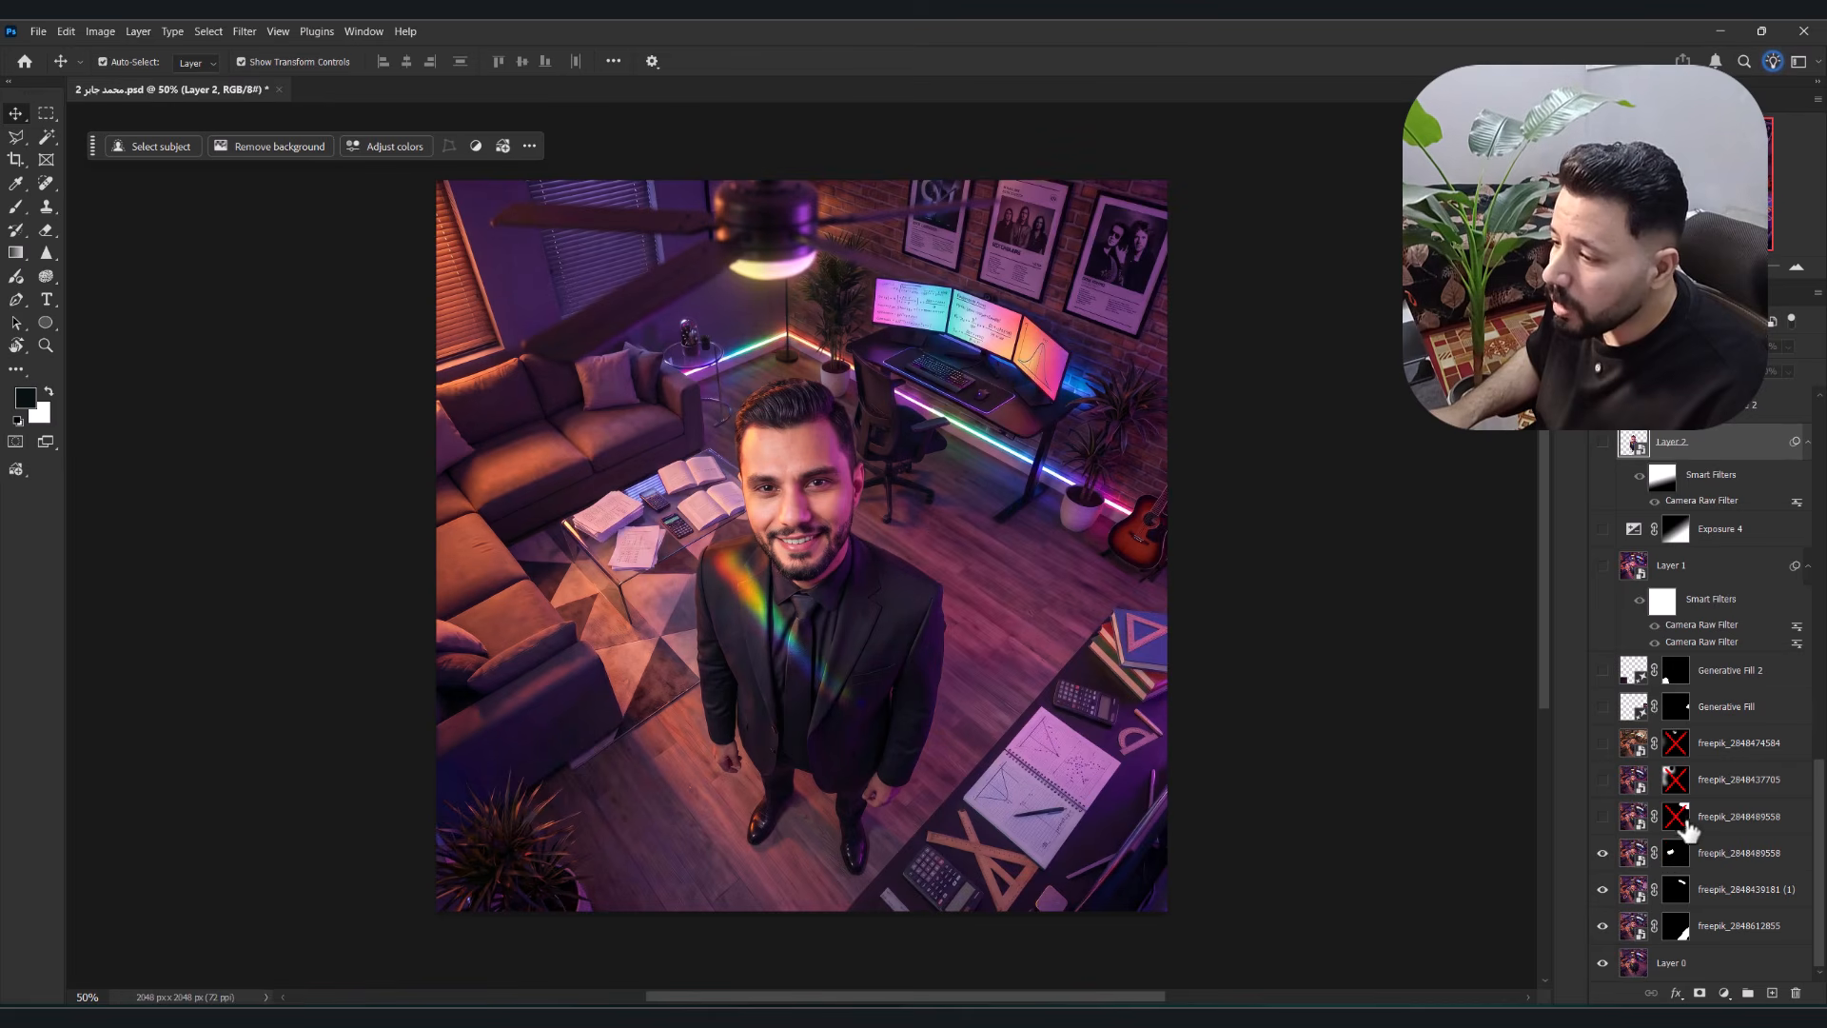
pyautogui.rightClick(1677, 852)
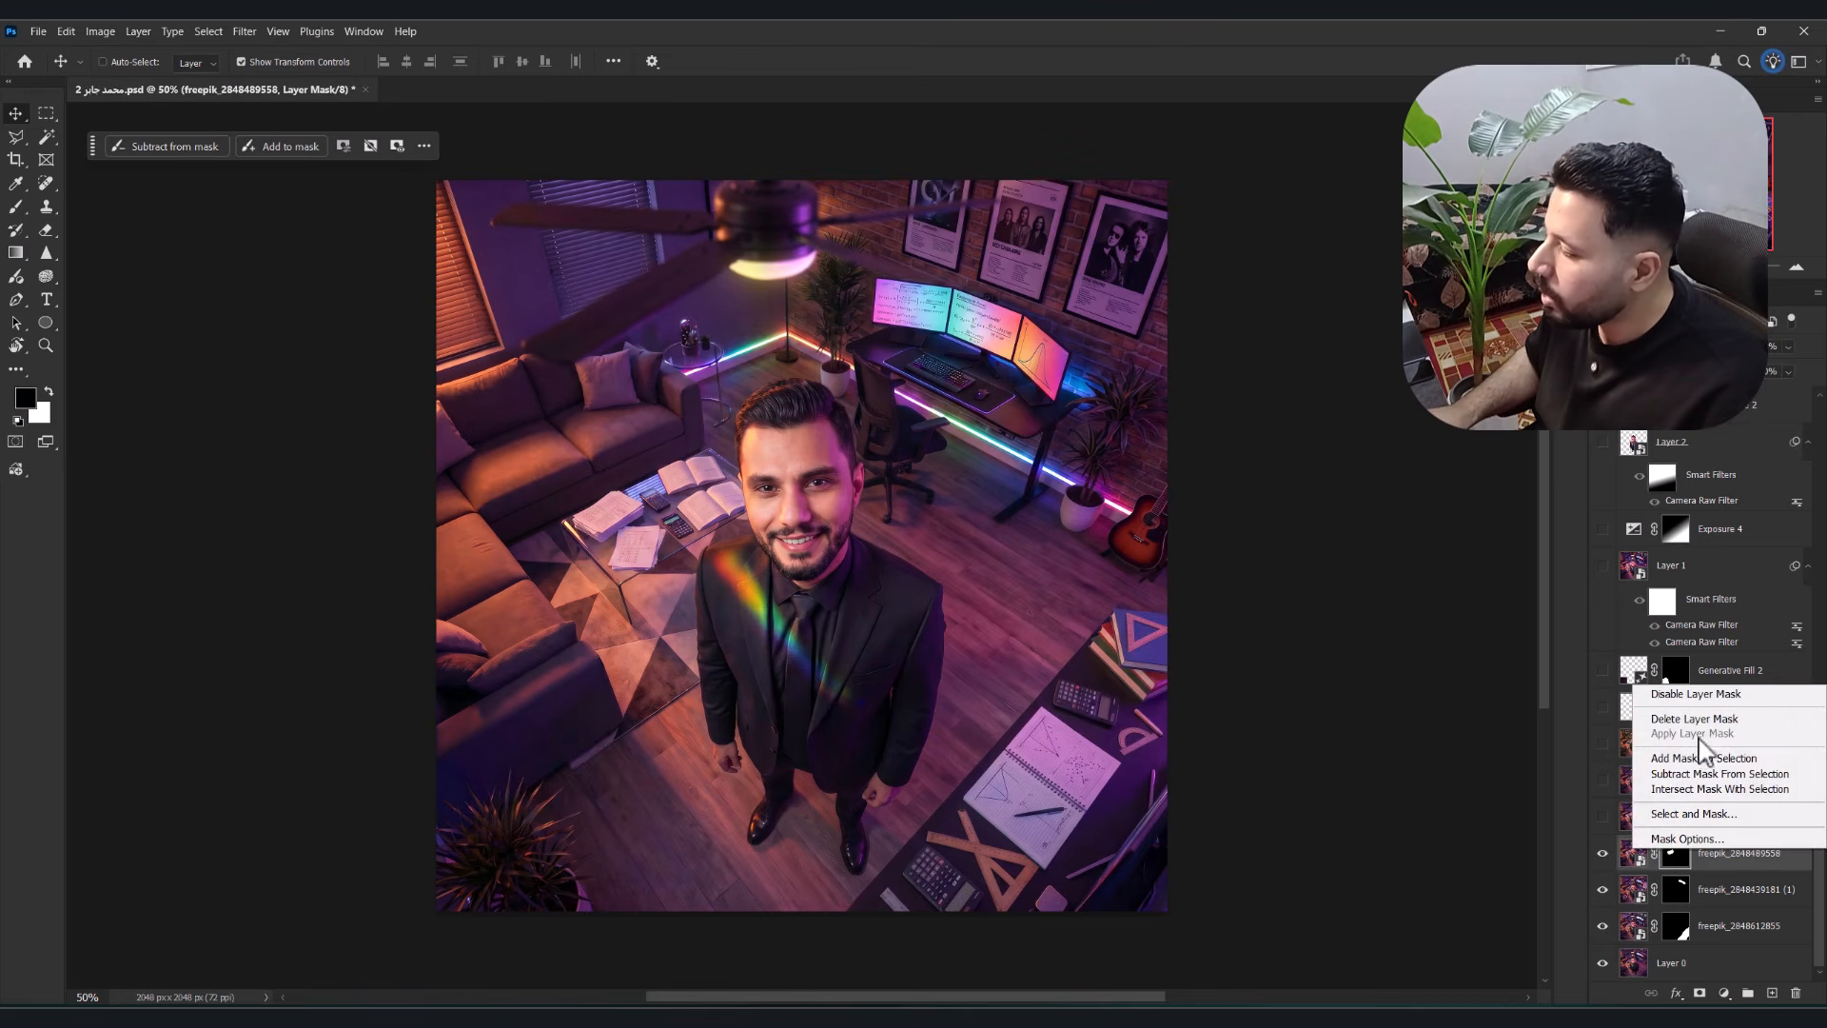
pyautogui.click(1702, 721)
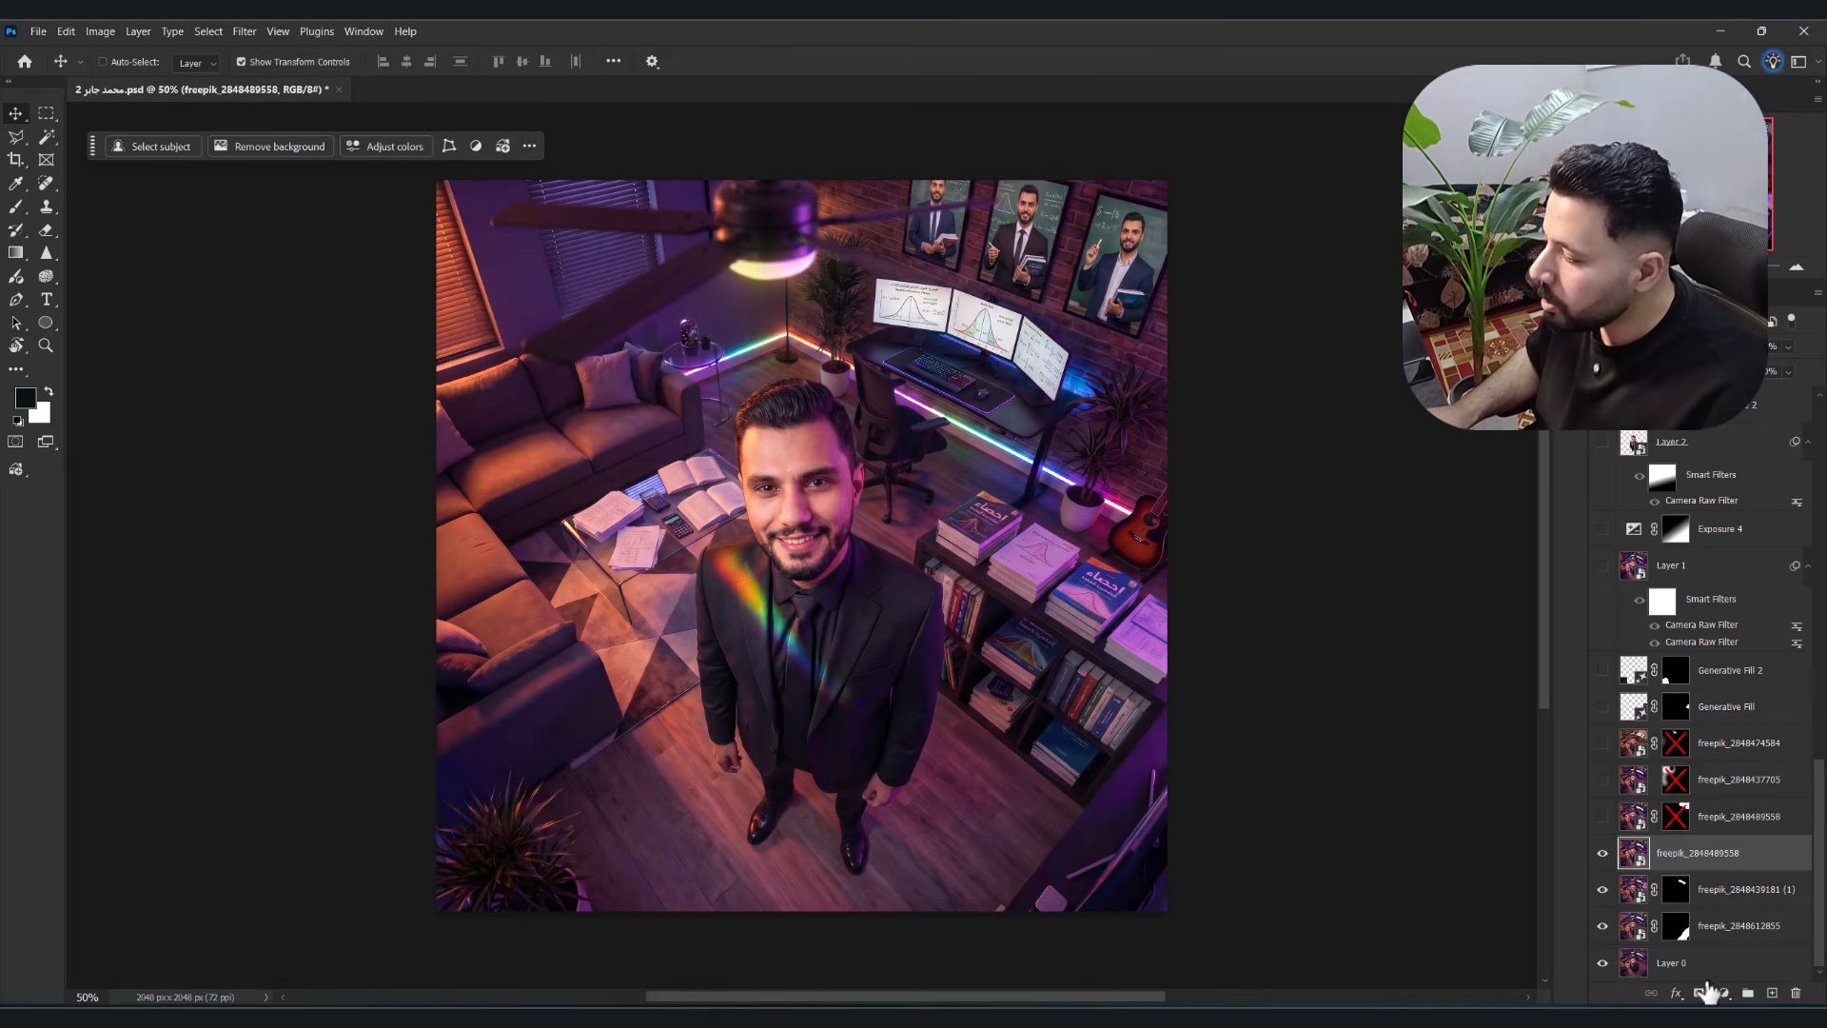
pyautogui.click(1700, 993)
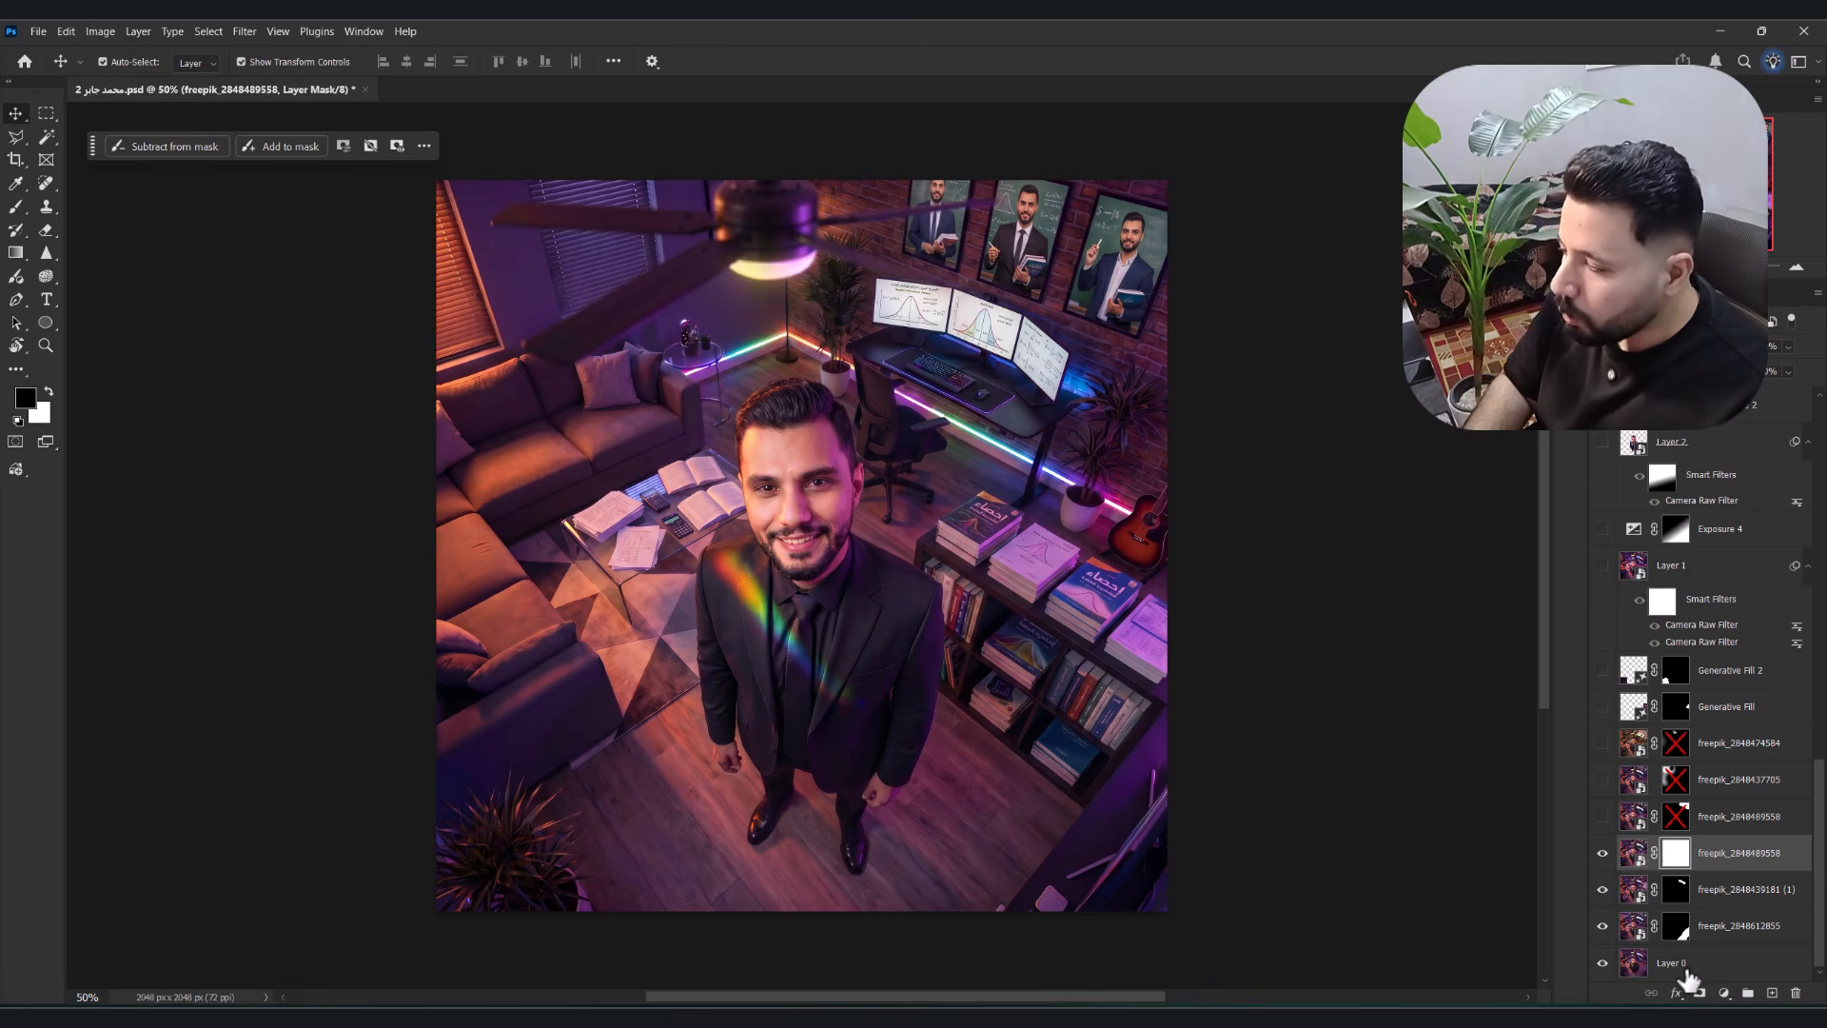
pyautogui.hotkey('ctrl', 'i')
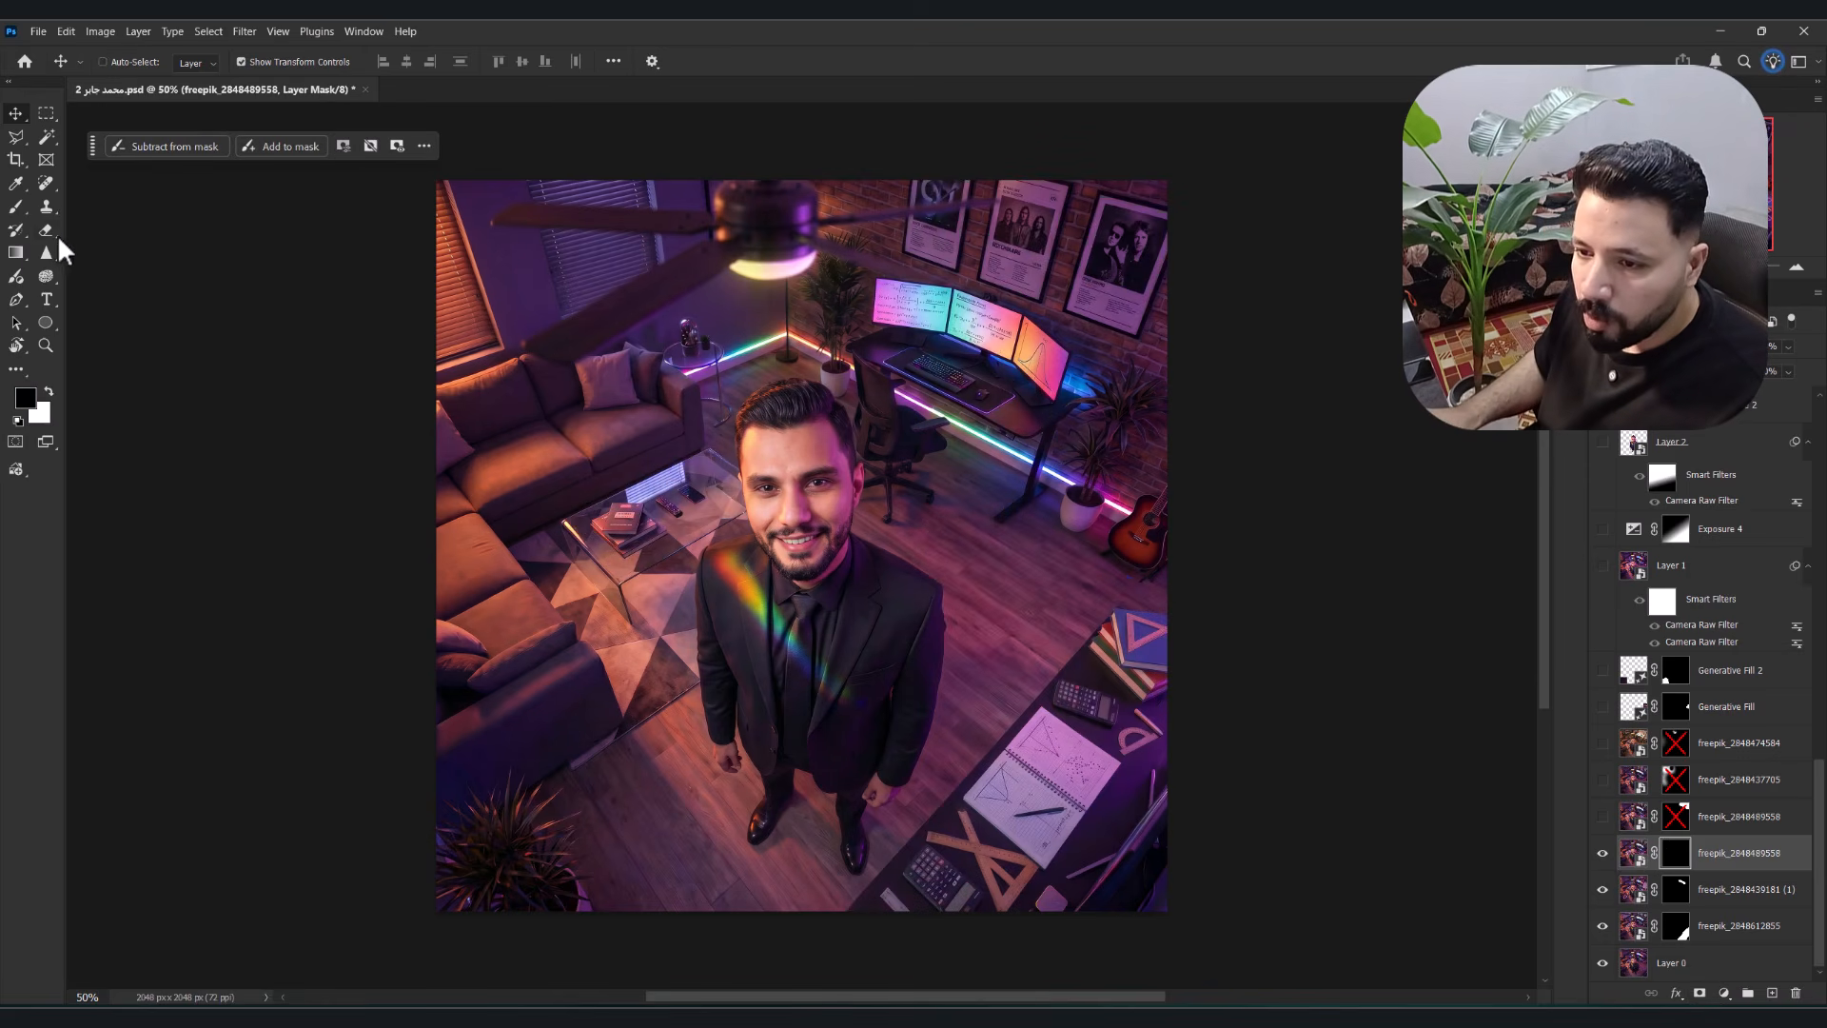
# - Erase the black mask over the coffee table with the Eraser tool to bring back only the open books
pyautogui.click(49, 234)
pyautogui.moveTo(659, 514)
pyautogui.mouseDown()
pyautogui.moveTo(621, 514)
pyautogui.moveTo(627, 542)
pyautogui.moveTo(712, 503)
pyautogui.moveTo(701, 486)
pyautogui.moveTo(715, 508)
pyautogui.moveTo(638, 534)
pyautogui.moveTo(666, 479)
pyautogui.moveTo(574, 570)
pyautogui.moveTo(622, 517)
pyautogui.moveTo(586, 531)
pyautogui.moveTo(651, 528)
pyautogui.moveTo(610, 555)
pyautogui.moveTo(610, 580)
pyautogui.moveTo(694, 420)
pyautogui.mouseUp()
pyautogui.press('x')
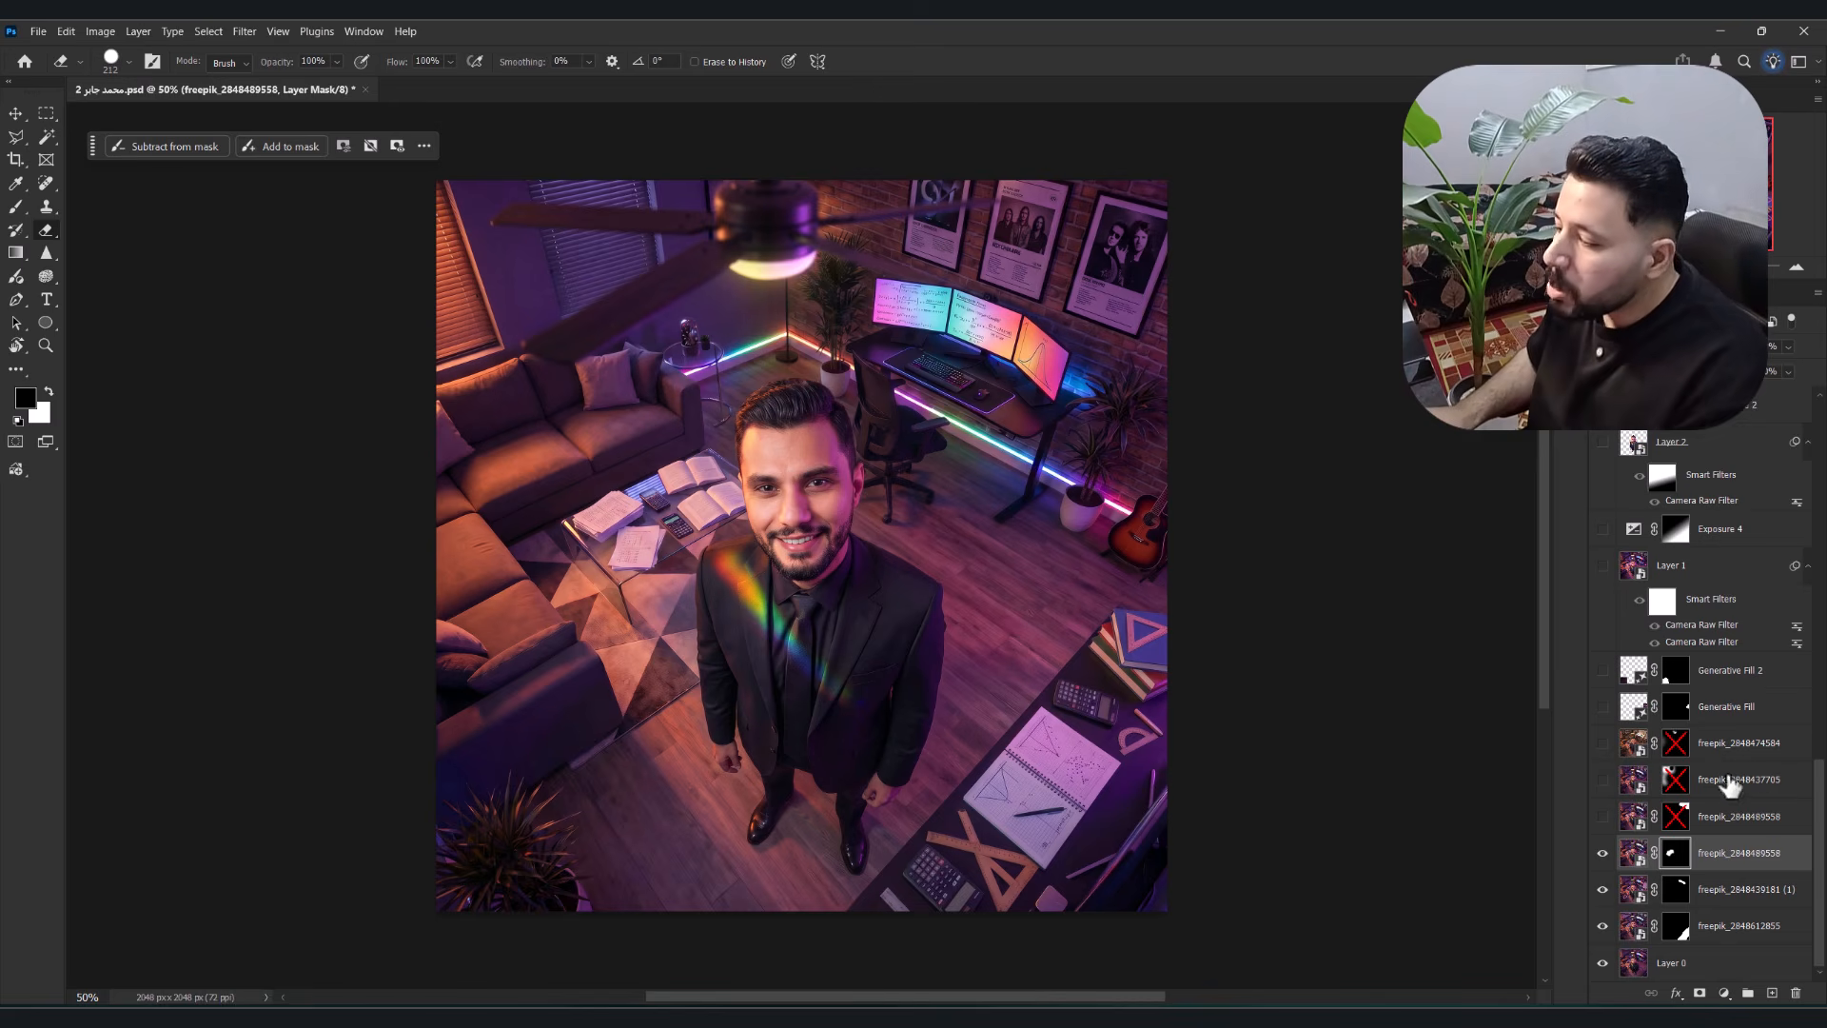
pyautogui.keyDown('shift'); pyautogui.click(1683, 862); pyautogui.keyUp('shift')
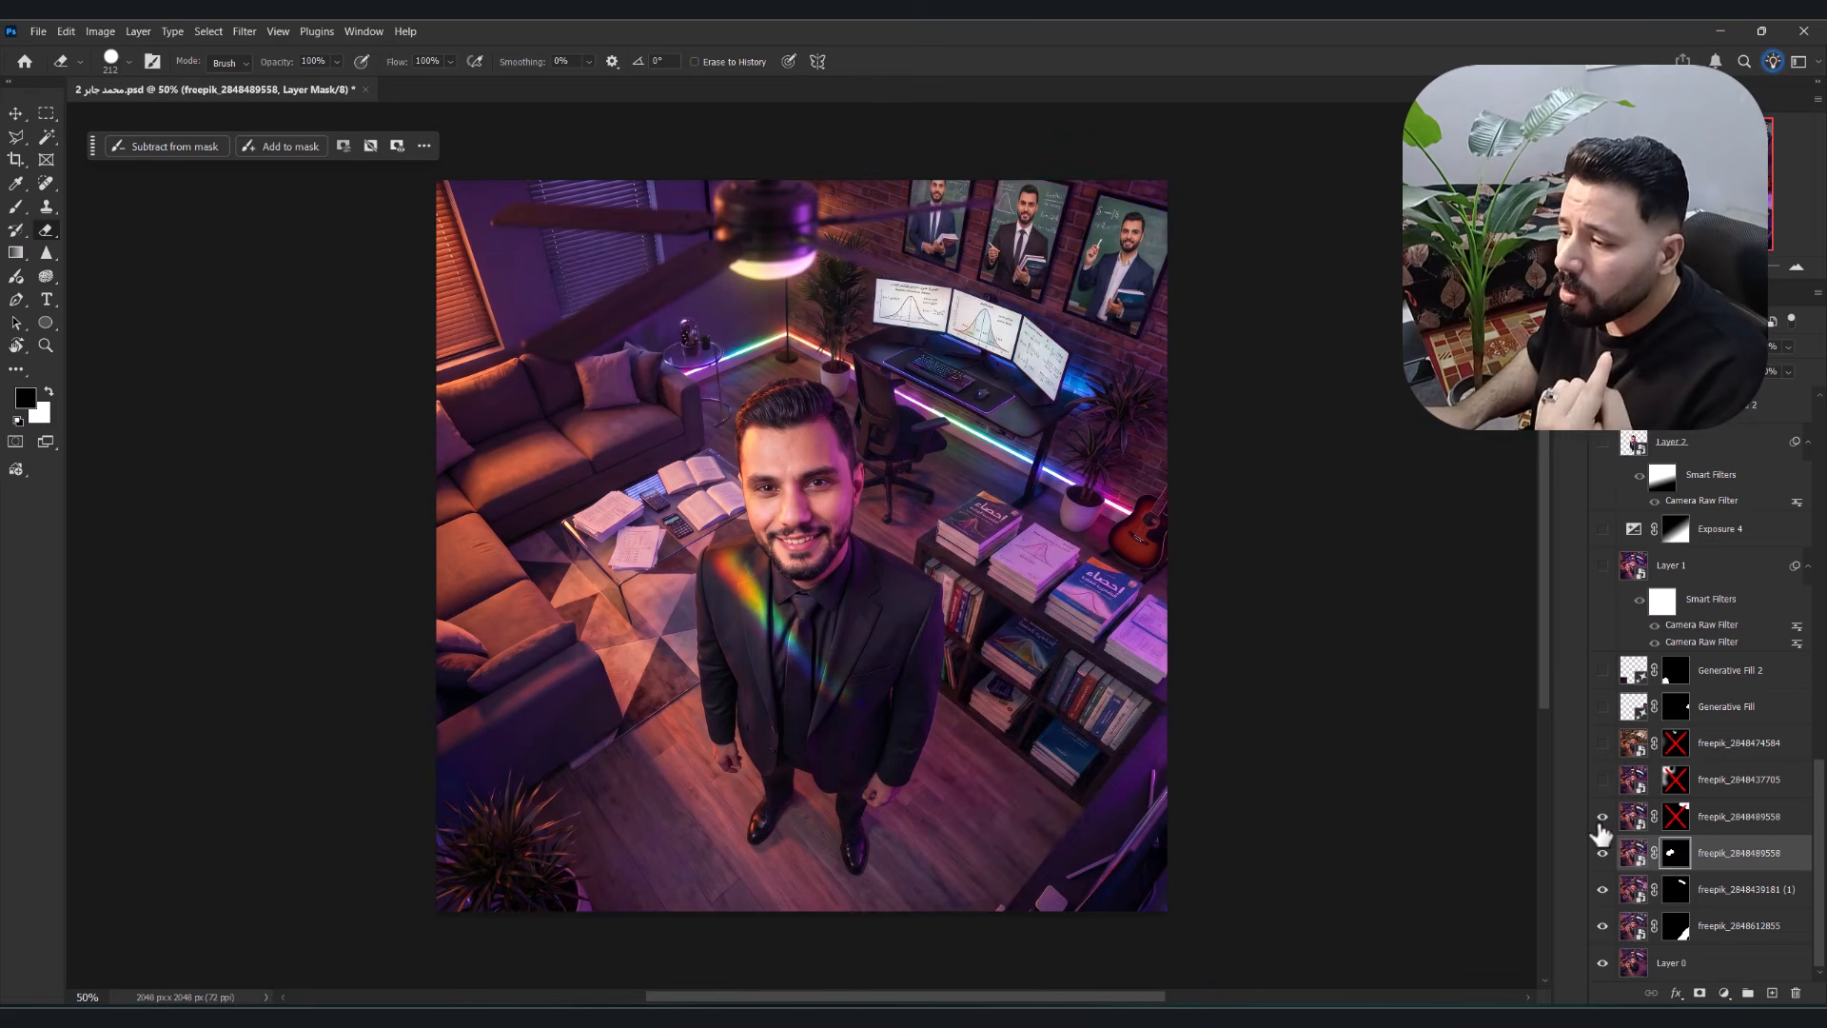
# - Re-enable the mask of the variation above the books layer to keep only its wall portraits, and compare the layer off and on
pyautogui.keyDown('shift'); pyautogui.click(1677, 819); pyautogui.keyUp('shift')
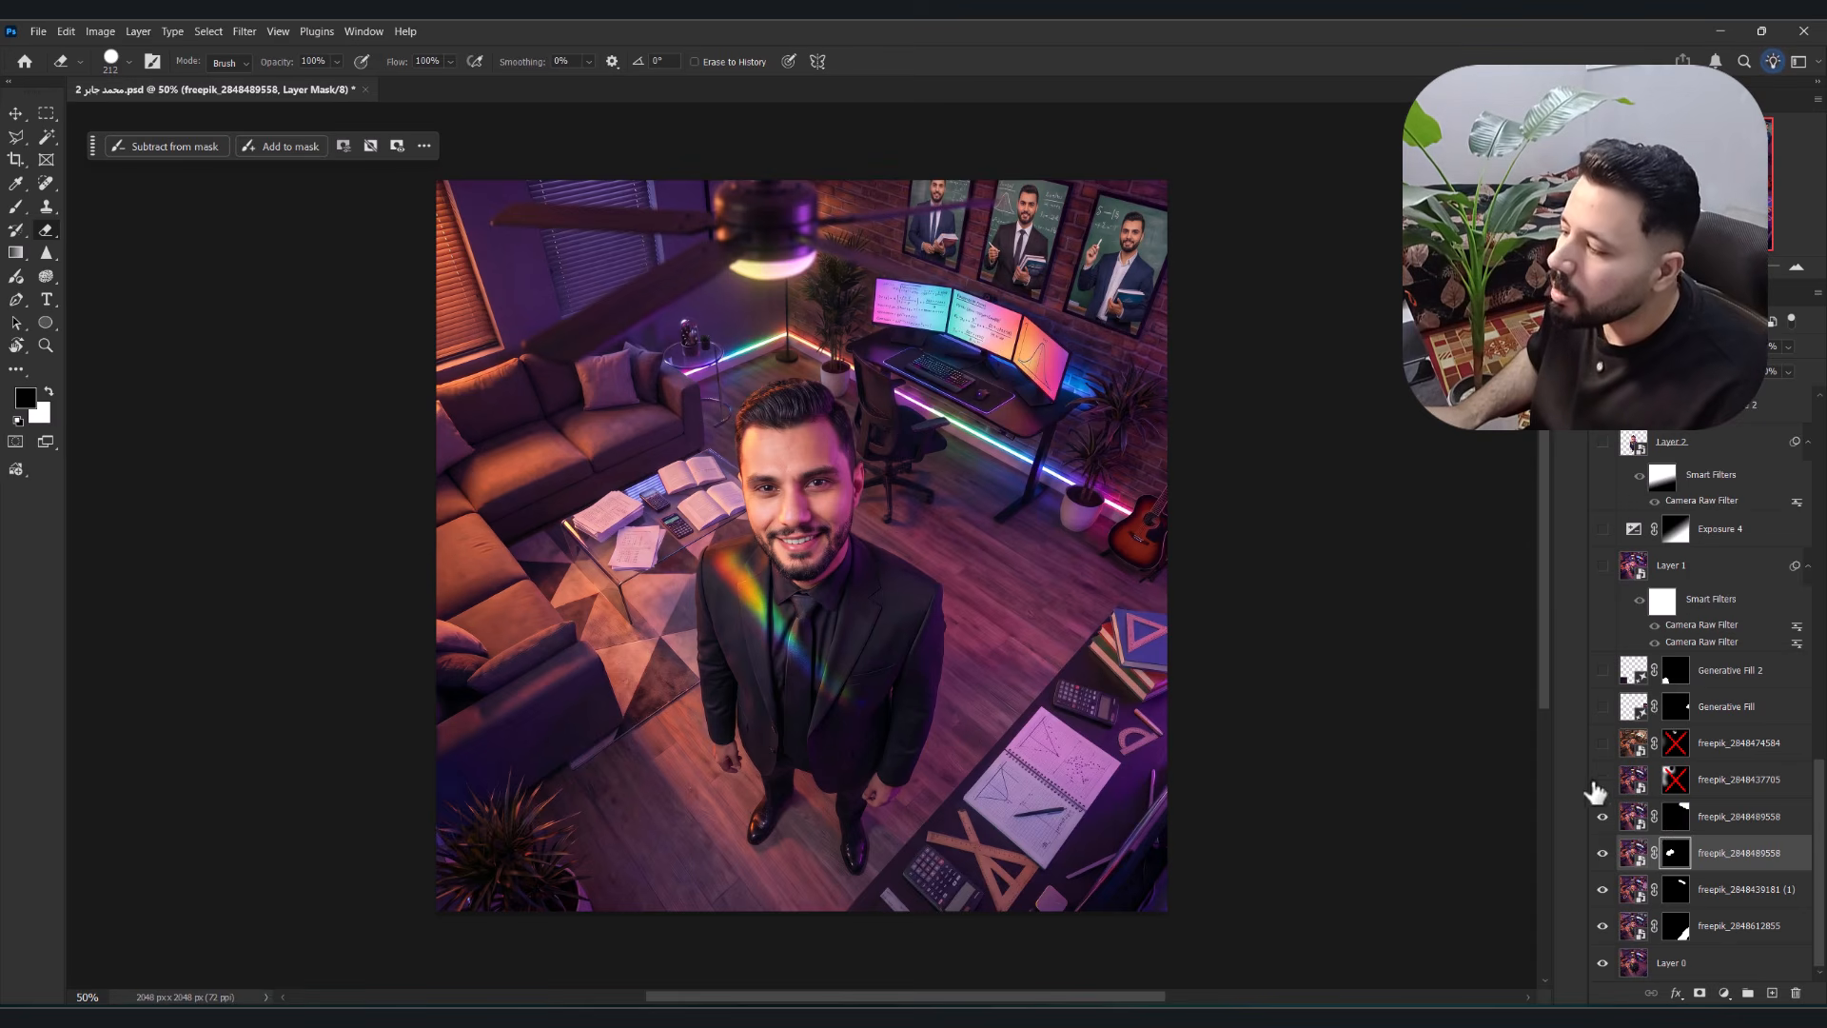
pyautogui.click(1602, 817)
pyautogui.click(1602, 817)
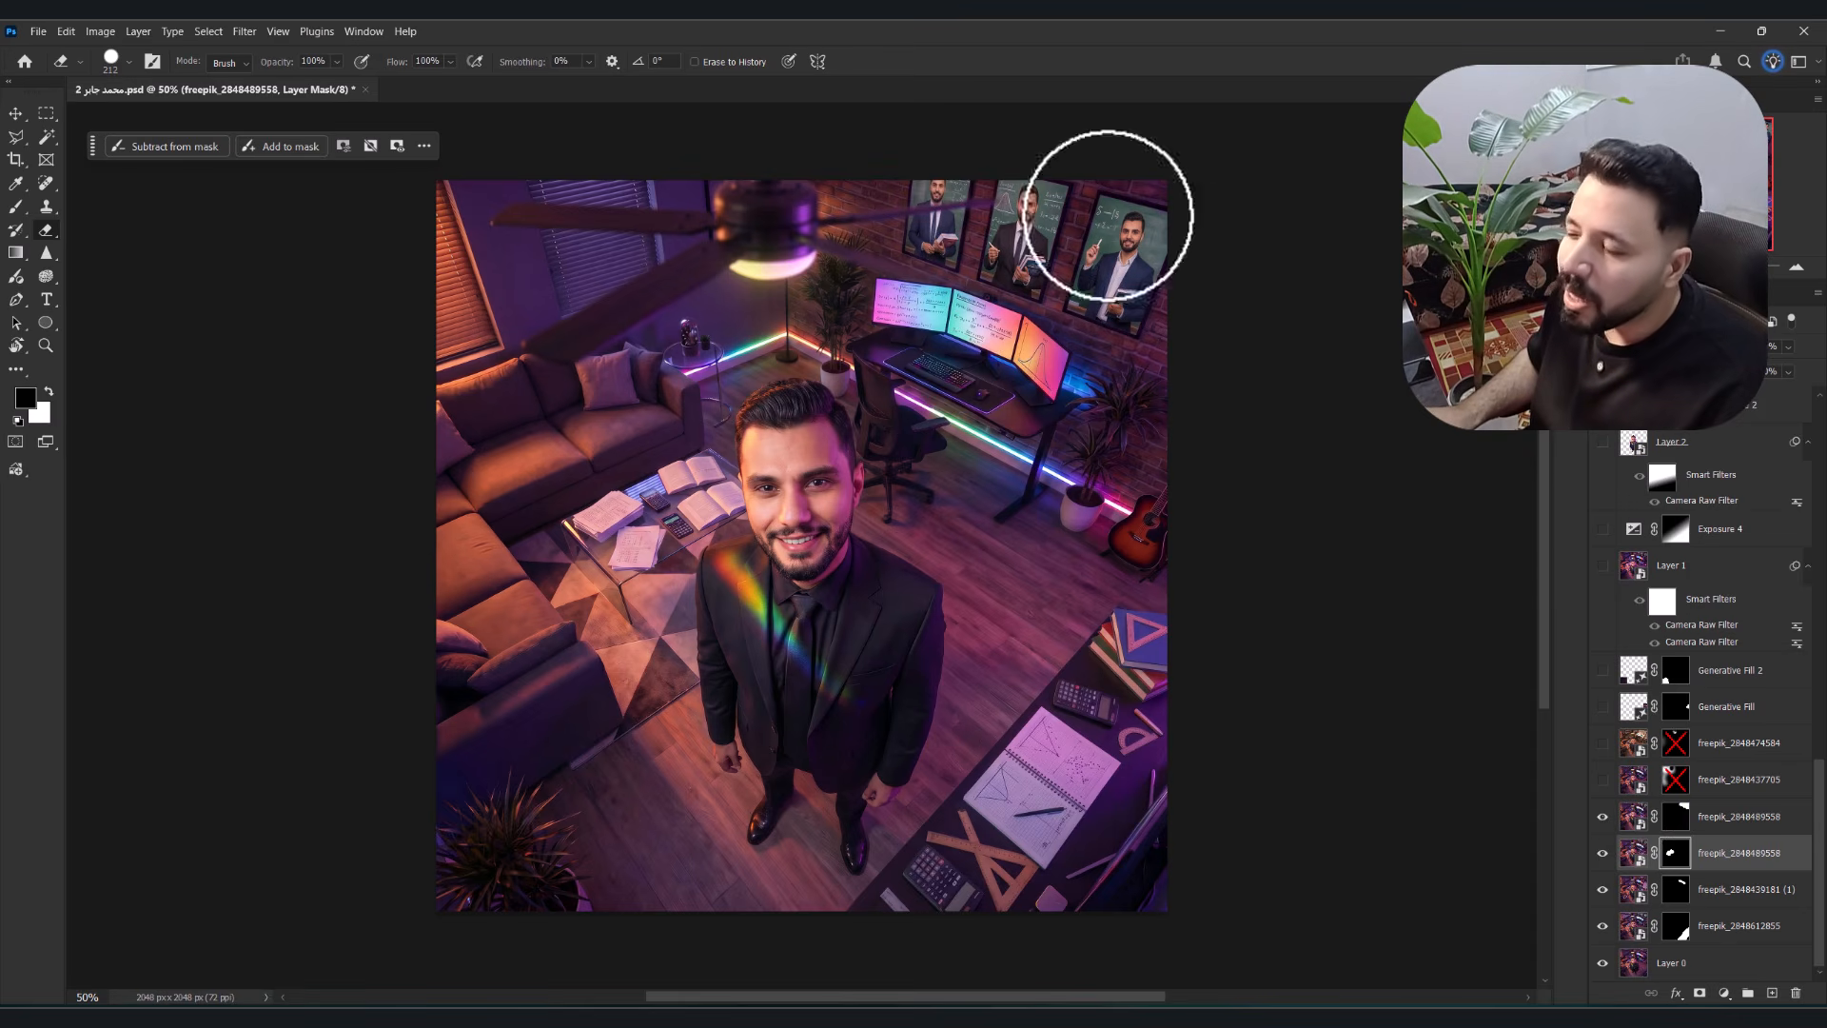
# - Show the variation with the wall chalkboards, compare it against the composite, and re-enable its mask to keep only the chalkboard by the window
pyautogui.click(1603, 781)
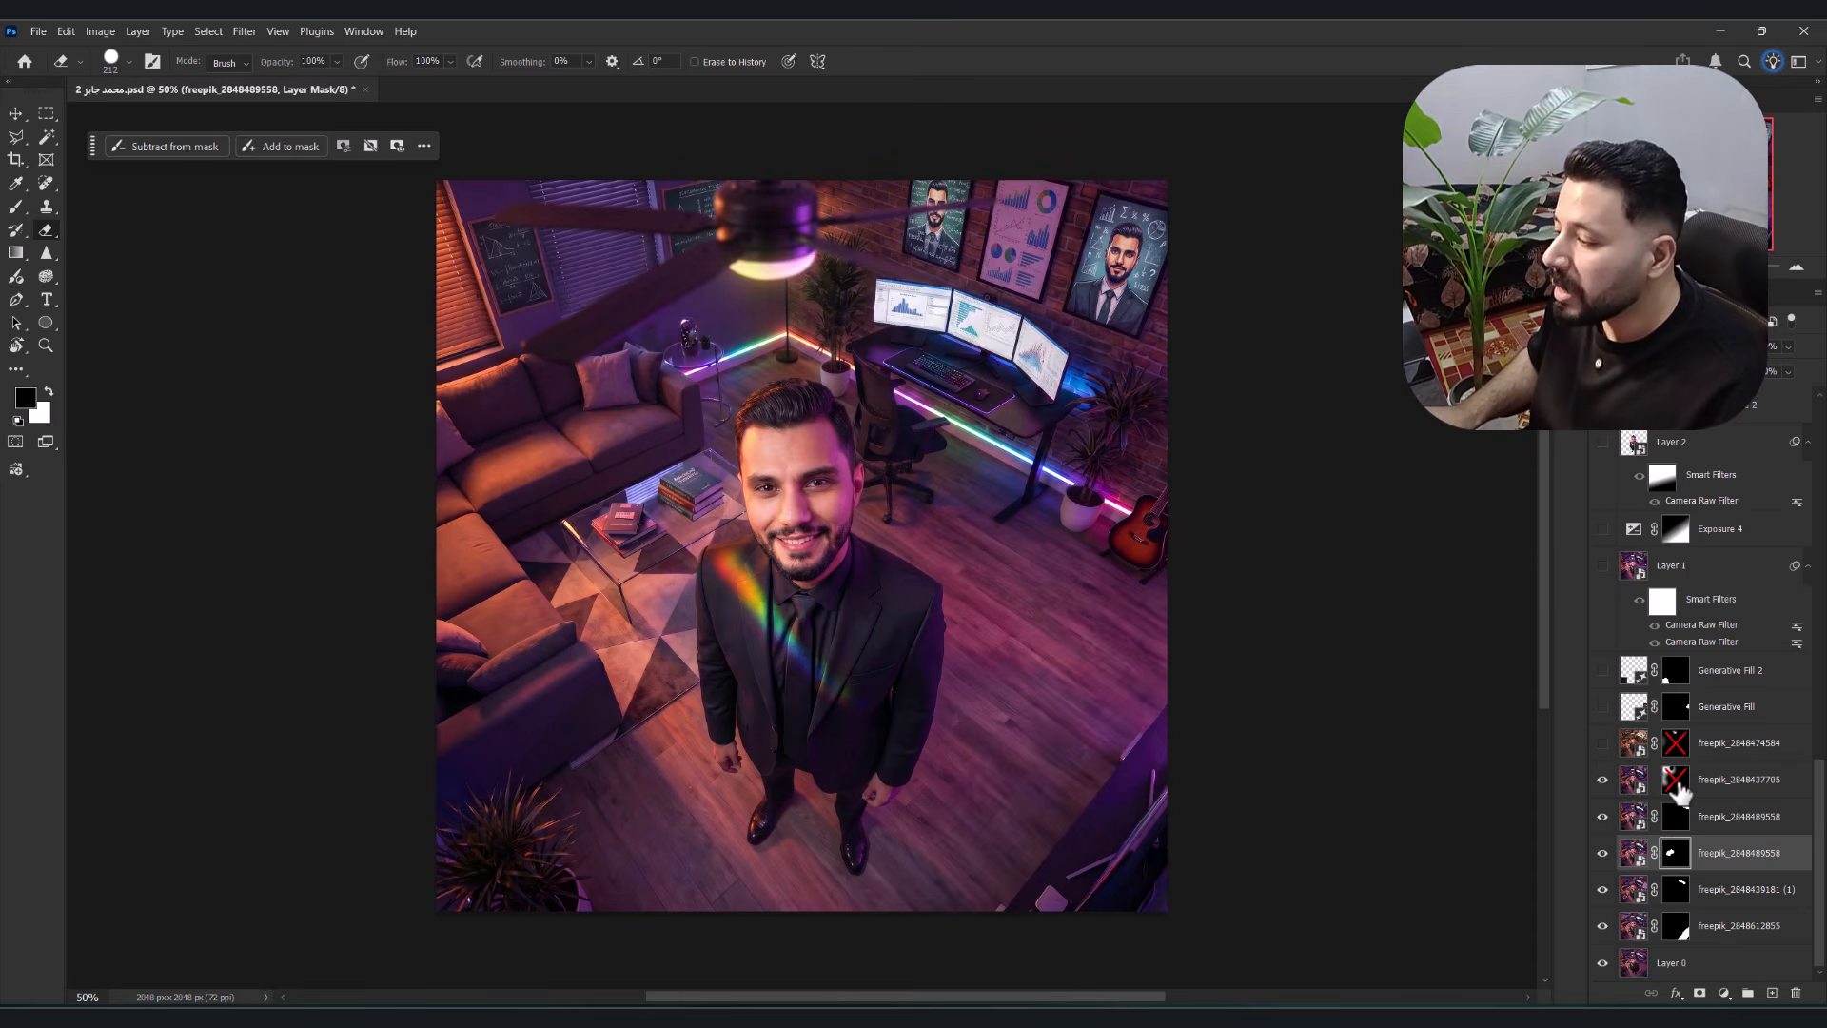
pyautogui.click(1603, 780)
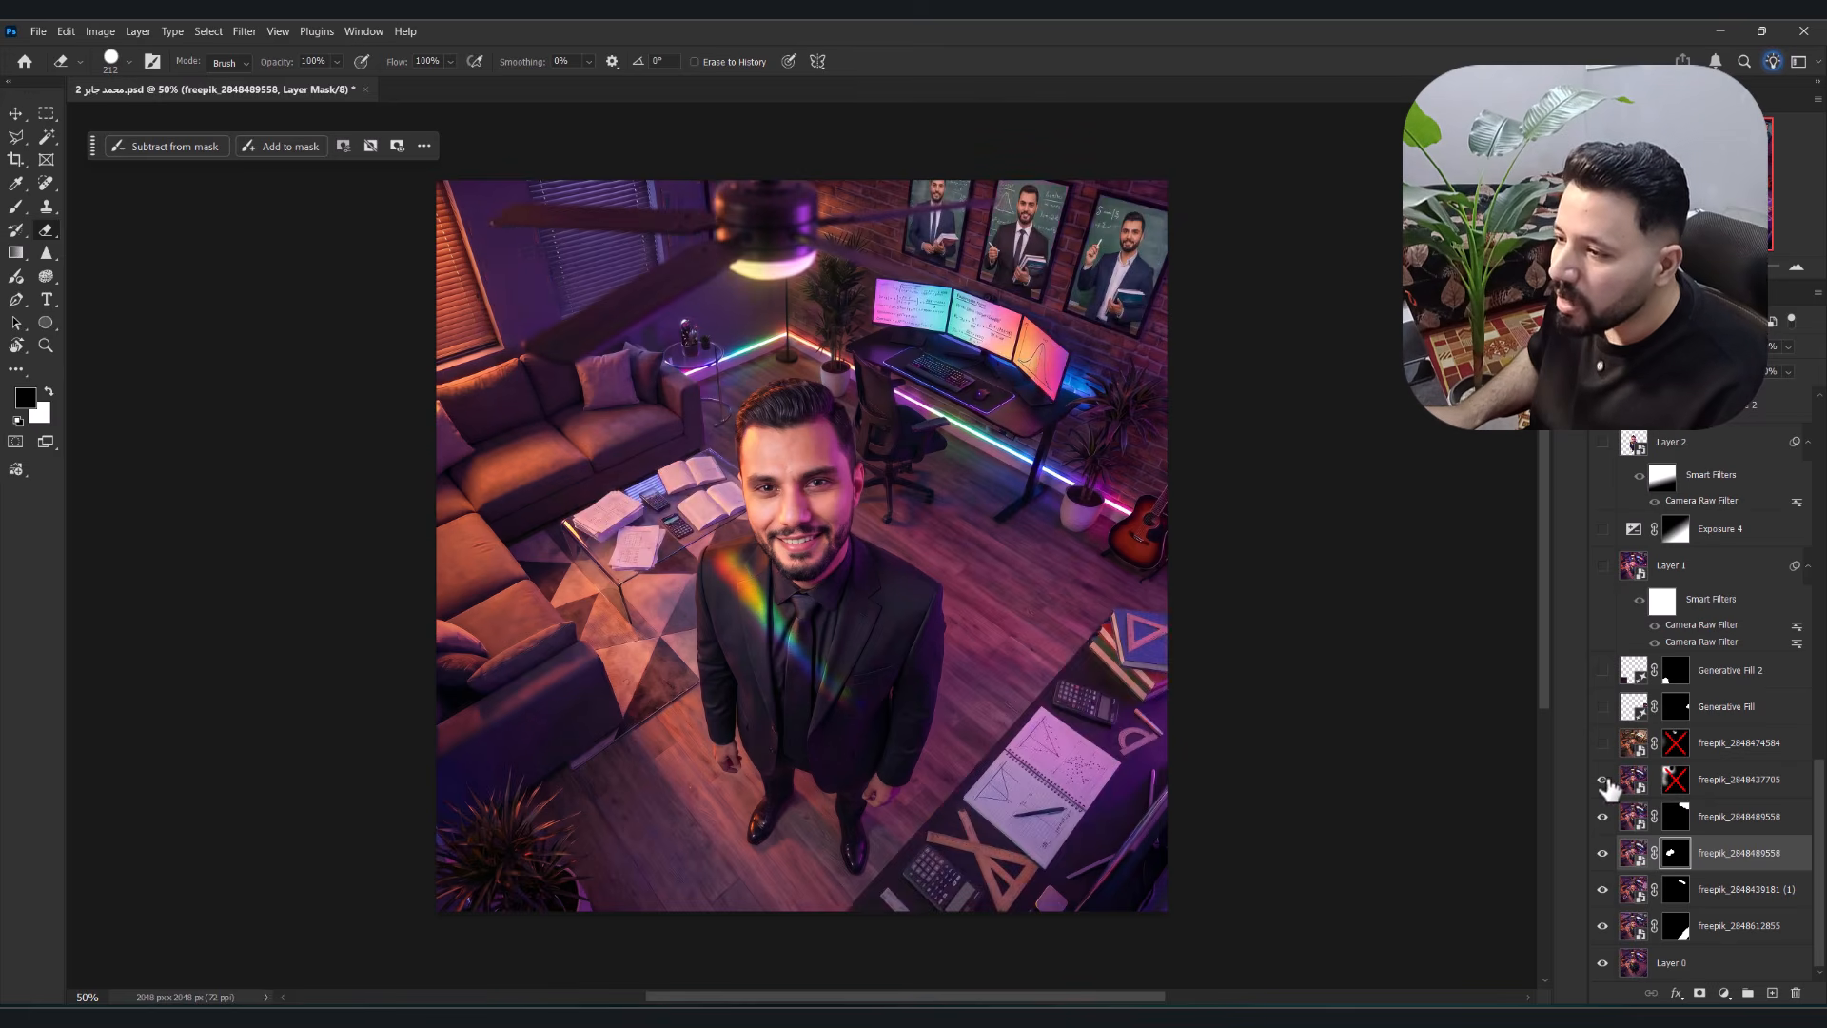
pyautogui.click(1603, 781)
pyautogui.click(1603, 781)
pyautogui.click(1603, 780)
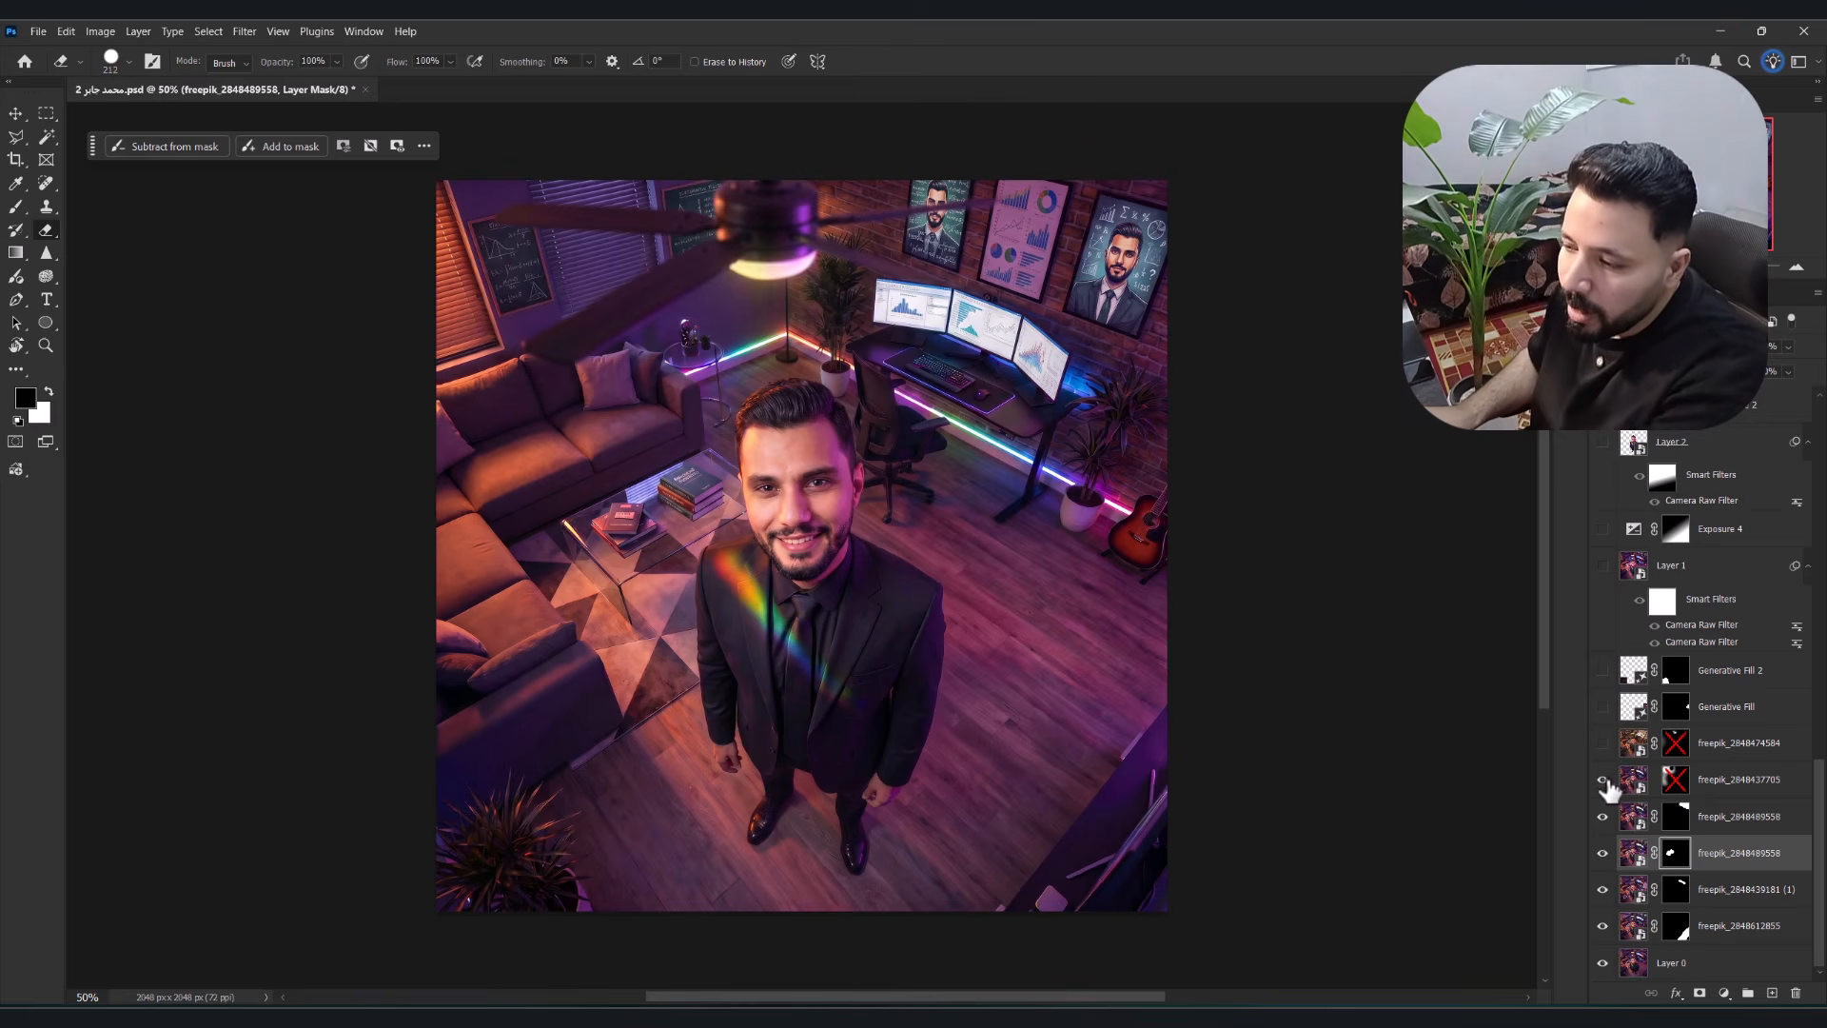
pyautogui.click(1603, 780)
pyautogui.click(1603, 780)
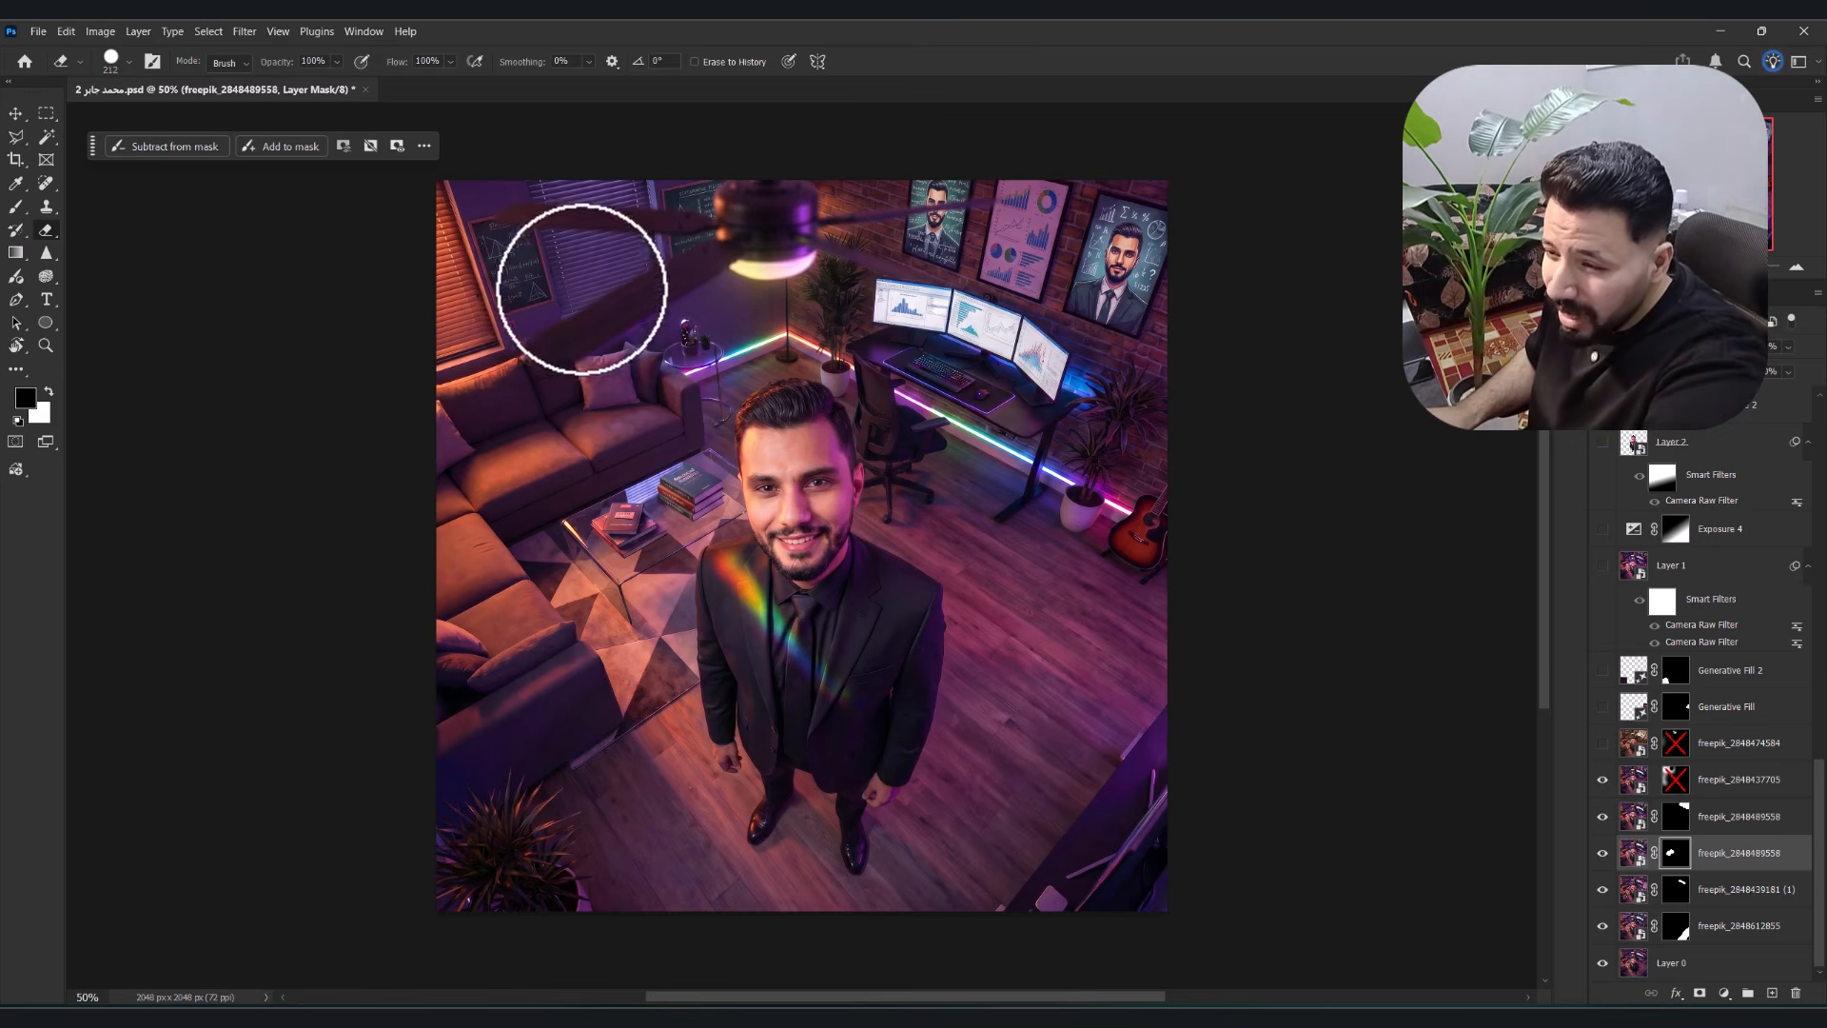
pyautogui.keyDown('shift'); pyautogui.click(1675, 790); pyautogui.keyUp('shift')
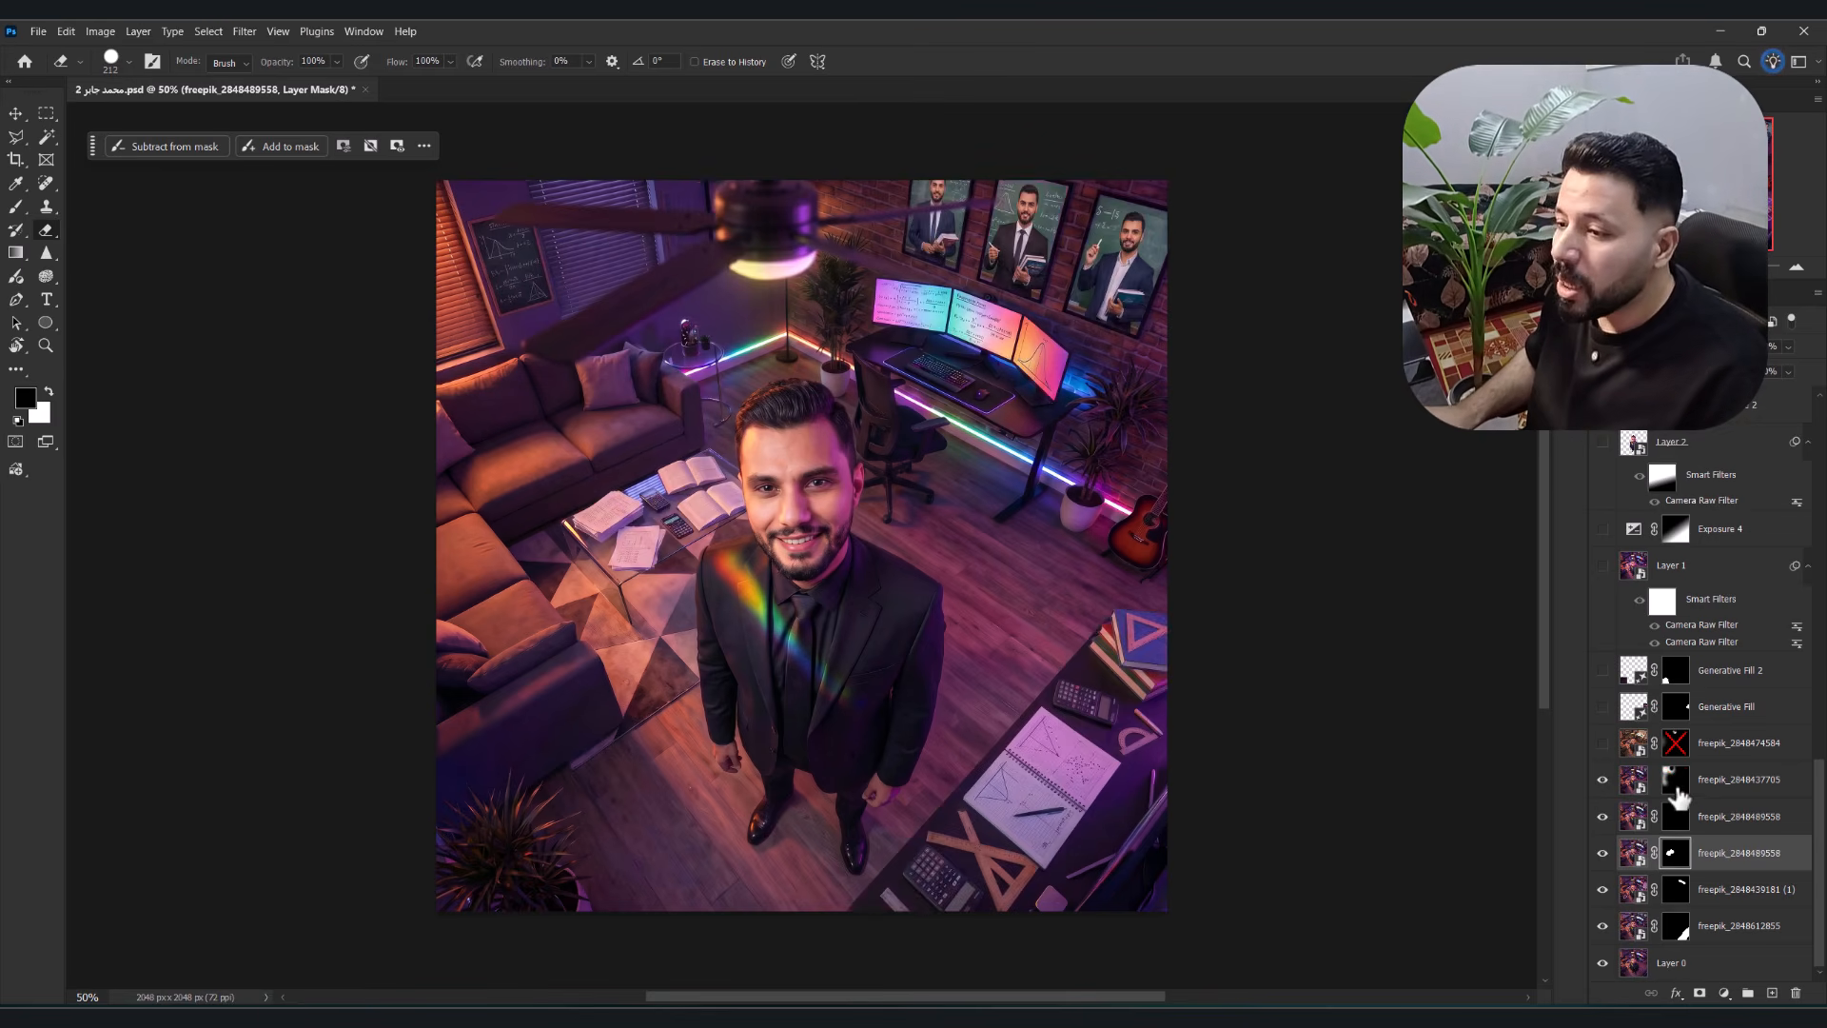
pyautogui.click(1602, 743)
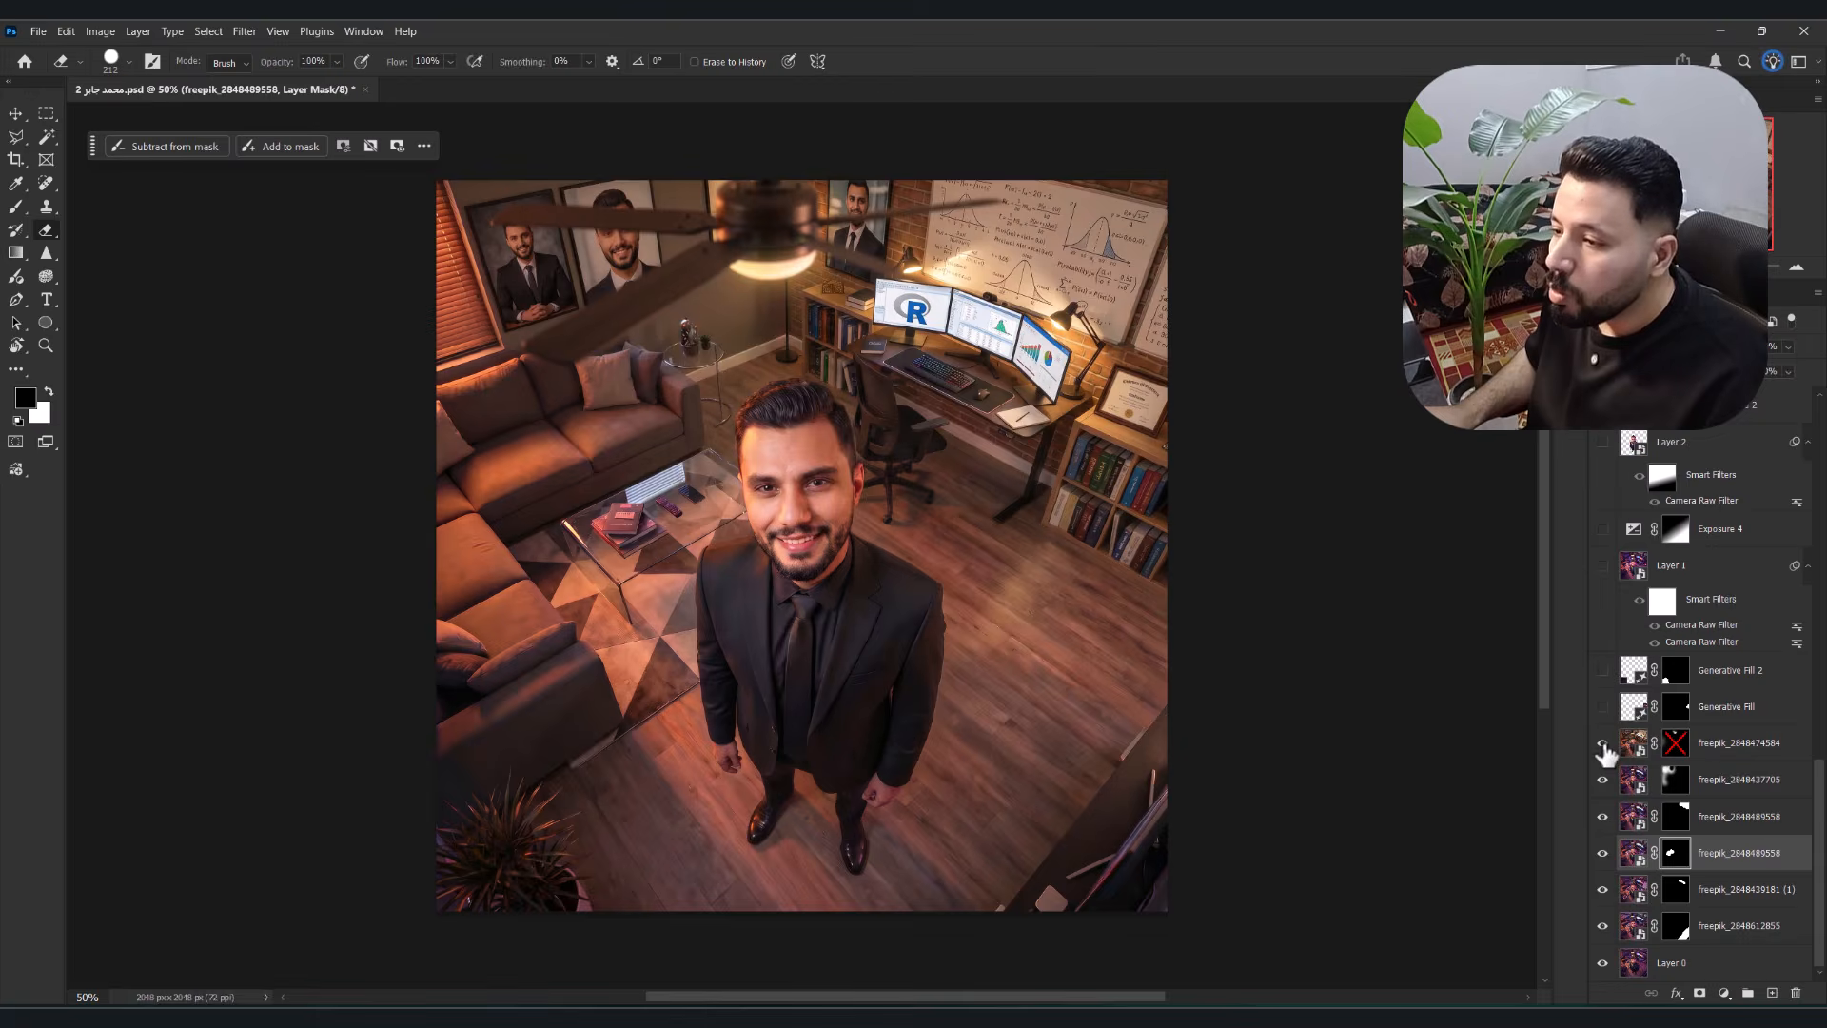
pyautogui.click(1603, 743)
pyautogui.click(1602, 744)
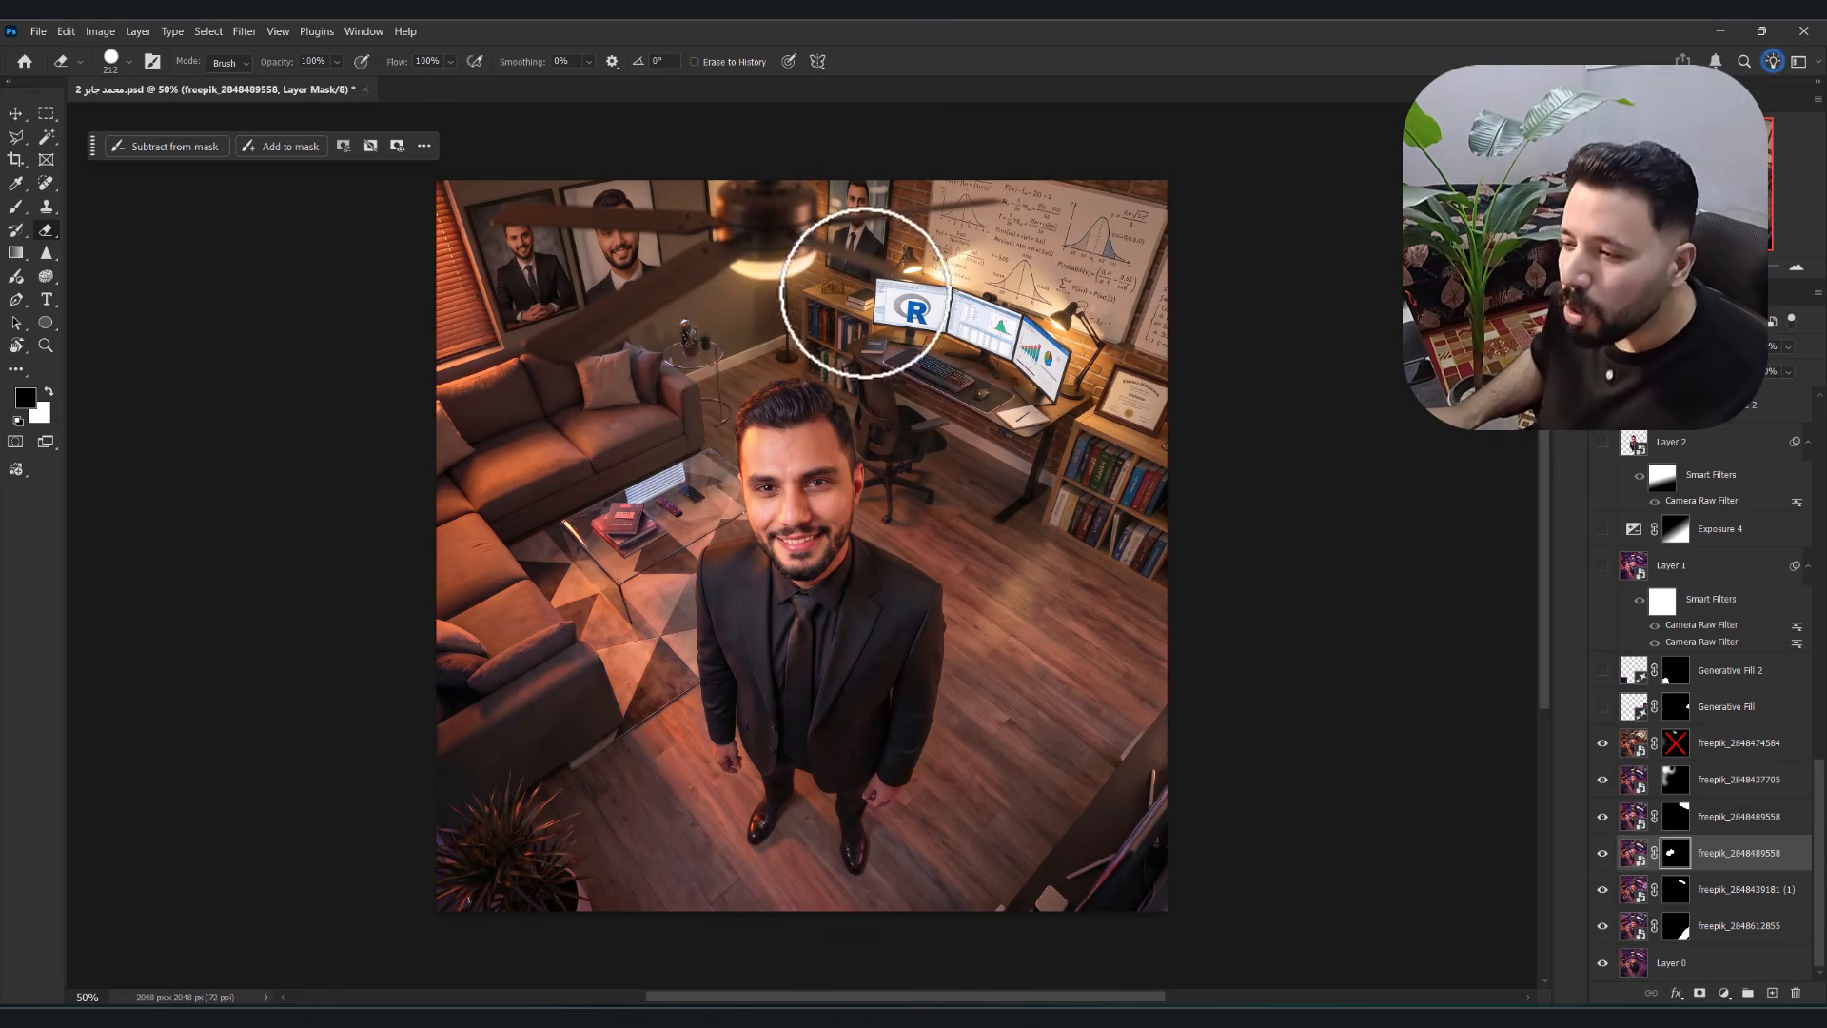
pyautogui.keyDown('shift'); pyautogui.click(1675, 754); pyautogui.keyUp('shift')
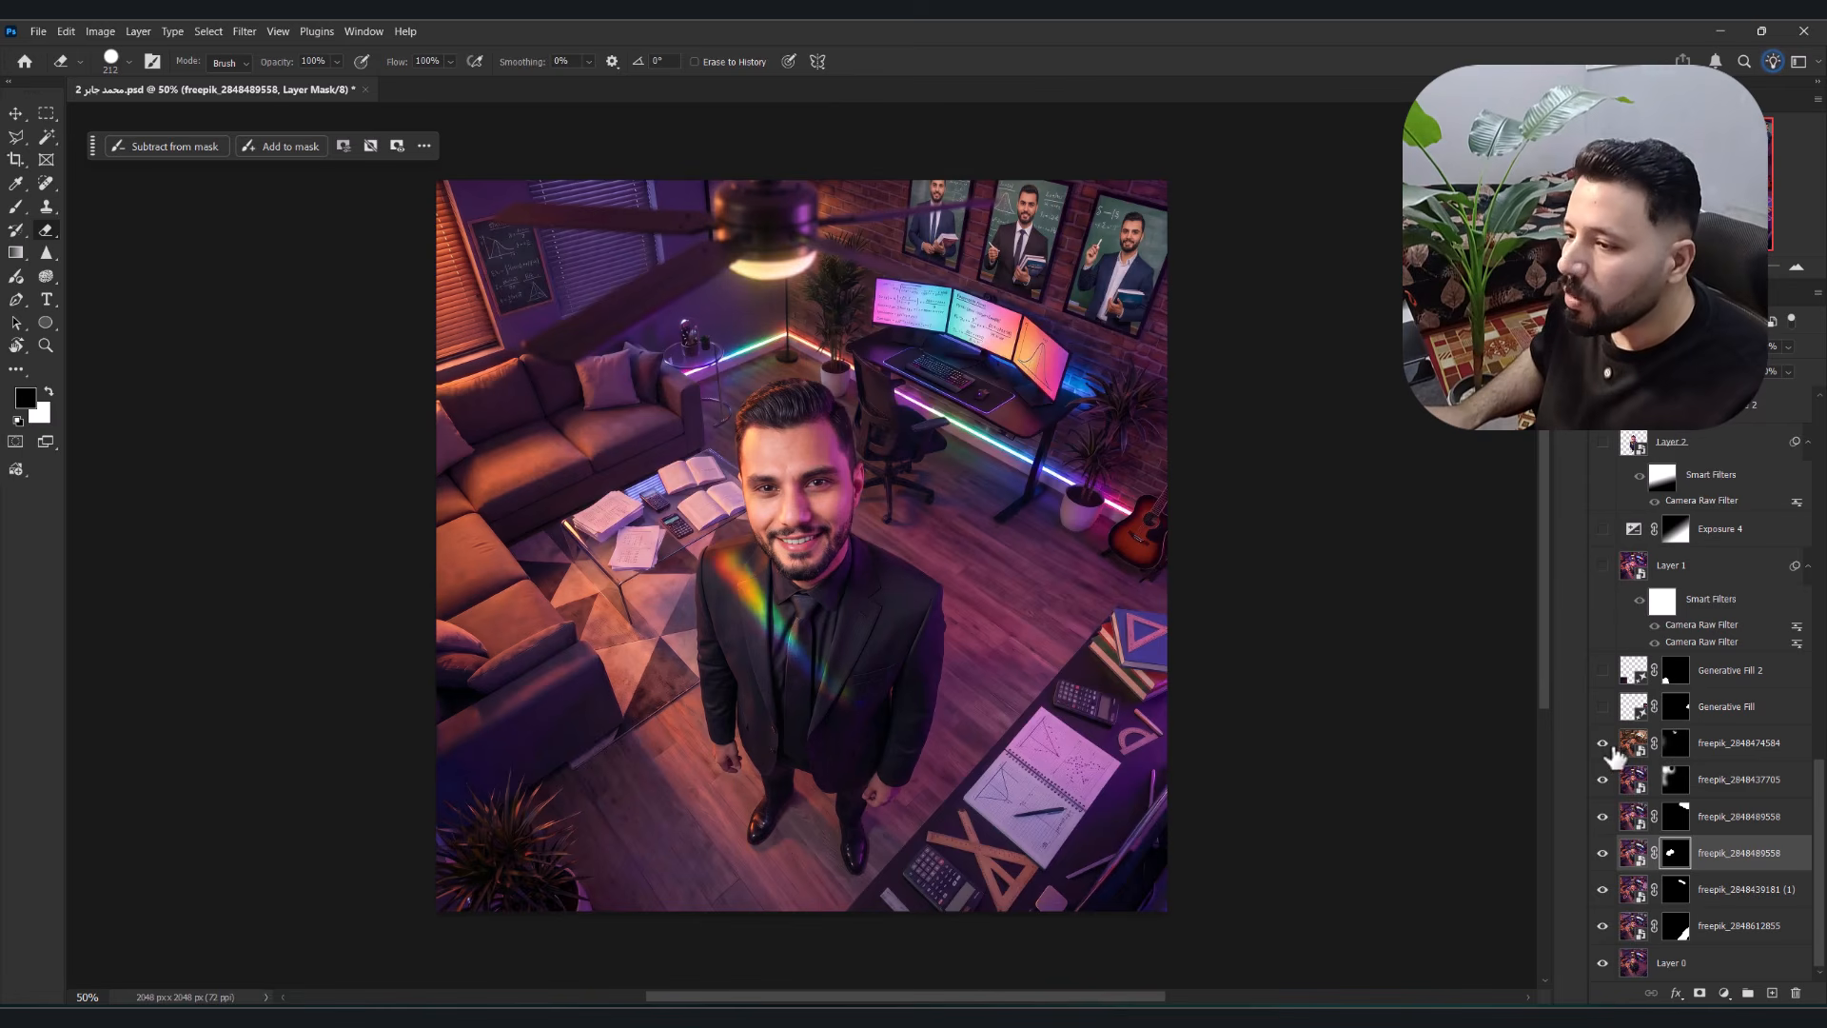
pyautogui.click(1608, 746)
pyautogui.click(1608, 746)
pyautogui.click(1608, 746)
pyautogui.click(1608, 746)
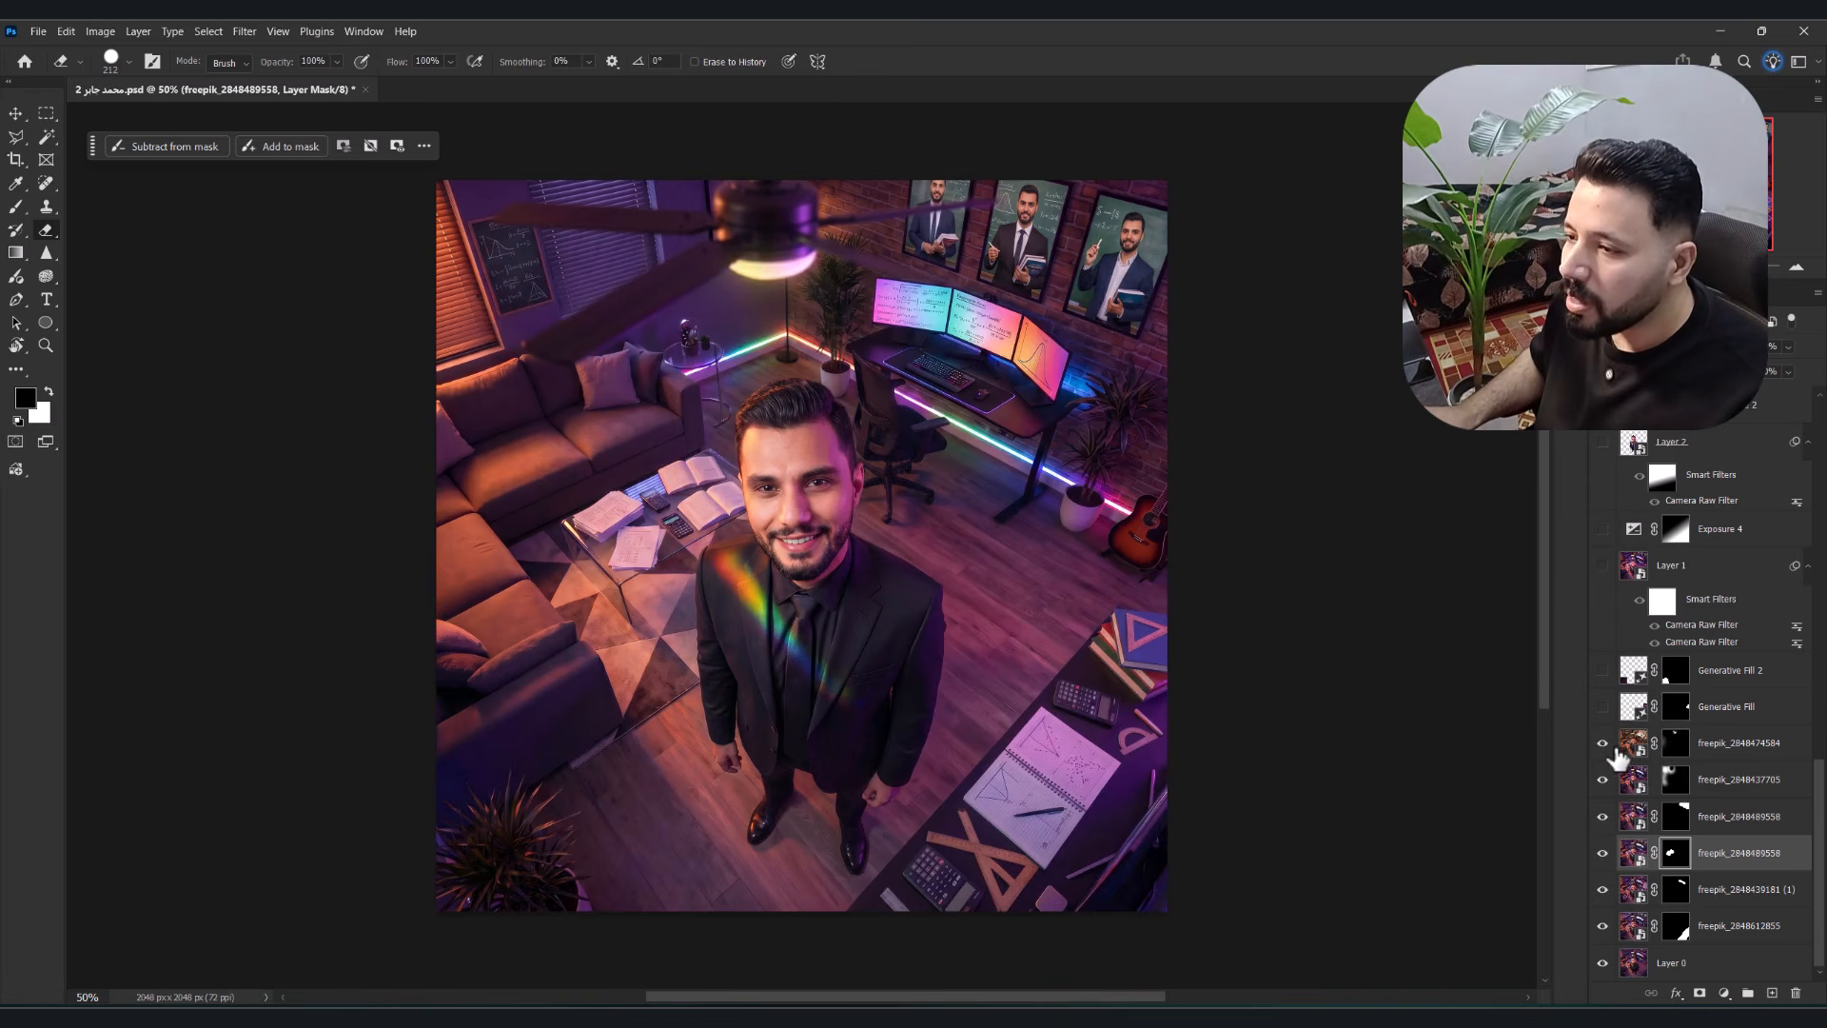
# - Hide all six freepik variation layers to leave only the base Layer 0, and show them again one by one from the lowest up
pyautogui.moveTo(1608, 750); pyautogui.dragTo(1602, 926)
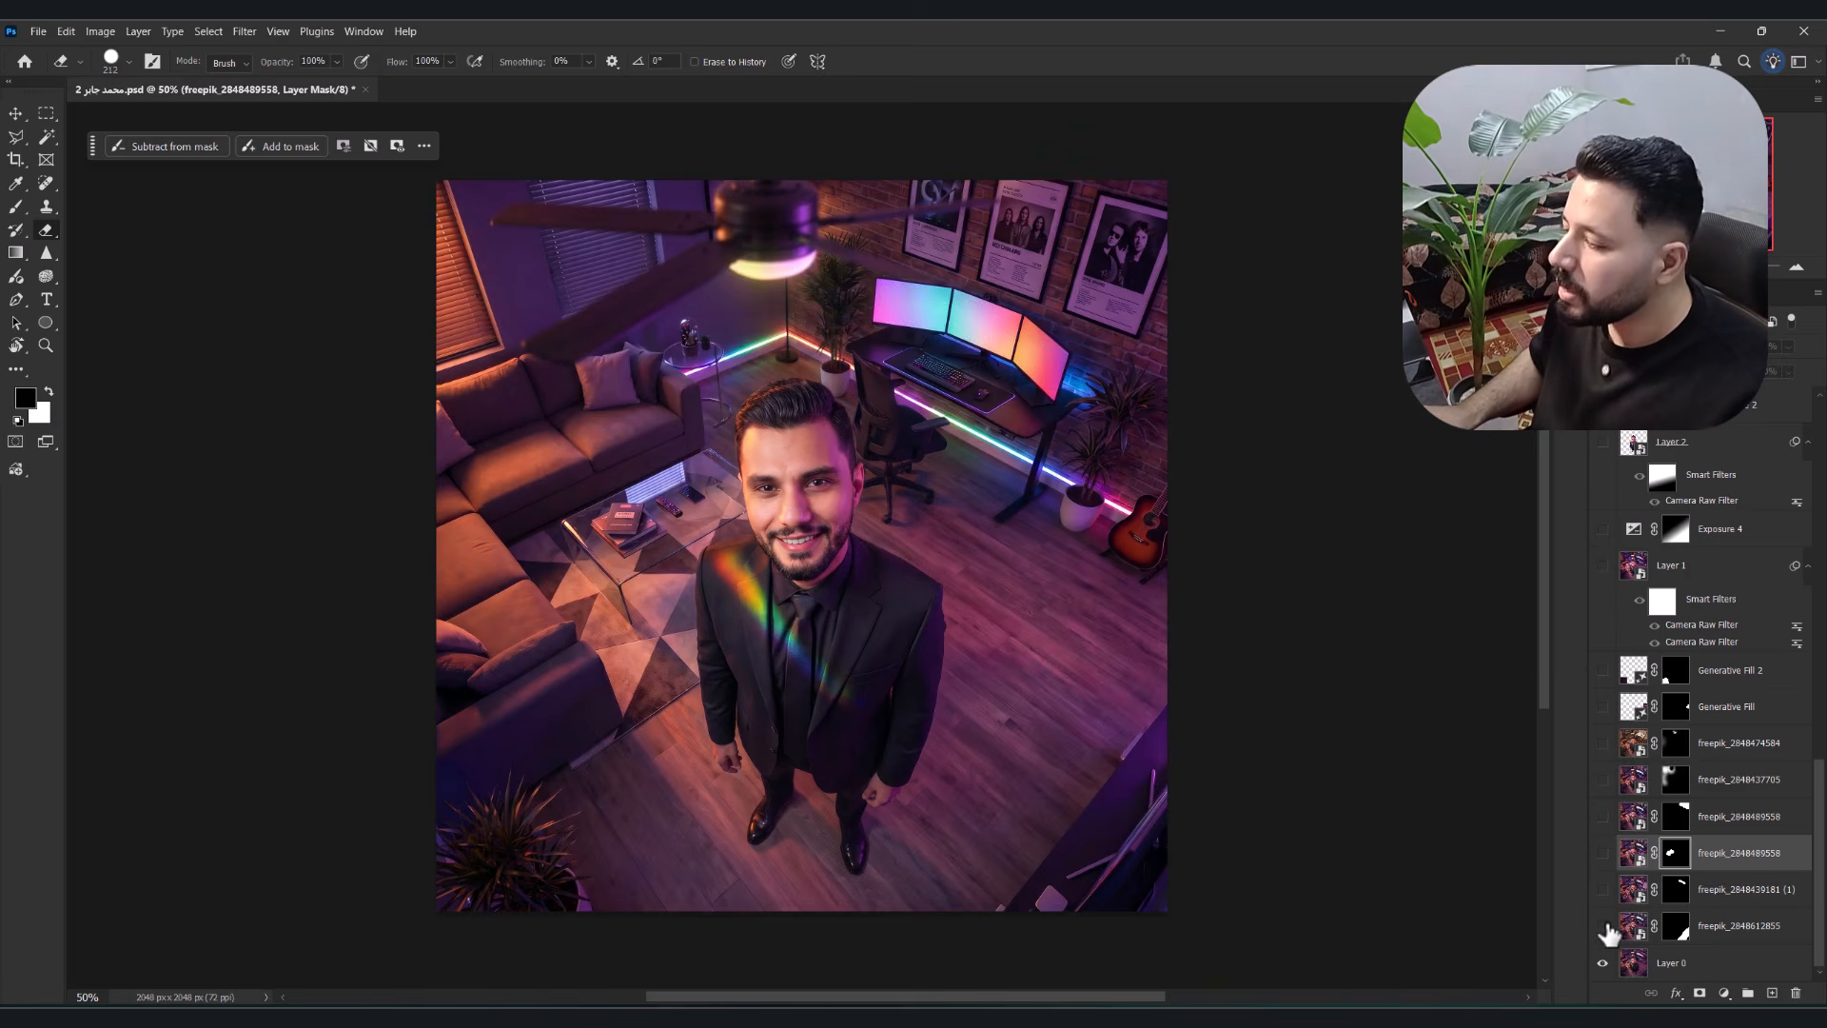
pyautogui.click(1623, 954)
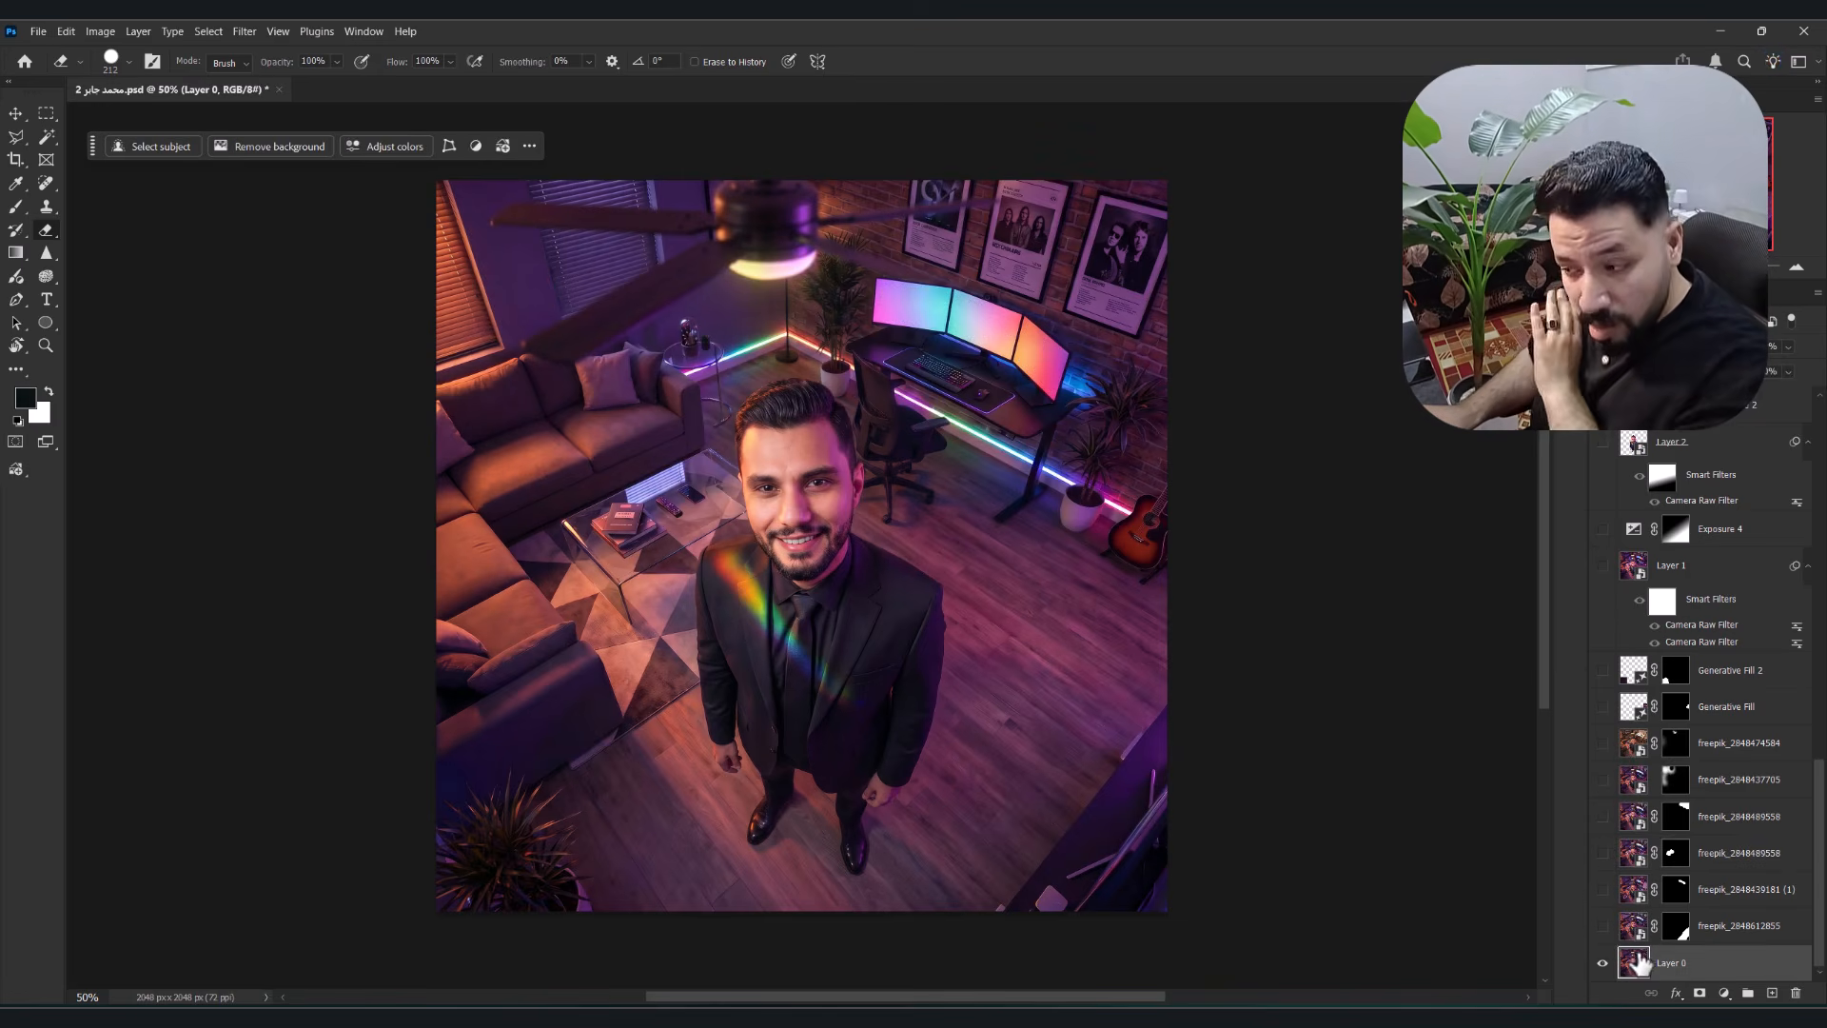
pyautogui.click(1602, 926)
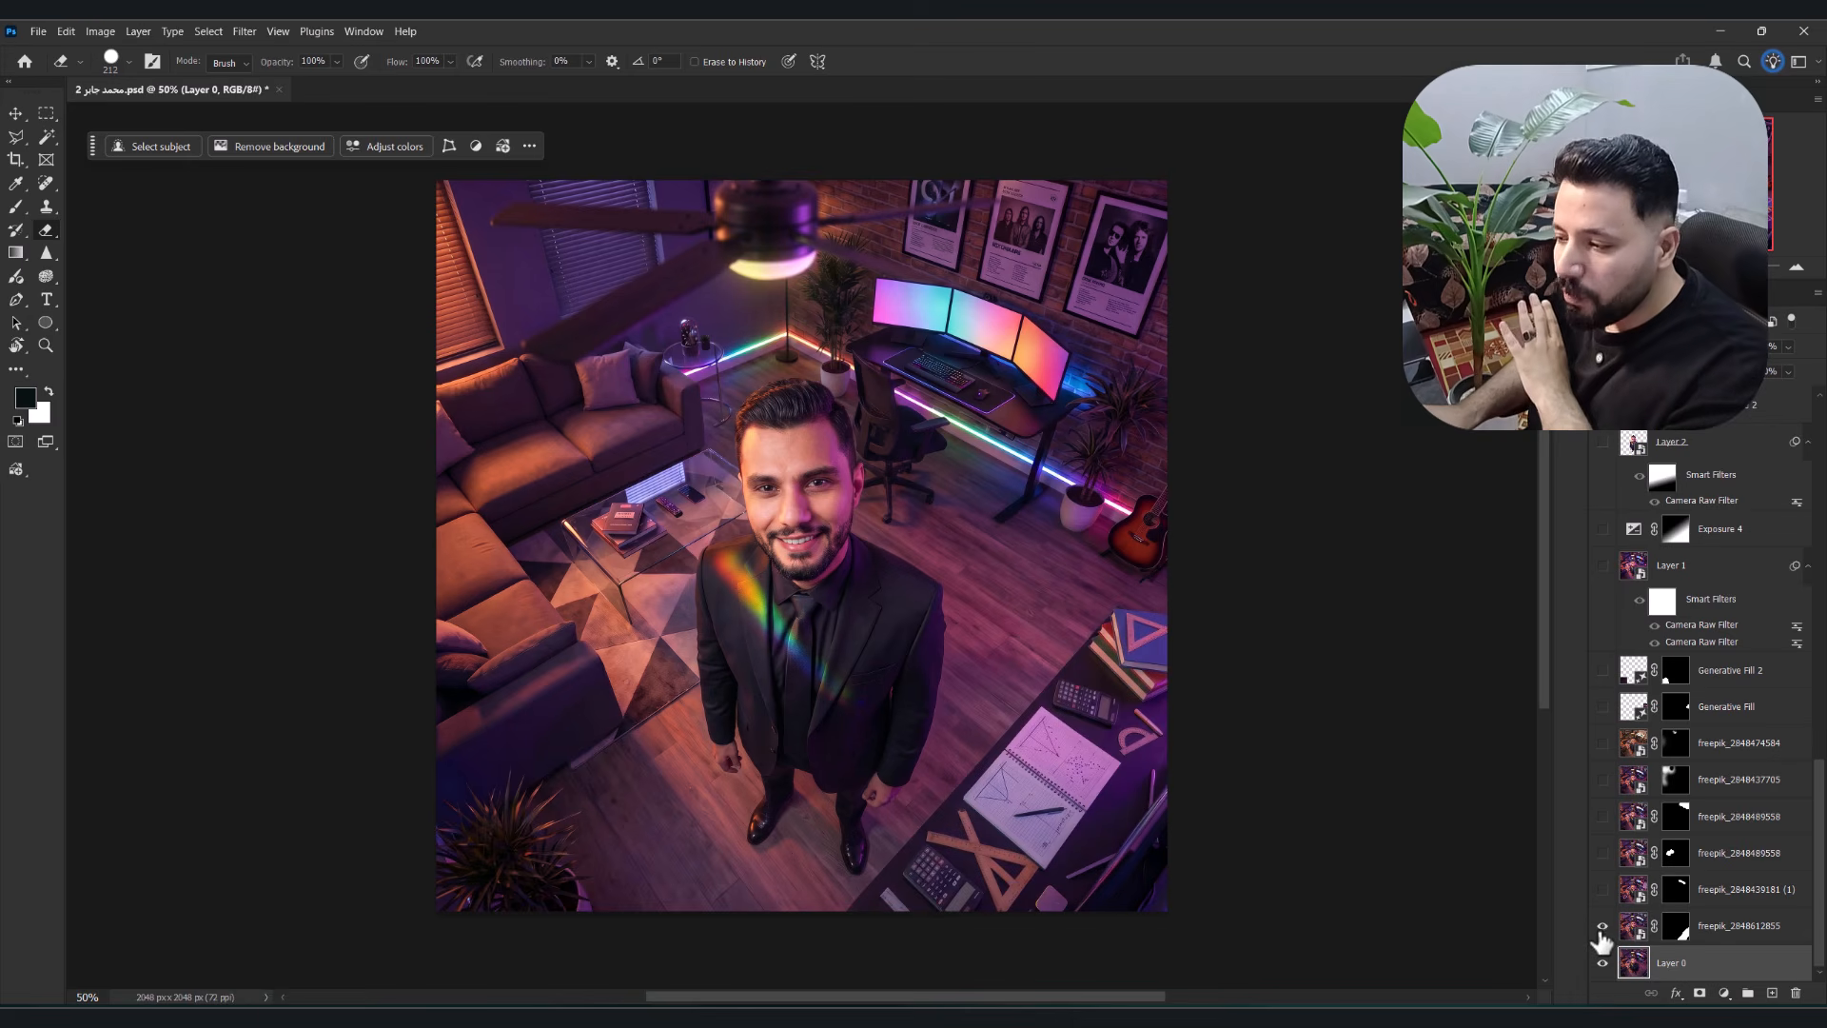
pyautogui.click(1602, 888)
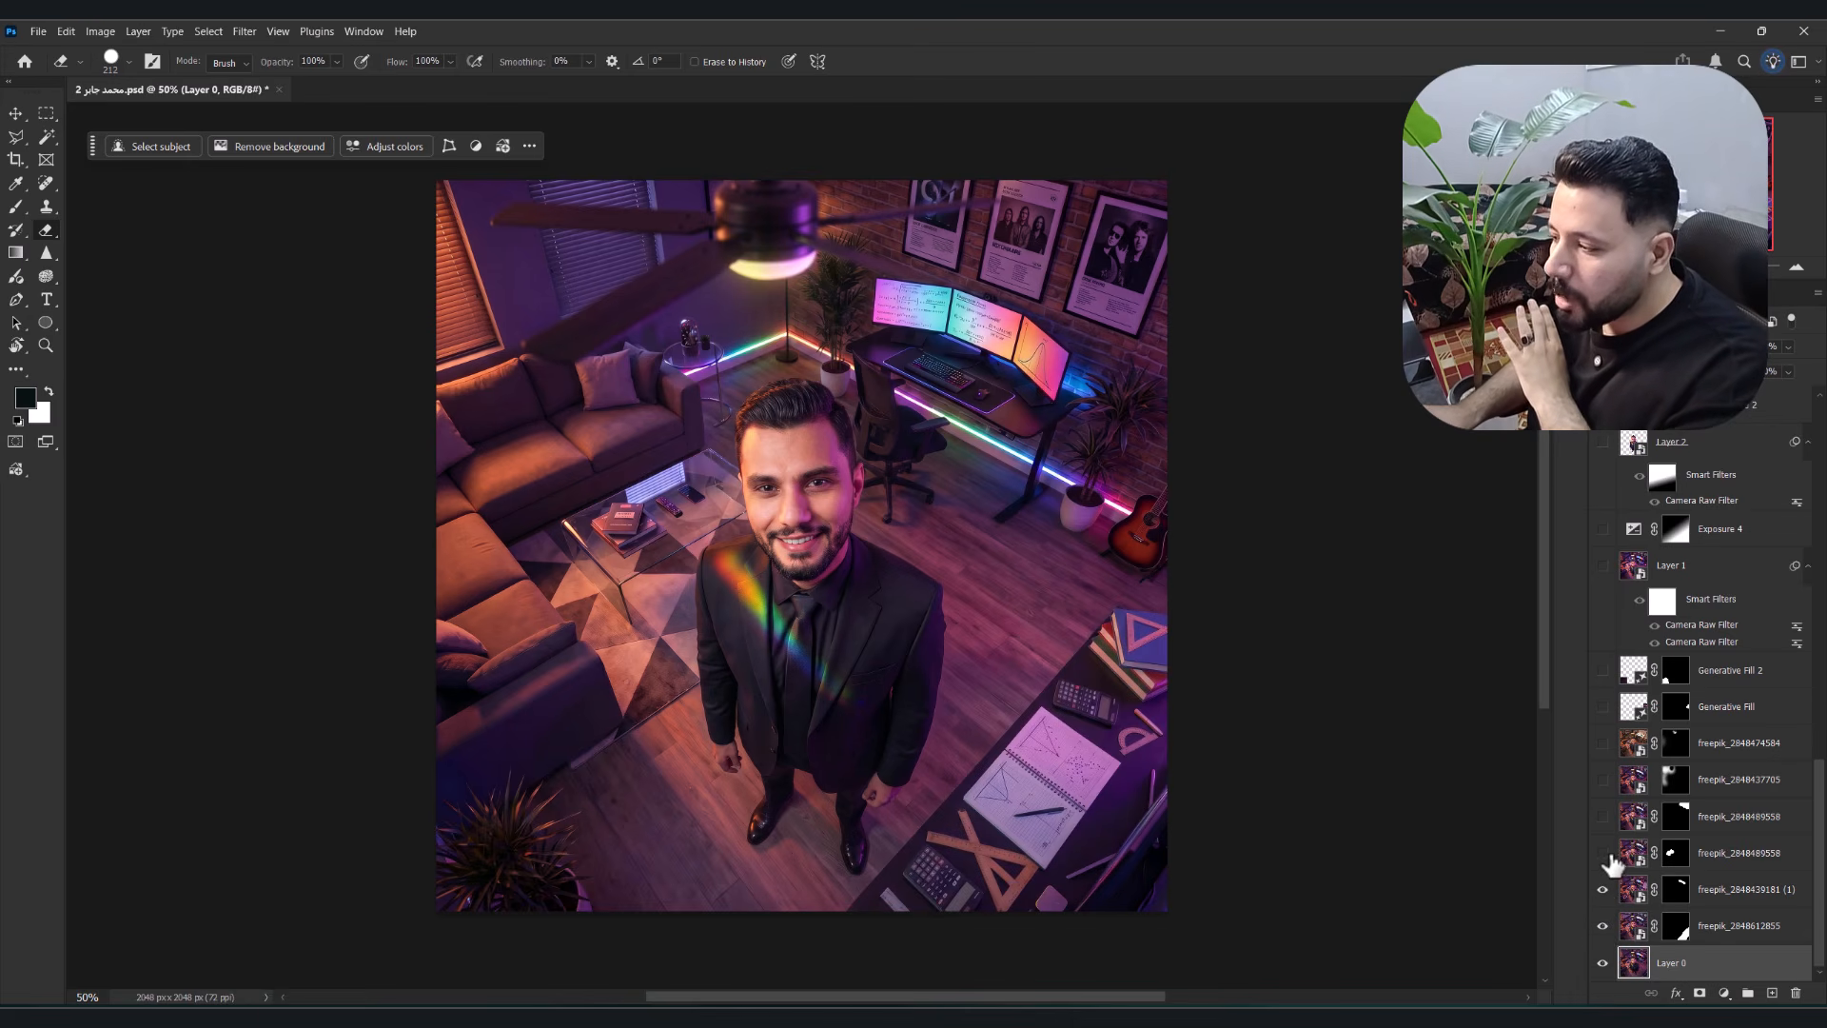
pyautogui.click(1604, 853)
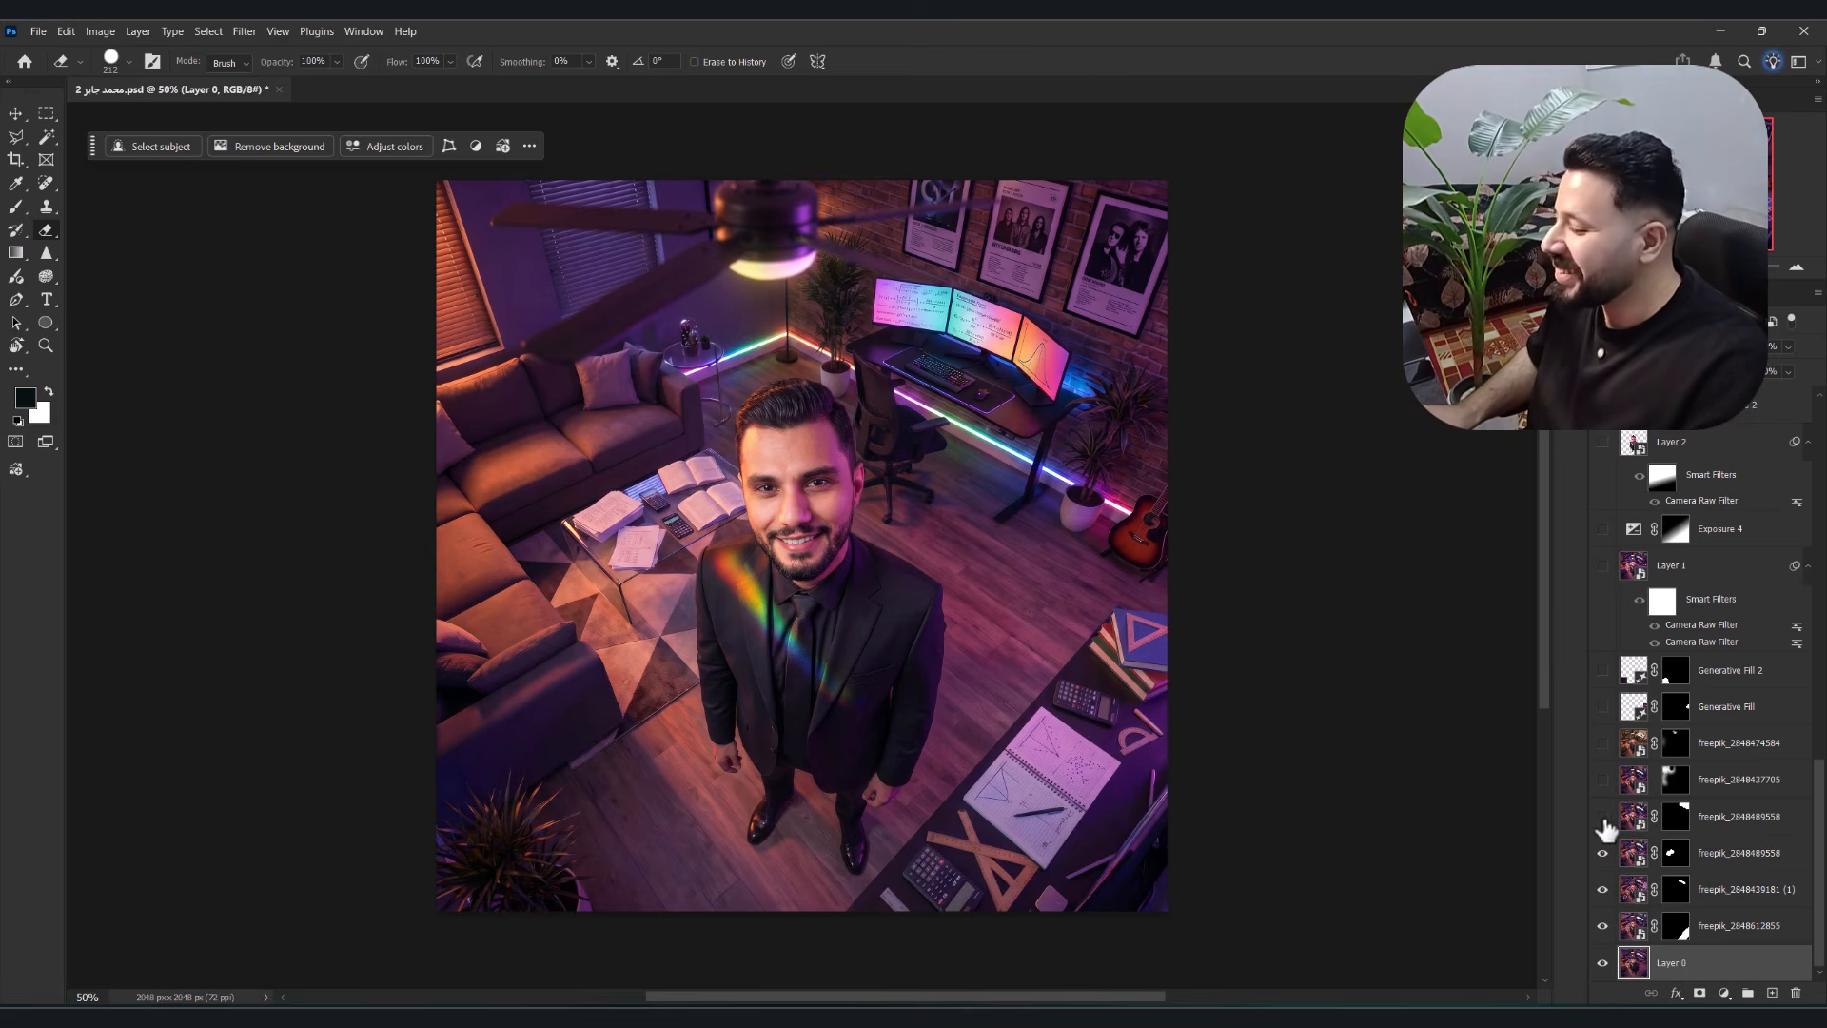
pyautogui.click(1603, 817)
pyautogui.click(1635, 818)
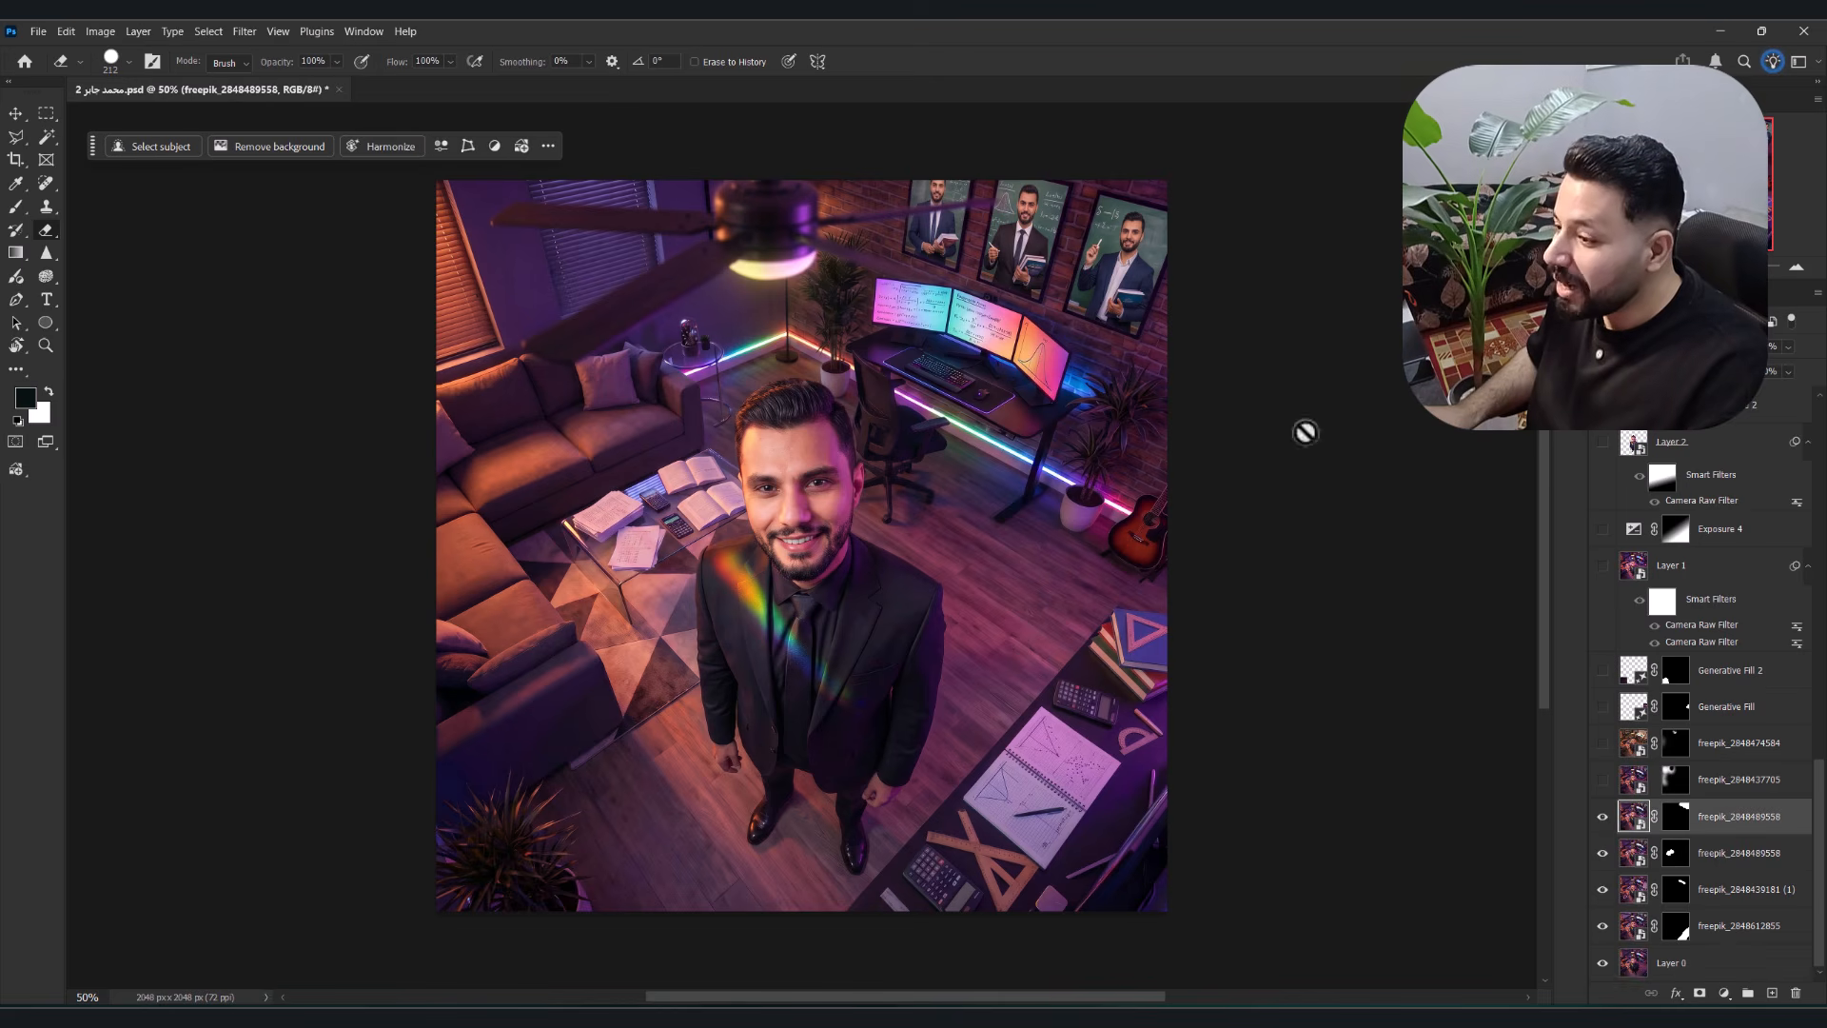
pyautogui.click(1603, 780)
pyautogui.click(1637, 782)
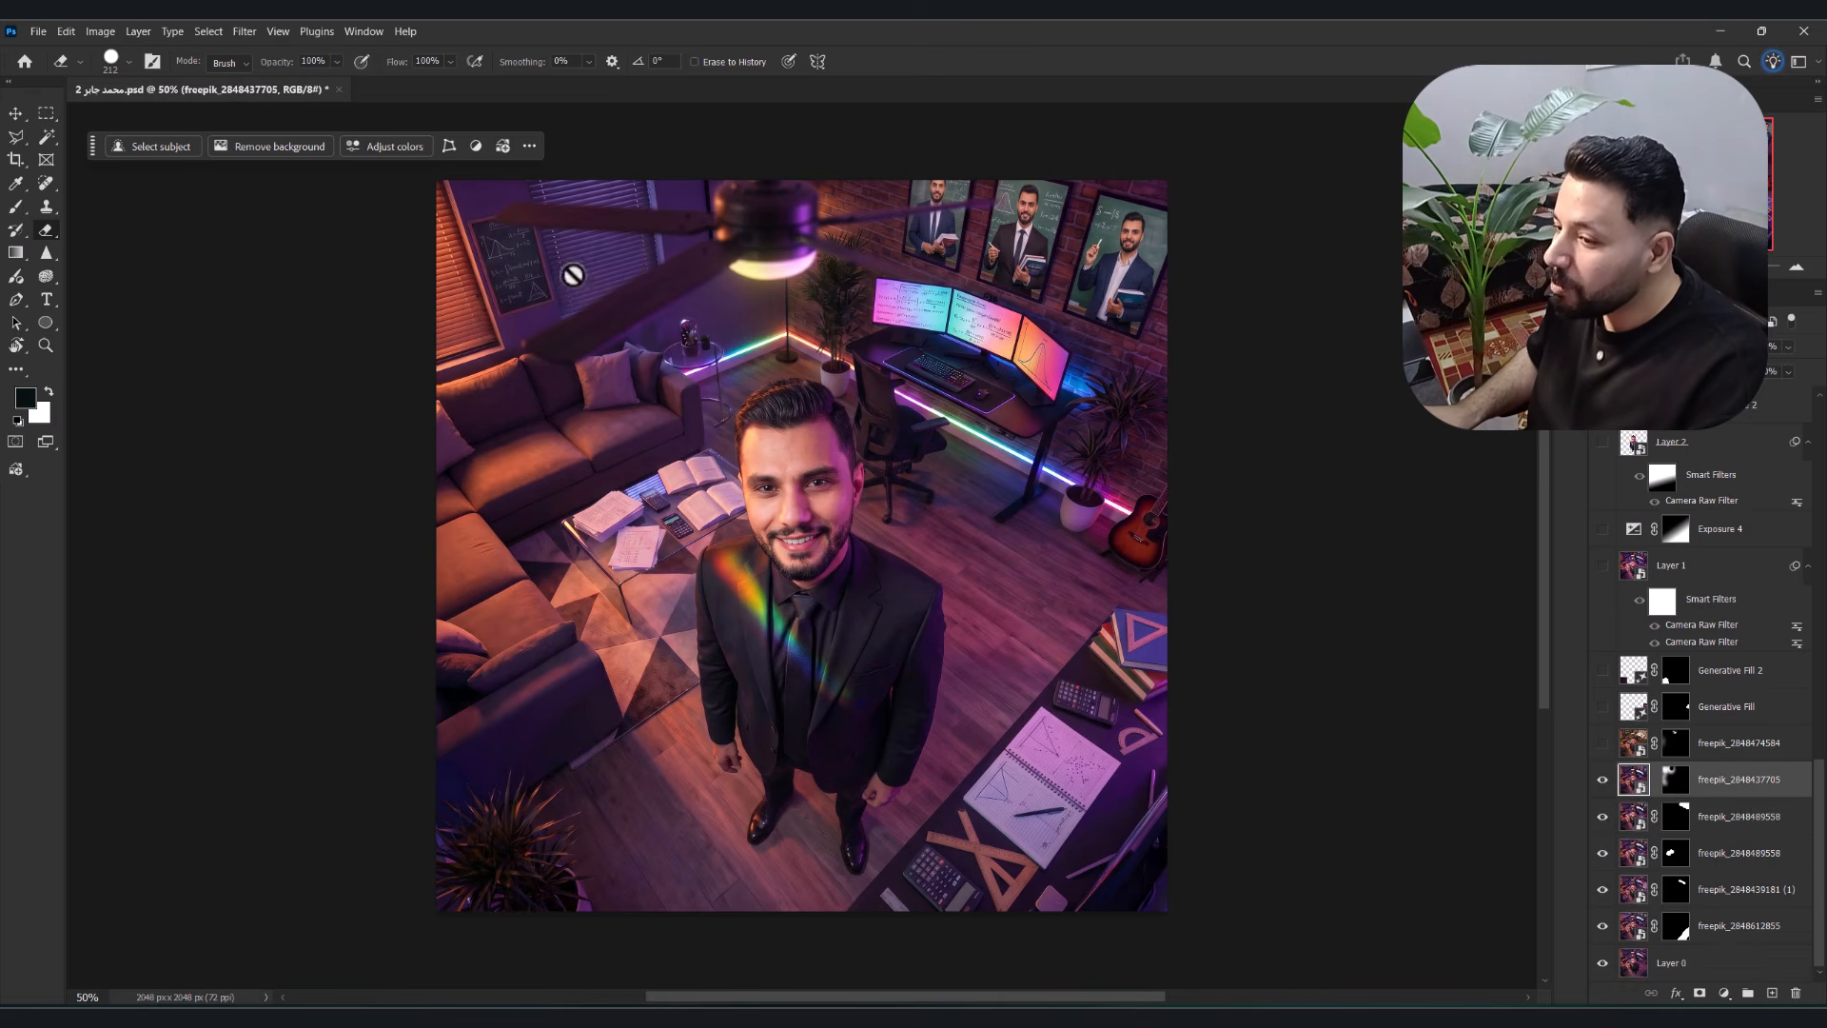
pyautogui.click(1602, 742)
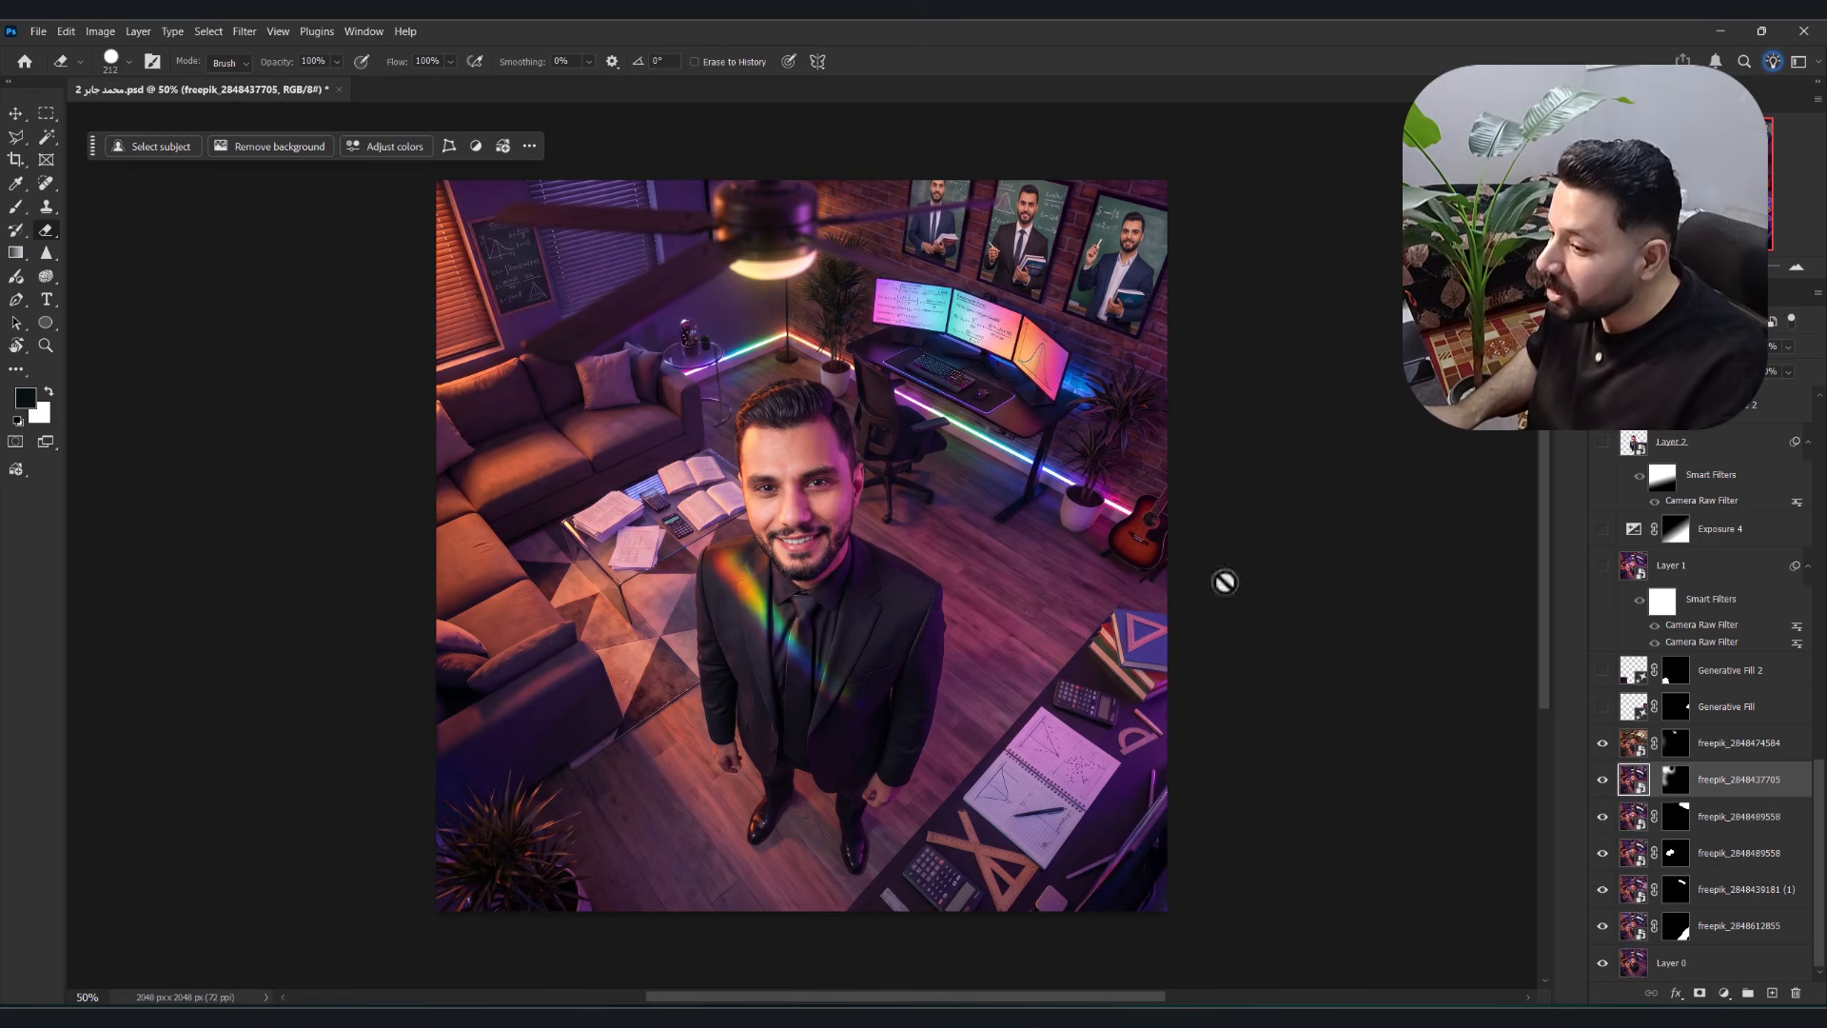
# - Group the six masked freepik variation layers and compare the group off and on against the base image
pyautogui.click(1727, 744)
pyautogui.keyDown('shift'); pyautogui.click(1727, 928); pyautogui.keyUp('shift')
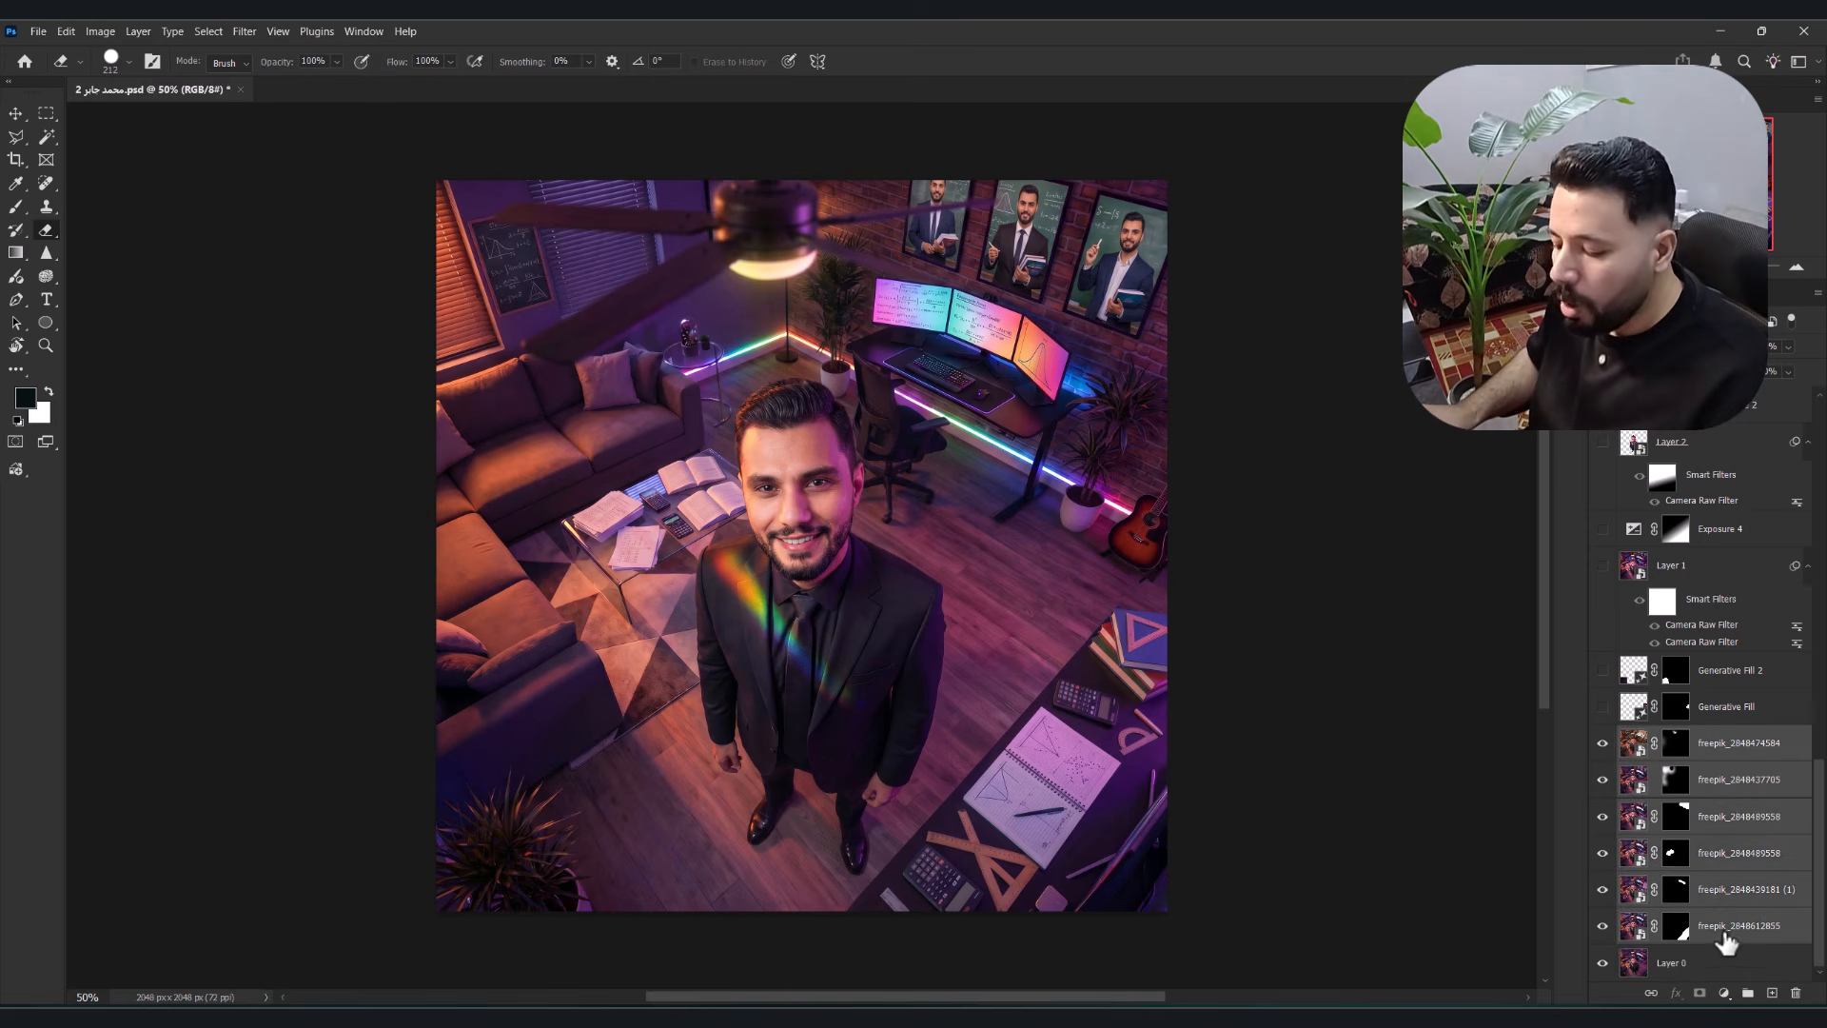
pyautogui.hotkey('ctrl', 'g')
pyautogui.click(1603, 935)
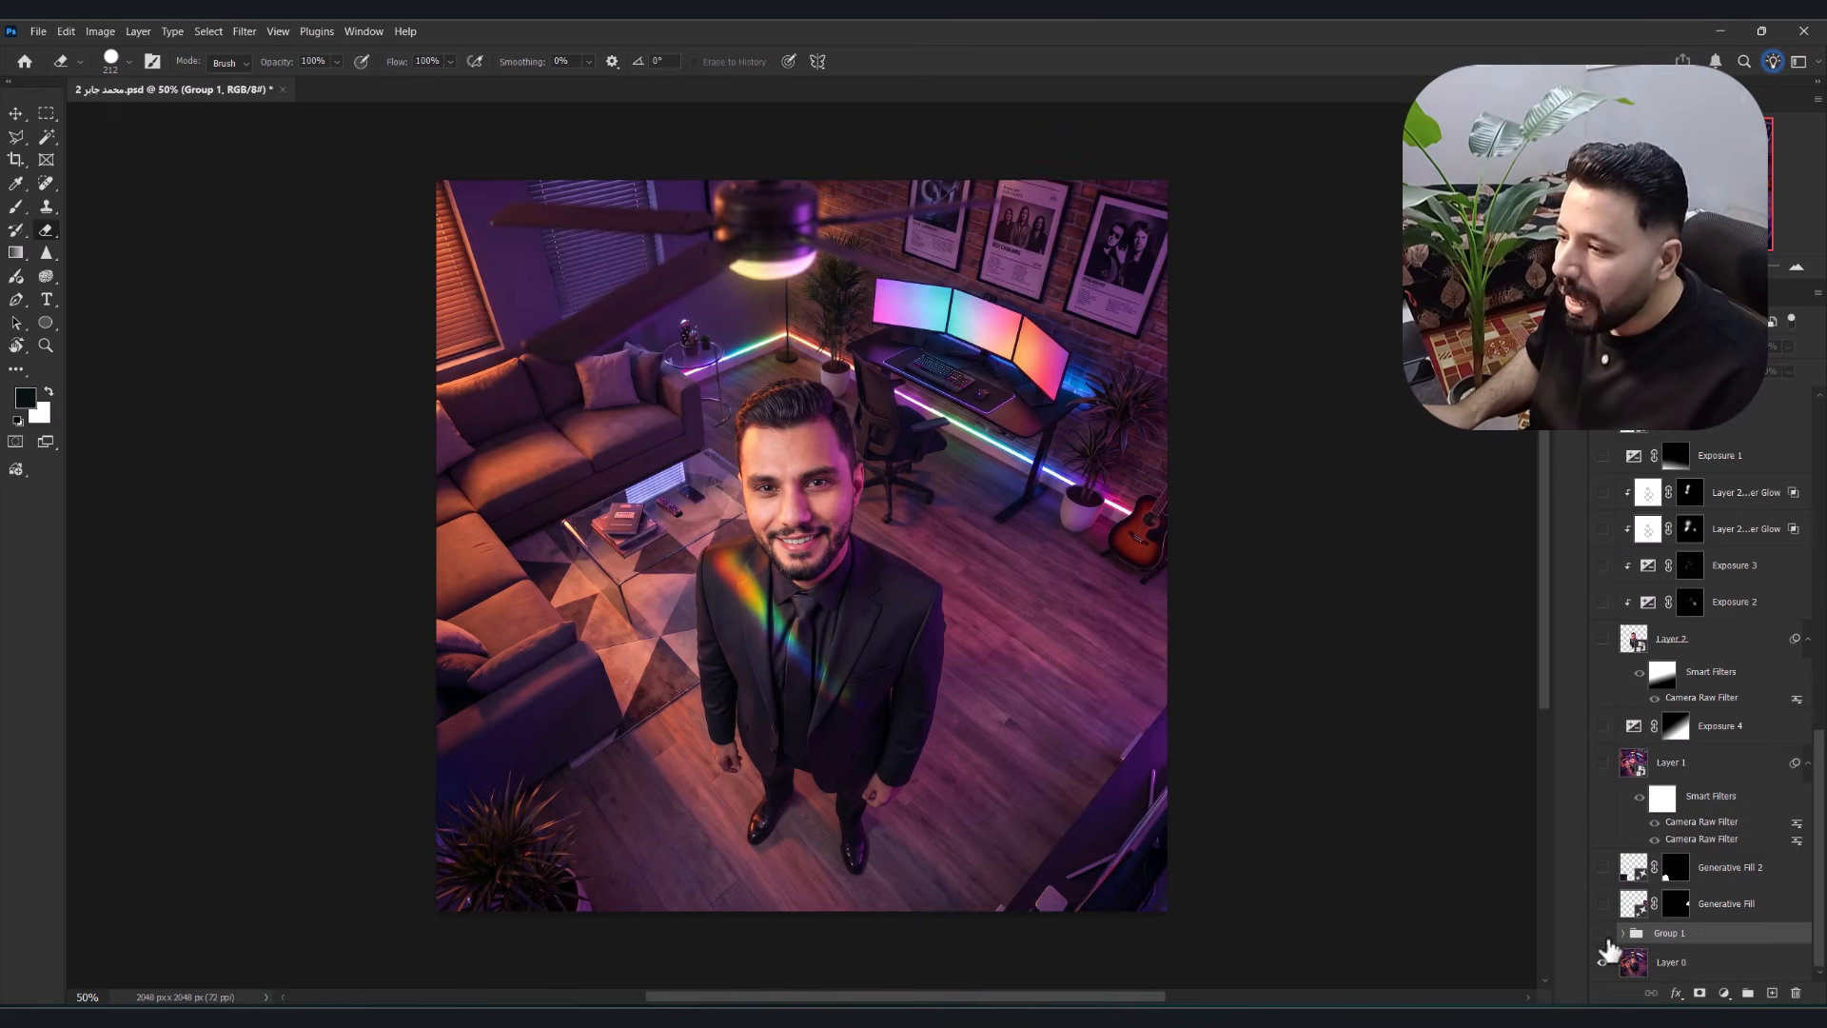
pyautogui.click(1603, 935)
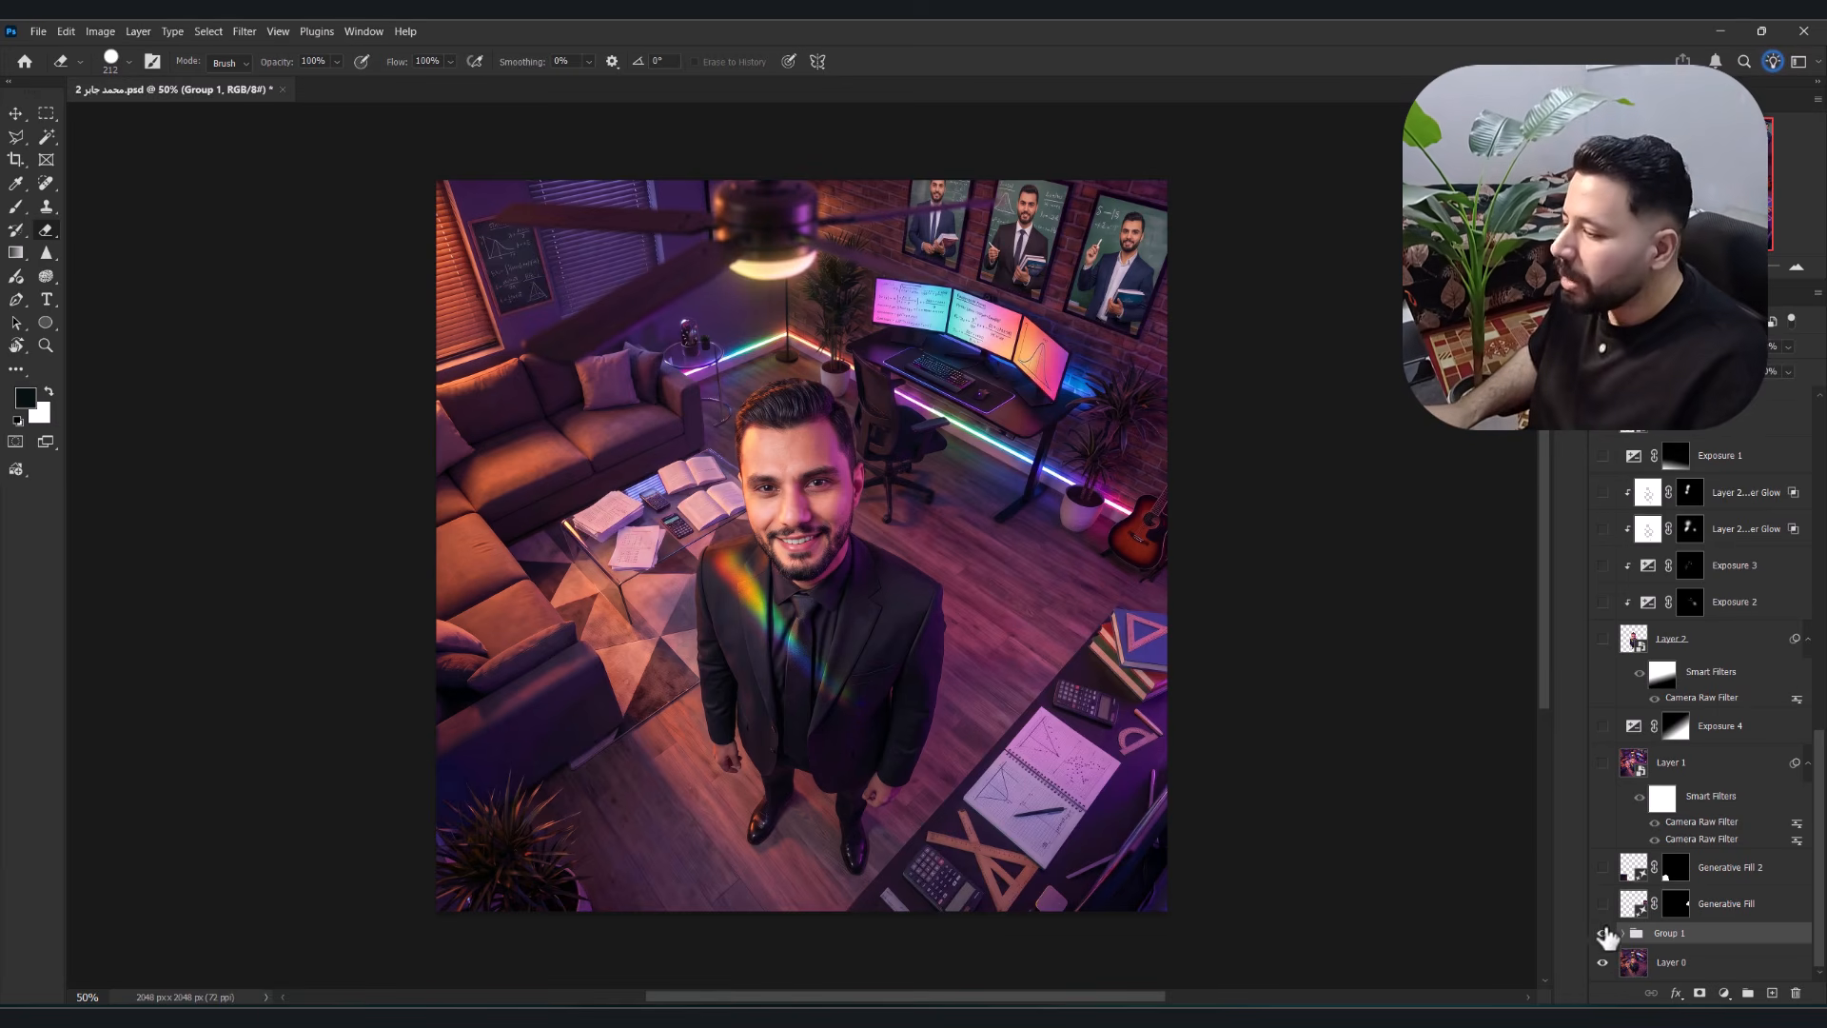
# - Turn on the Generative Fill and Generative Fill 2 layers to remove the guitar and the foreground plant
pyautogui.click(1603, 906)
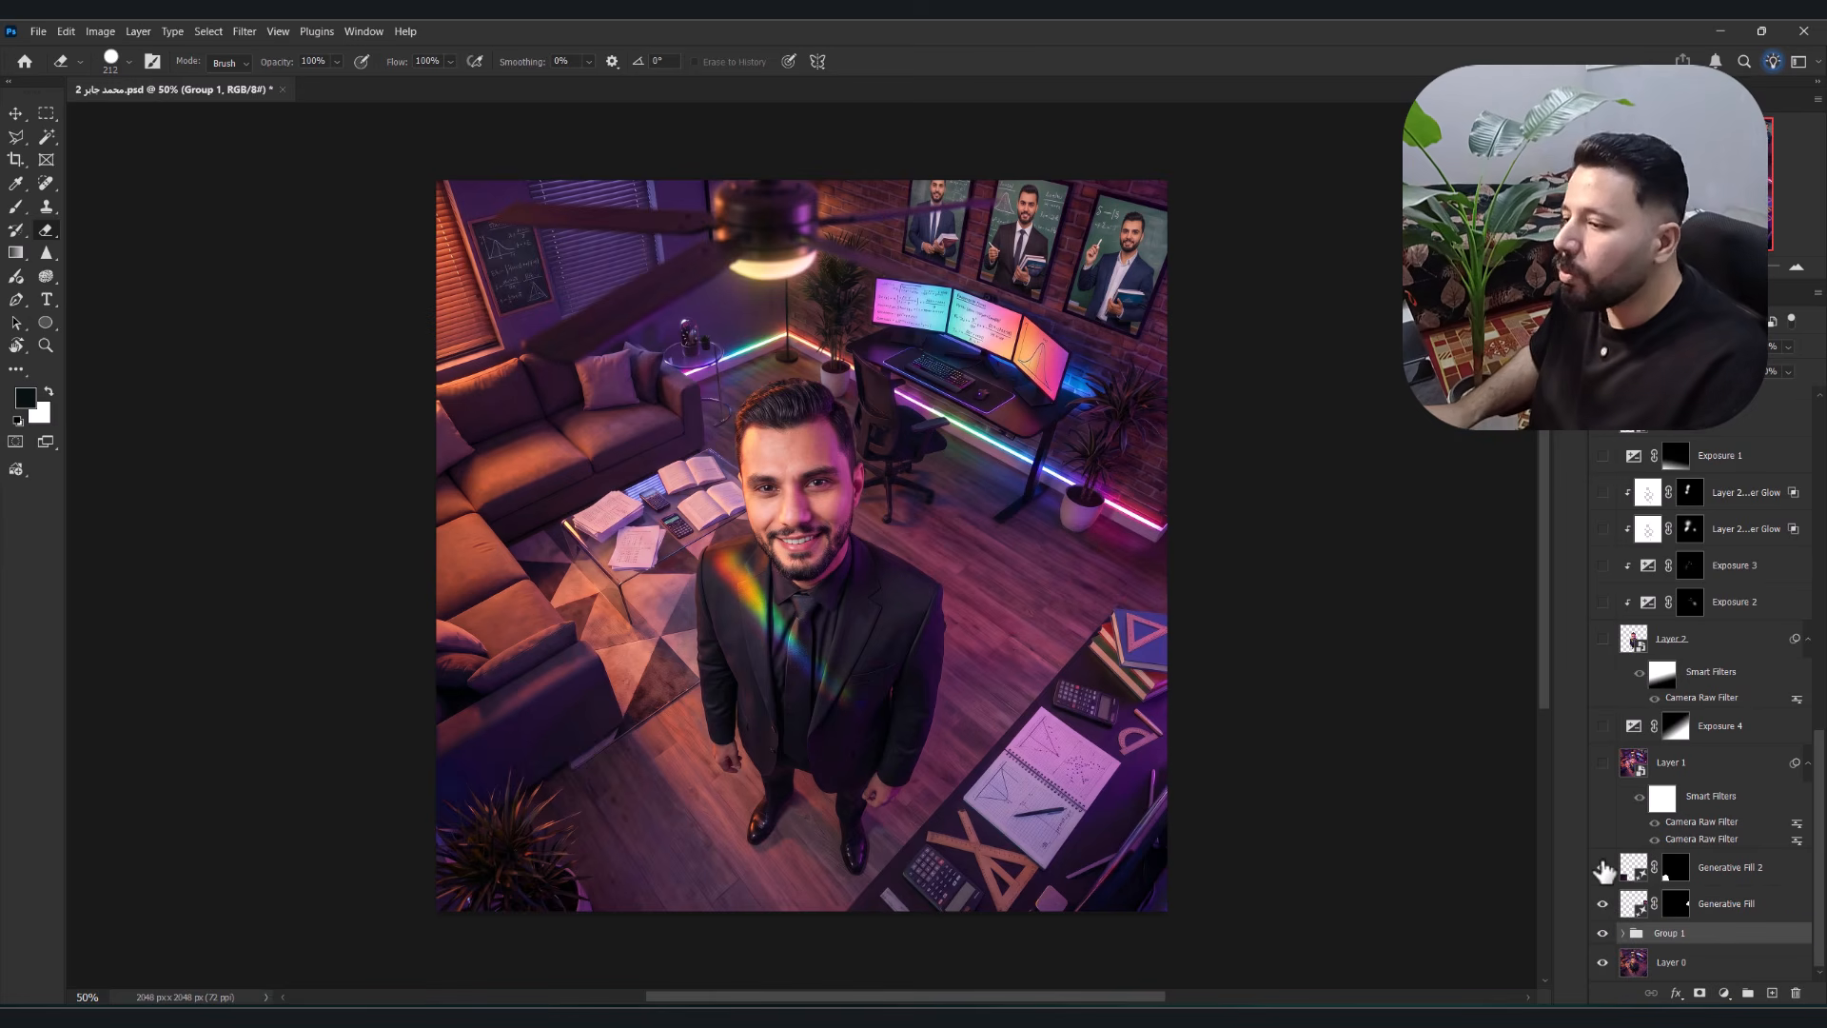
pyautogui.click(1604, 868)
pyautogui.click(1603, 868)
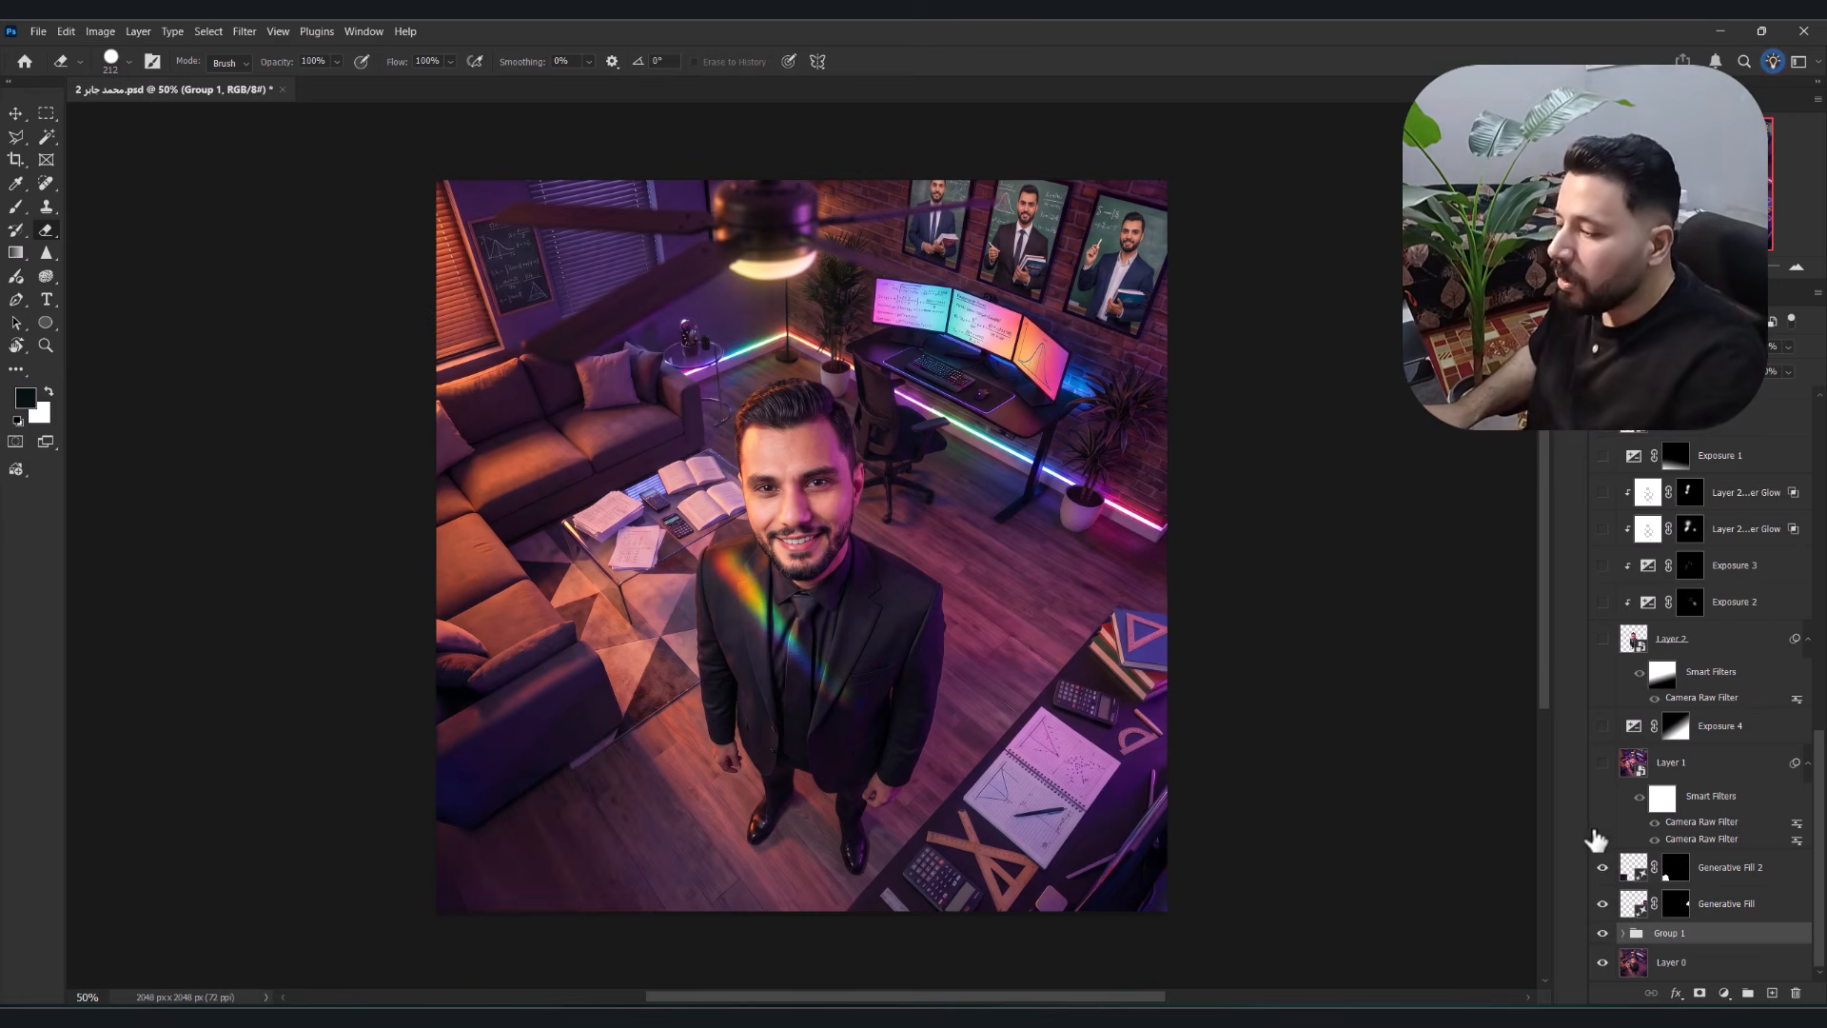
# - Move both Generative Fill layers into Group 1 and compare the group off and on against the base image
pyautogui.click(1727, 904)
pyautogui.doubleClick(1725, 903)
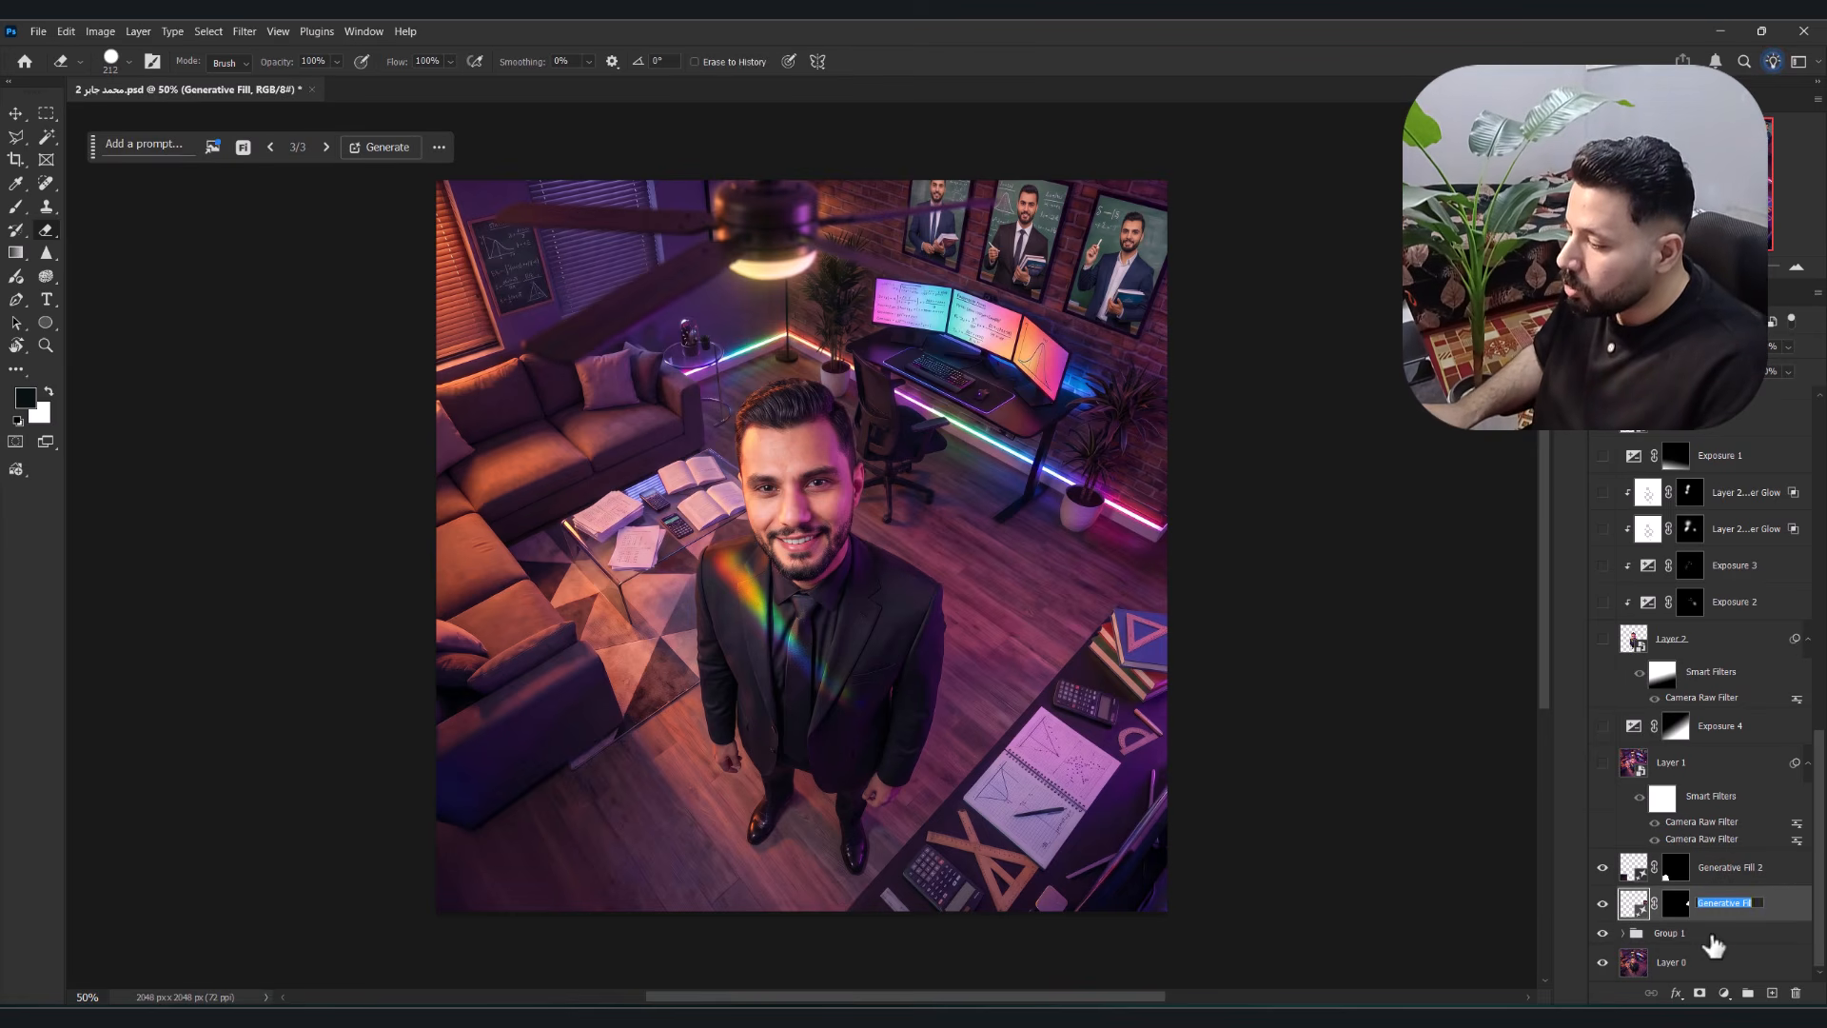
pyautogui.keyDown('shift'); pyautogui.click(1775, 880); pyautogui.keyUp('shift')
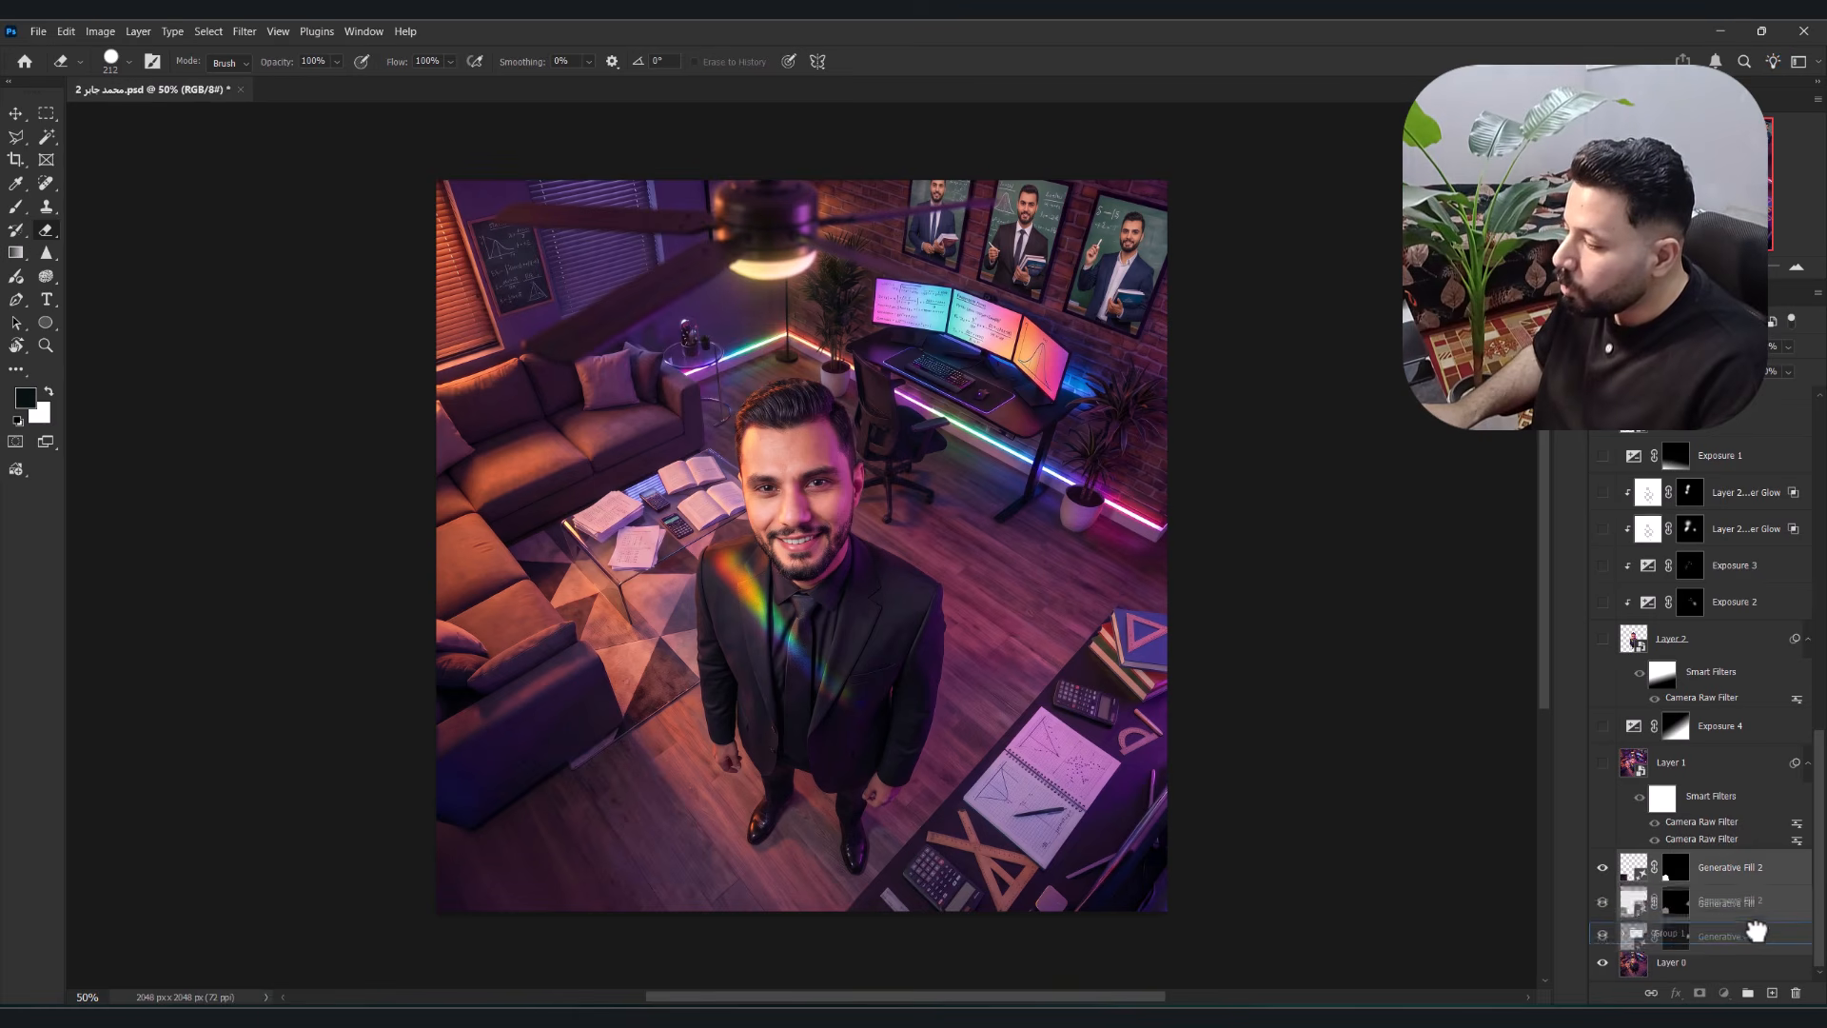
pyautogui.moveTo(1751, 935); pyautogui.dragTo(1684, 940)
pyautogui.click(1602, 934)
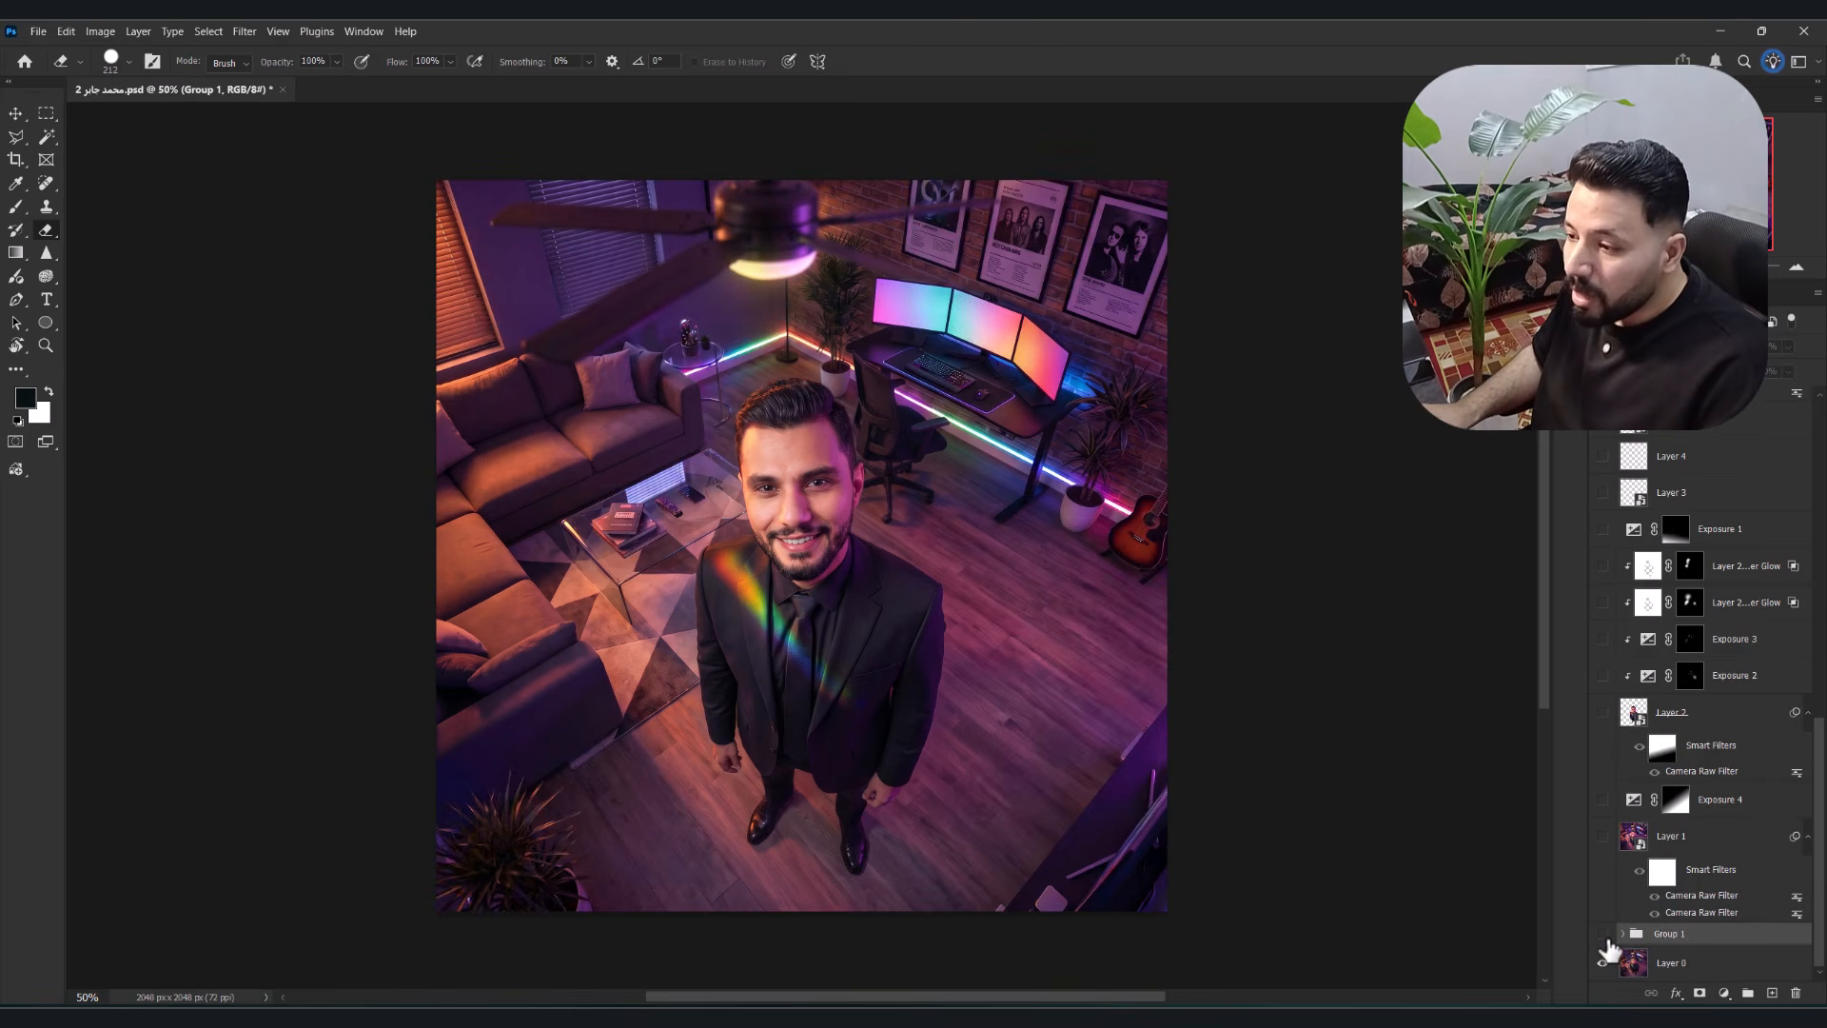
pyautogui.click(1603, 936)
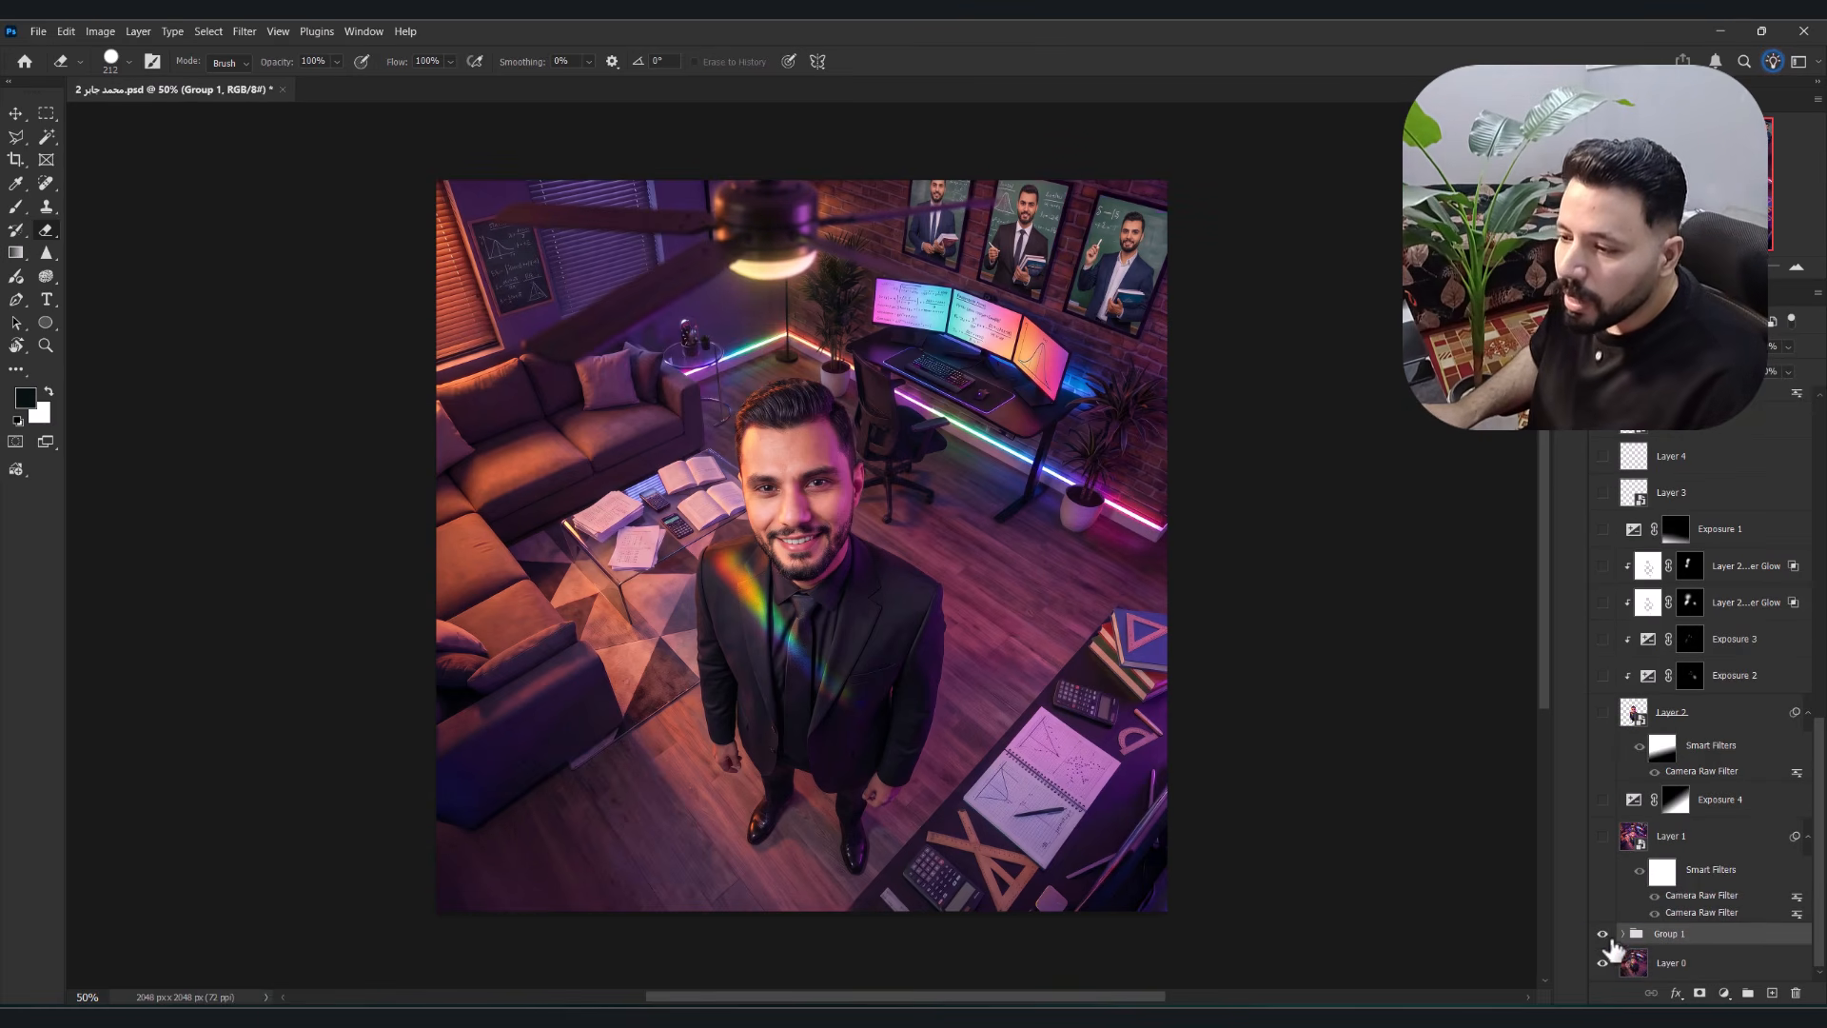
pyautogui.click(1603, 935)
pyautogui.click(1603, 935)
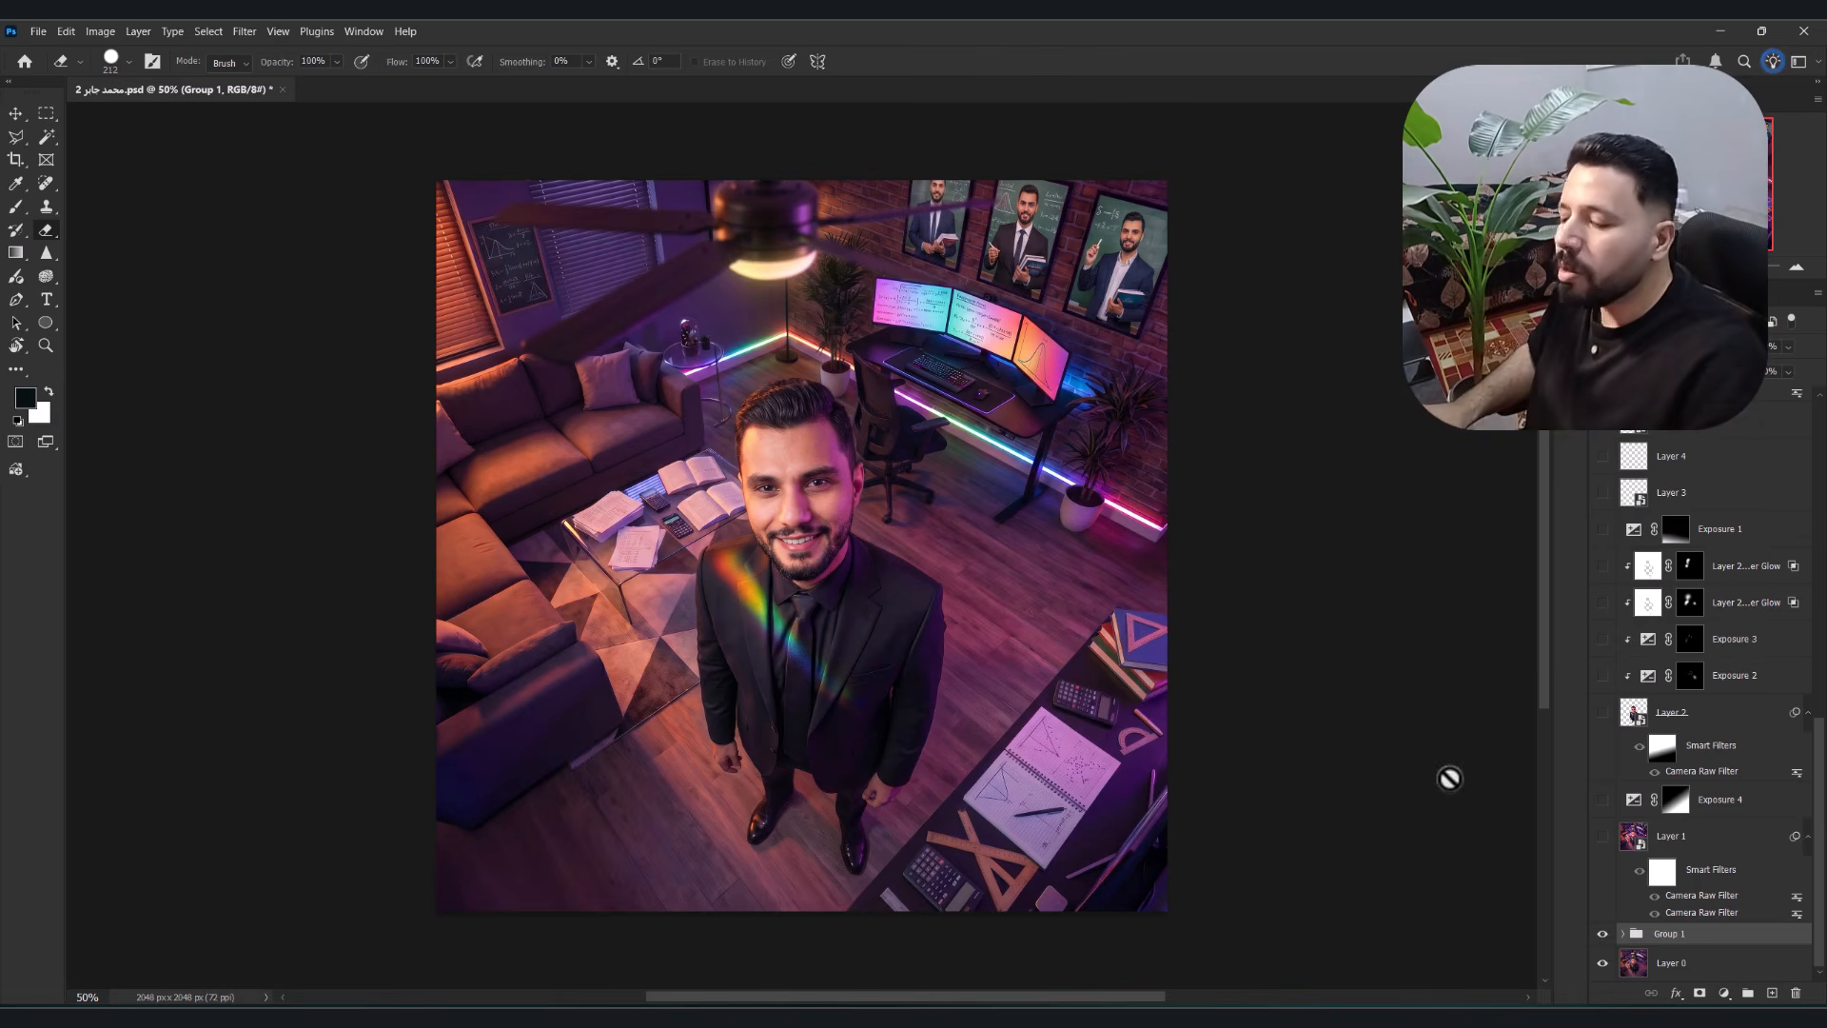
# - Show and select the Camera Raw-filtered Layer 1 above Group 1, and check it off and on
pyautogui.click(1603, 837)
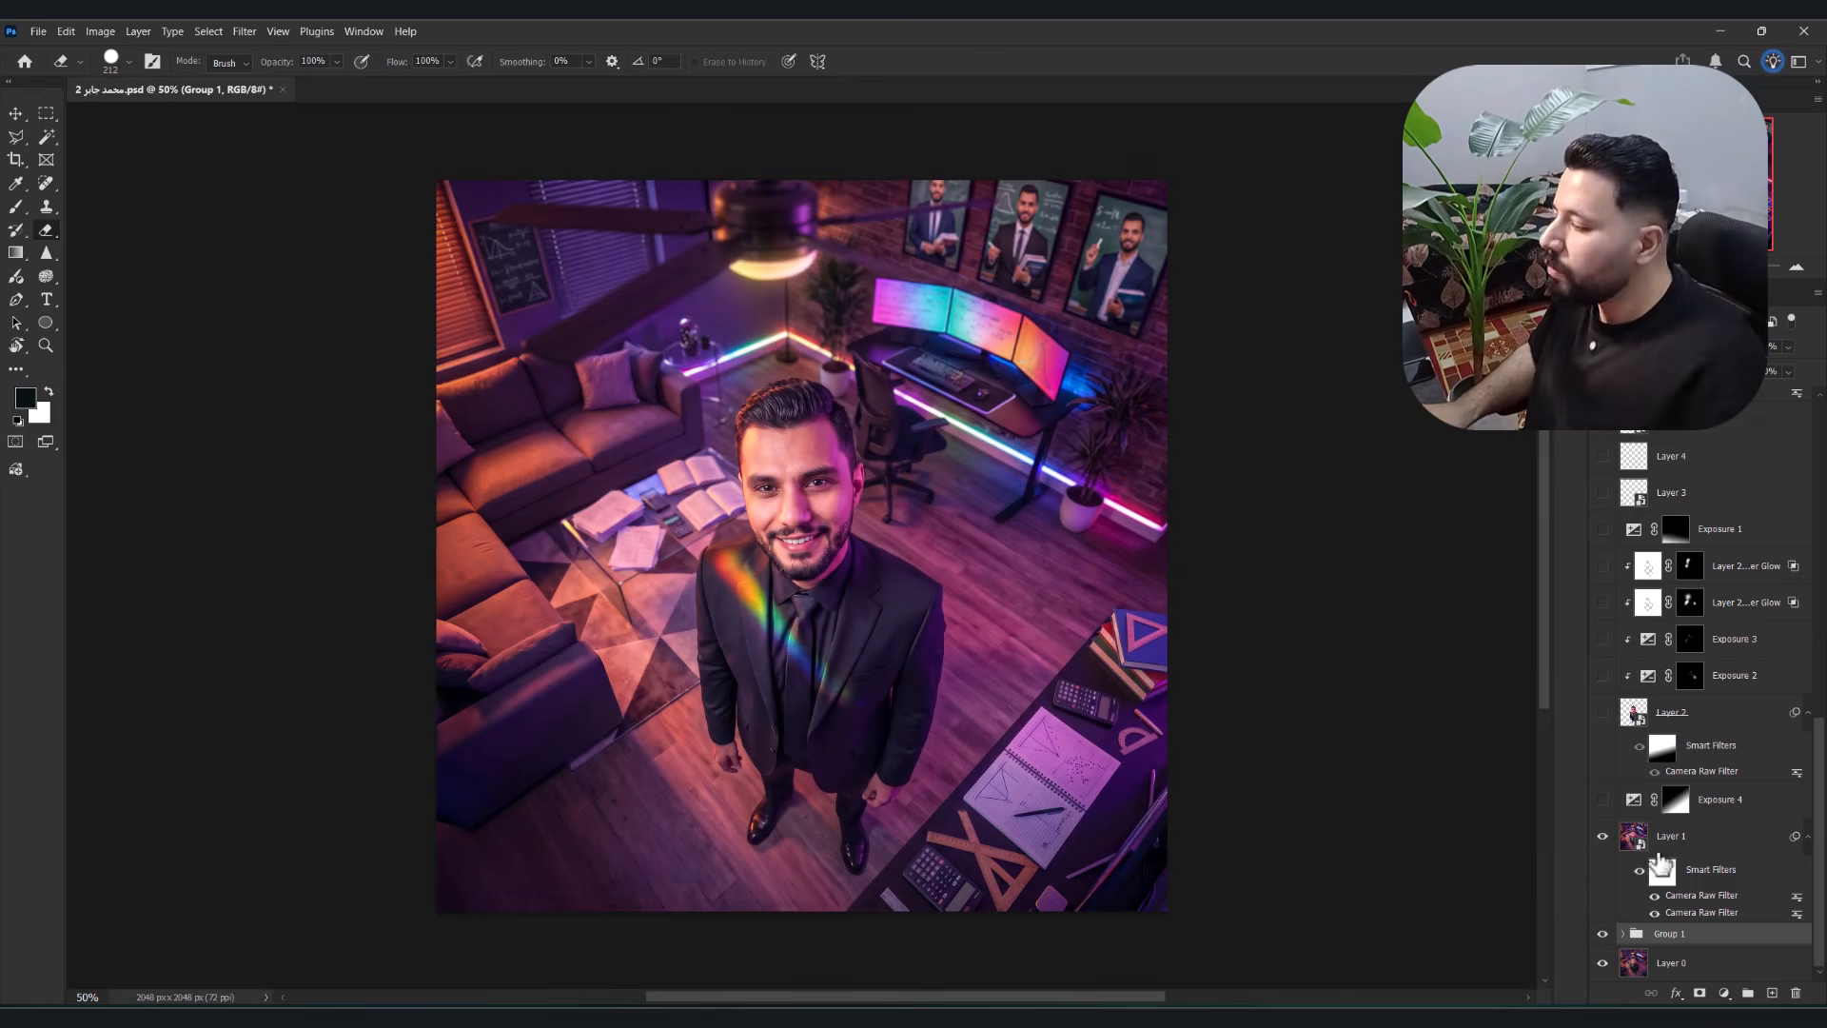
pyautogui.click(1641, 836)
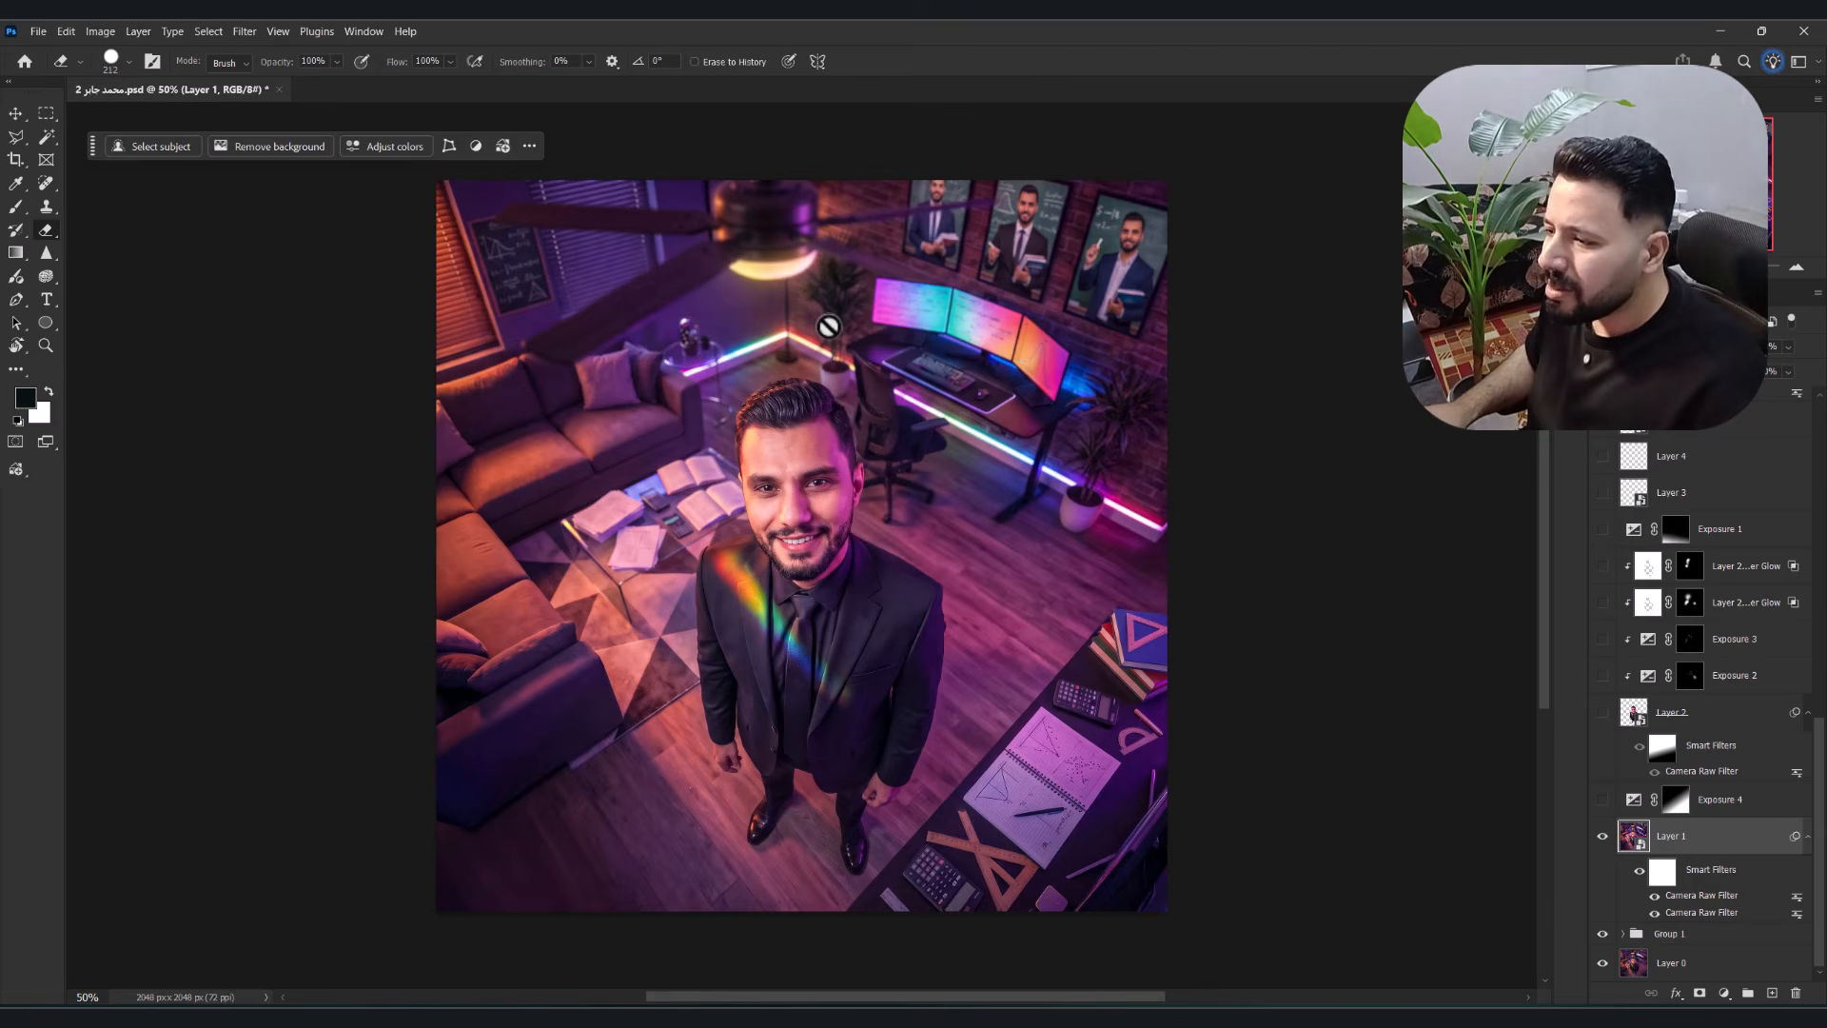
pyautogui.scroll(1, 829, 327)
pyautogui.click(1602, 838)
pyautogui.click(1602, 837)
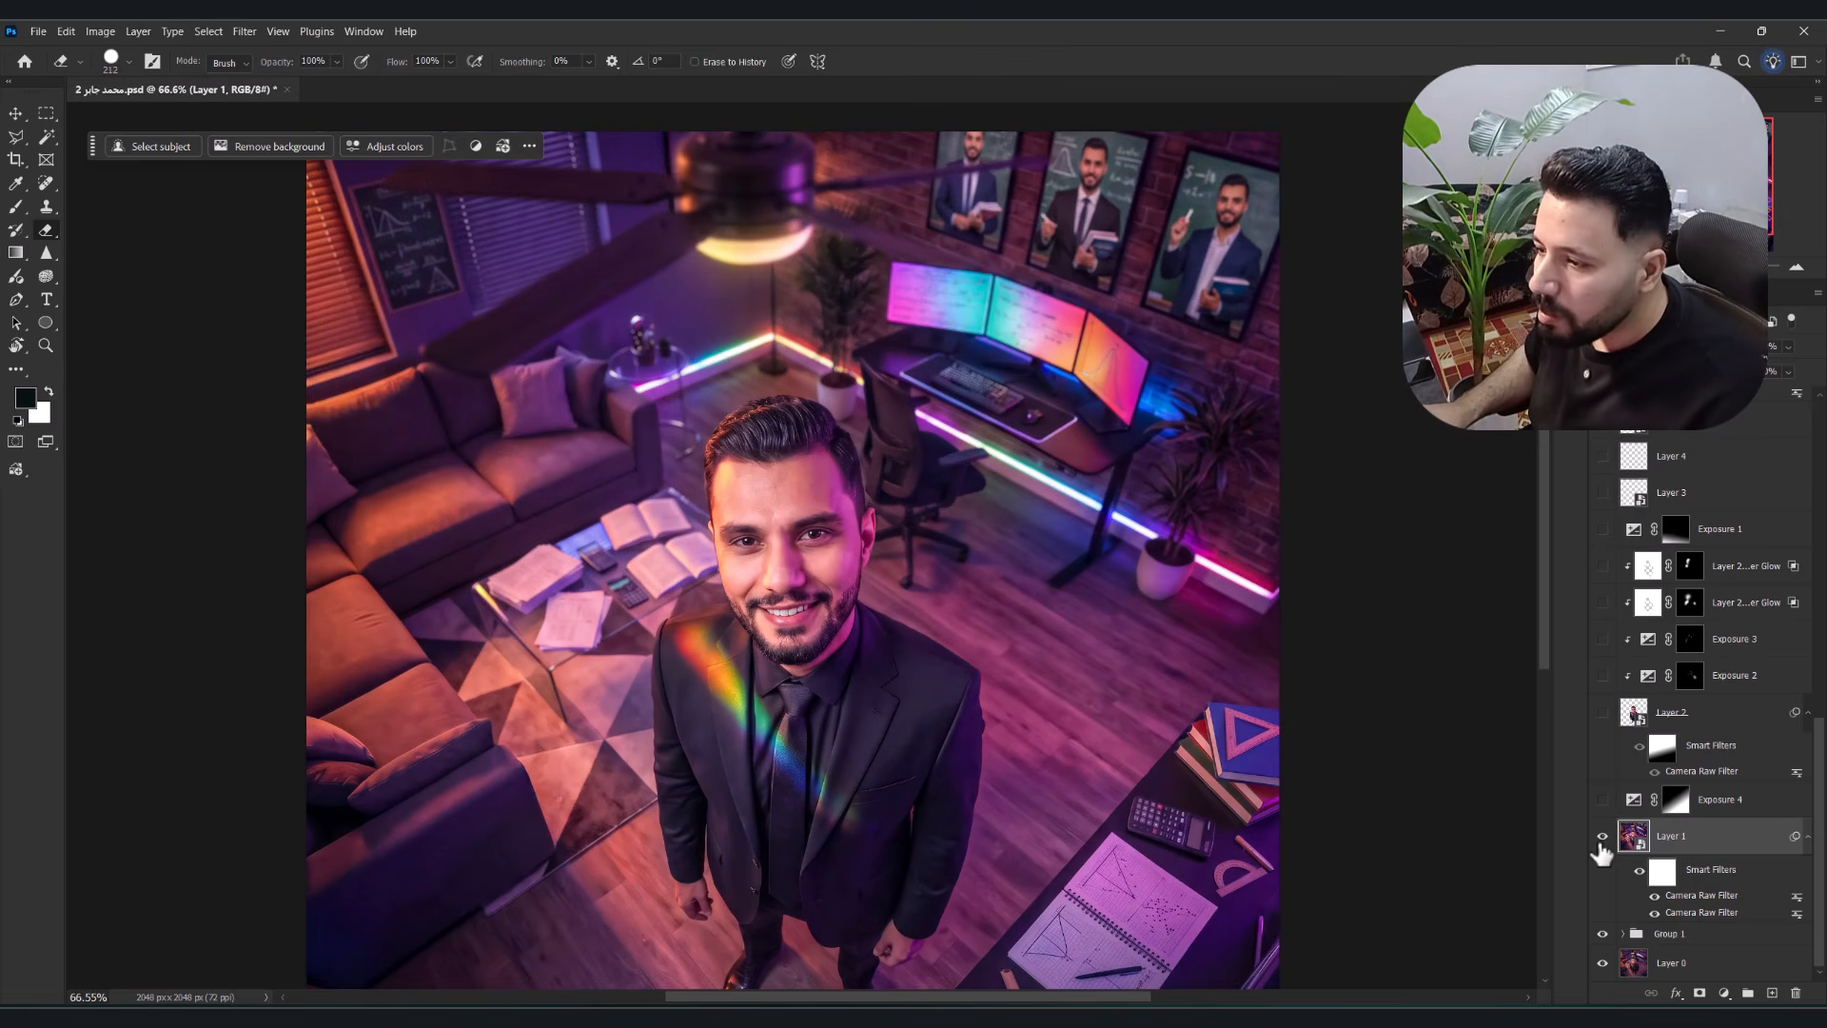
pyautogui.moveTo(785, 480); pyautogui.dragTo(928, 376)
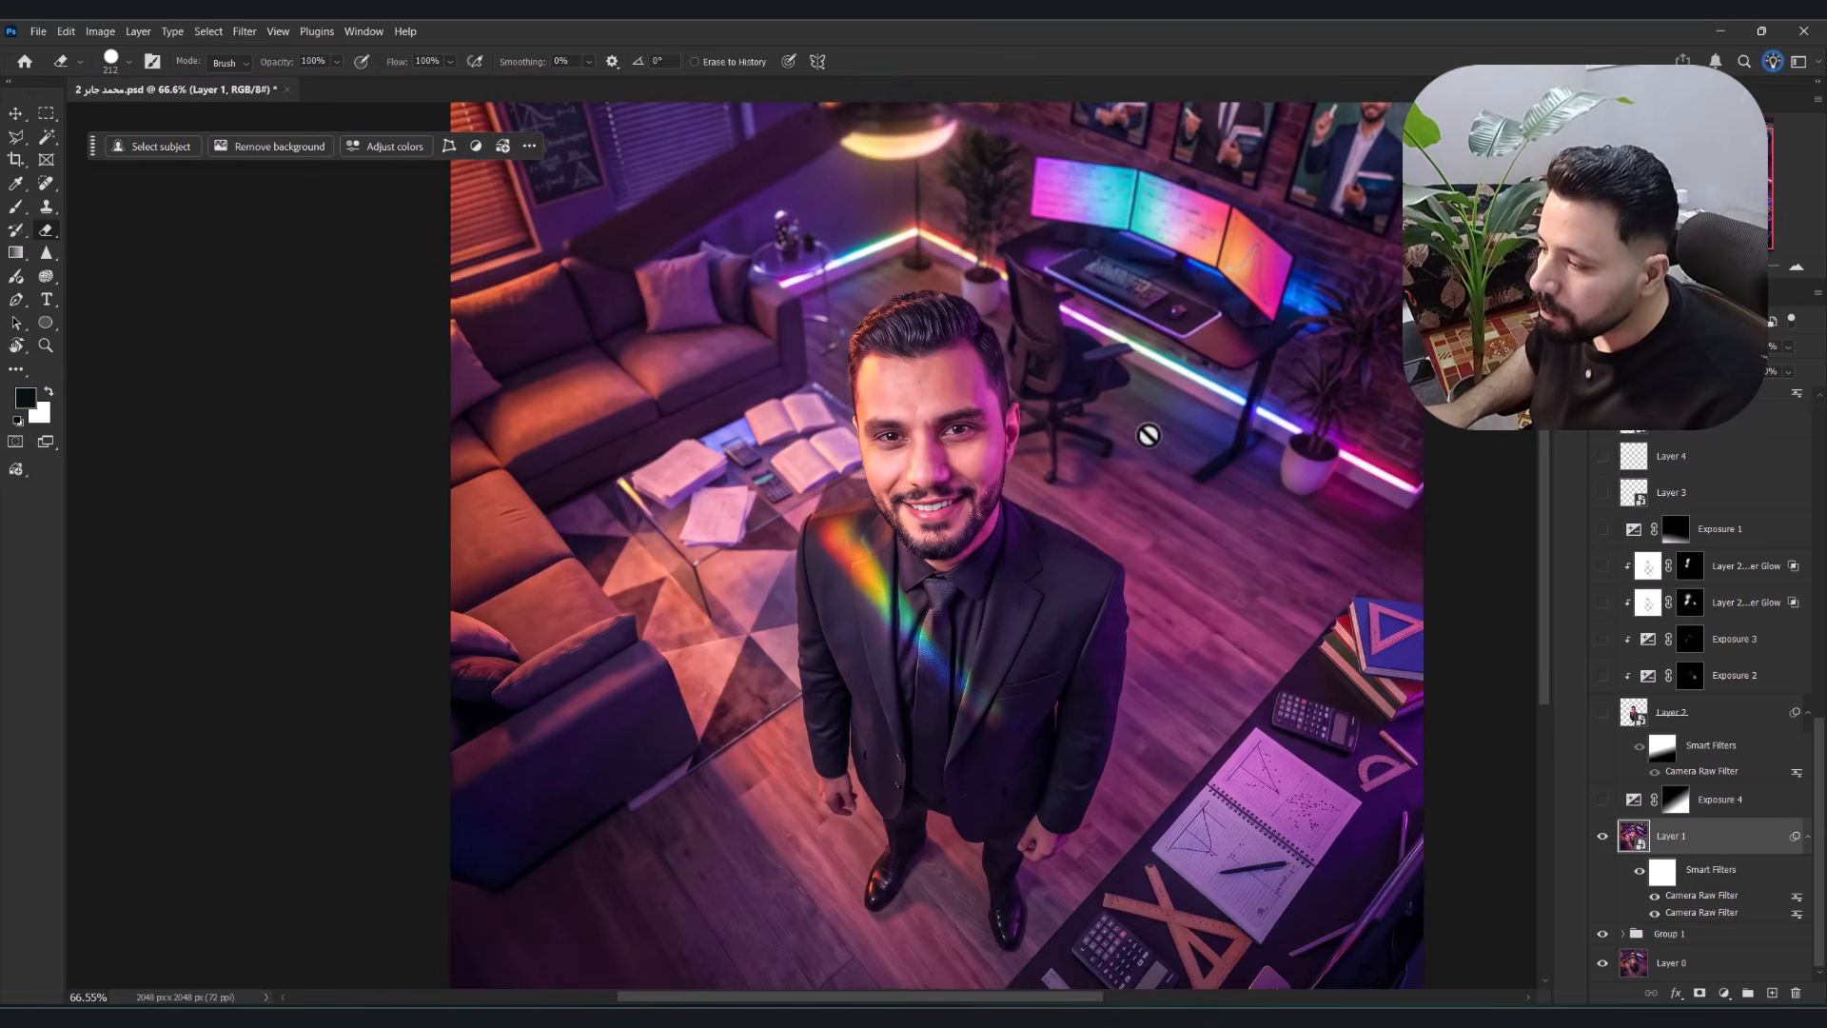
pyautogui.scroll(-1, 1149, 435)
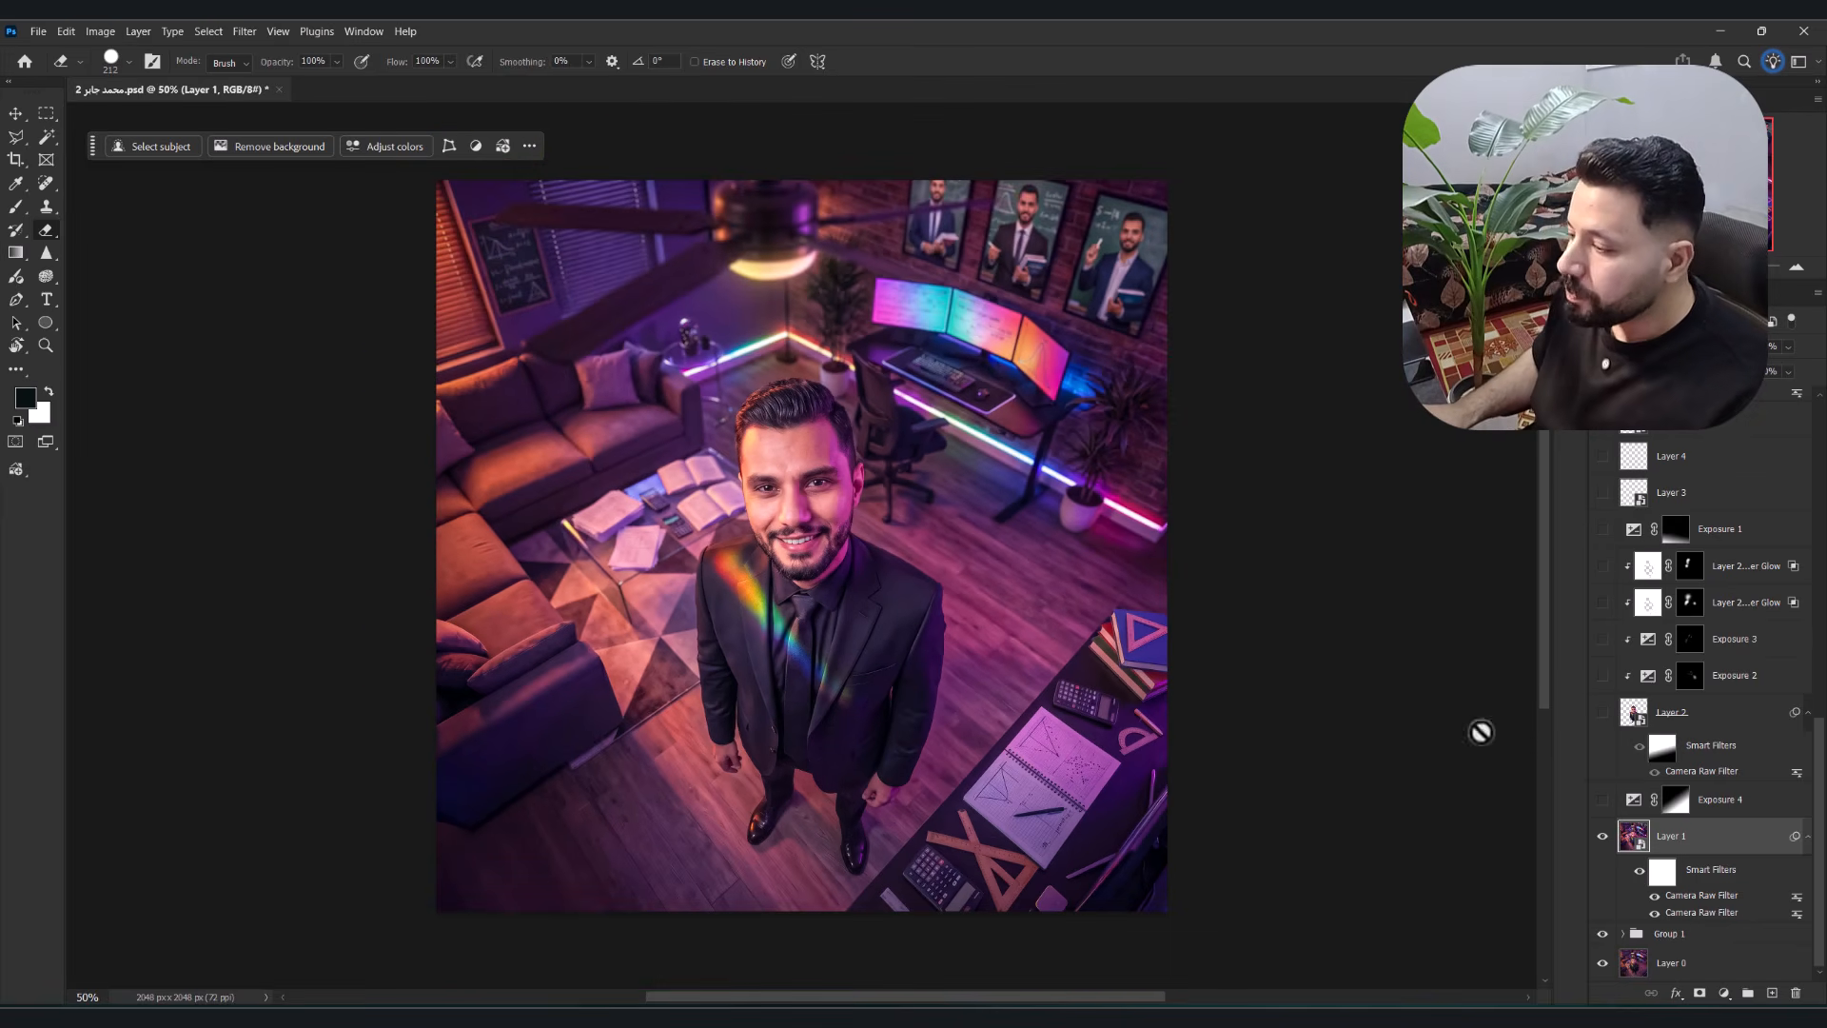
# - Compare Layer 1 off and on over the whole room and close up, examining the Camera Raw effect on the man, monitors and background
pyautogui.click(1603, 838)
pyautogui.click(1602, 837)
pyautogui.click(1602, 840)
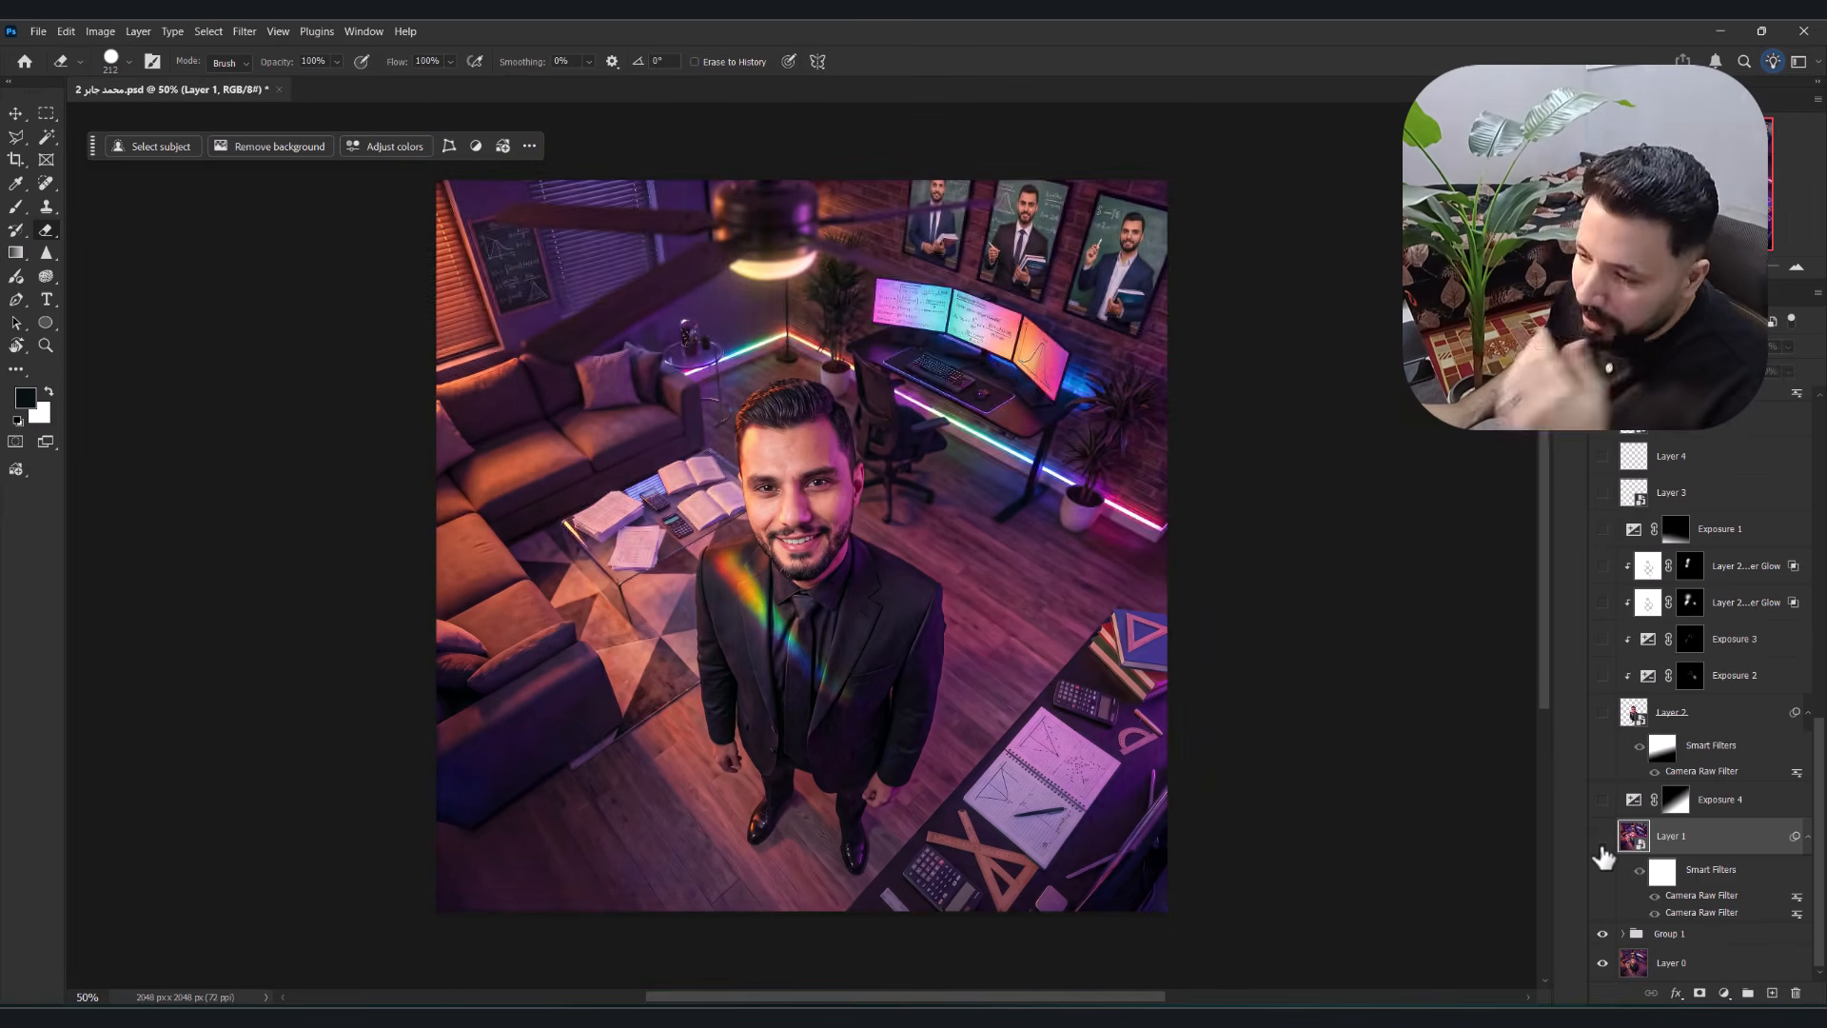
pyautogui.click(1603, 839)
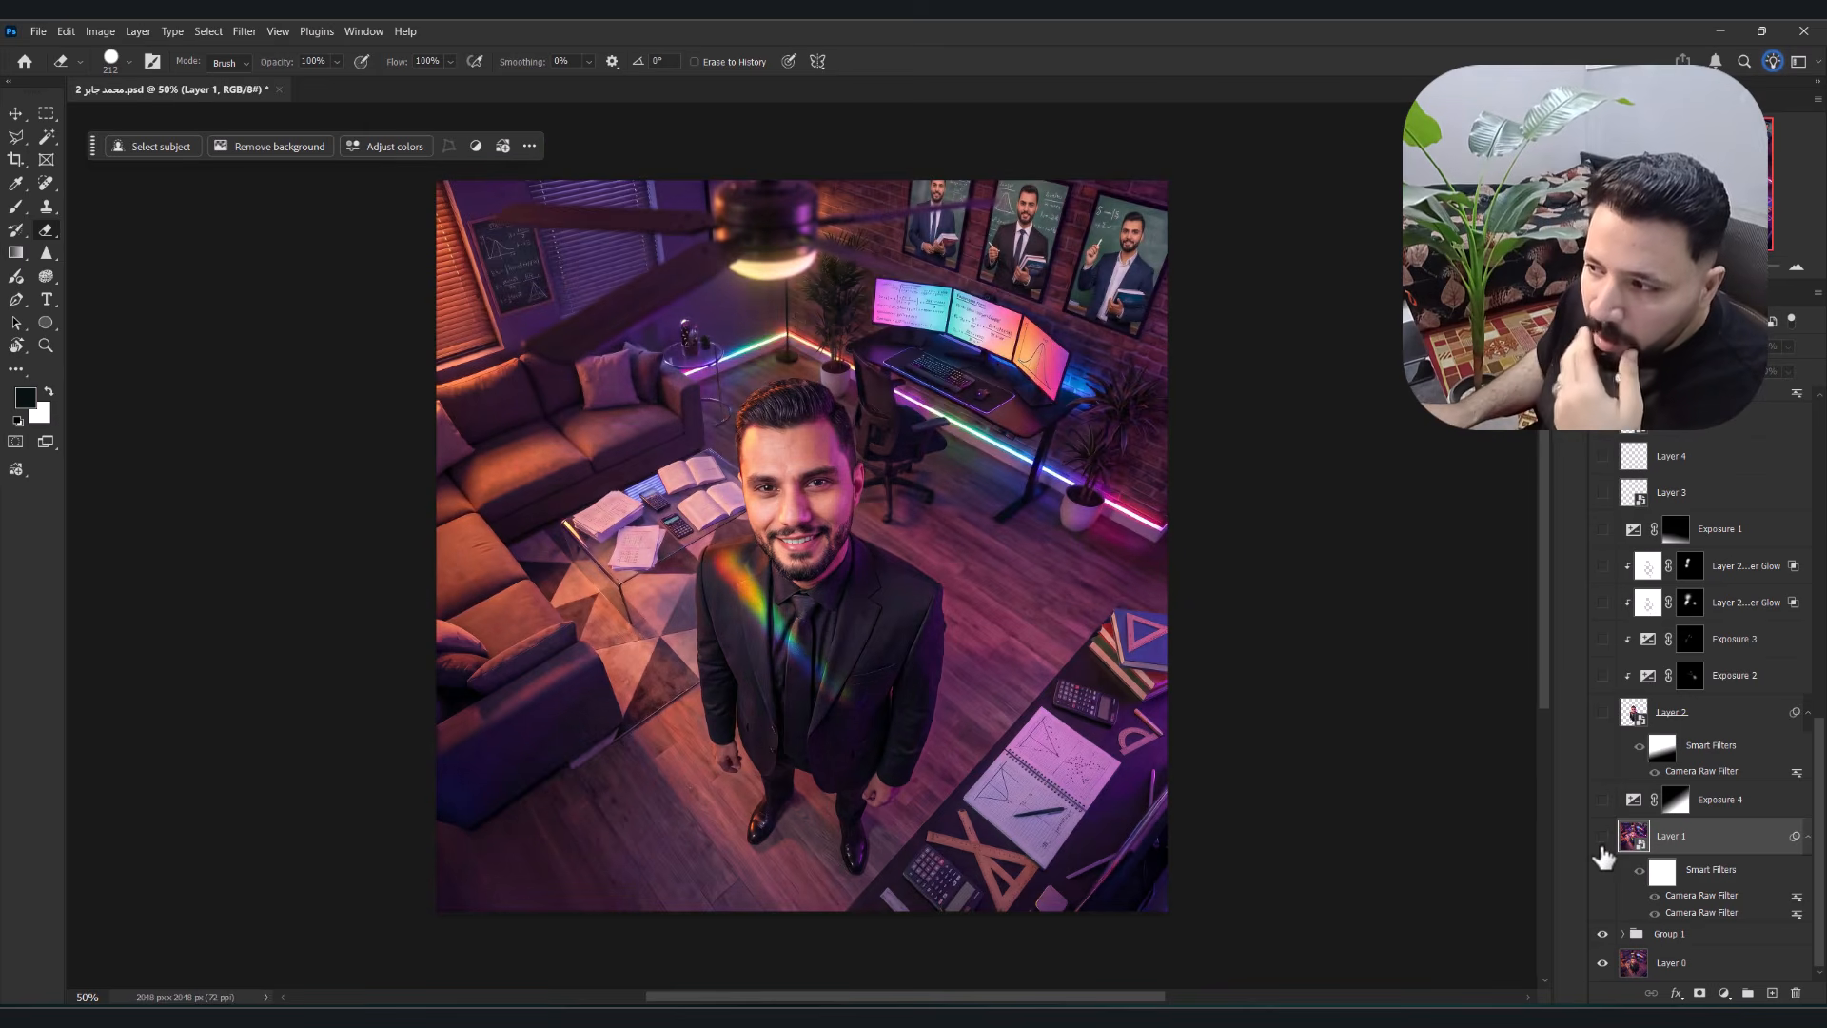
pyautogui.click(1603, 837)
pyautogui.click(1603, 837)
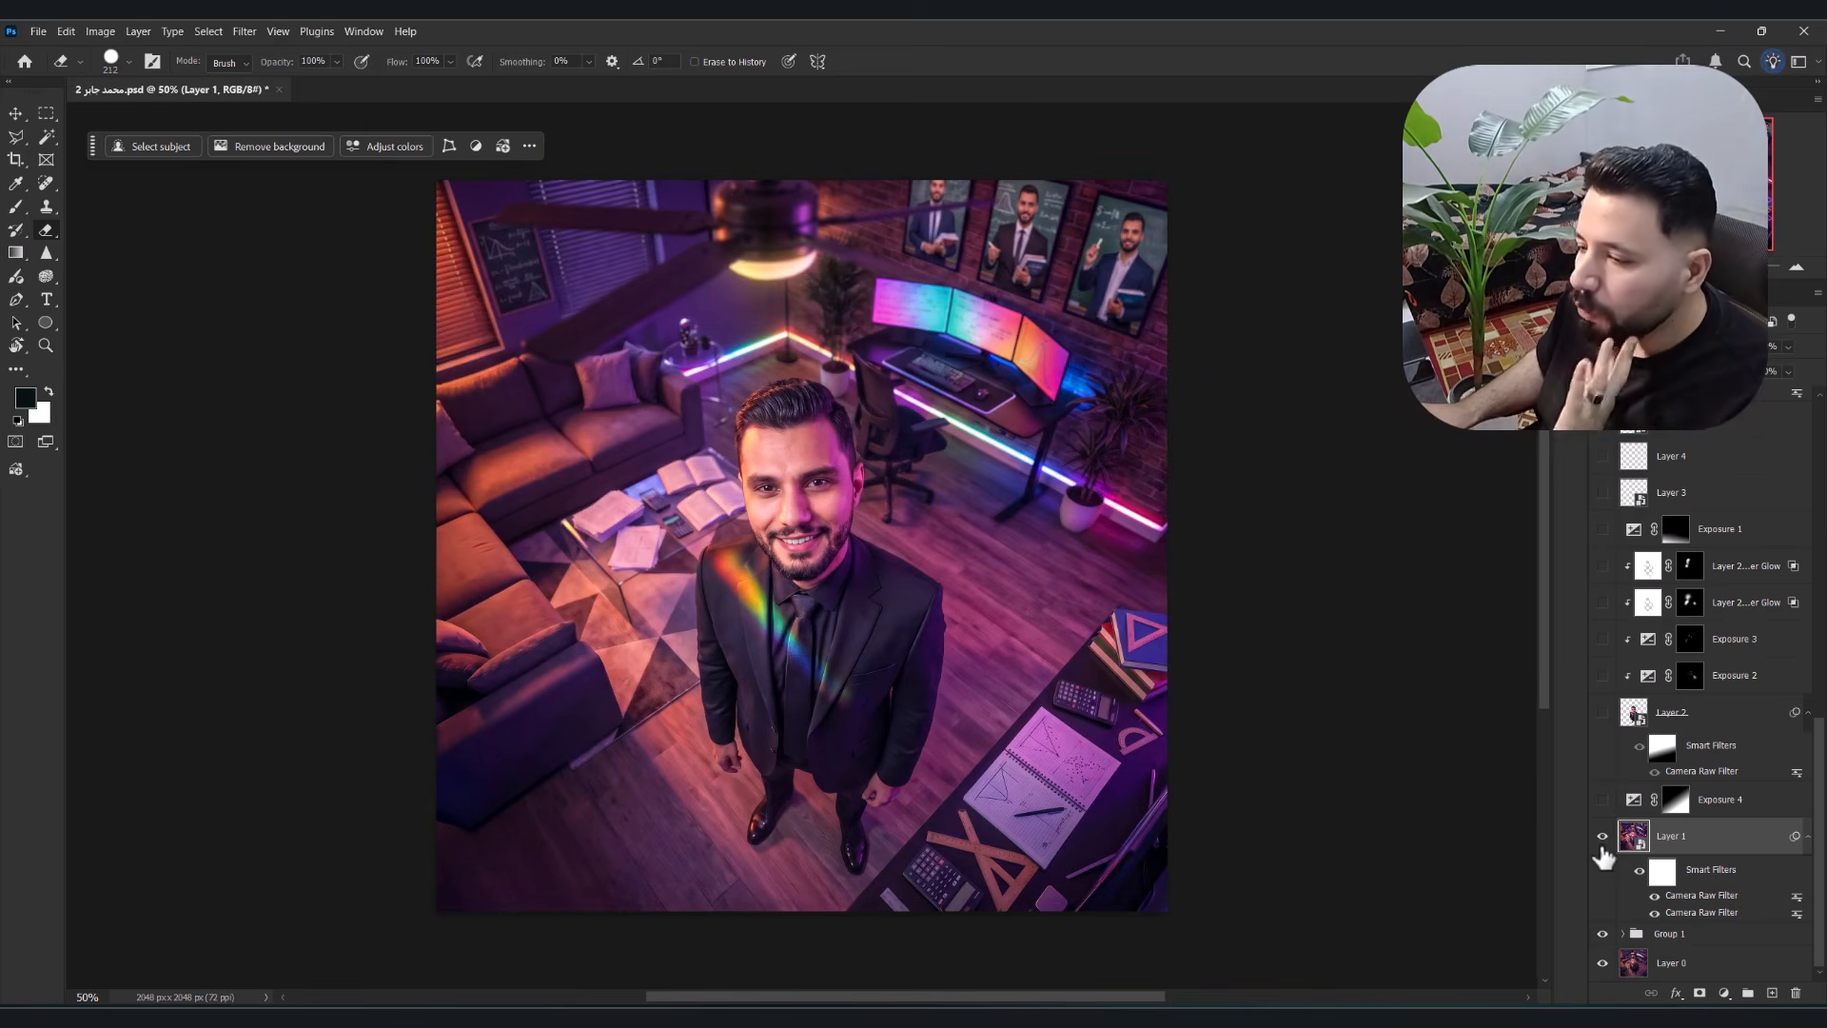
pyautogui.scroll(2, 788, 370)
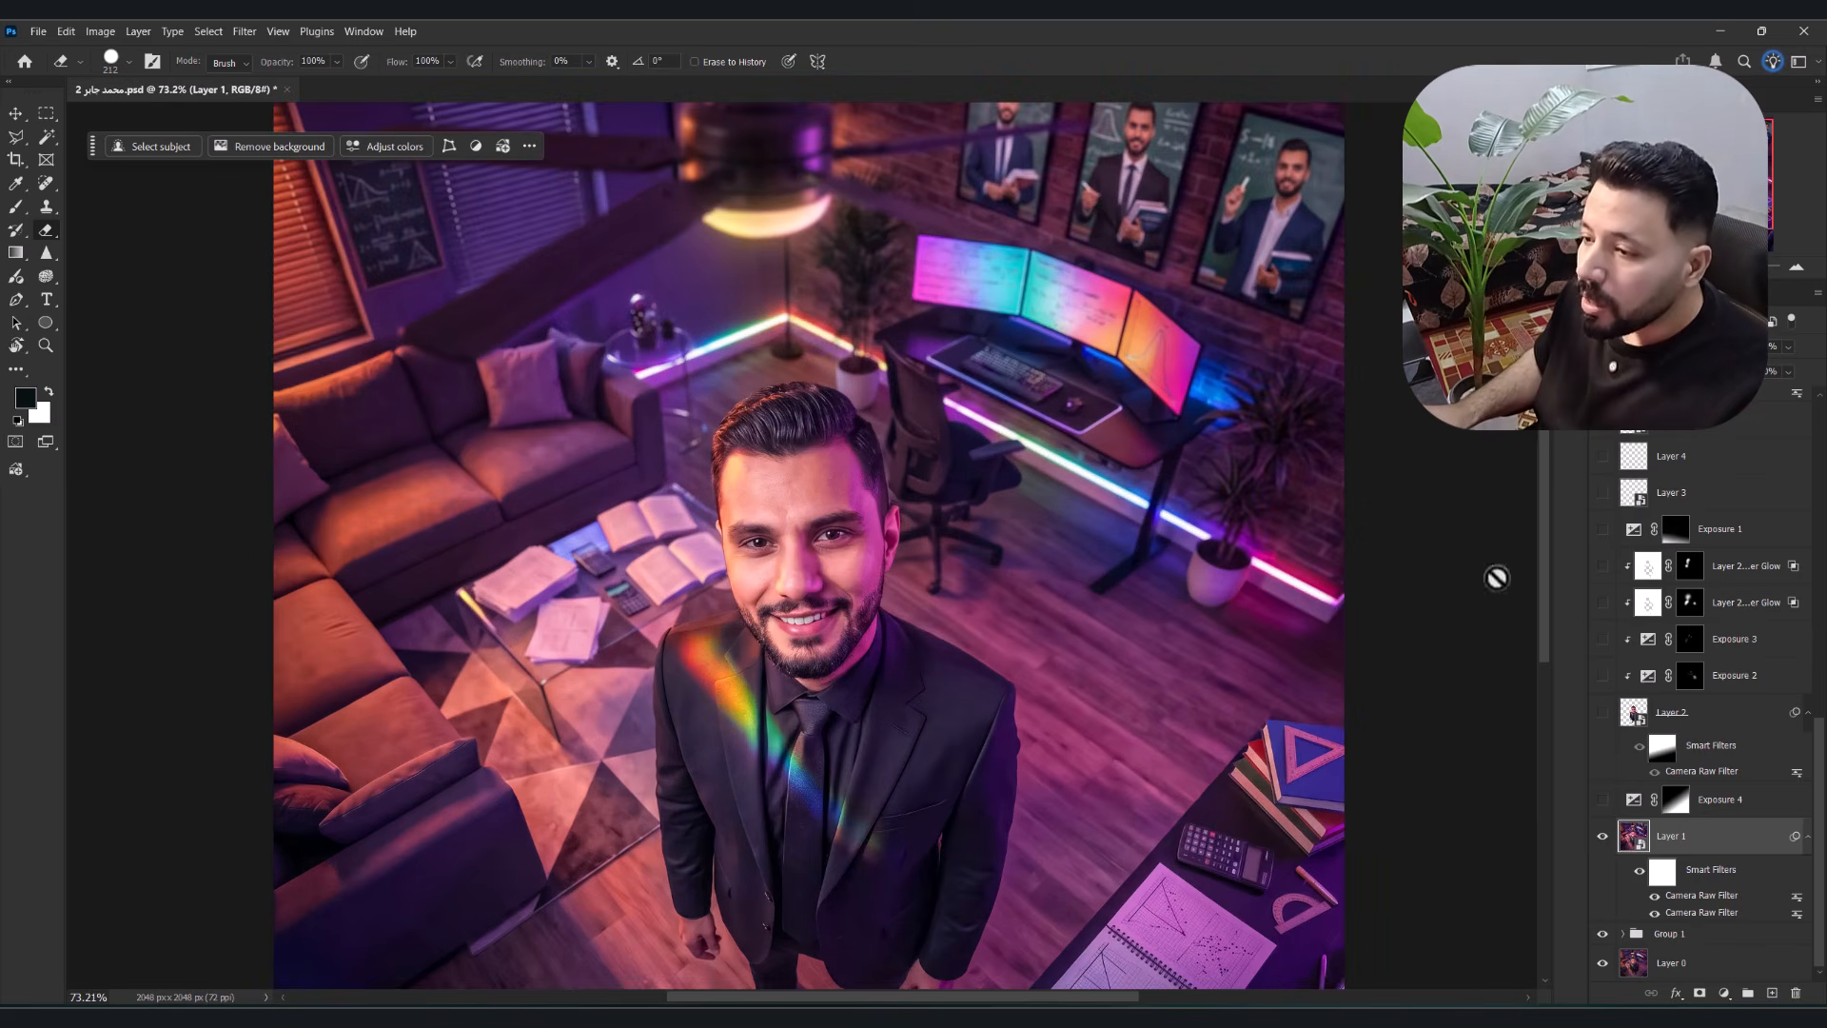
pyautogui.click(1603, 837)
pyautogui.click(1602, 837)
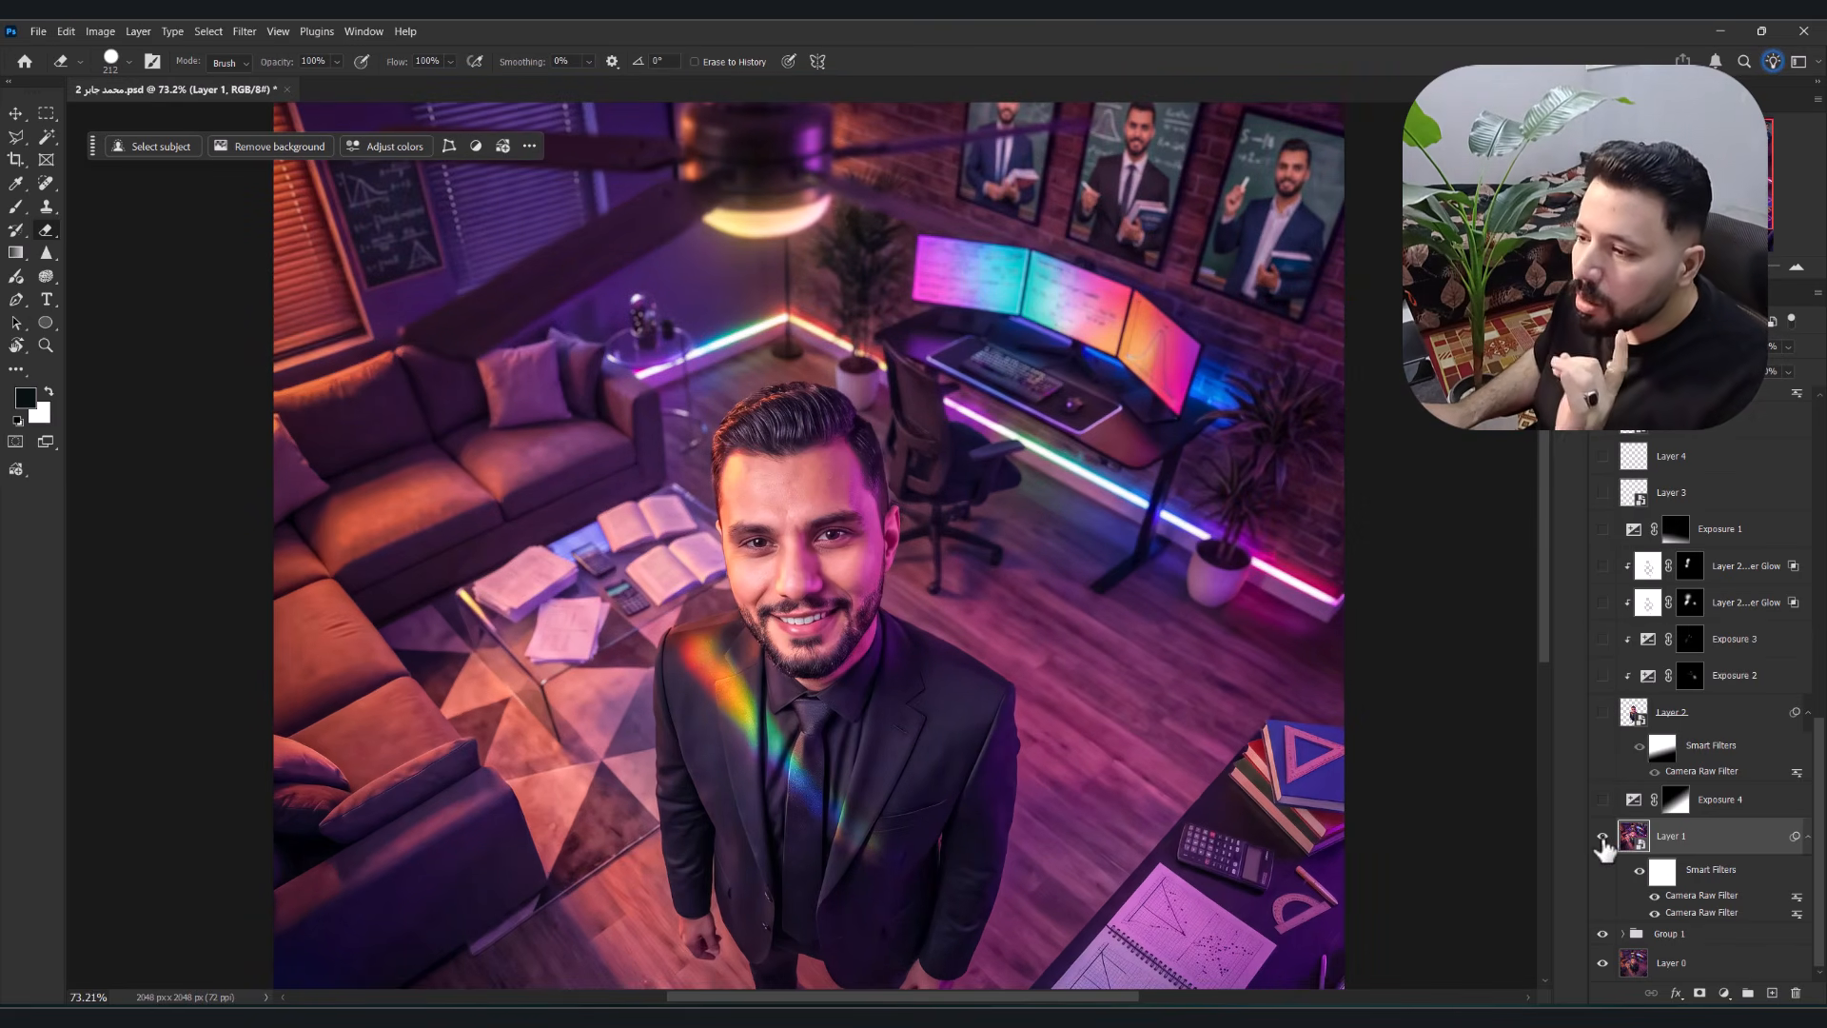
pyautogui.click(1602, 837)
pyautogui.click(1602, 837)
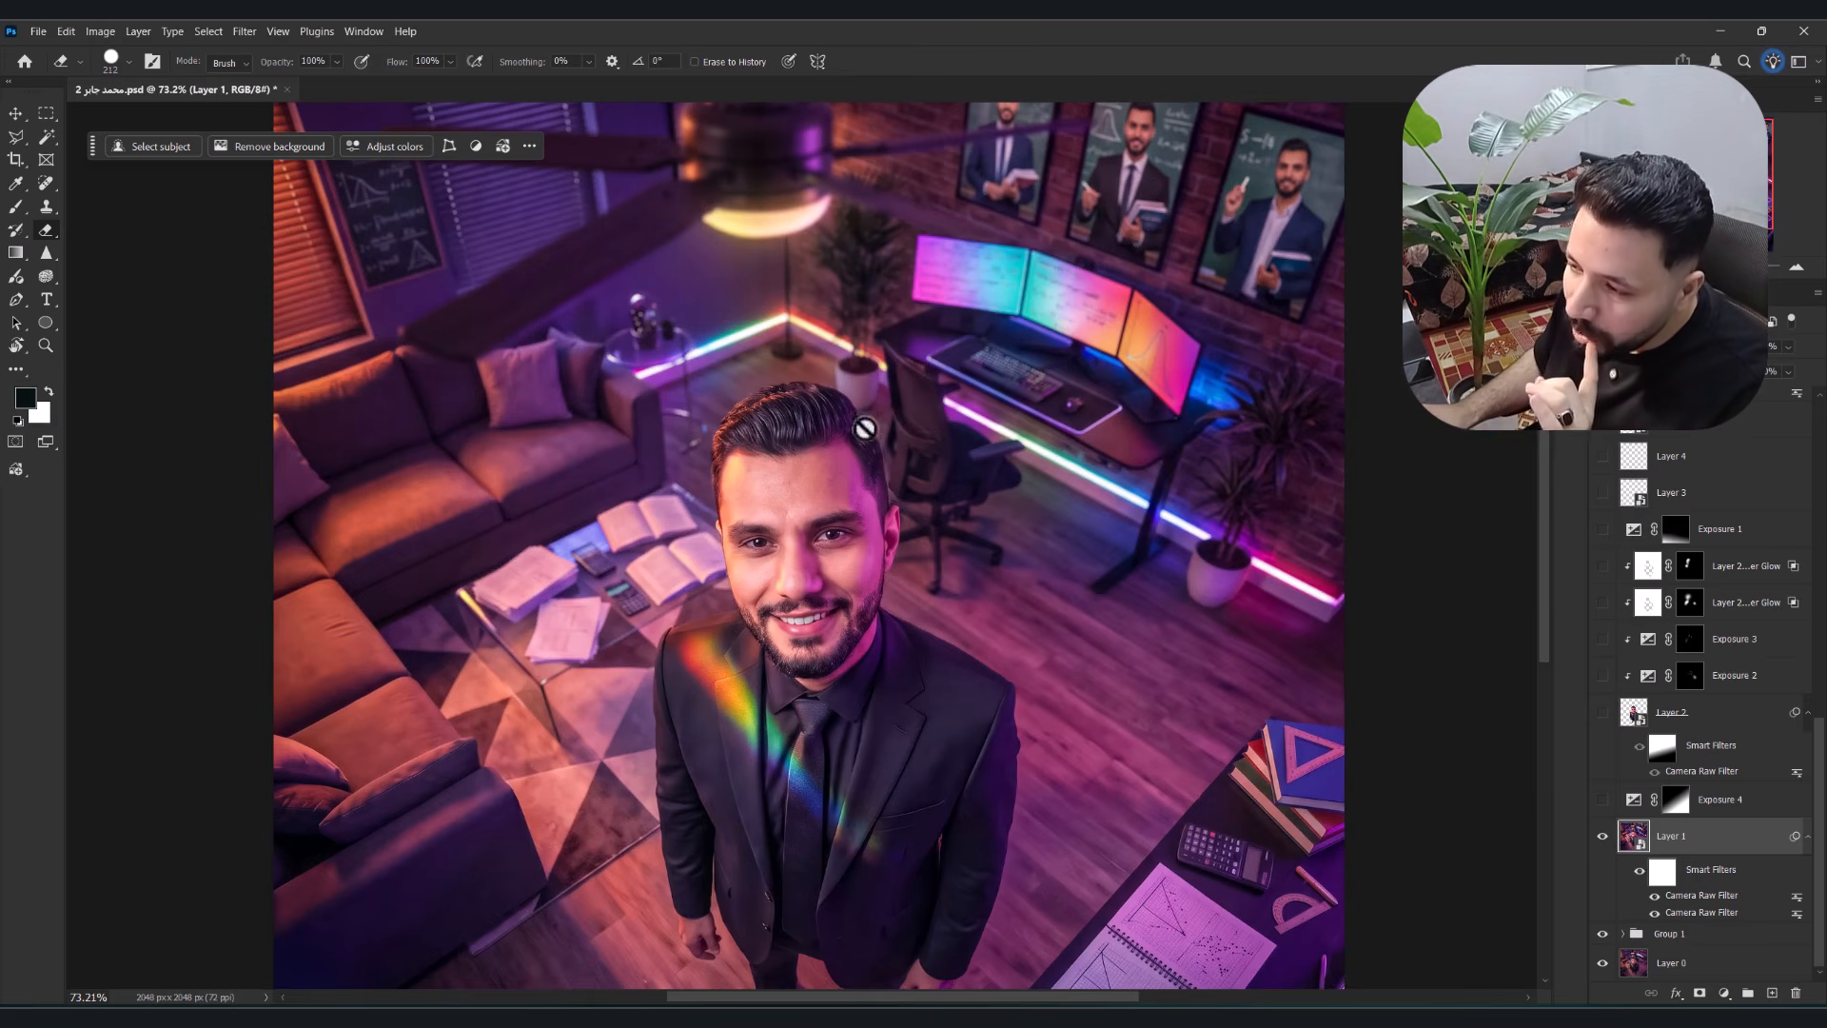
pyautogui.click(1603, 838)
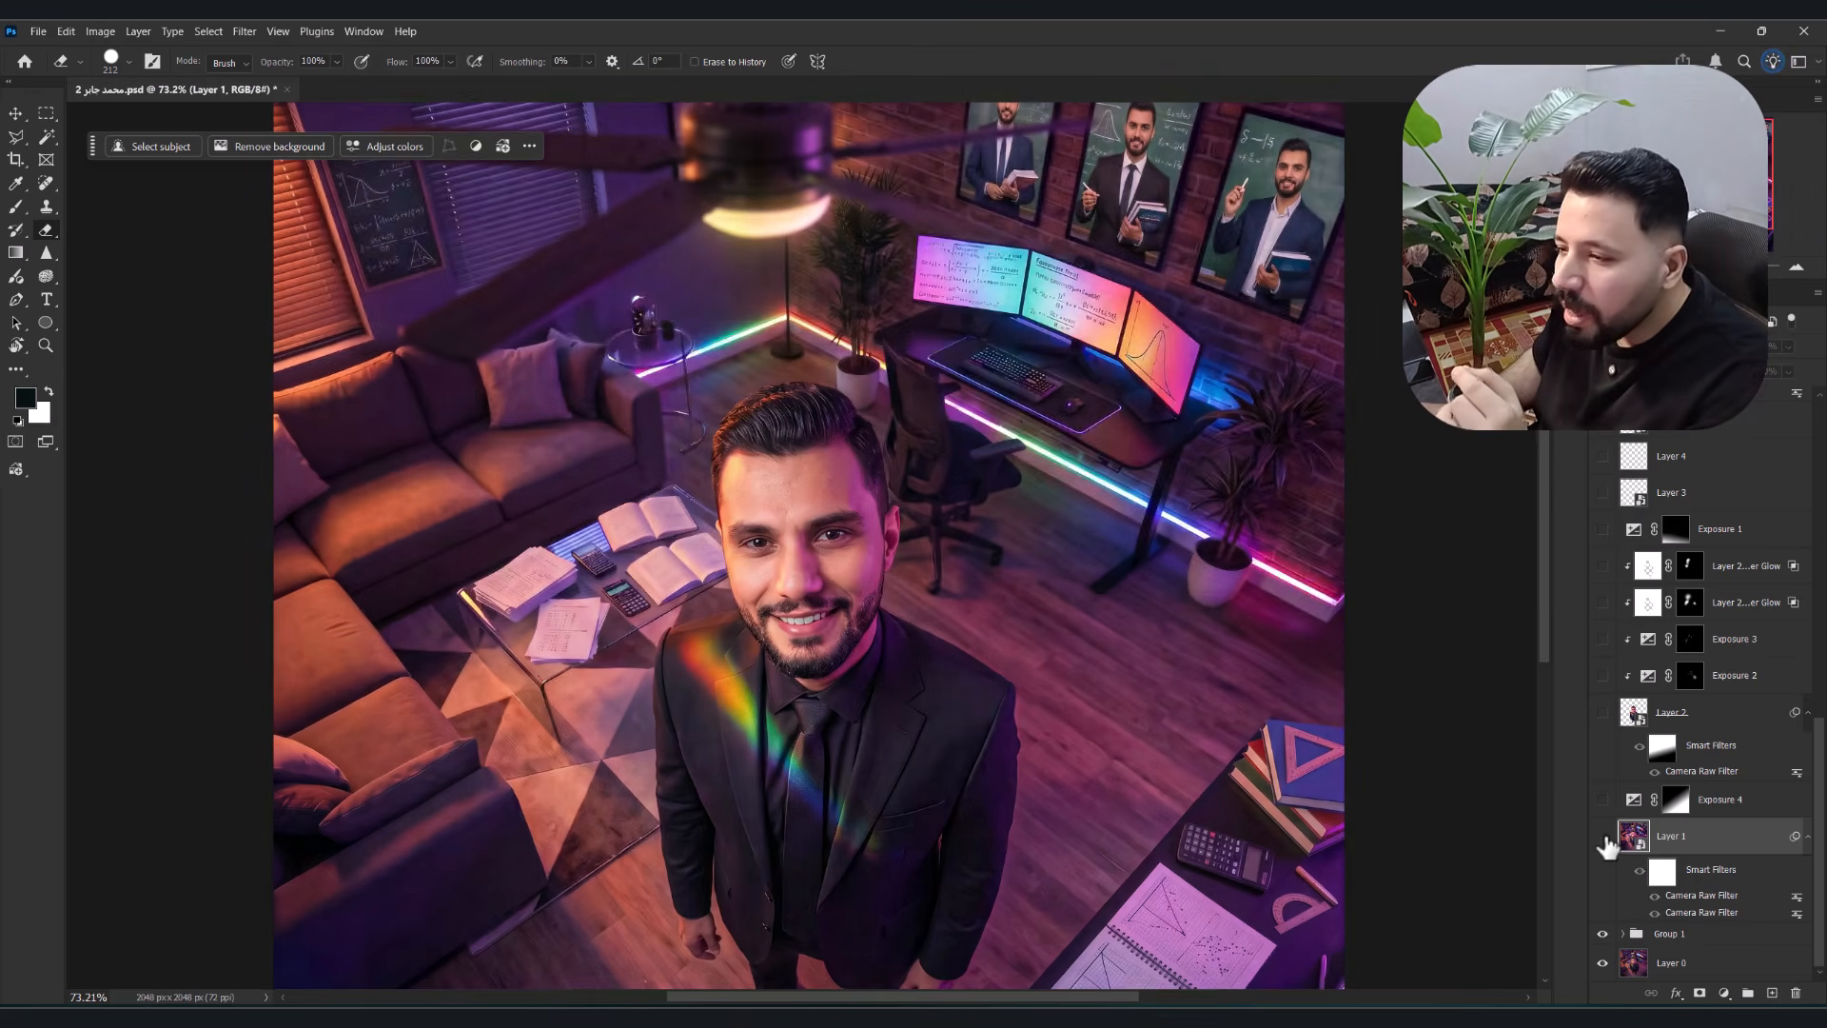
pyautogui.click(1603, 838)
pyautogui.scroll(4, 740, 319)
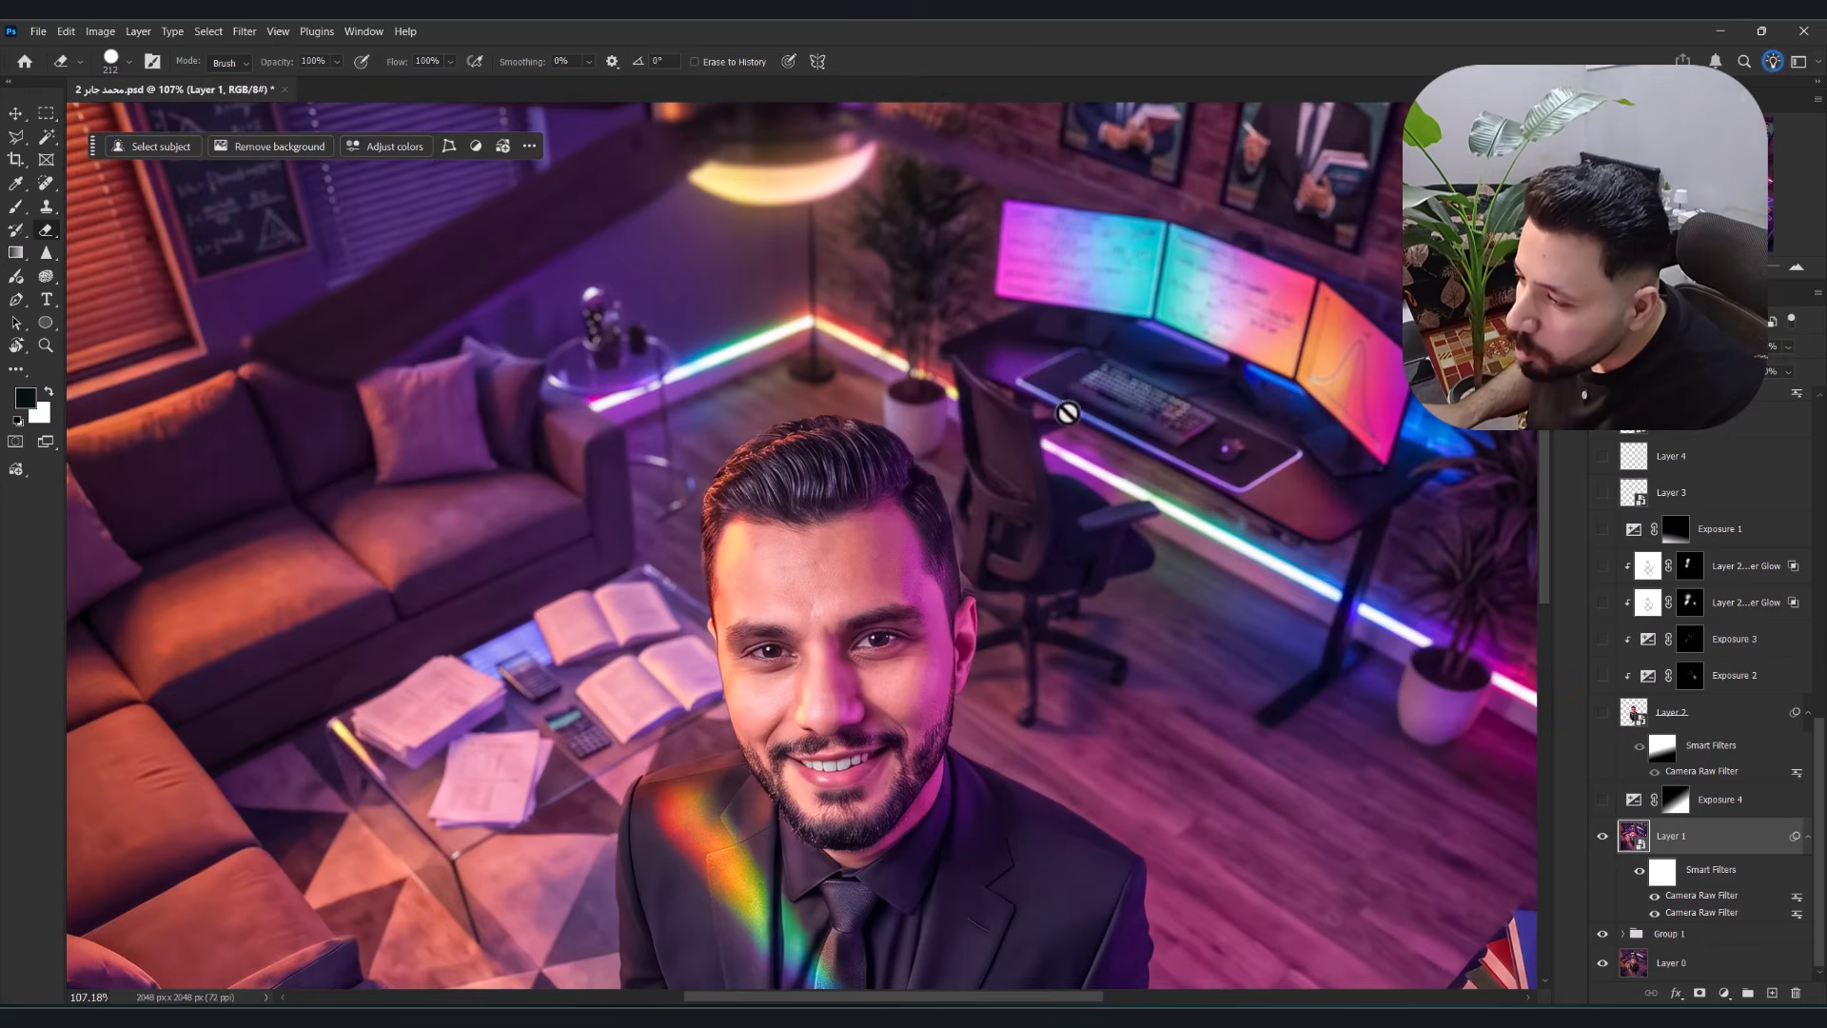
# - Check Layer 1 off and on once more close up, and examine its overall look across the whole poster
pyautogui.click(1604, 838)
pyautogui.click(1604, 837)
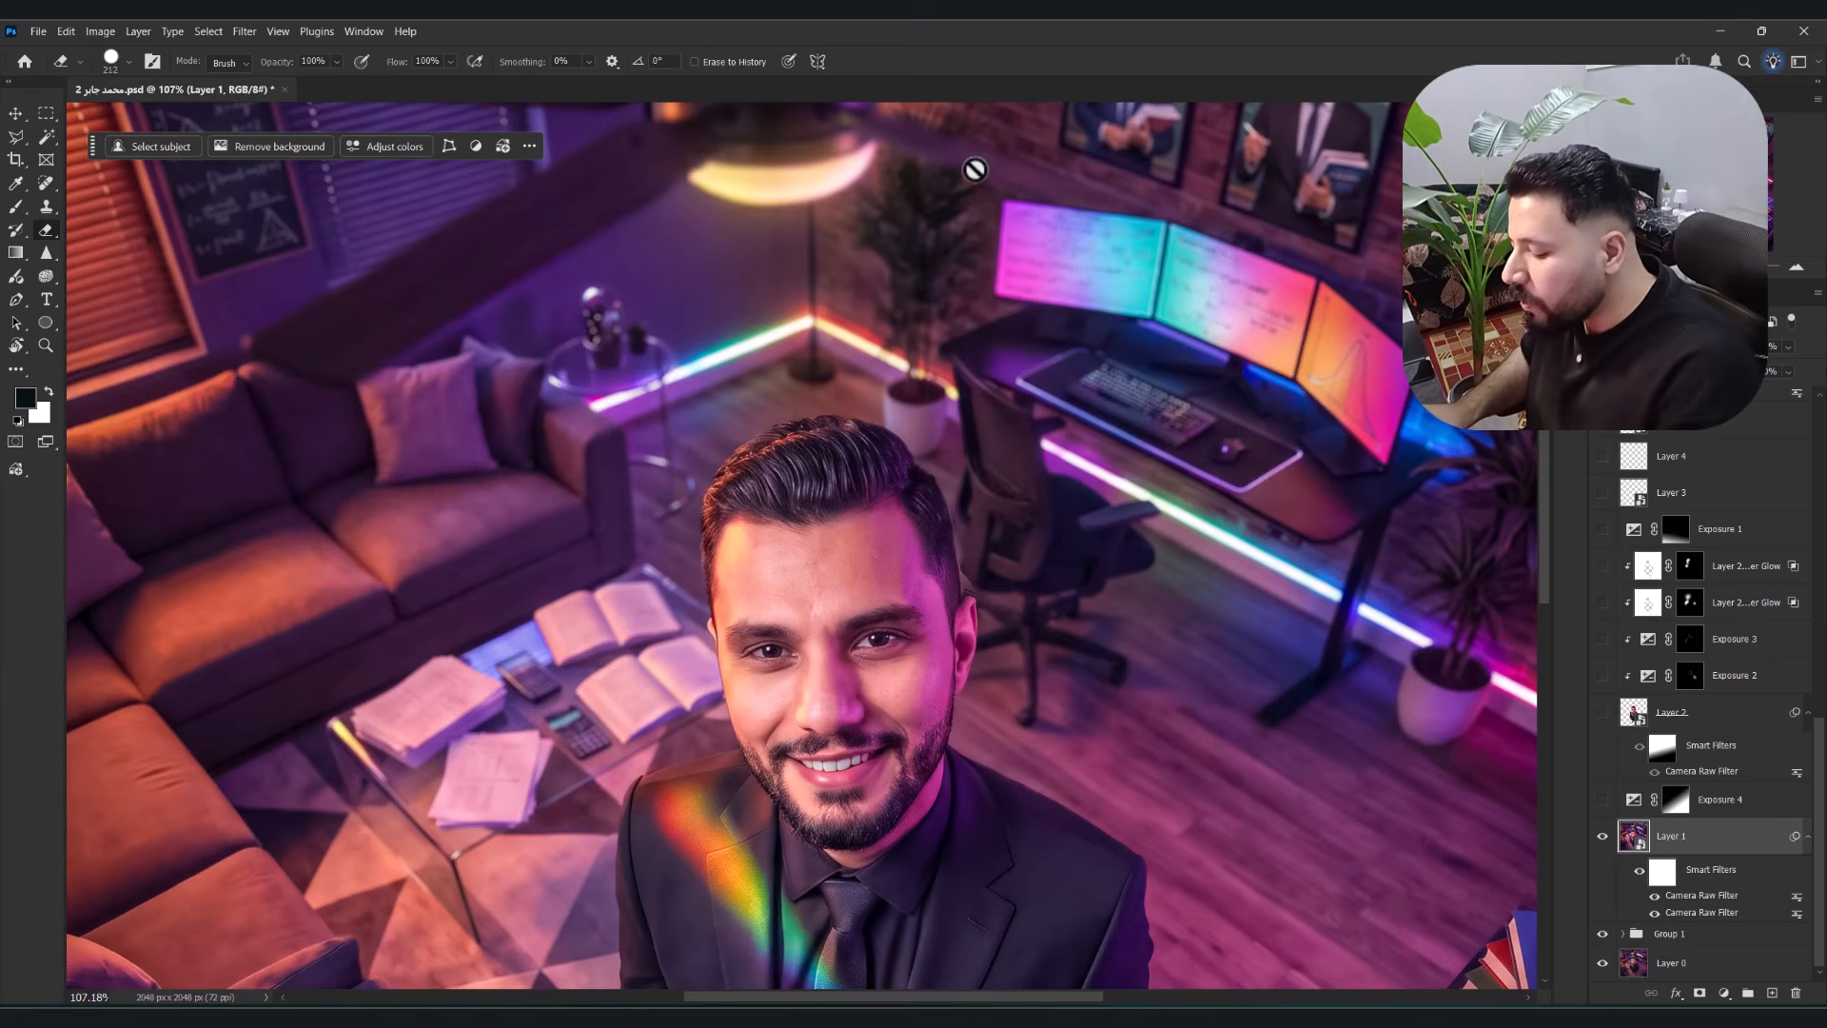
pyautogui.scroll(-6, 976, 173)
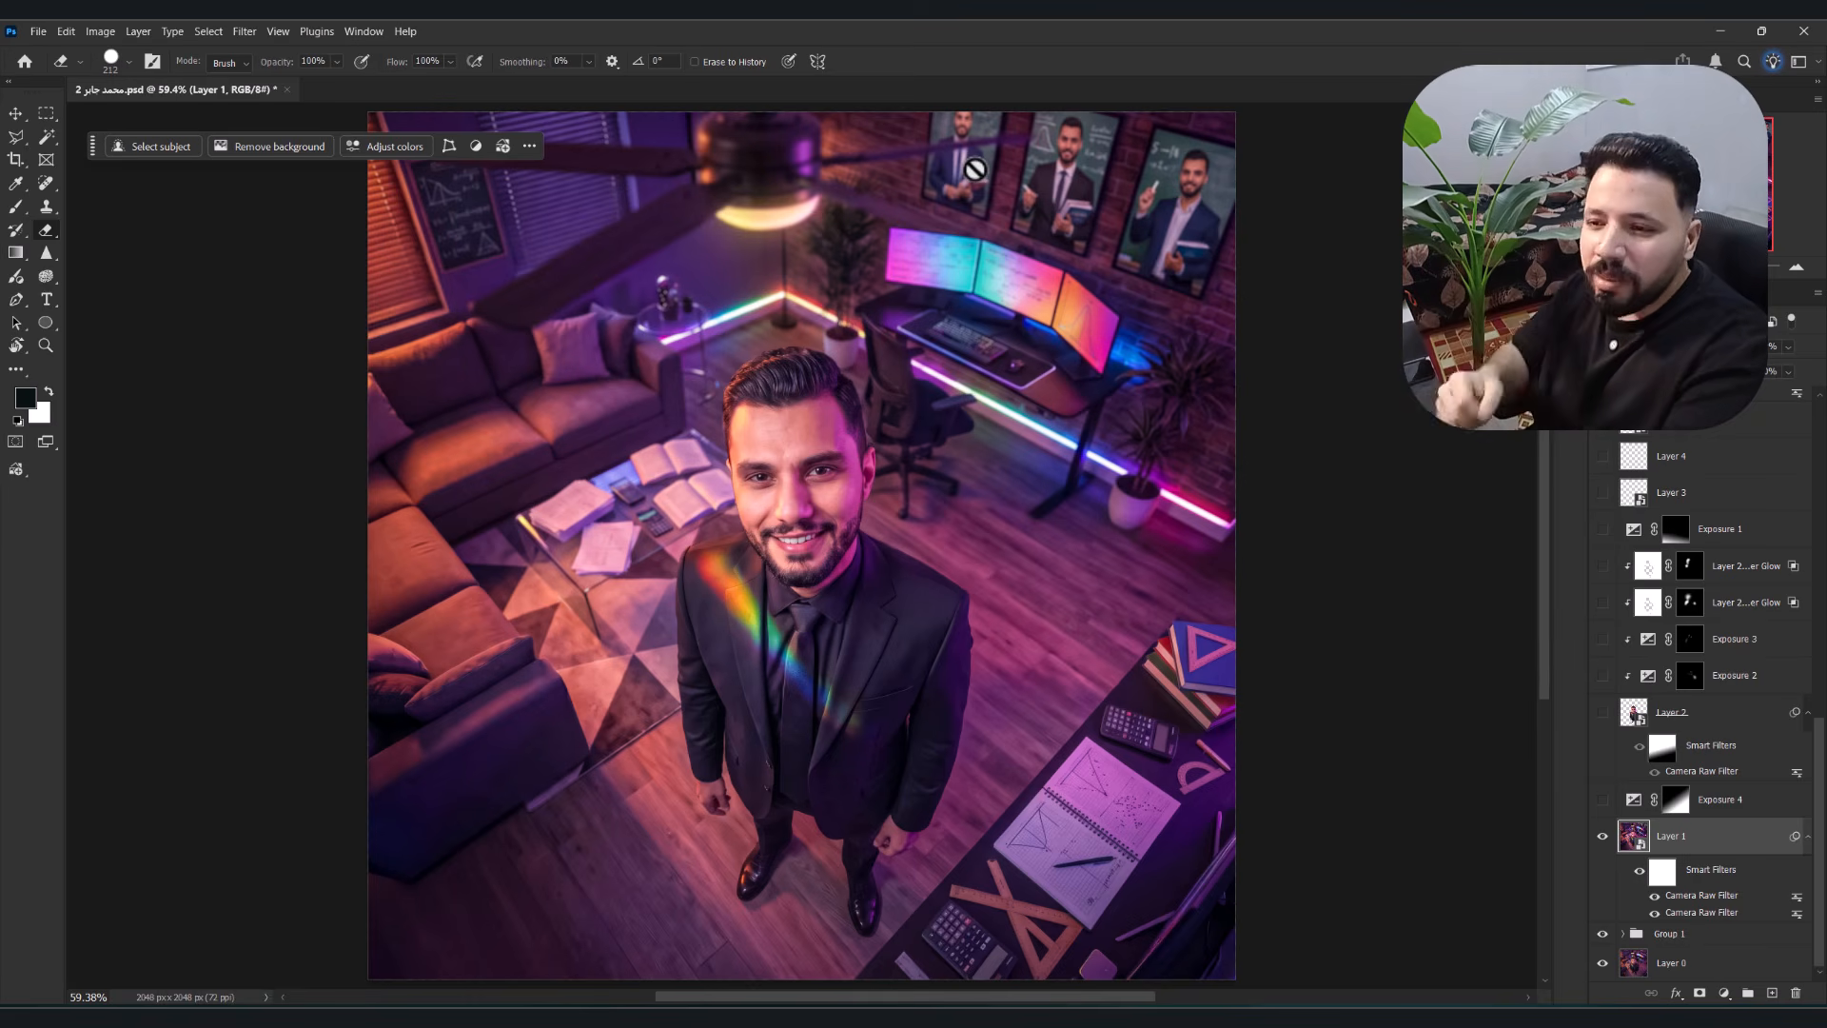
pyautogui.click(249, 29)
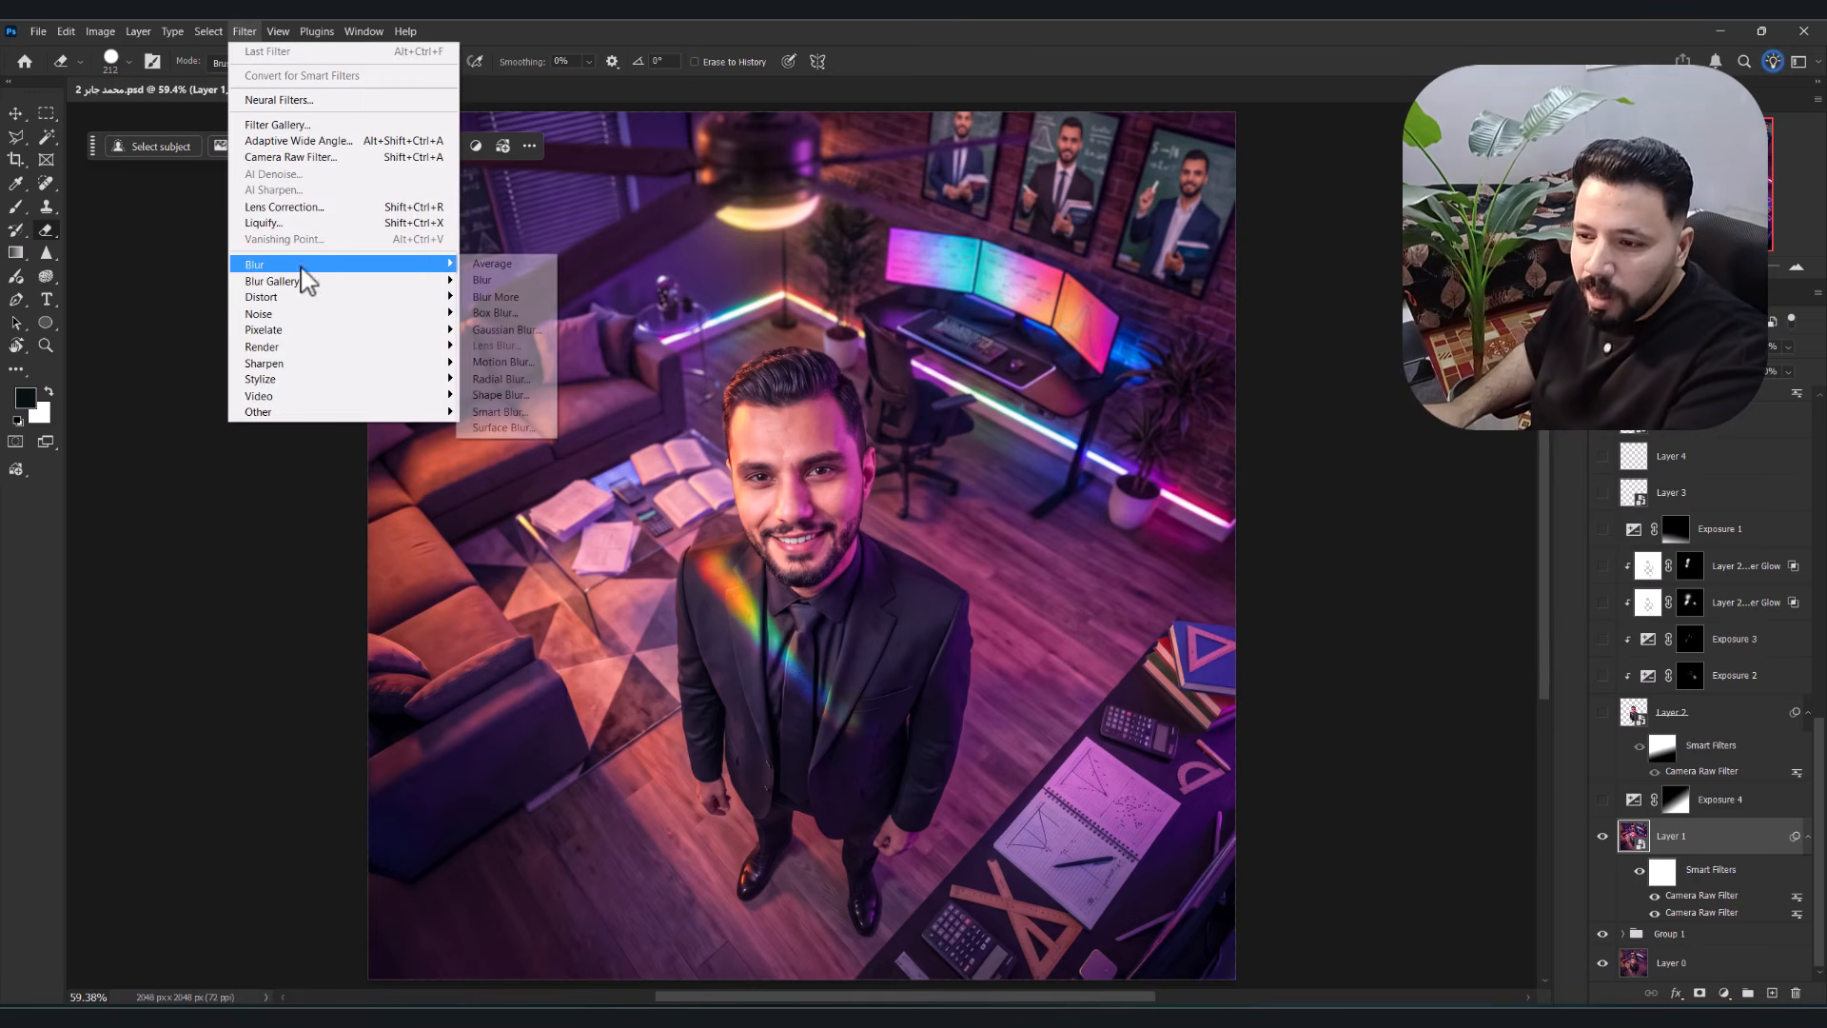
pyautogui.moveTo(451, 264)
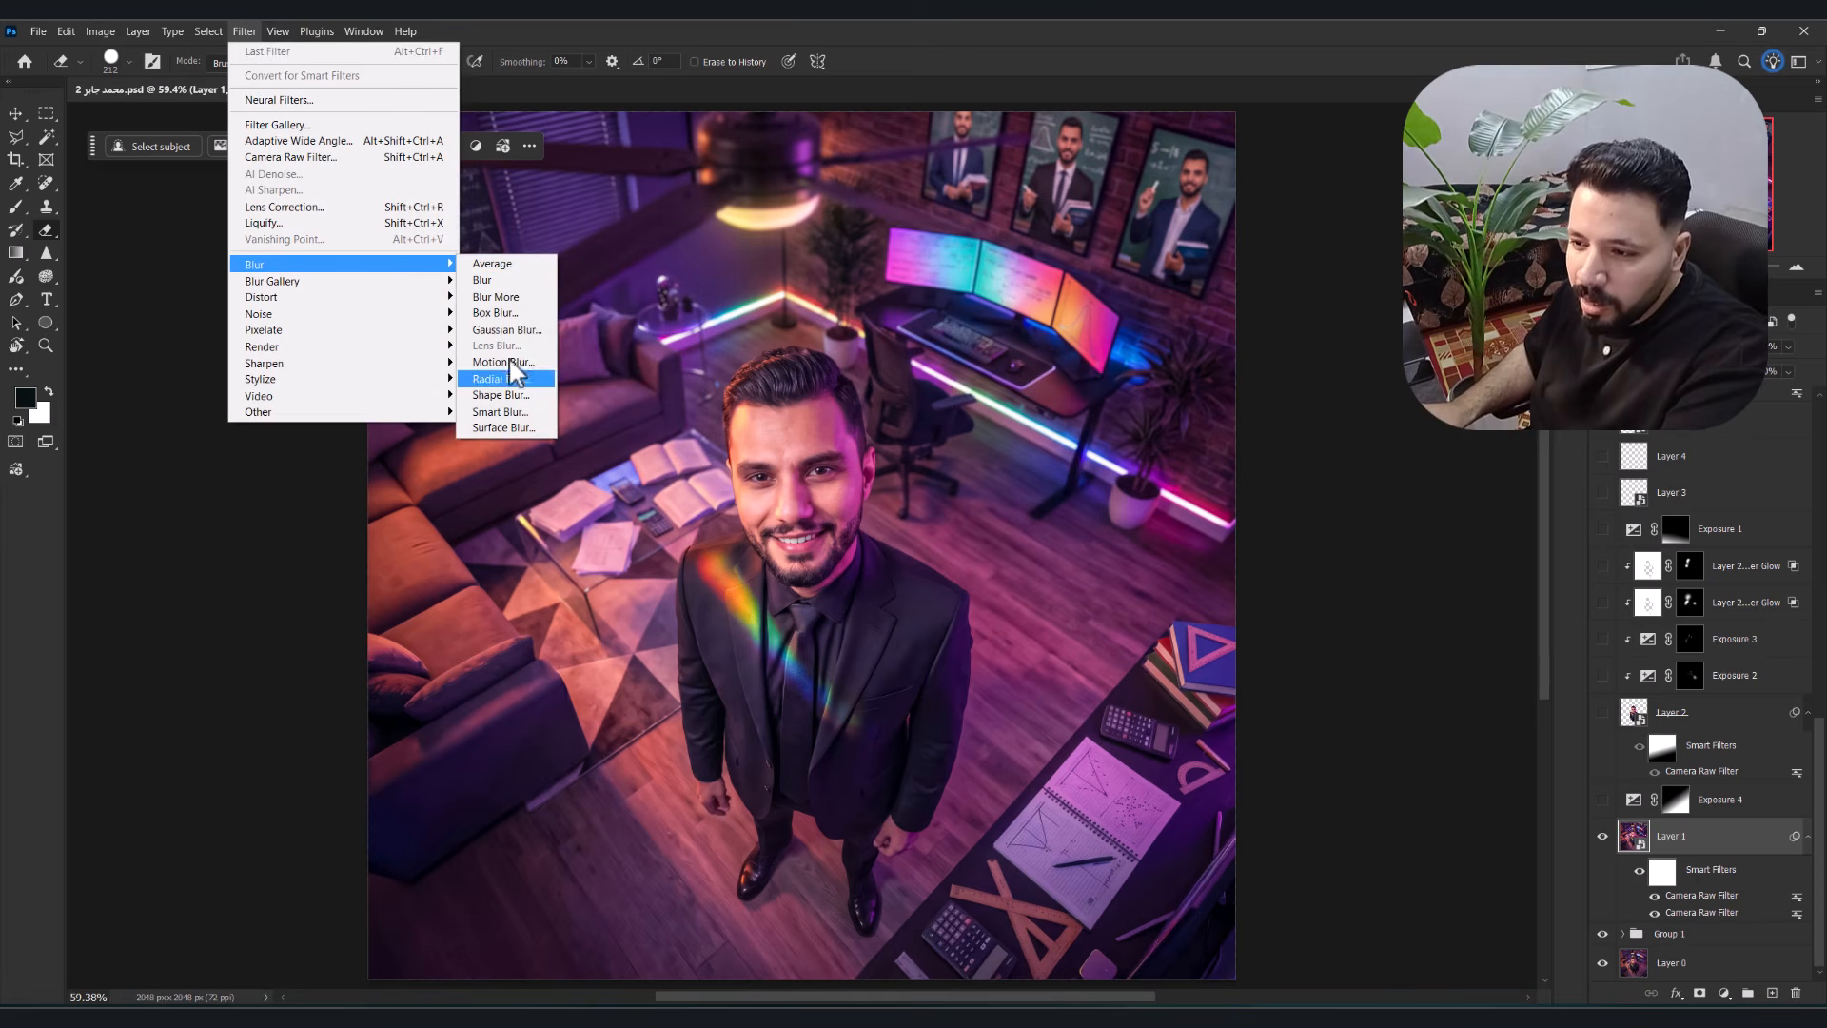
pyautogui.click(978, 272)
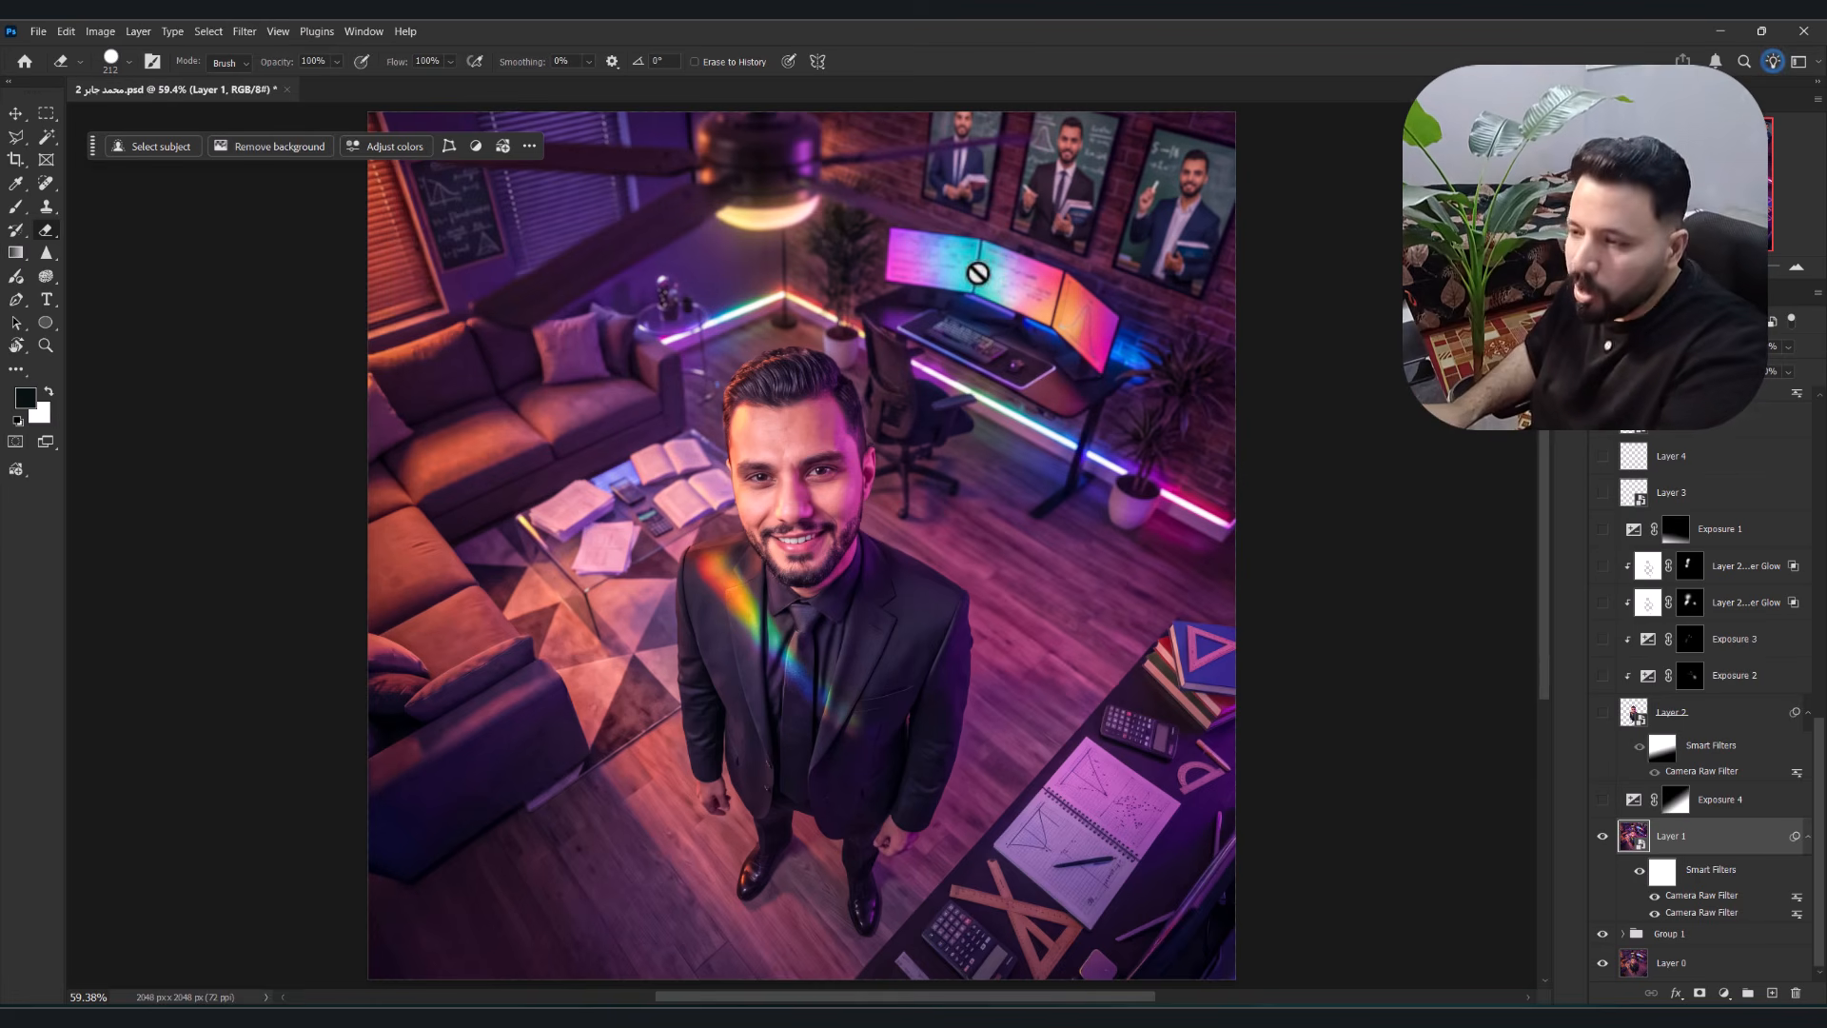
# - Hide Layer 1 and stamp the visible layers into a new merged layer directly above Group 1
pyautogui.click(1603, 837)
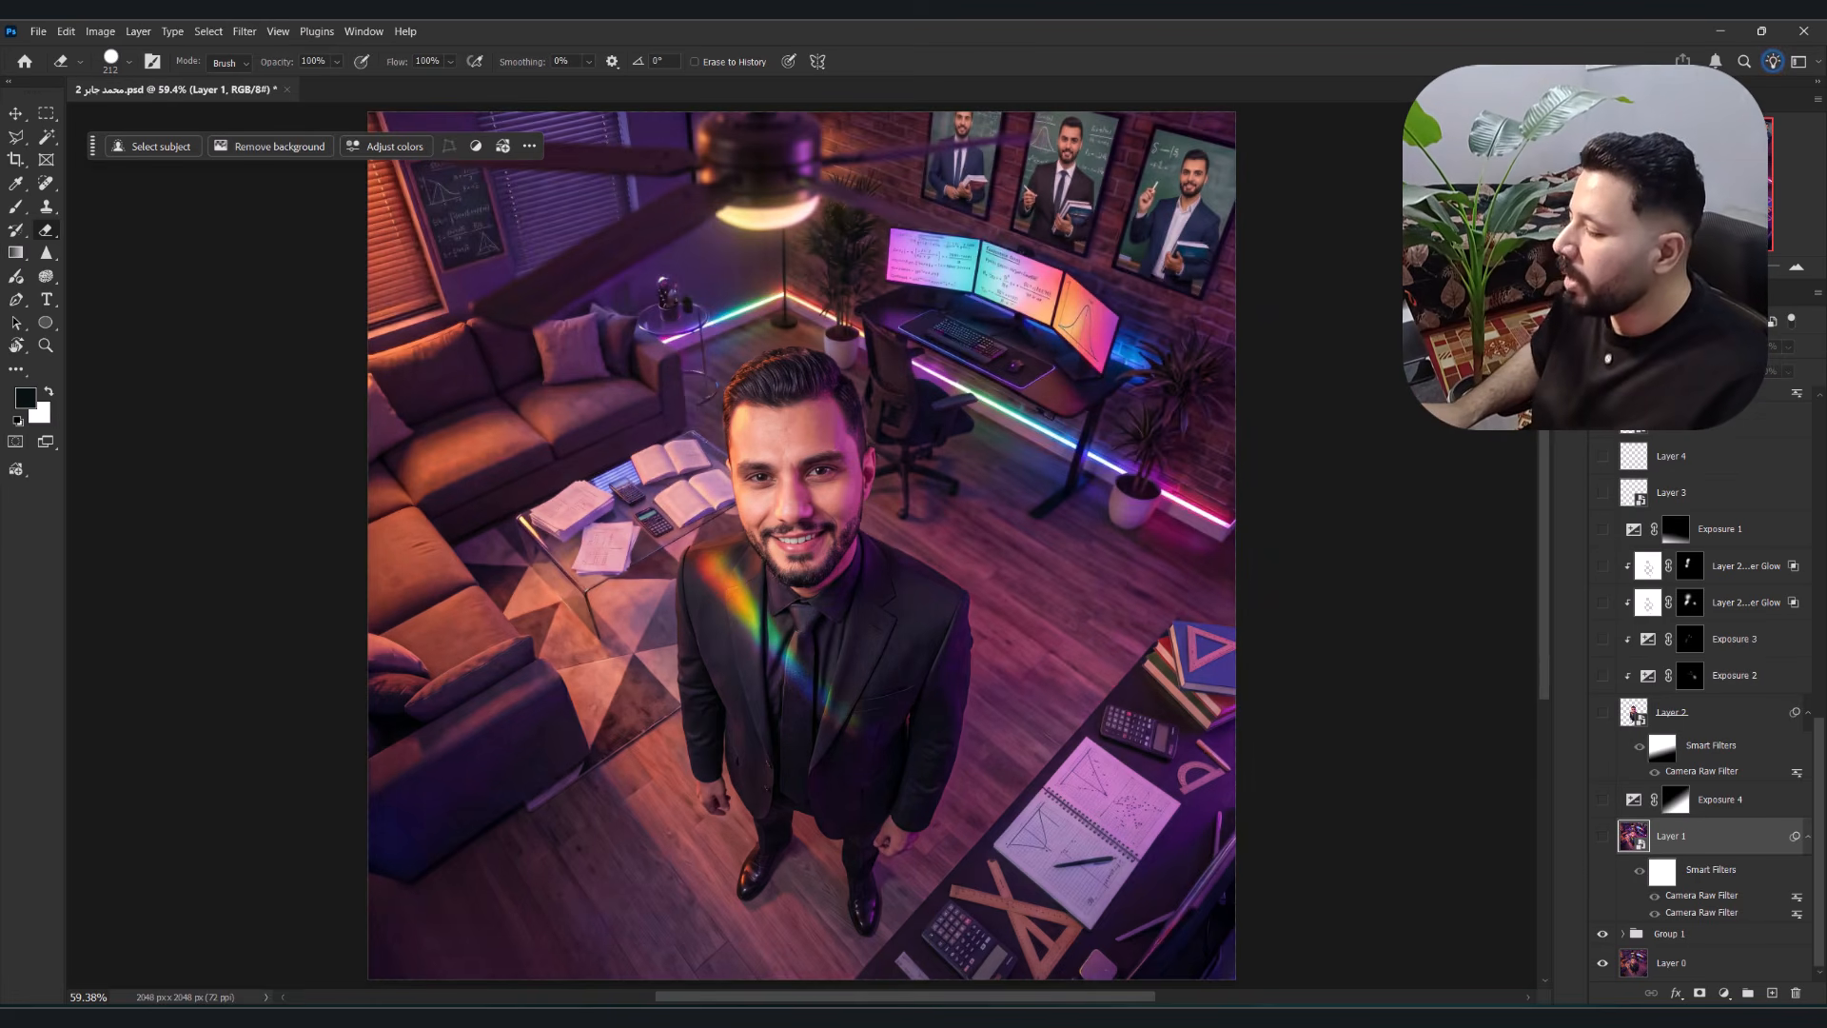
pyautogui.click(1662, 935)
pyautogui.click(1603, 934)
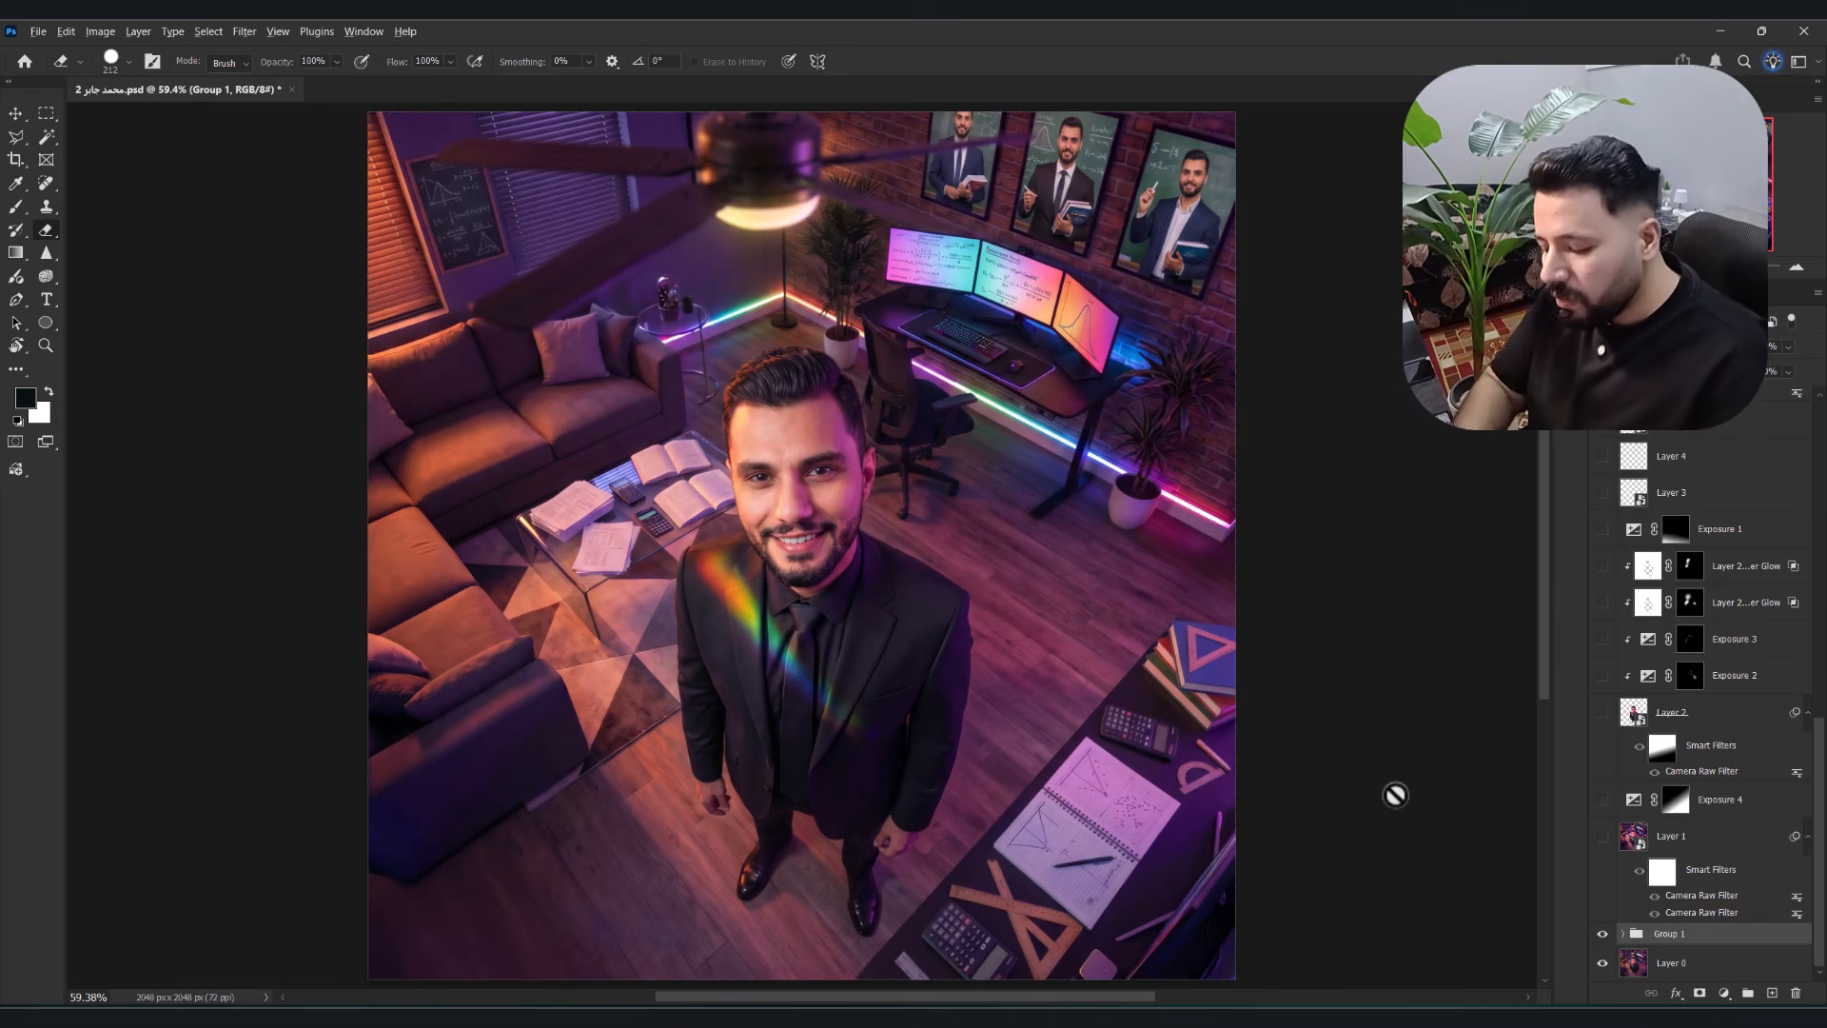
pyautogui.hotkey('ctrl', 'shift', 'alt', 'e')
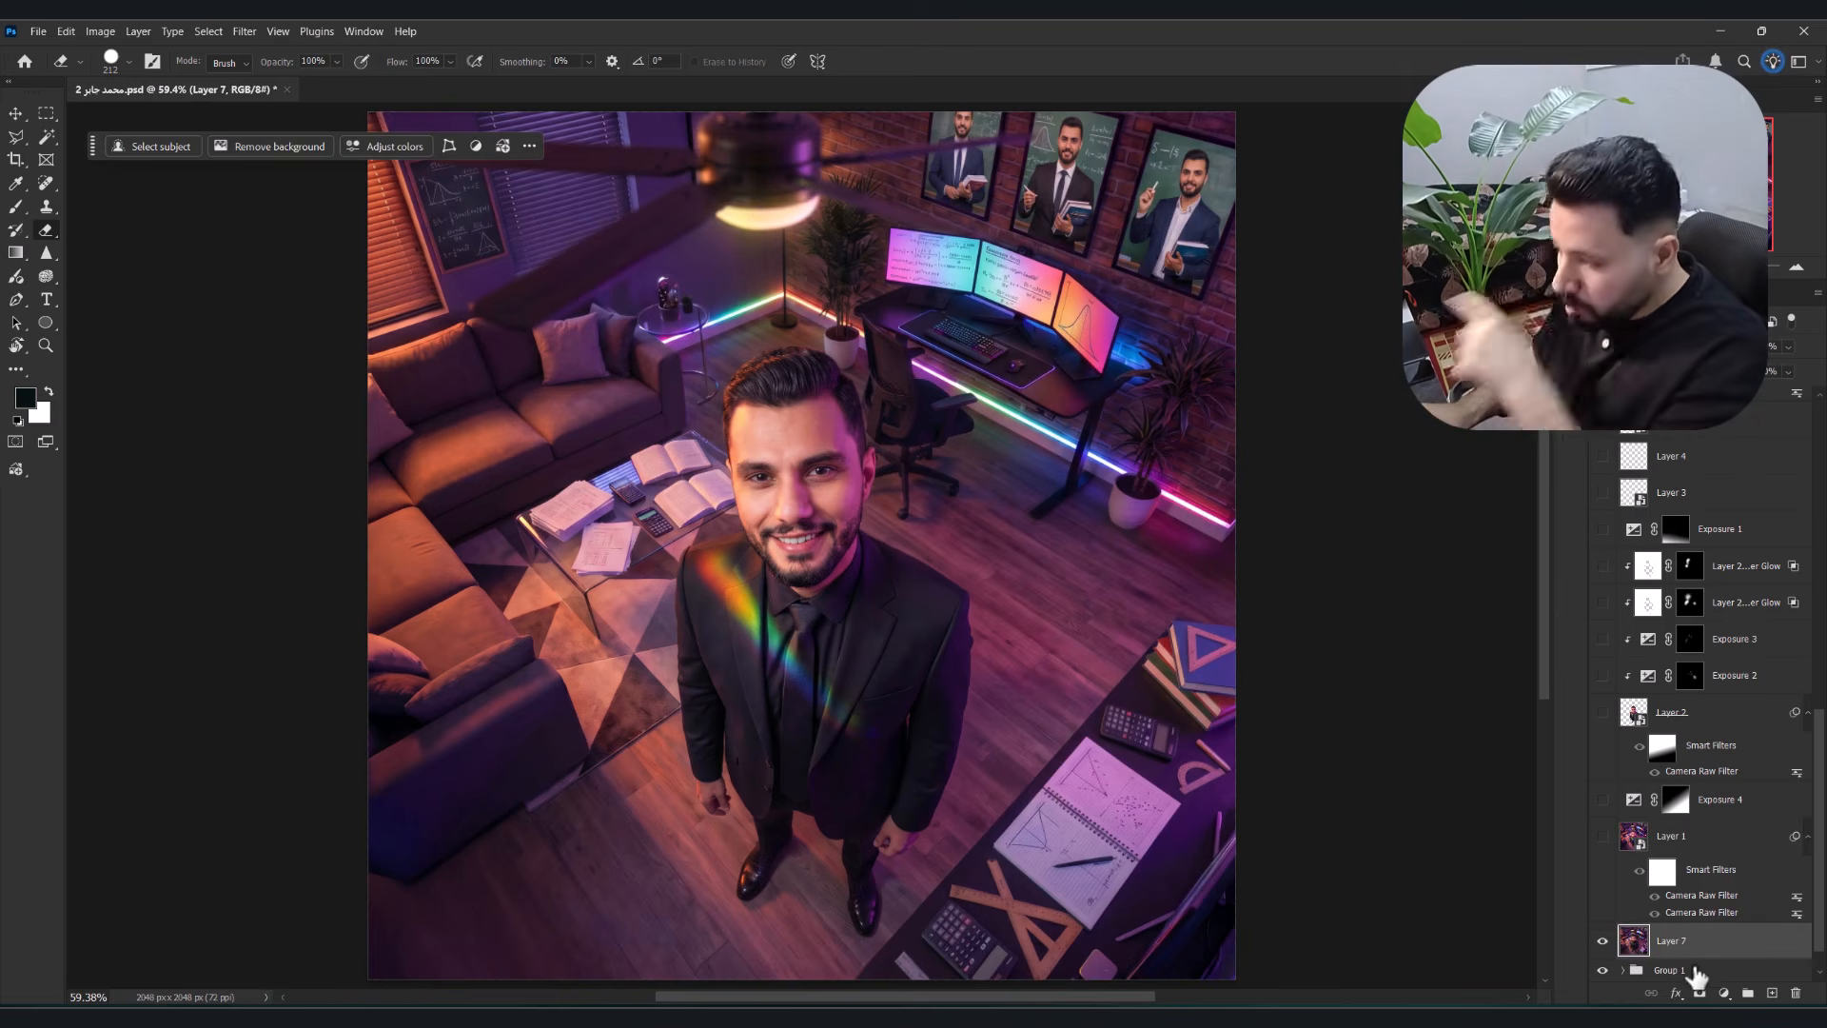
# - Convert the stamped layer to a smart object and open the Camera Raw Filter on it
pyautogui.scroll(-2, 1480, 795)
pyautogui.scroll(-1, 1703, 835)
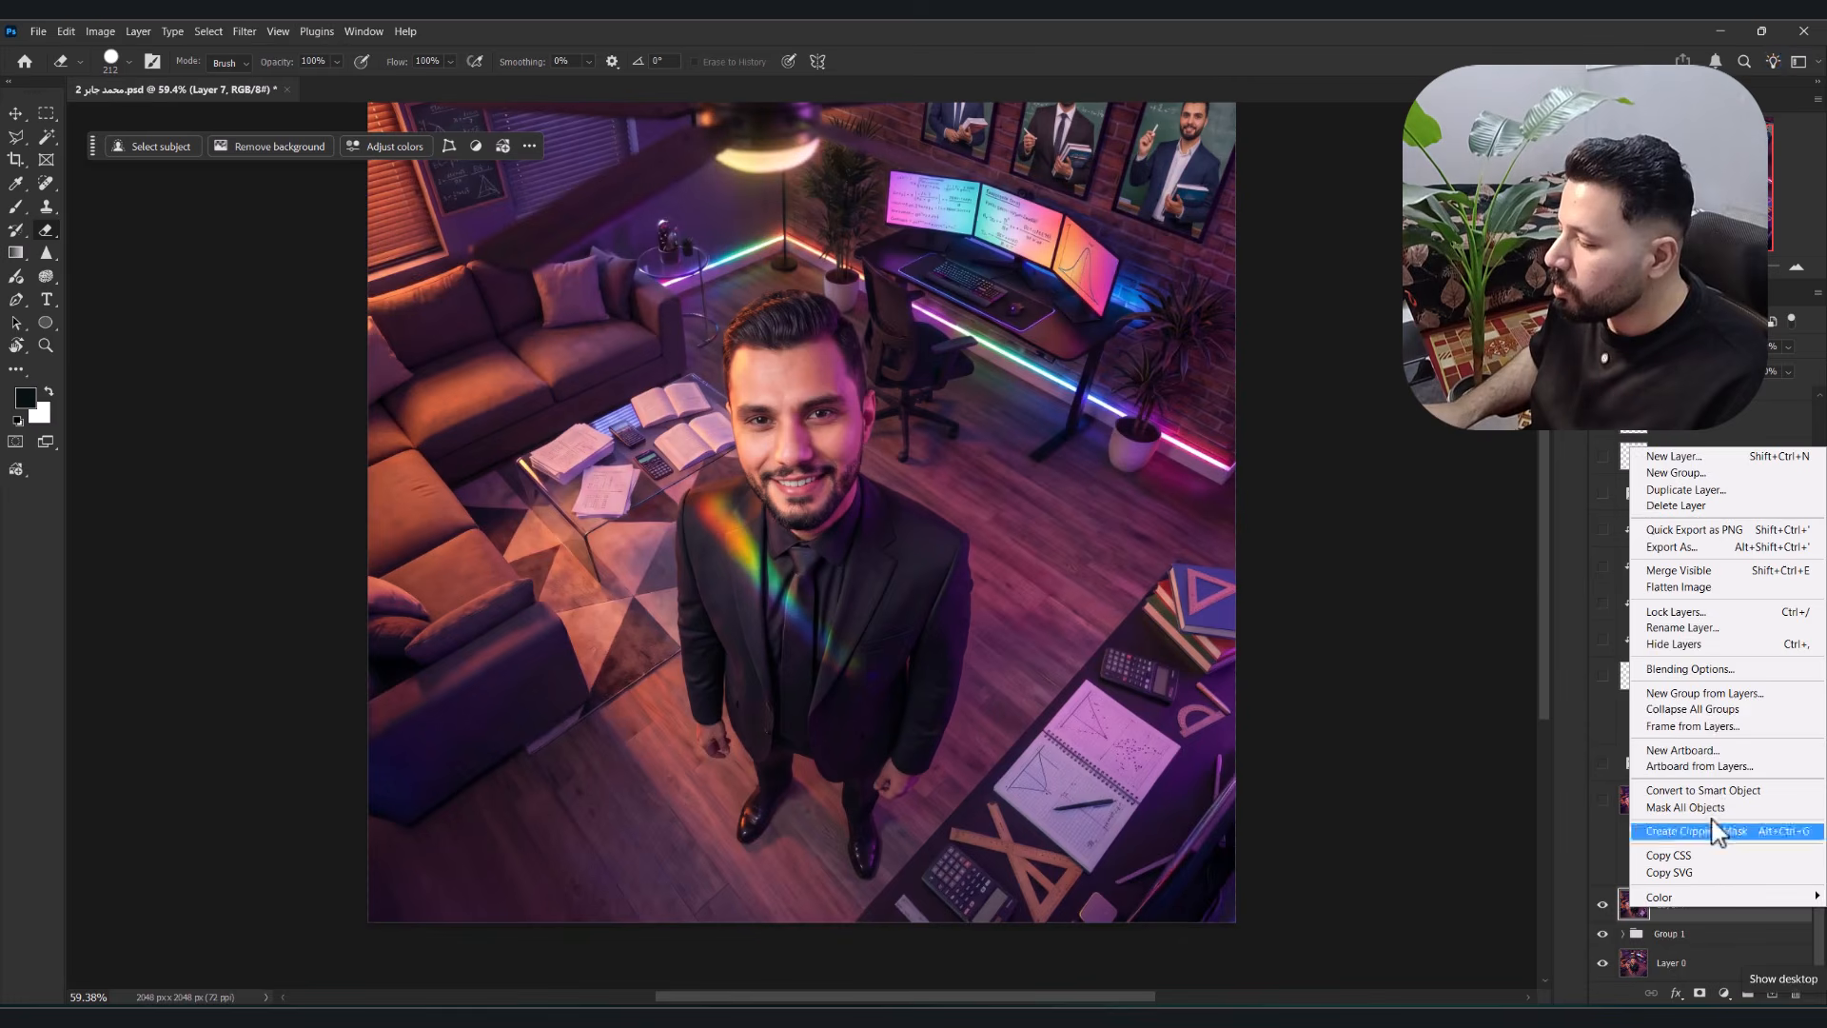
pyautogui.rightClick(1713, 909)
pyautogui.click(1716, 790)
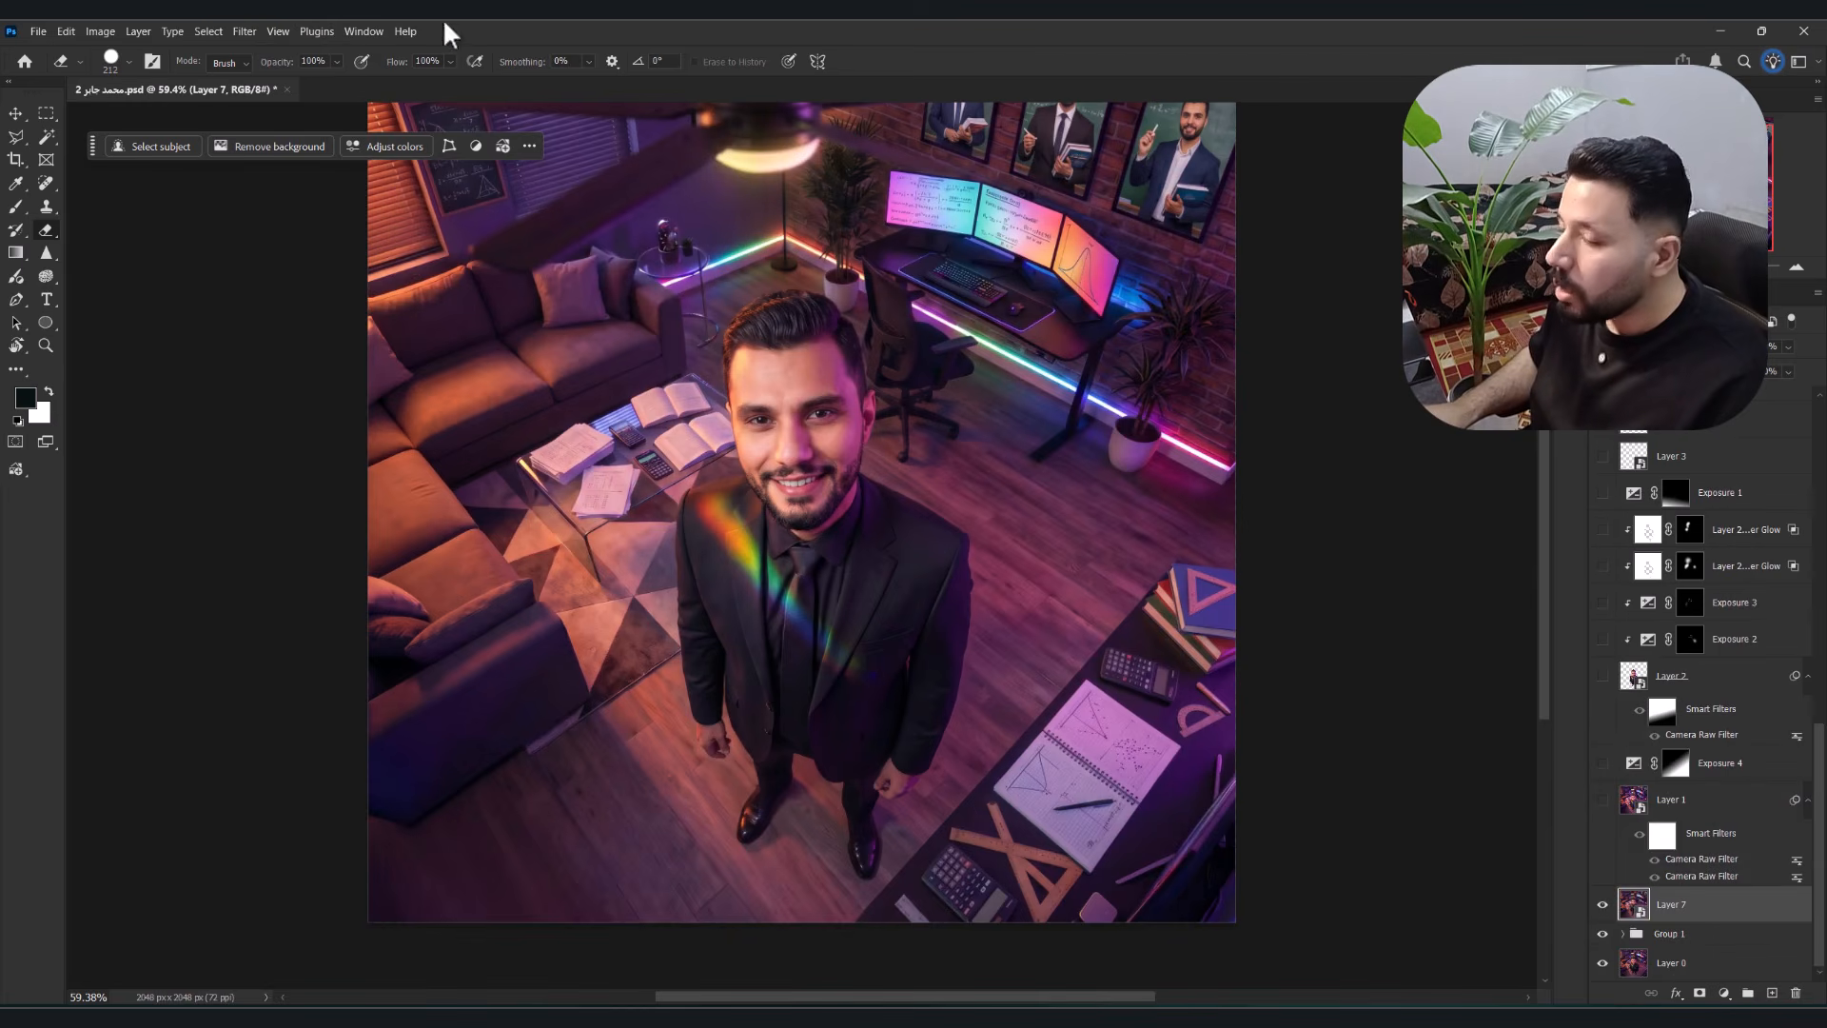
pyautogui.click(245, 31)
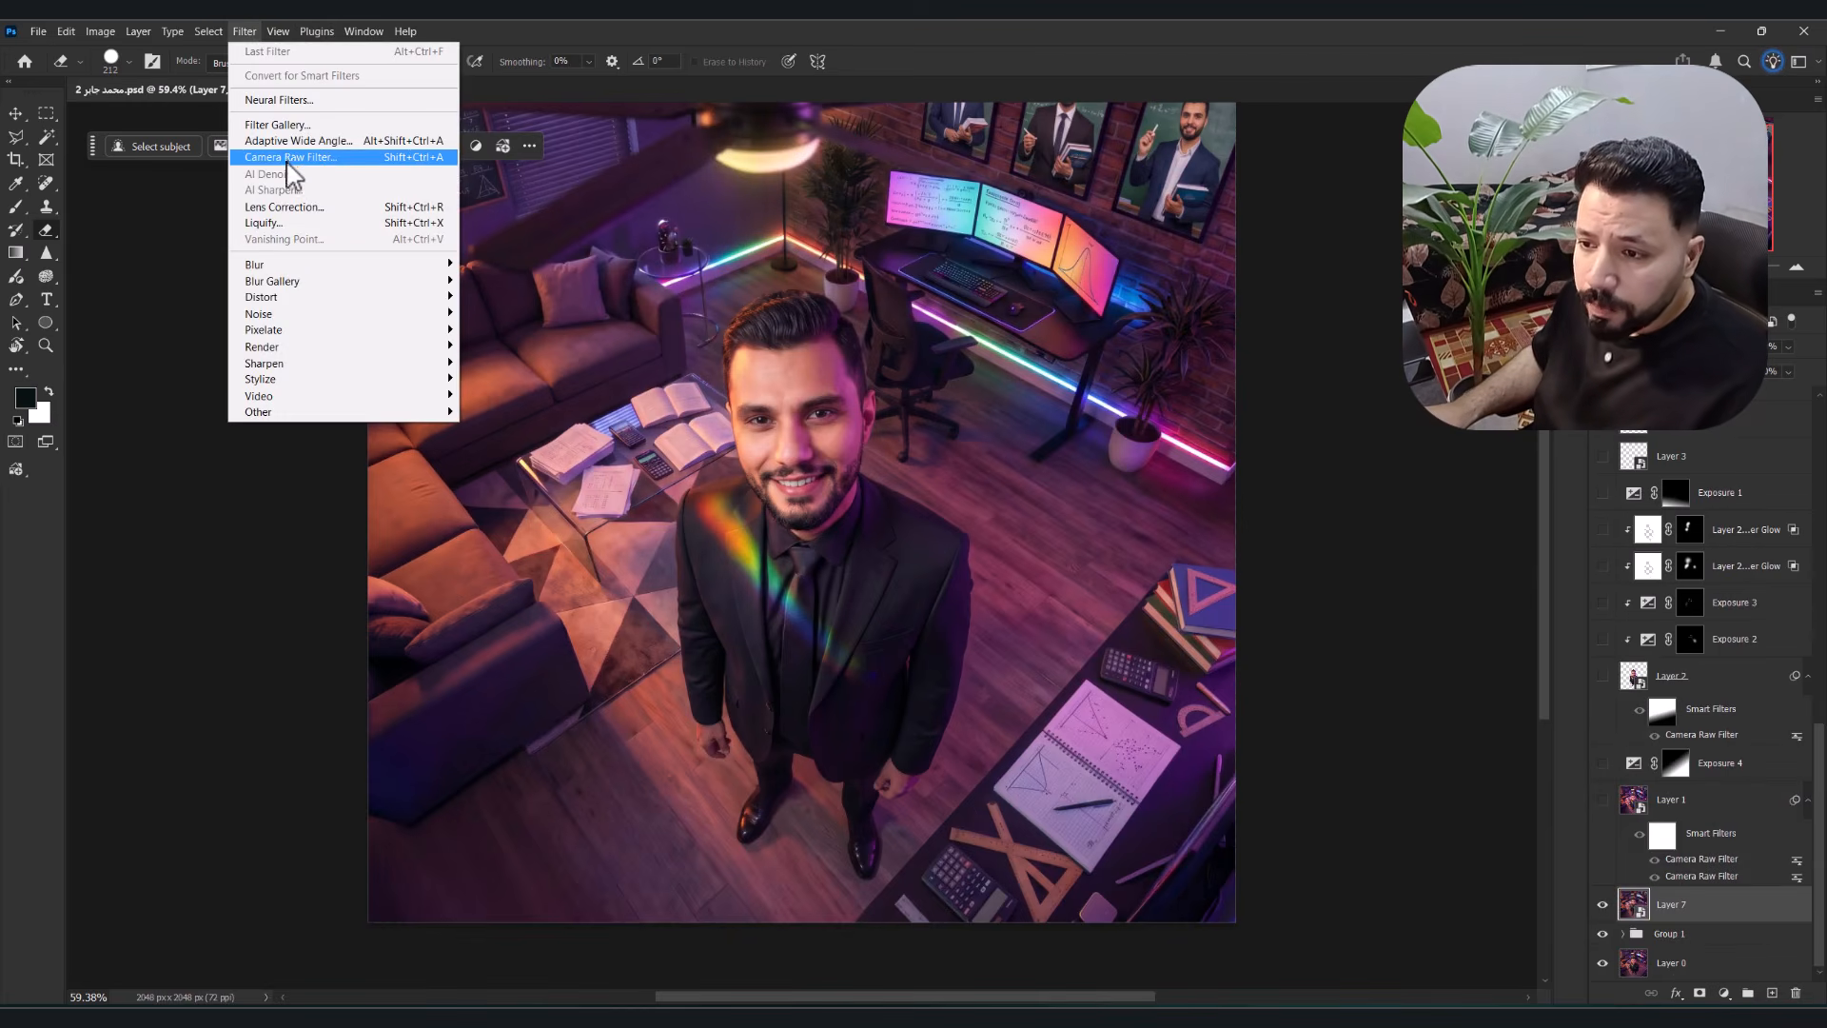
pyautogui.click(288, 158)
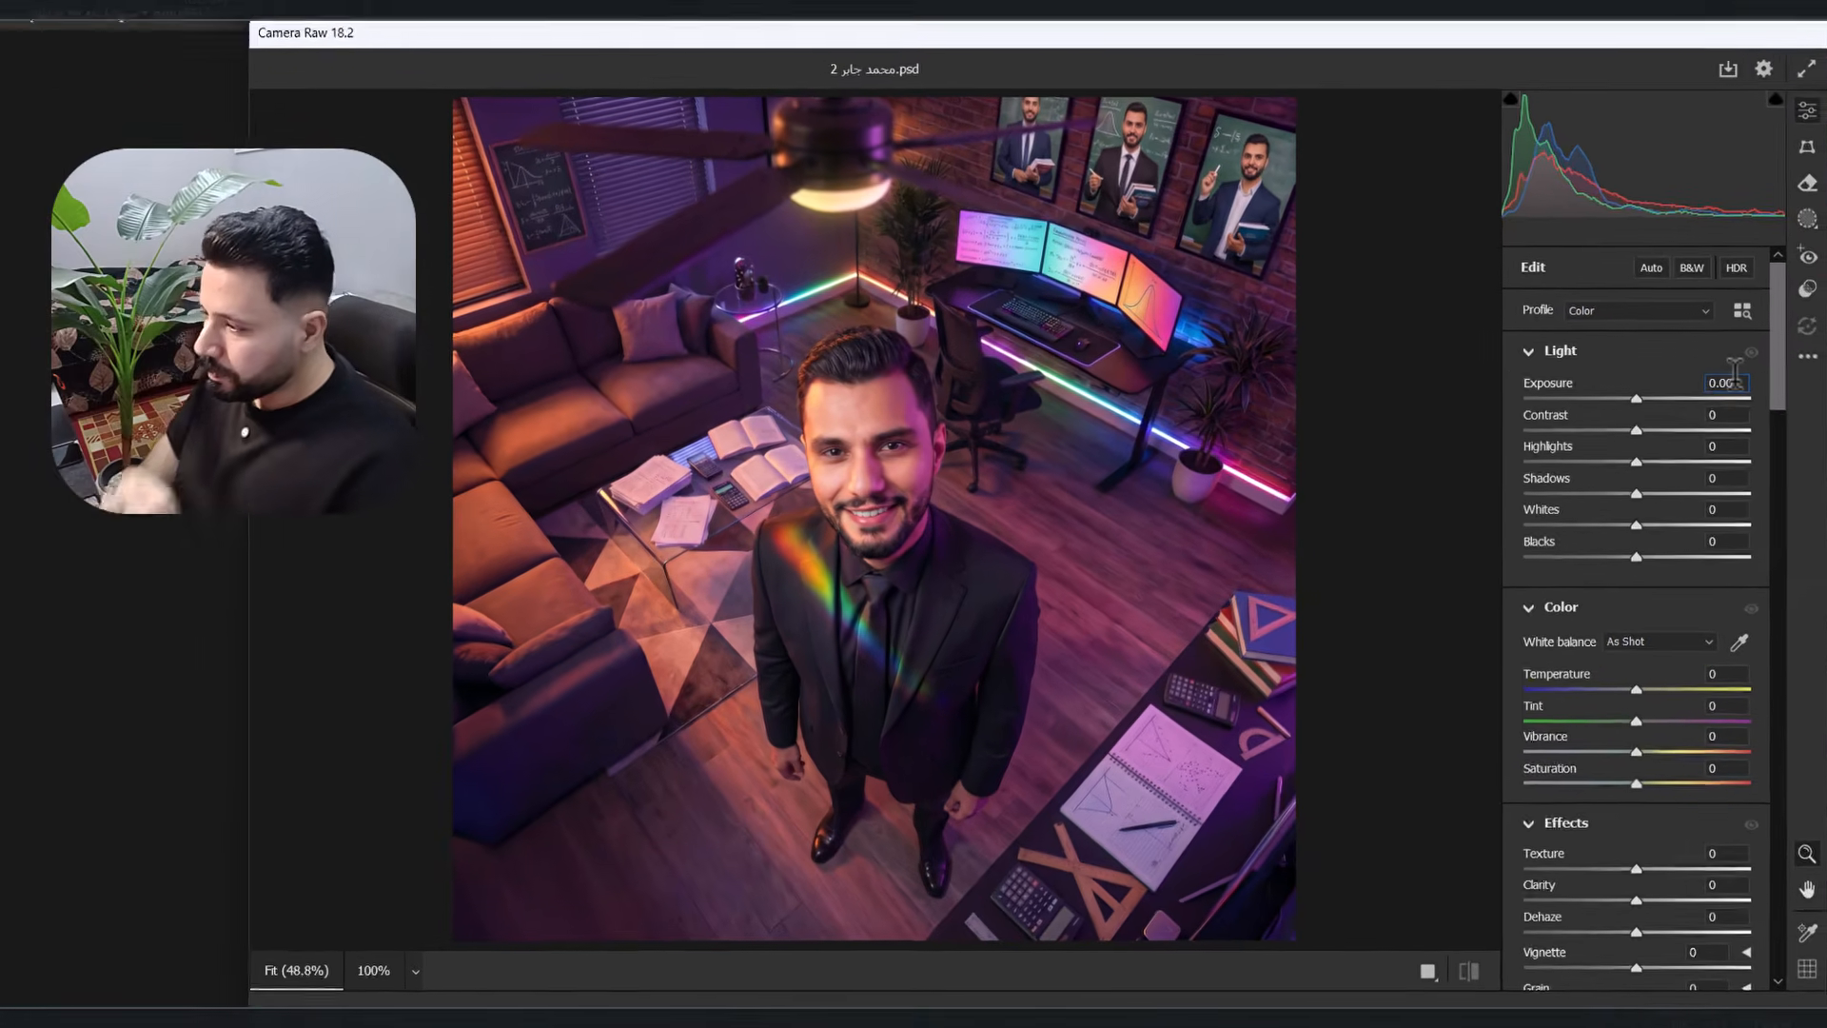
# - Nudge the Exposure up and down in small increments and leave it at +0.05
pyautogui.click(1569, 400)
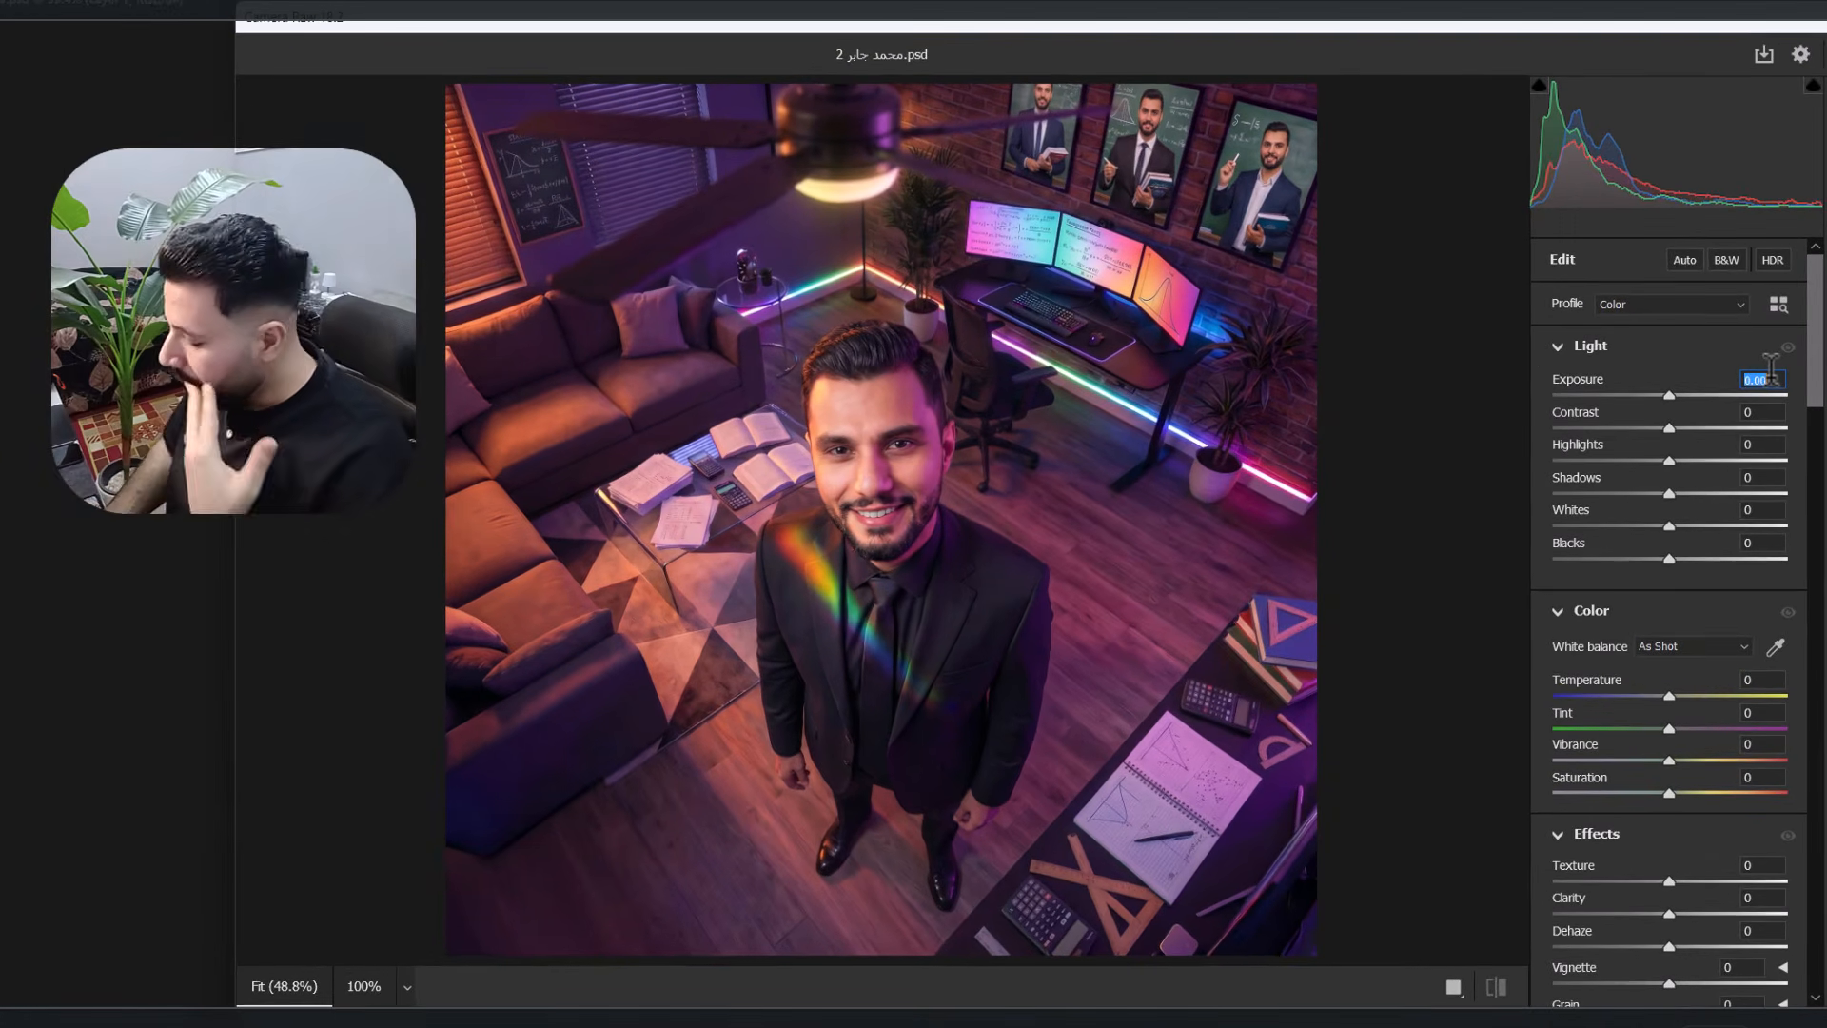
pyautogui.press('Up')
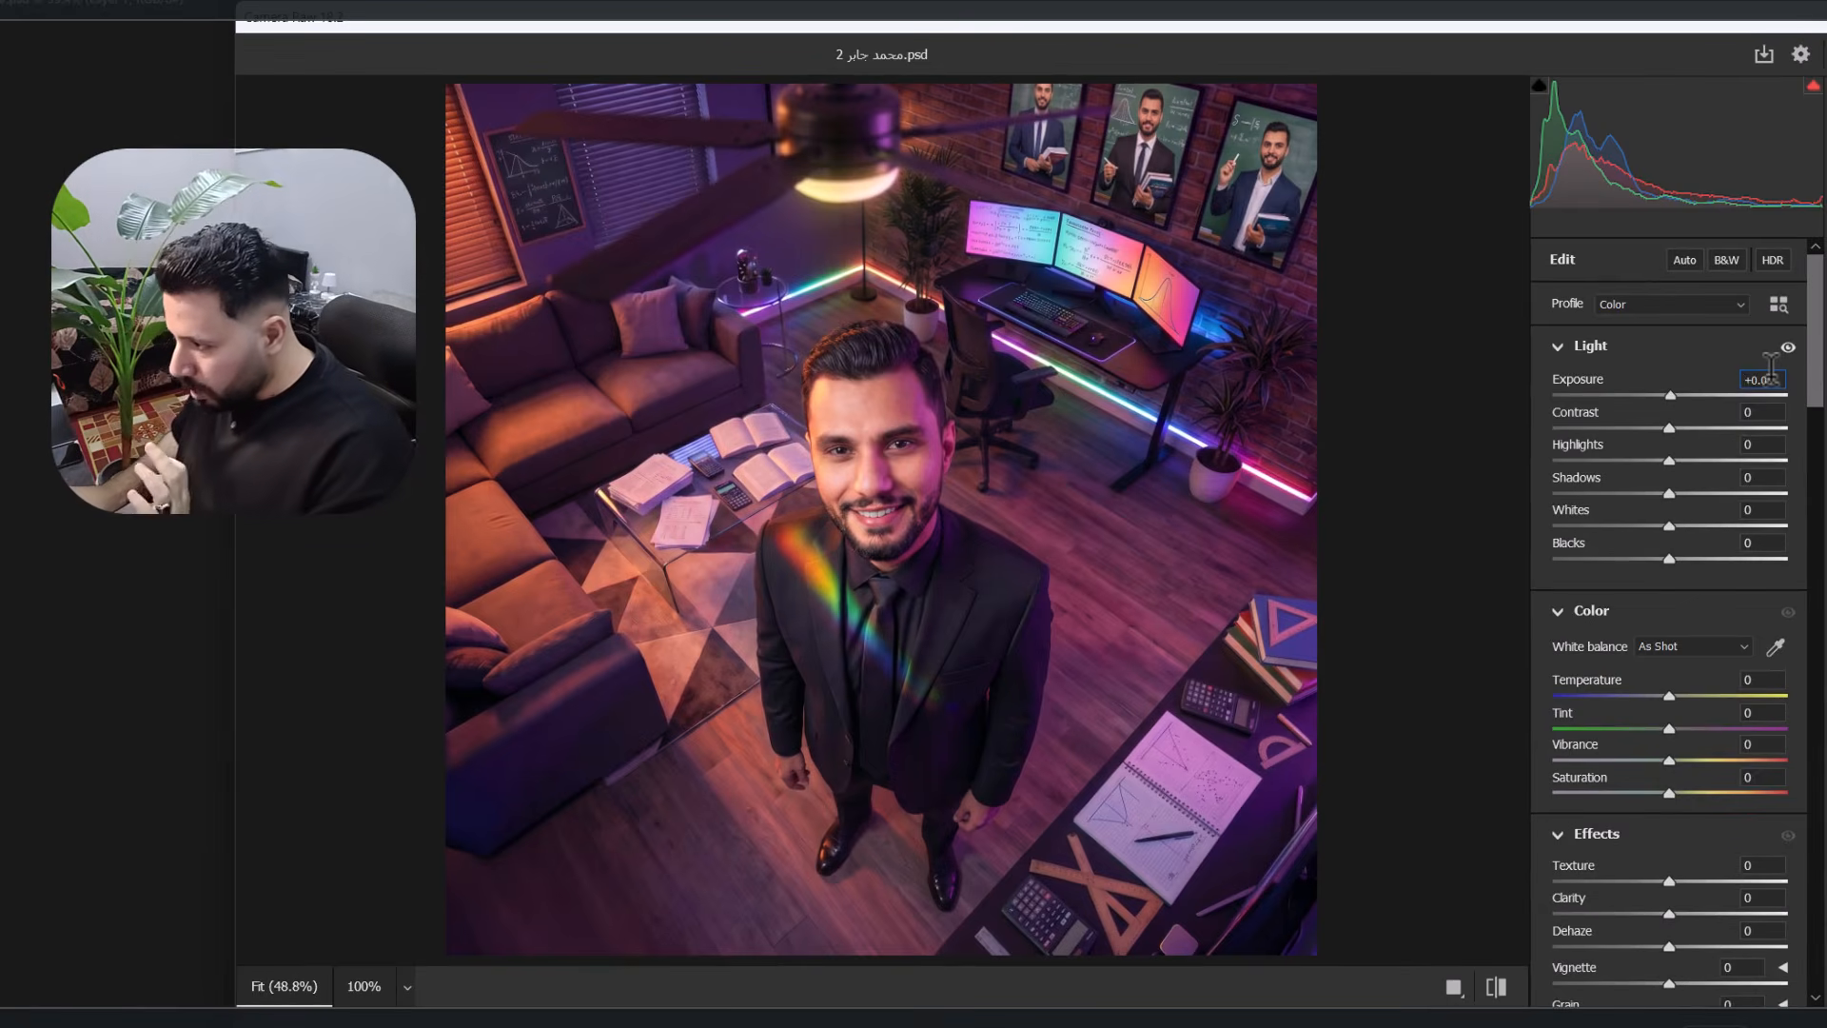
pyautogui.press('Down')
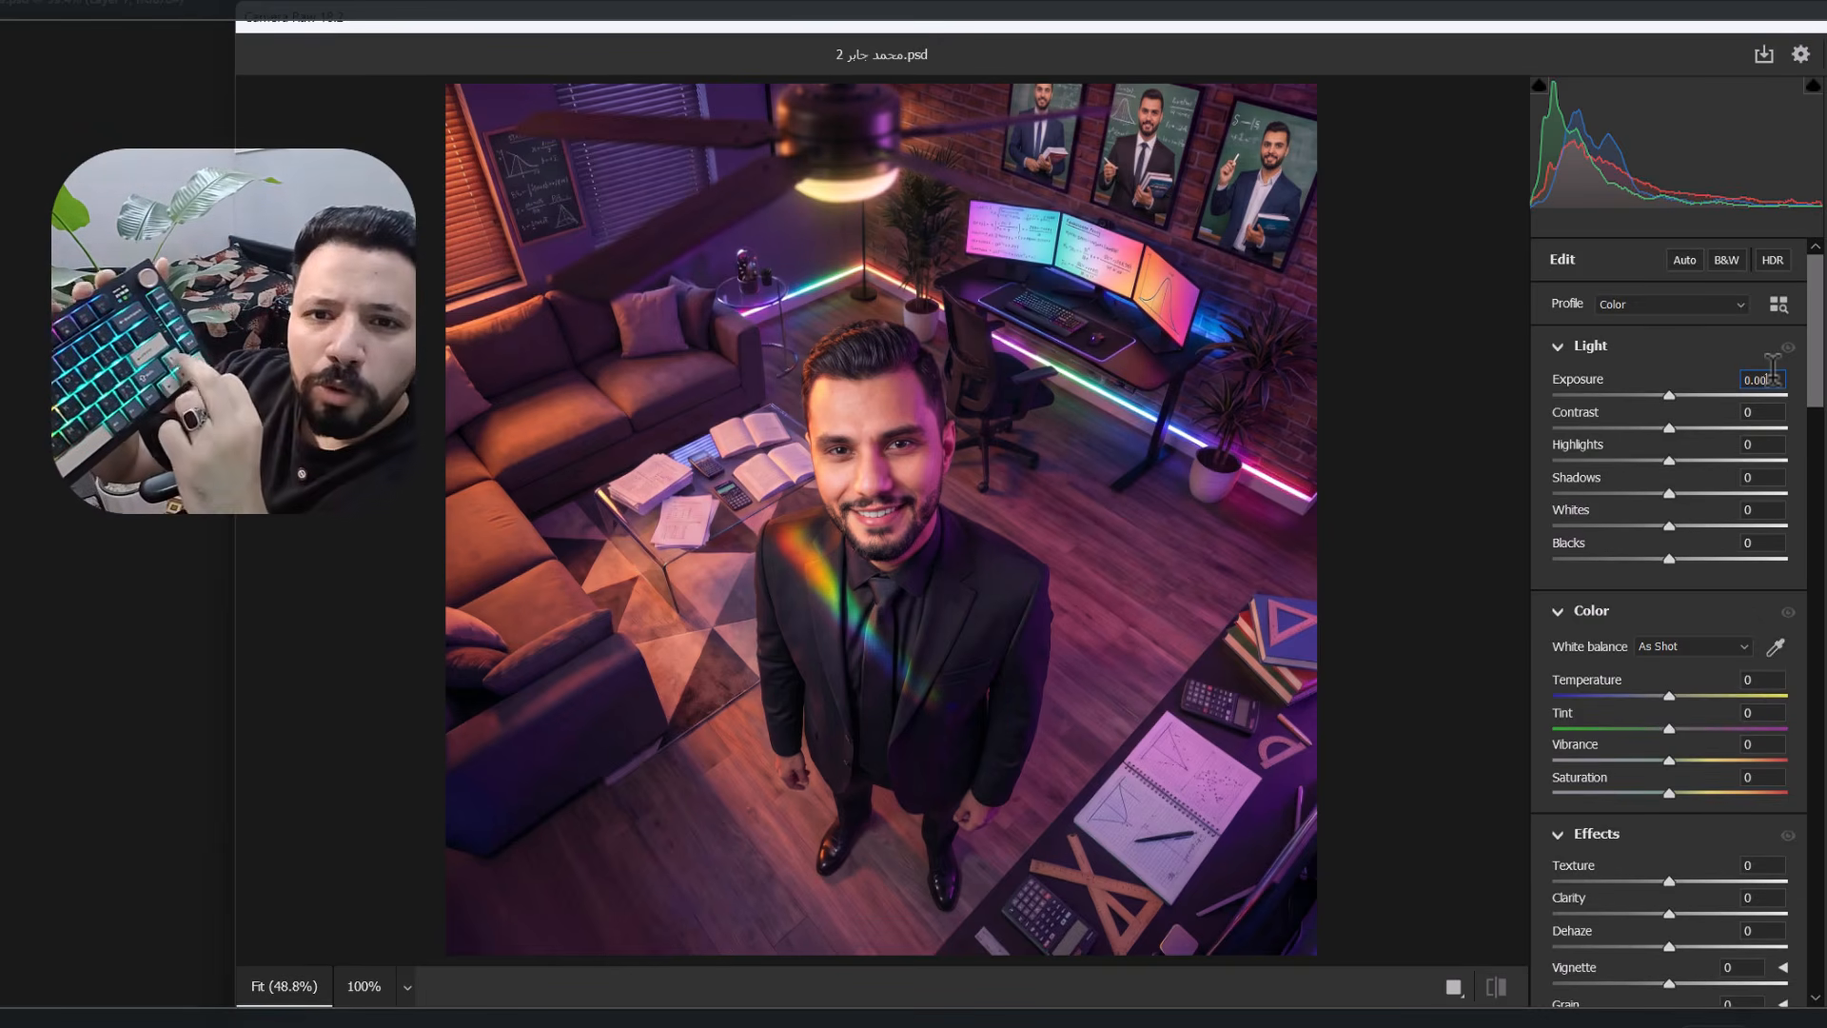
pyautogui.press('Up')
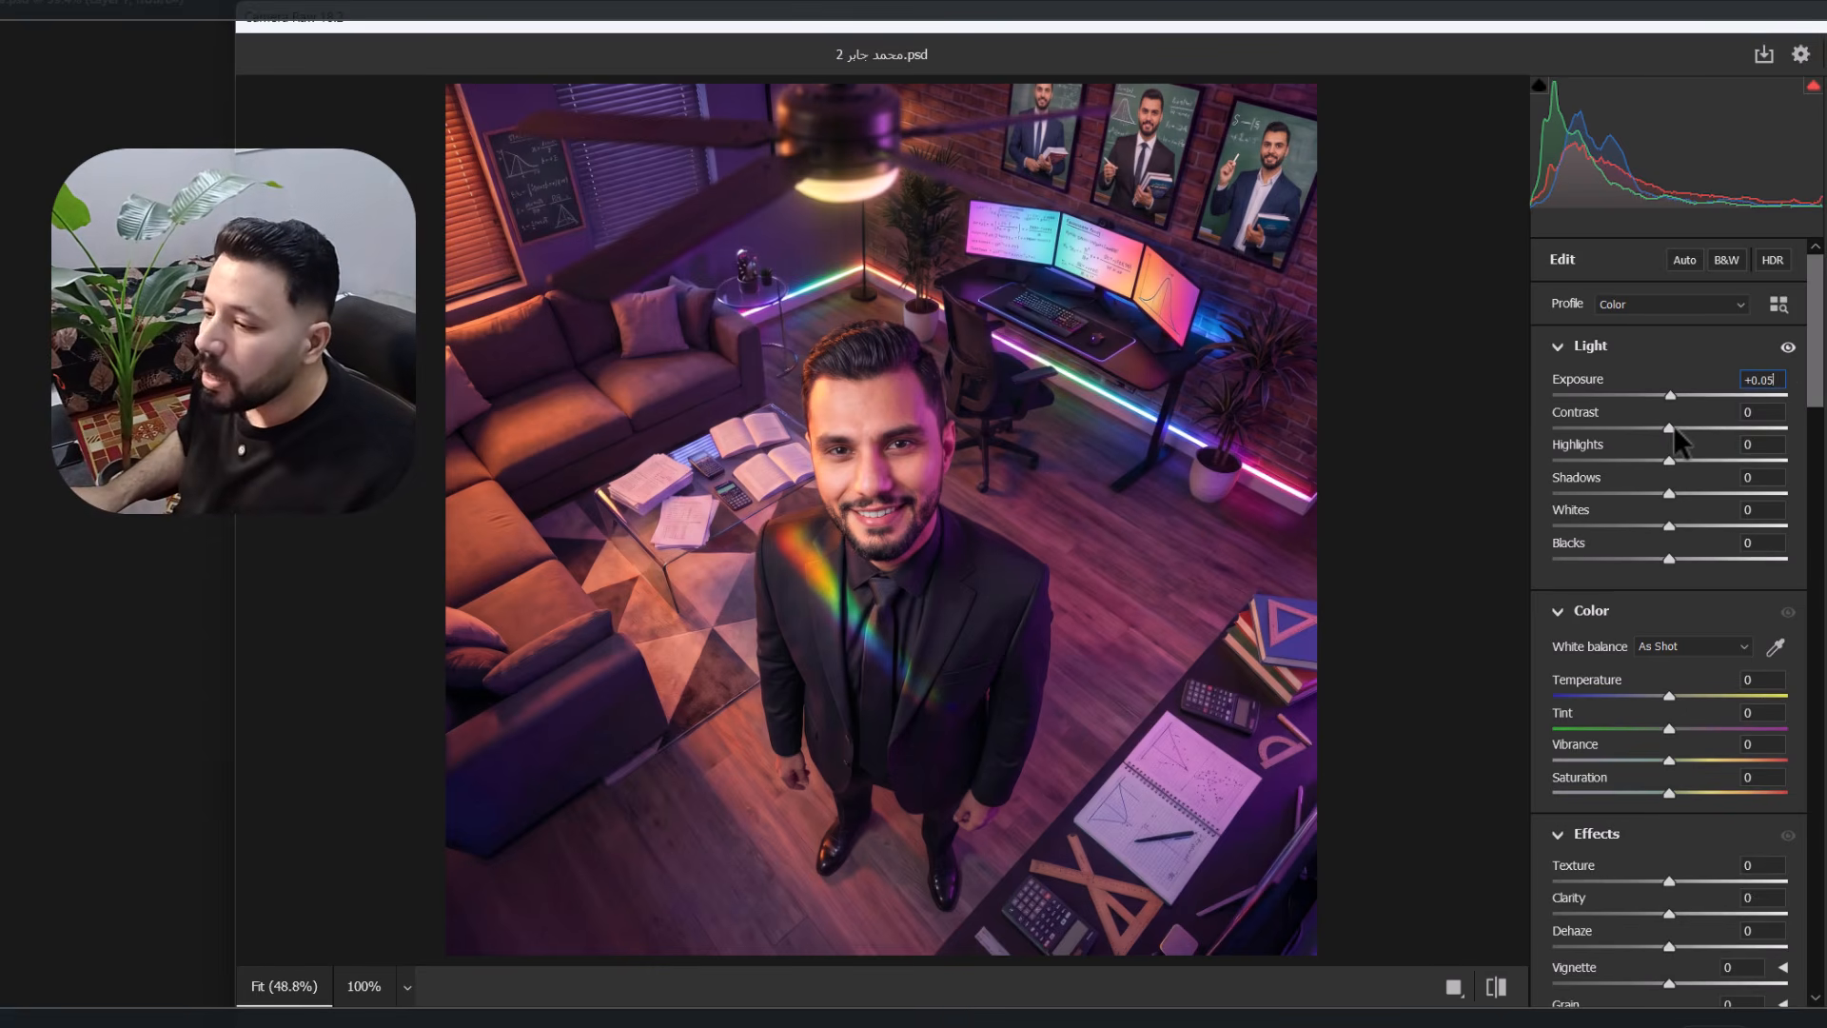
# - Try extreme Contrast values on the image and settle the Contrast at +8
pyautogui.moveTo(1675, 429); pyautogui.dragTo(1678, 430)
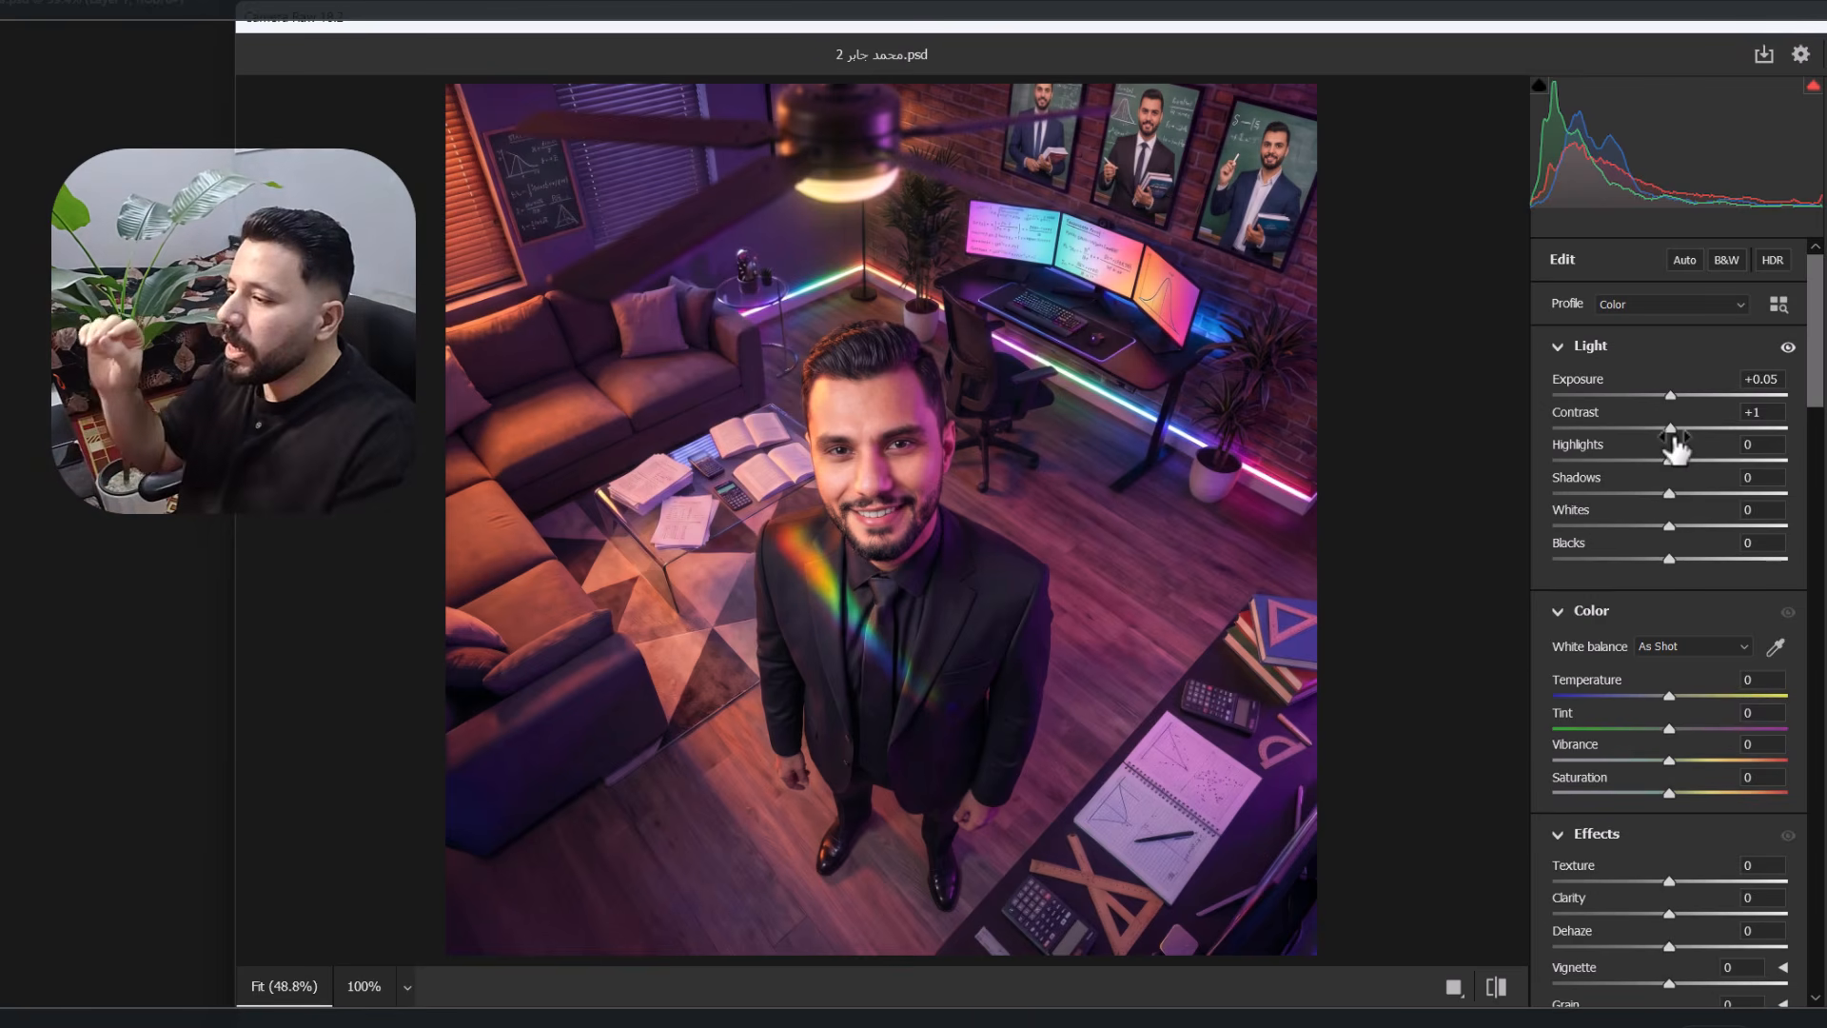
pyautogui.moveTo(1677, 447)
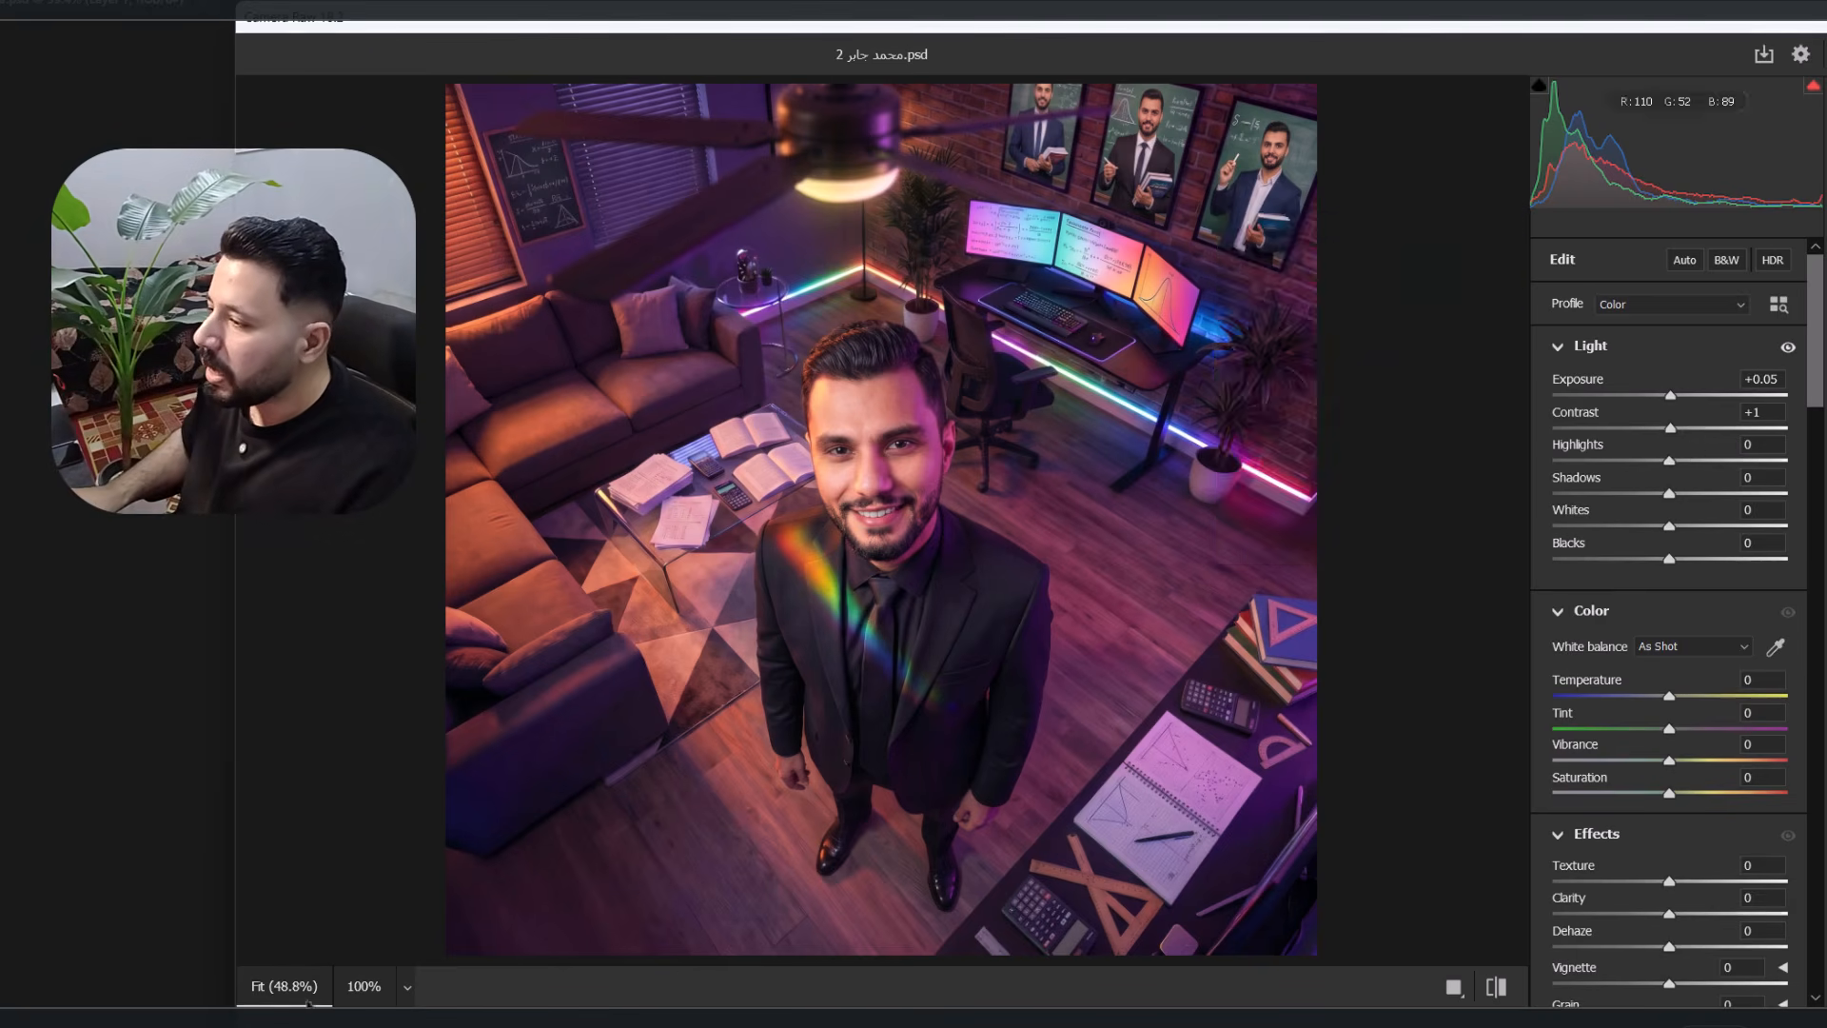
pyautogui.moveTo(1670, 427); pyautogui.dragTo(1767, 428)
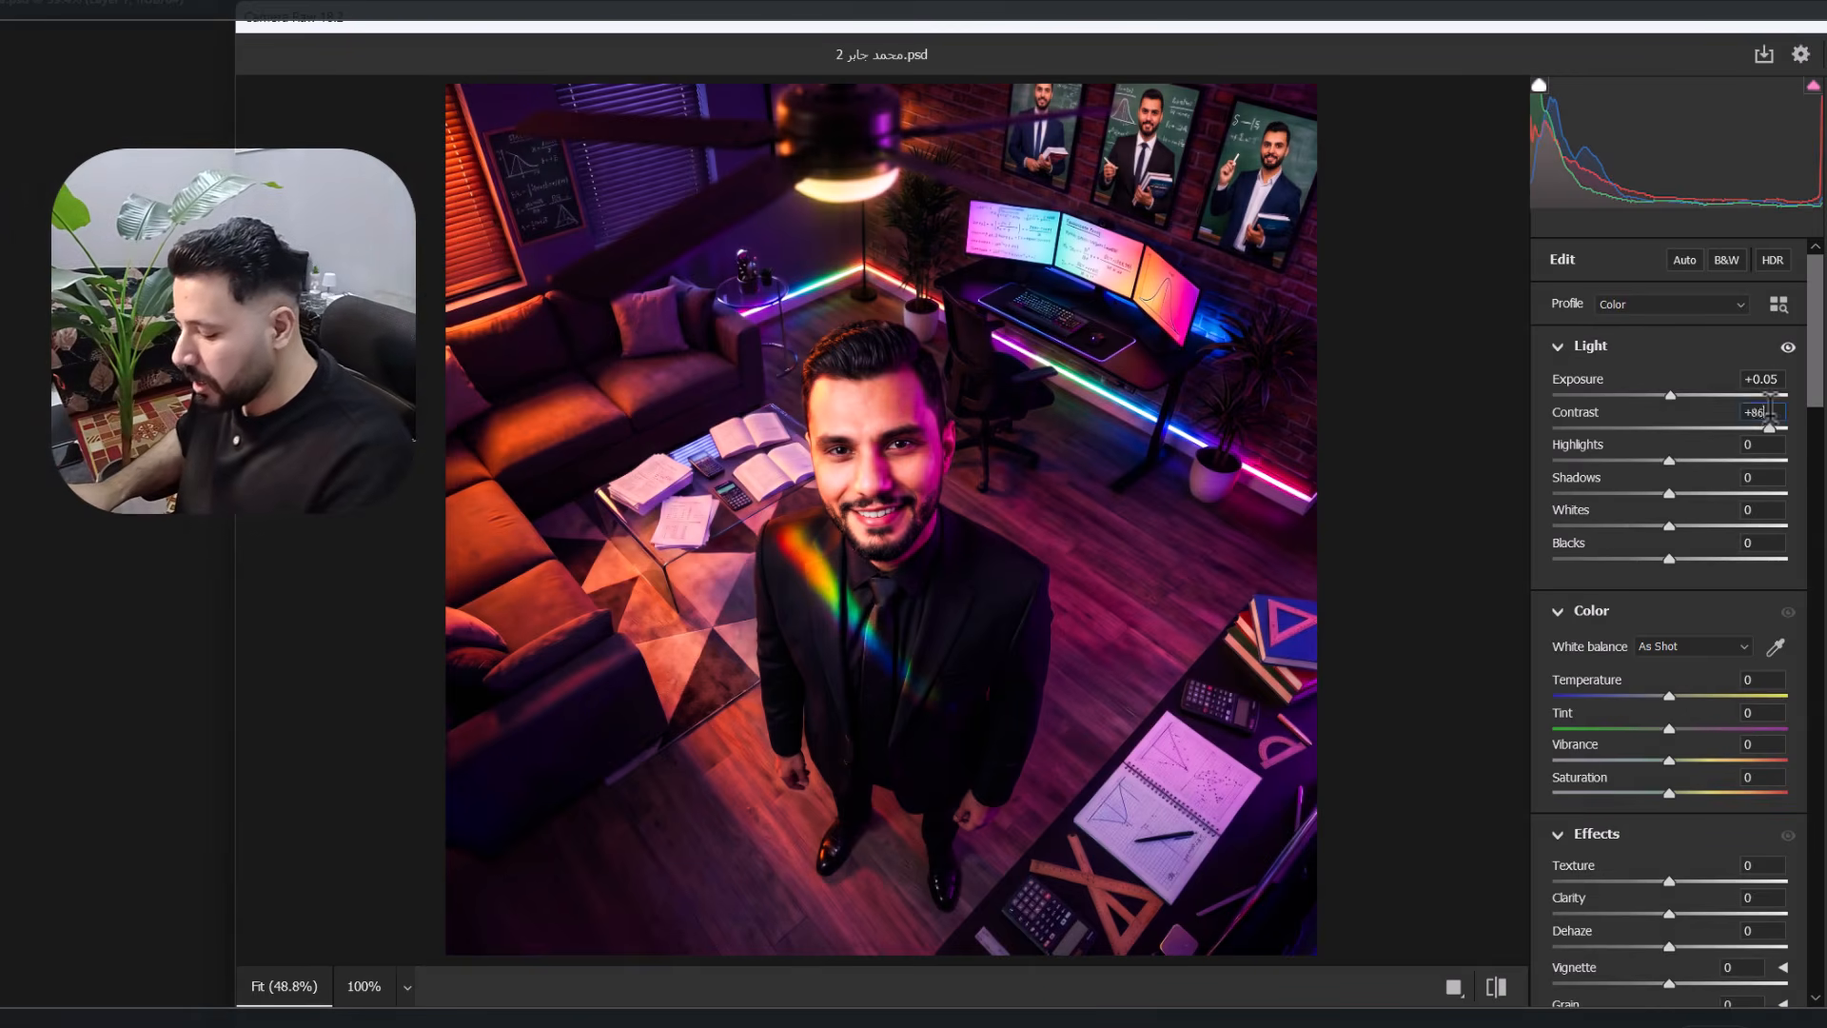
pyautogui.click(1770, 409)
pyautogui.write('0')
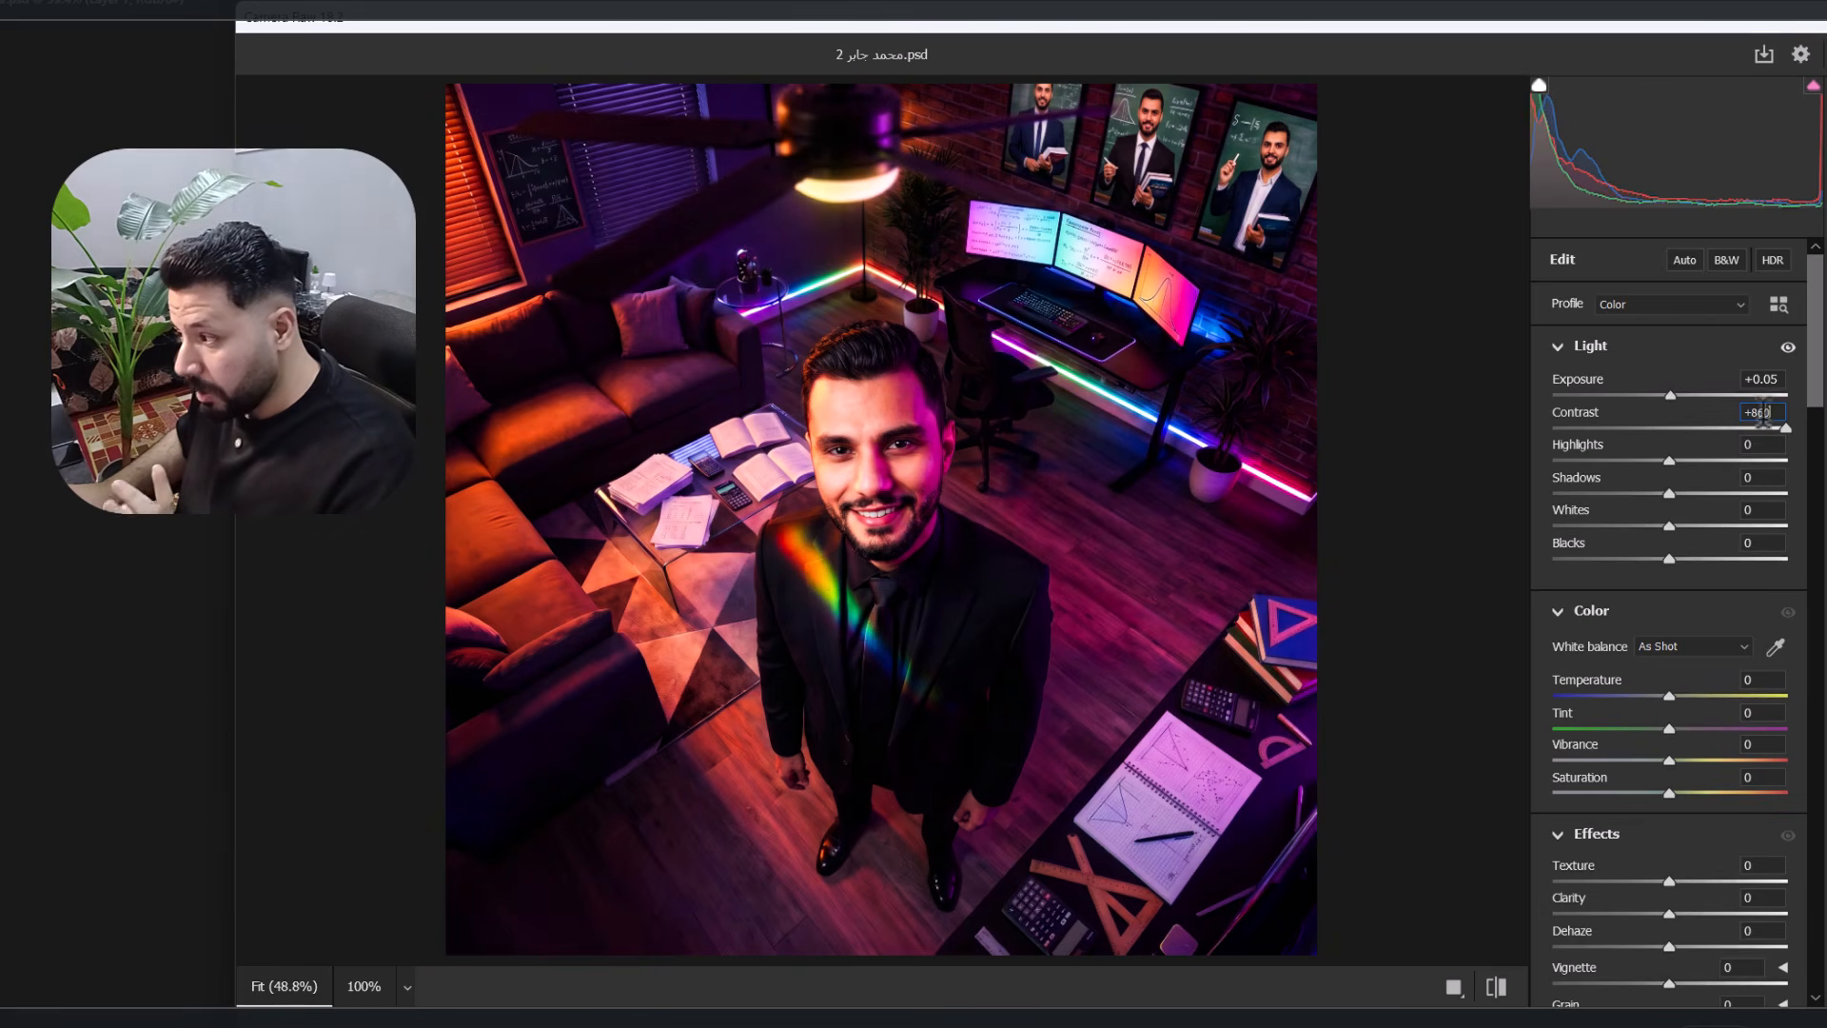
pyautogui.moveTo(1775, 409); pyautogui.dragTo(1690, 421)
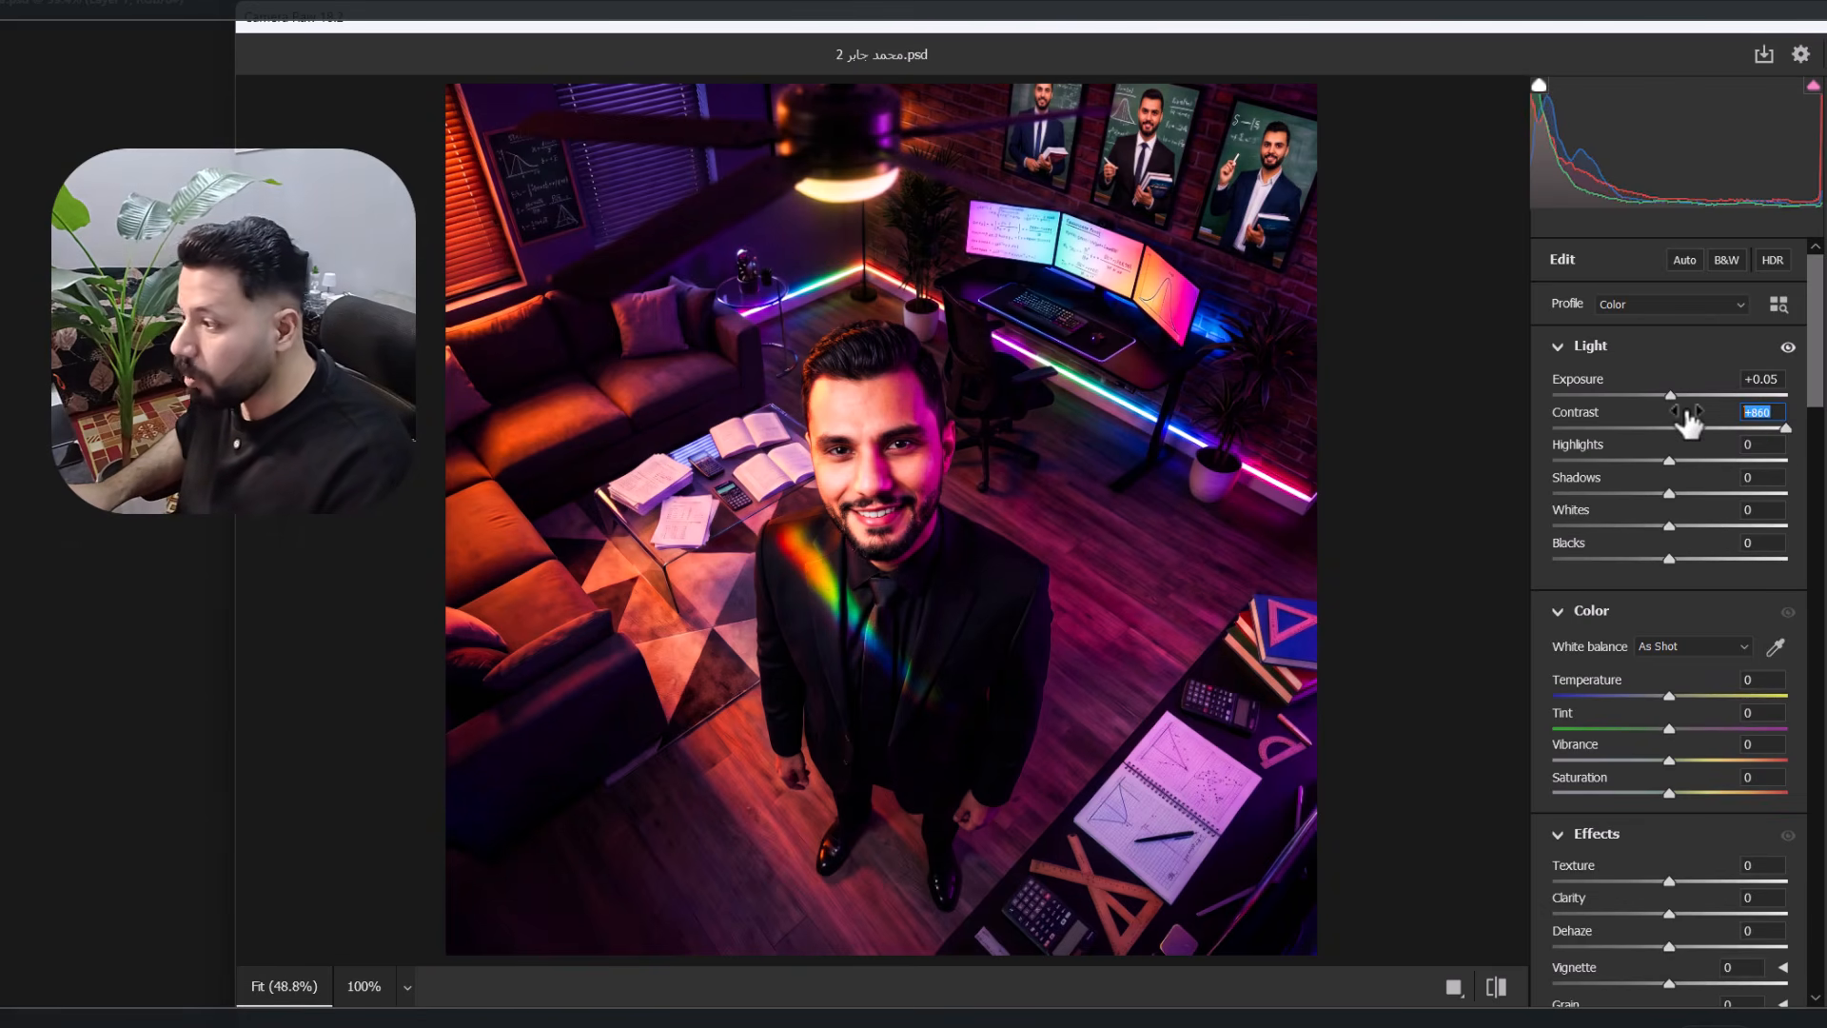
pyautogui.write('0')
pyautogui.click(1679, 427)
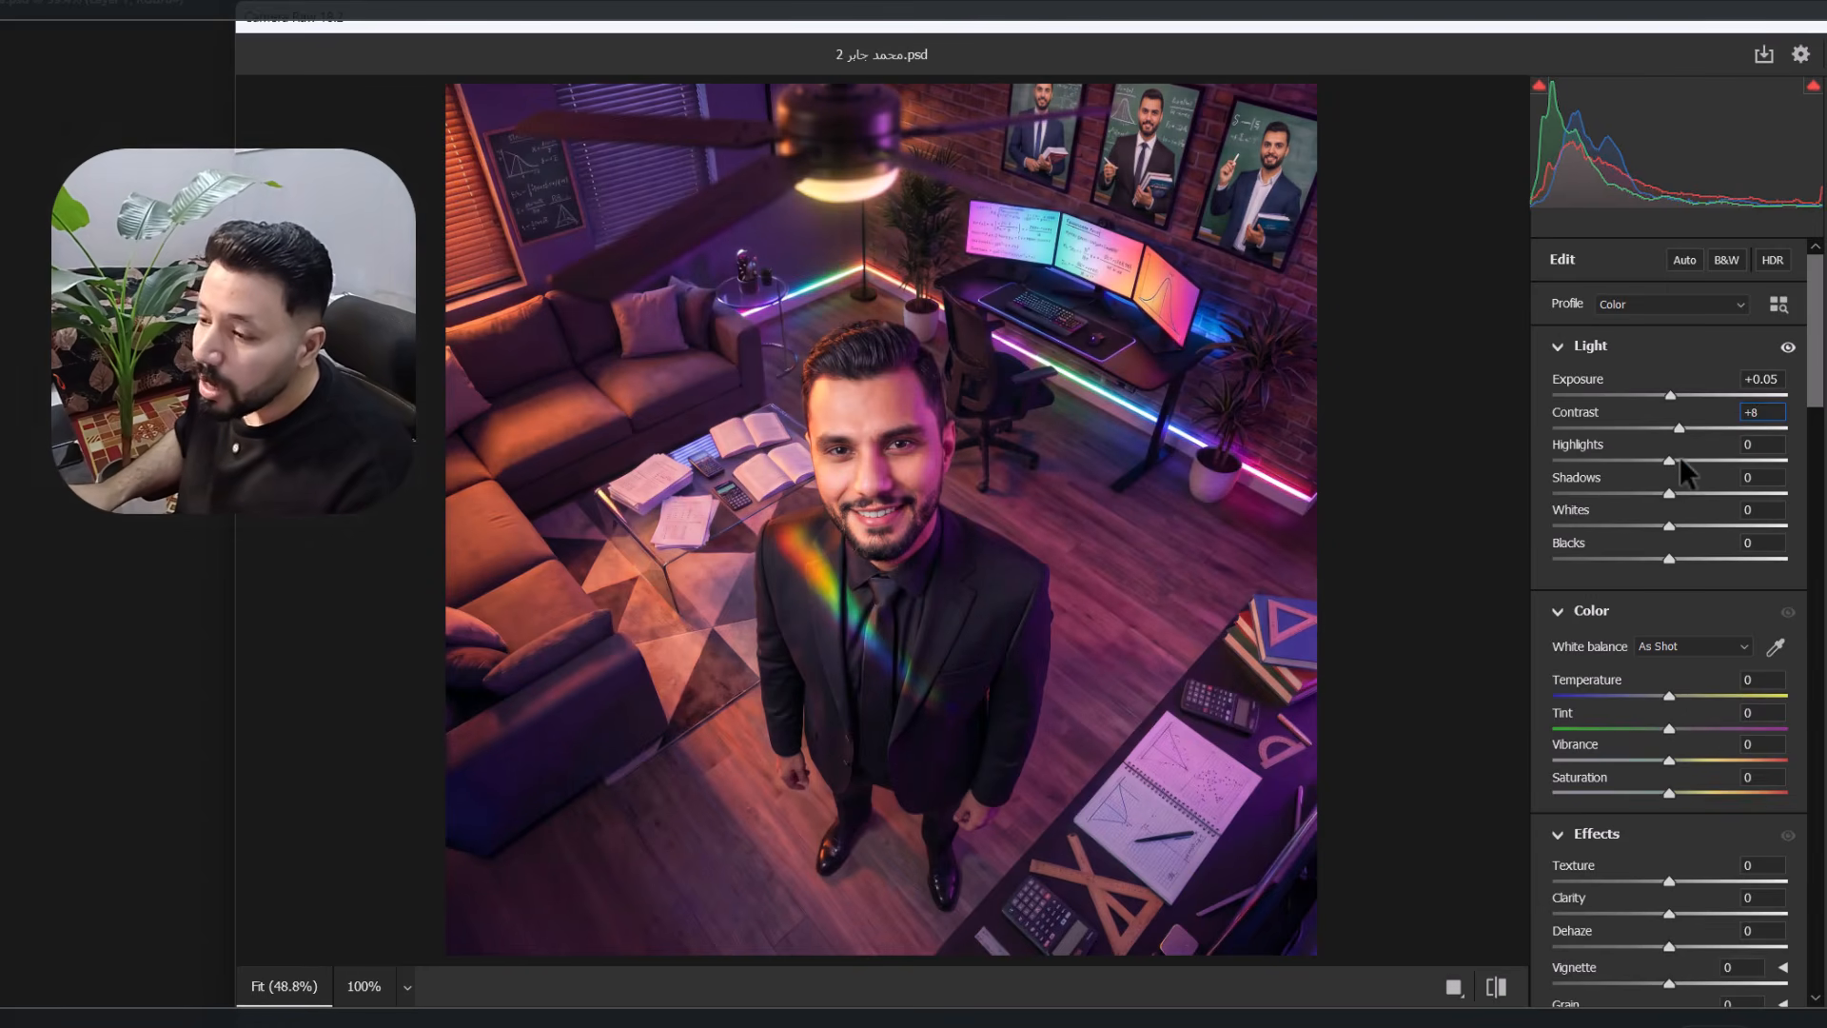
# - Try Highlights at +50 and +3, checking the face close up and comparing the Light adjustments off and on
pyautogui.moveTo(1693, 469); pyautogui.dragTo(1730, 473)
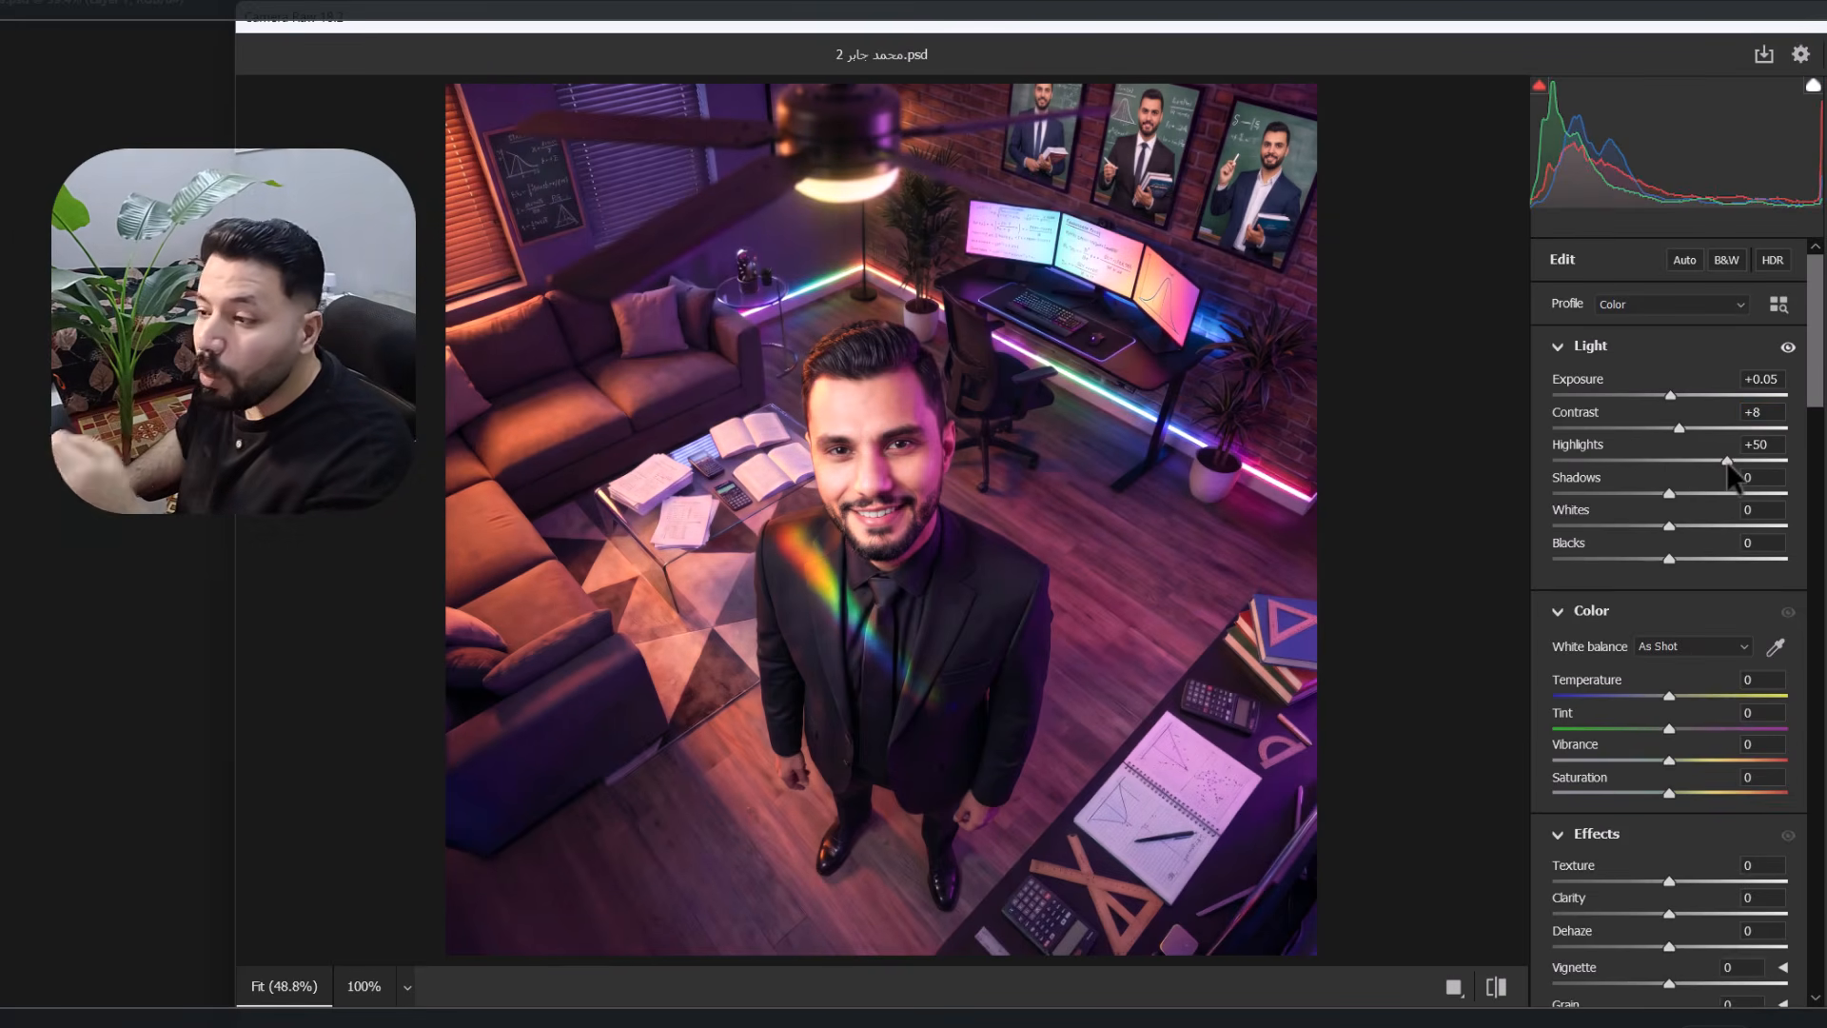
pyautogui.moveTo(1730, 473); pyautogui.dragTo(1672, 477)
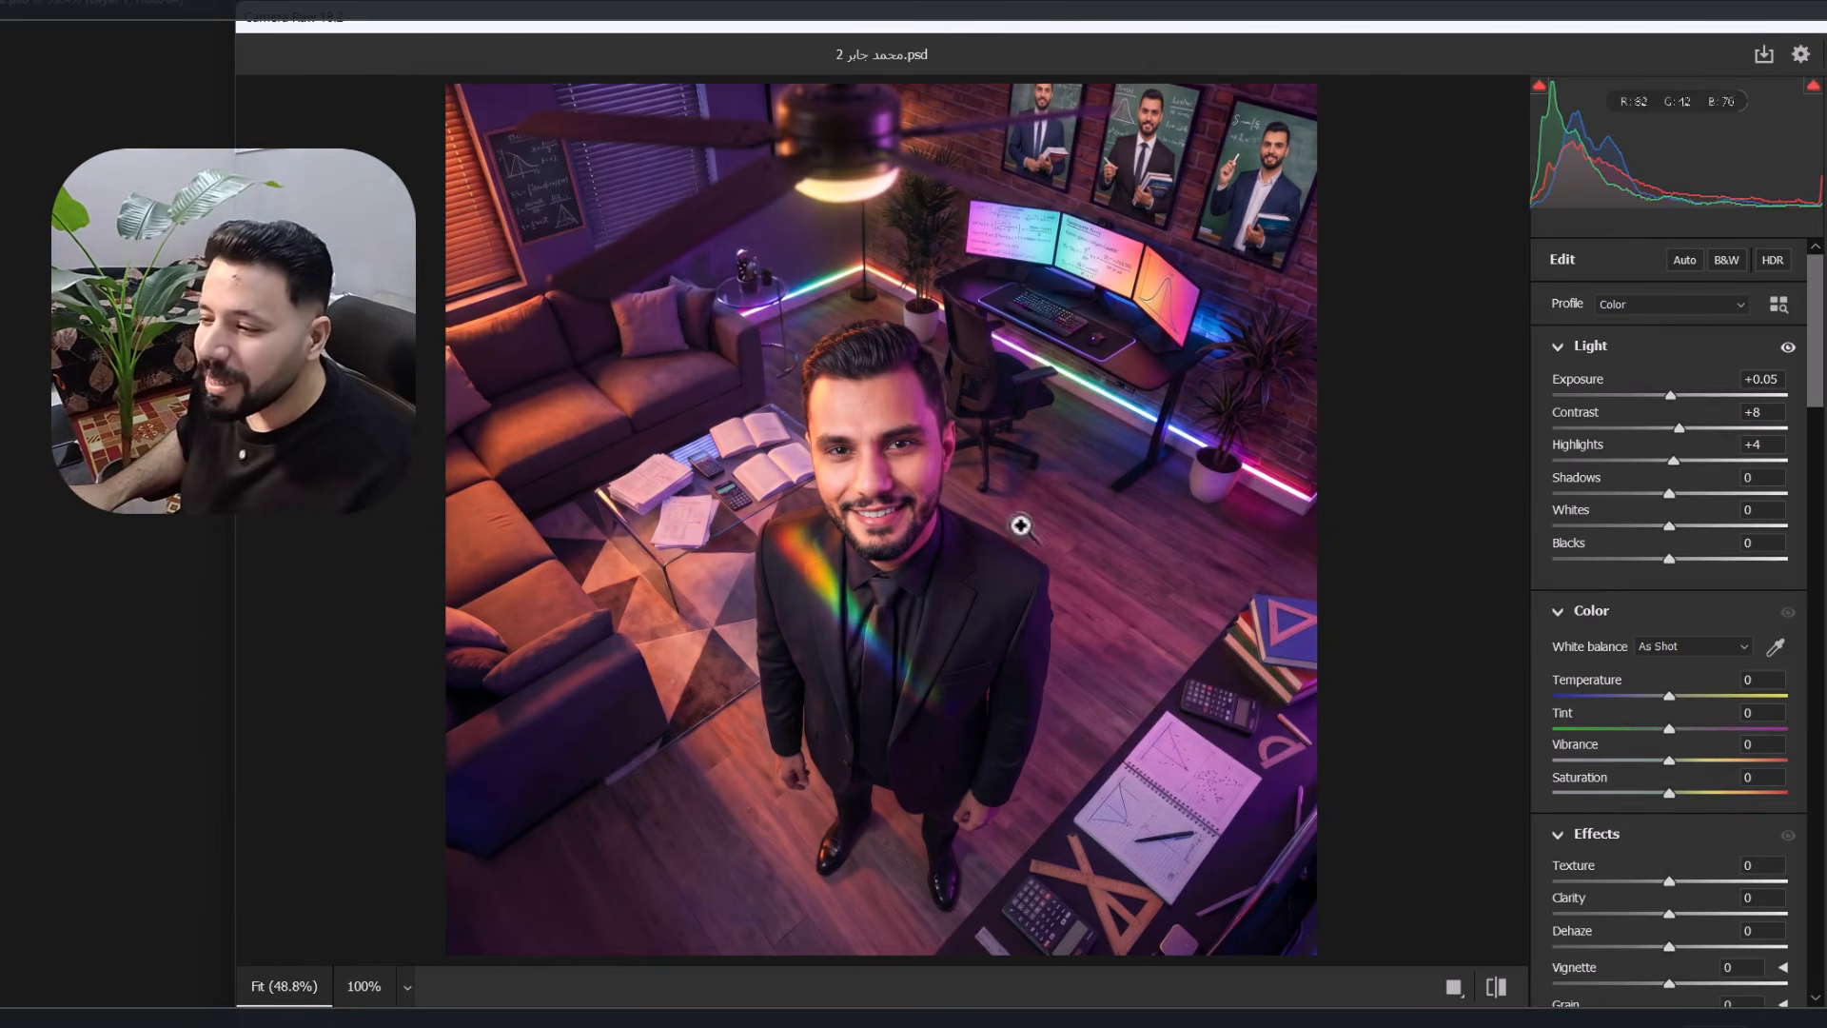
pyautogui.click(842, 439)
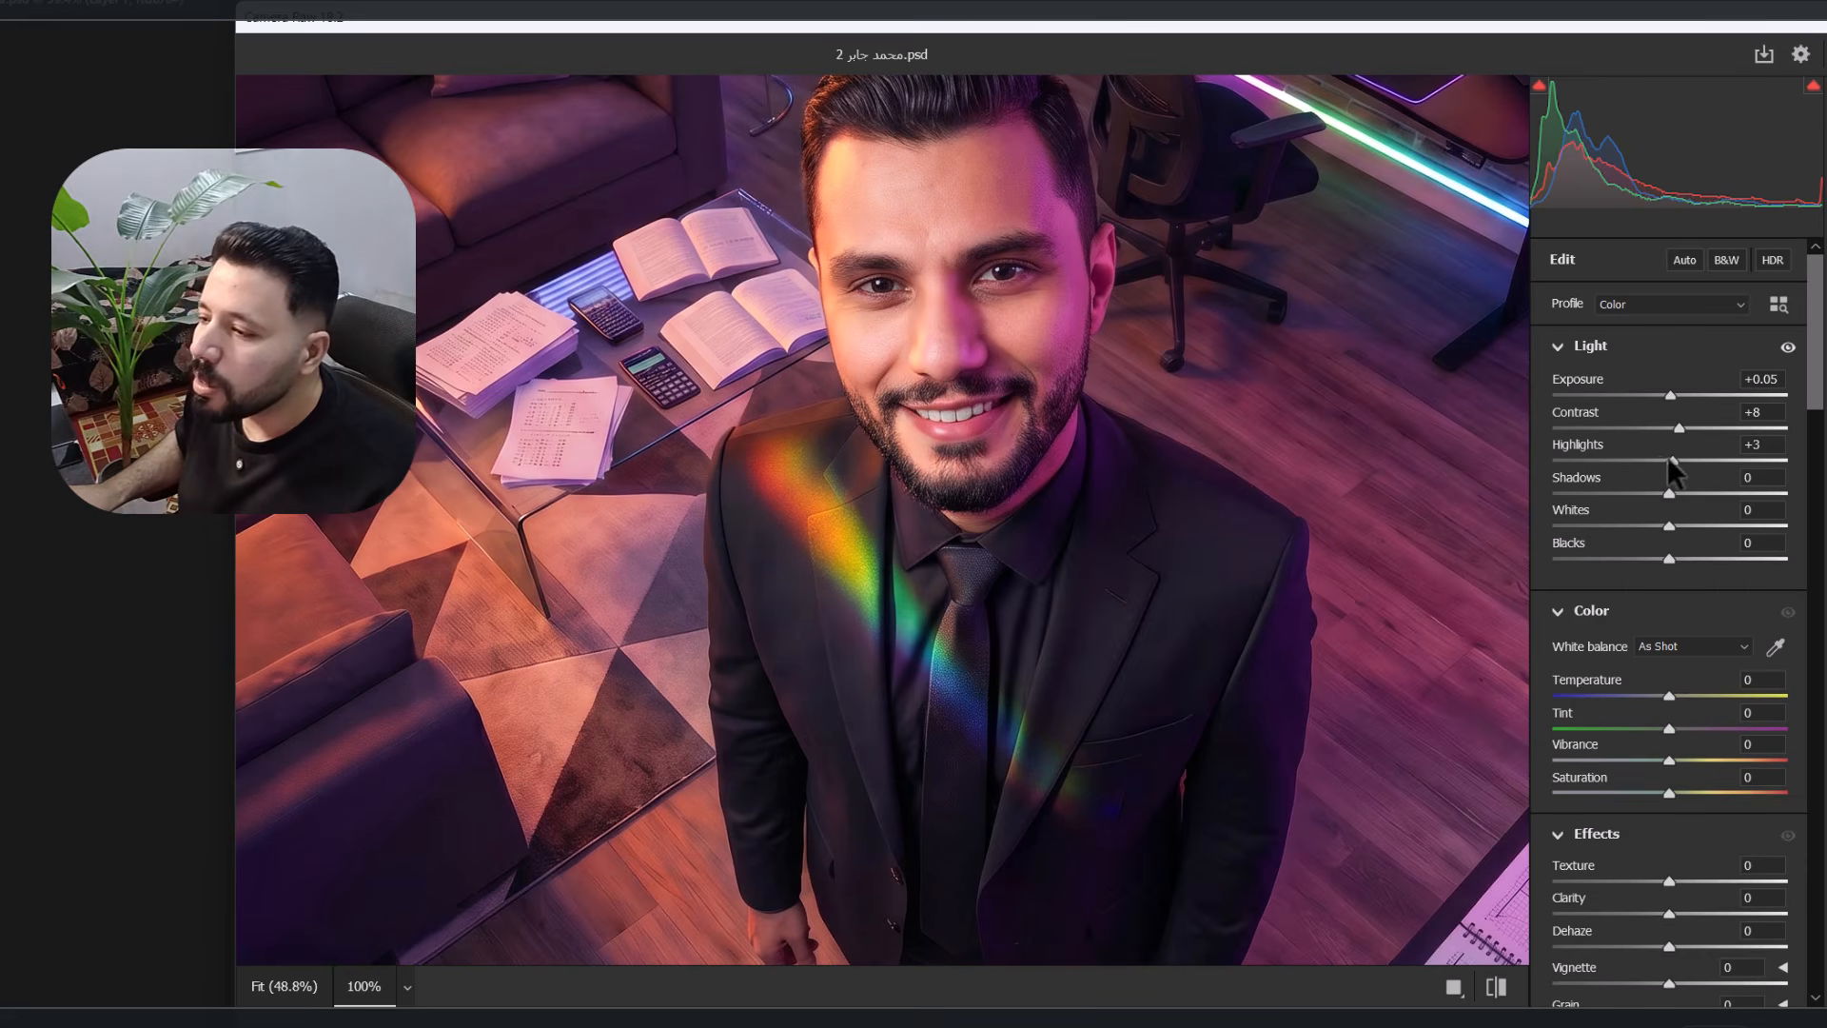
pyautogui.click(938, 294)
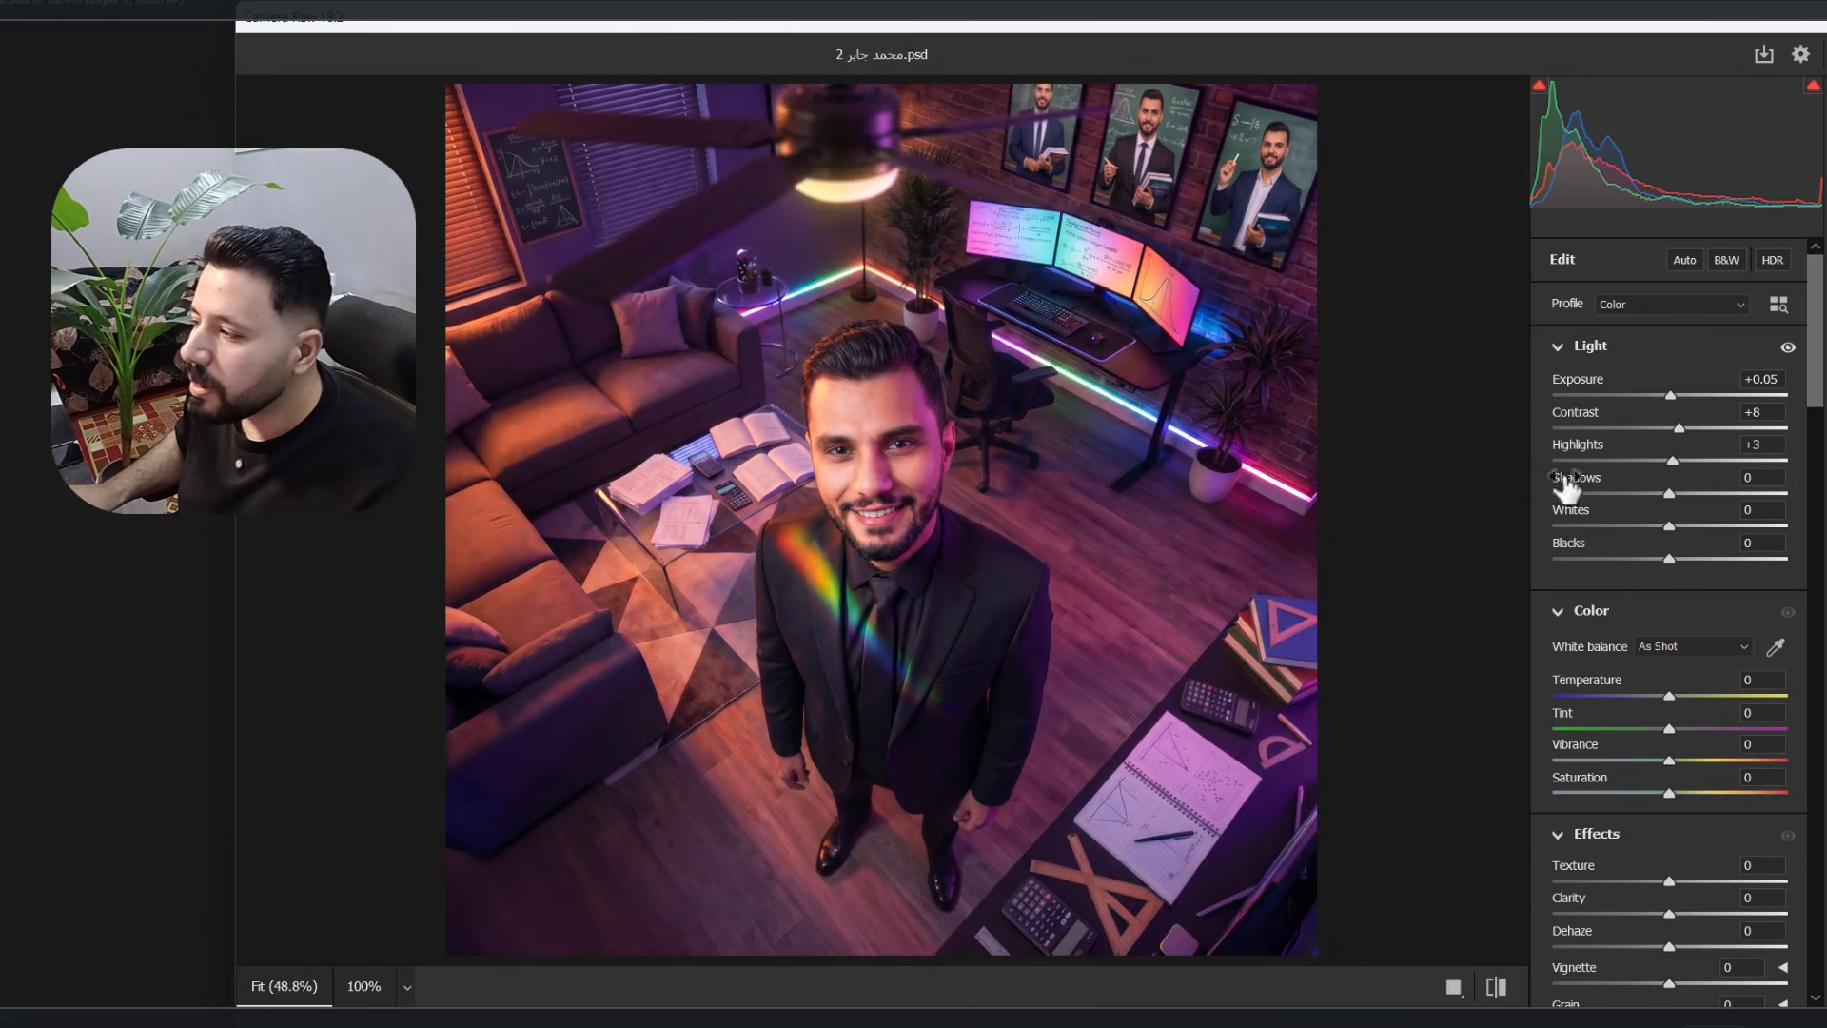
pyautogui.click(1788, 347)
pyautogui.click(1788, 347)
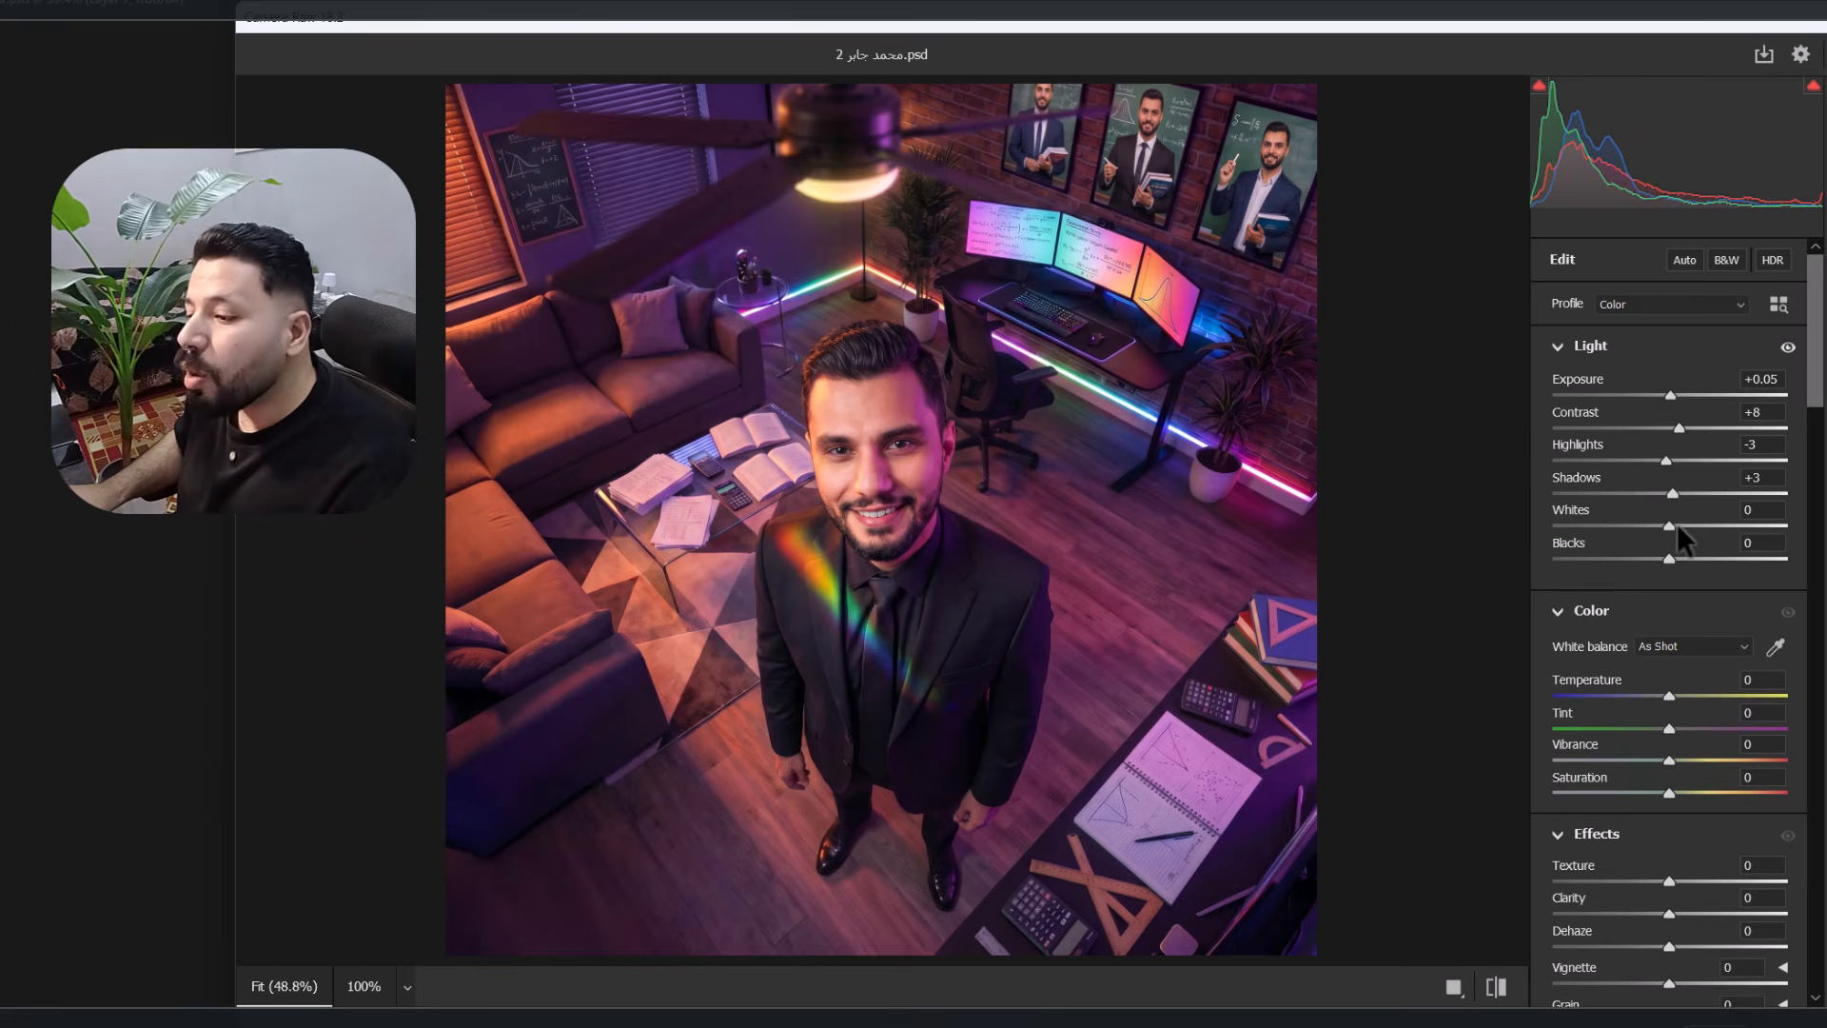
# - Set Whites to +30, Highlights to -15 and Blacks to +12 in the Light adjustments
pyautogui.moveTo(1672, 533); pyautogui.dragTo(1708, 547)
pyautogui.moveTo(1665, 461); pyautogui.dragTo(1652, 460)
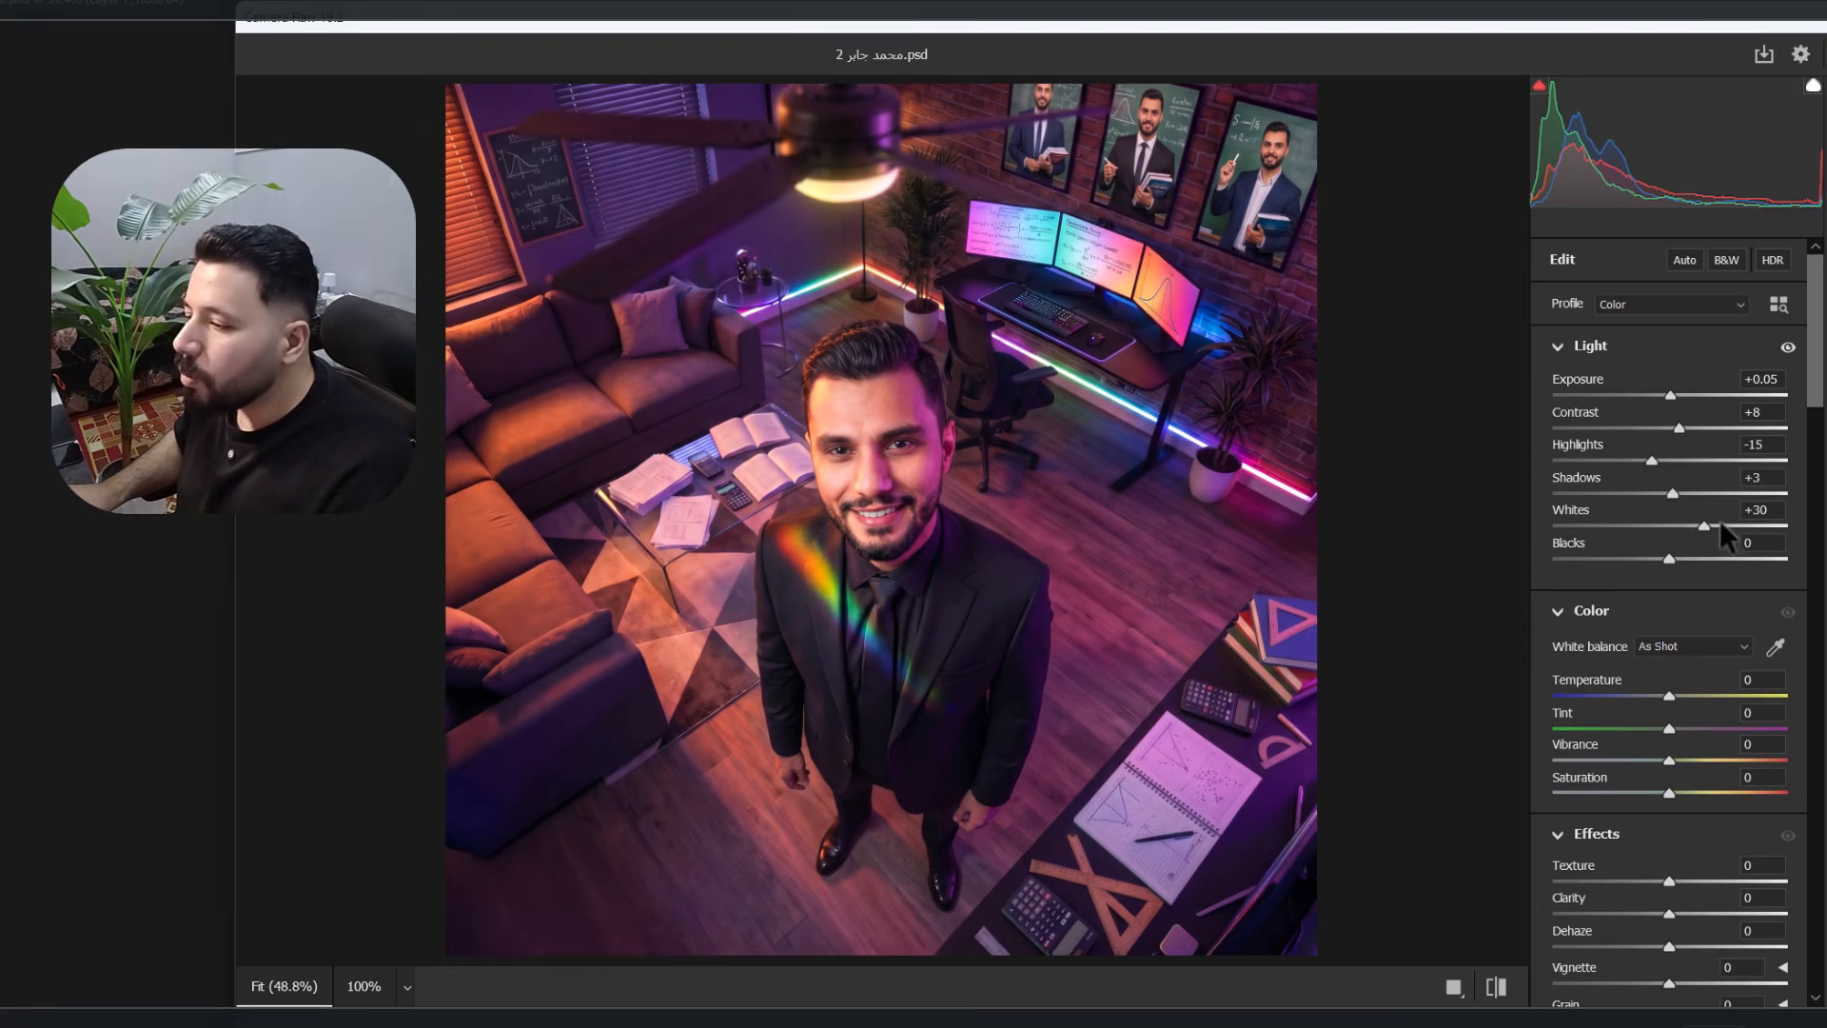
pyautogui.click(1686, 560)
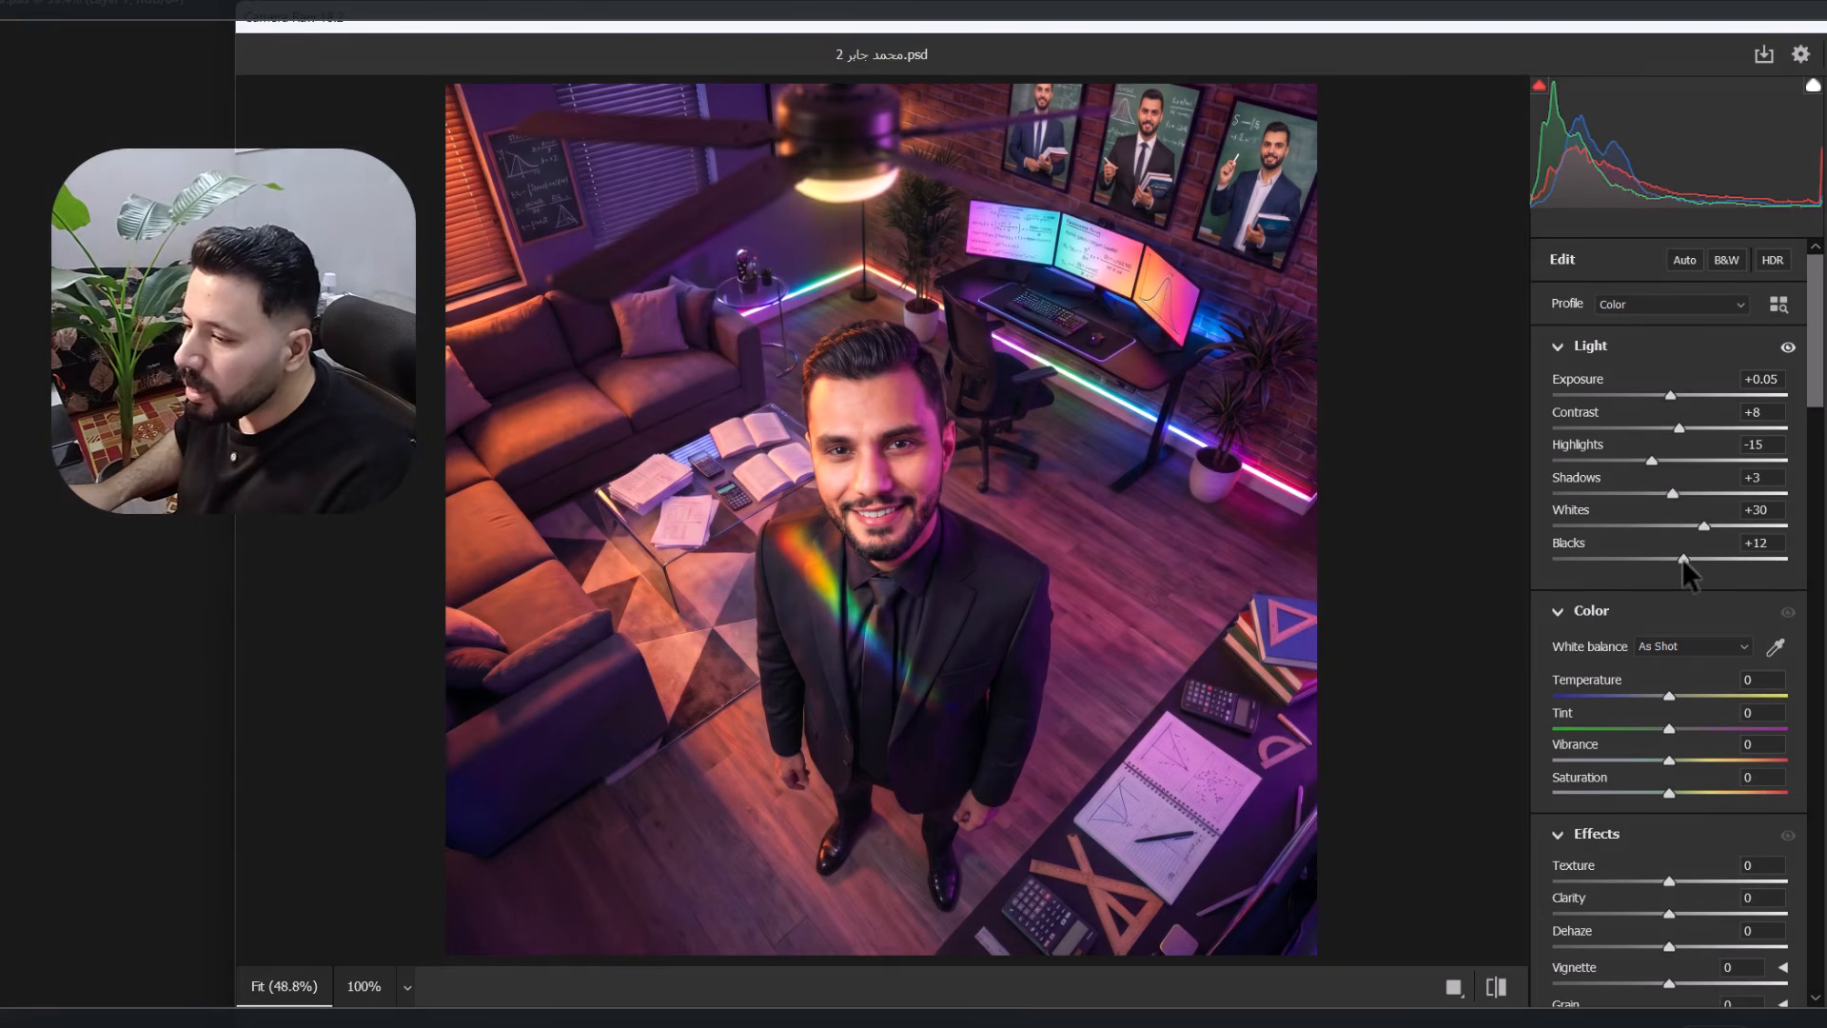
# - Set Vibrance to +7, and set the effects to Texture +3, Clarity +14 and Vignette -16
pyautogui.scroll(-3, 1703, 747)
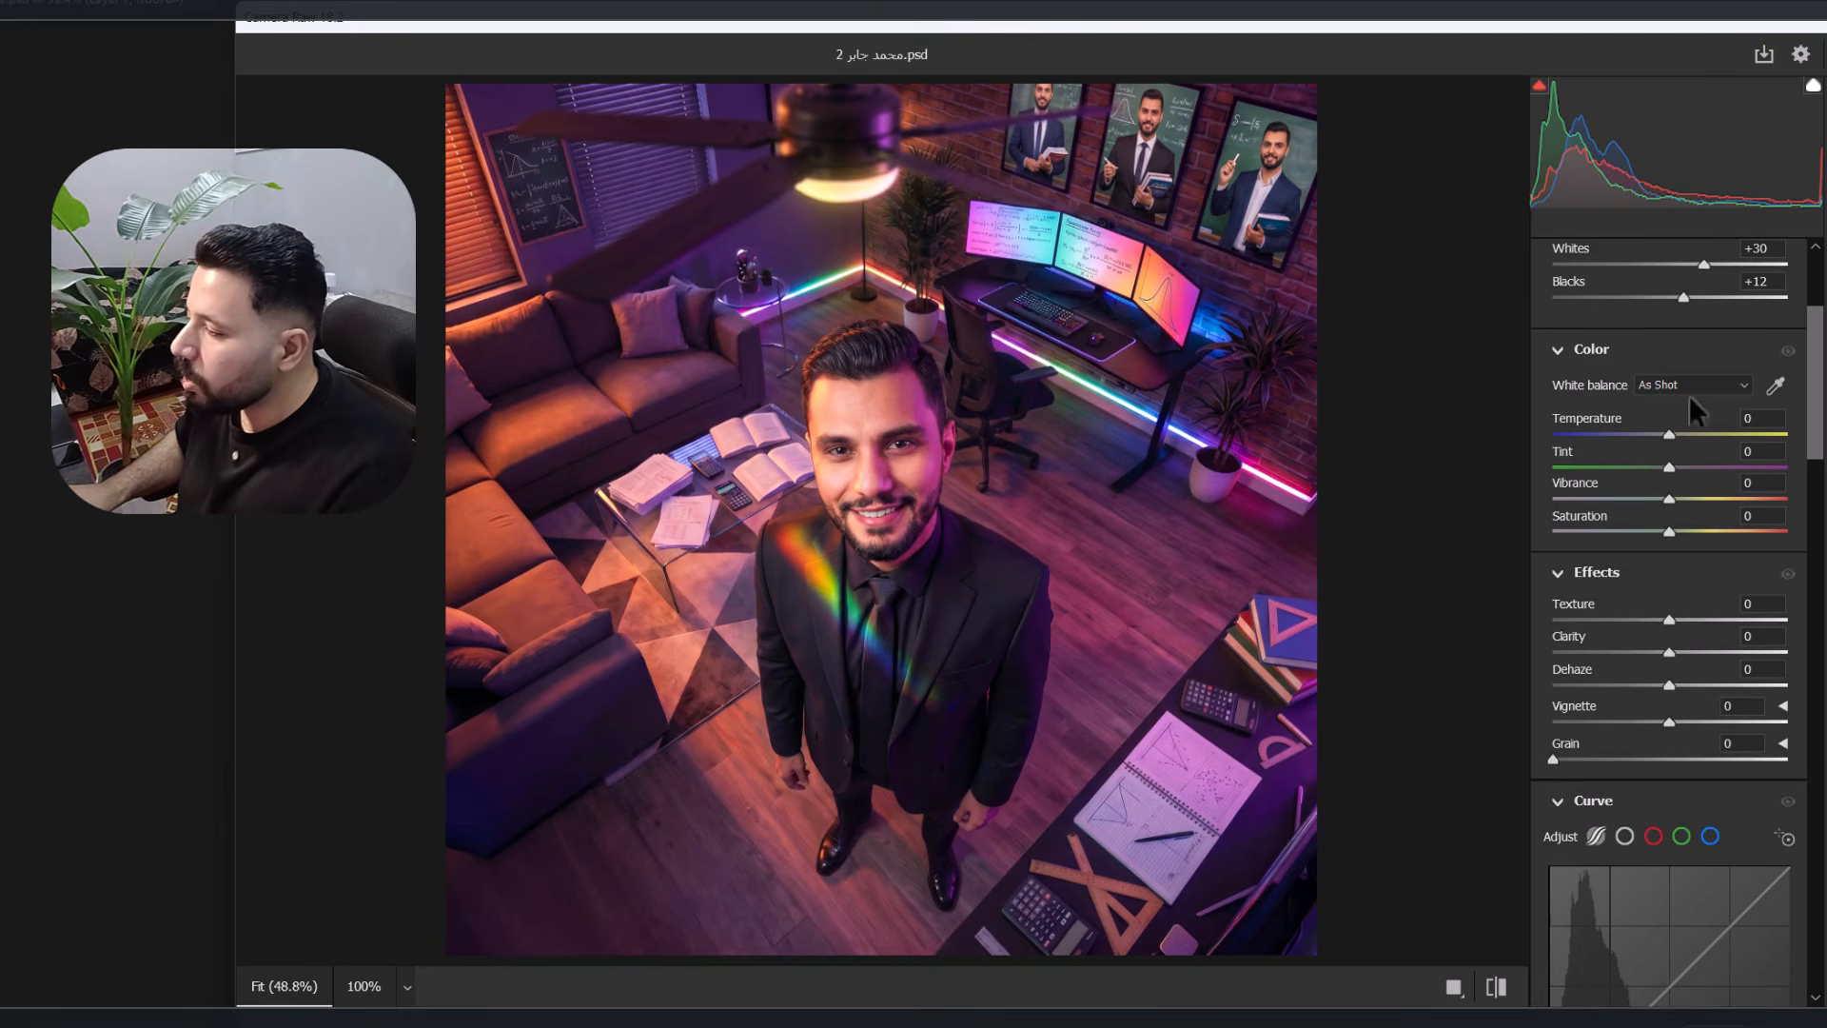
pyautogui.click(1677, 498)
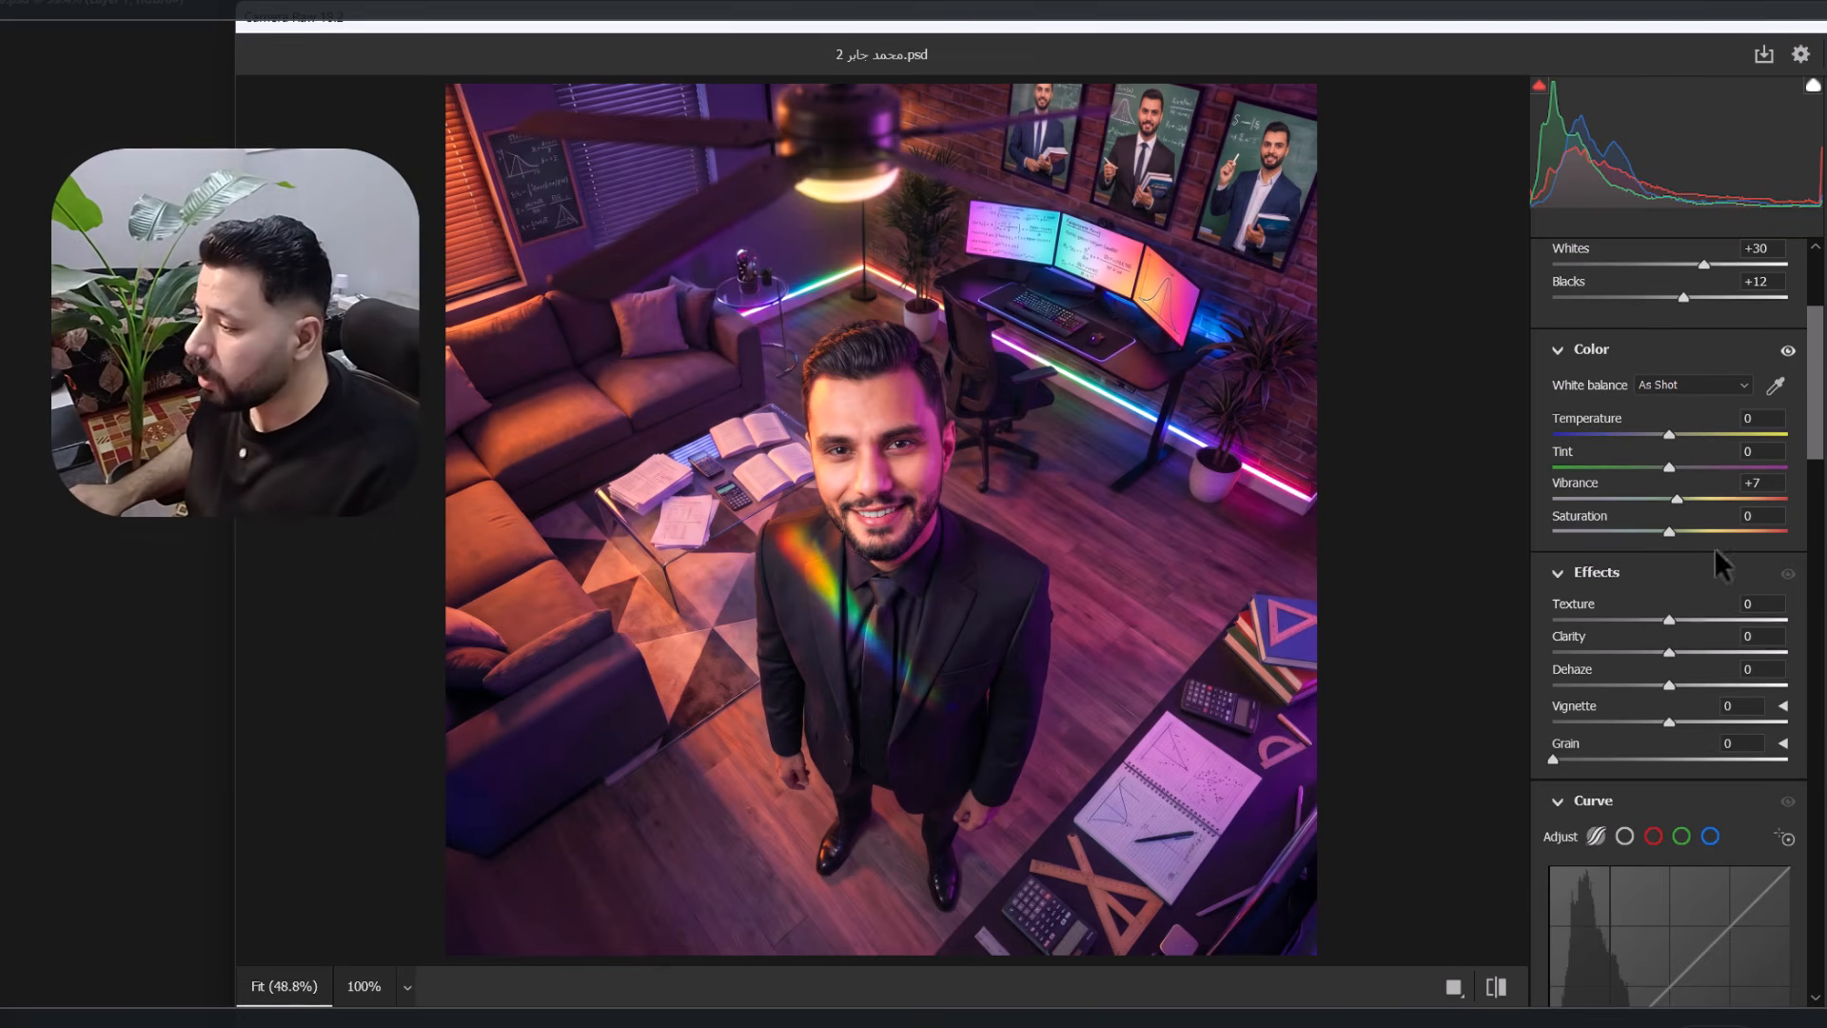
pyautogui.moveTo(1668, 615); pyautogui.dragTo(1671, 615)
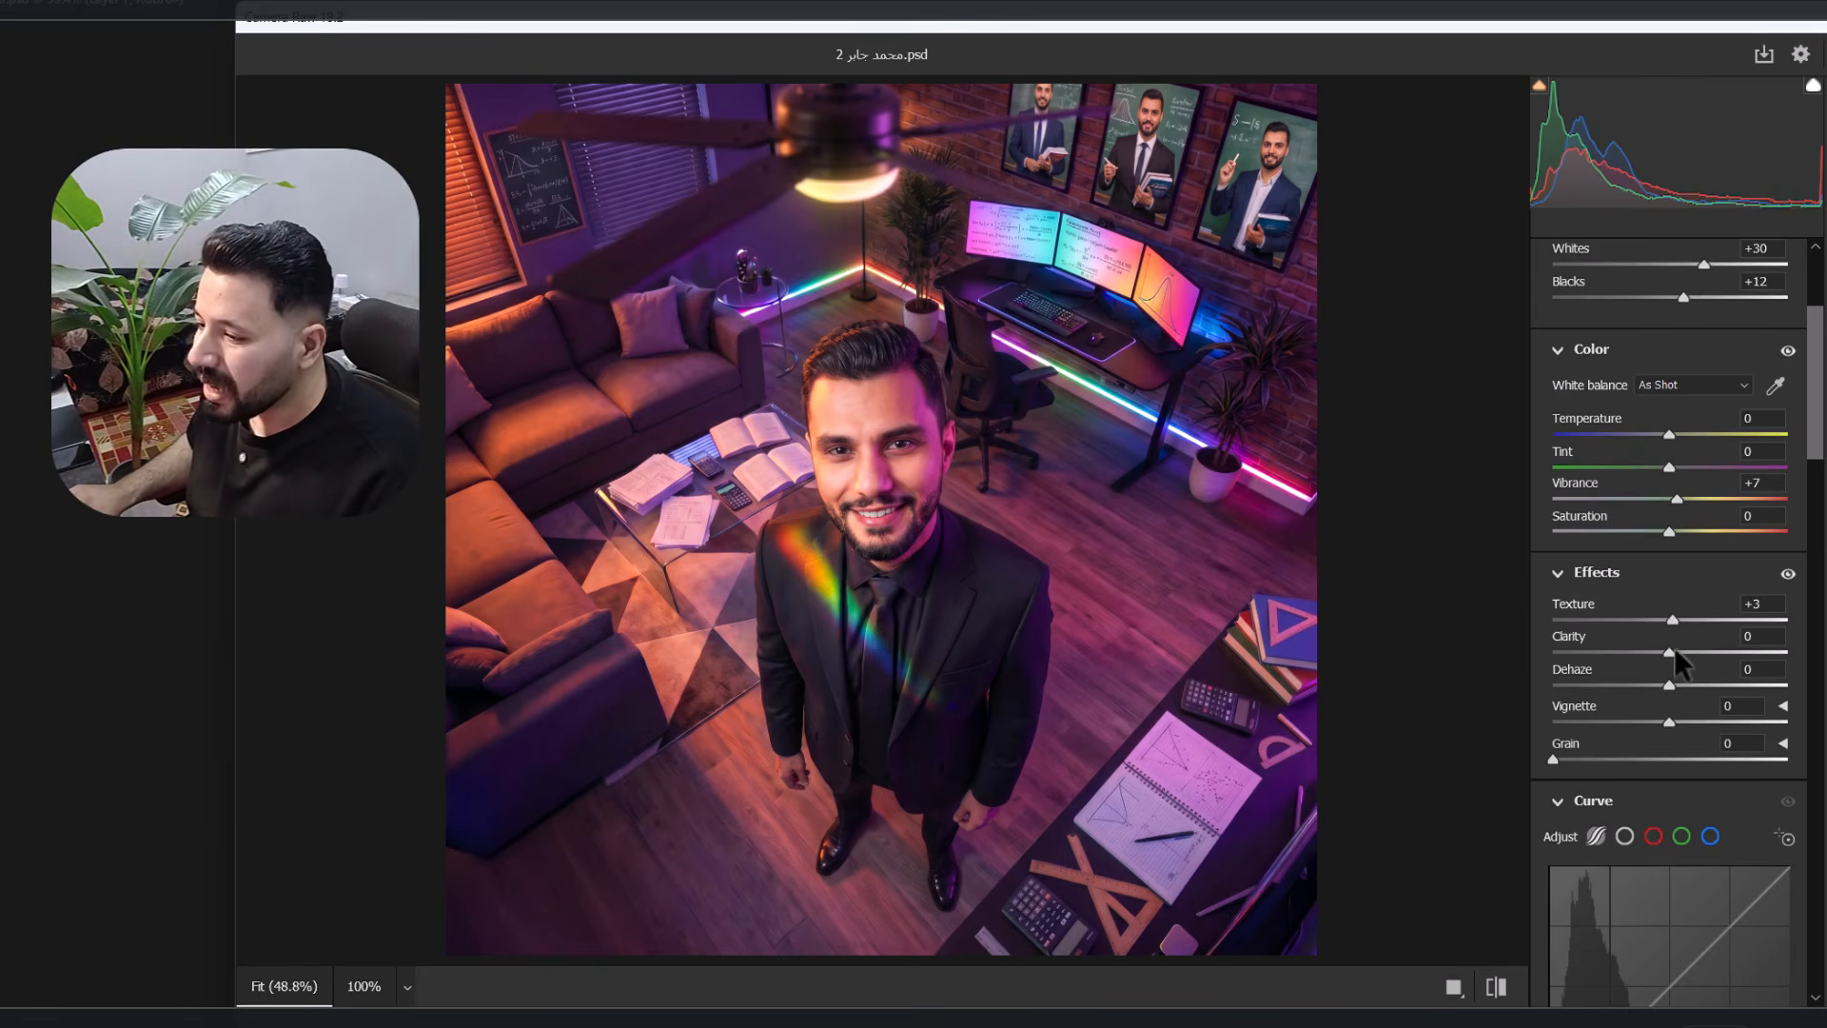
pyautogui.moveTo(1675, 651); pyautogui.dragTo(1678, 651)
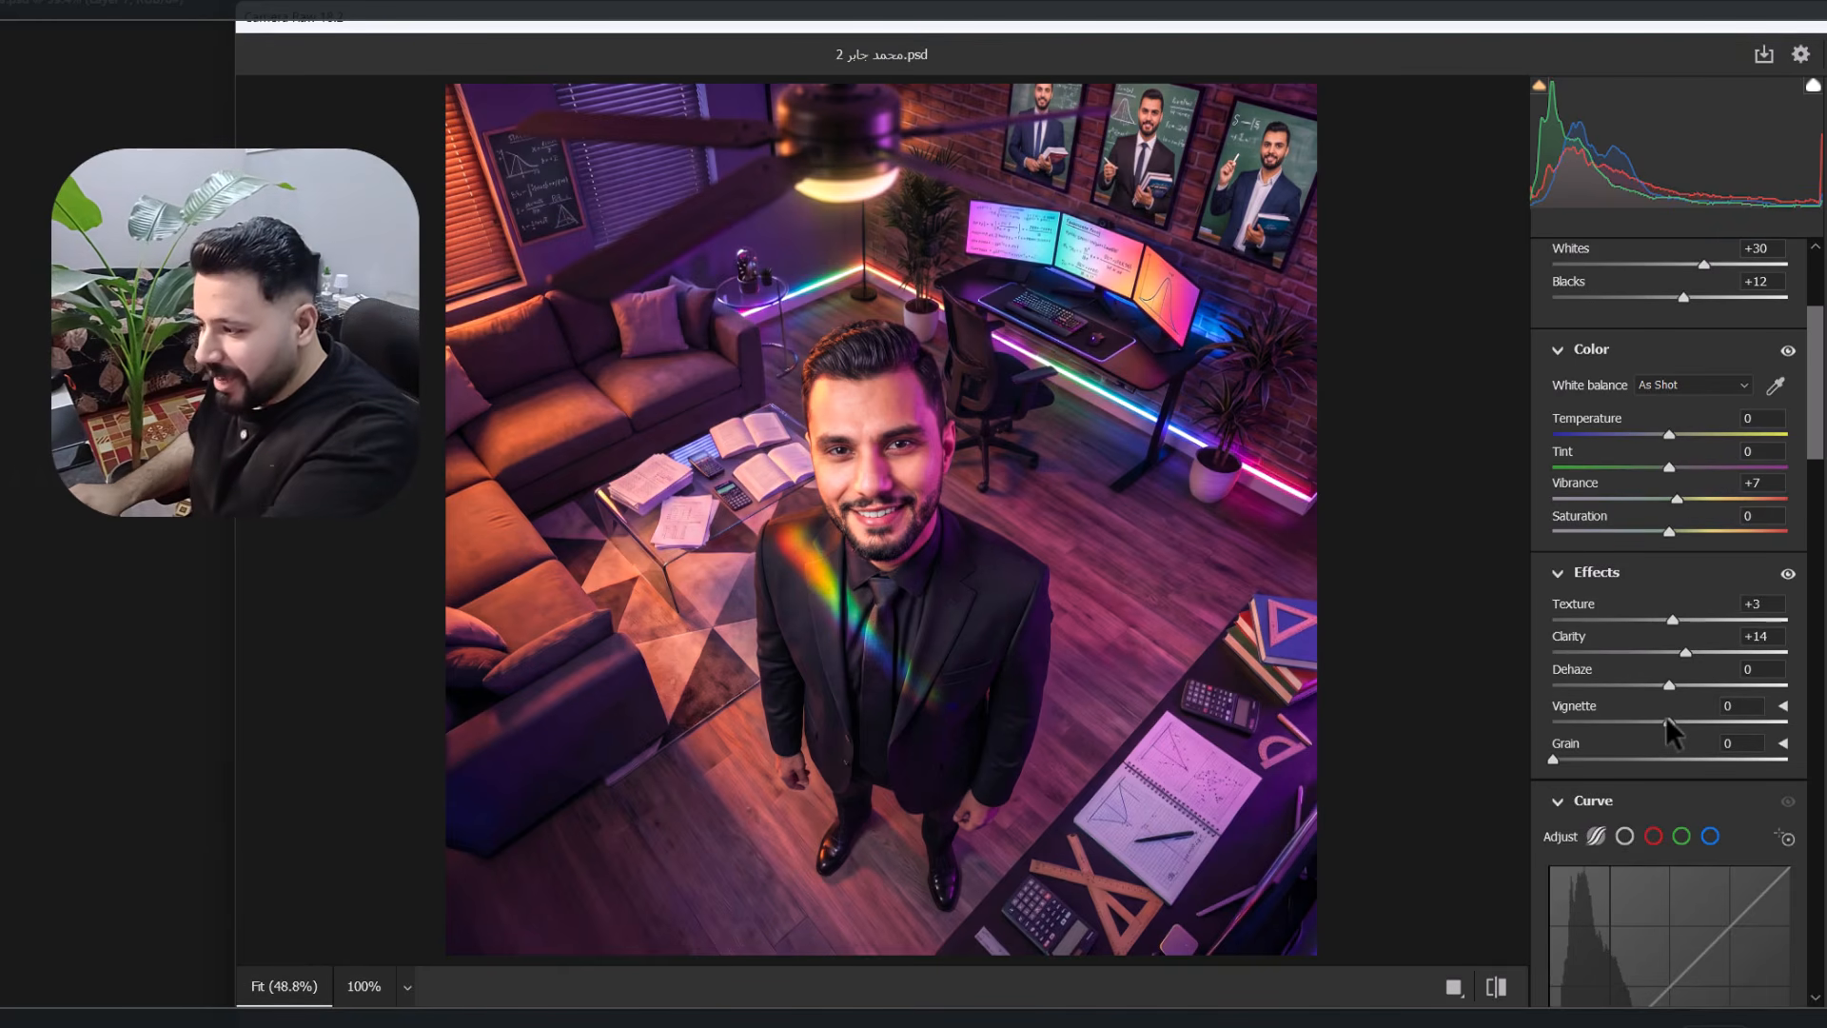
pyautogui.moveTo(1665, 720); pyautogui.dragTo(1651, 755)
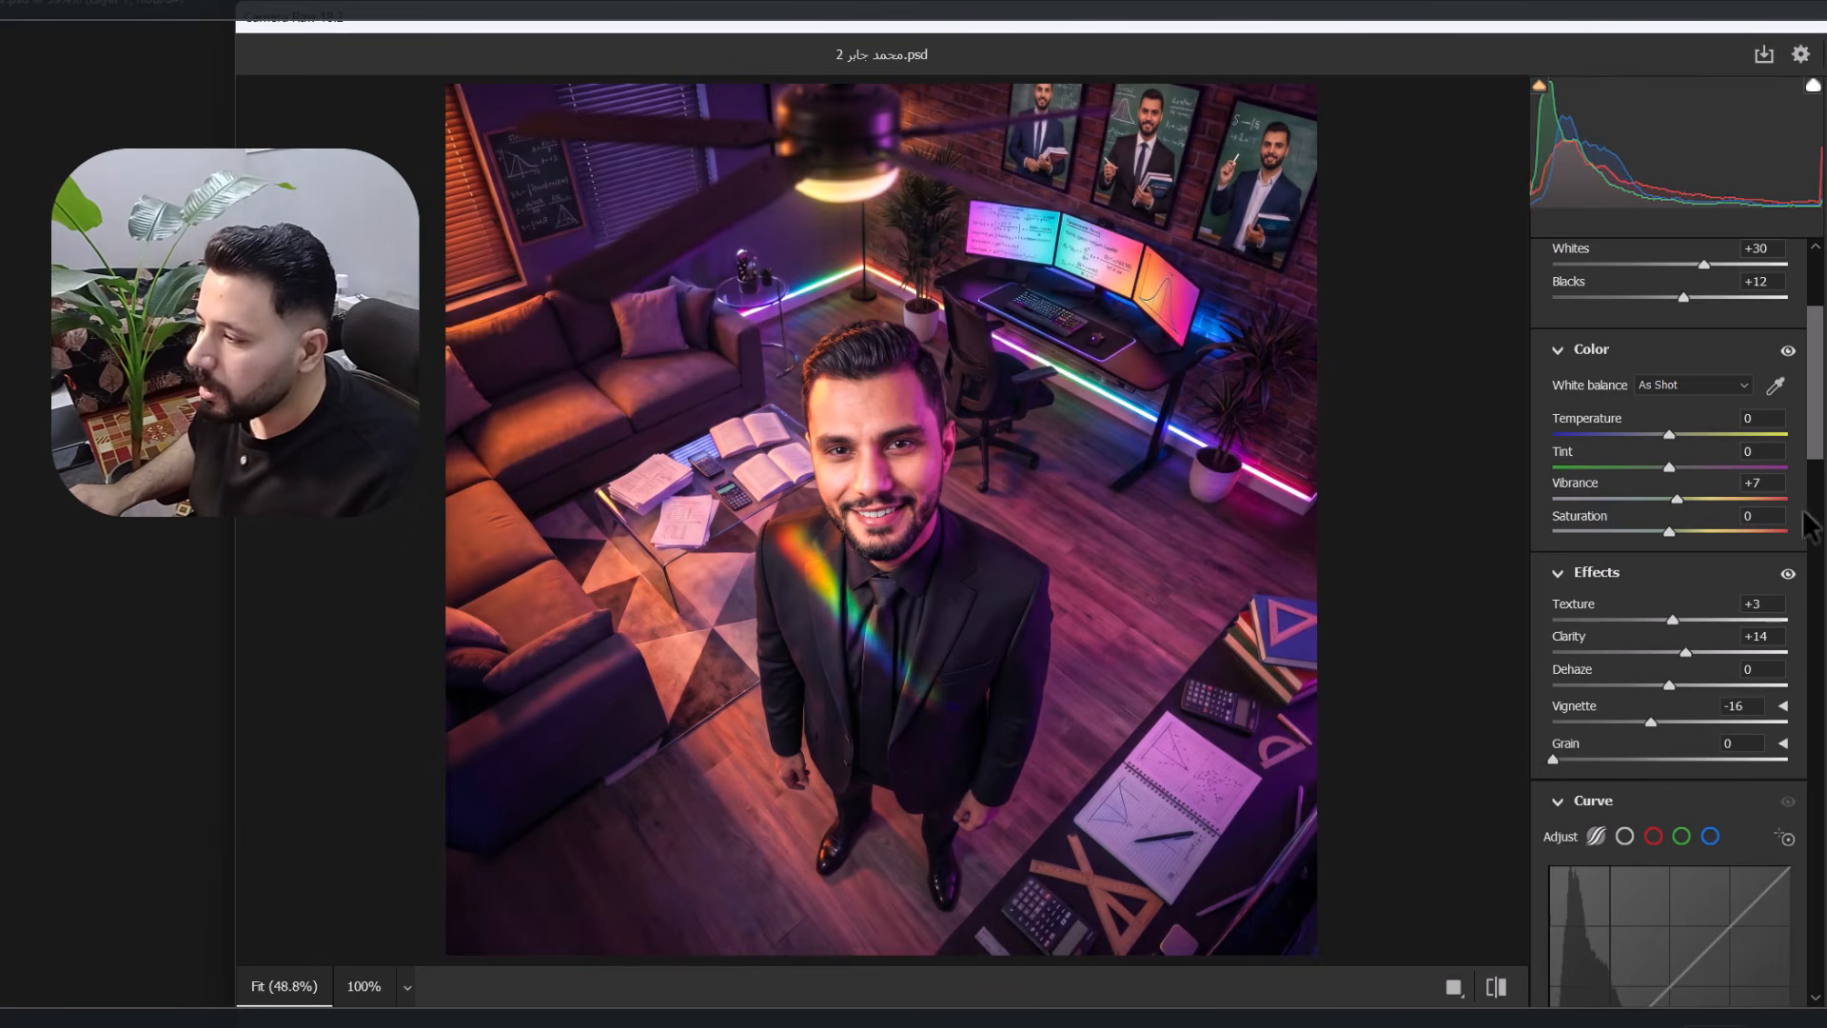
# - Compare the image with the Effects adjustments off and on
pyautogui.click(1798, 581)
pyautogui.click(1784, 571)
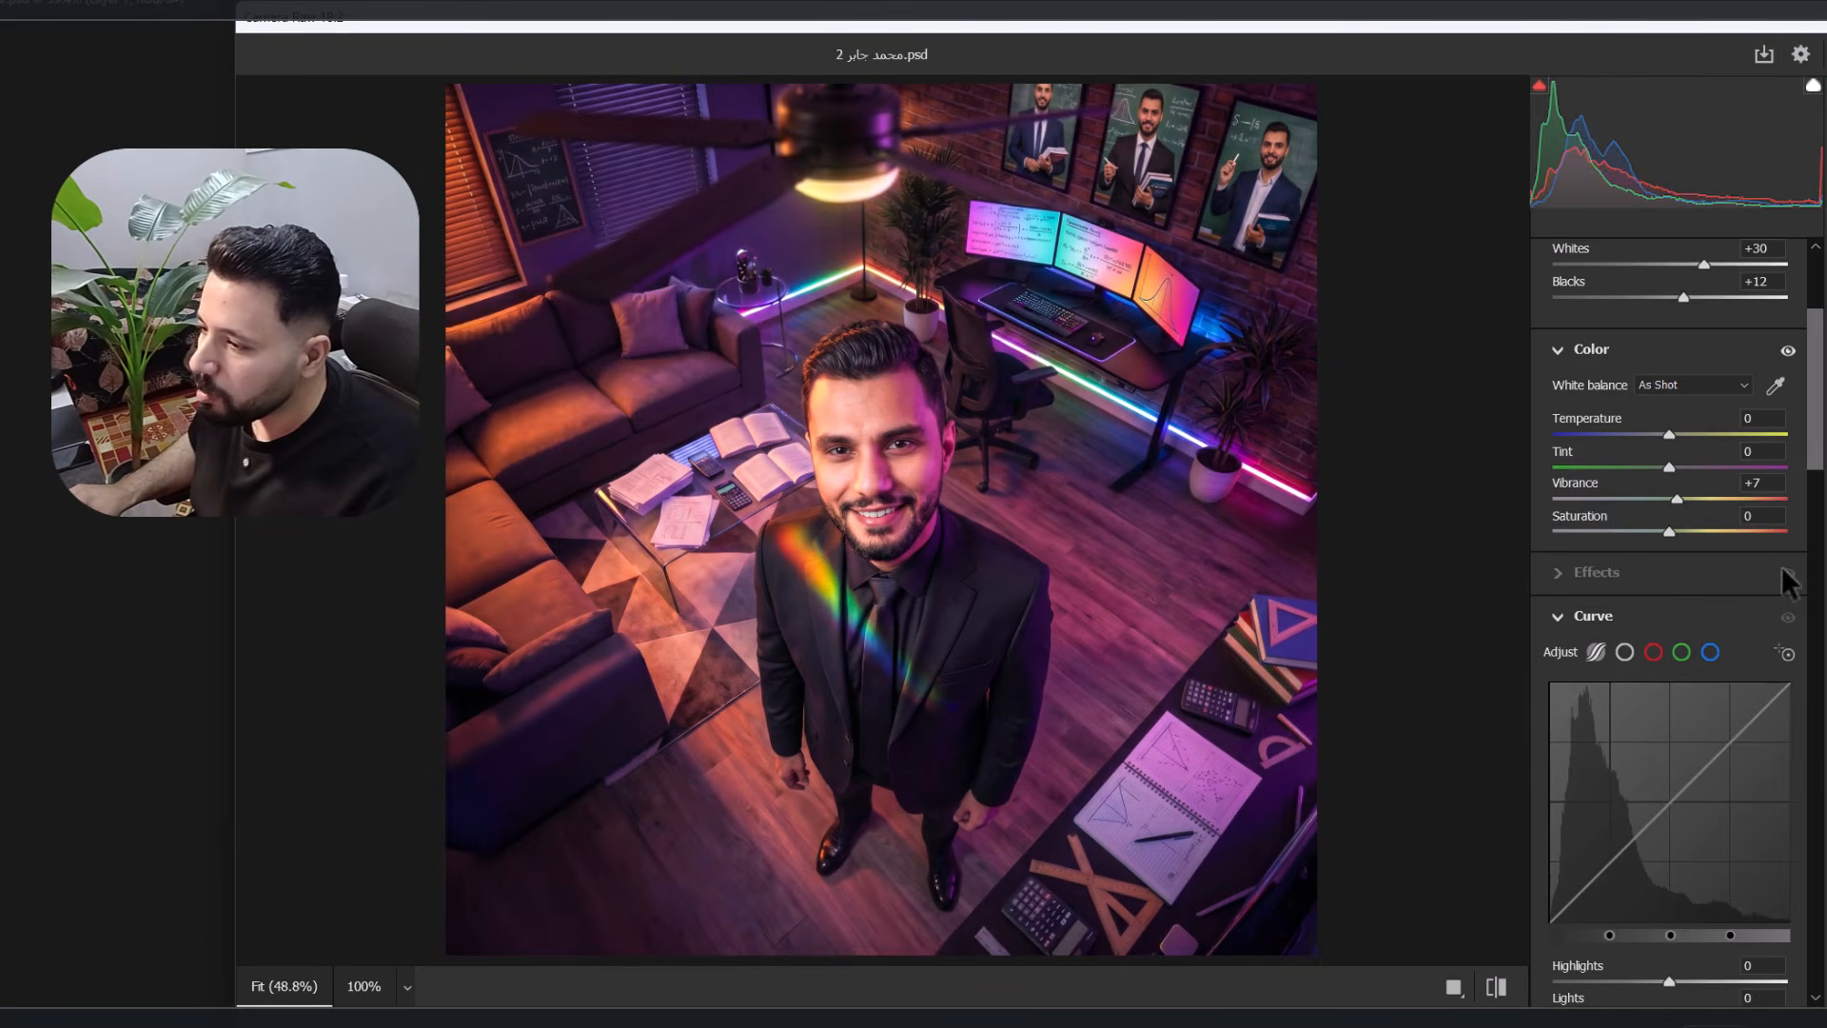
pyautogui.click(1783, 570)
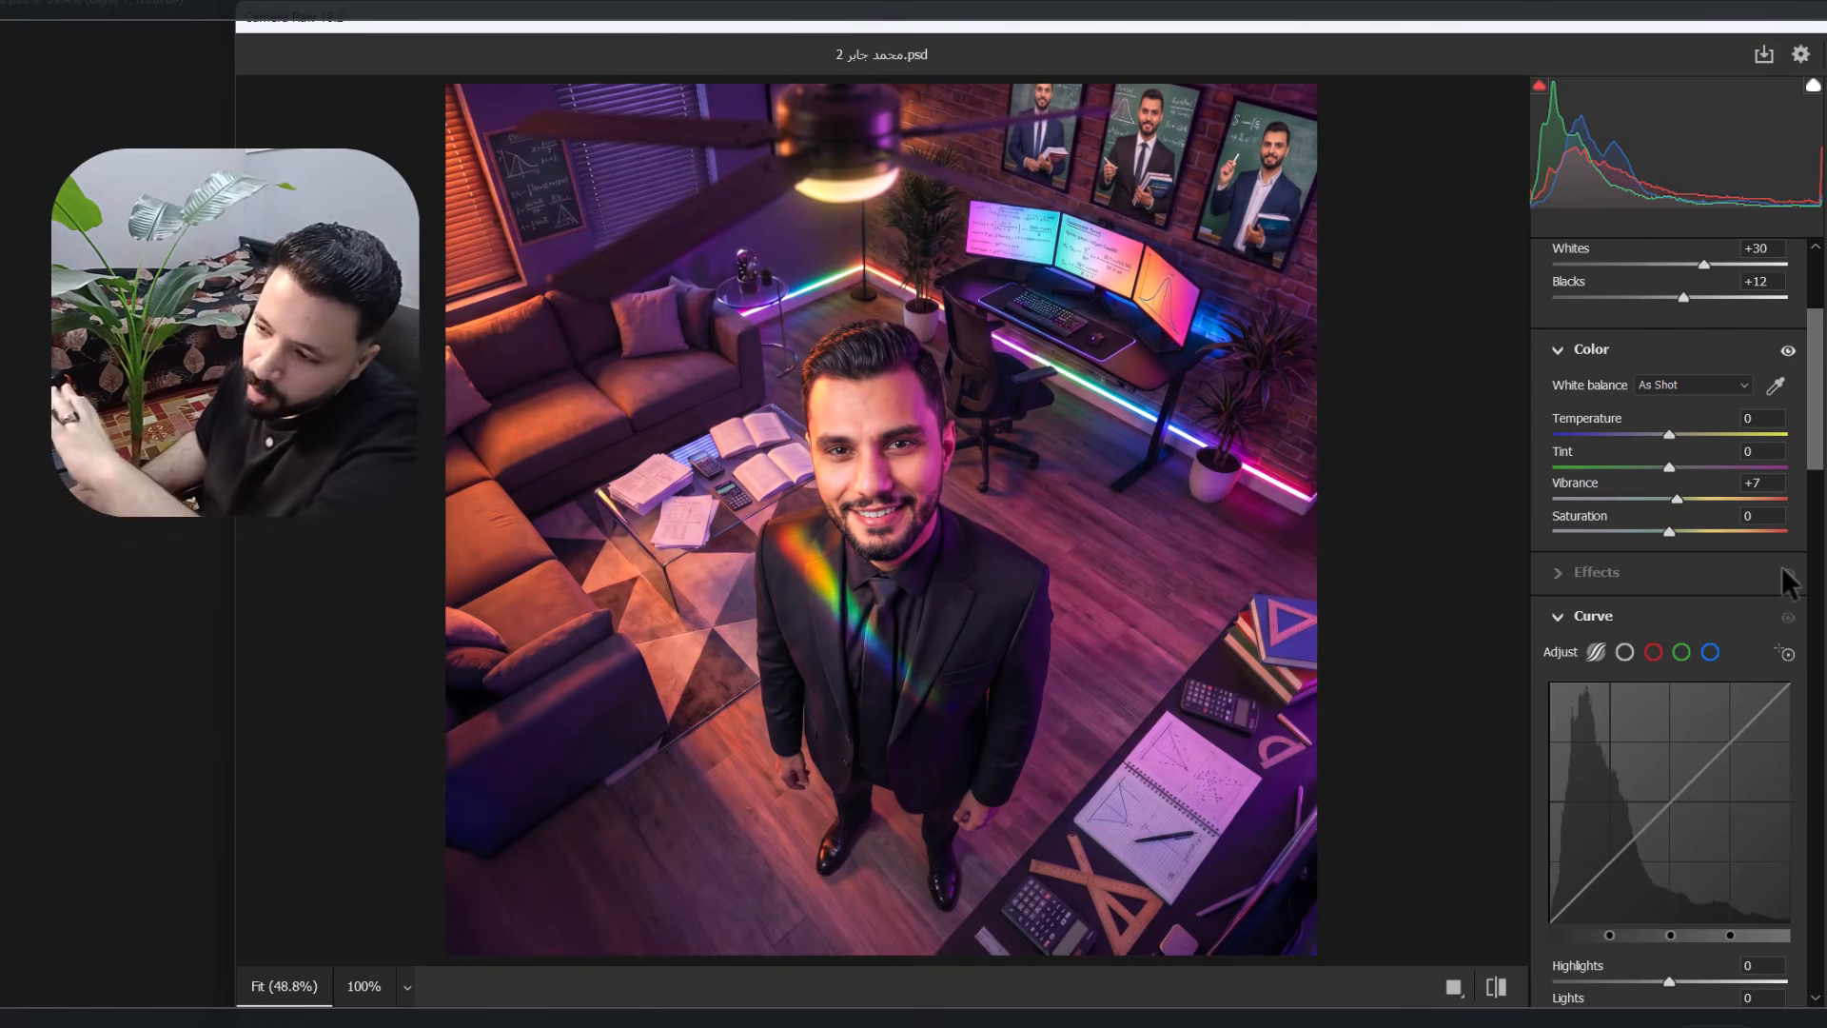
pyautogui.click(1783, 571)
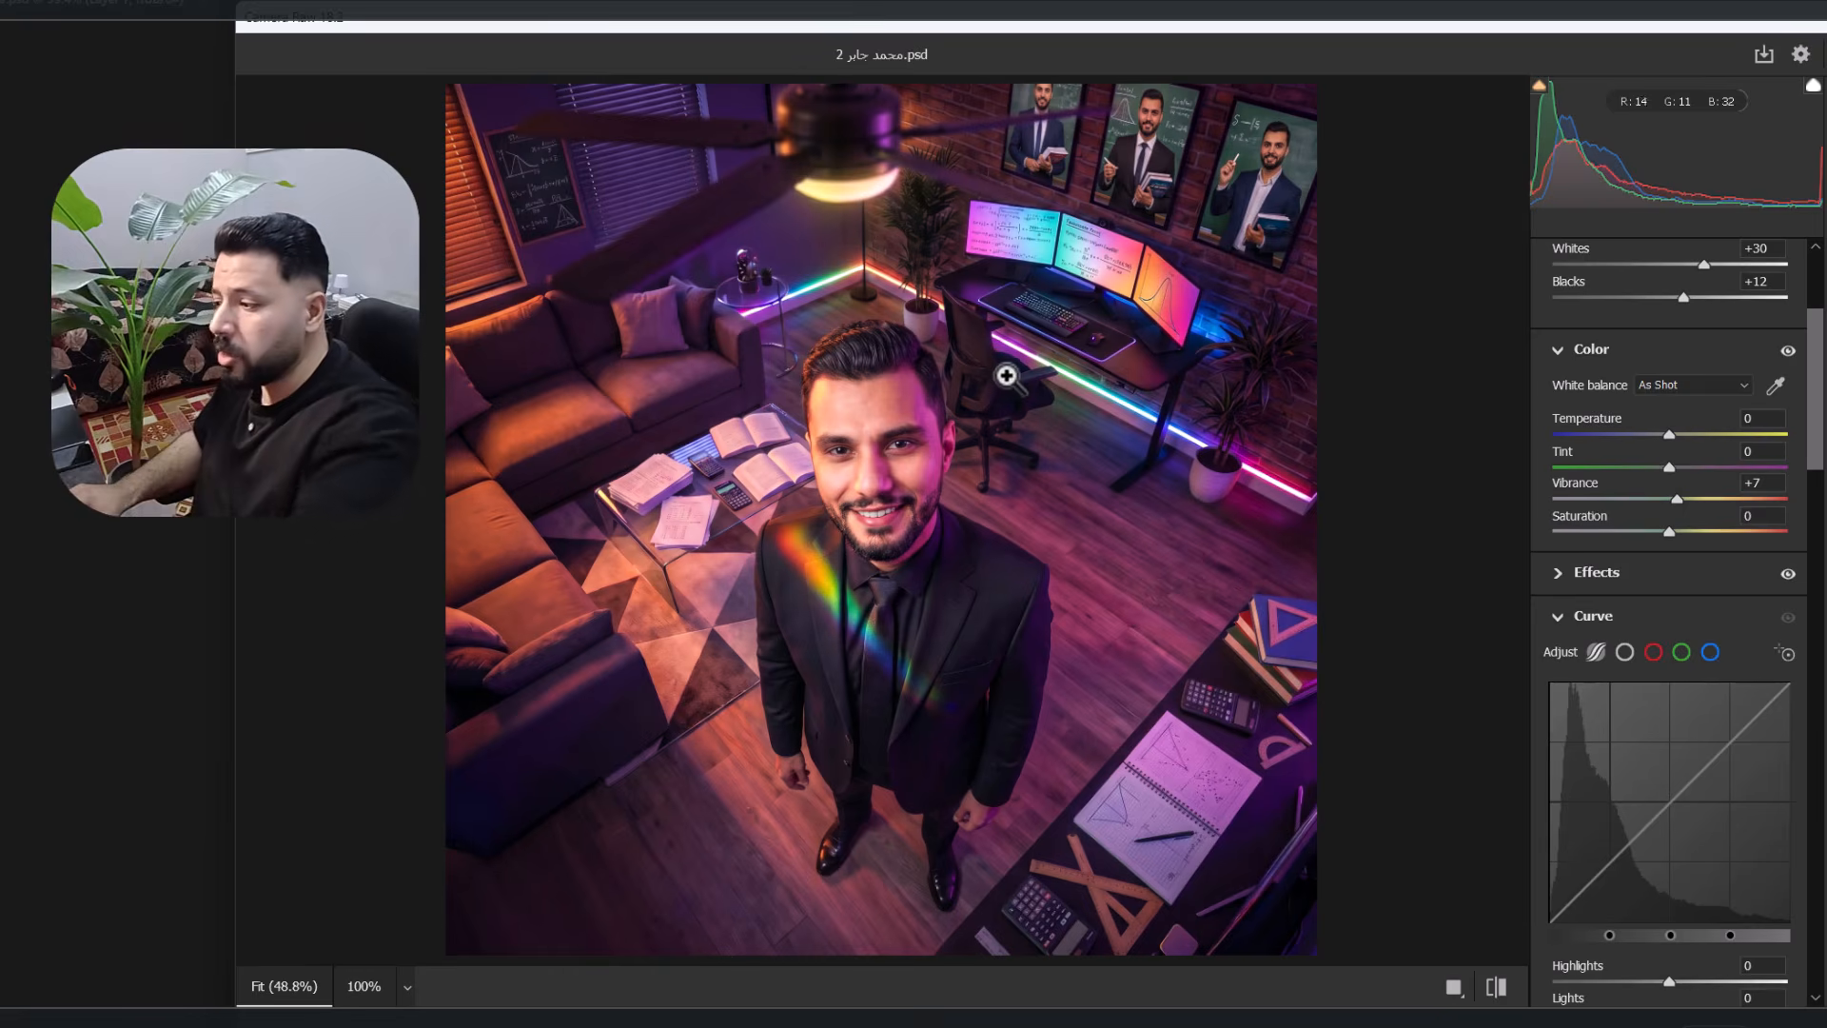
pyautogui.click(1560, 570)
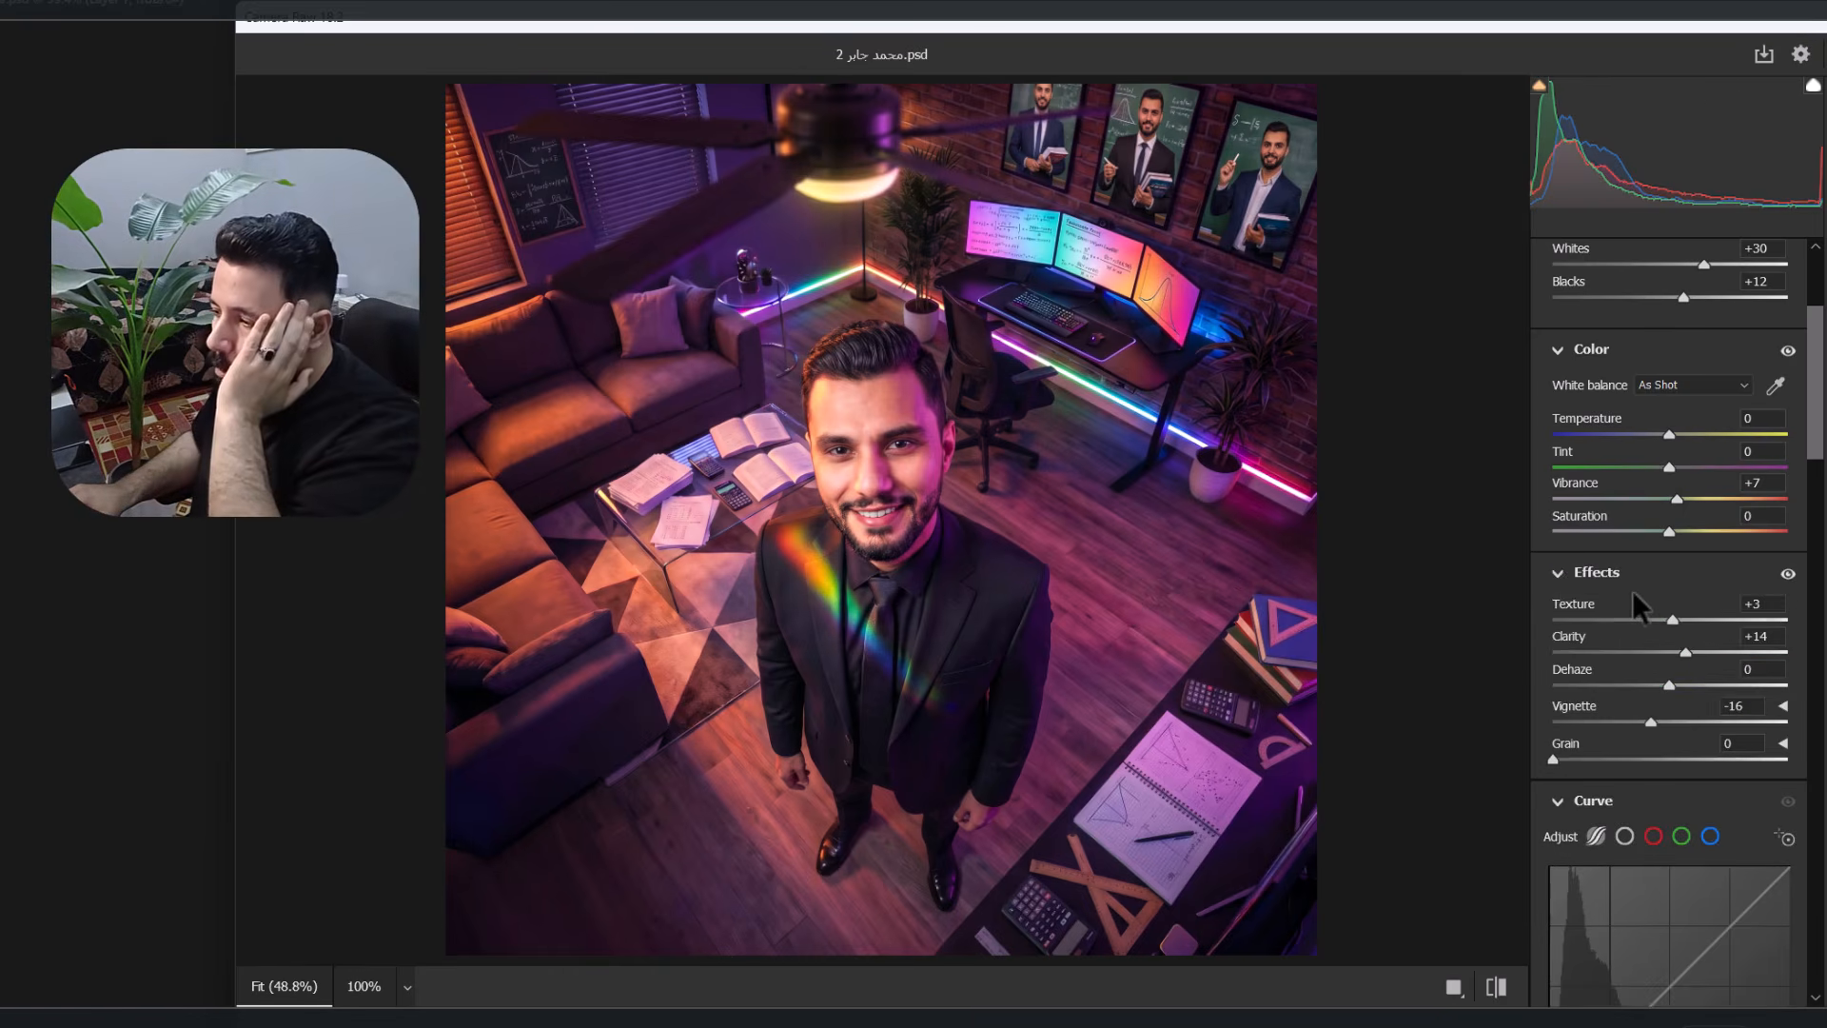
# - Shape the parametric curve with Highlights -10, Lights +8, Darks -2 and Shadows +15
pyautogui.scroll(-4, 1631, 590)
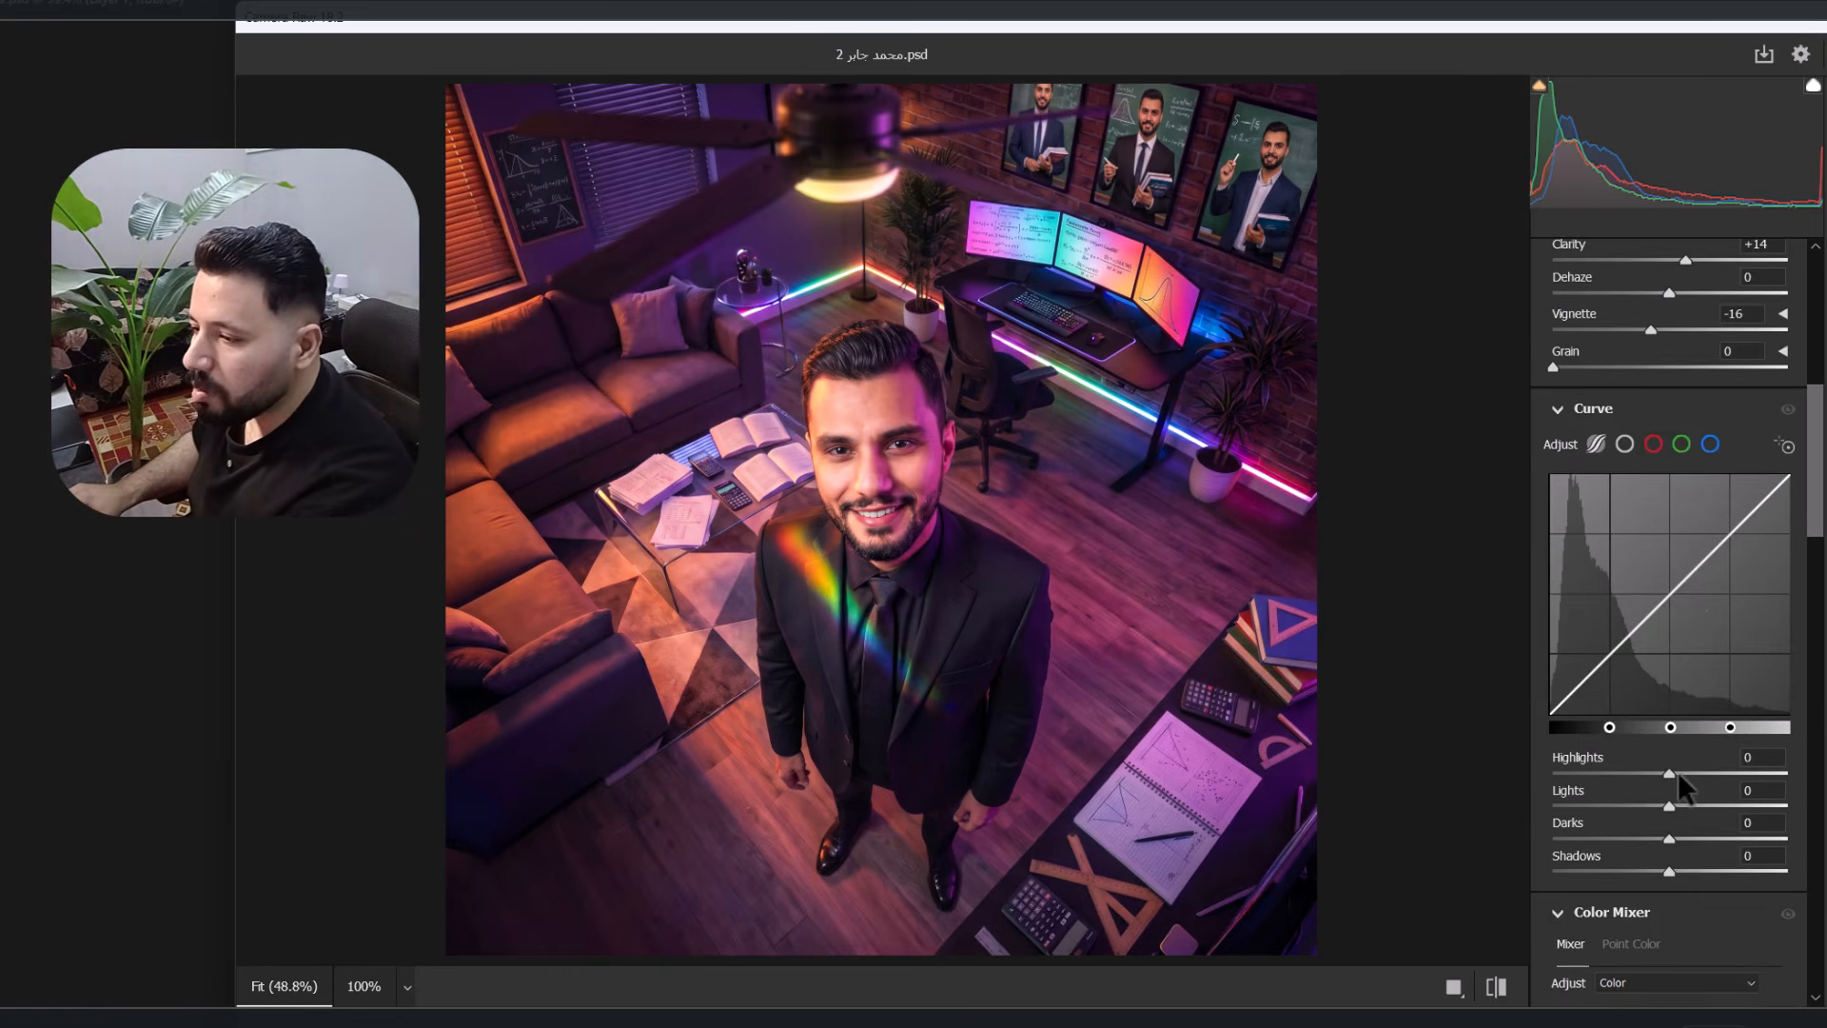
pyautogui.moveTo(1677, 771)
pyautogui.mouseDown()
pyautogui.moveTo(1698, 775)
pyautogui.moveTo(1679, 778)
pyautogui.mouseUp()
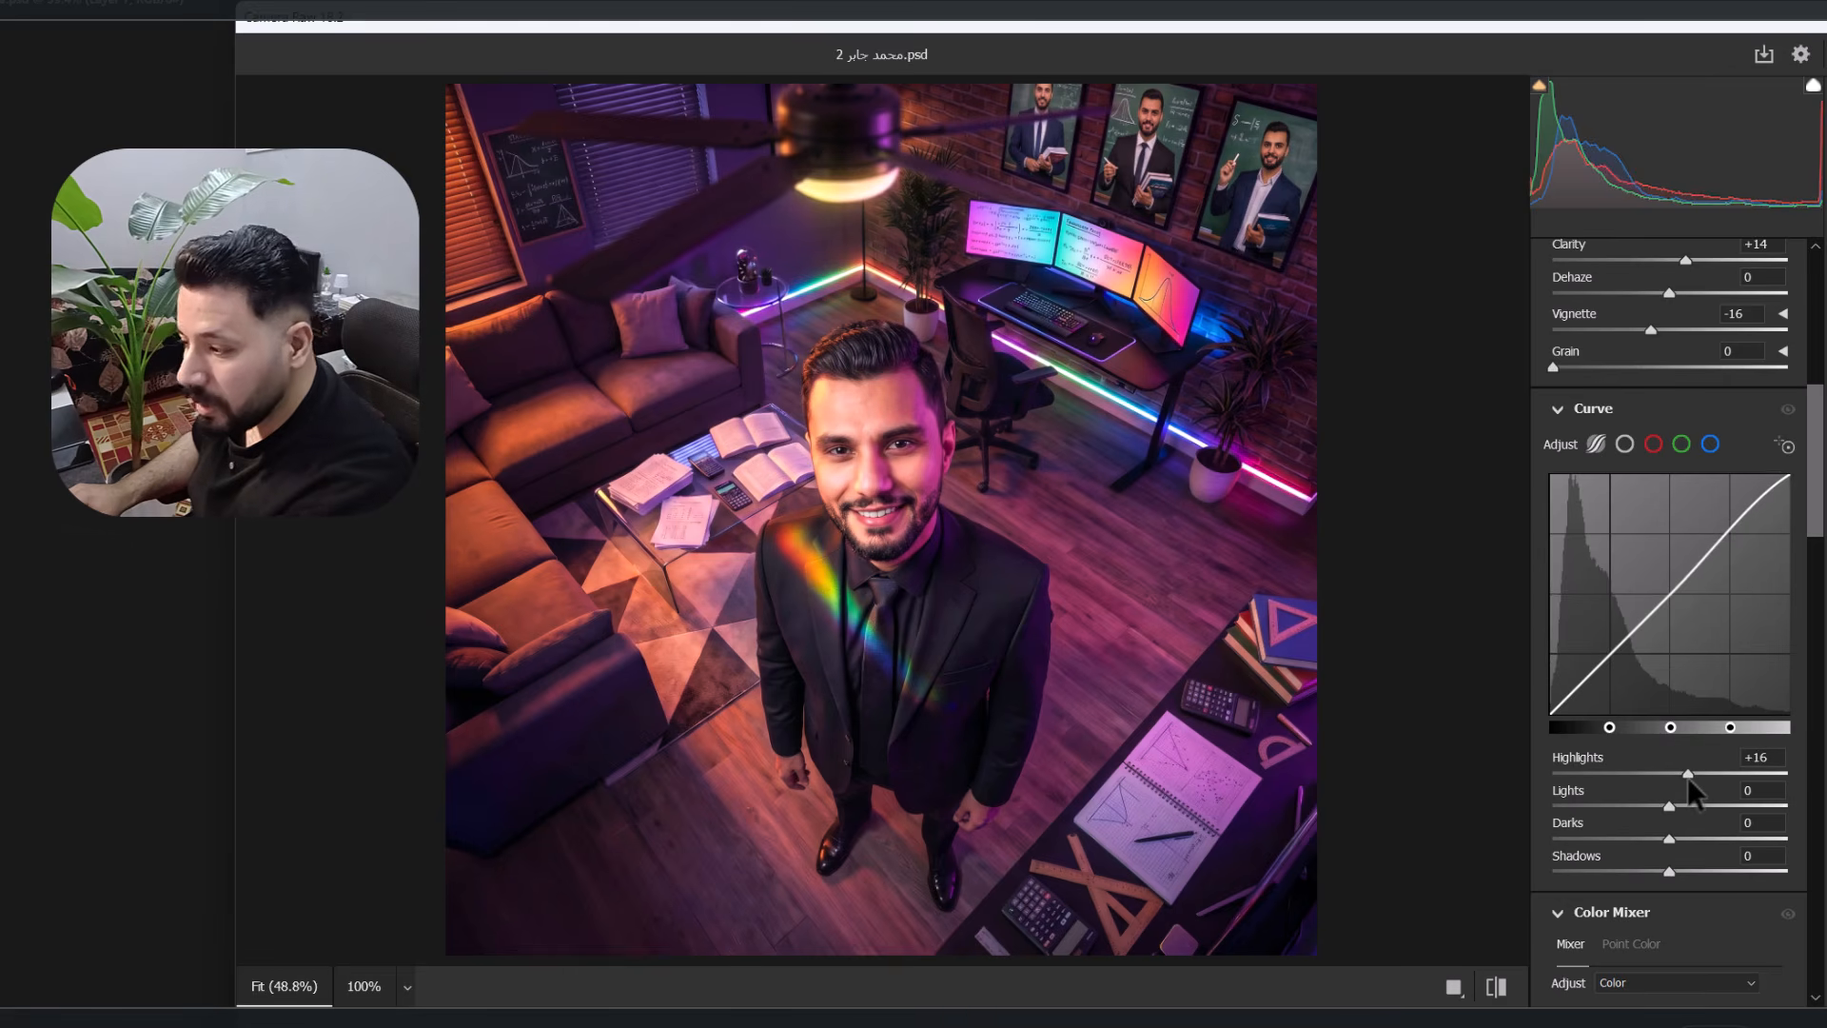
pyautogui.moveTo(1682, 779); pyautogui.dragTo(1660, 838)
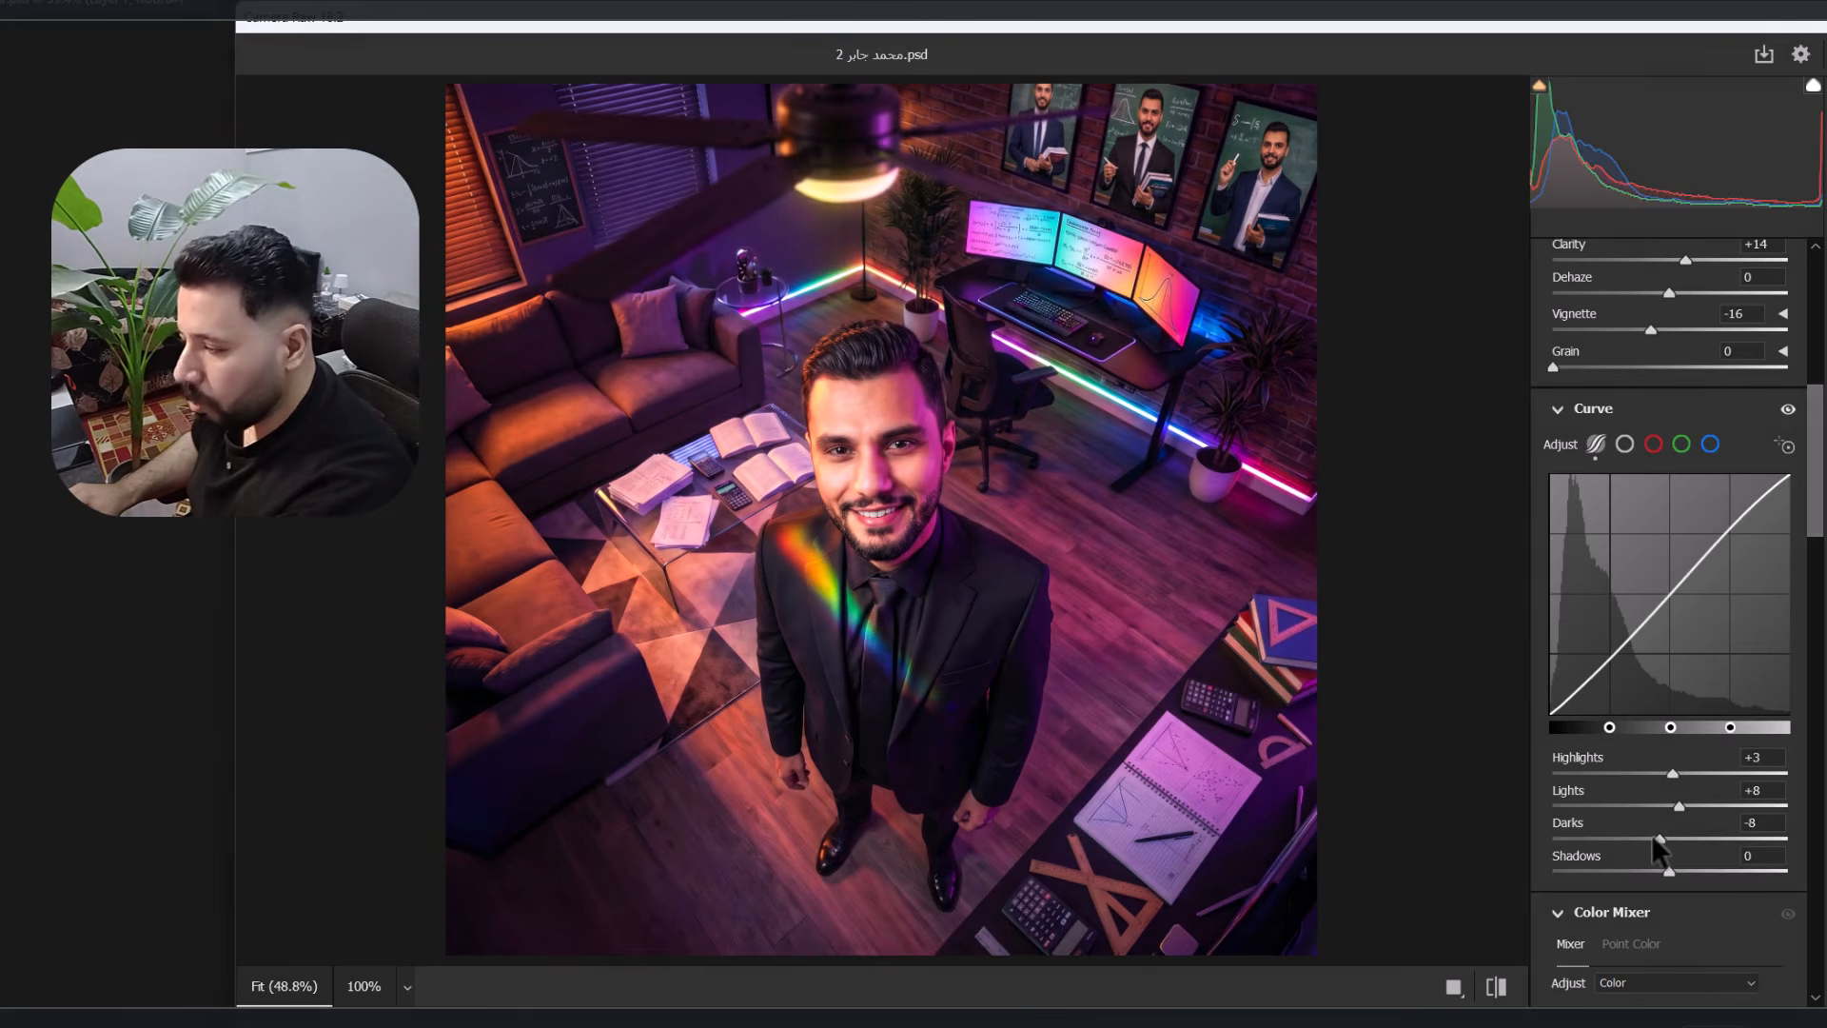
pyautogui.moveTo(1671, 770); pyautogui.dragTo(1686, 868)
pyautogui.scroll(-2, 1732, 857)
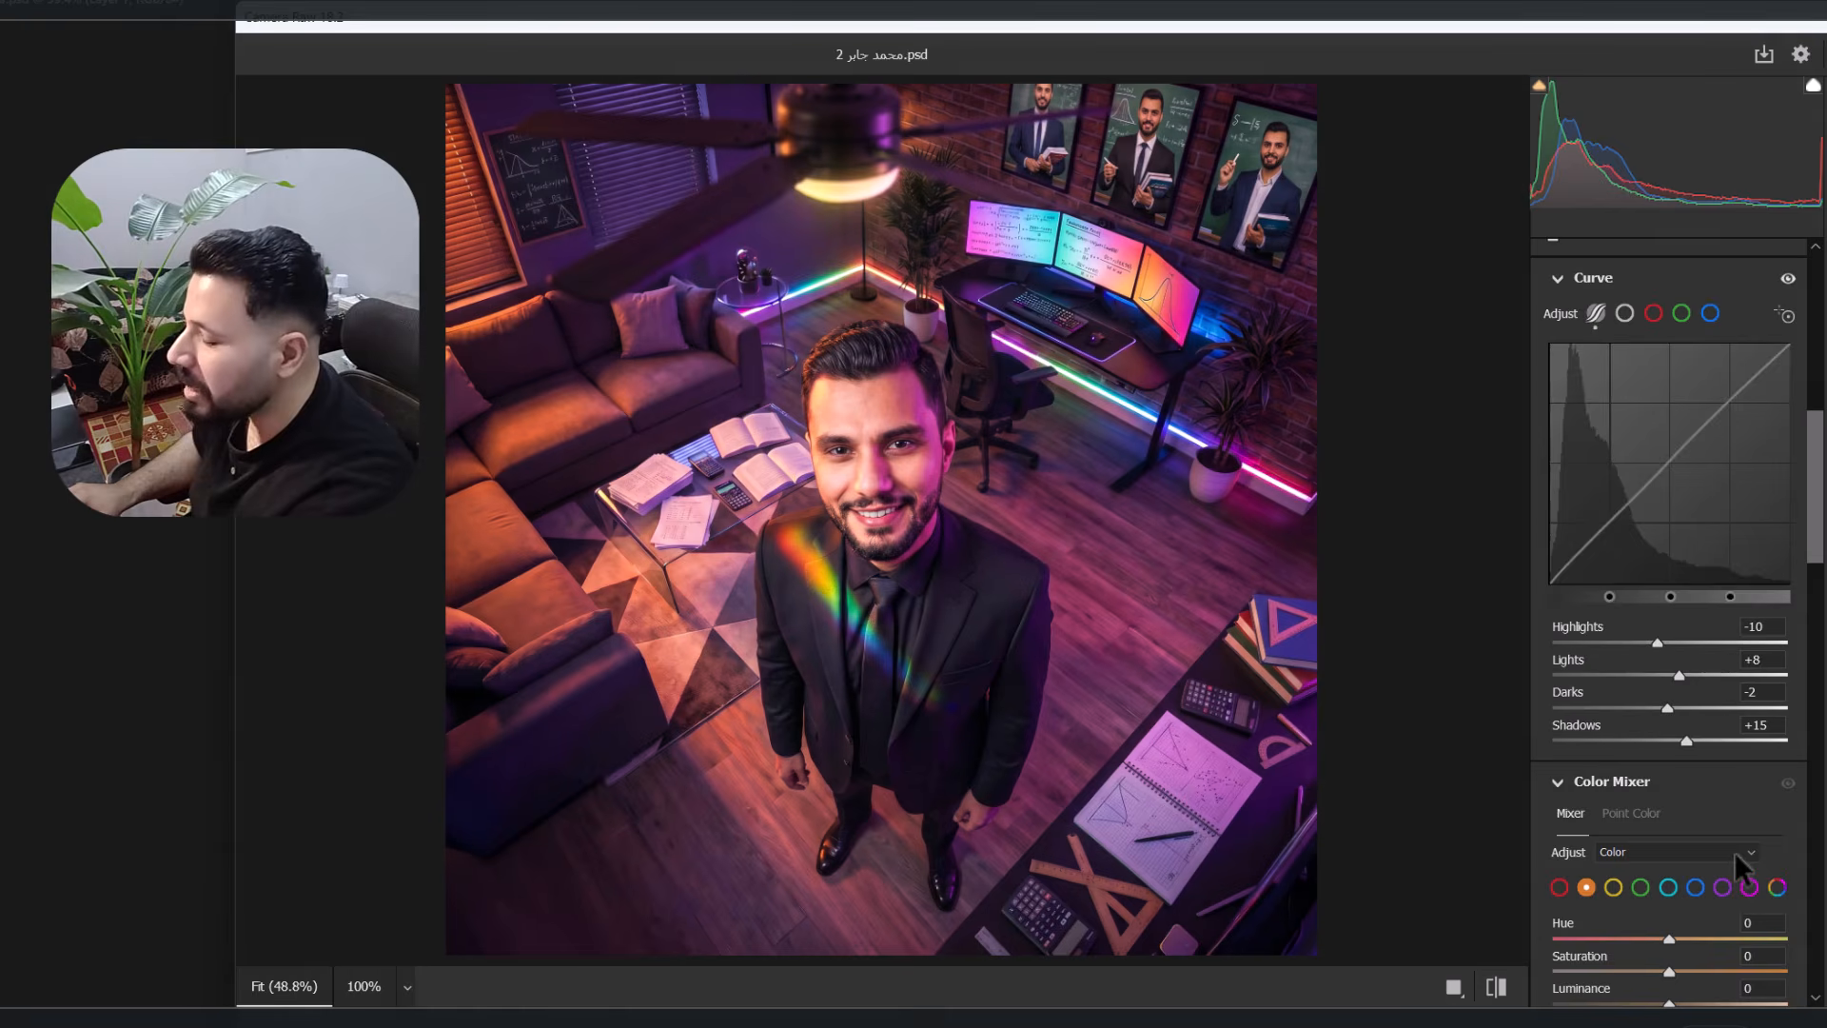
# - Look through the Color Mixer, Color Grading, Detail, Optics and Lens Blur settings
pyautogui.scroll(-5, 1722, 809)
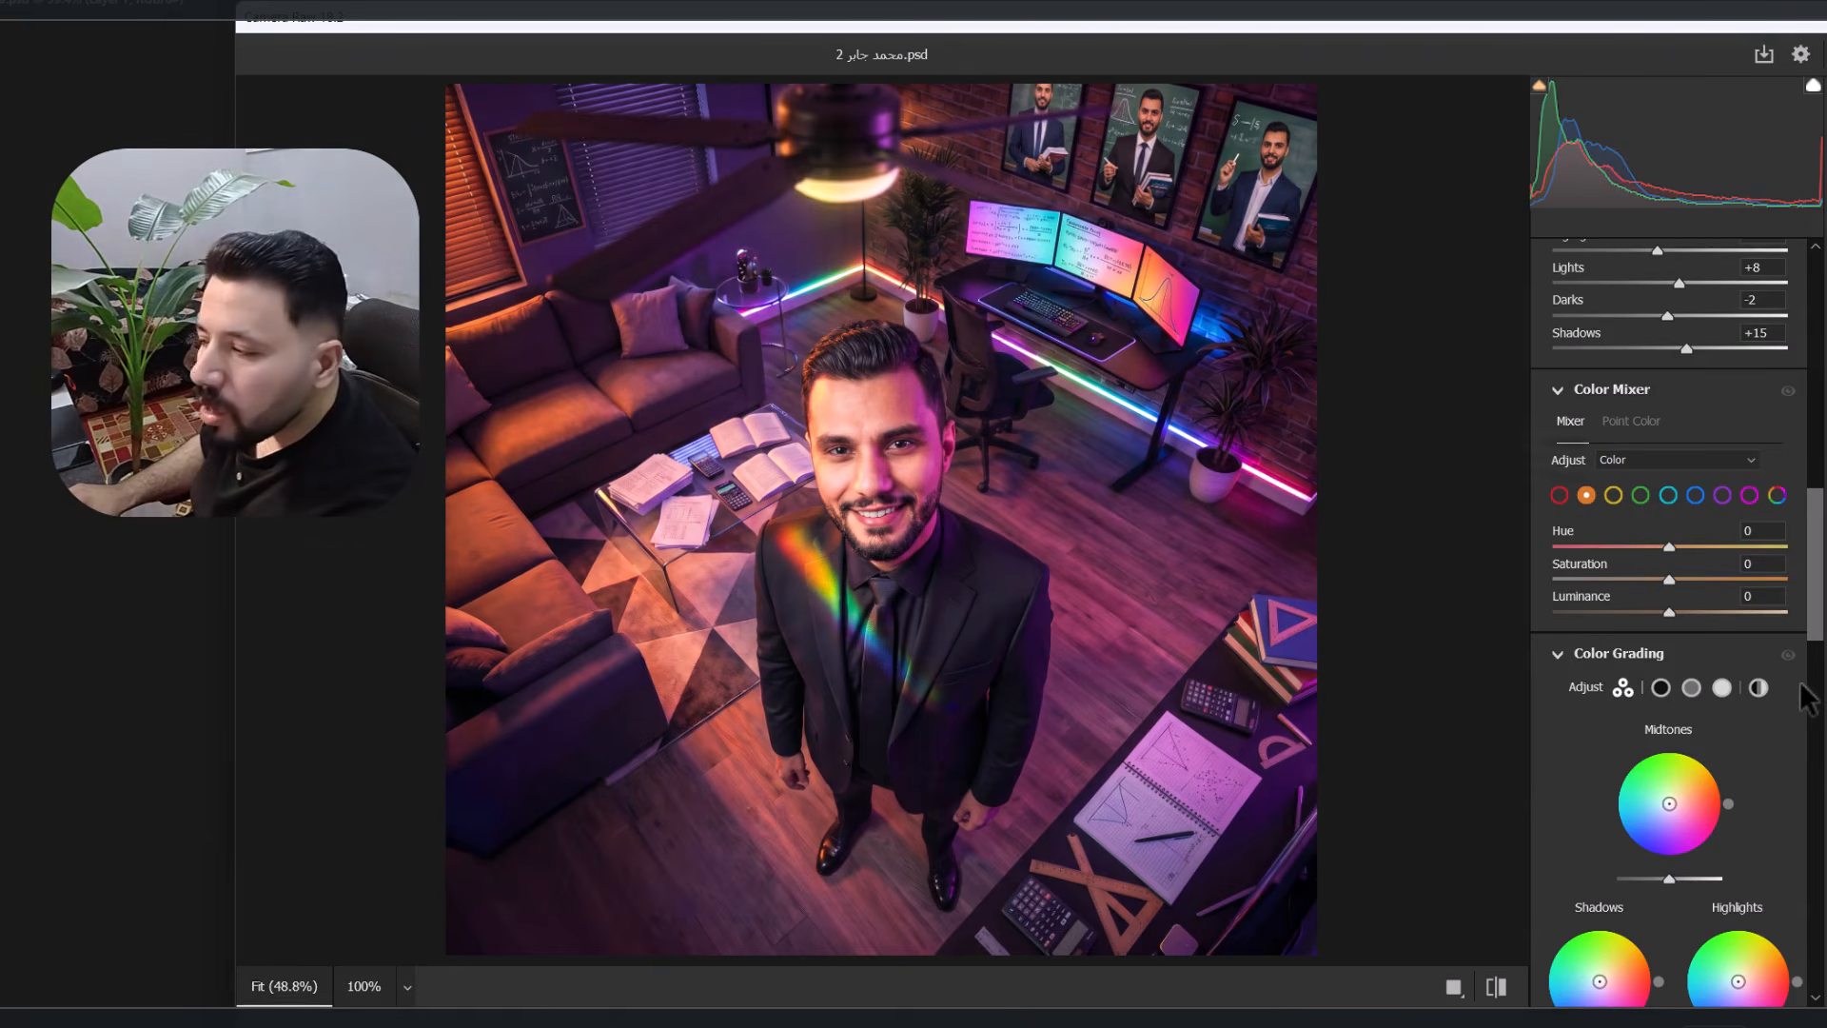
pyautogui.scroll(-8, 1804, 686)
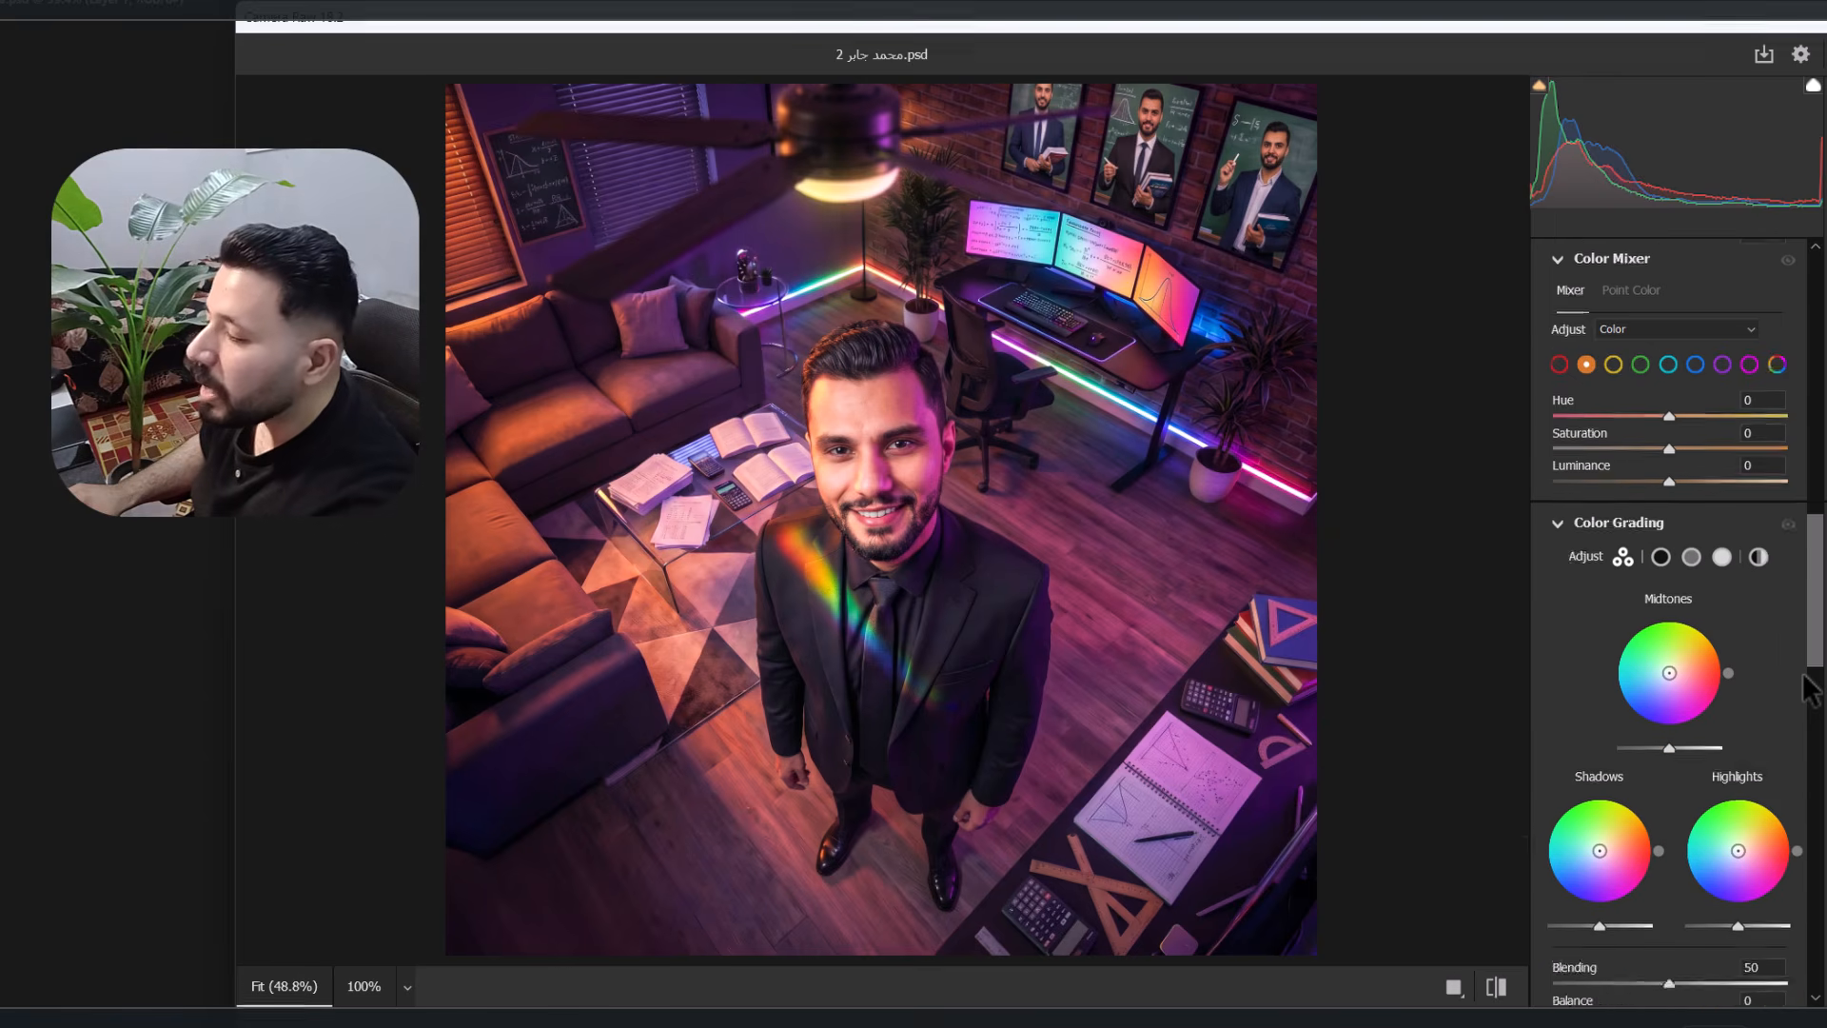
pyautogui.scroll(-3, 1768, 614)
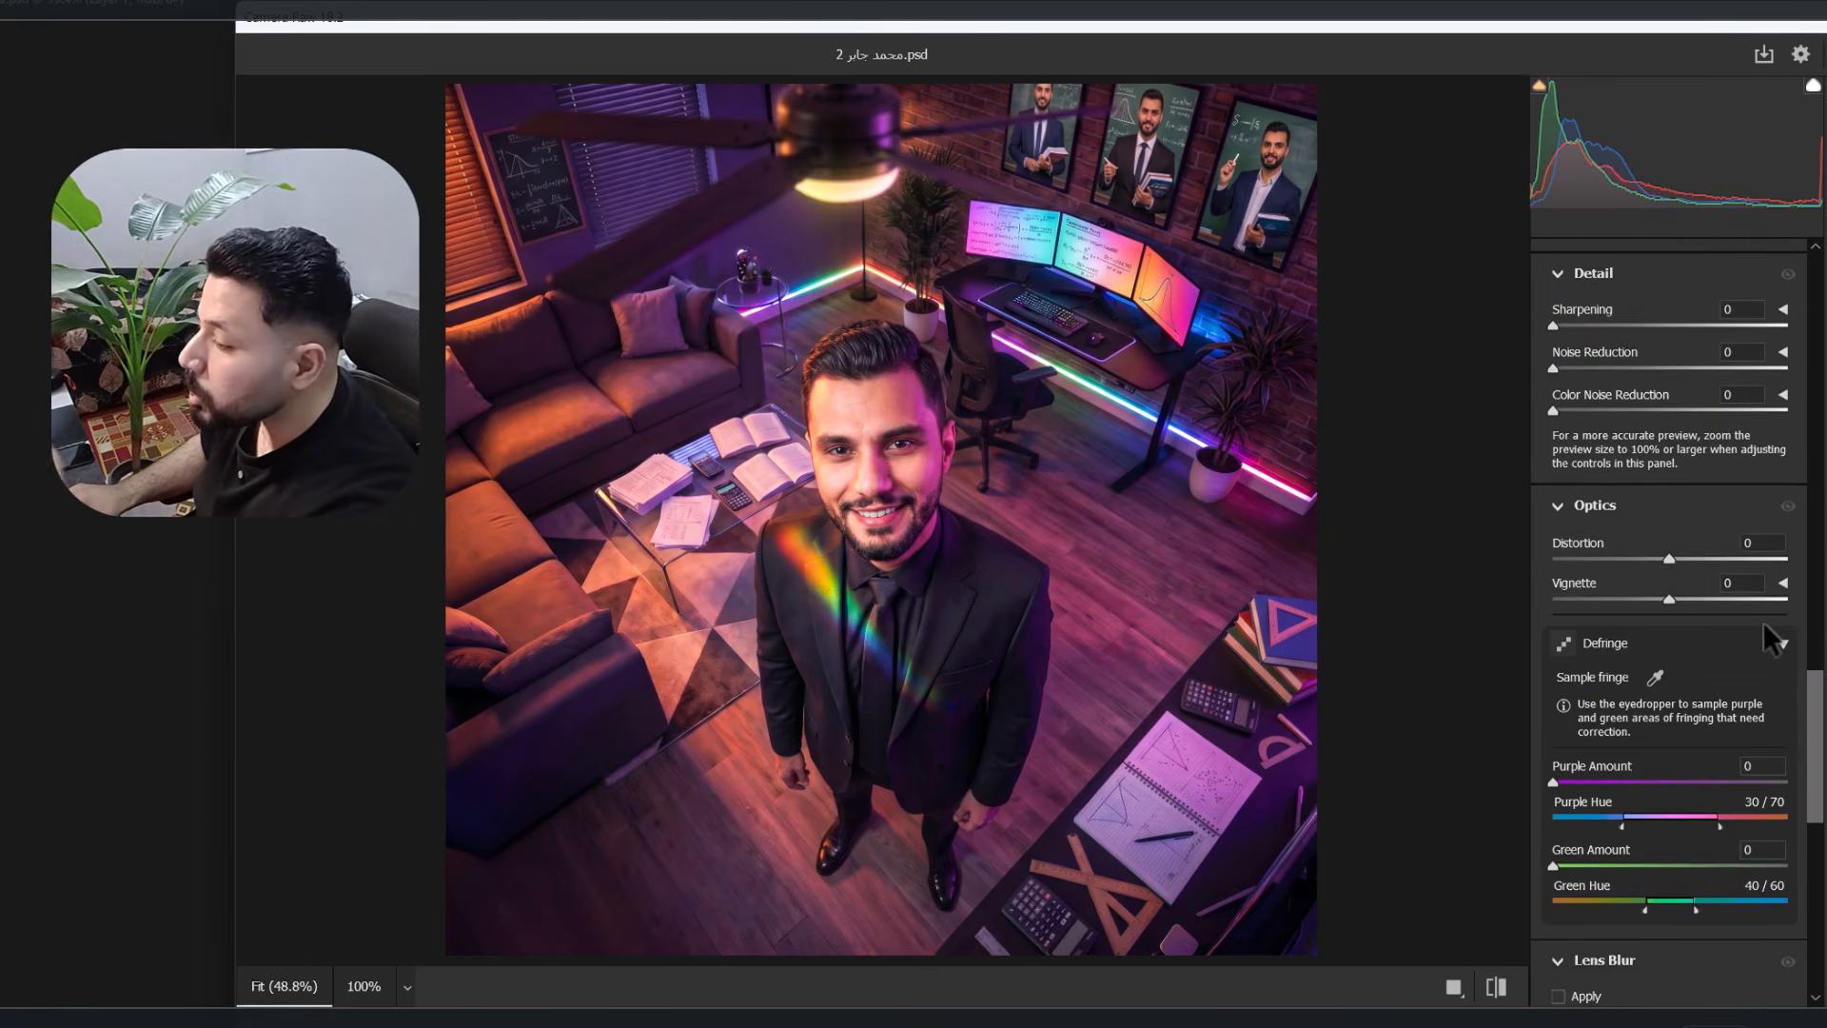
pyautogui.scroll(-3, 1756, 625)
pyautogui.scroll(-1, 1756, 624)
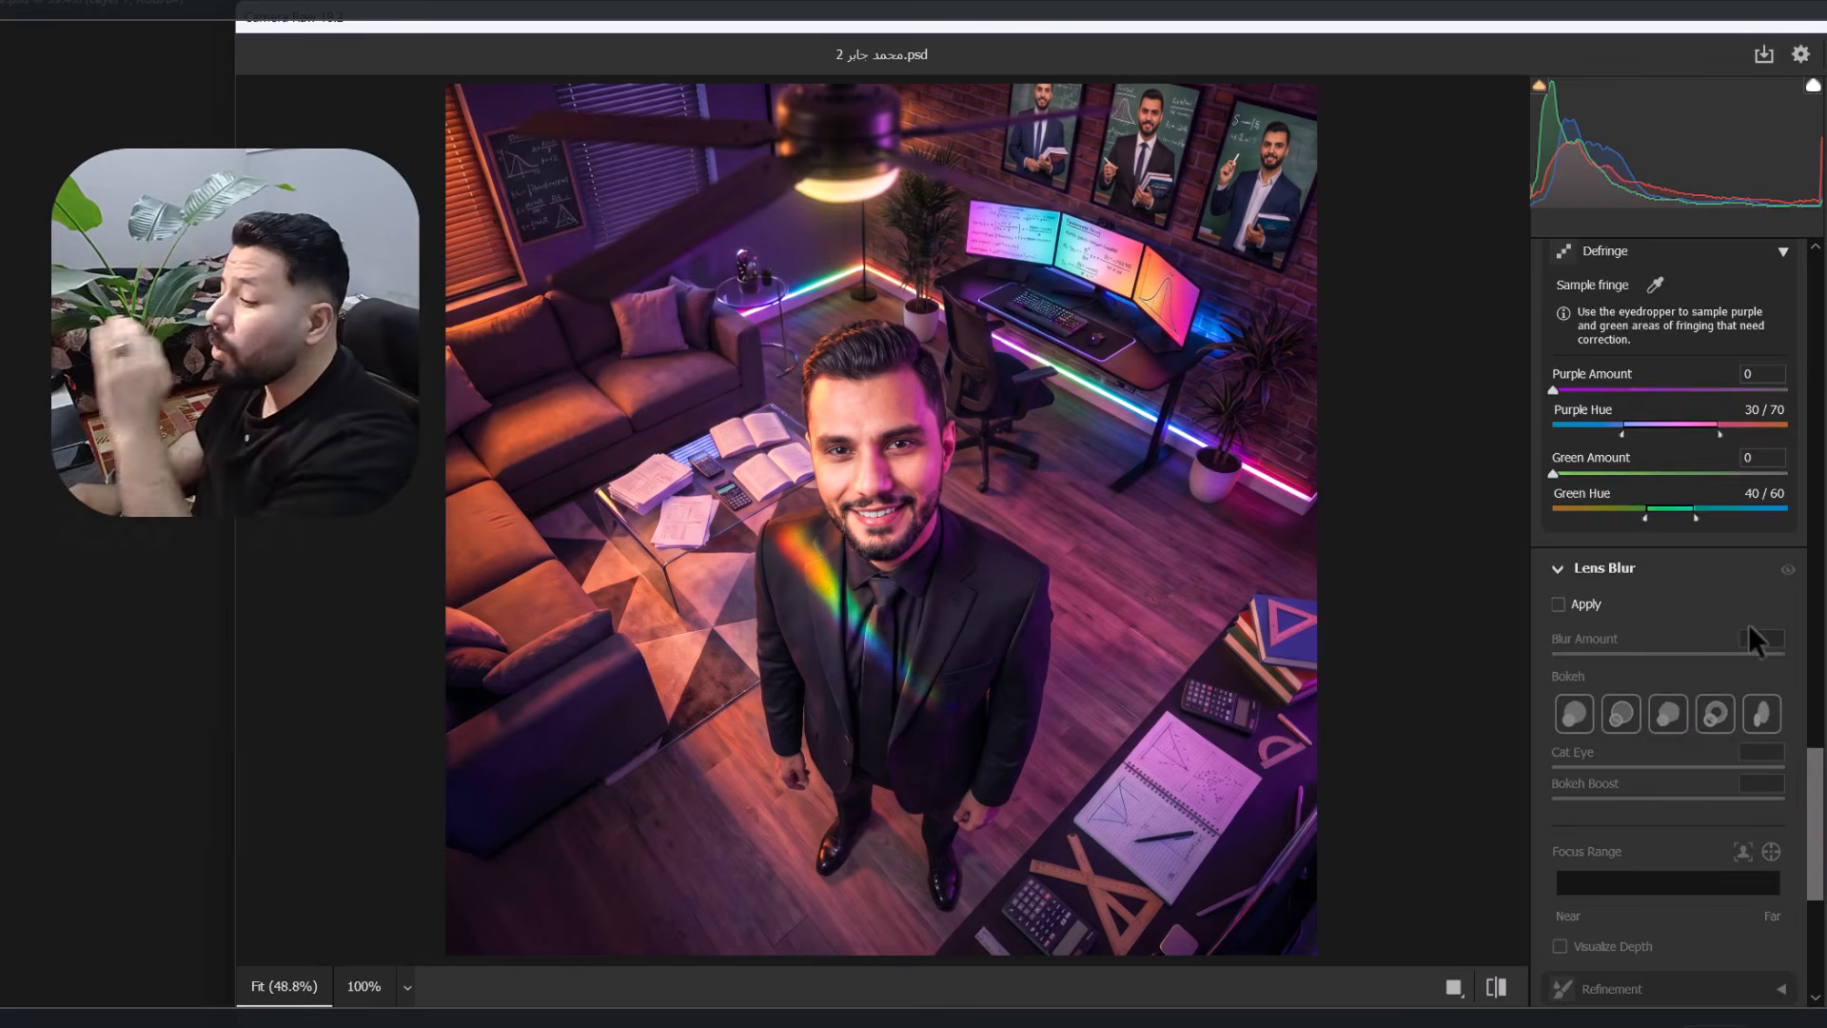
pyautogui.scroll(10, 1749, 624)
pyautogui.scroll(2, 1745, 624)
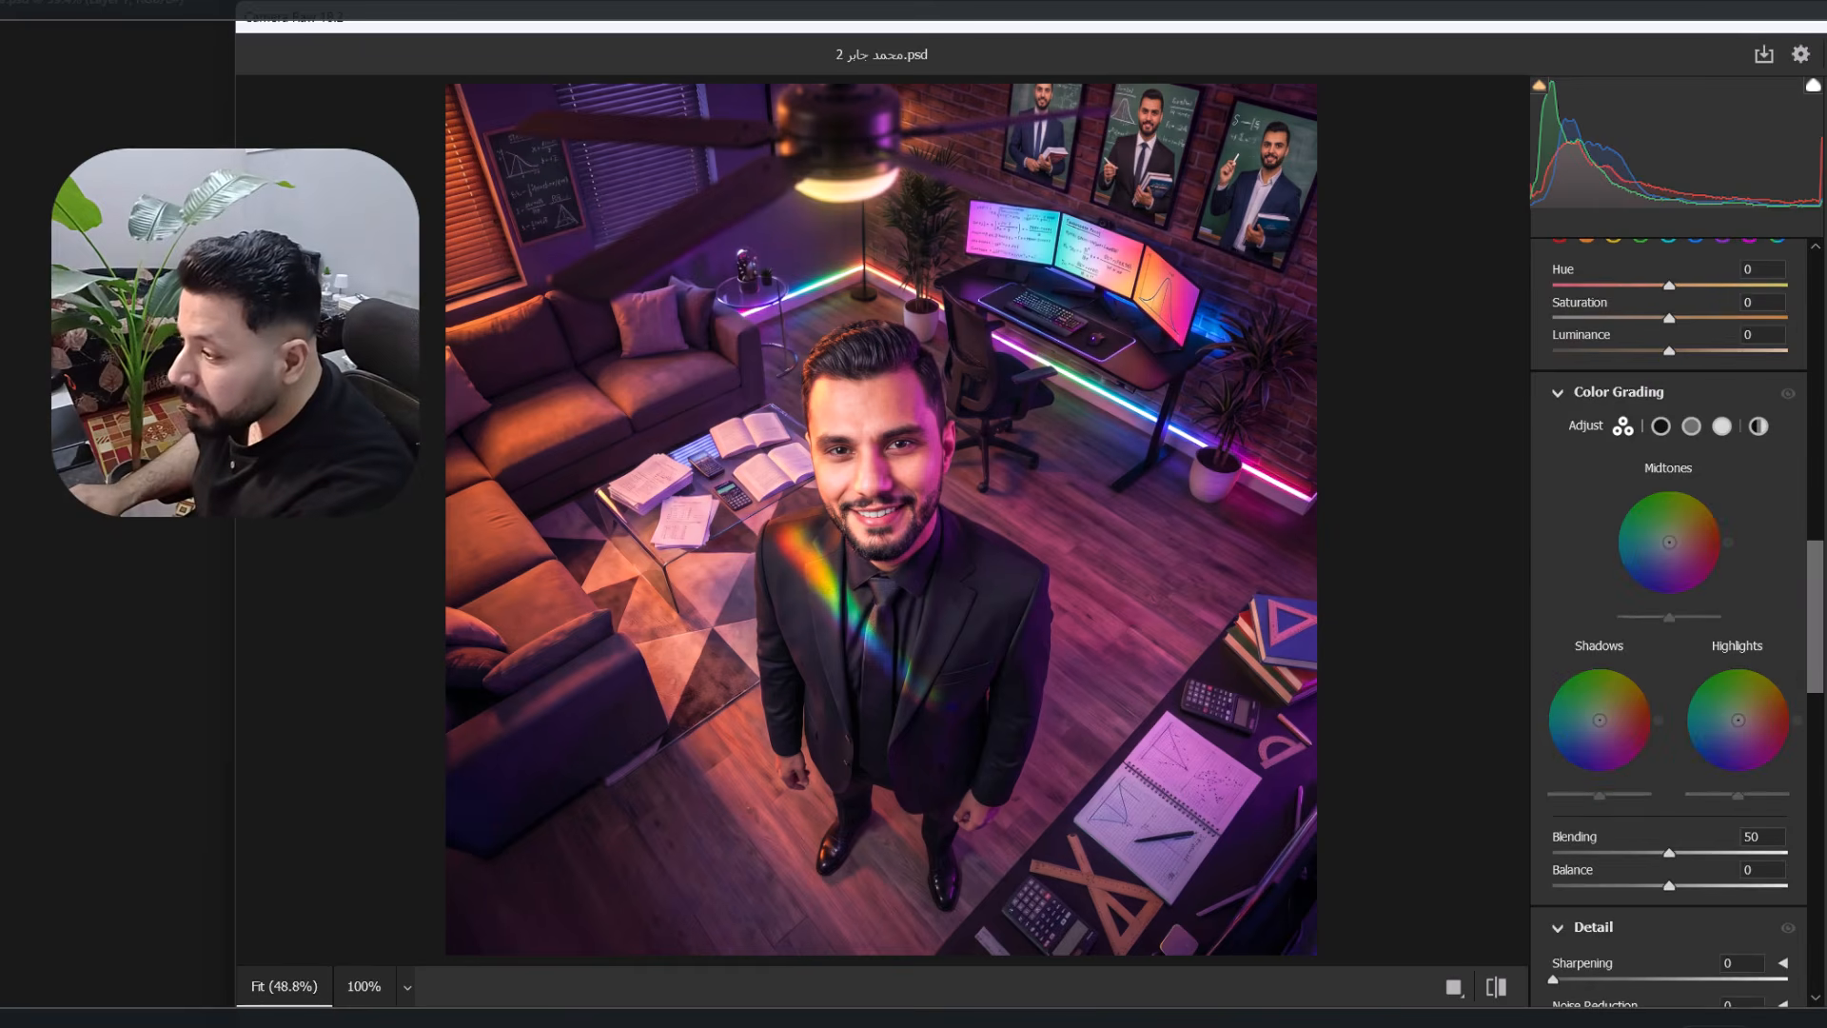
pyautogui.scroll(-3, 1747, 403)
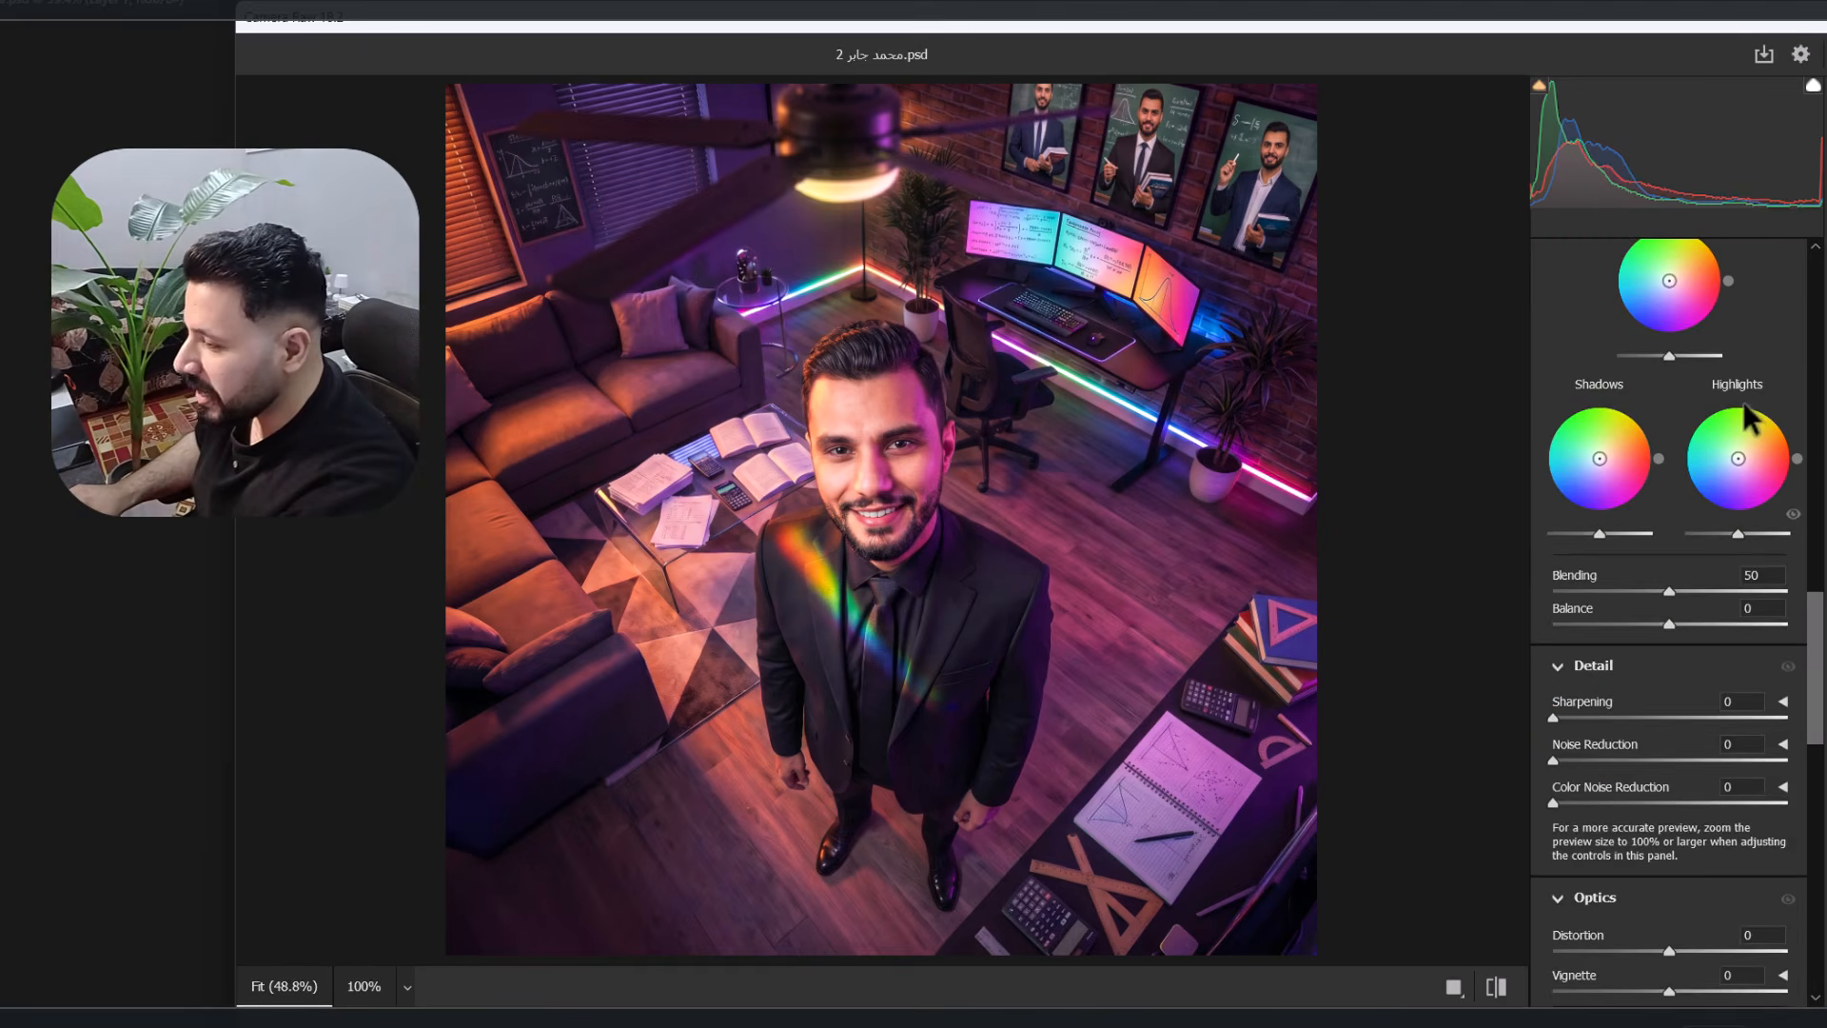
pyautogui.scroll(3, 1743, 402)
pyautogui.scroll(-10, 1738, 403)
pyautogui.scroll(2, 1736, 404)
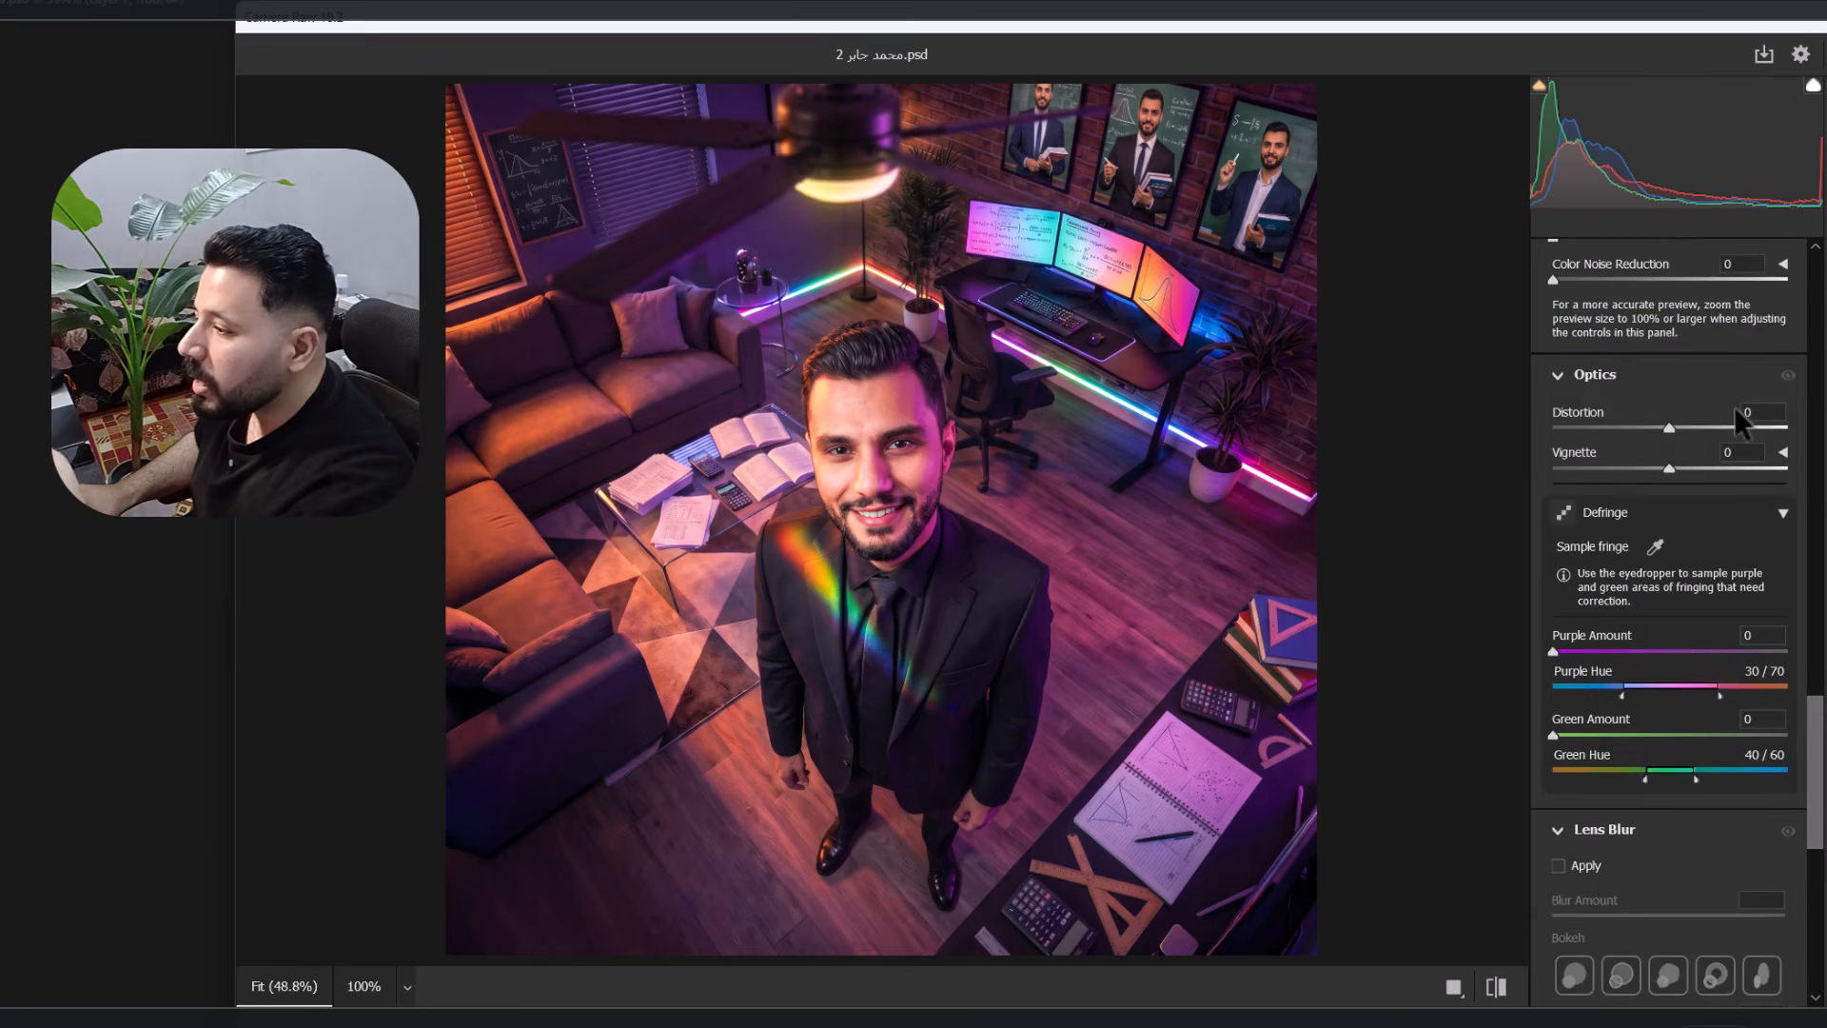
pyautogui.scroll(-2, 1711, 493)
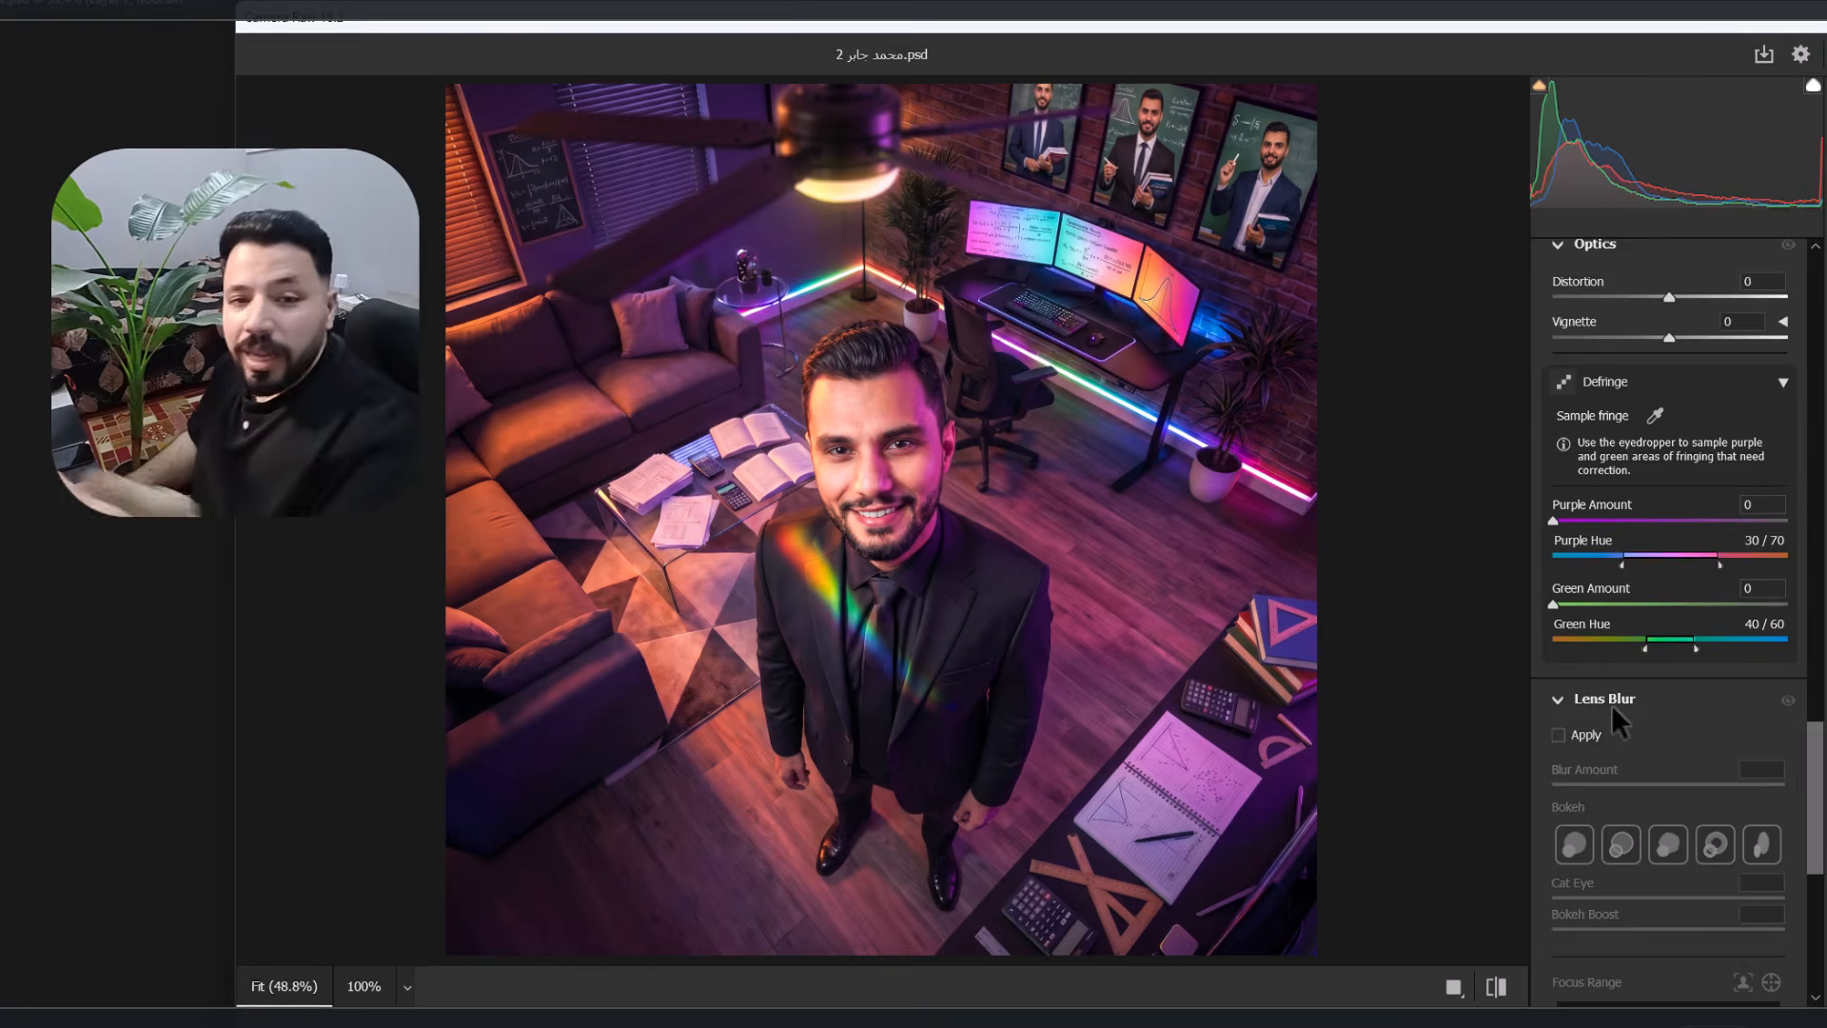
pyautogui.moveTo(1602, 706)
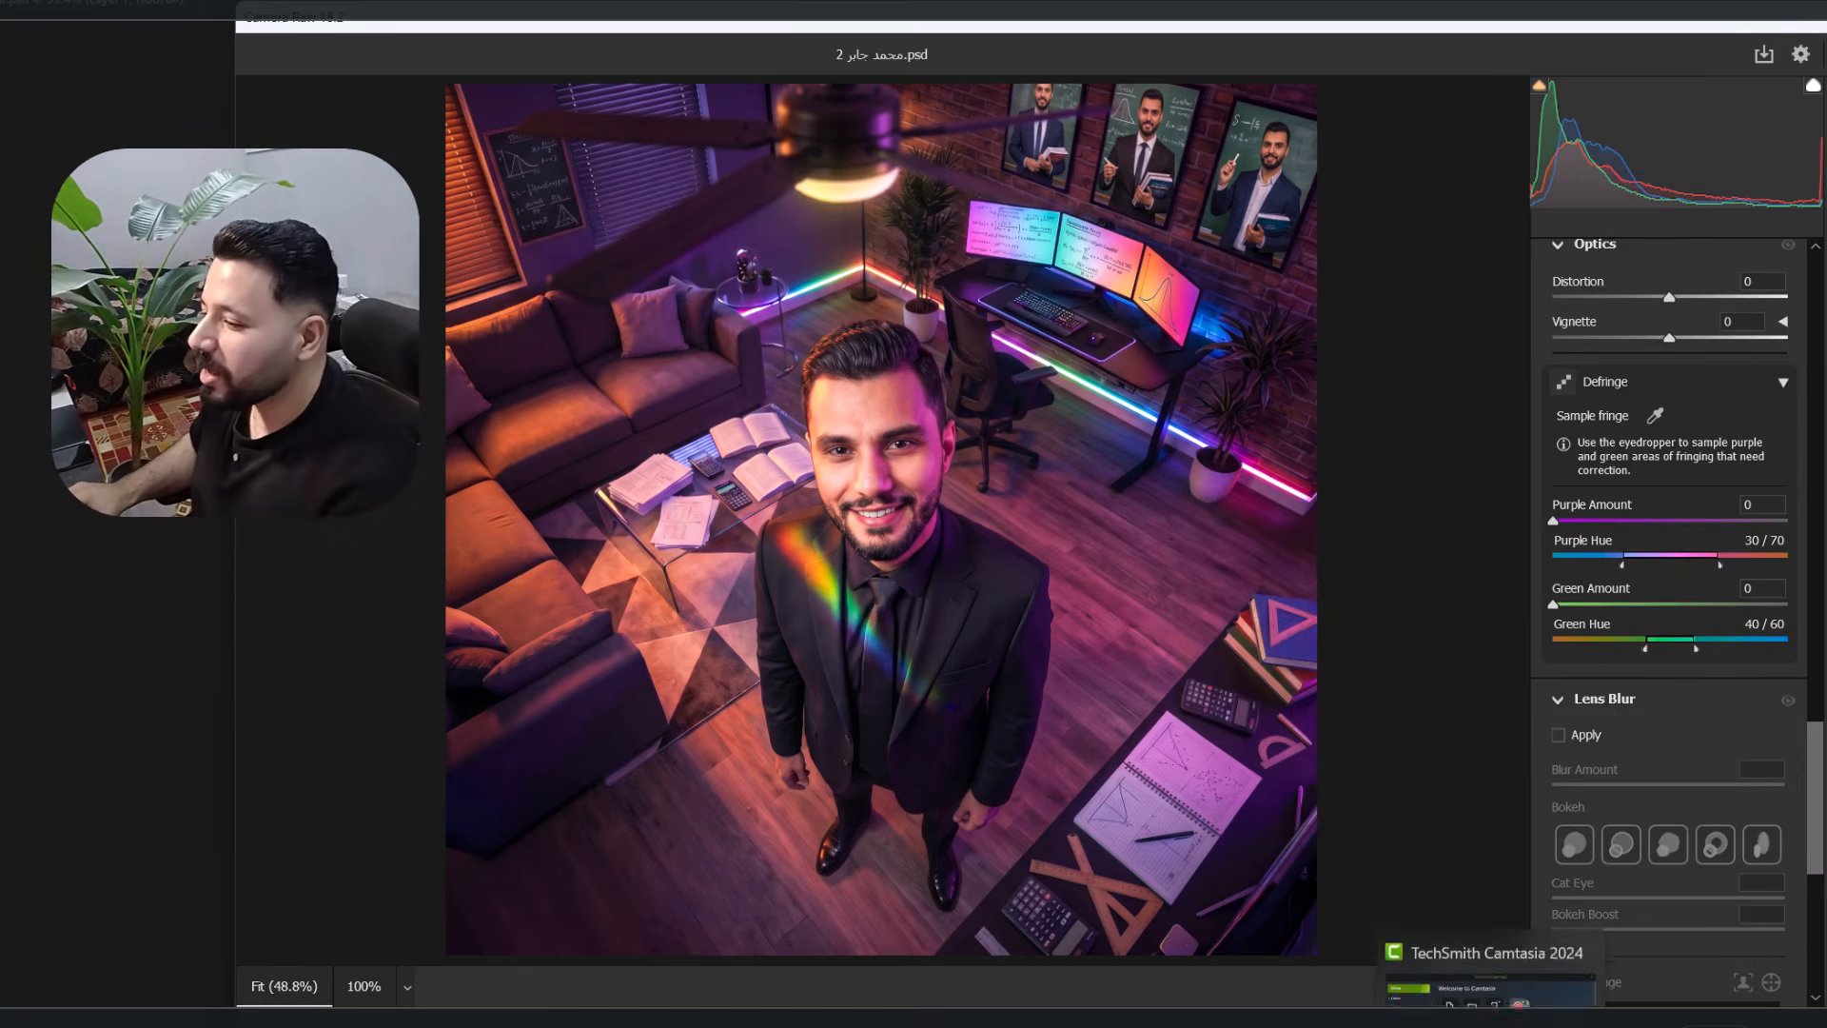
pyautogui.scroll(3, 1782, 628)
pyautogui.scroll(3, 1782, 628)
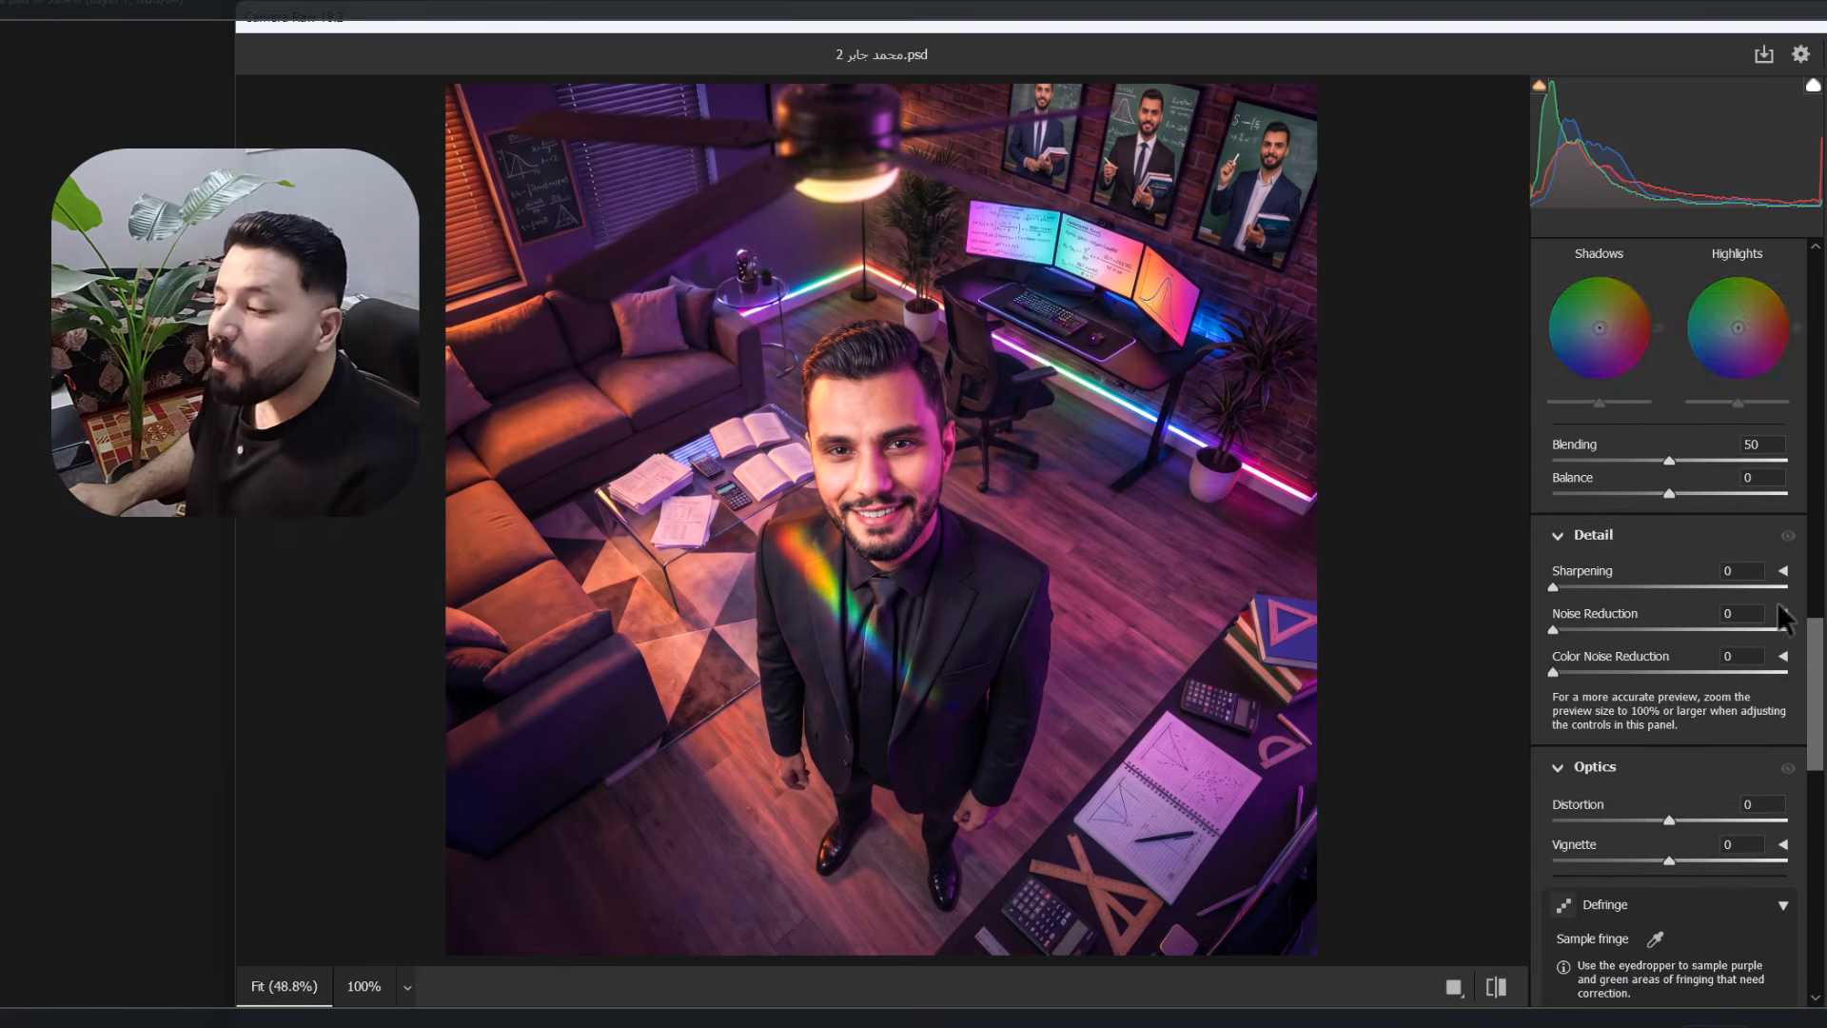
pyautogui.scroll(1, 1667, 463)
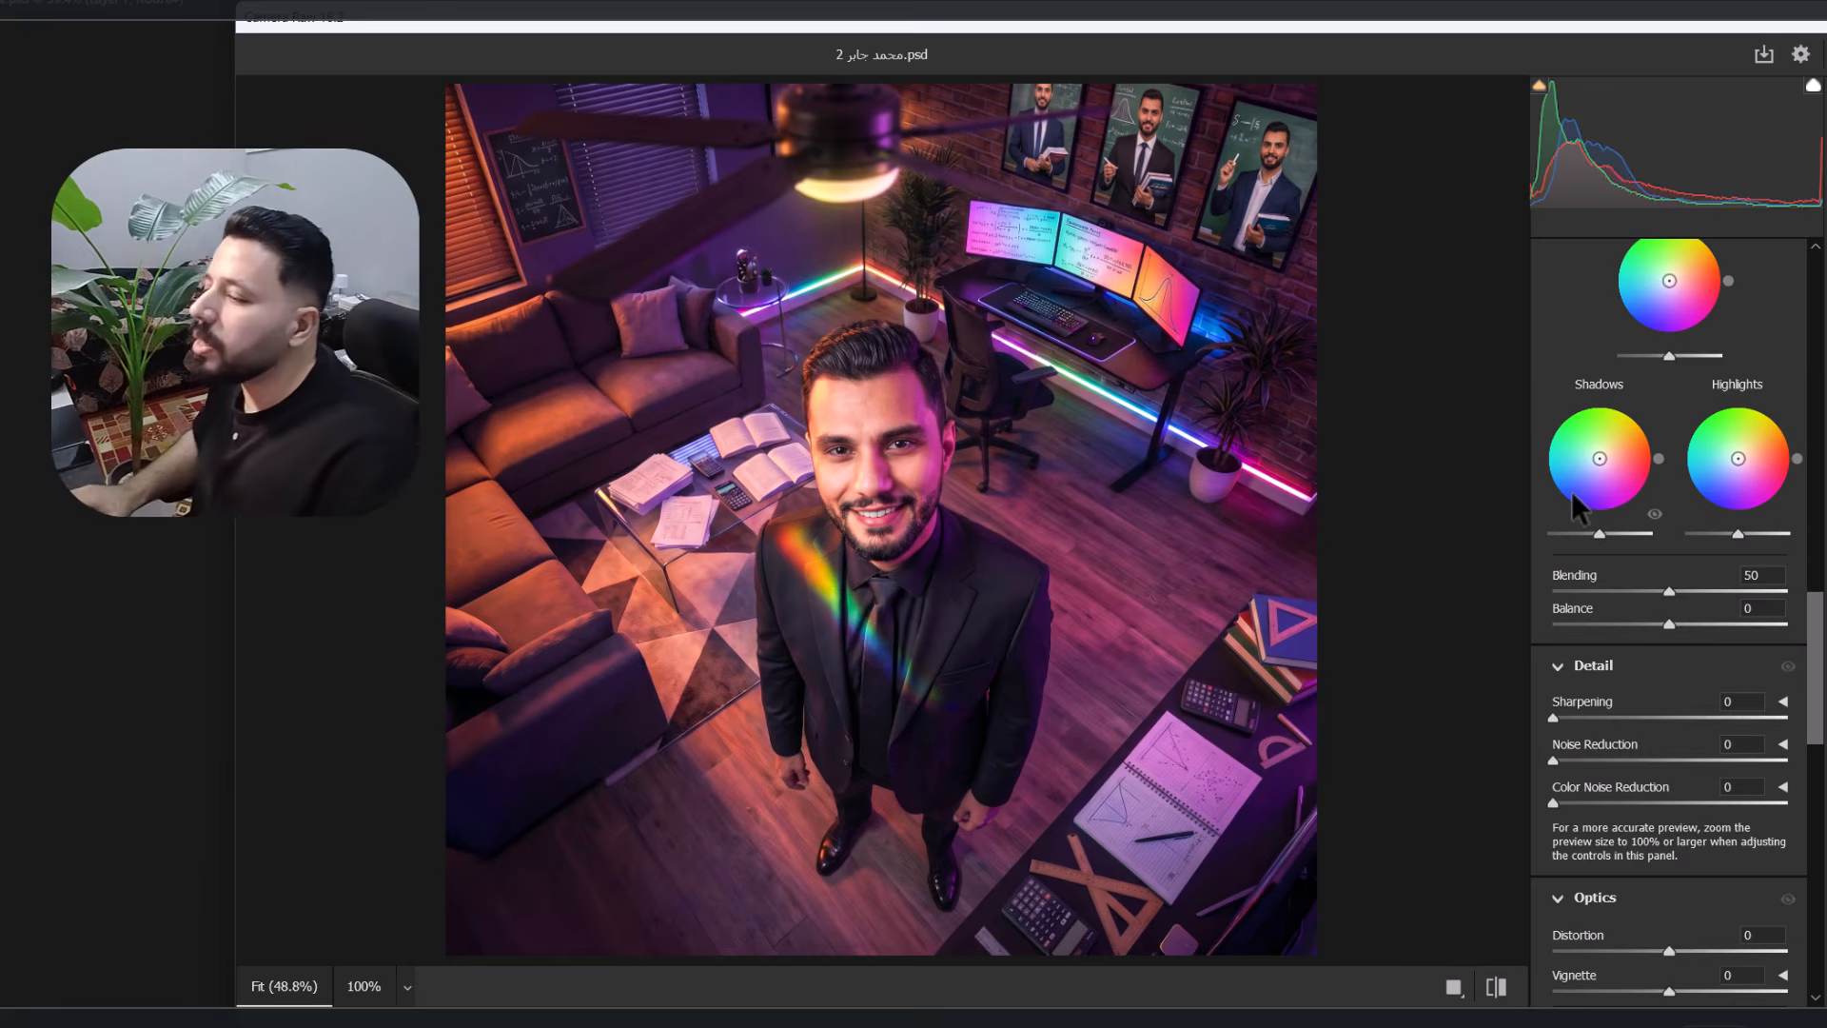
# - Tint the highlights orange in Color Grading with hue 25 and saturation 27
pyautogui.scroll(5, 1779, 396)
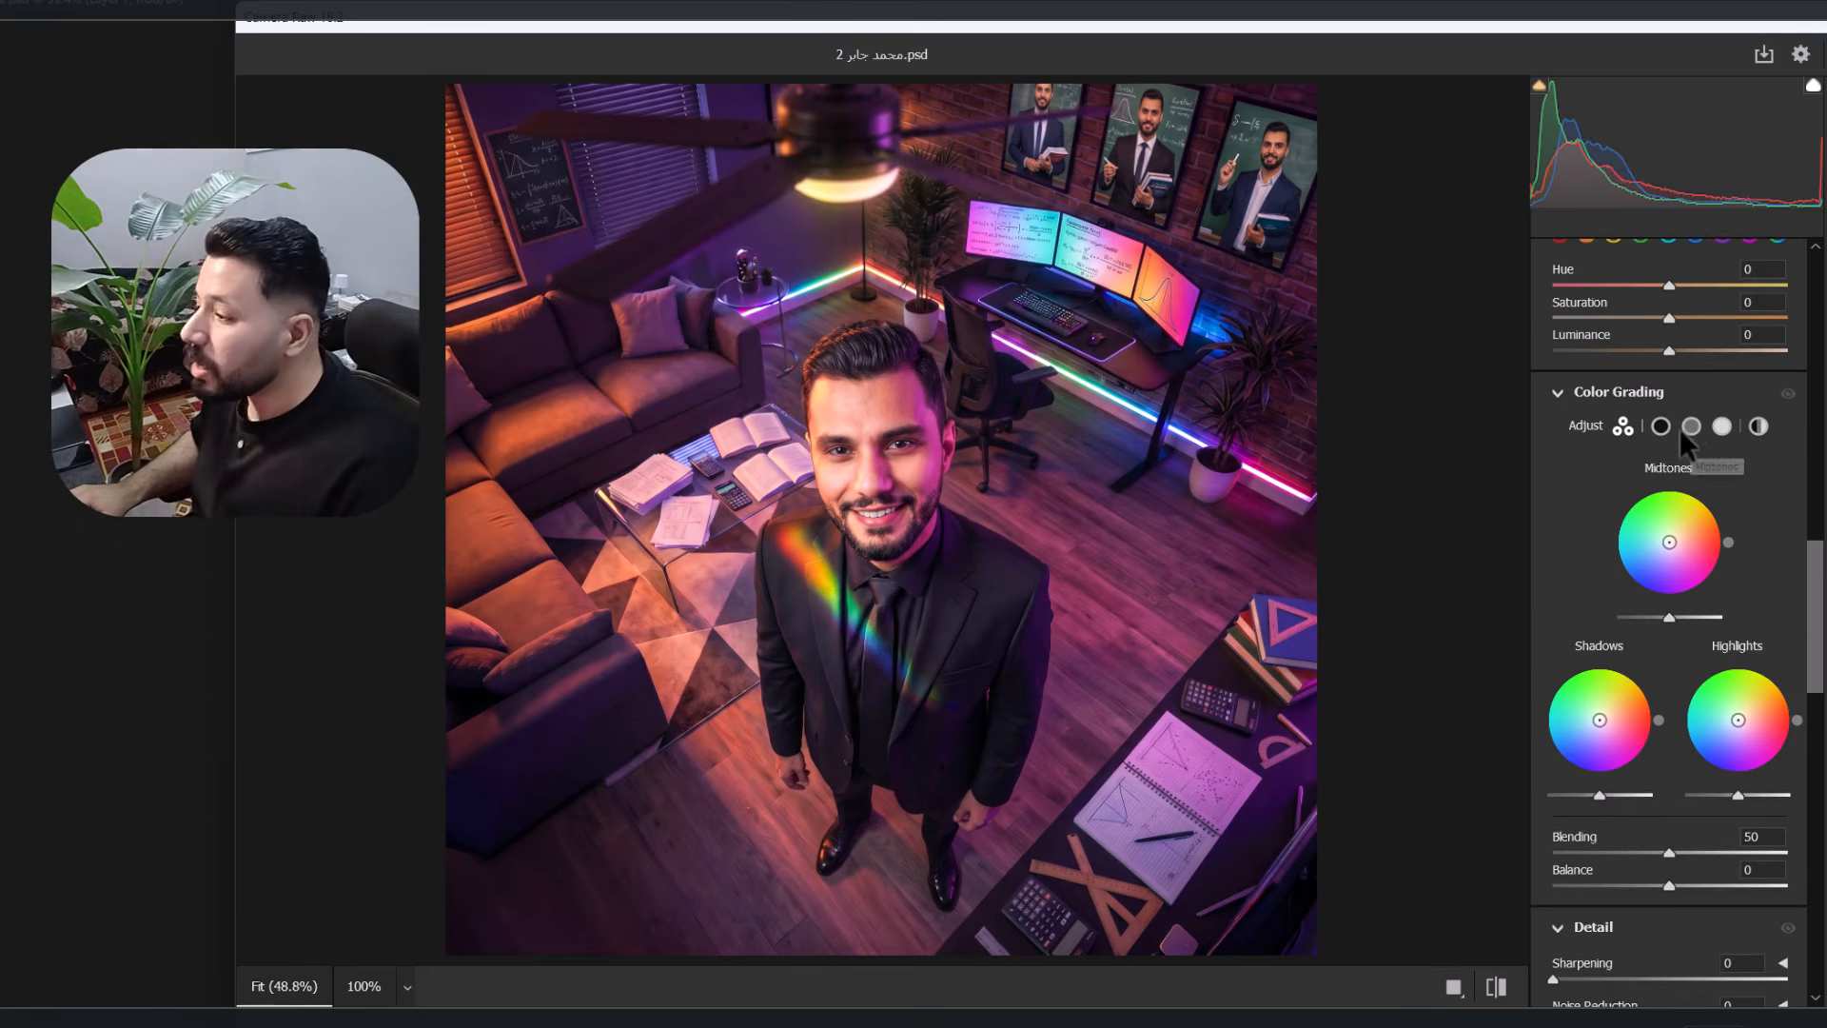
pyautogui.click(1725, 427)
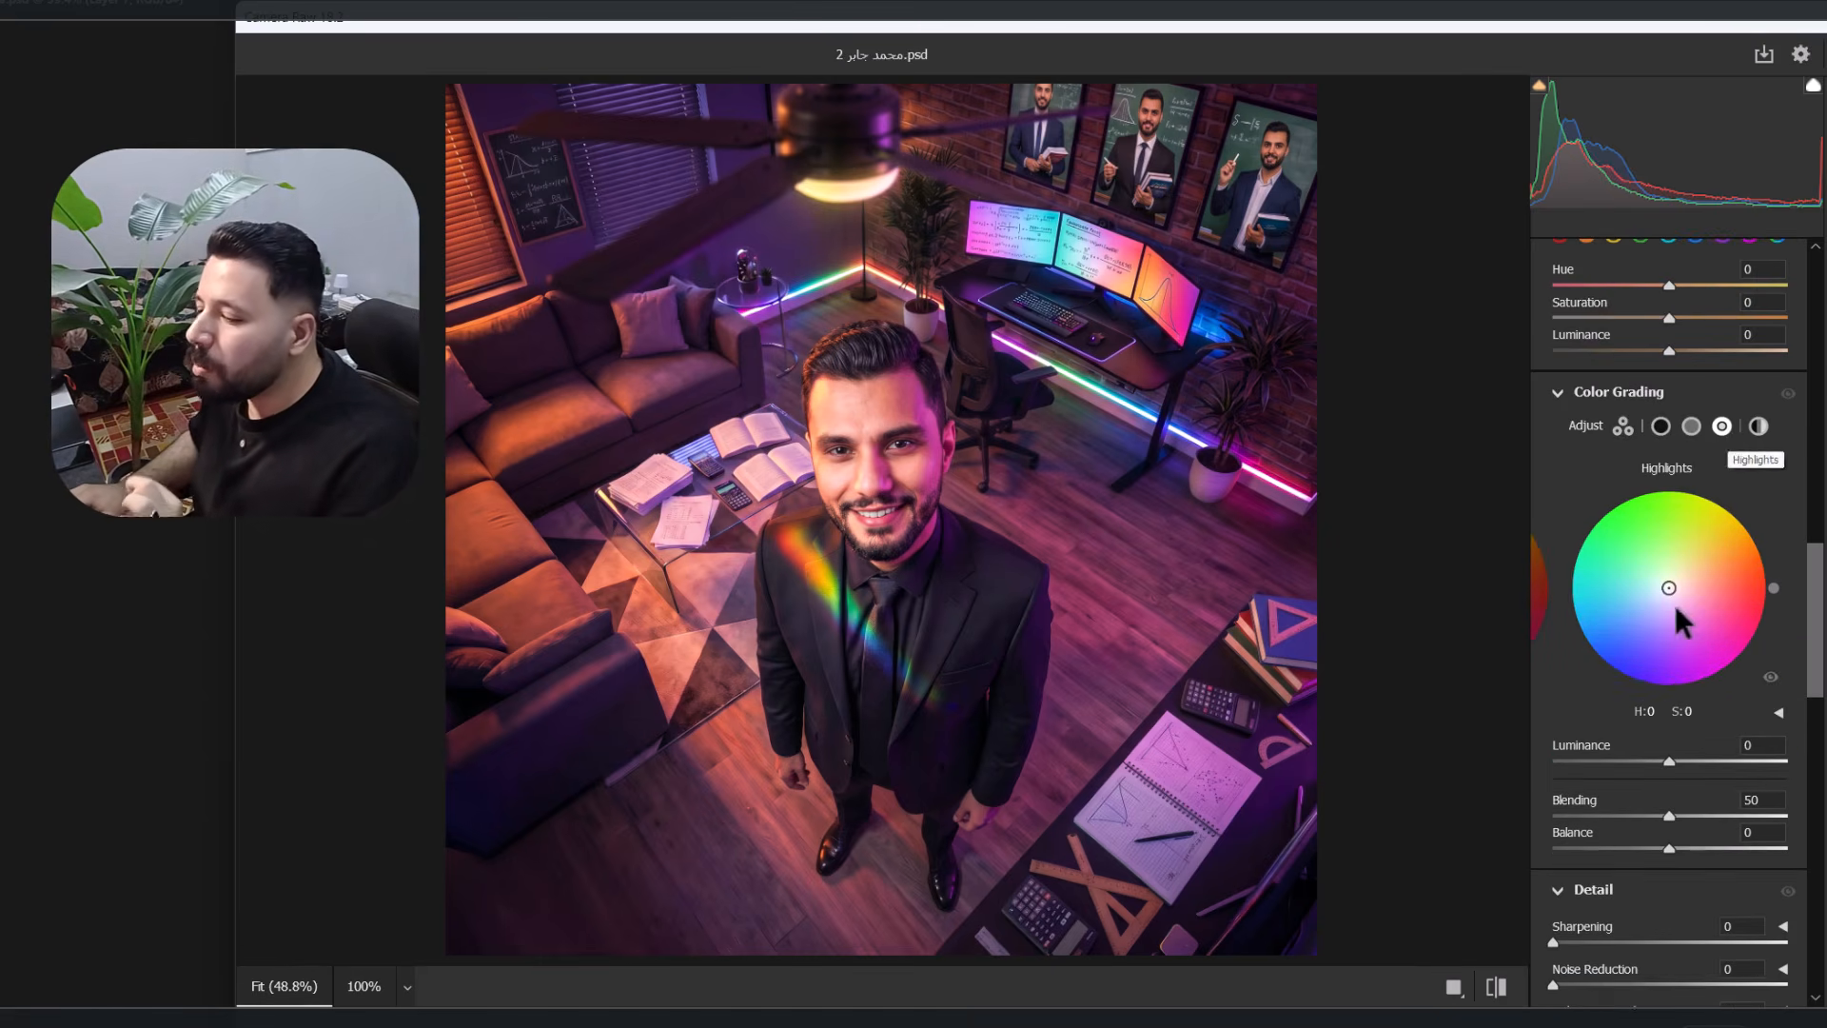
pyautogui.moveTo(1669, 588); pyautogui.dragTo(1671, 584)
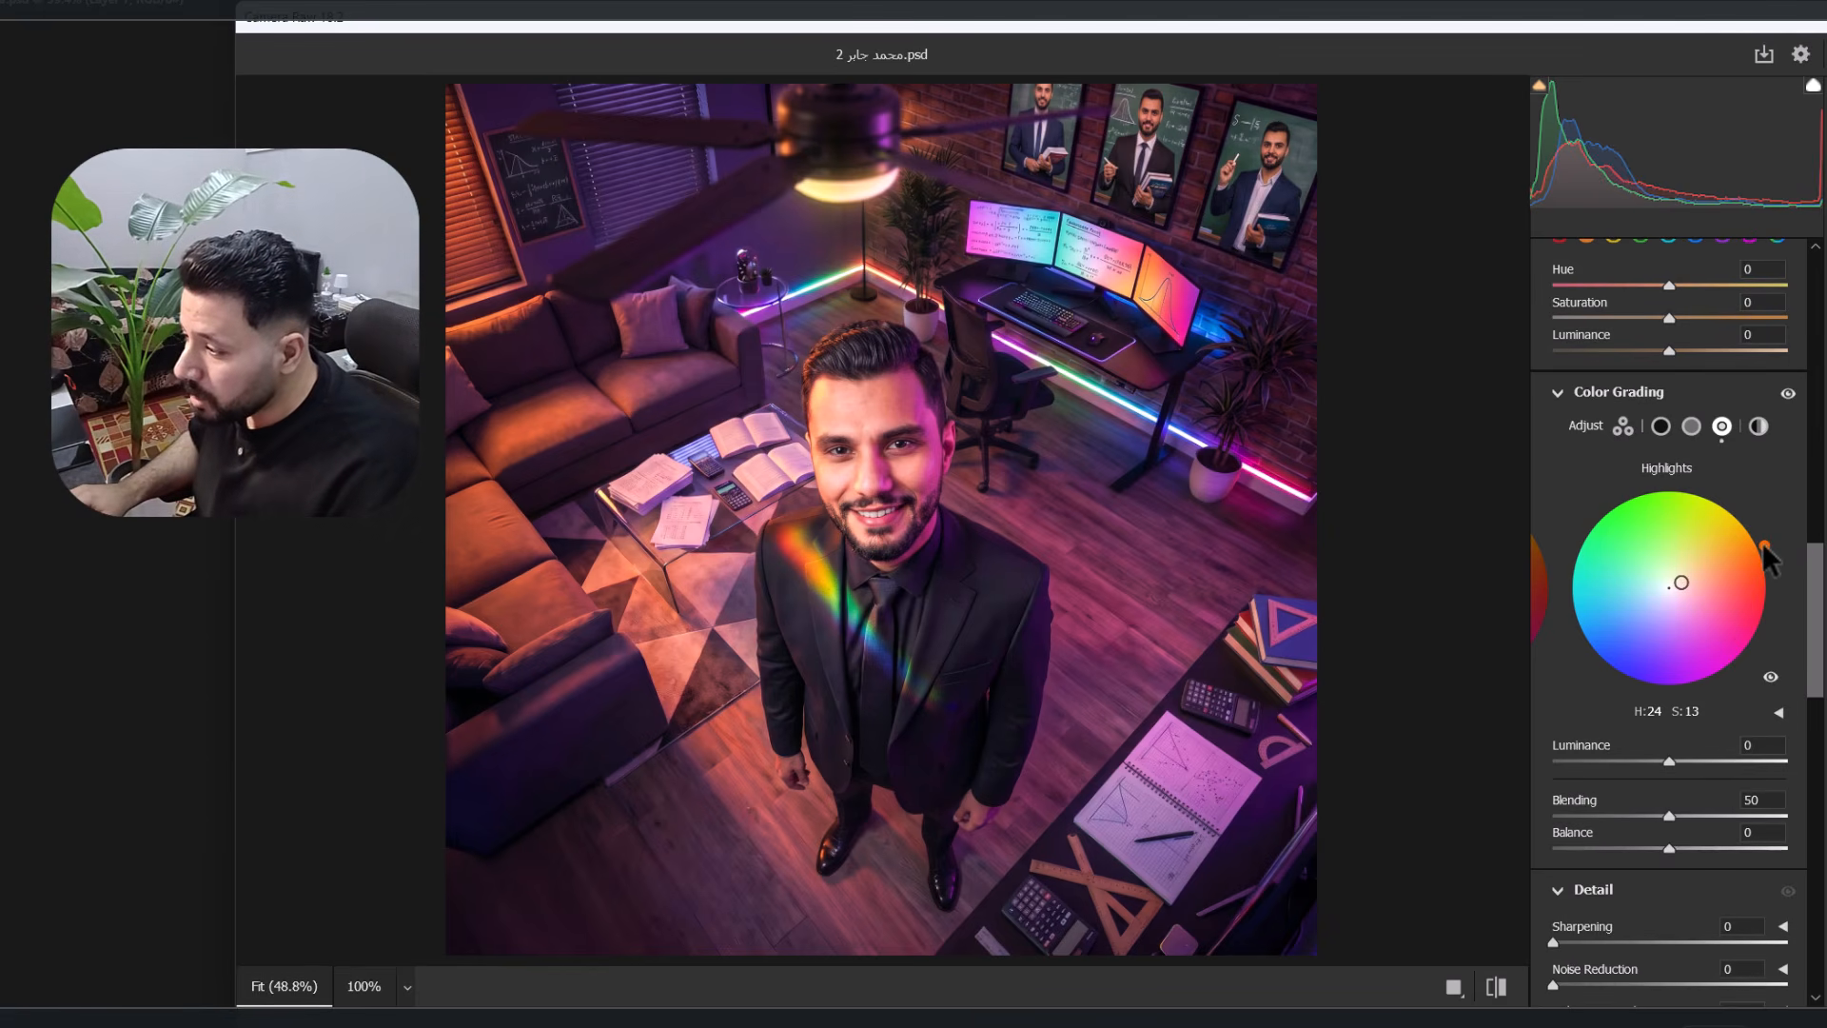
pyautogui.moveTo(1763, 543); pyautogui.dragTo(1719, 566)
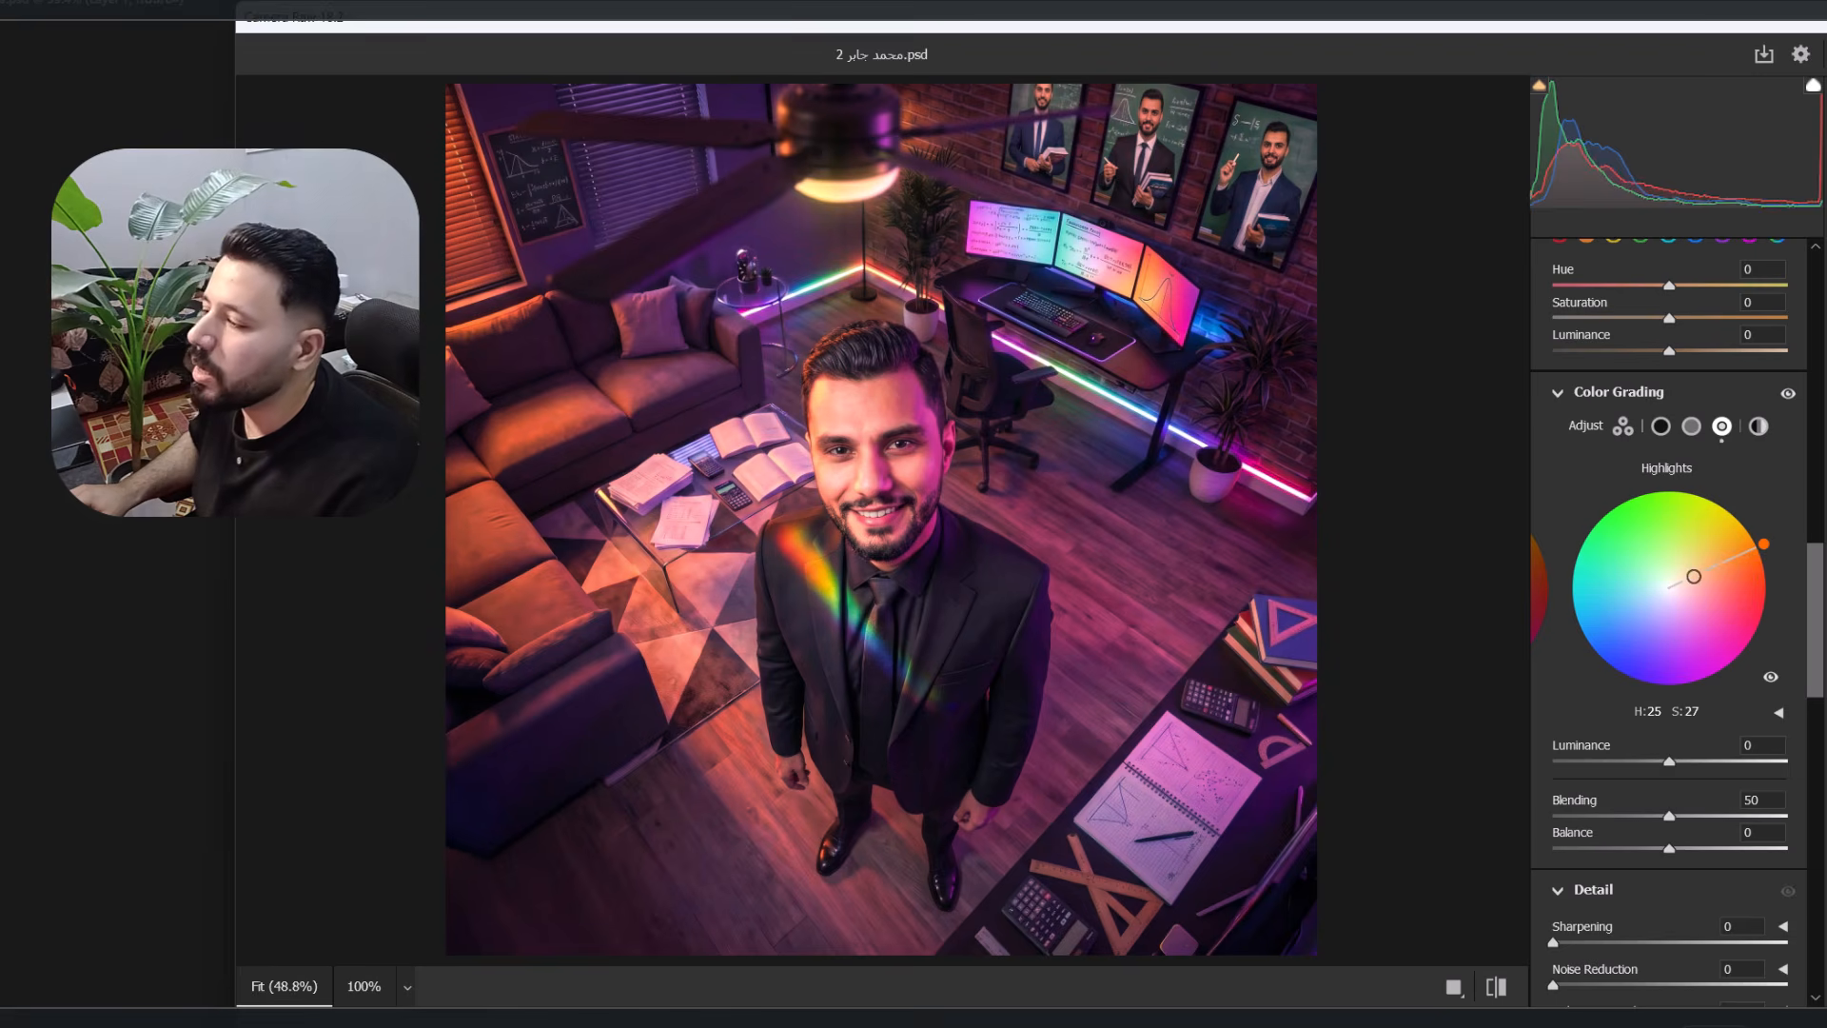
# - Compare the image with the highlight tint and the whole Color Grading off and on
pyautogui.click(1771, 677)
pyautogui.click(1786, 394)
pyautogui.click(1785, 395)
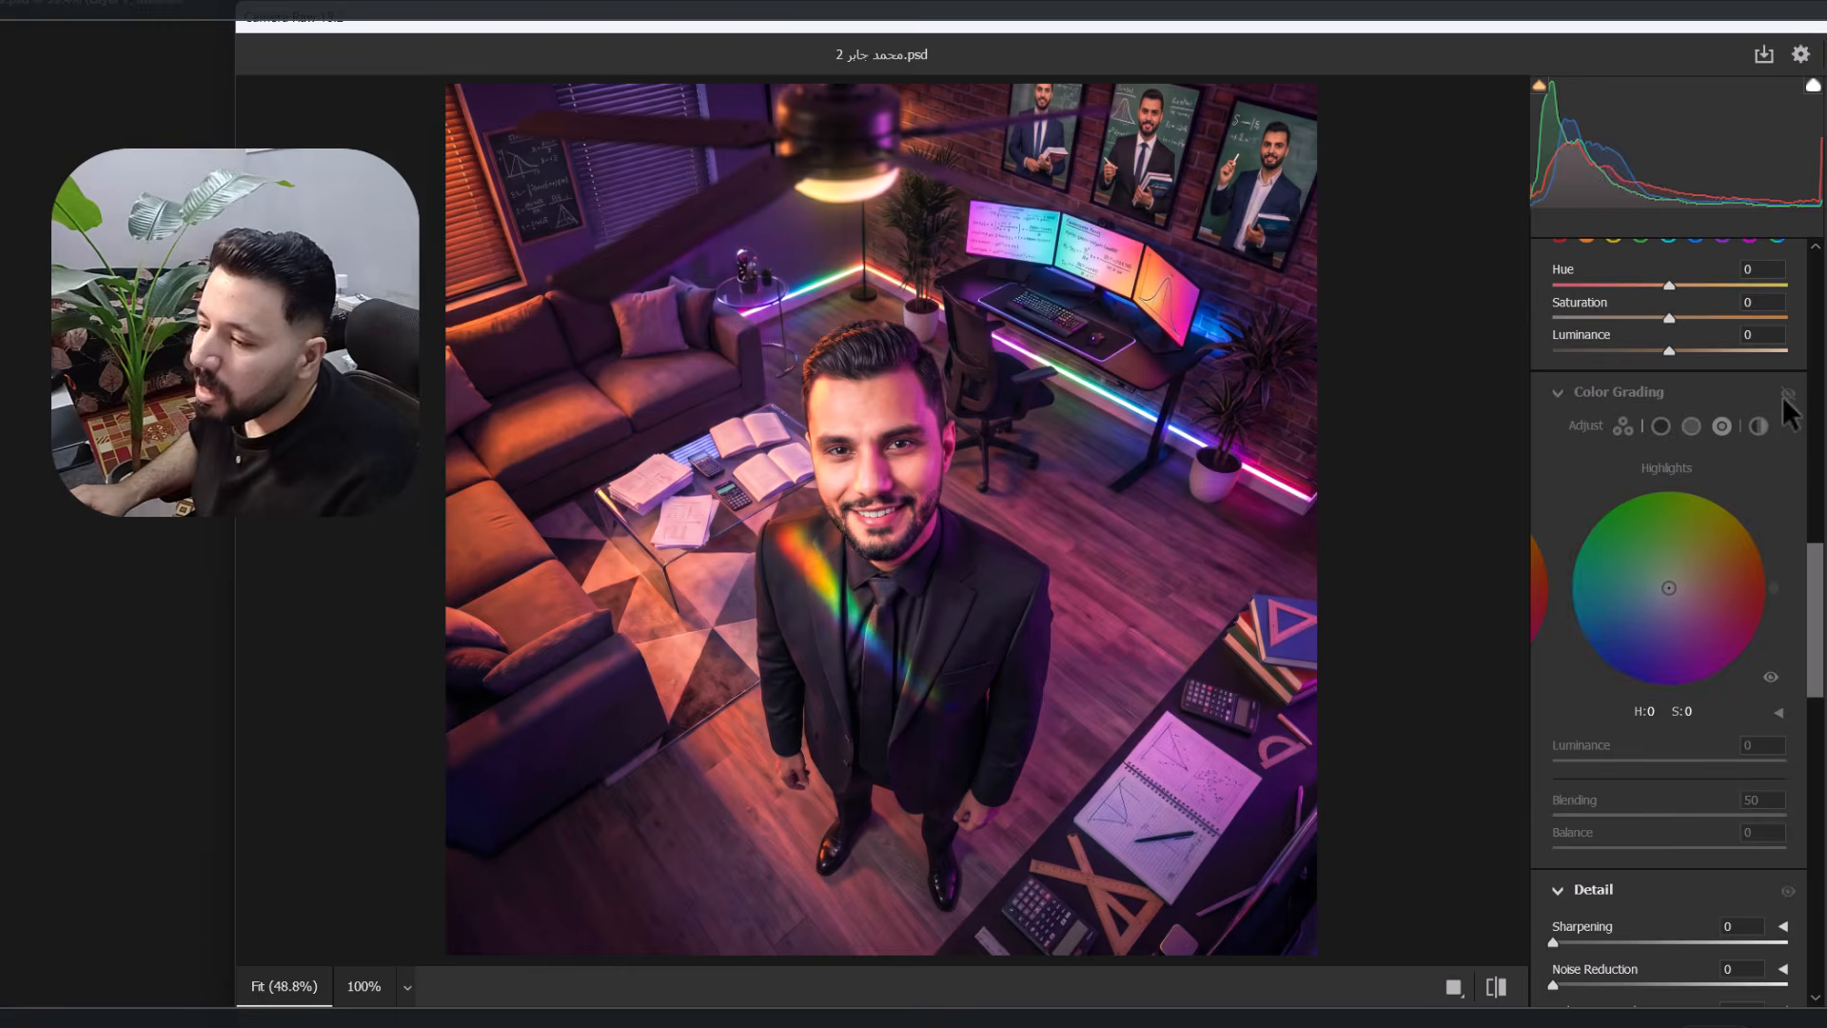
pyautogui.click(1785, 395)
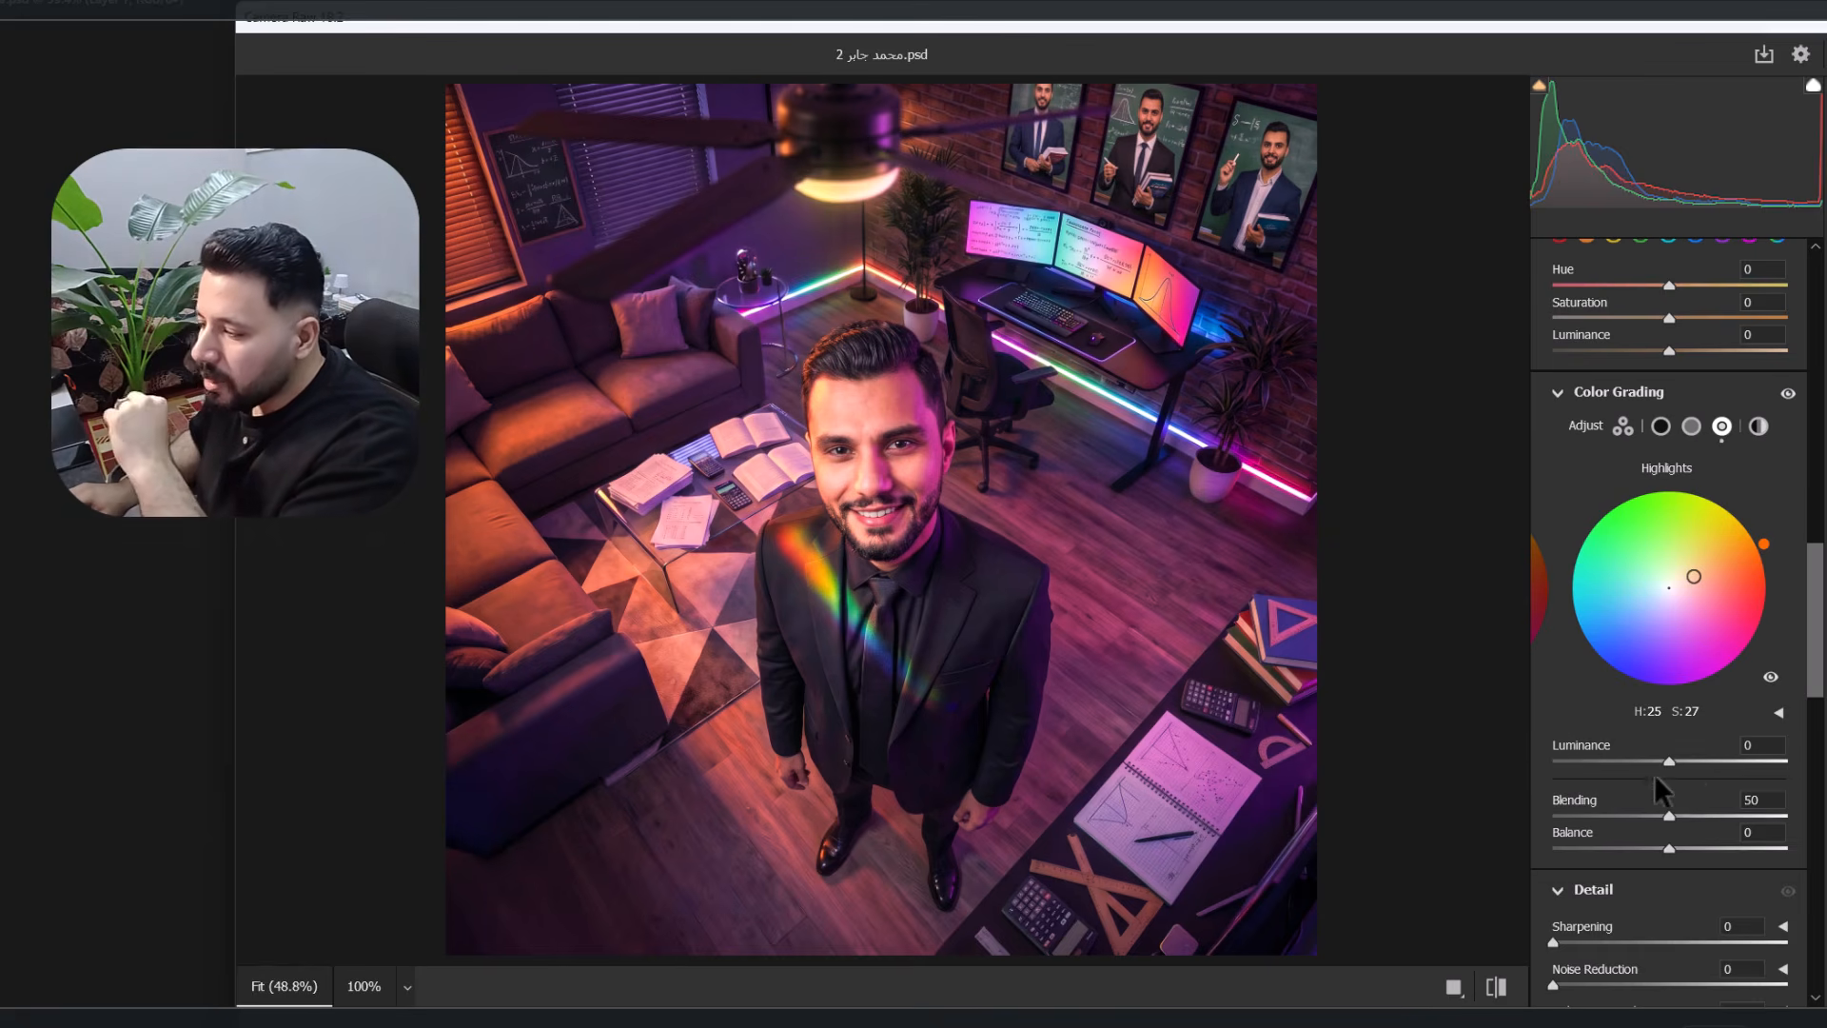
# - Try a strong Luminance on the graded highlights, settle it at +13, and compare the Color Grading off and on
pyautogui.moveTo(1682, 762); pyautogui.dragTo(1787, 762)
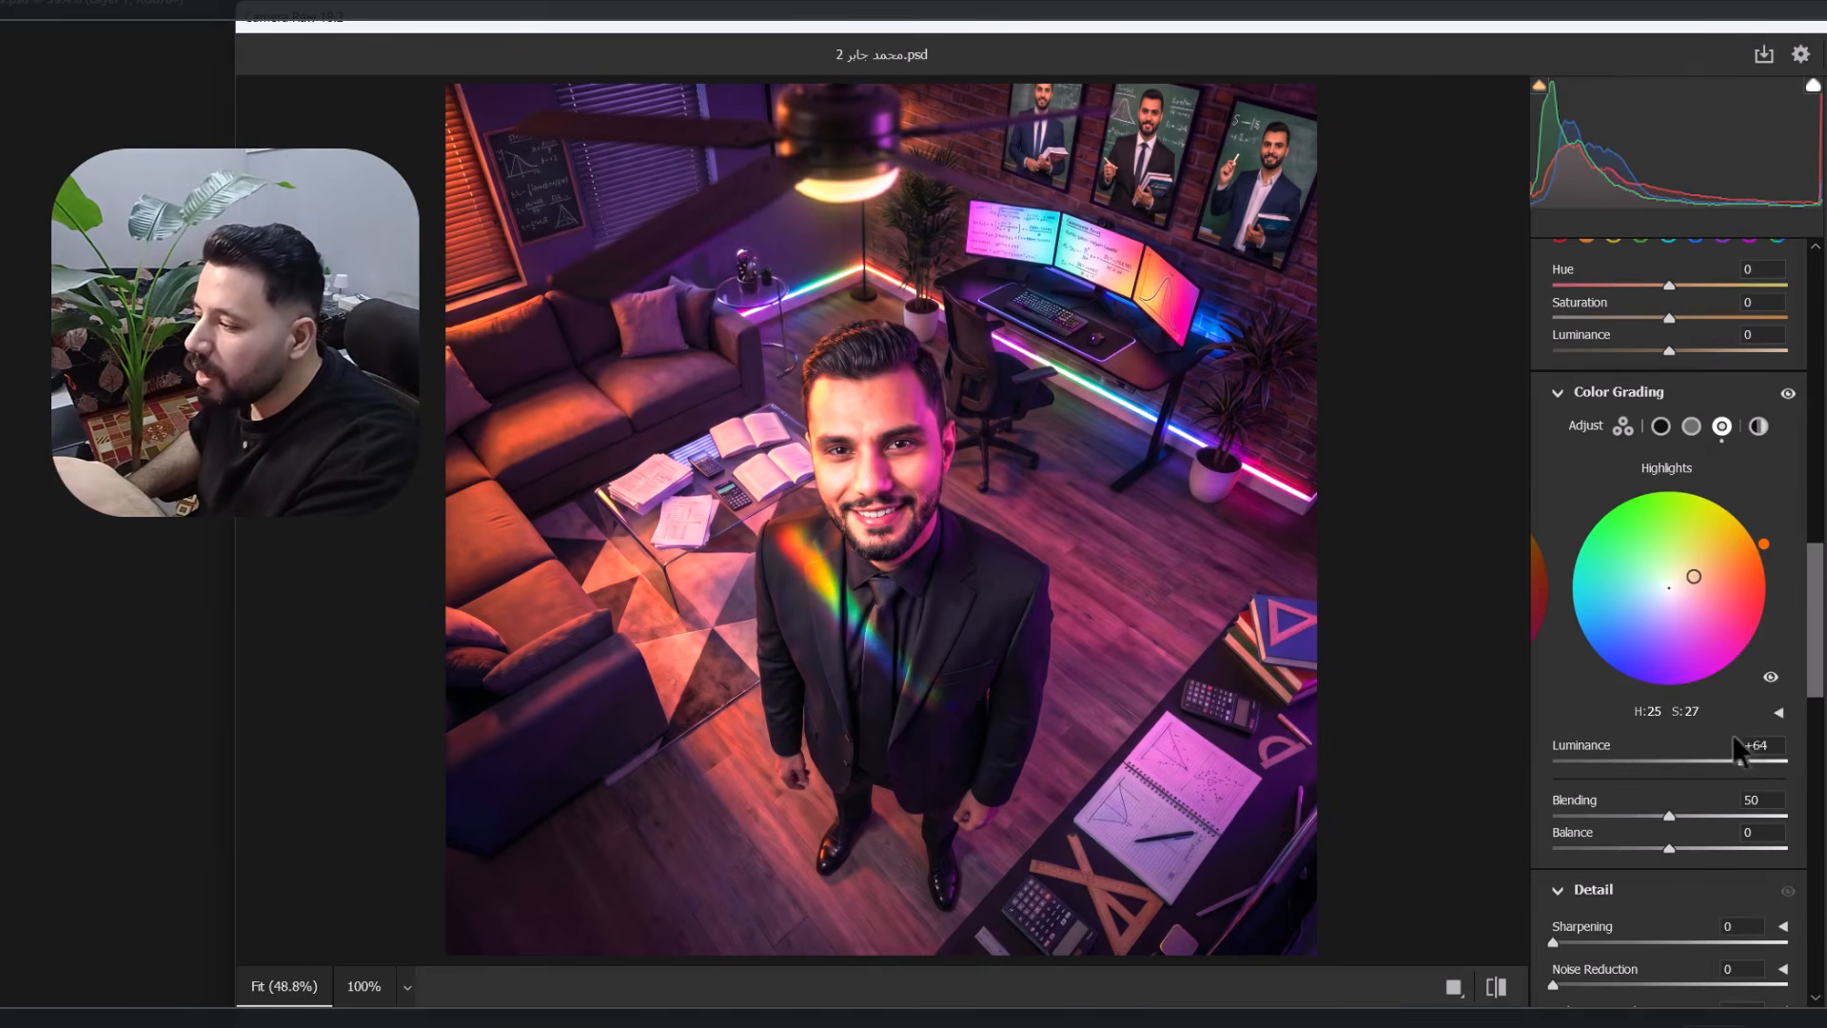
pyautogui.moveTo(1733, 737); pyautogui.dragTo(1688, 735)
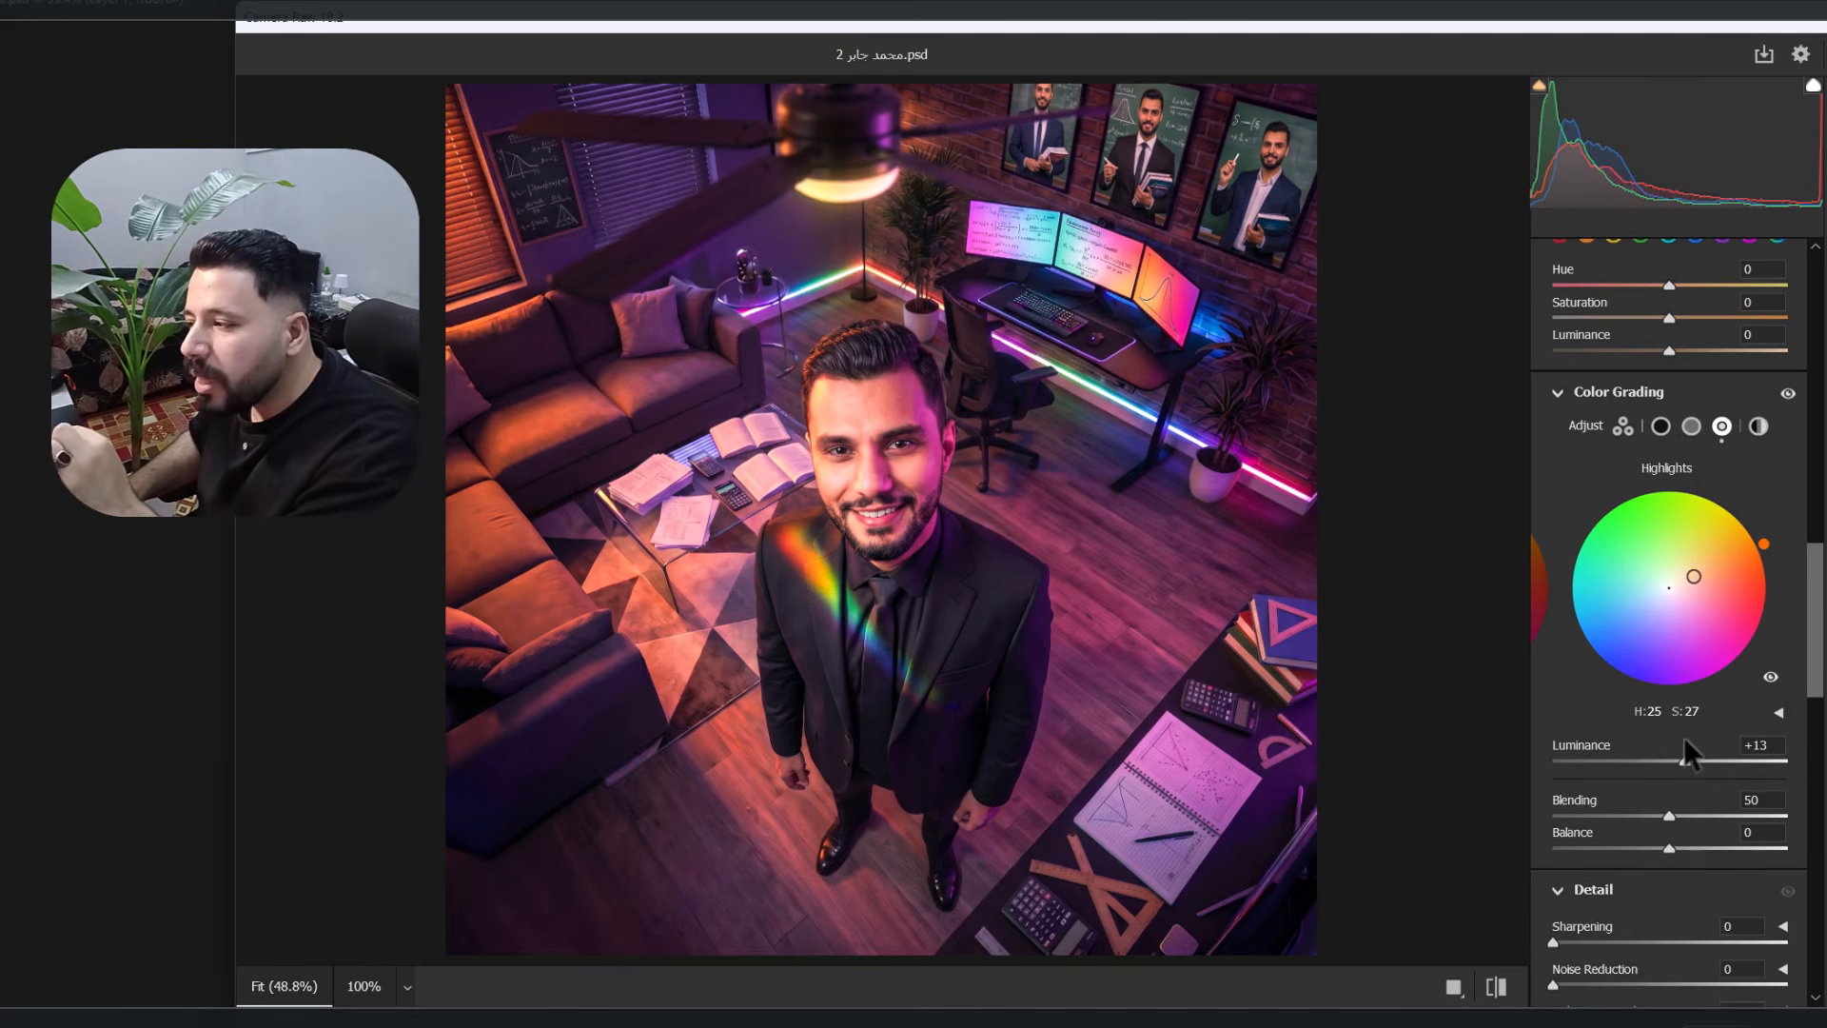
pyautogui.click(1788, 395)
pyautogui.click(1789, 398)
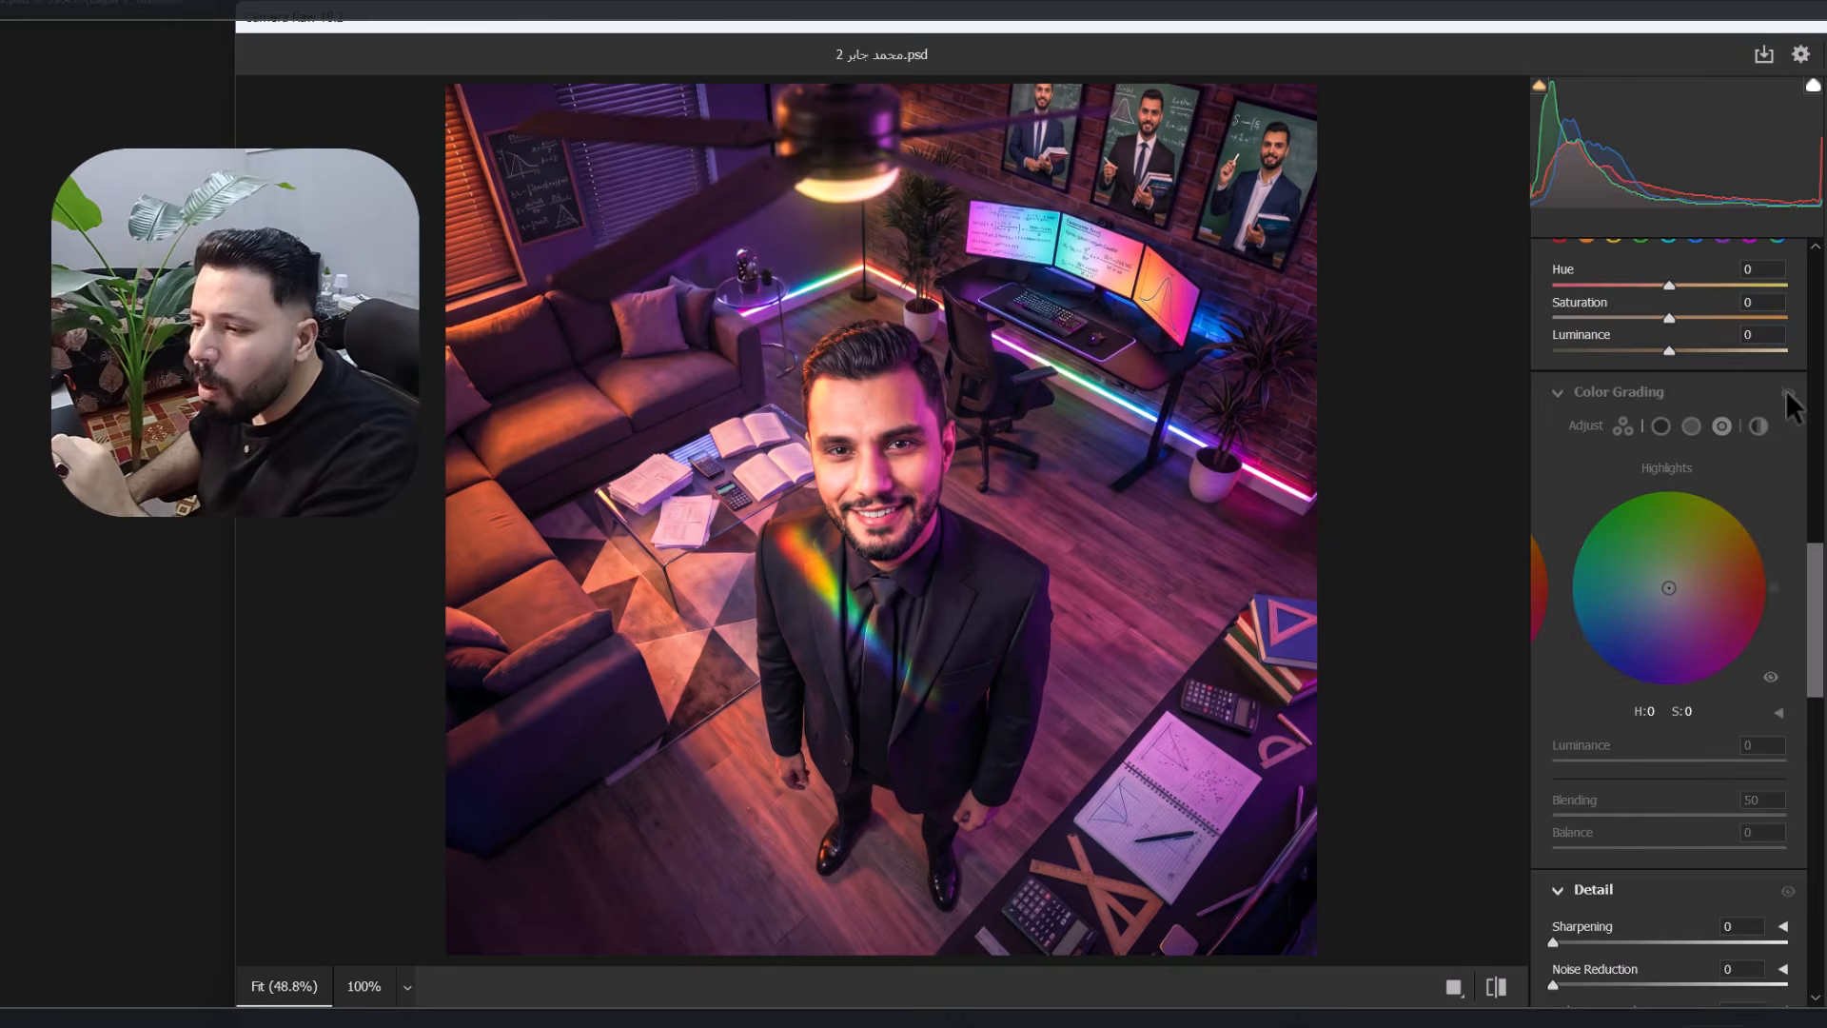
pyautogui.click(1788, 396)
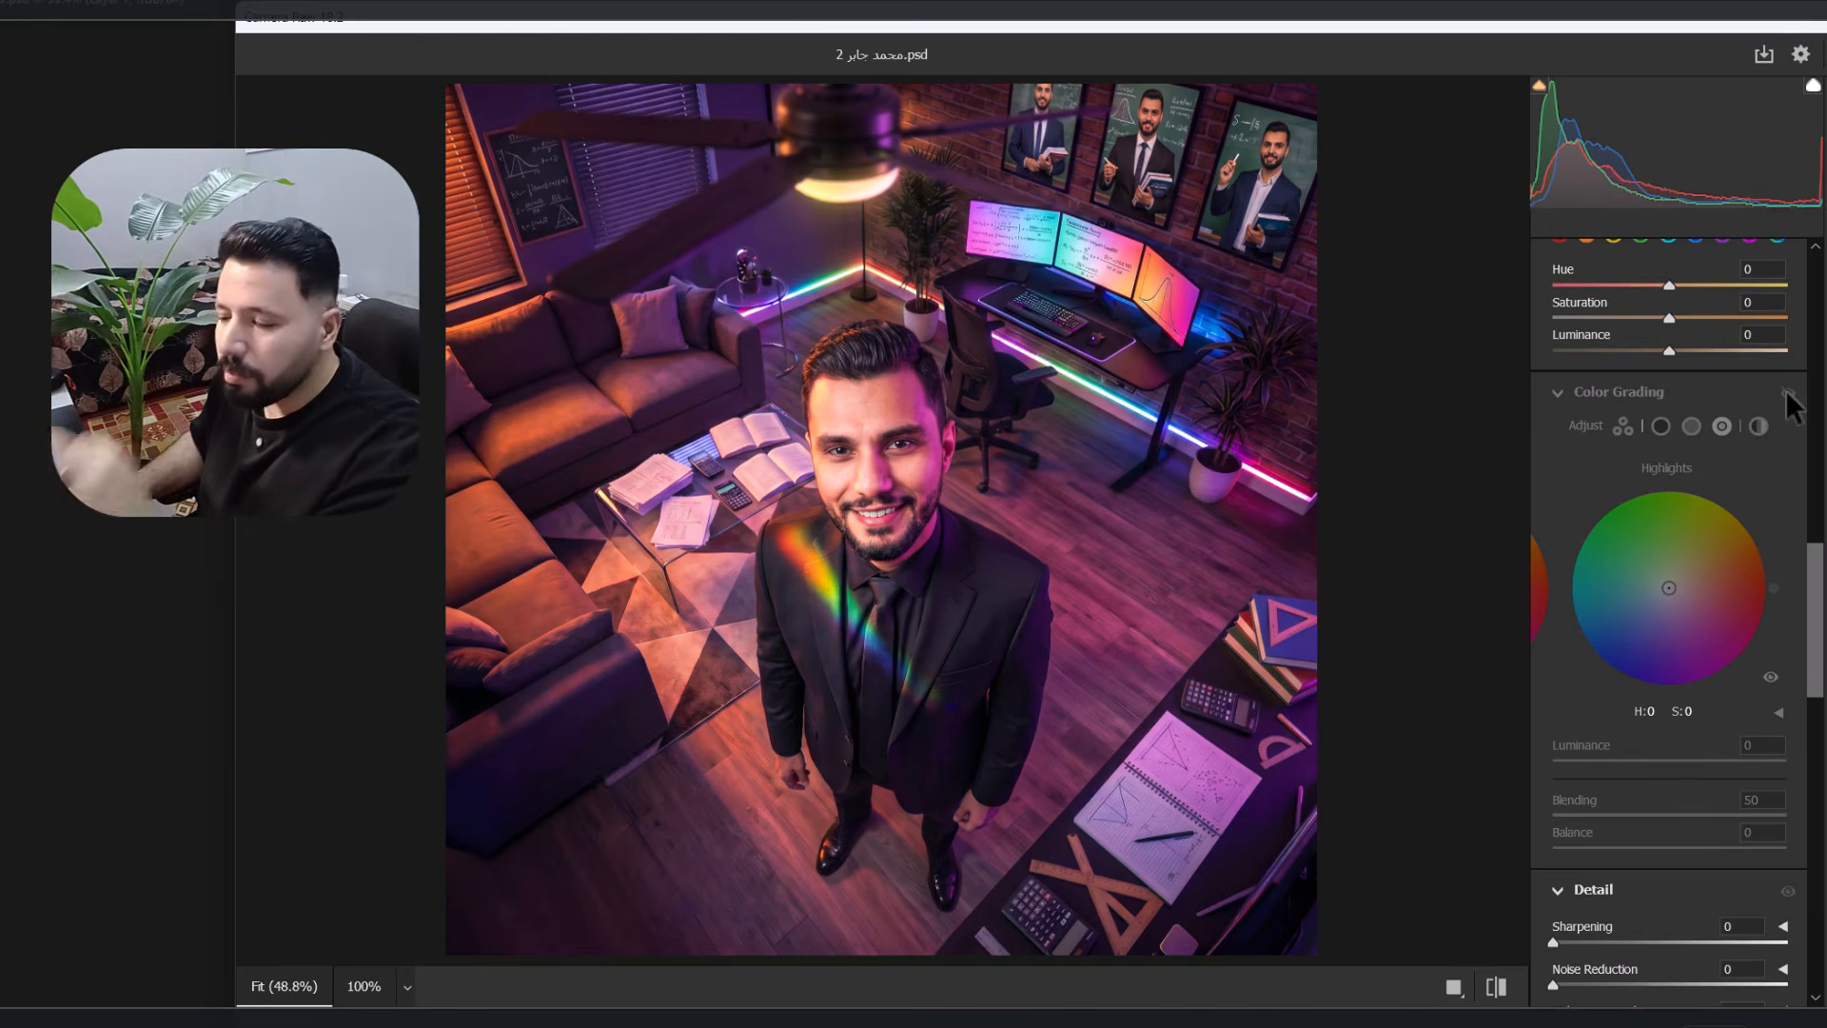
pyautogui.click(1788, 396)
# - Apply Lens Blur to the image and check the man's face and the blurred background at 100%
pyautogui.scroll(-5, 1725, 544)
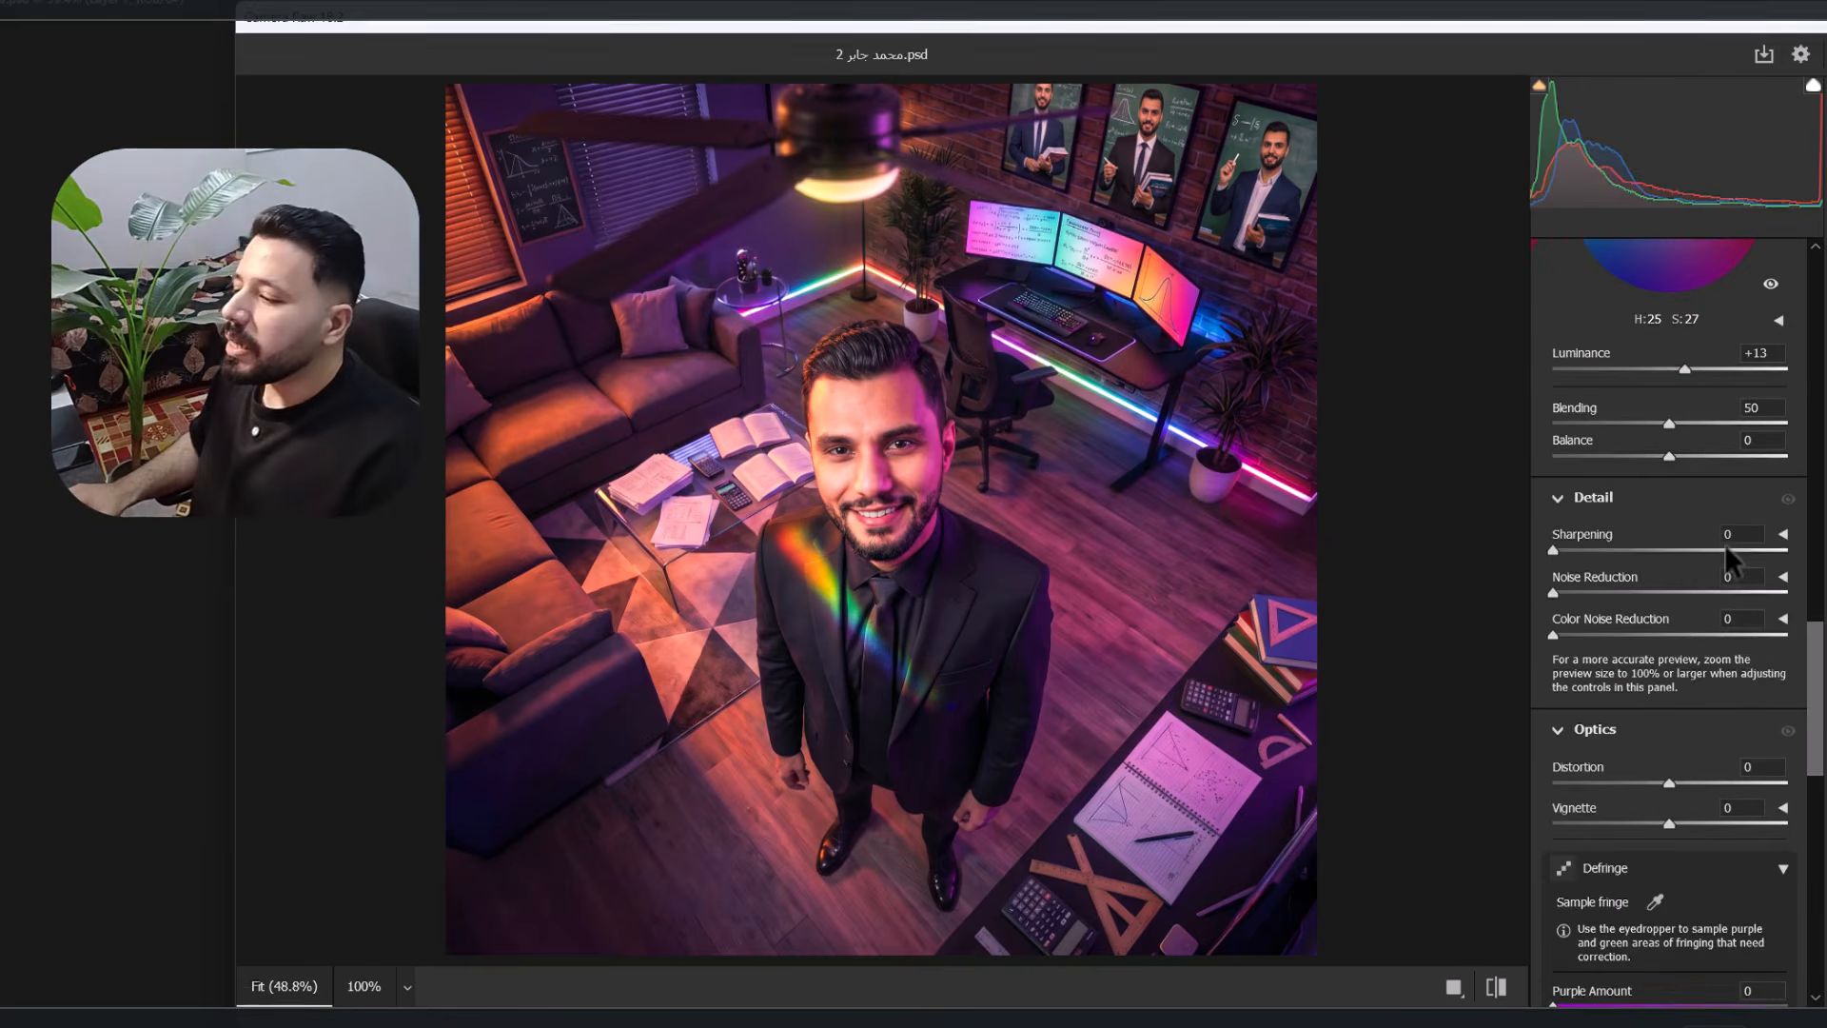
pyautogui.scroll(-3, 1718, 547)
pyautogui.scroll(-3, 1717, 549)
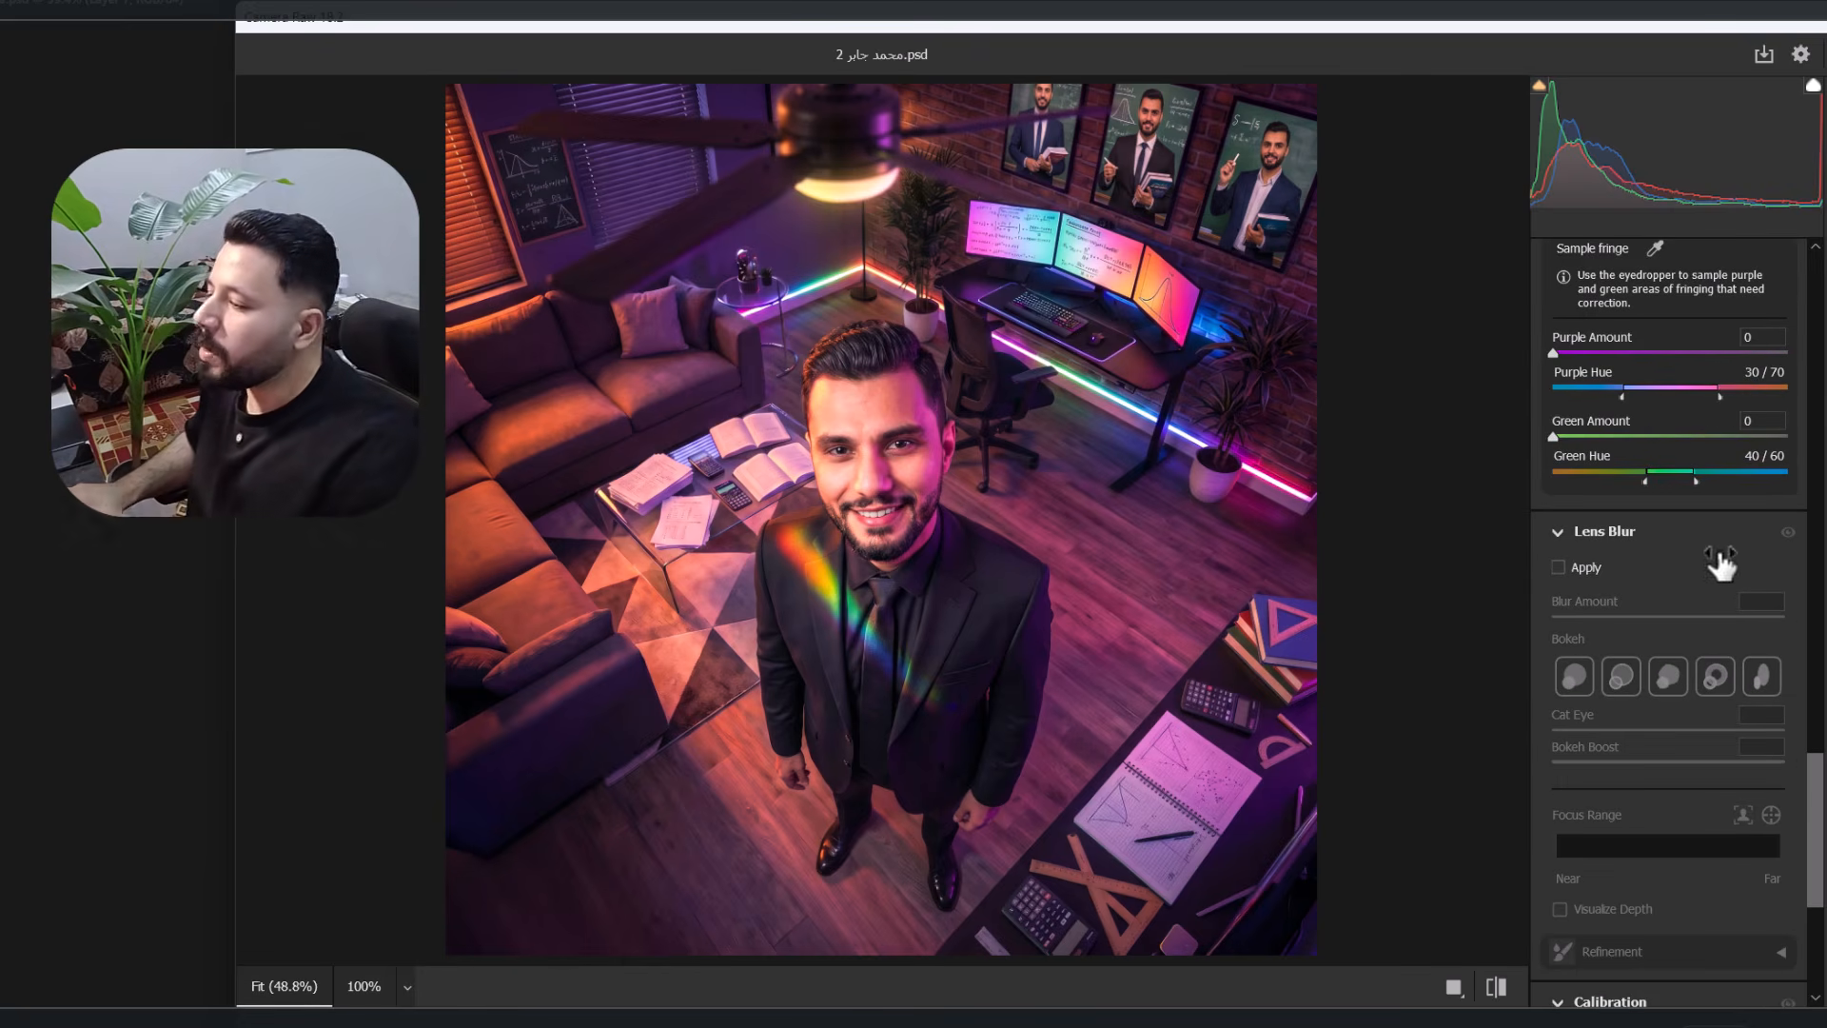
pyautogui.click(1558, 568)
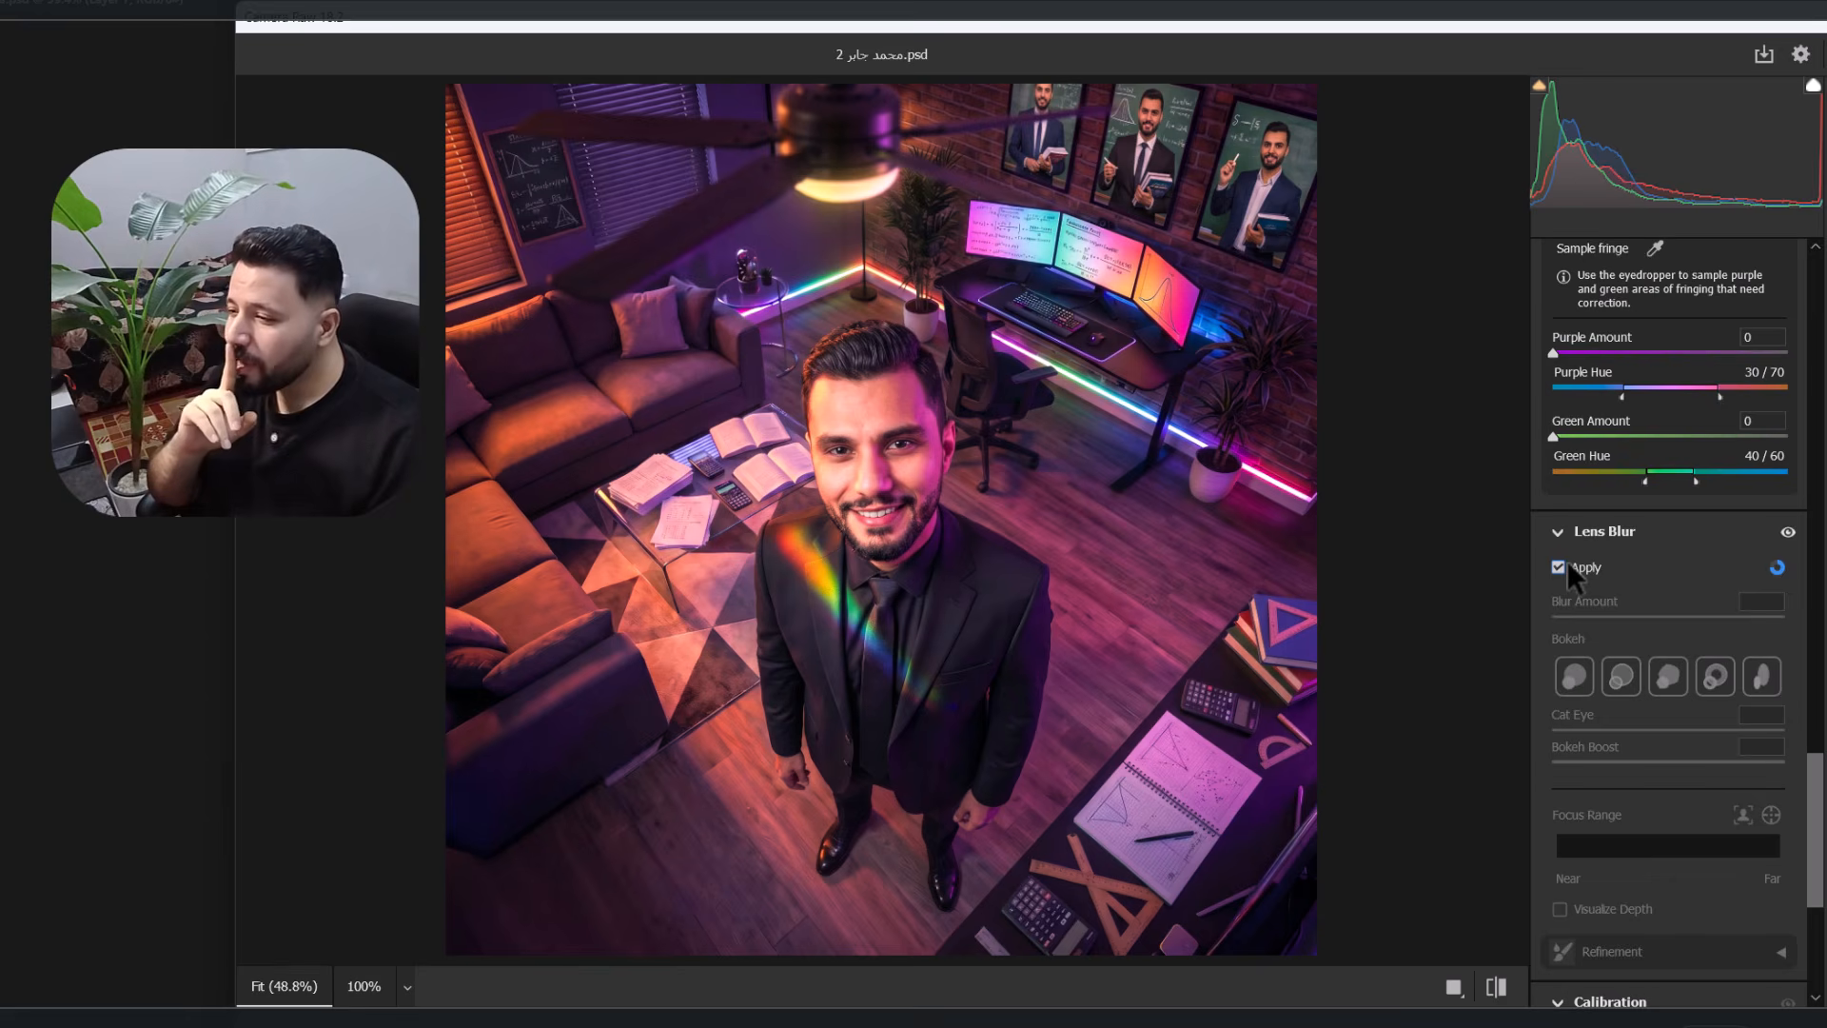
pyautogui.scroll(-5, 1566, 562)
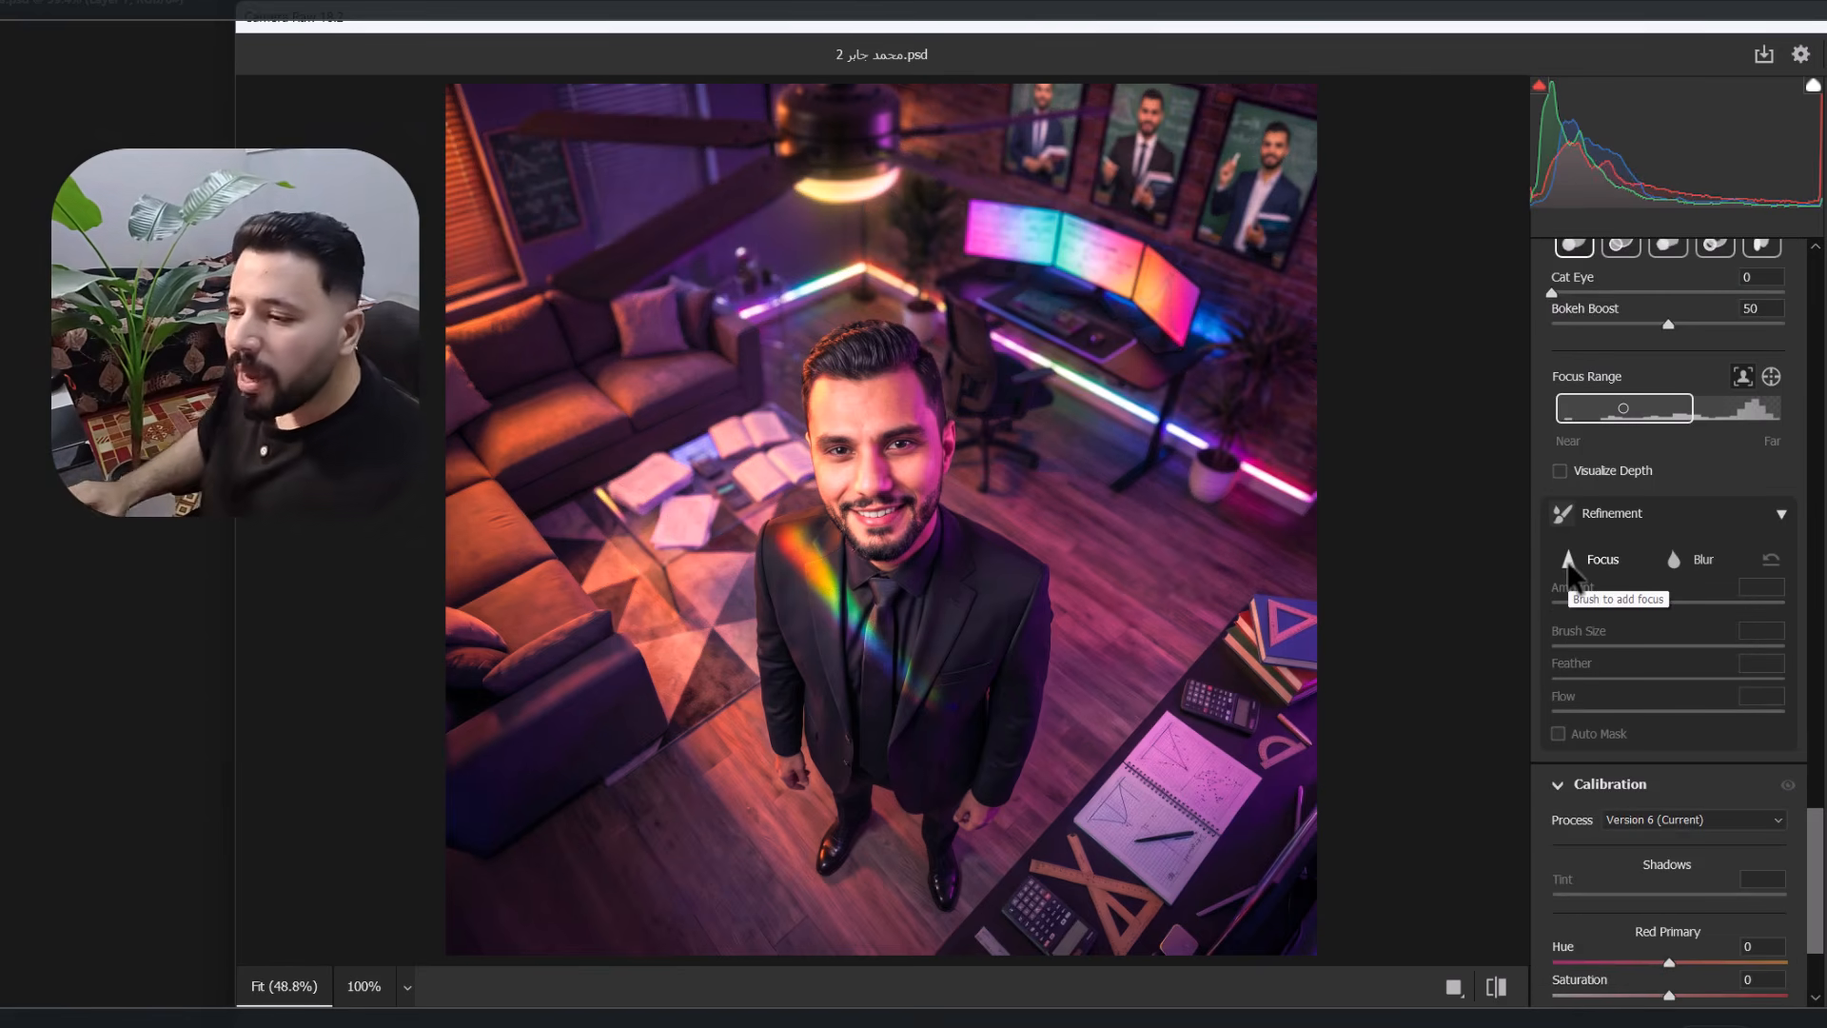
pyautogui.click(1569, 562)
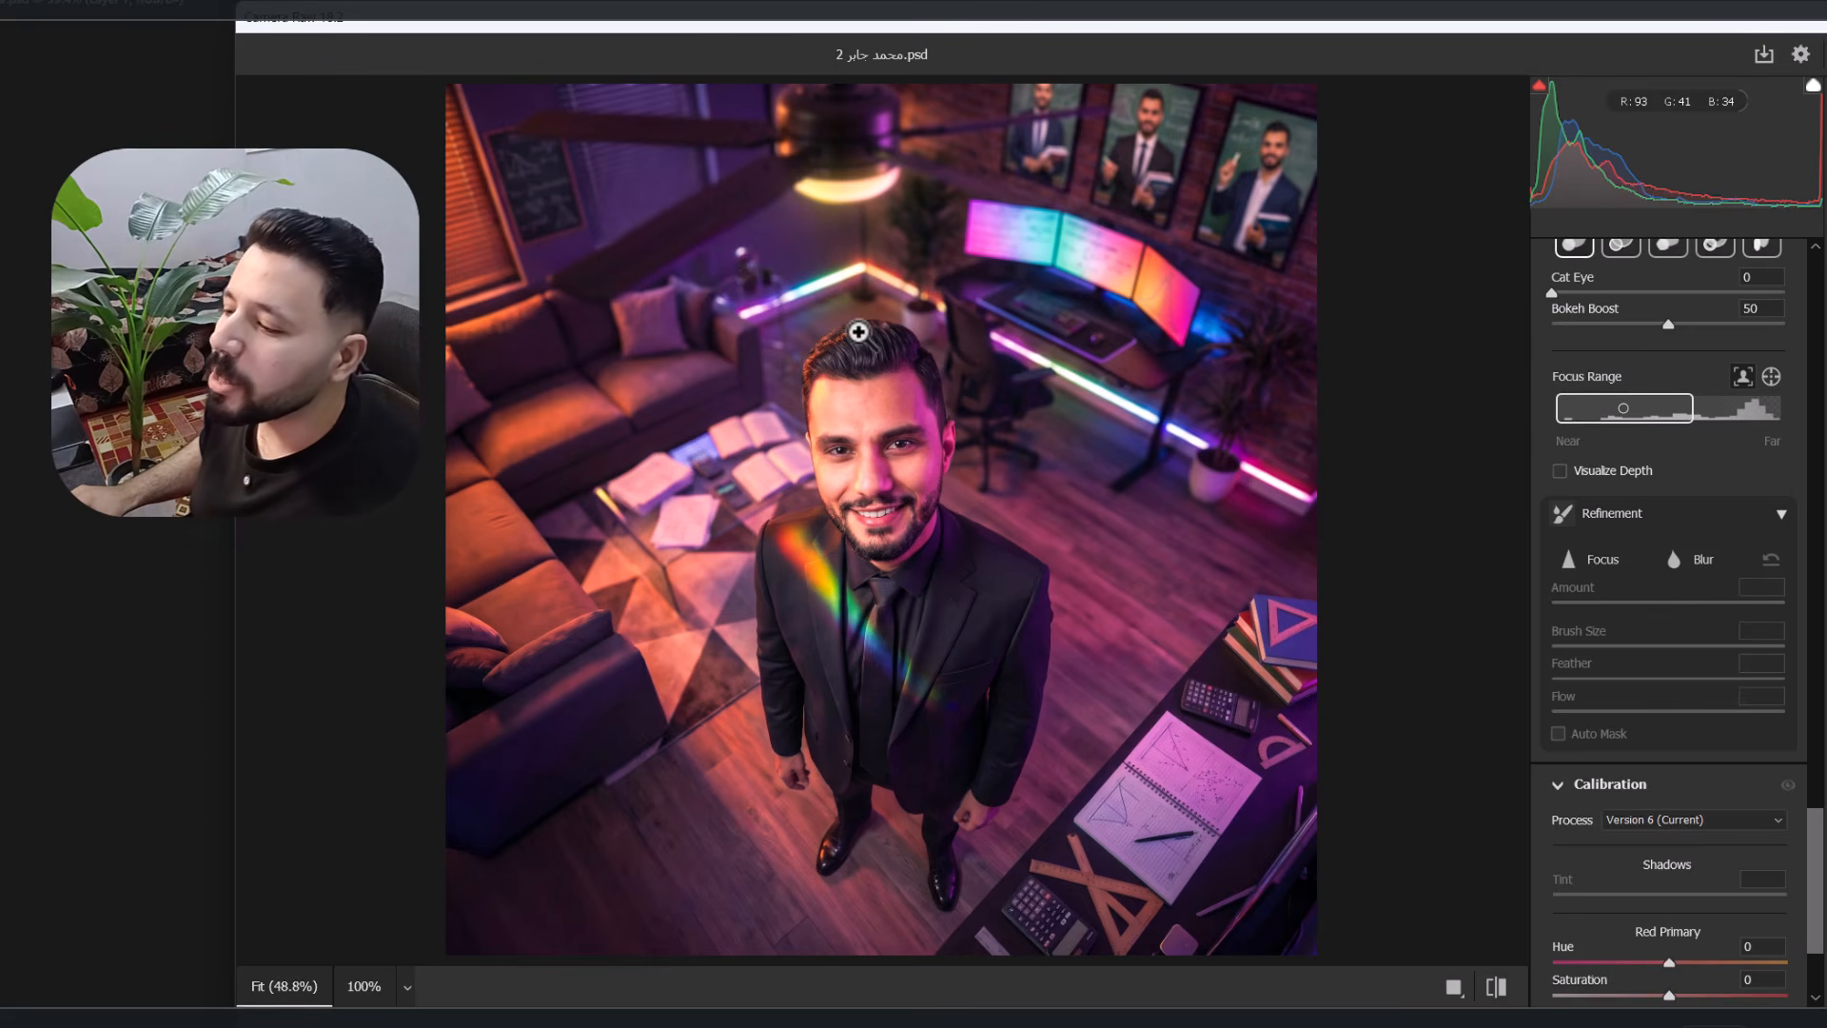
pyautogui.click(859, 331)
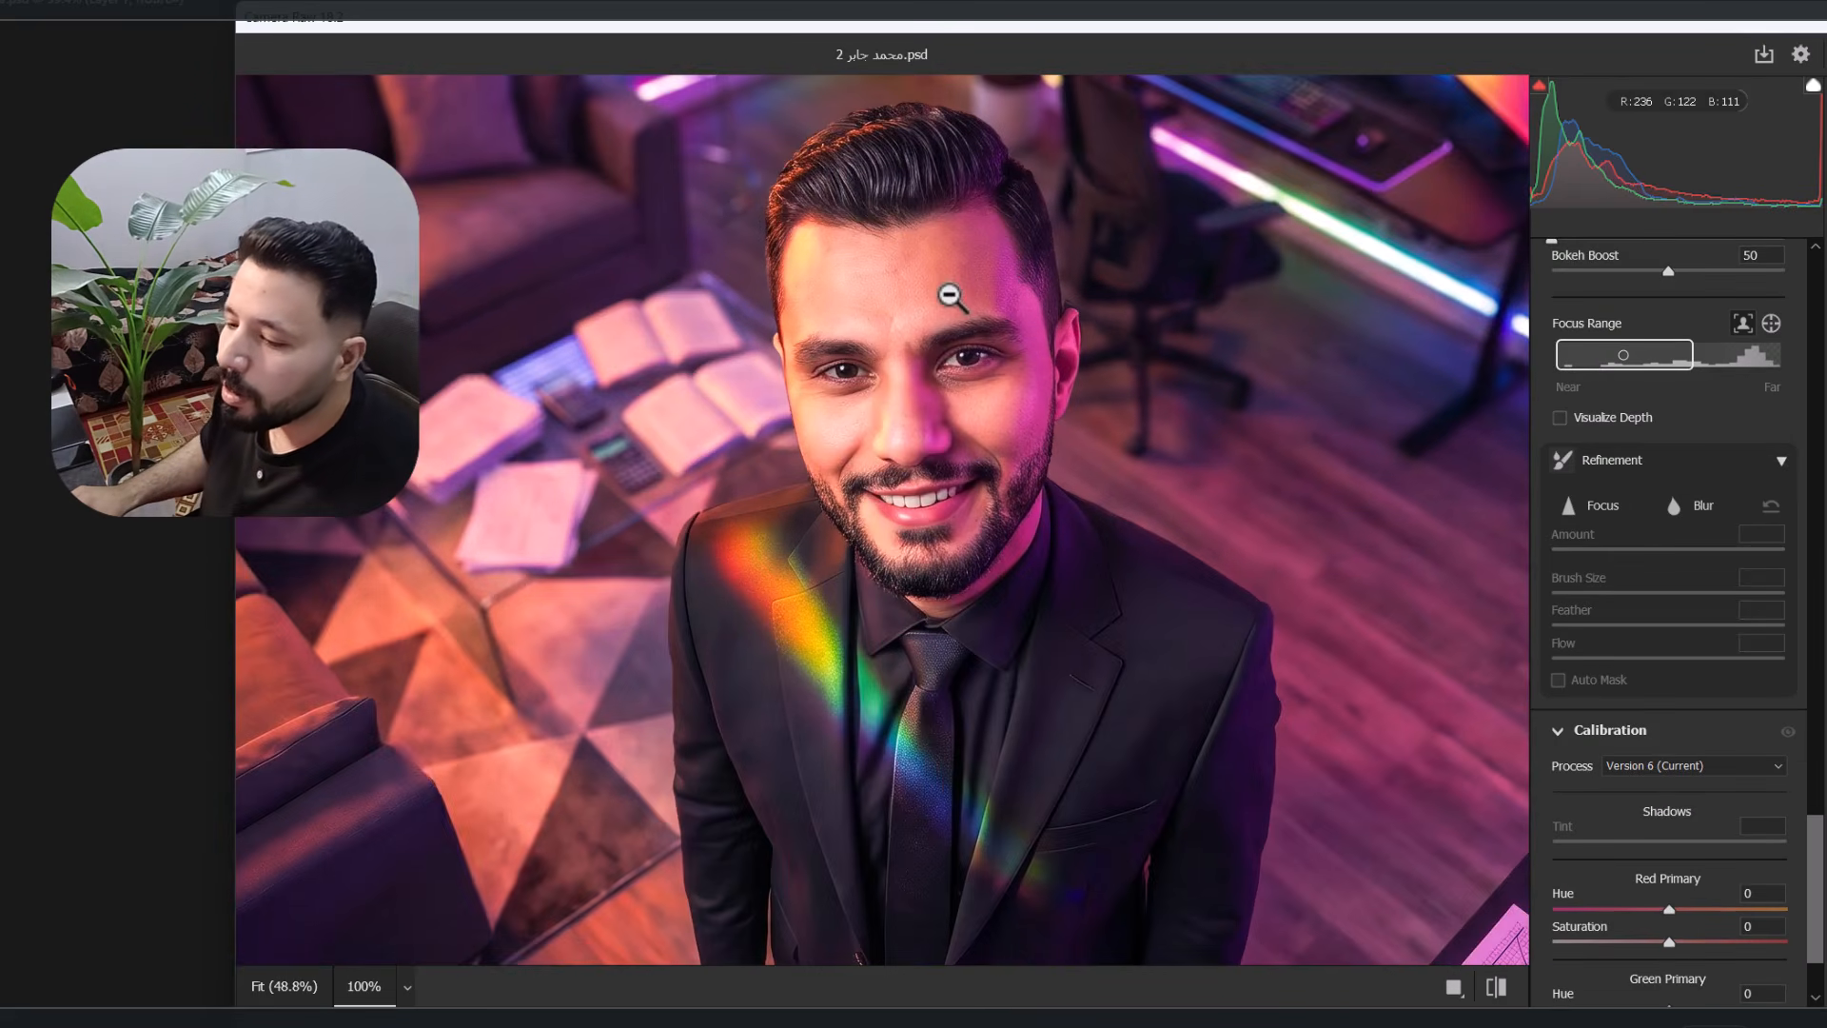
# - Examine the lens-blurred room around the man's head in the full view and enlarged to 100%
pyautogui.click(946, 294)
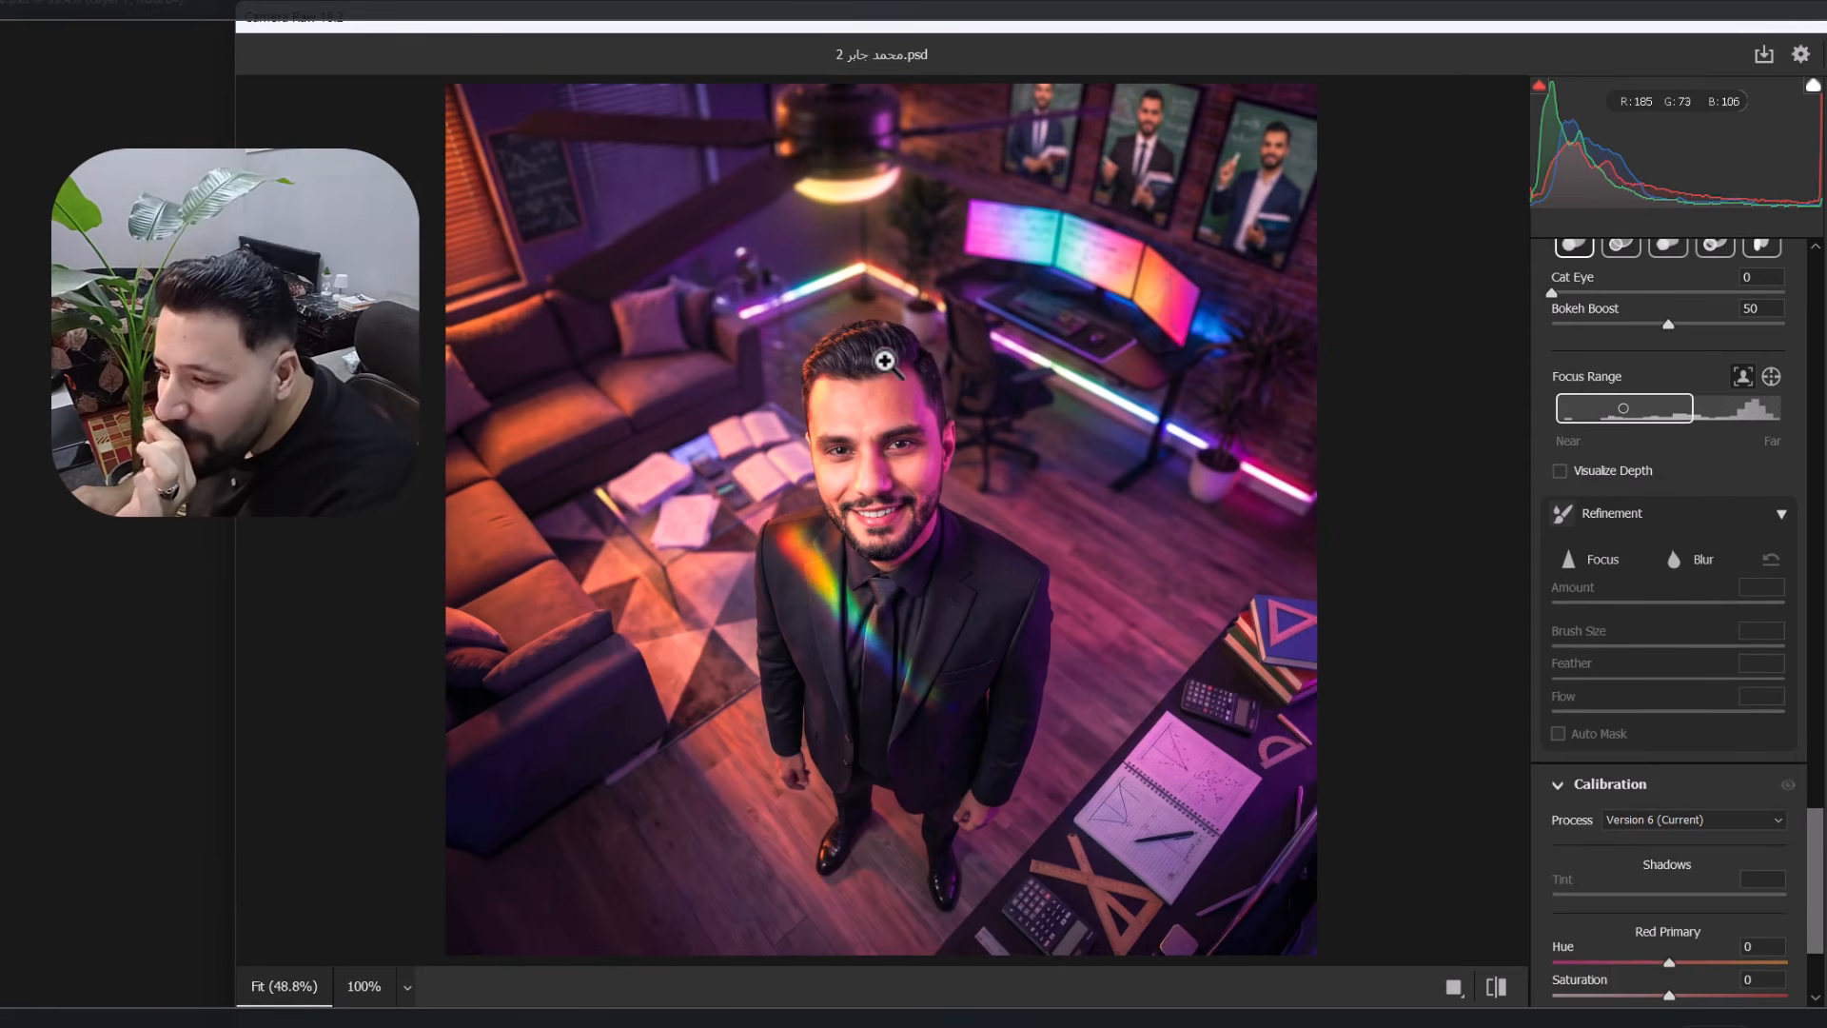
pyautogui.click(888, 357)
pyautogui.scroll(-2, 948, 495)
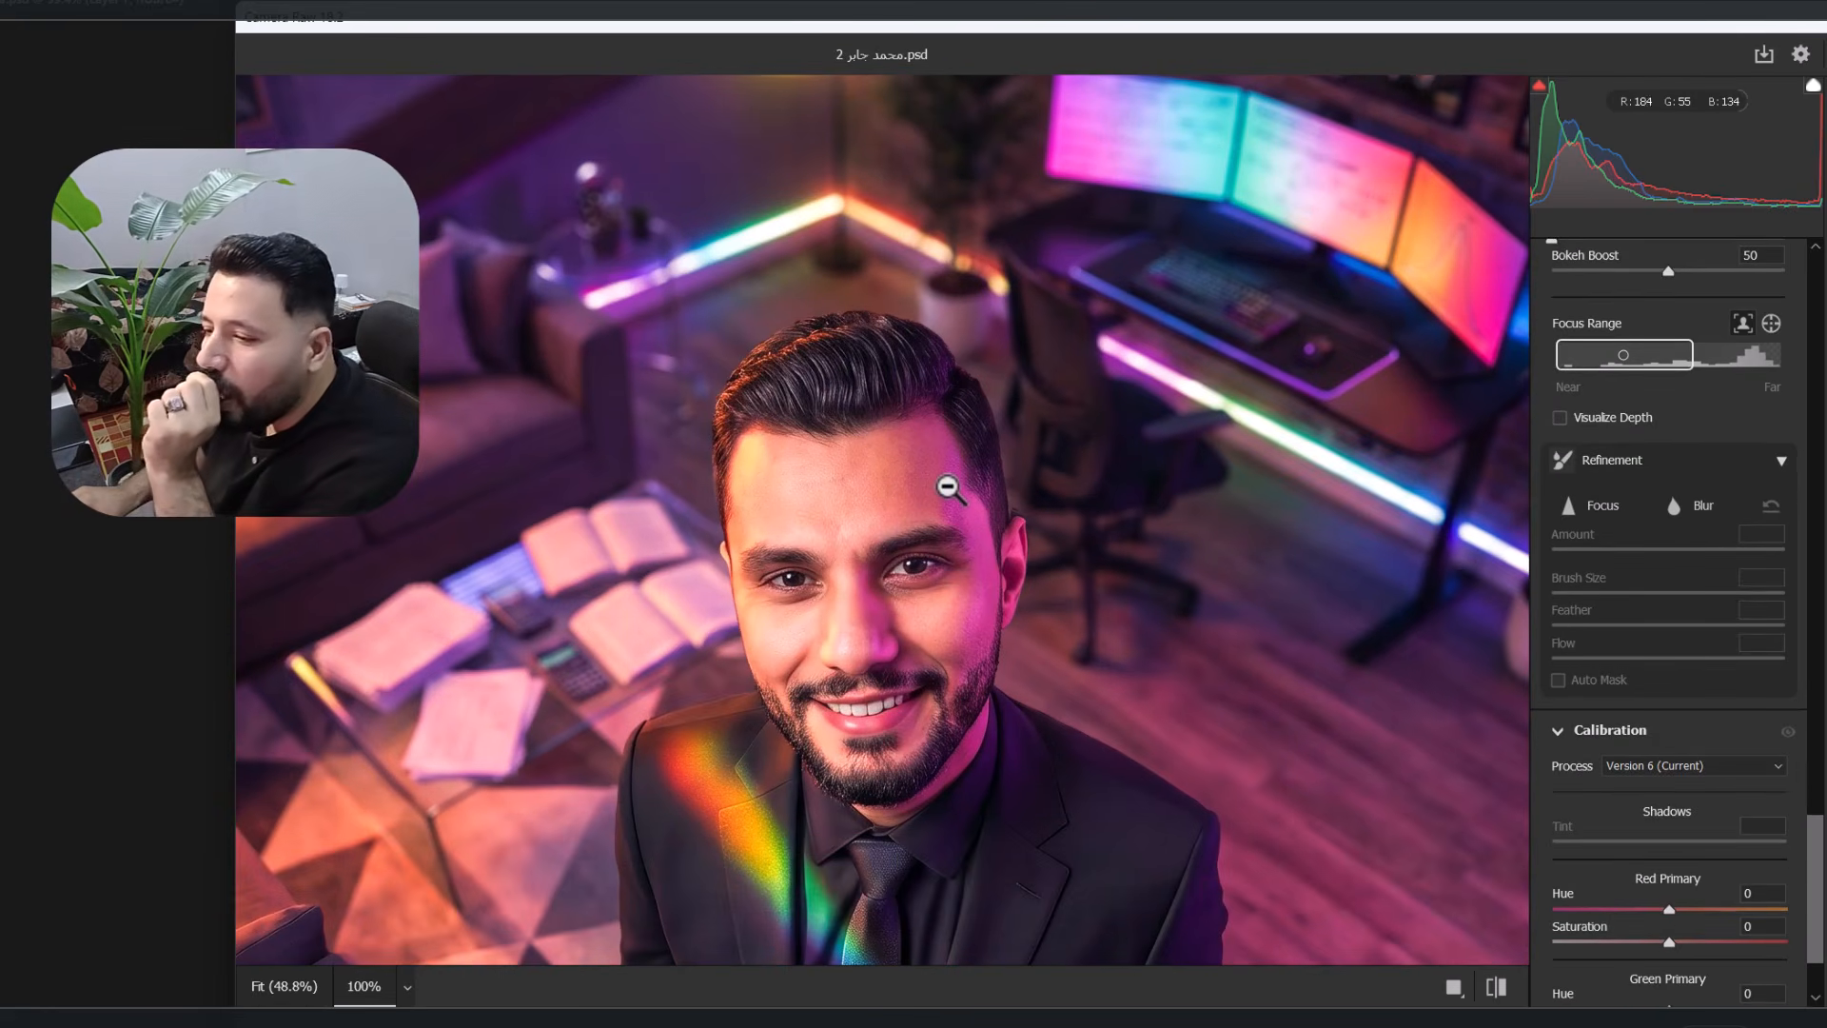
pyautogui.click(945, 488)
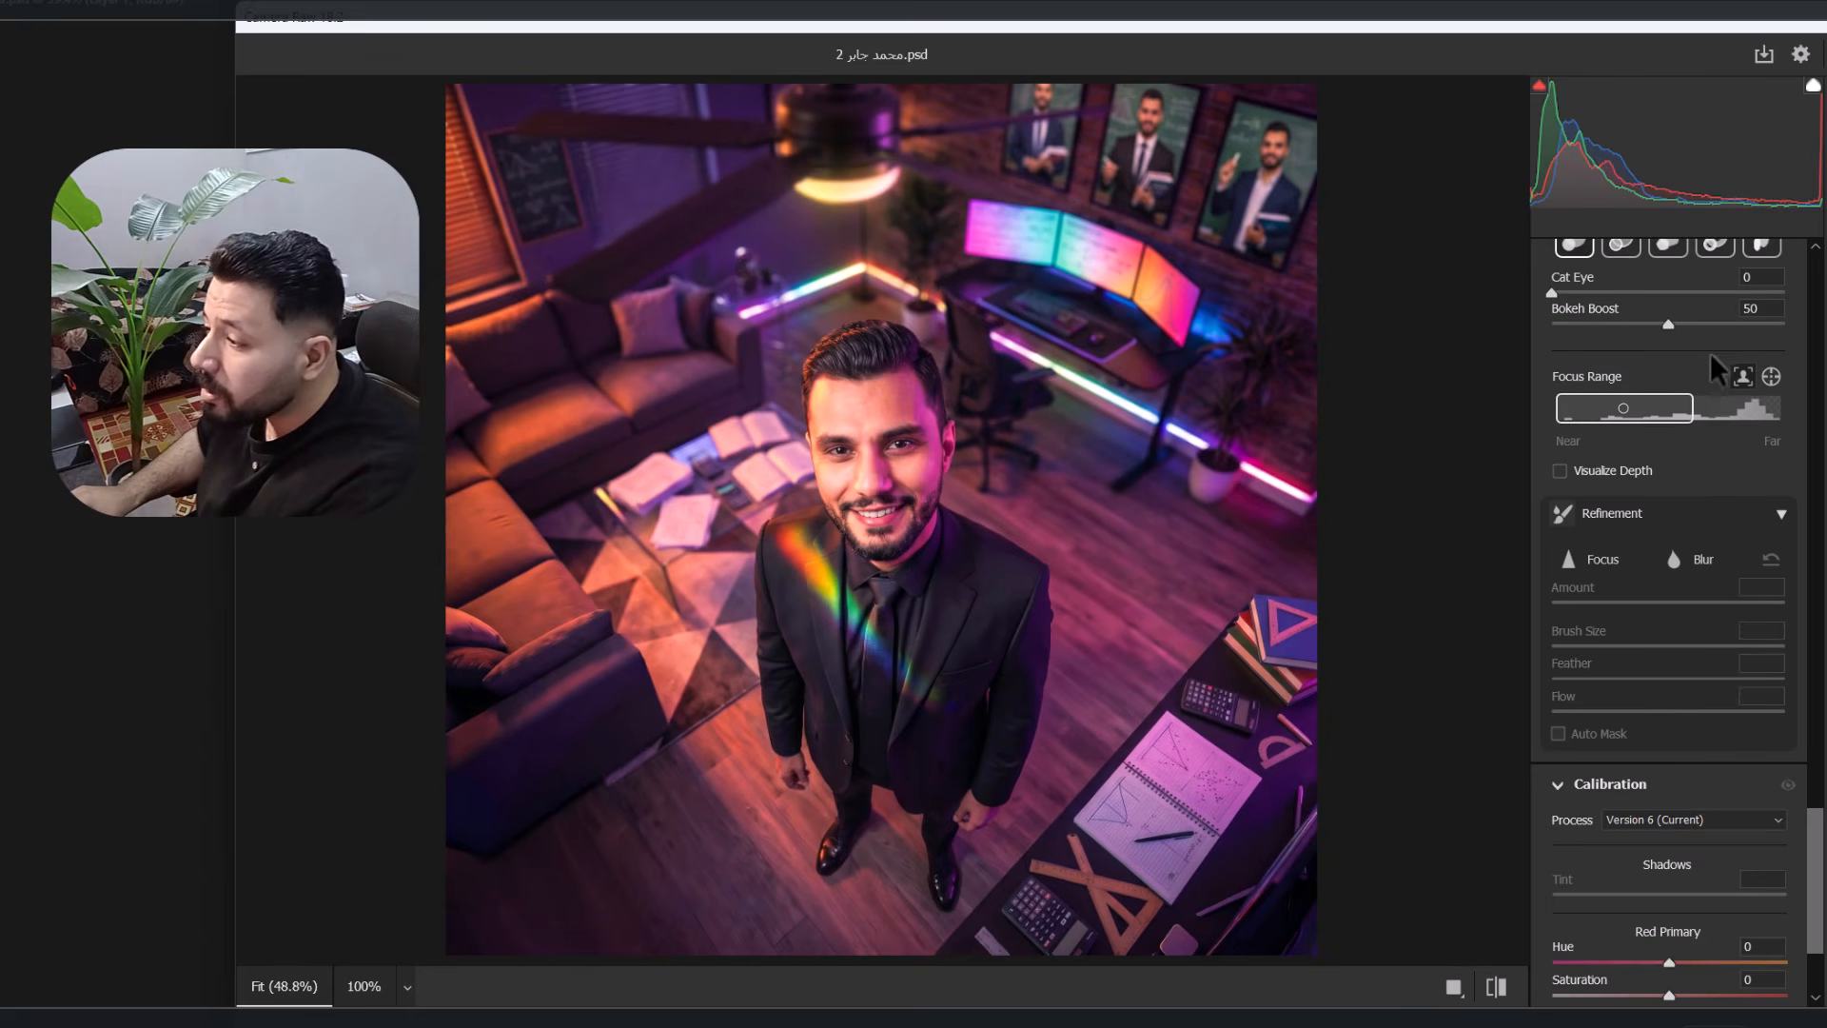
pyautogui.scroll(2, 1706, 417)
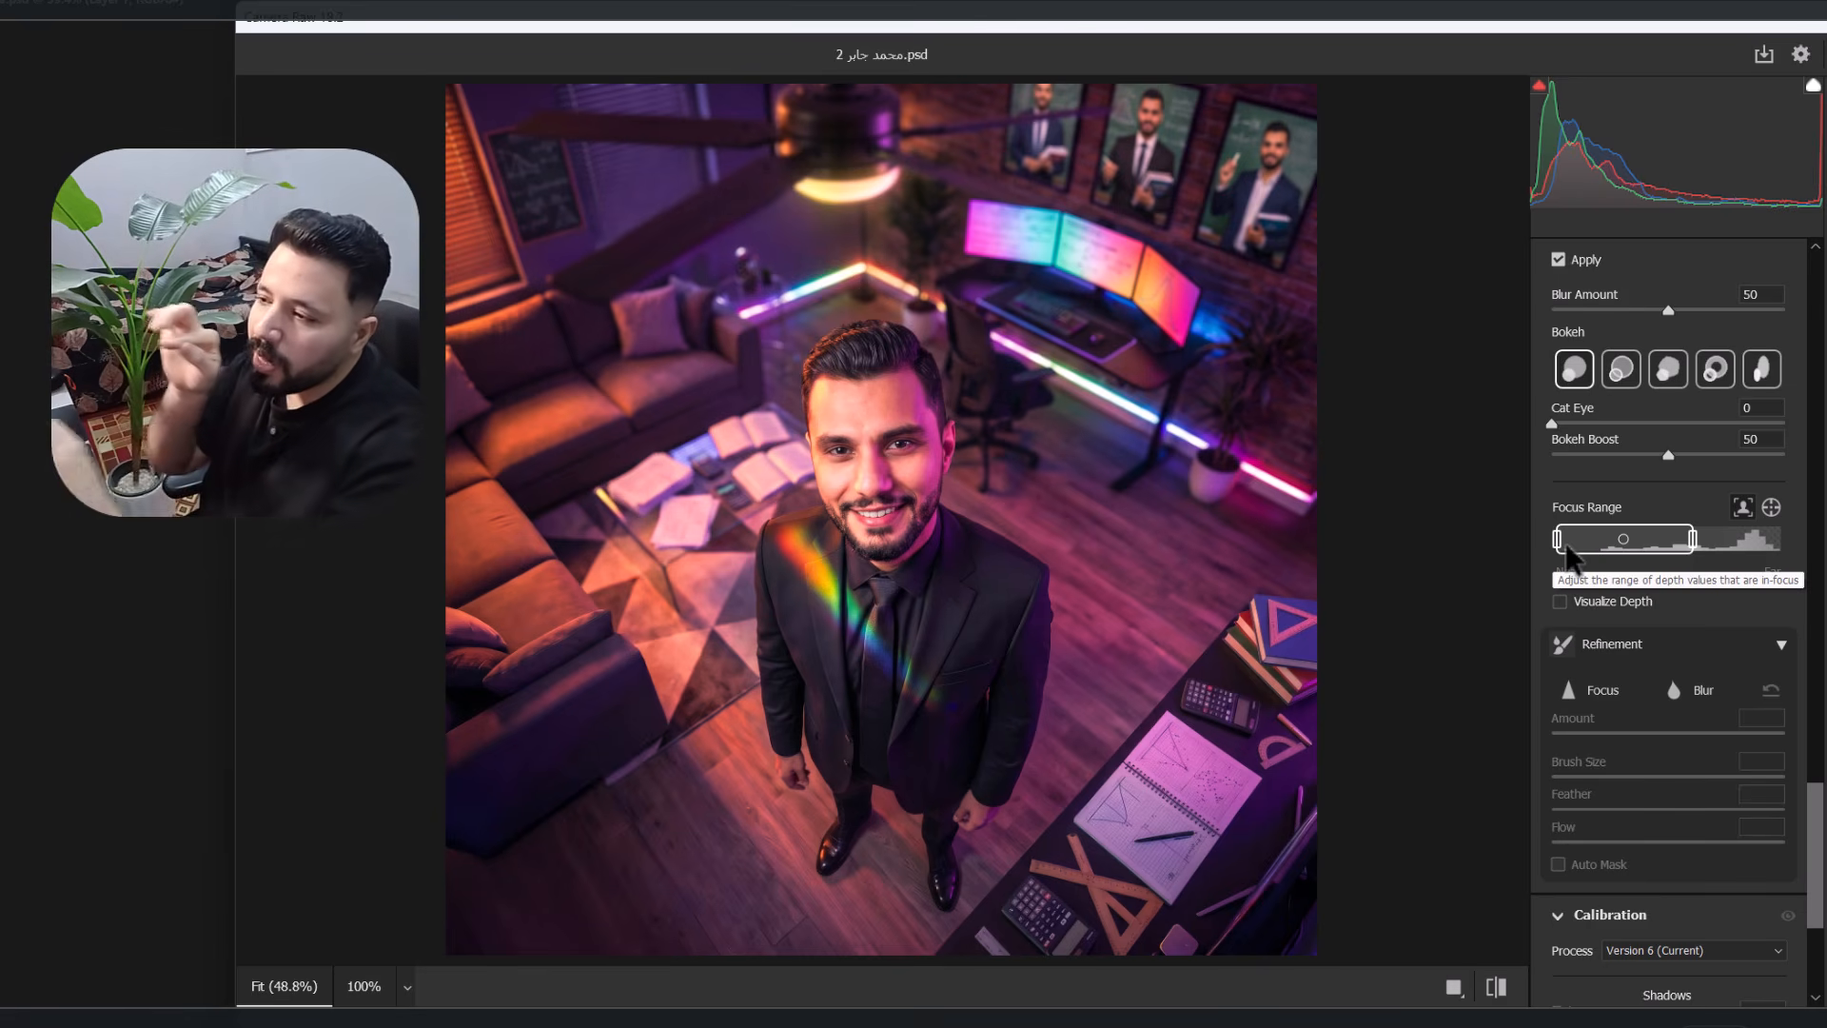
# - Try a far Focus Range of 40 to 100, compare it with the near range, and return the focus to the man
pyautogui.moveTo(1566, 552); pyautogui.dragTo(1704, 569)
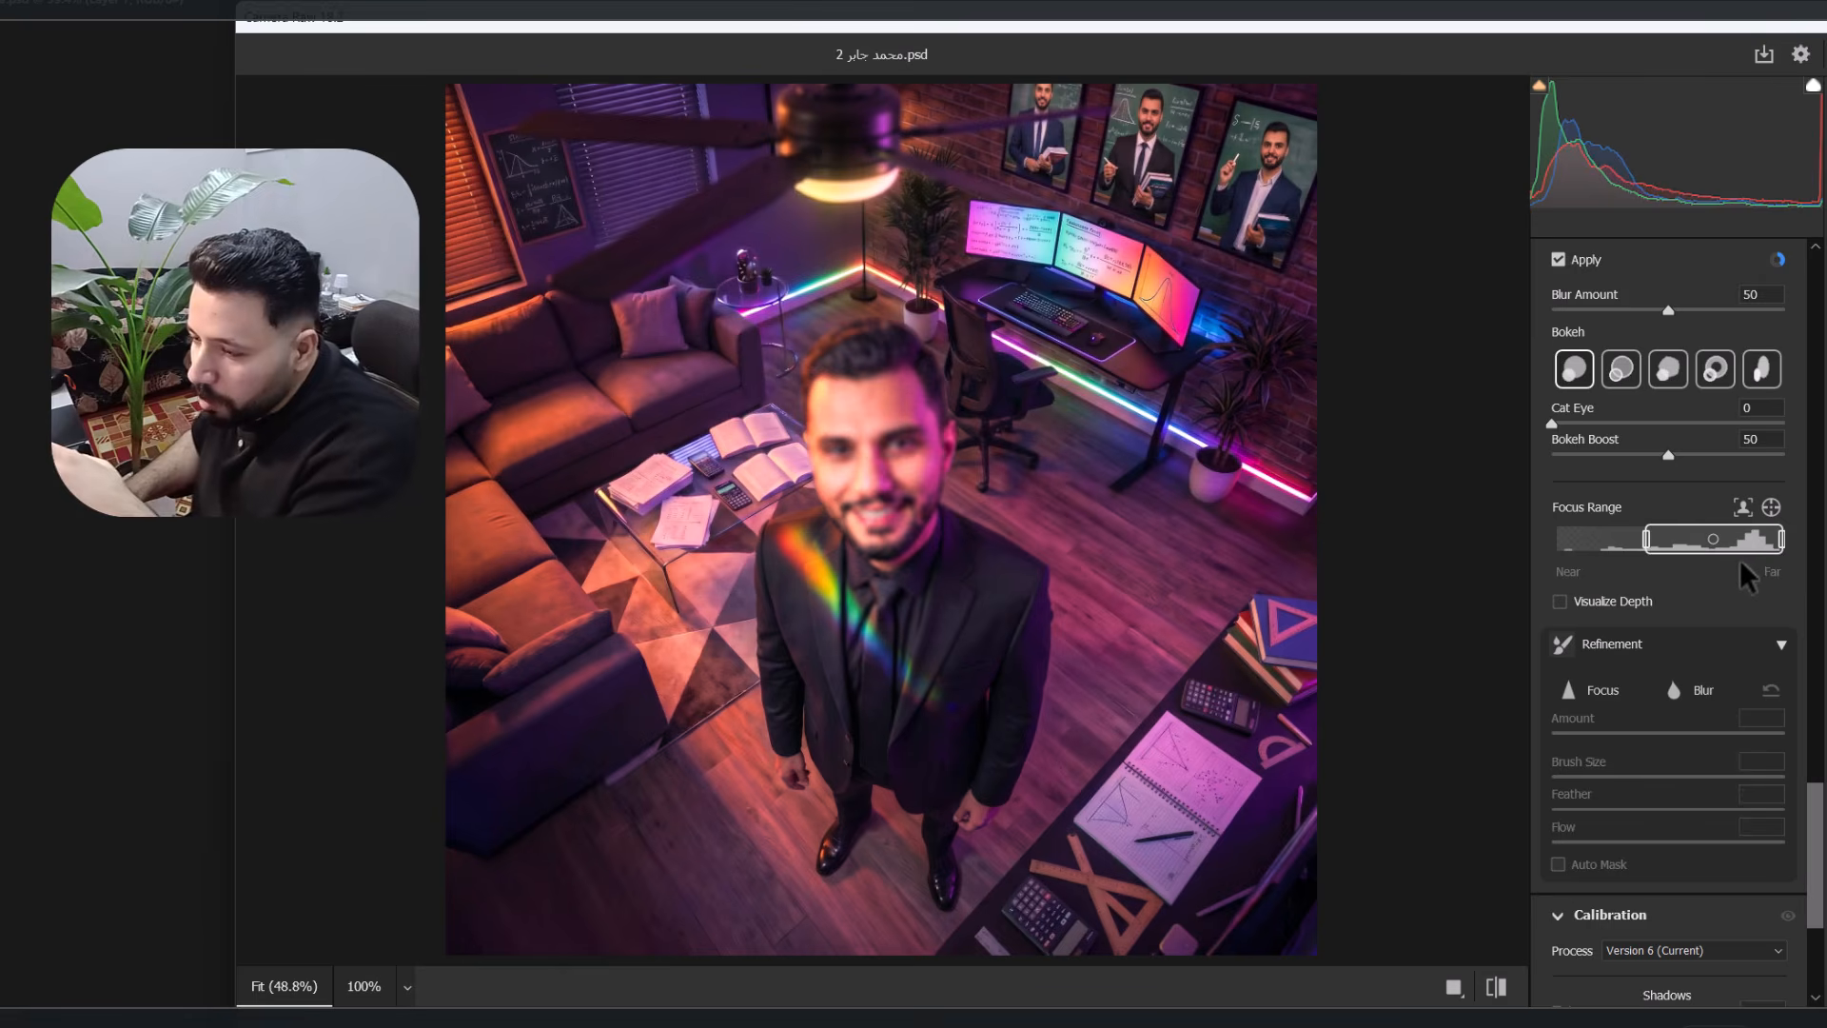
pyautogui.hotkey('ctrl', 'z')
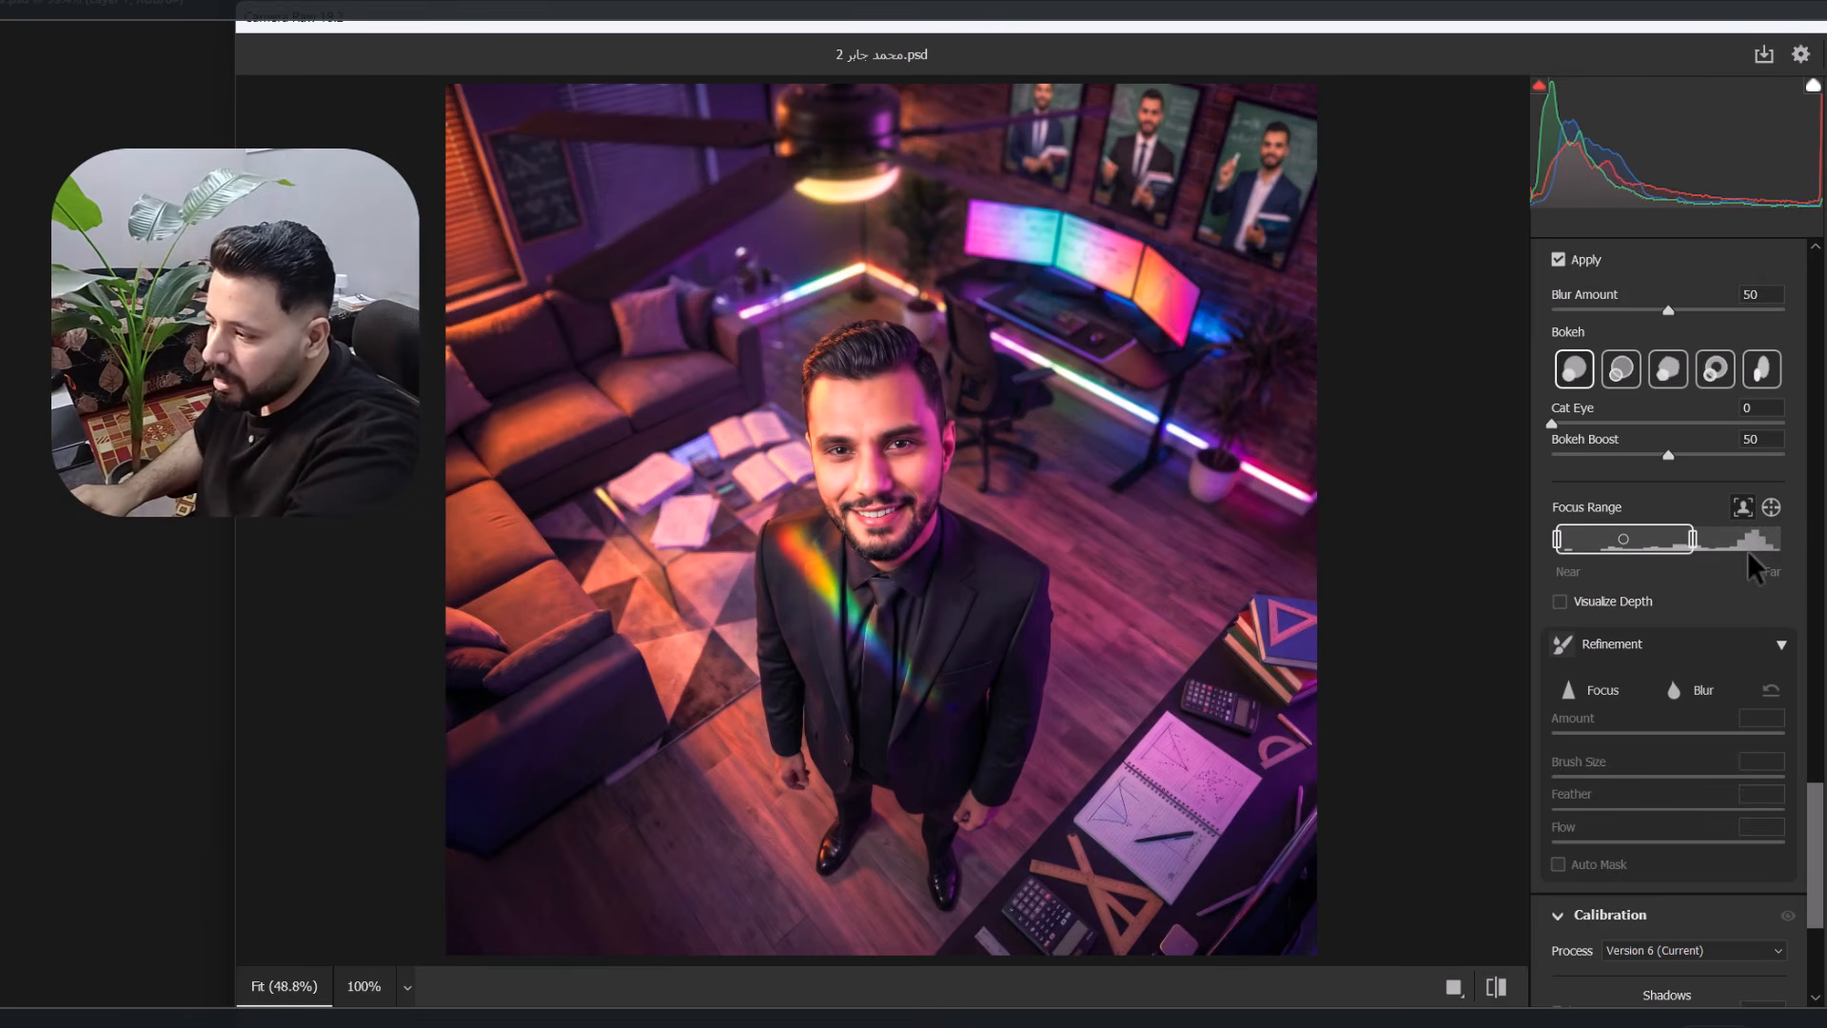
pyautogui.hotkey('ctrl', 'shift', 'z')
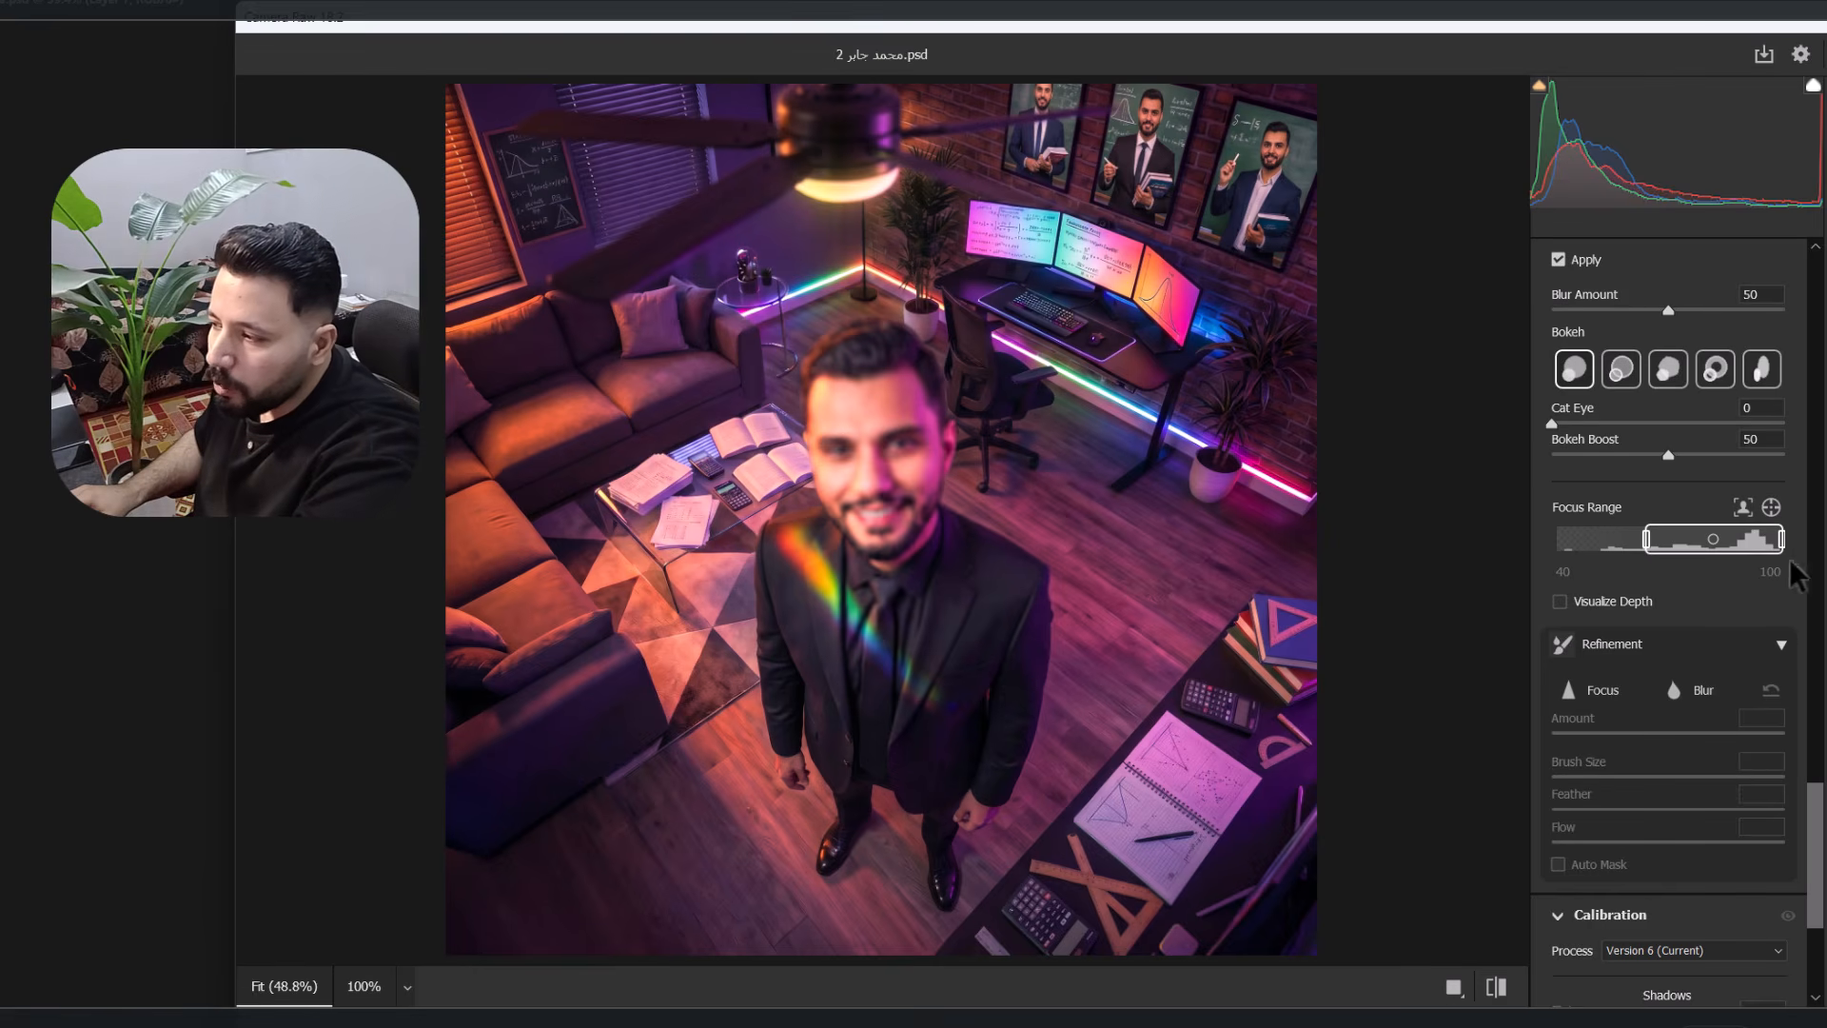
pyautogui.moveTo(1718, 540); pyautogui.dragTo(1632, 552)
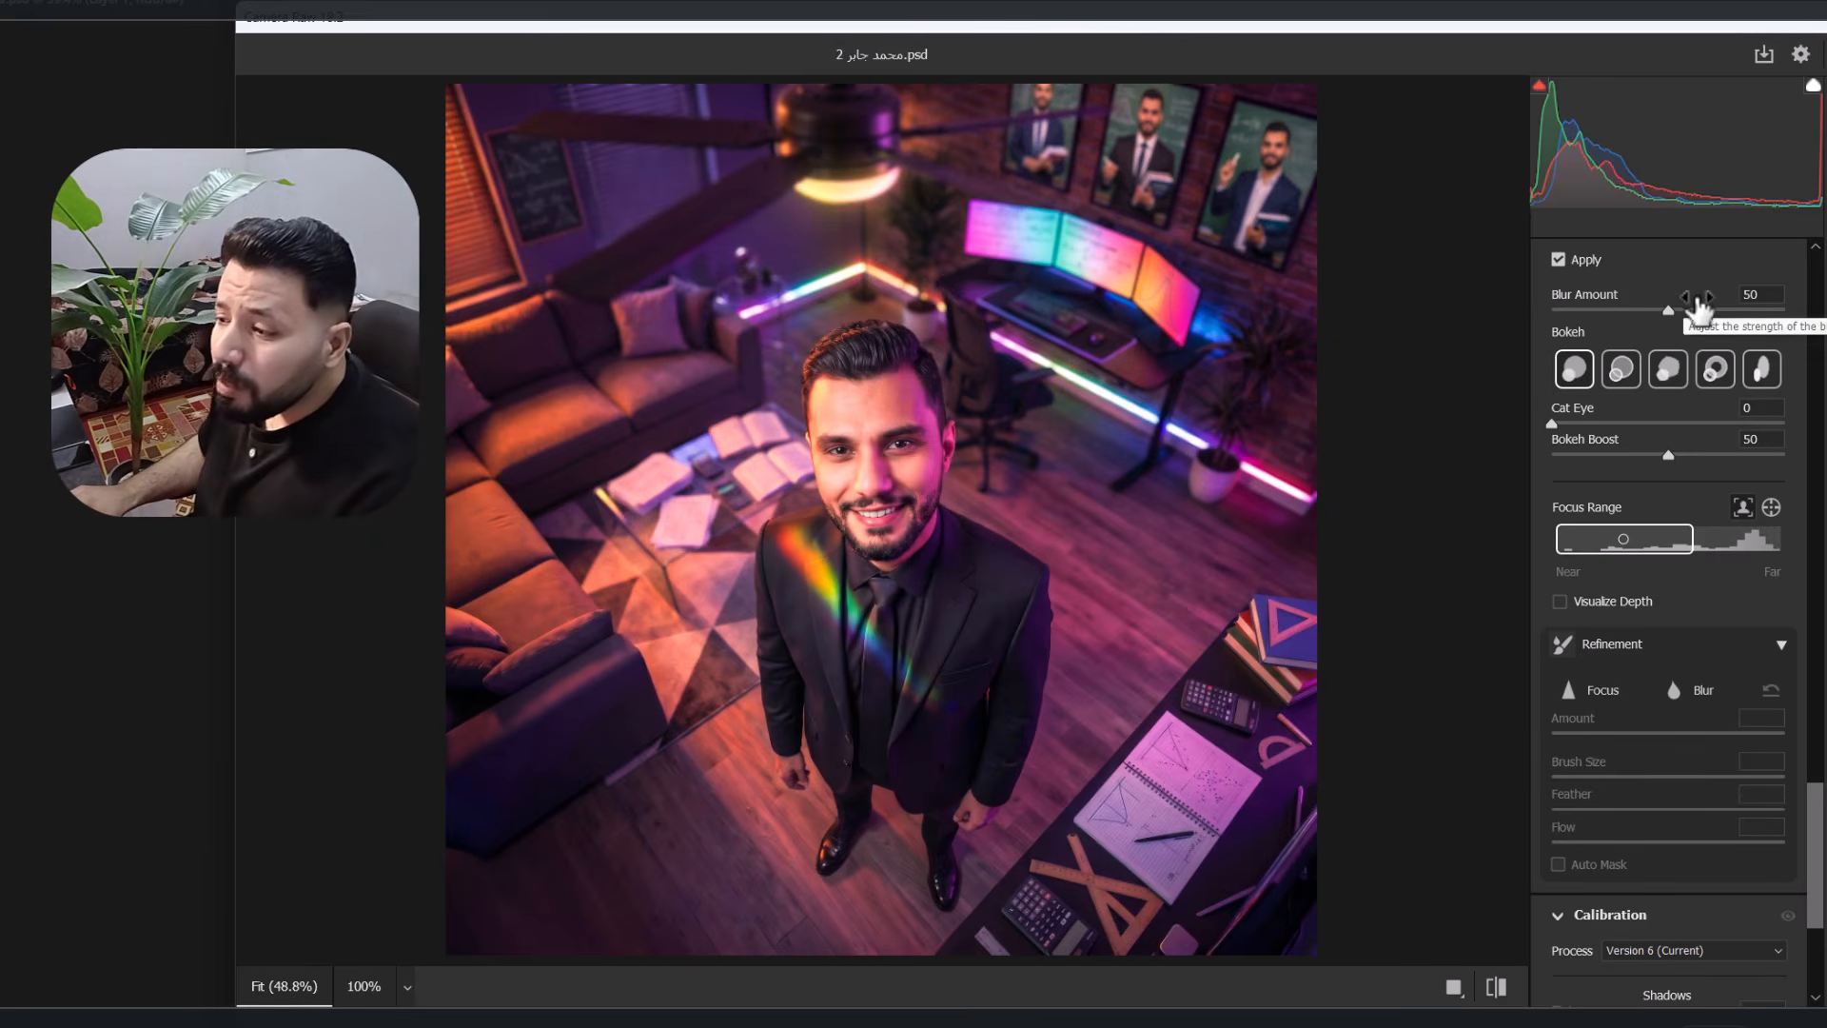
# - Raise the Lens Blur amount to 100, try the second and 5-blade bokeh shapes on the background lights, and choose Ring
pyautogui.moveTo(1699, 303); pyautogui.dragTo(1824, 319)
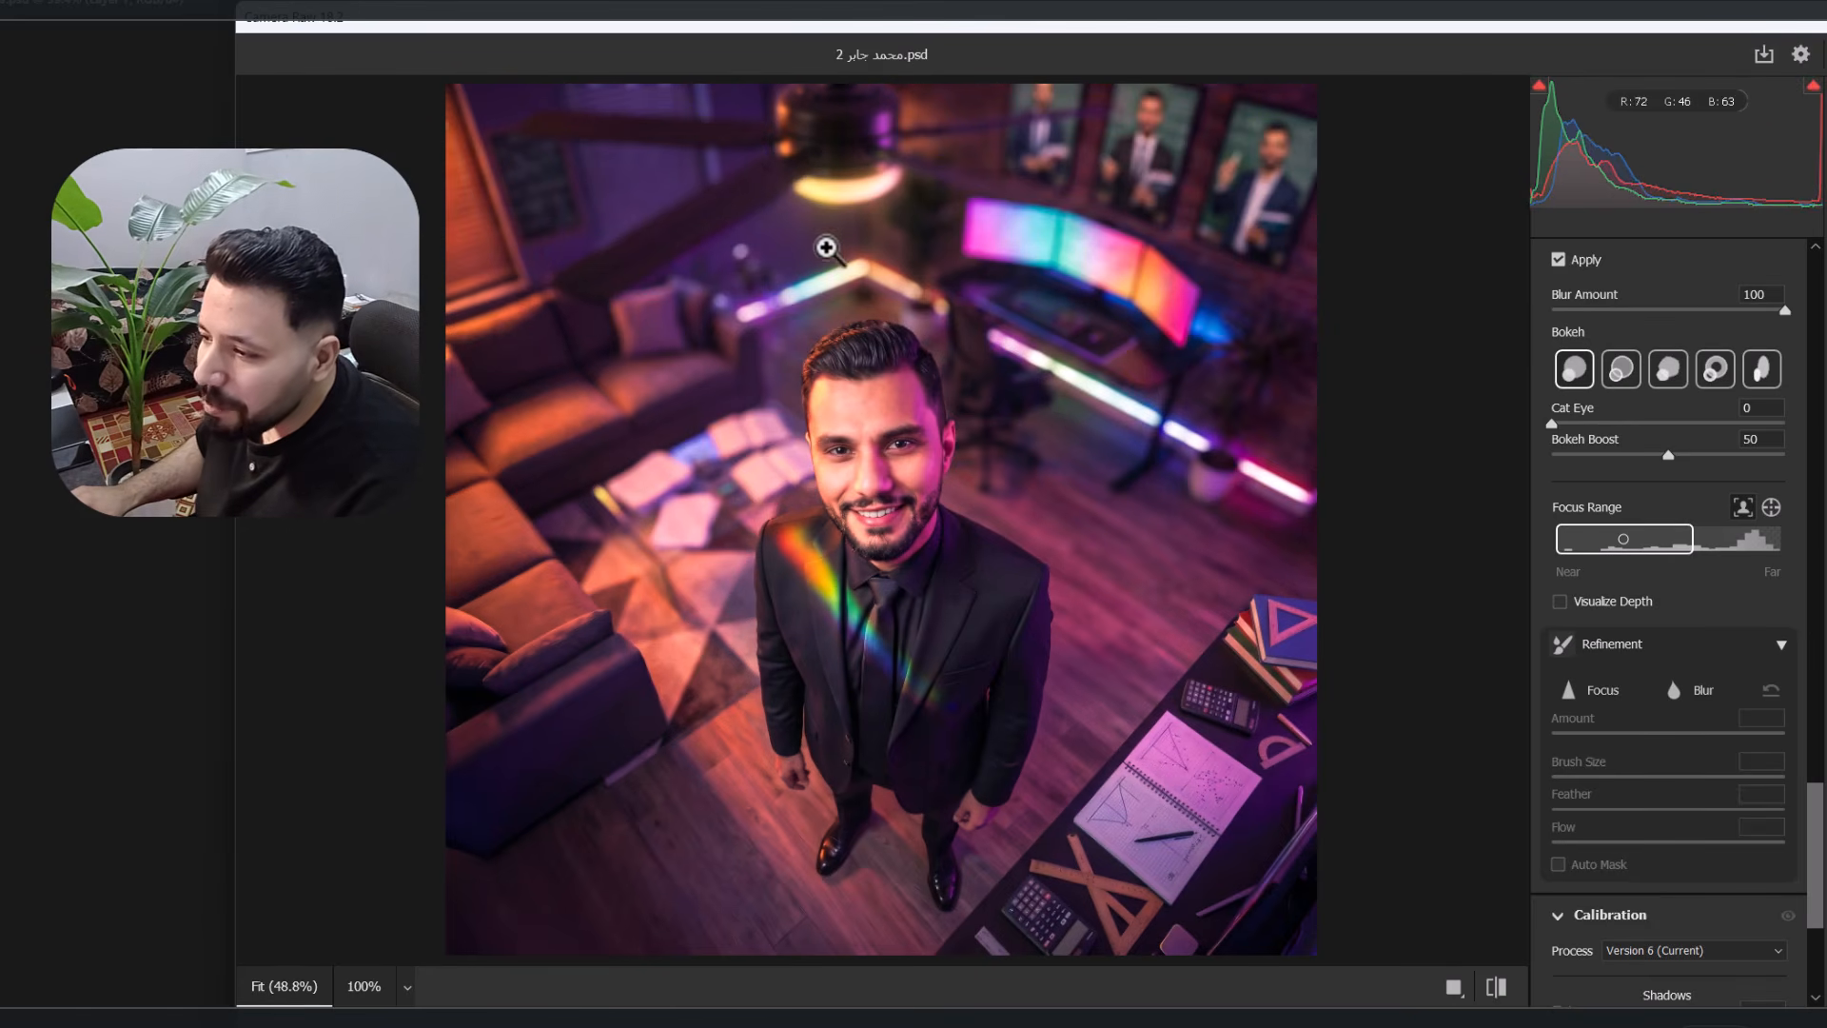
pyautogui.click(824, 246)
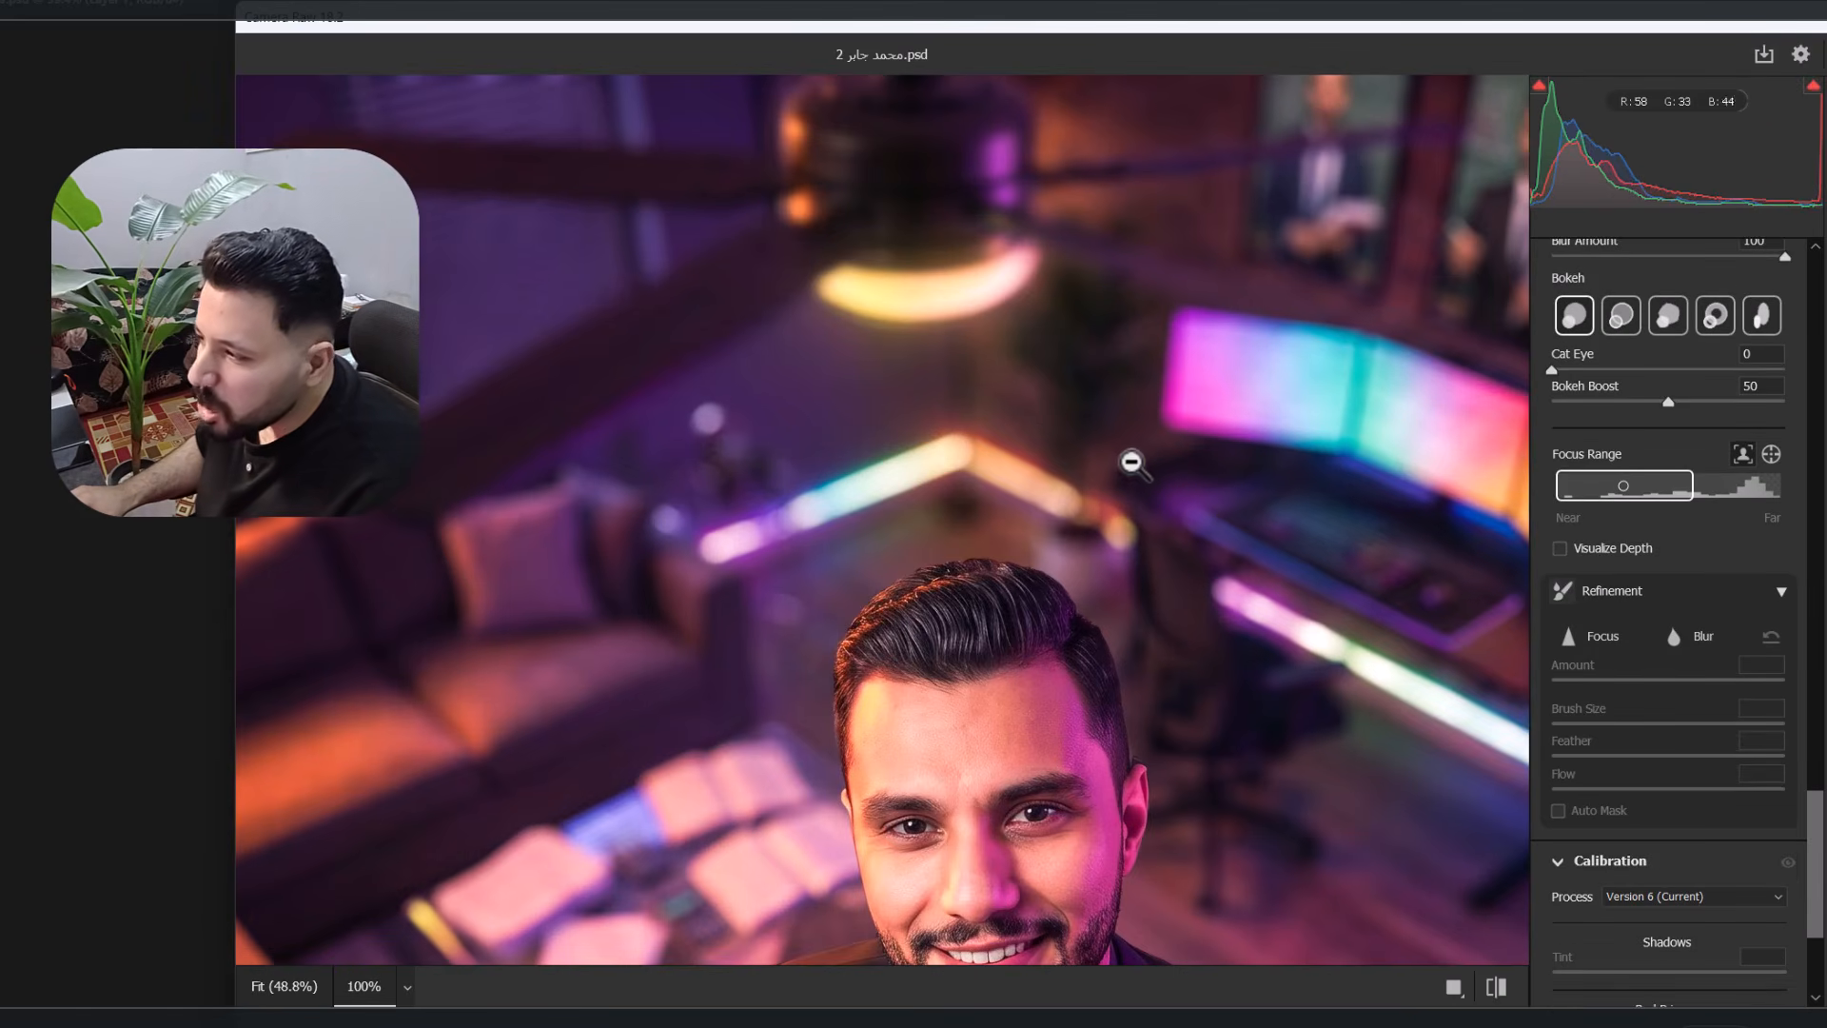
pyautogui.click(1621, 317)
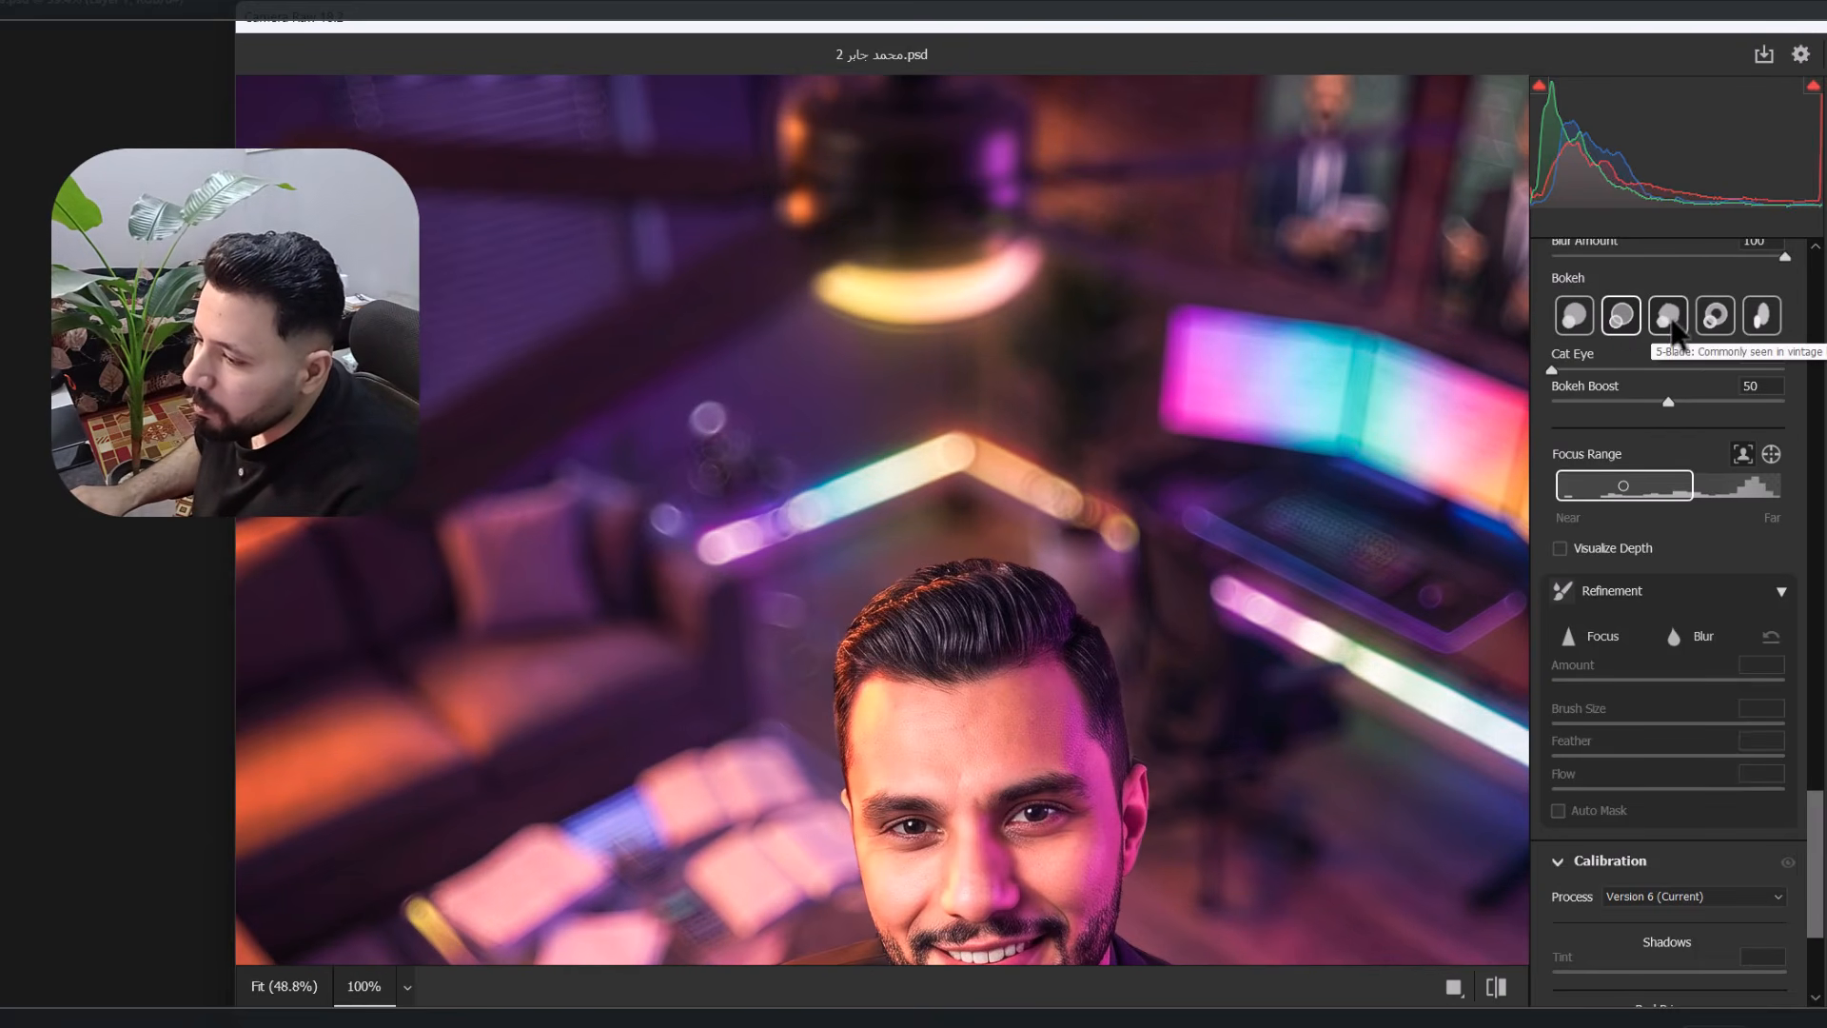
pyautogui.click(1671, 327)
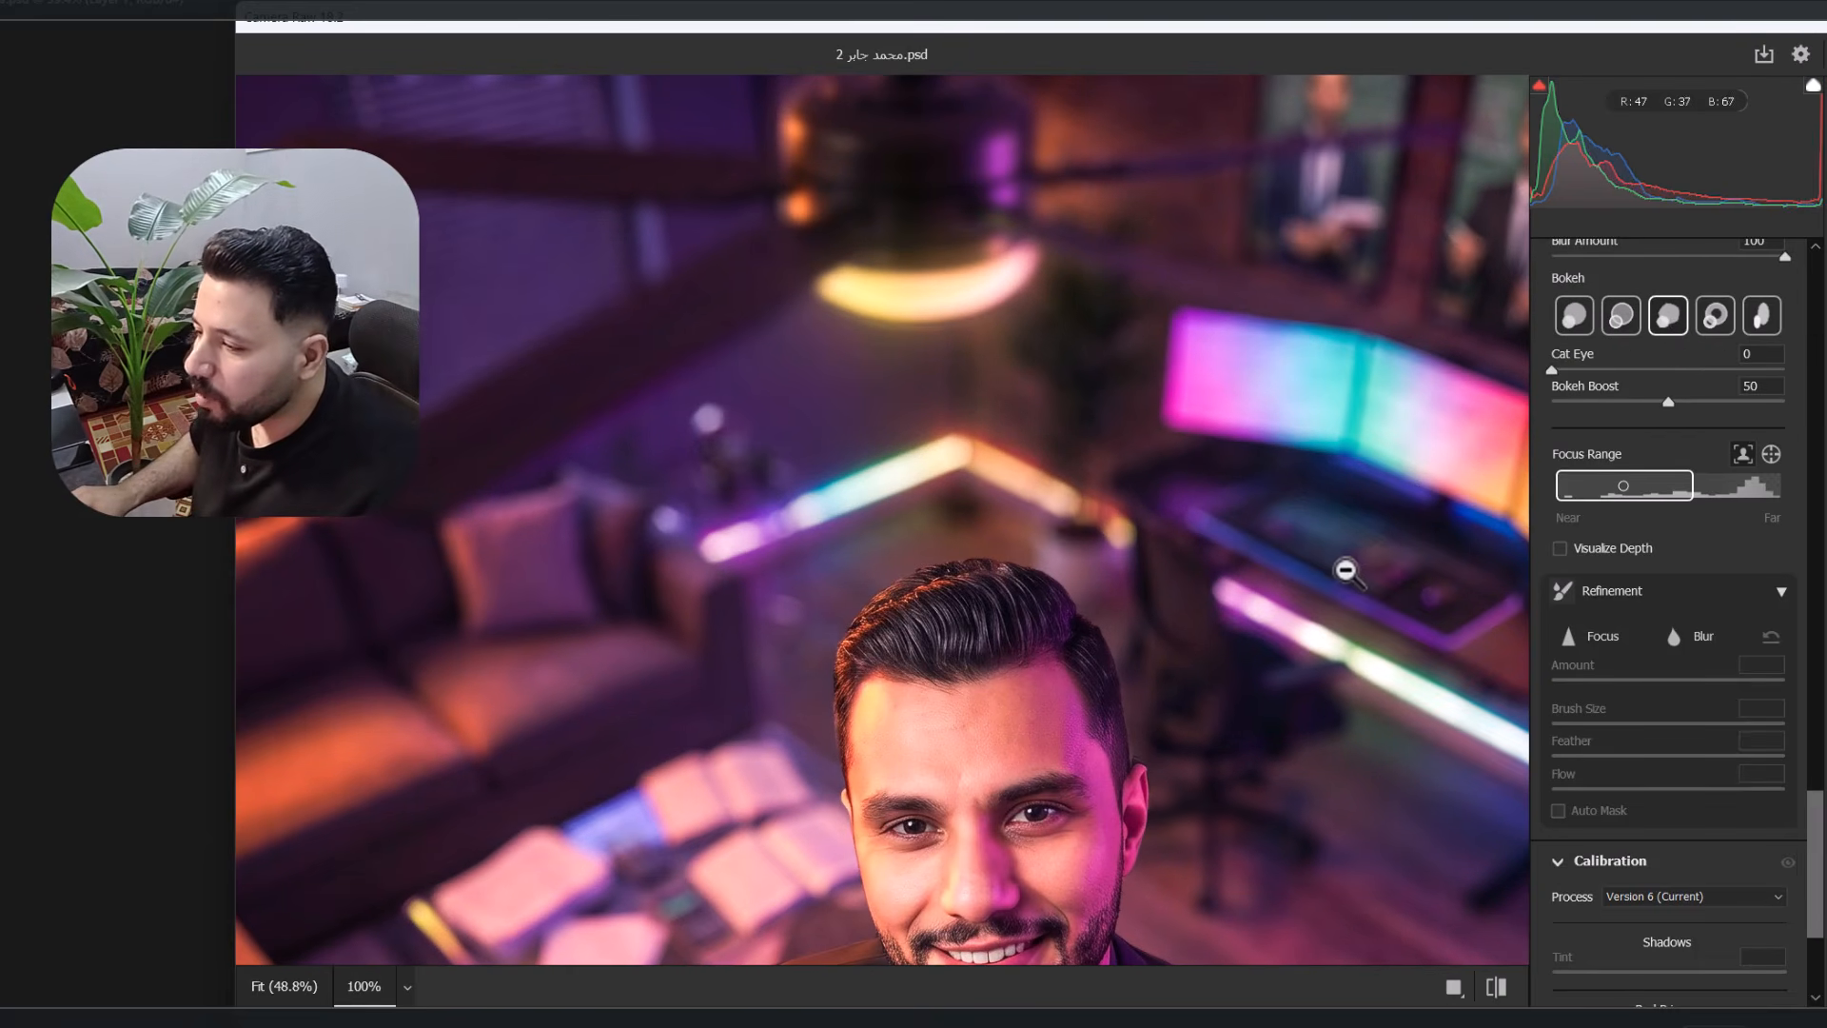
pyautogui.moveTo(1345, 571); pyautogui.dragTo(1052, 355)
pyautogui.click(1715, 315)
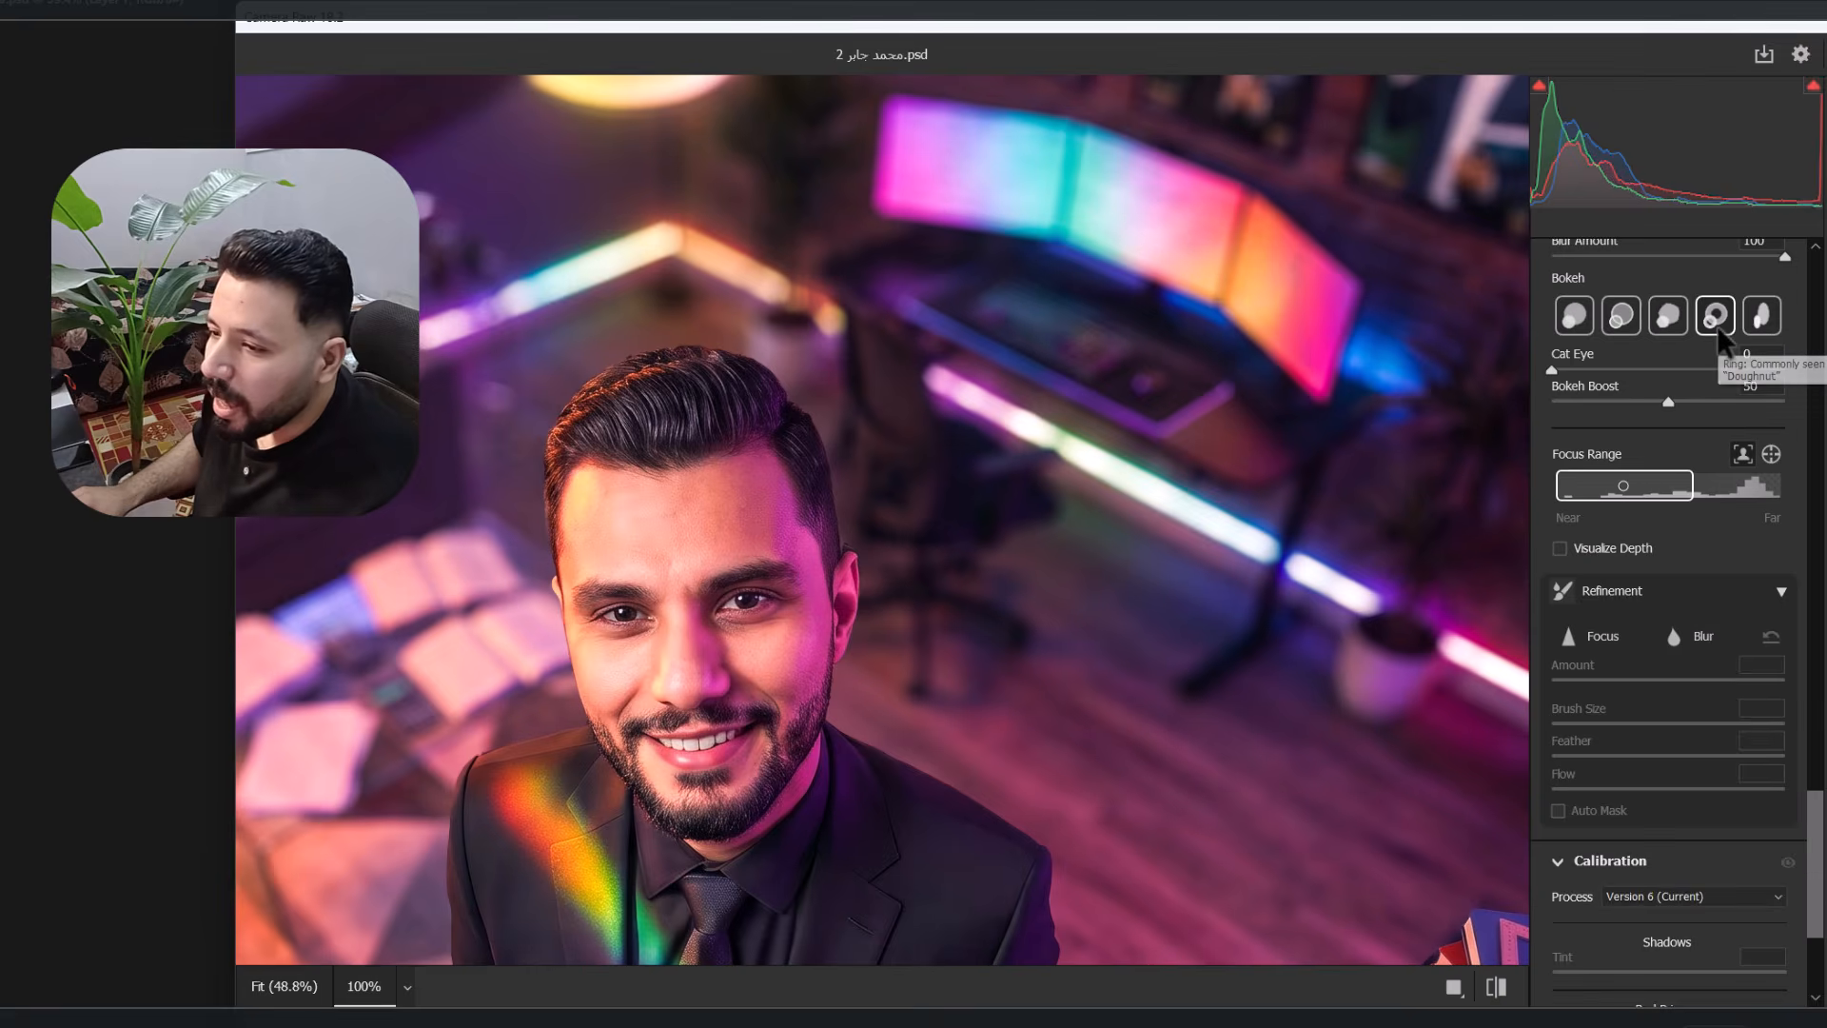
pyautogui.moveTo(628, 269); pyautogui.dragTo(918, 253)
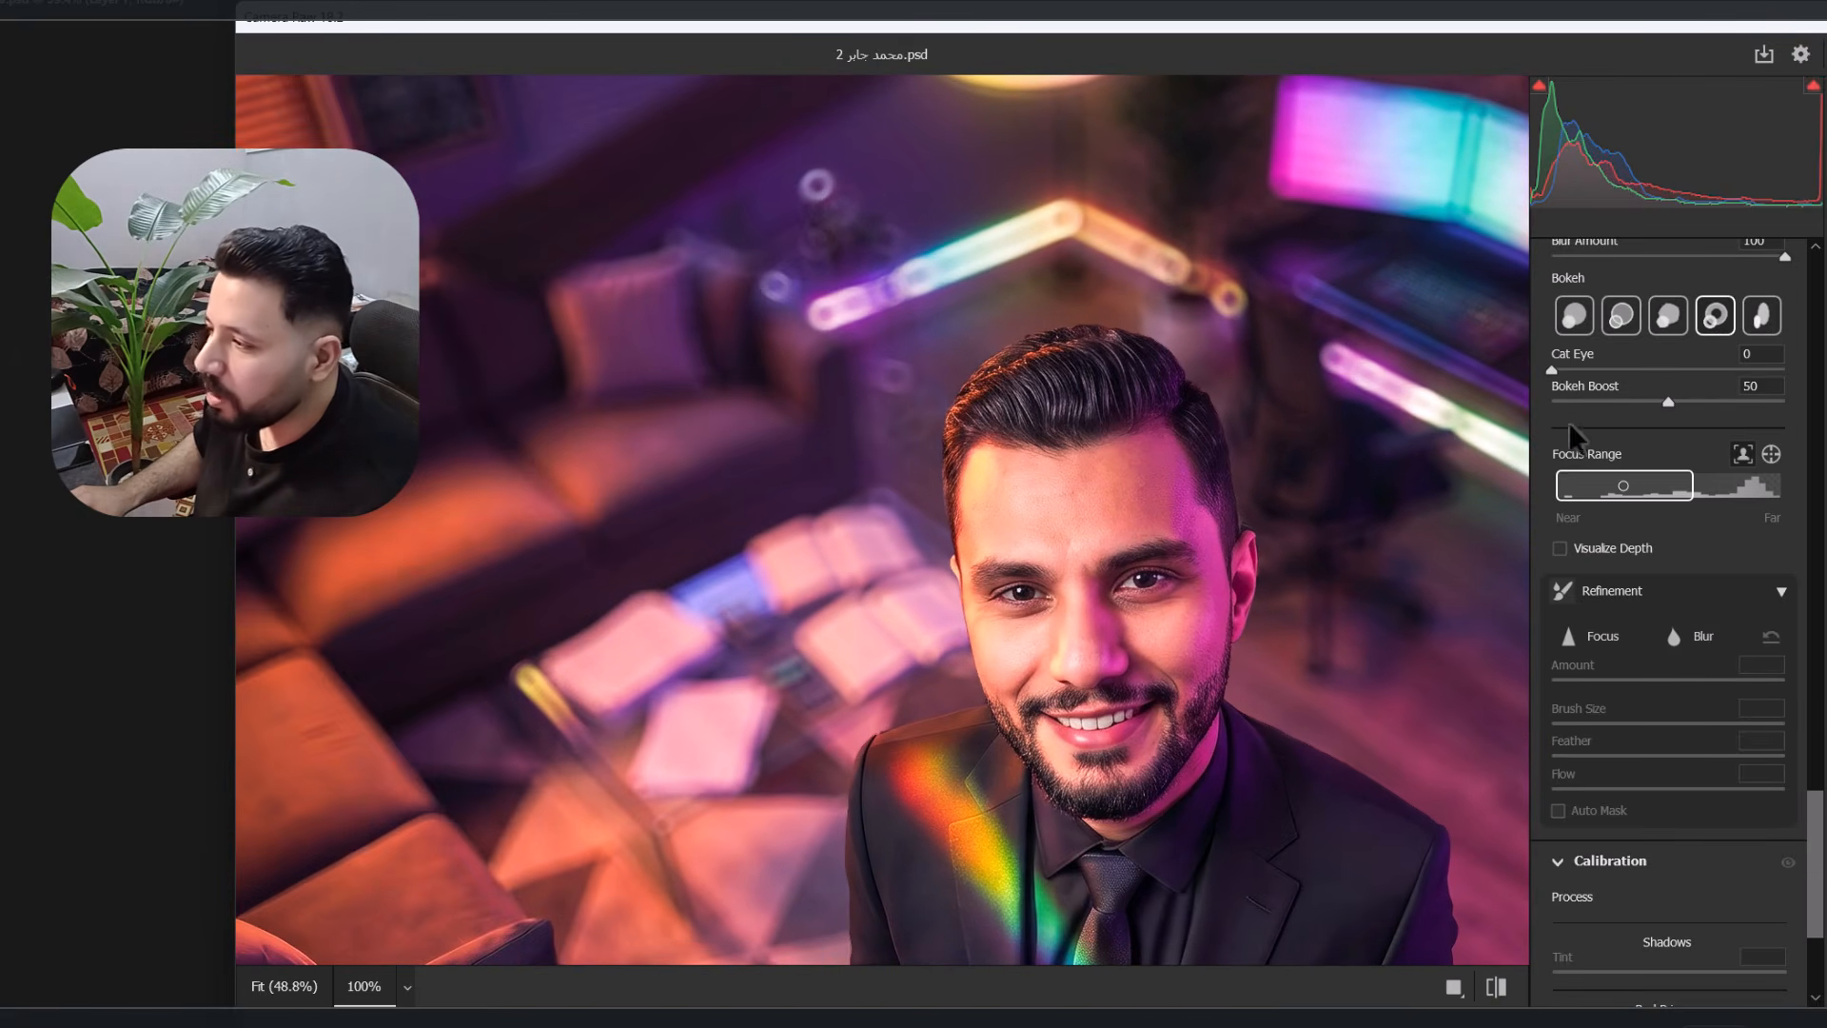
# - Lower the Lens Blur's Blur Amount to 30 and apply the Camera Raw Filter to Layer 7
pyautogui.scroll(3, 1699, 376)
pyautogui.moveTo(1710, 386); pyautogui.dragTo(1619, 392)
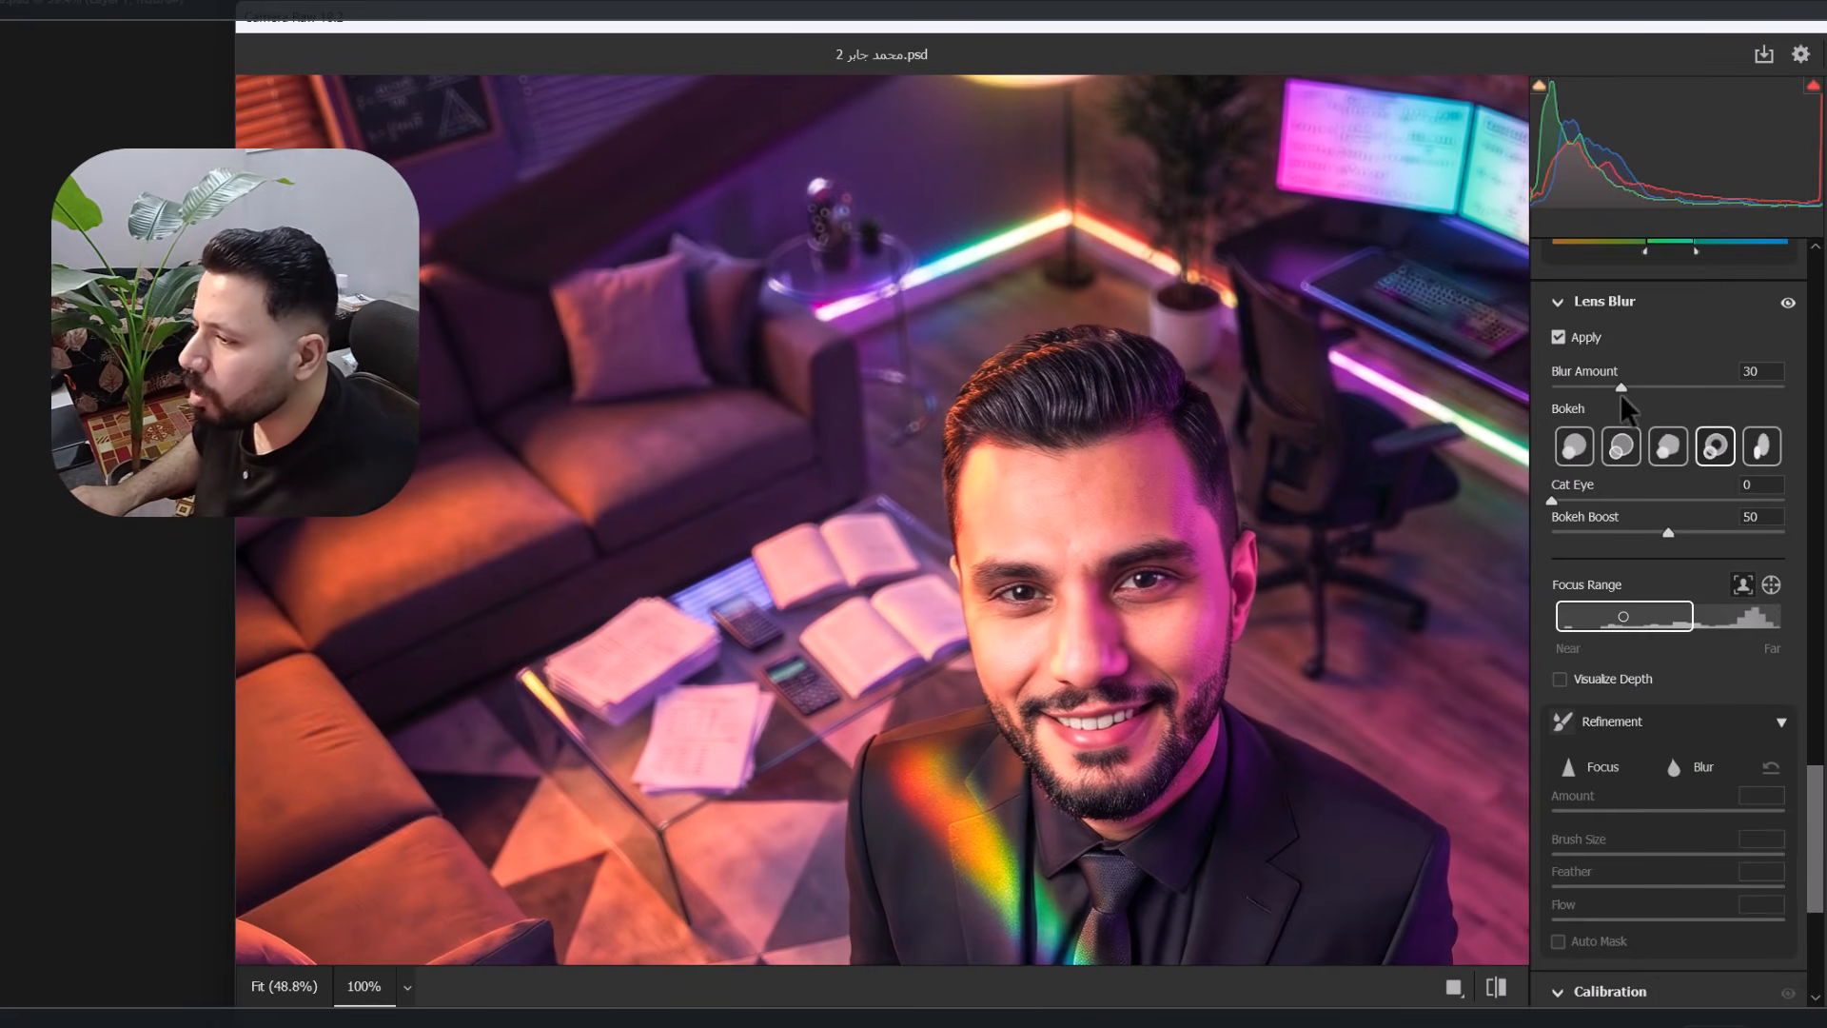
pyautogui.click(1125, 275)
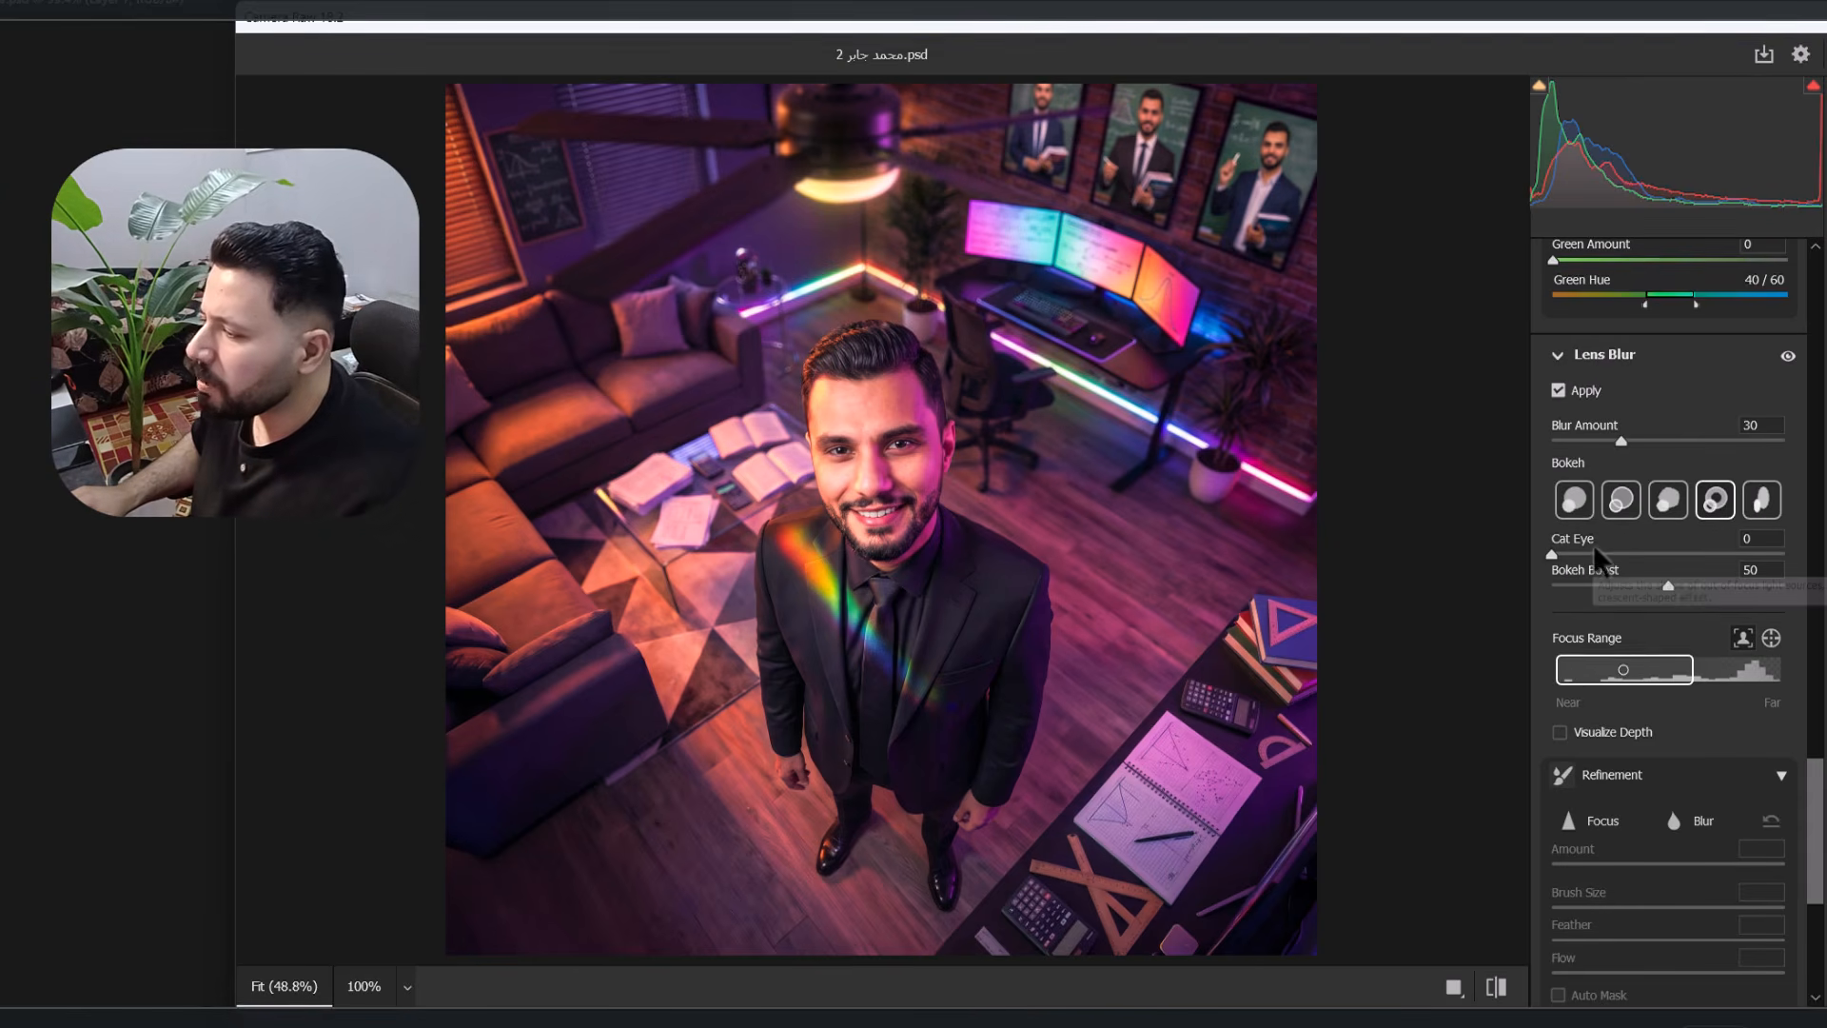
pyautogui.scroll(-3, 1666, 747)
pyautogui.scroll(-2, 1694, 919)
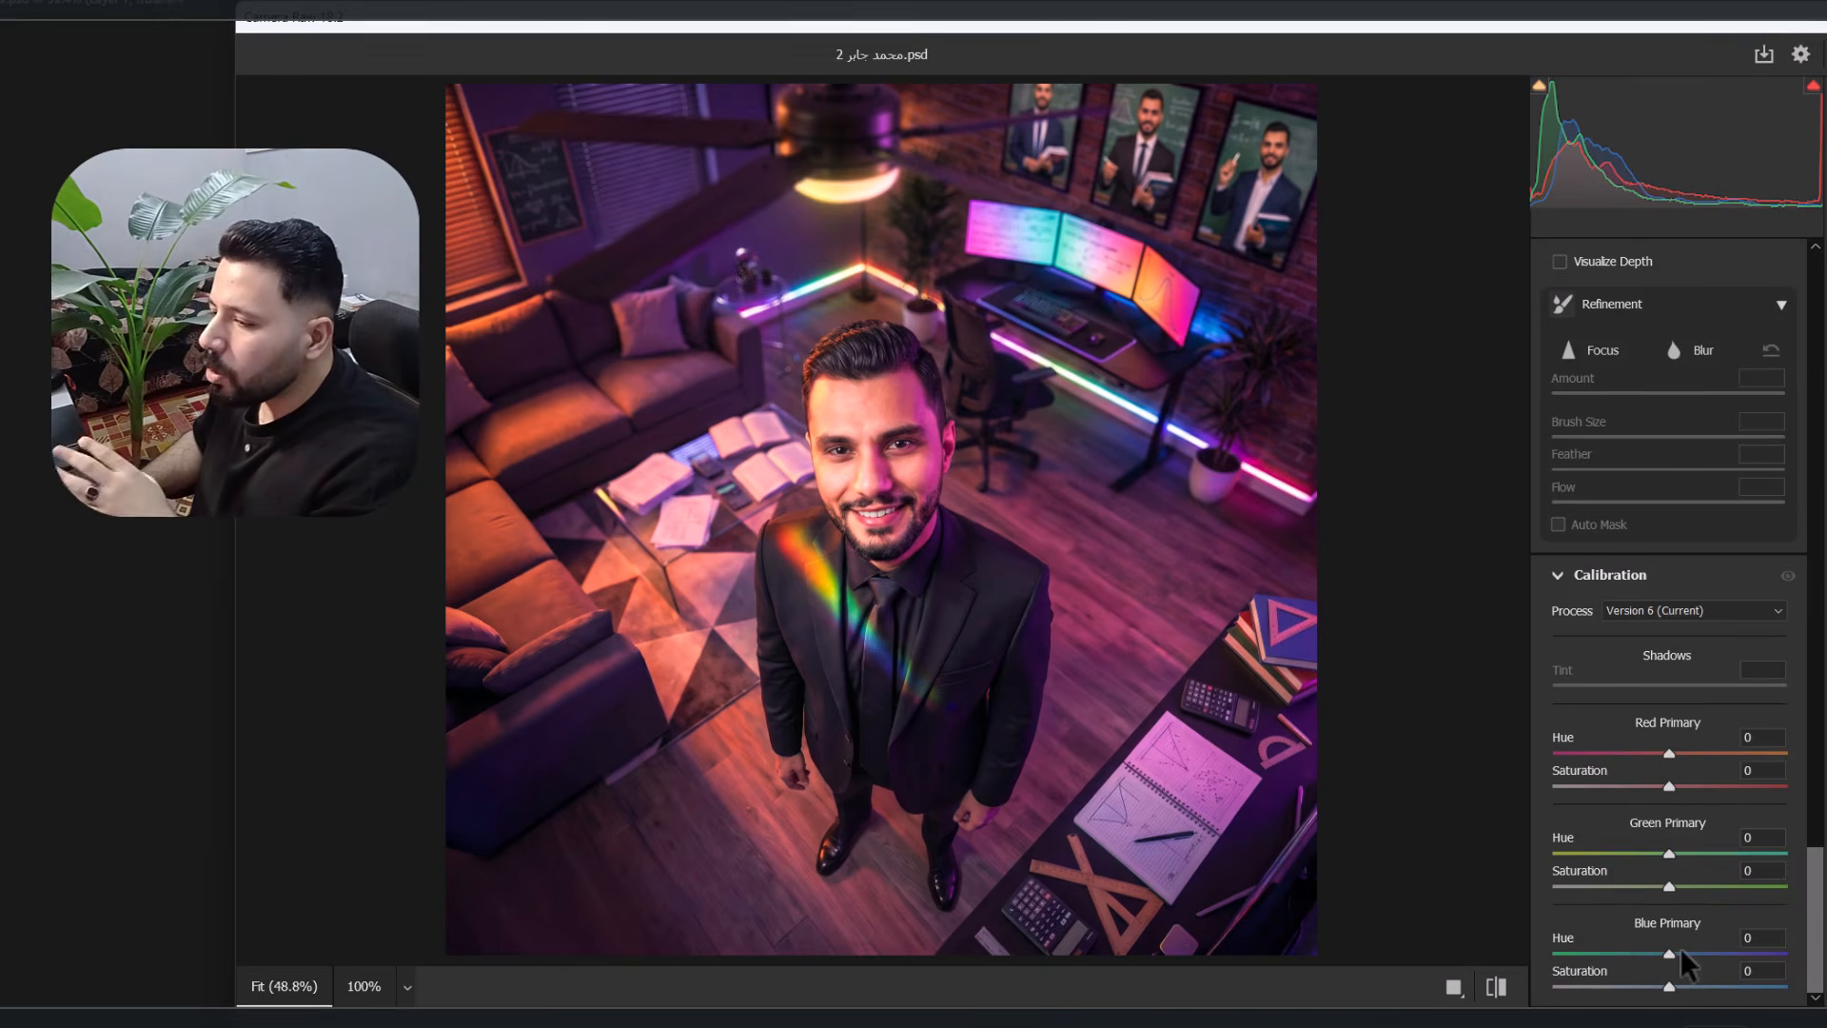
pyautogui.press('Return')
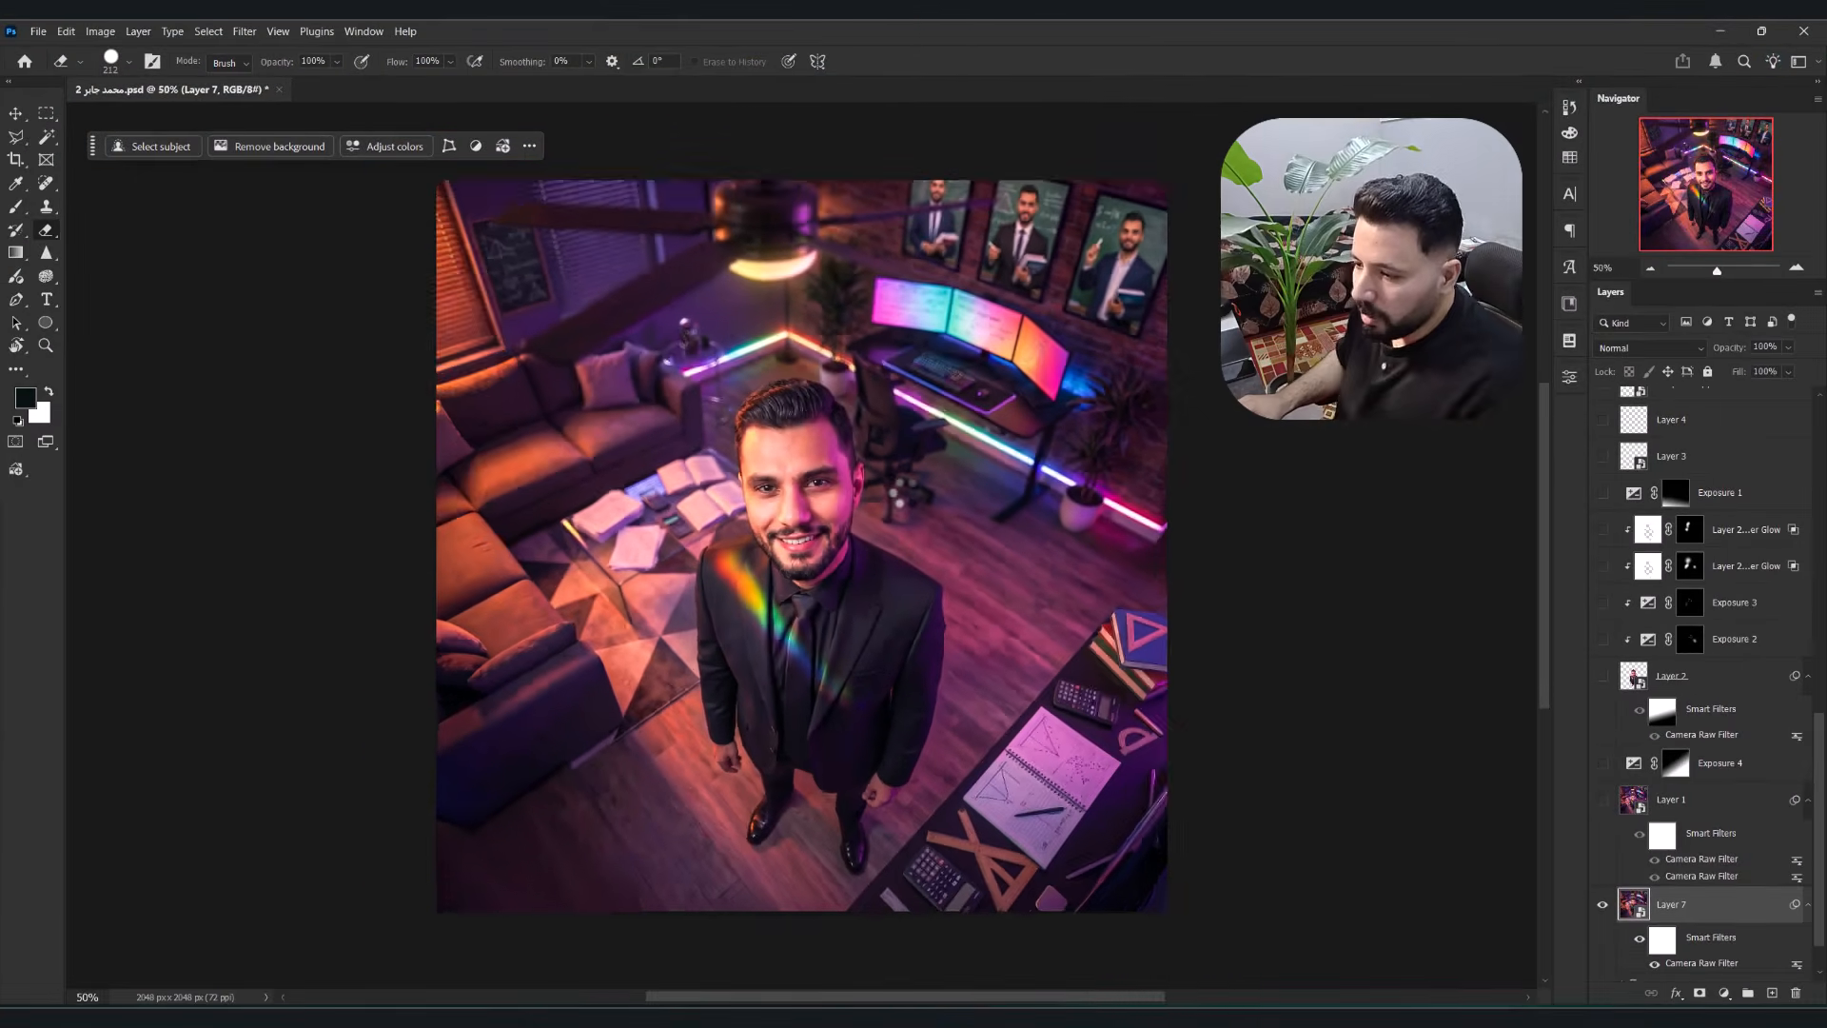
# - Compare the poster with the graded Layer 7 hidden and shown
pyautogui.hotkey('ctrl', '-')
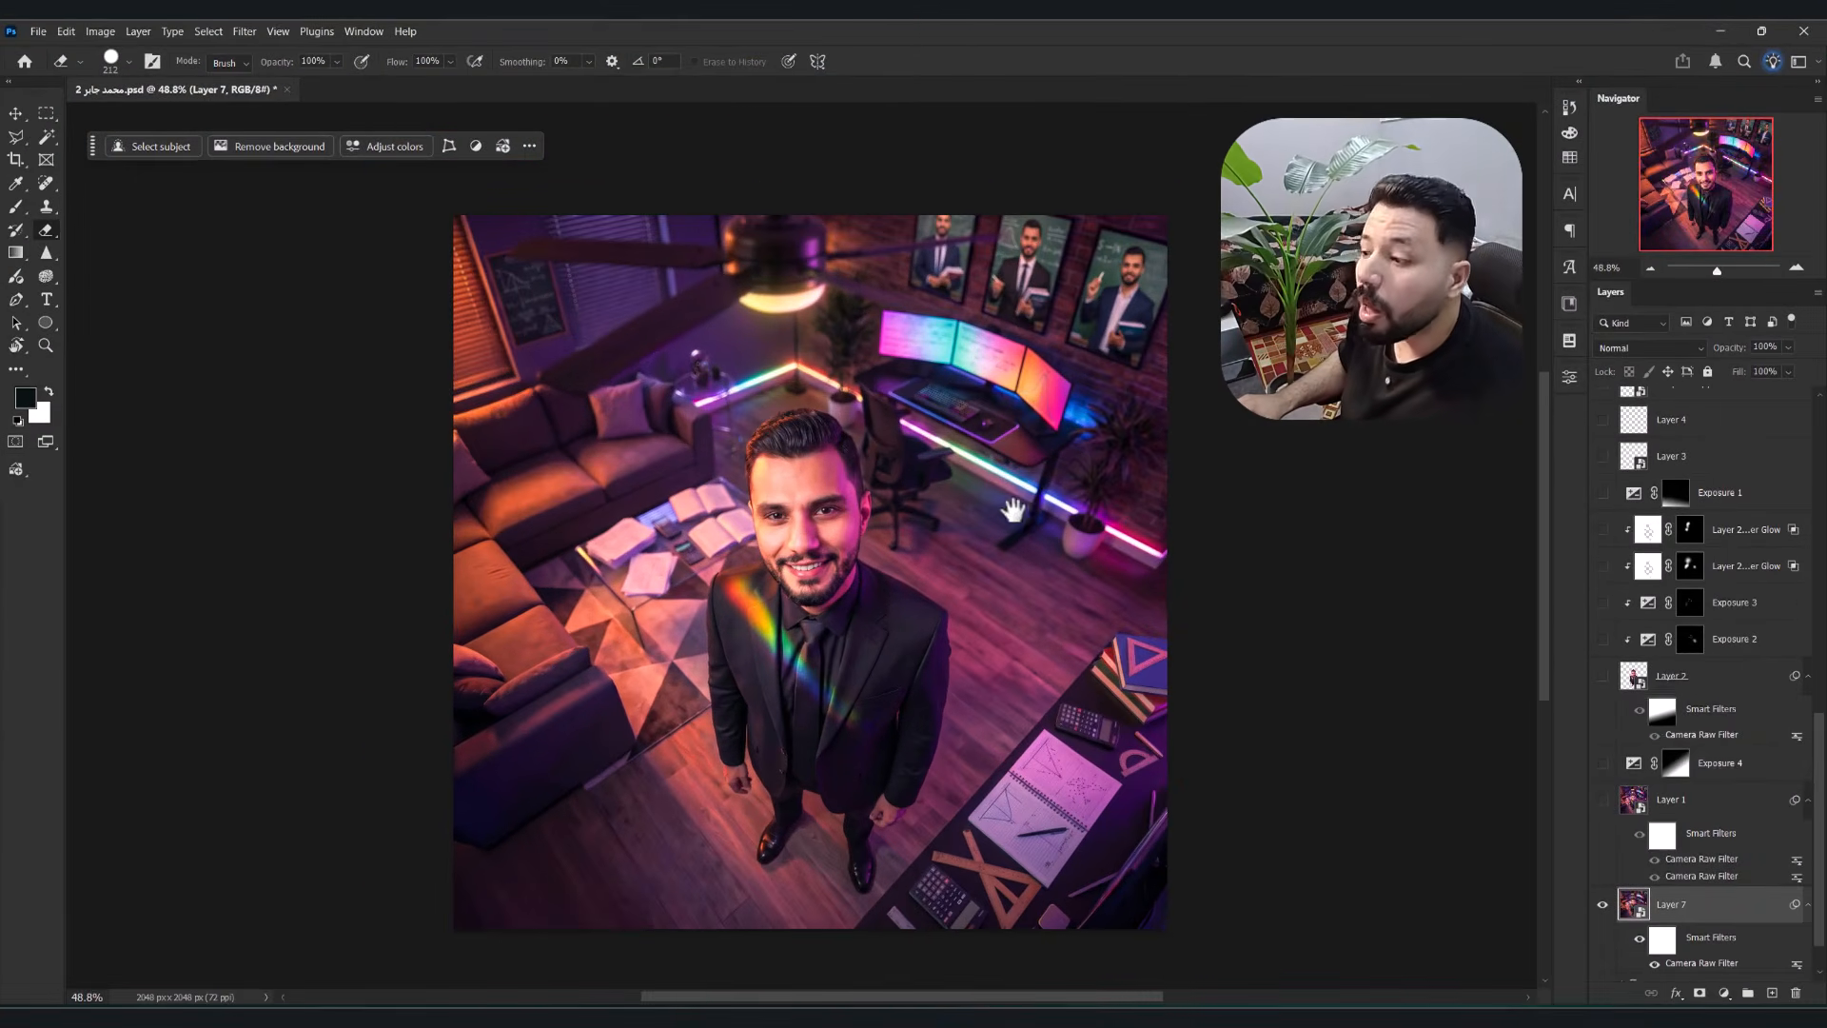
pyautogui.moveTo(785, 487); pyautogui.dragTo(802, 449)
pyautogui.click(1602, 905)
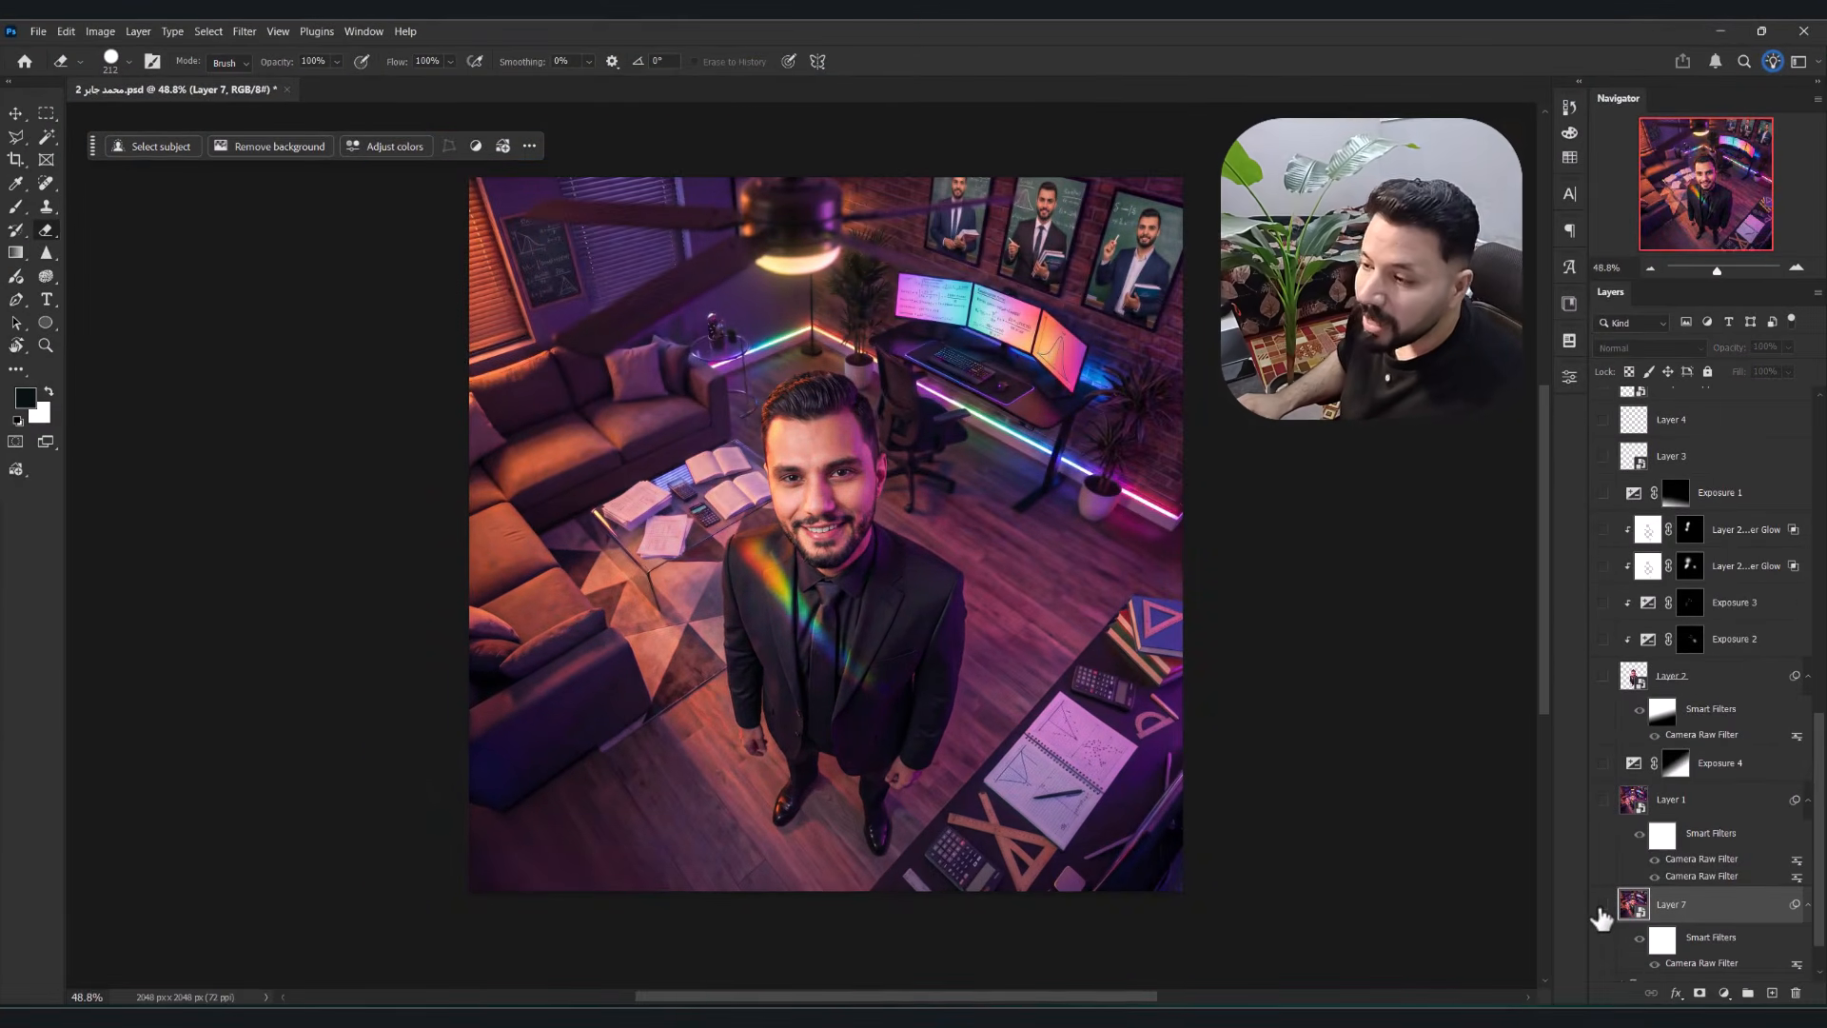
pyautogui.click(1603, 905)
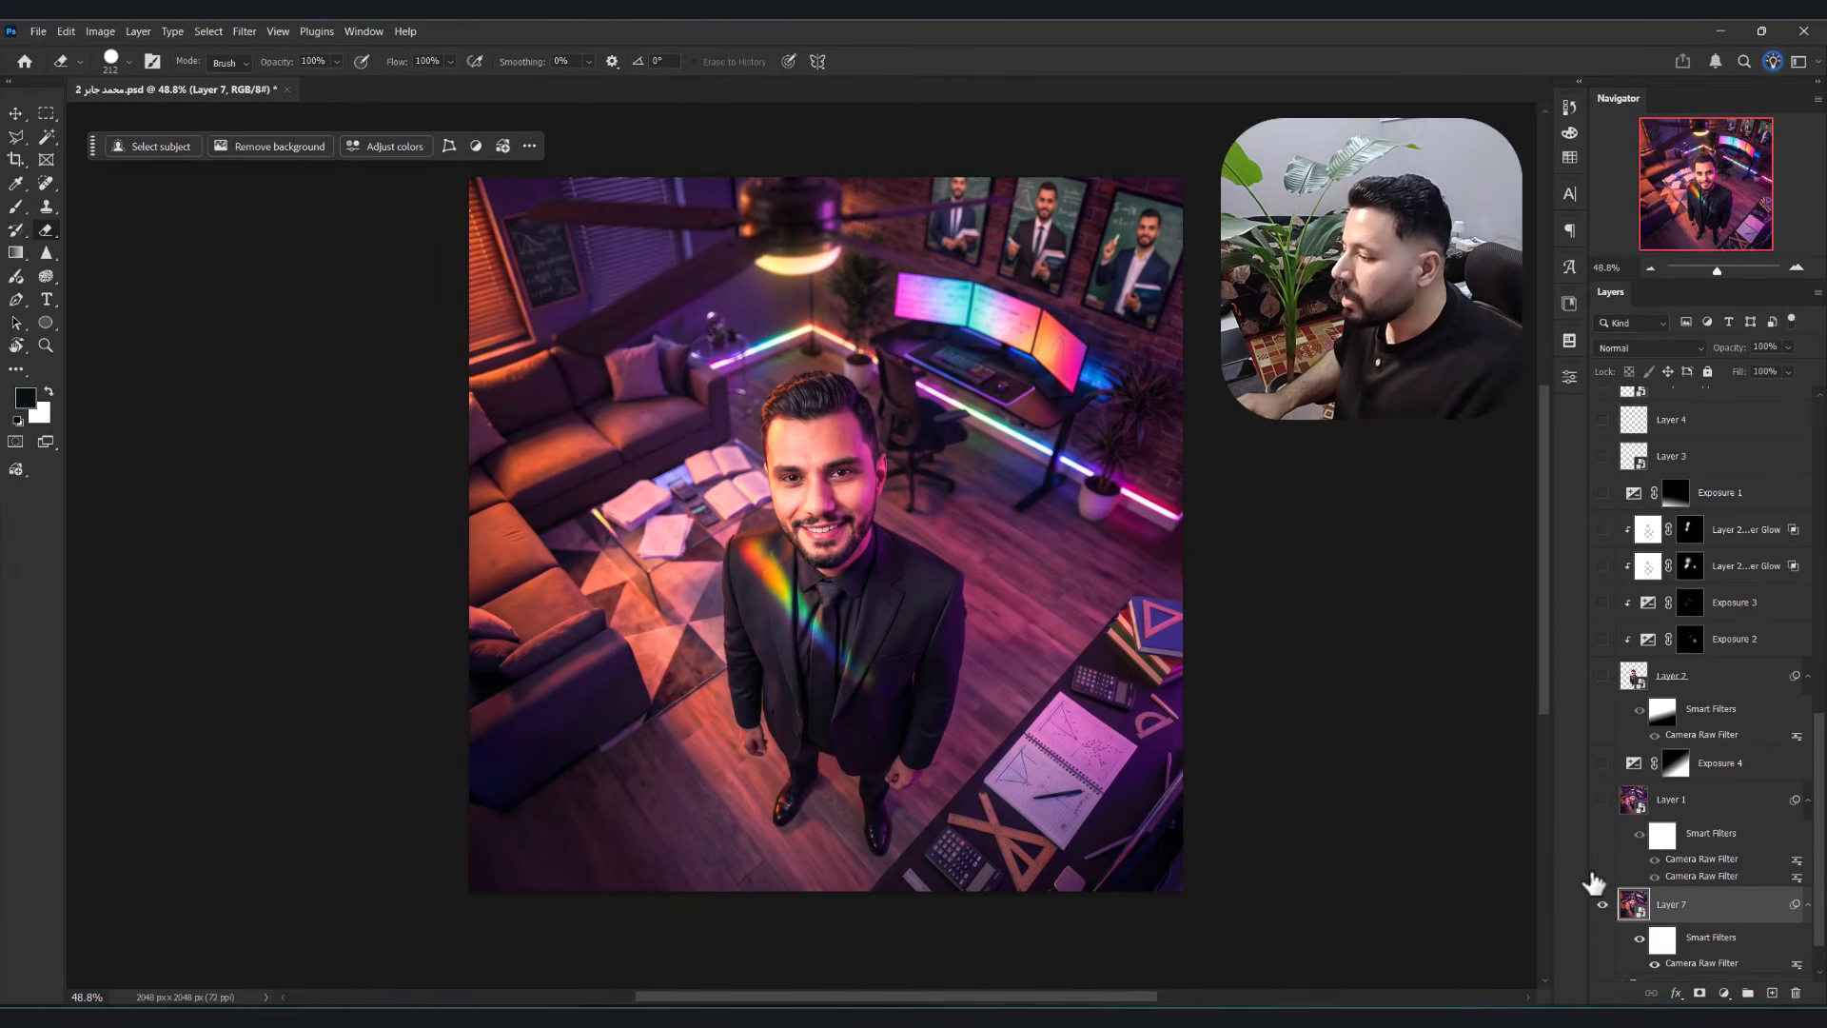
# - Show Layer 1, Exposure 4 and the cut-out man on Layer 2, and inspect the man at closer range
pyautogui.click(1603, 801)
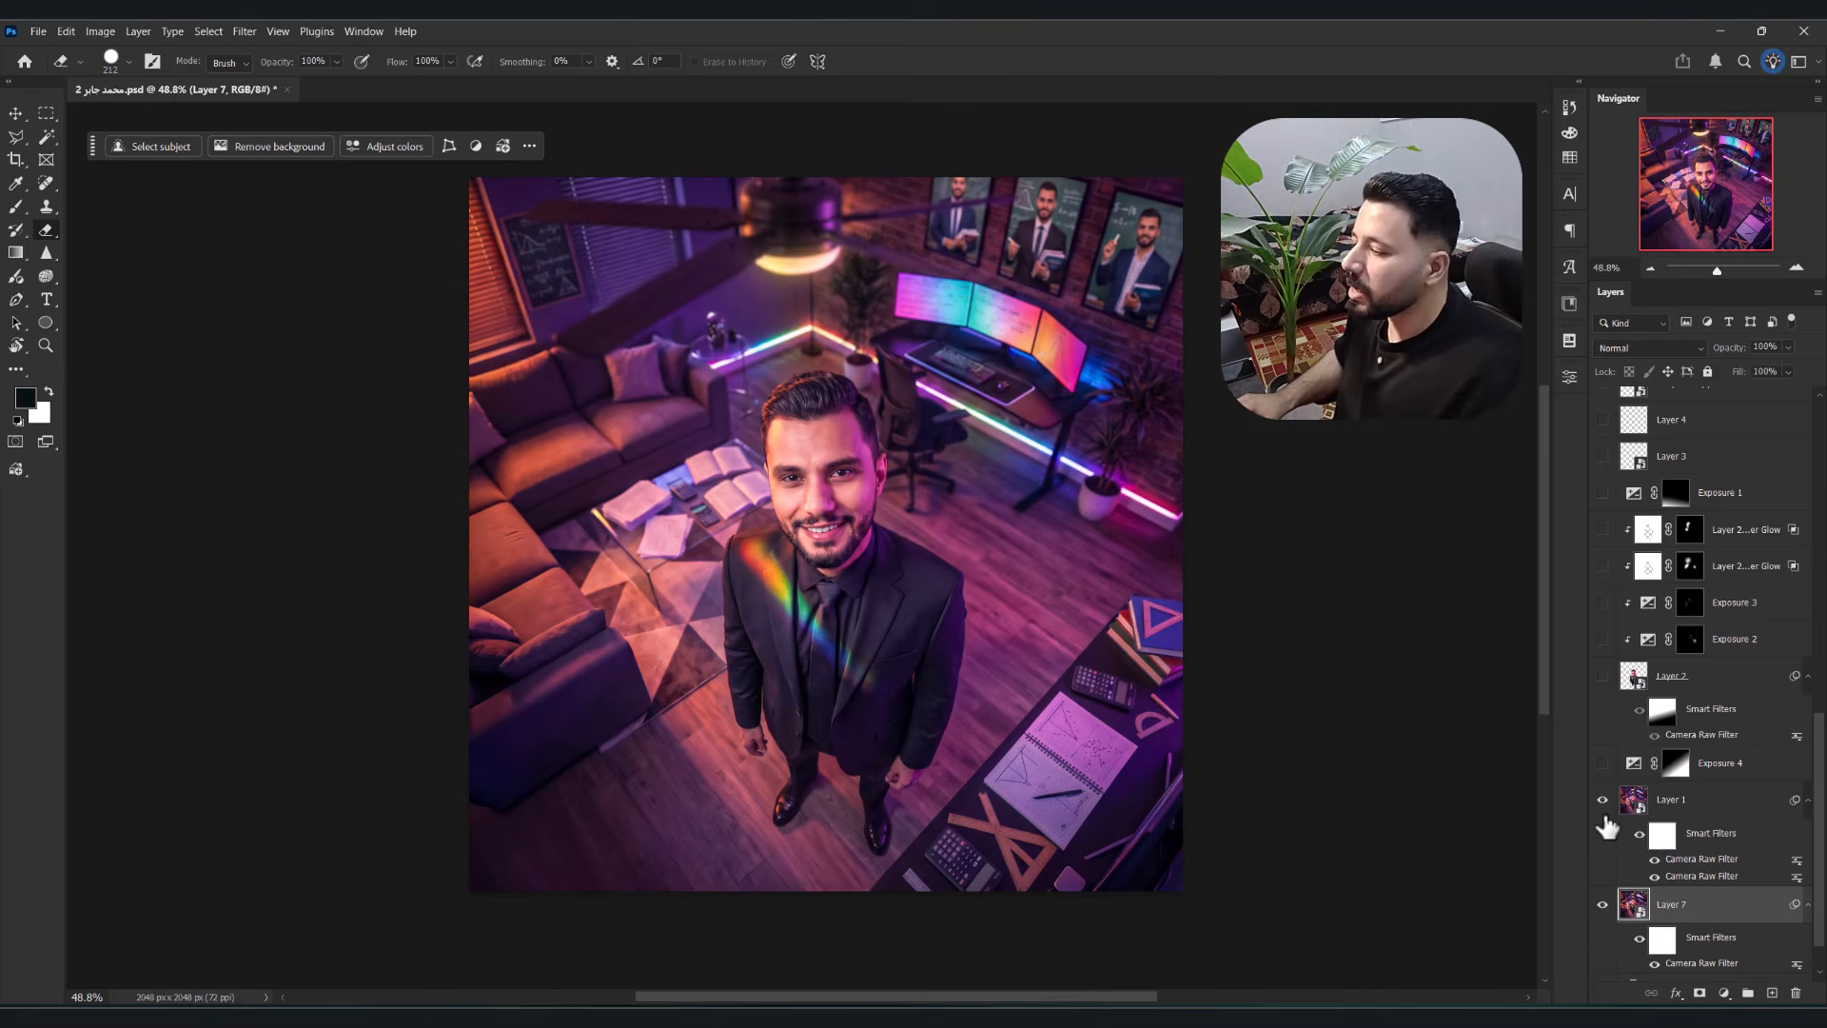
pyautogui.click(1603, 675)
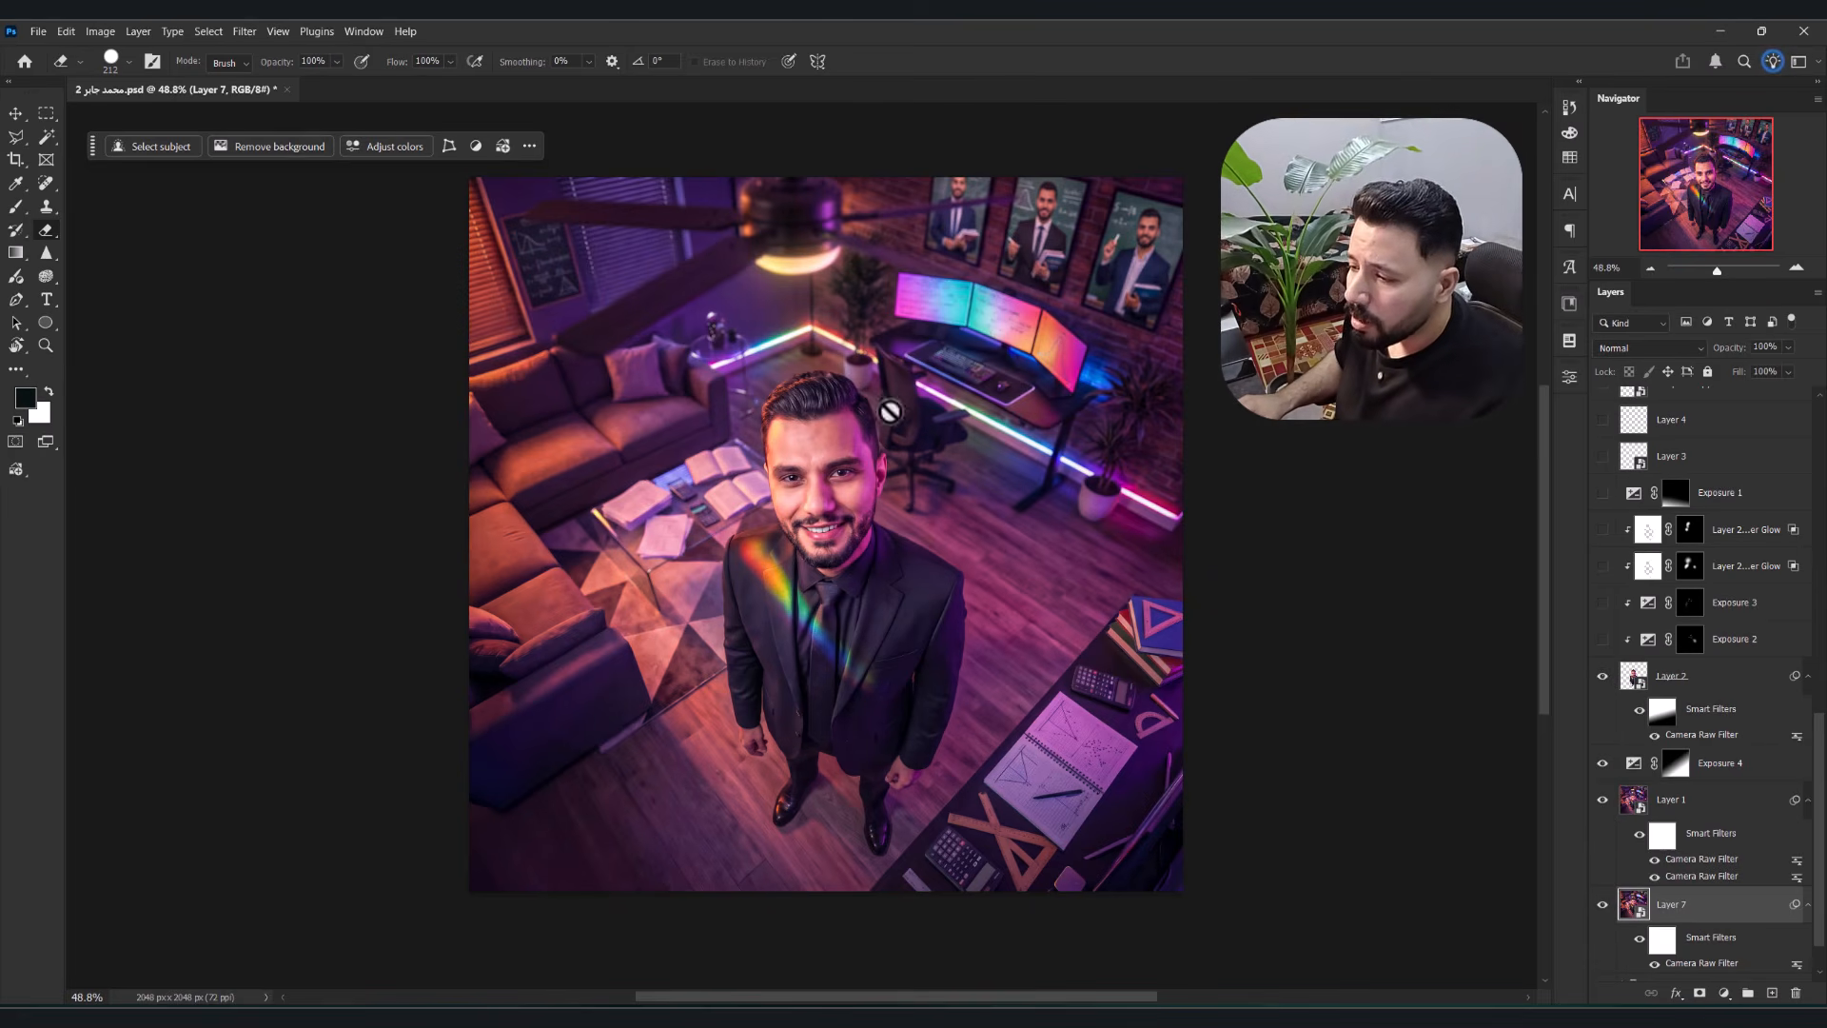
pyautogui.scroll(4, 671, 411)
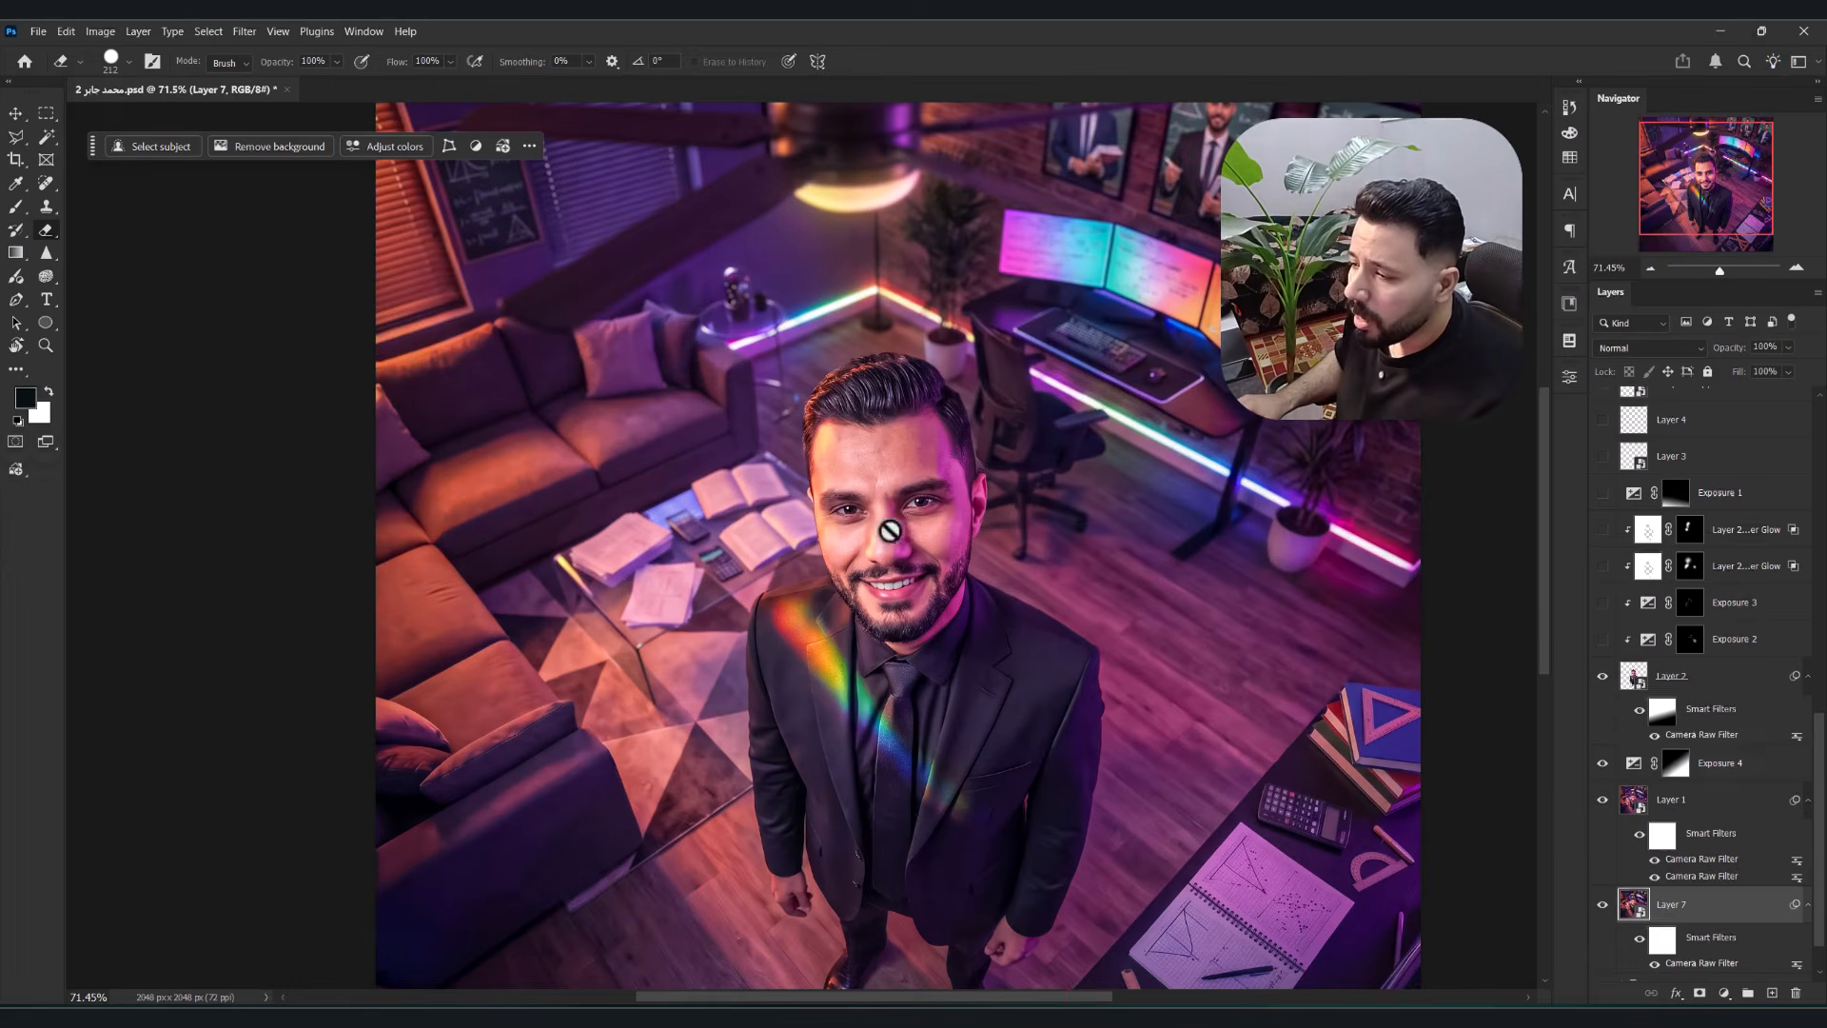
pyautogui.keyDown('ctrl'); pyautogui.click(1639, 680); pyautogui.keyUp('ctrl')
pyautogui.hotkey('ctrl', 'd')
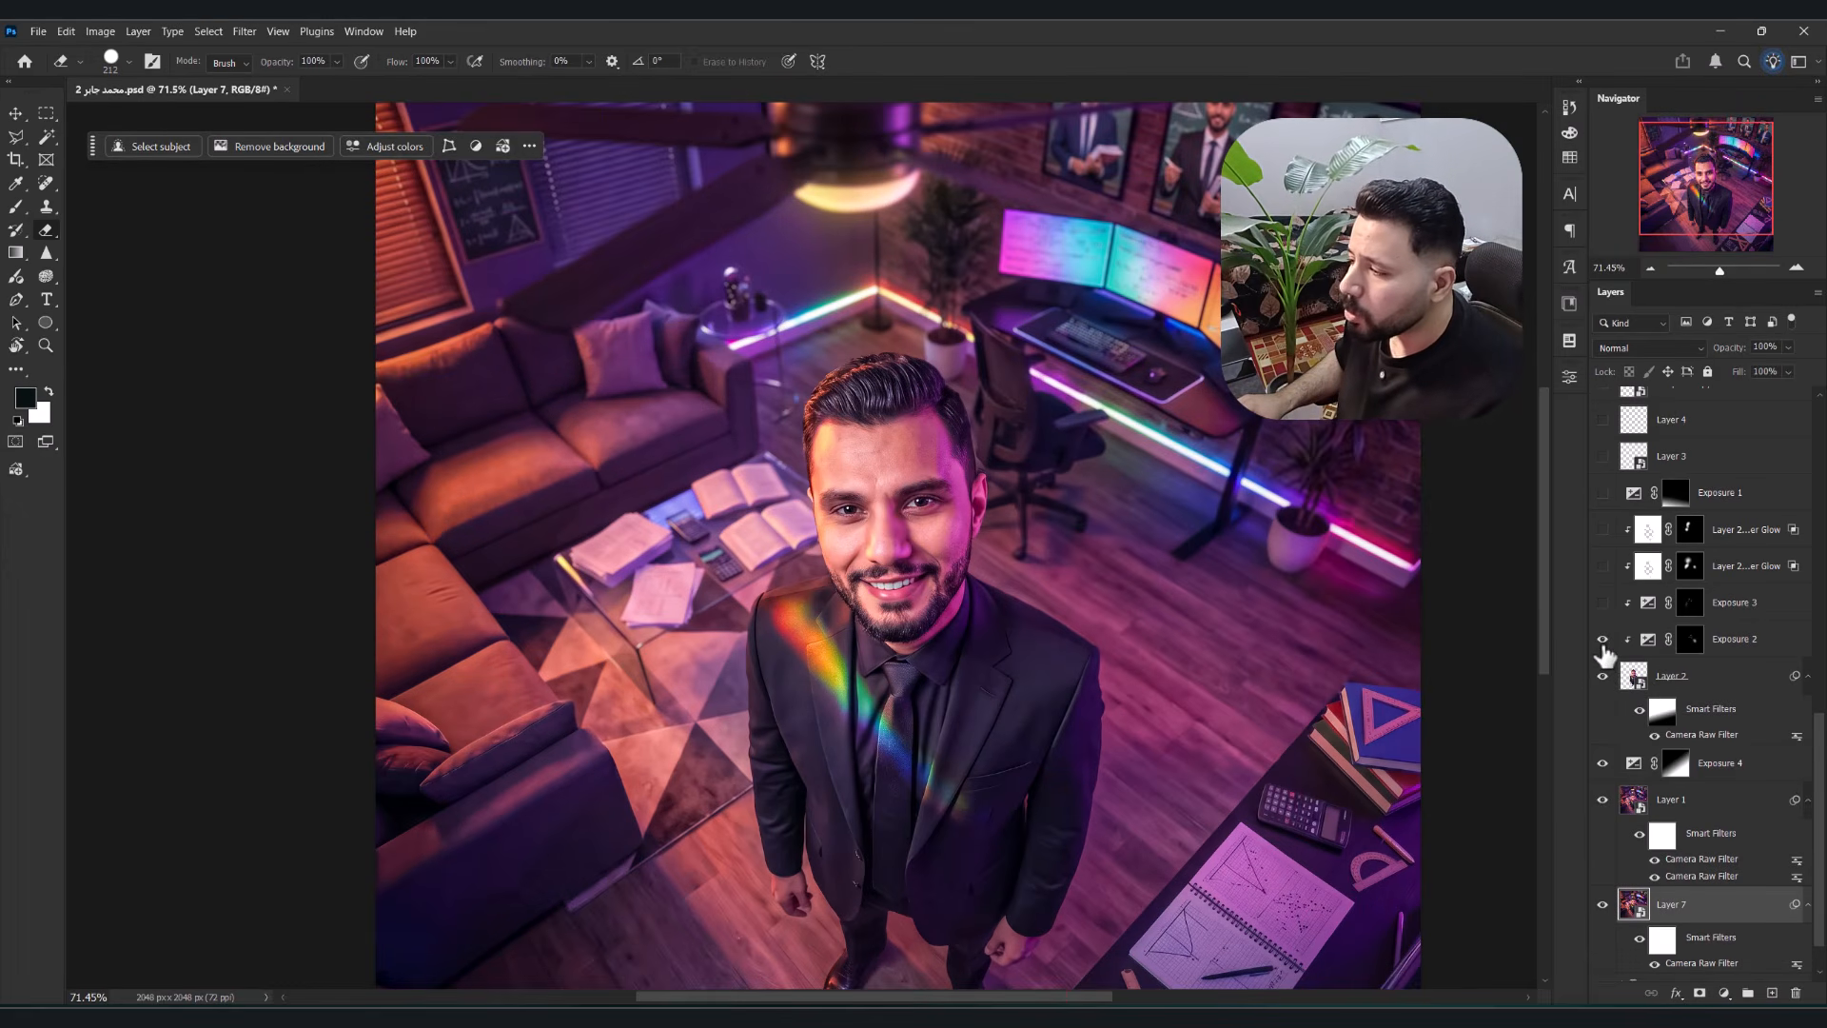
# - Show Exposure 2, Exposure 3, both Layer 2 glow layers, Exposure 1 and Layer 3 above the man
pyautogui.moveTo(1604, 650); pyautogui.dragTo(1610, 509)
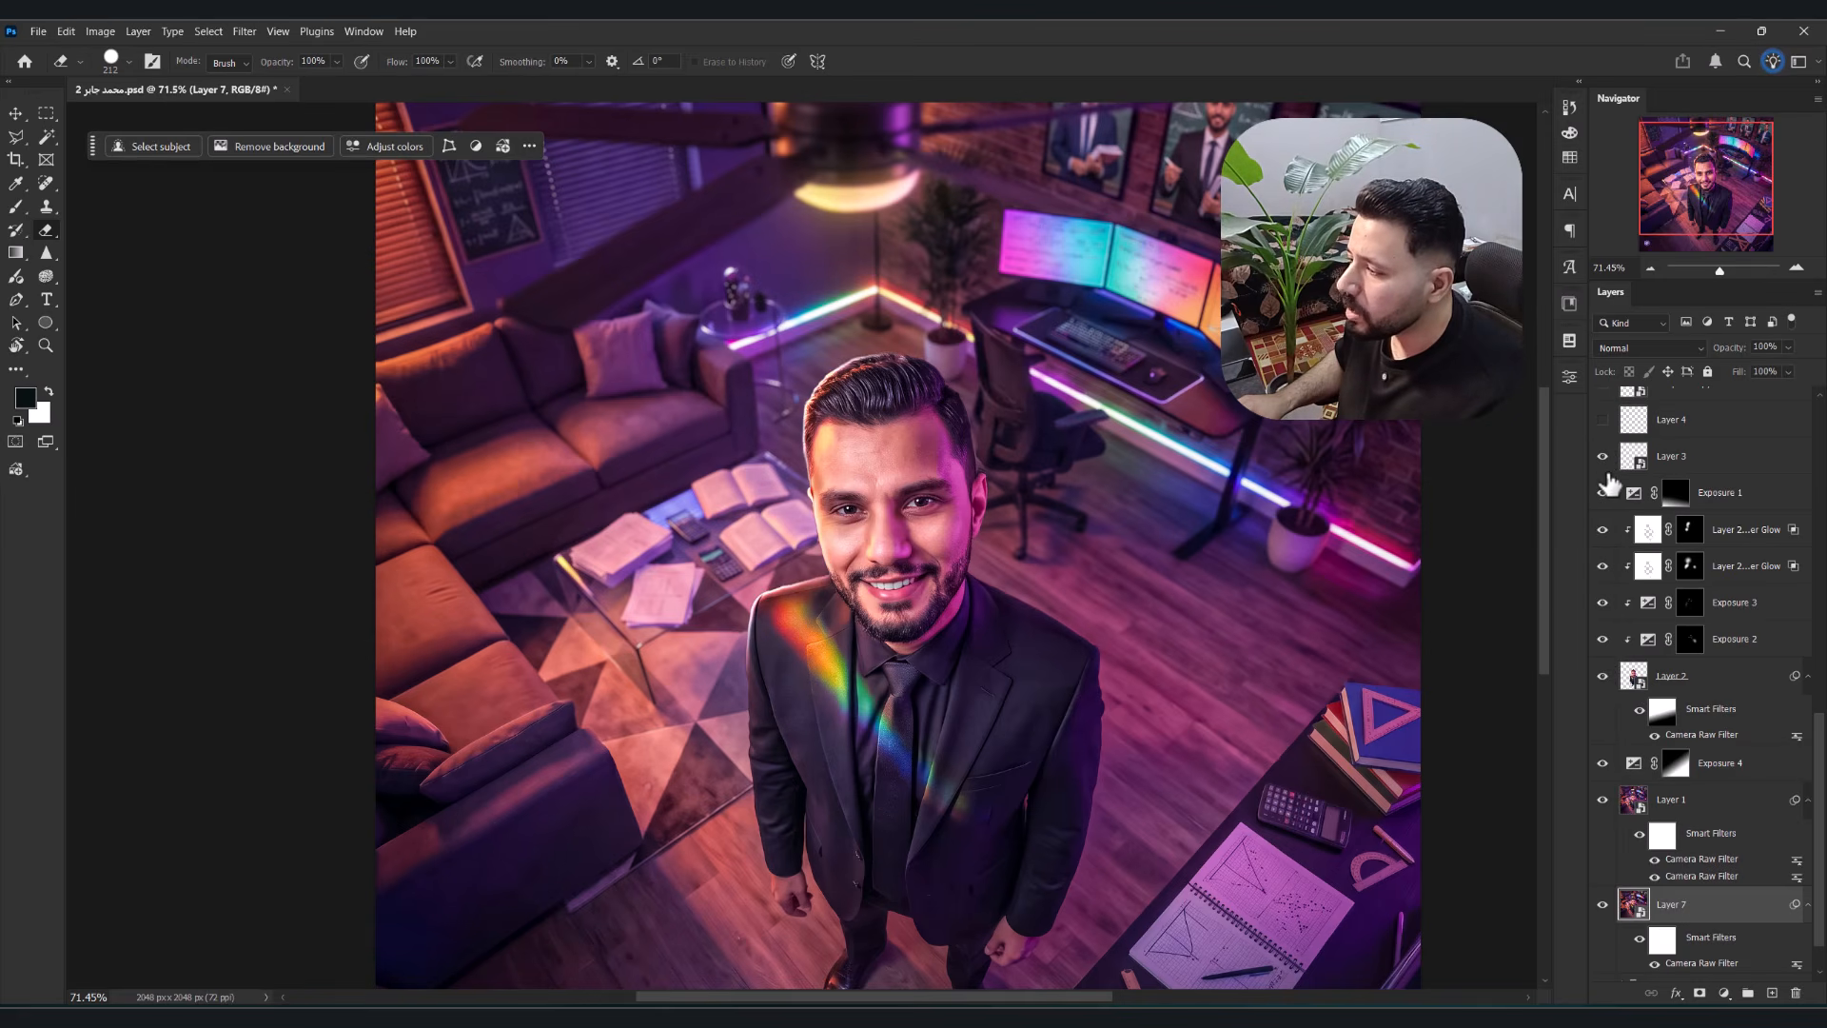
pyautogui.moveTo(1608, 499)
pyautogui.mouseDown()
pyautogui.moveTo(1607, 683)
pyautogui.moveTo(1599, 476)
pyautogui.mouseUp()
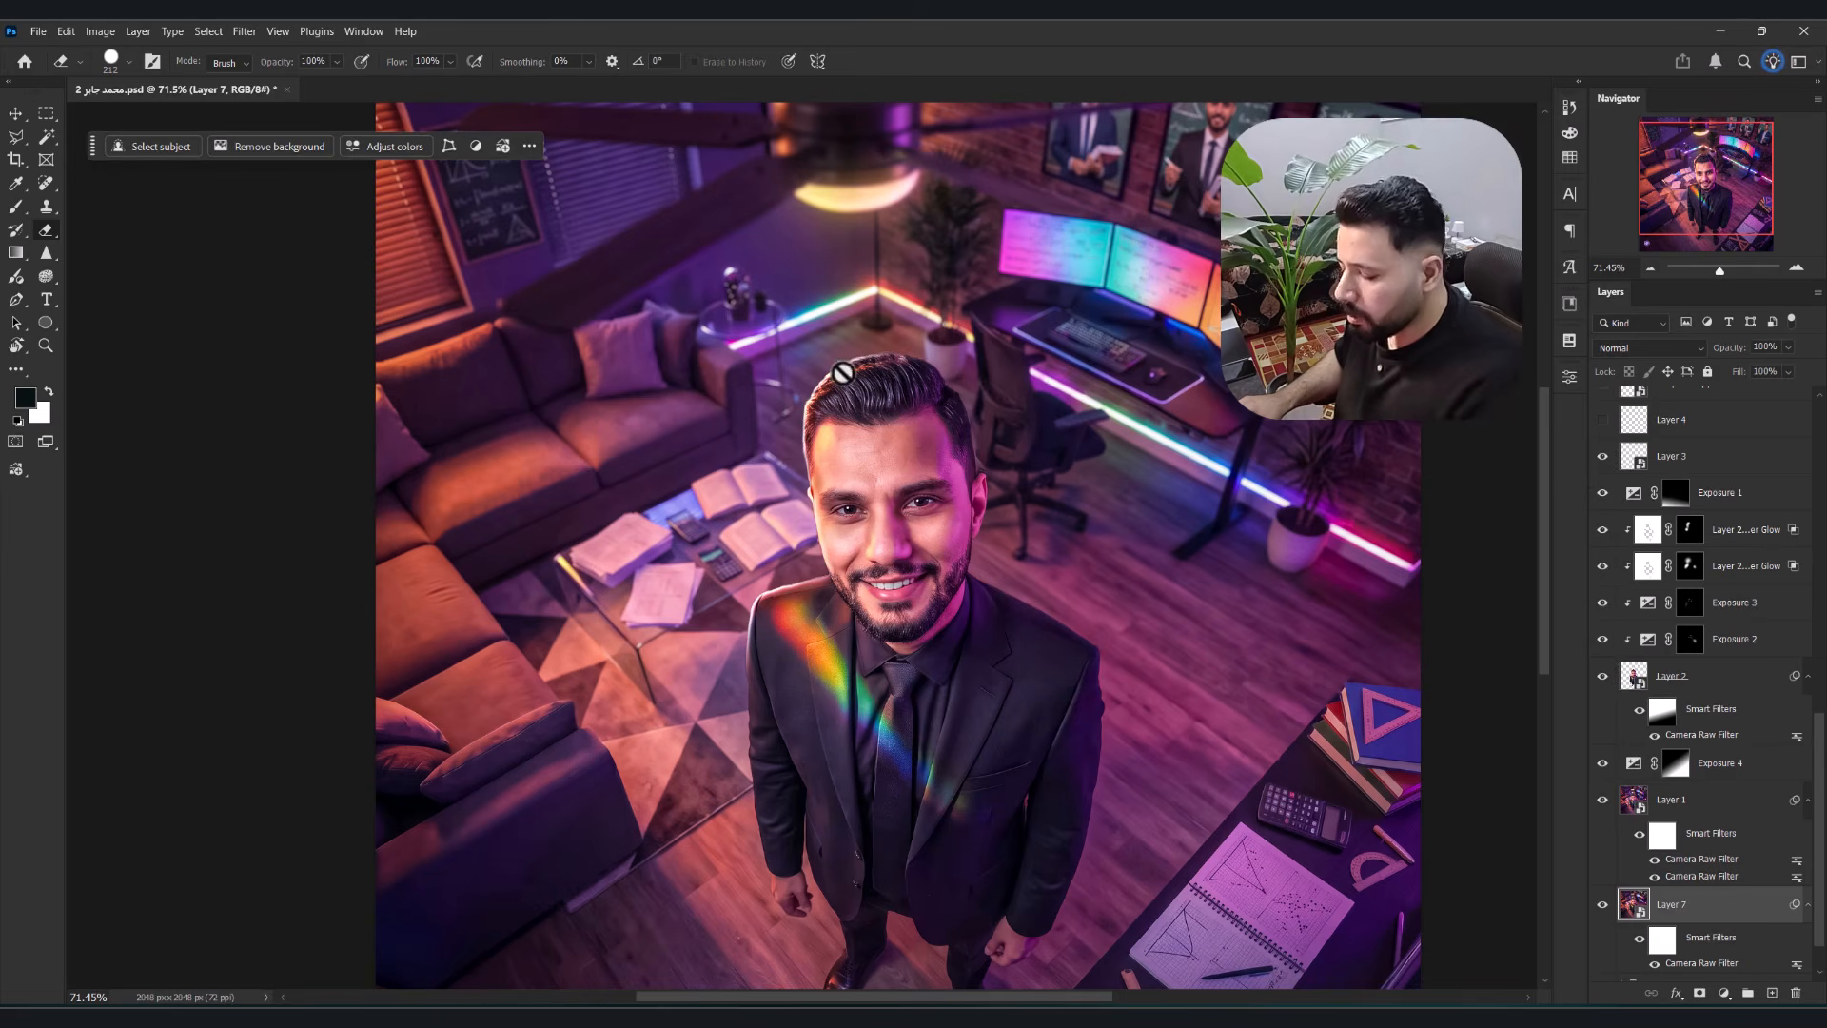
pyautogui.scroll(-2, 852, 386)
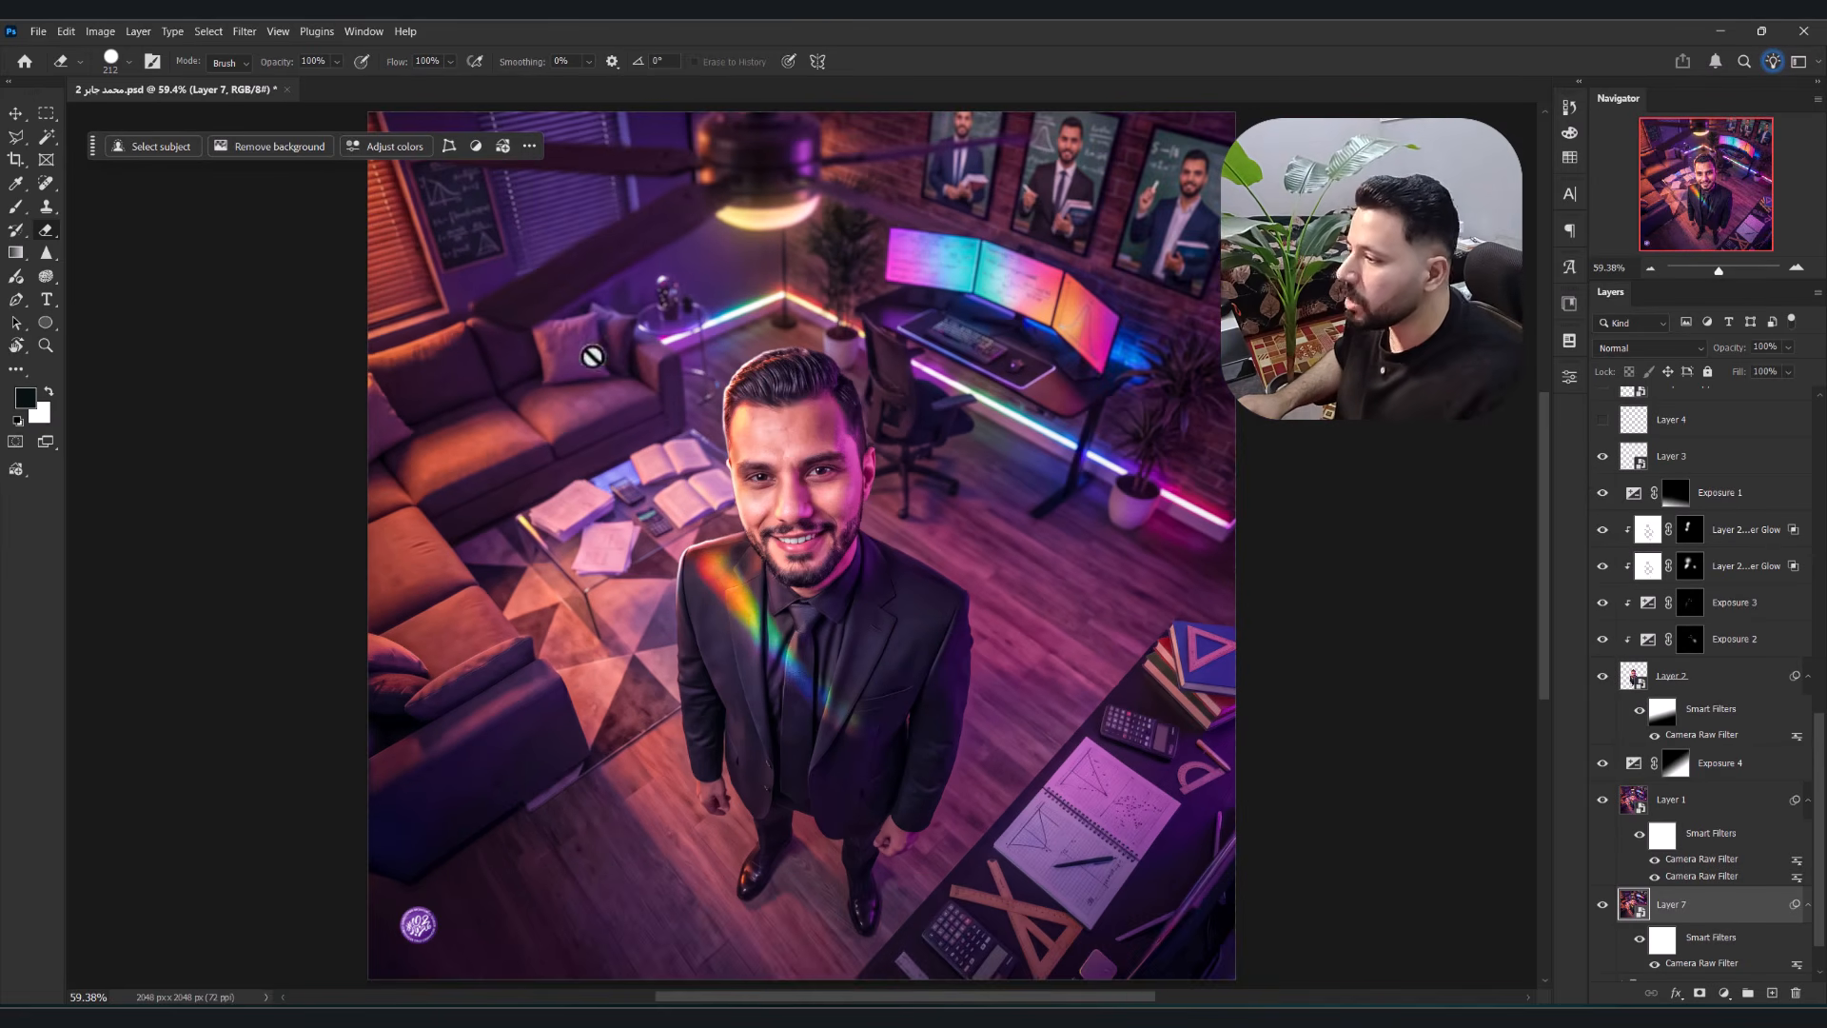
# - Show Layer 4, compare it off and on, and show the Shape 2 copy panel beside the man
pyautogui.scroll(3, 1727, 583)
pyautogui.click(1602, 529)
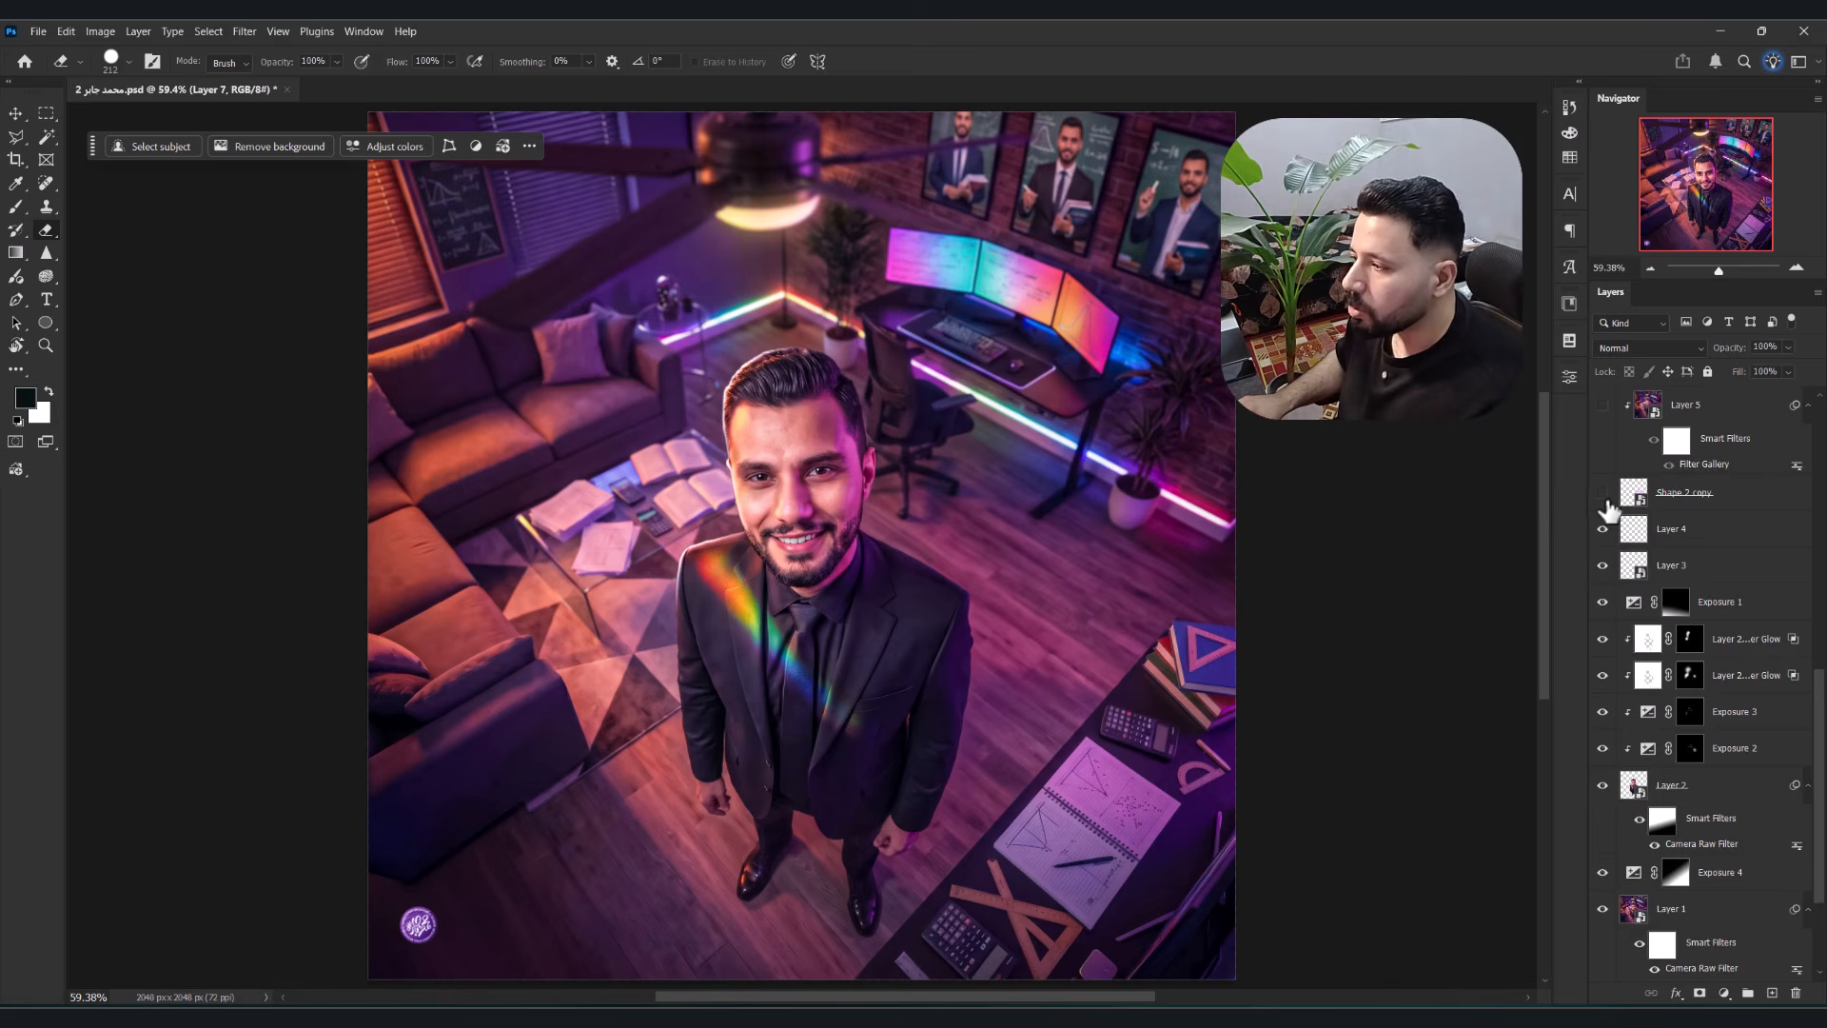
pyautogui.click(1603, 533)
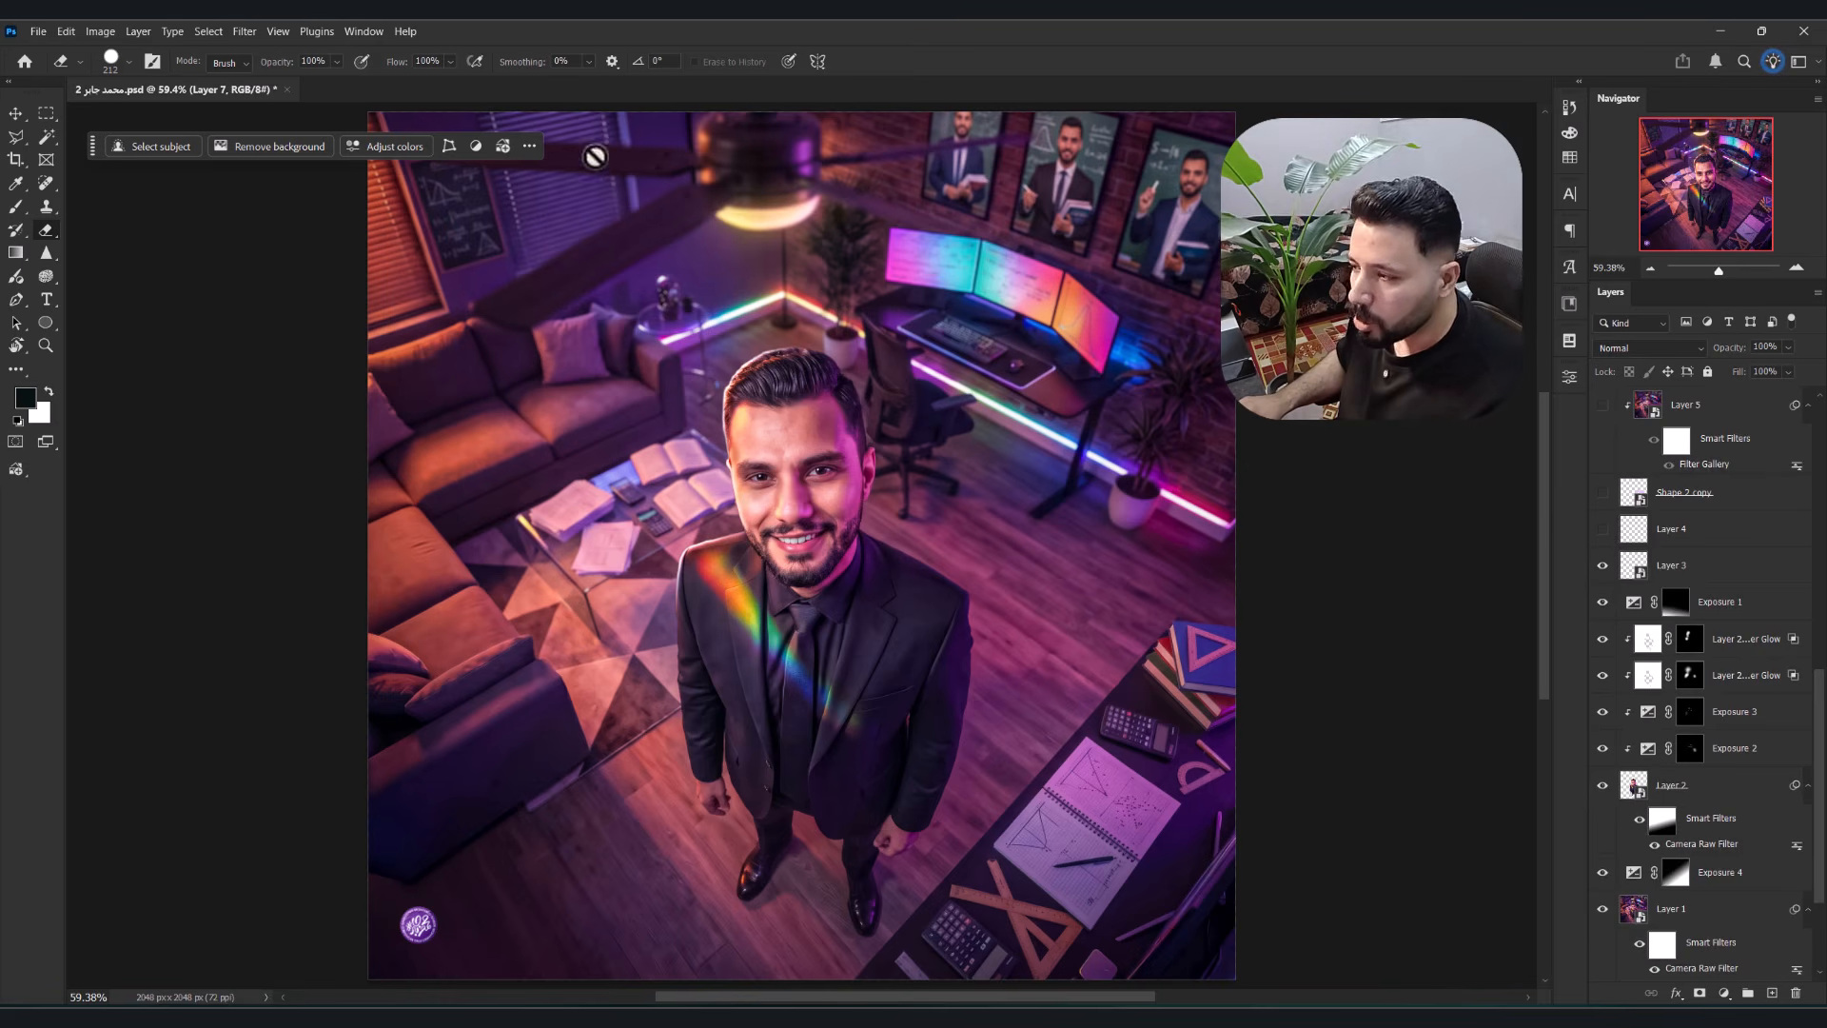
pyautogui.click(1605, 533)
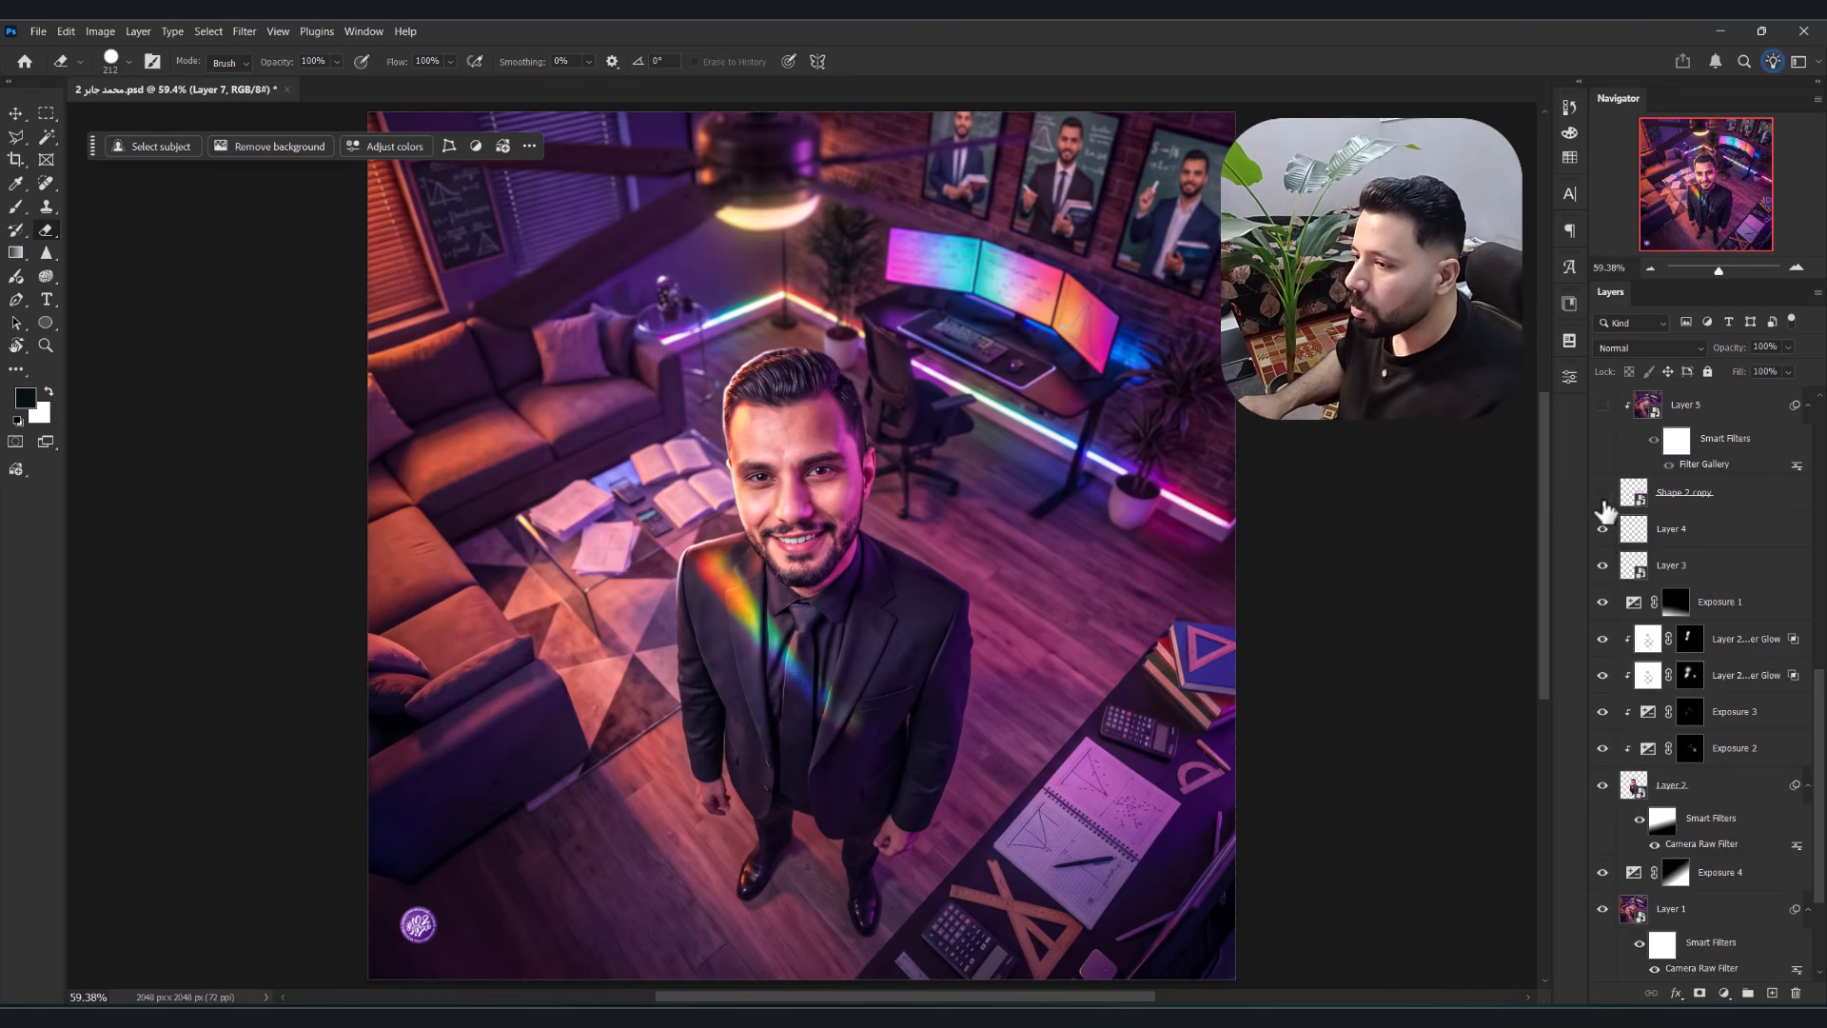
pyautogui.click(1603, 494)
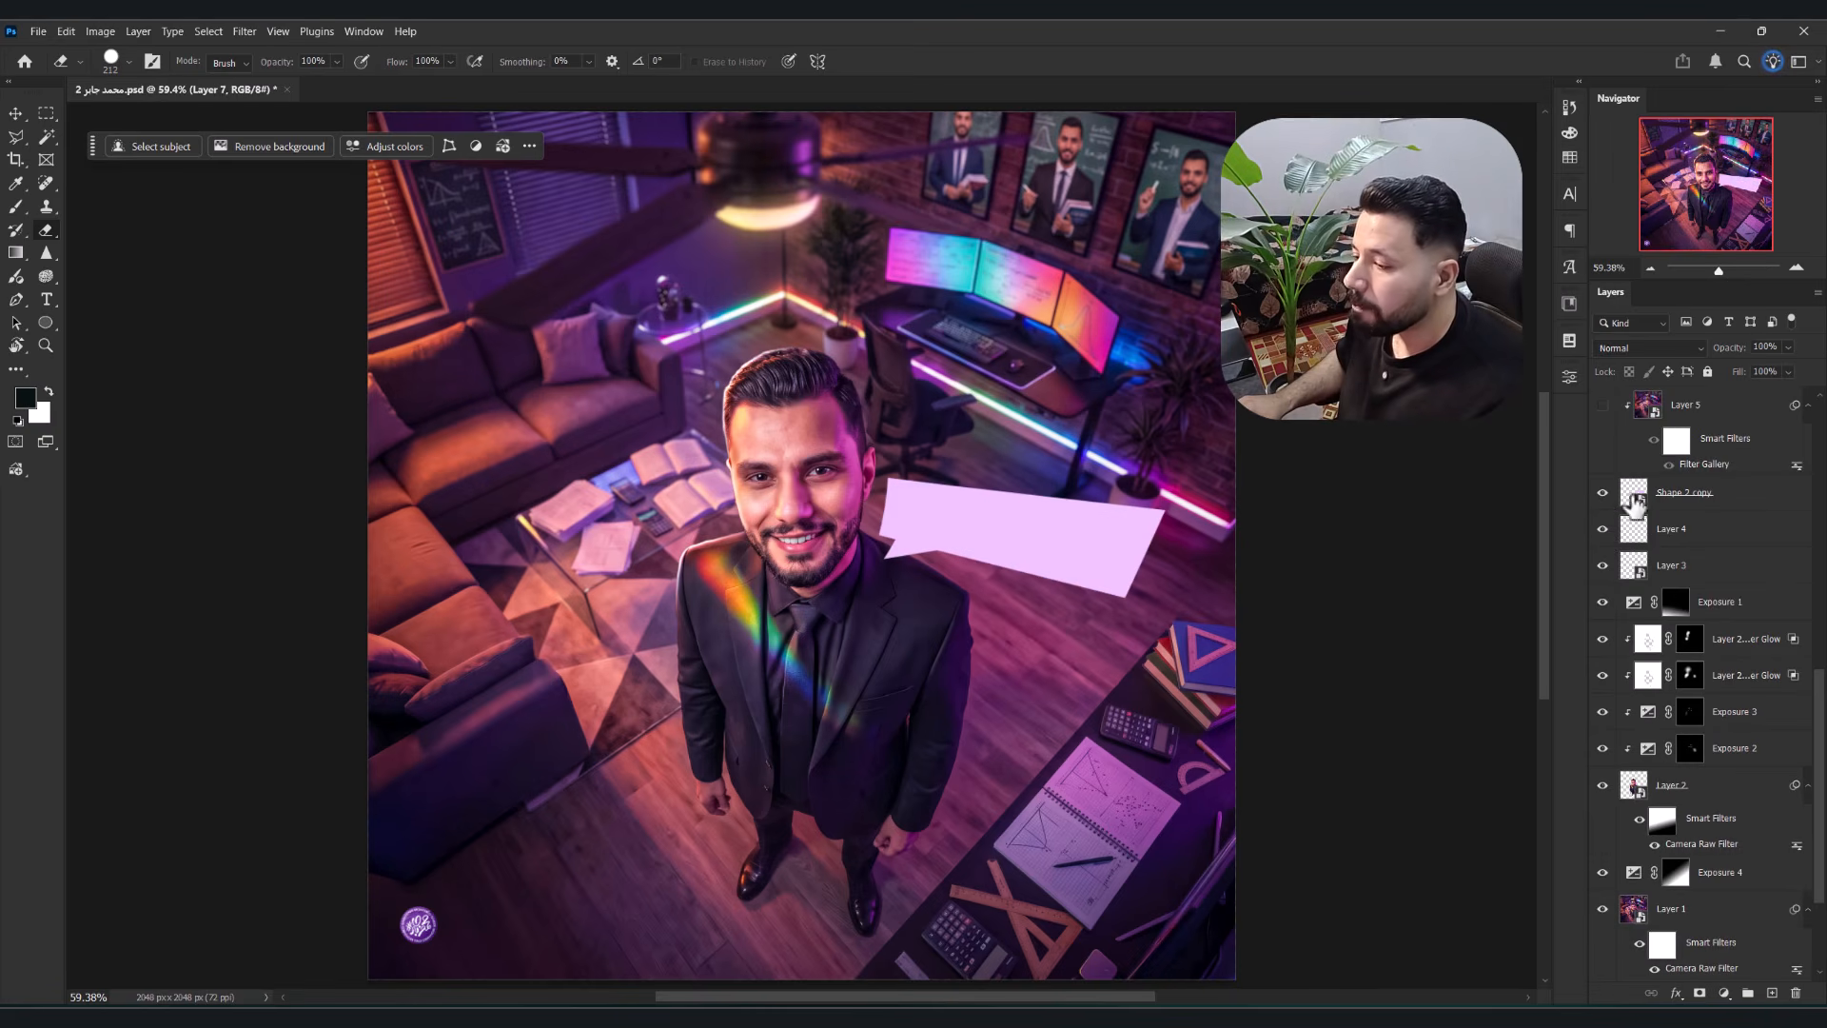
# - Select and show the clipped Layer 5 with its Filter Gallery effect, and show the shape's shadow and orange glow layers
pyautogui.scroll(2, 1703, 523)
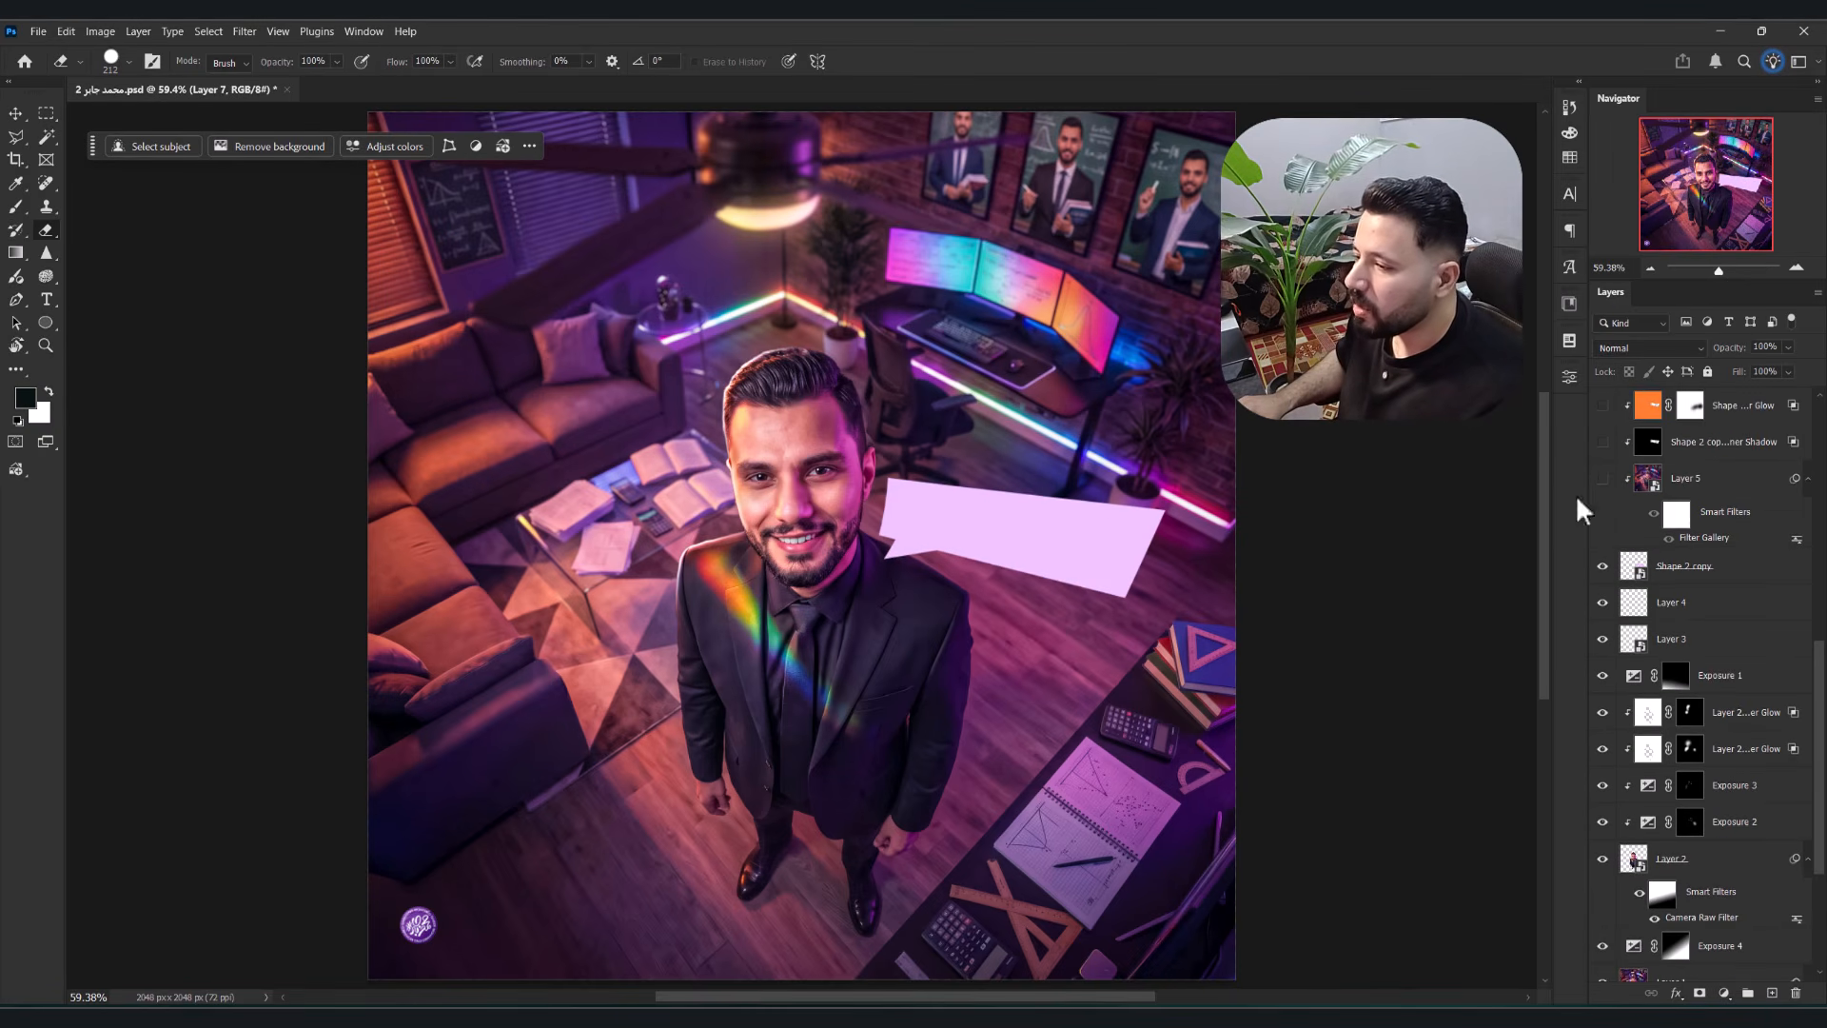
pyautogui.click(1604, 480)
pyautogui.click(1670, 476)
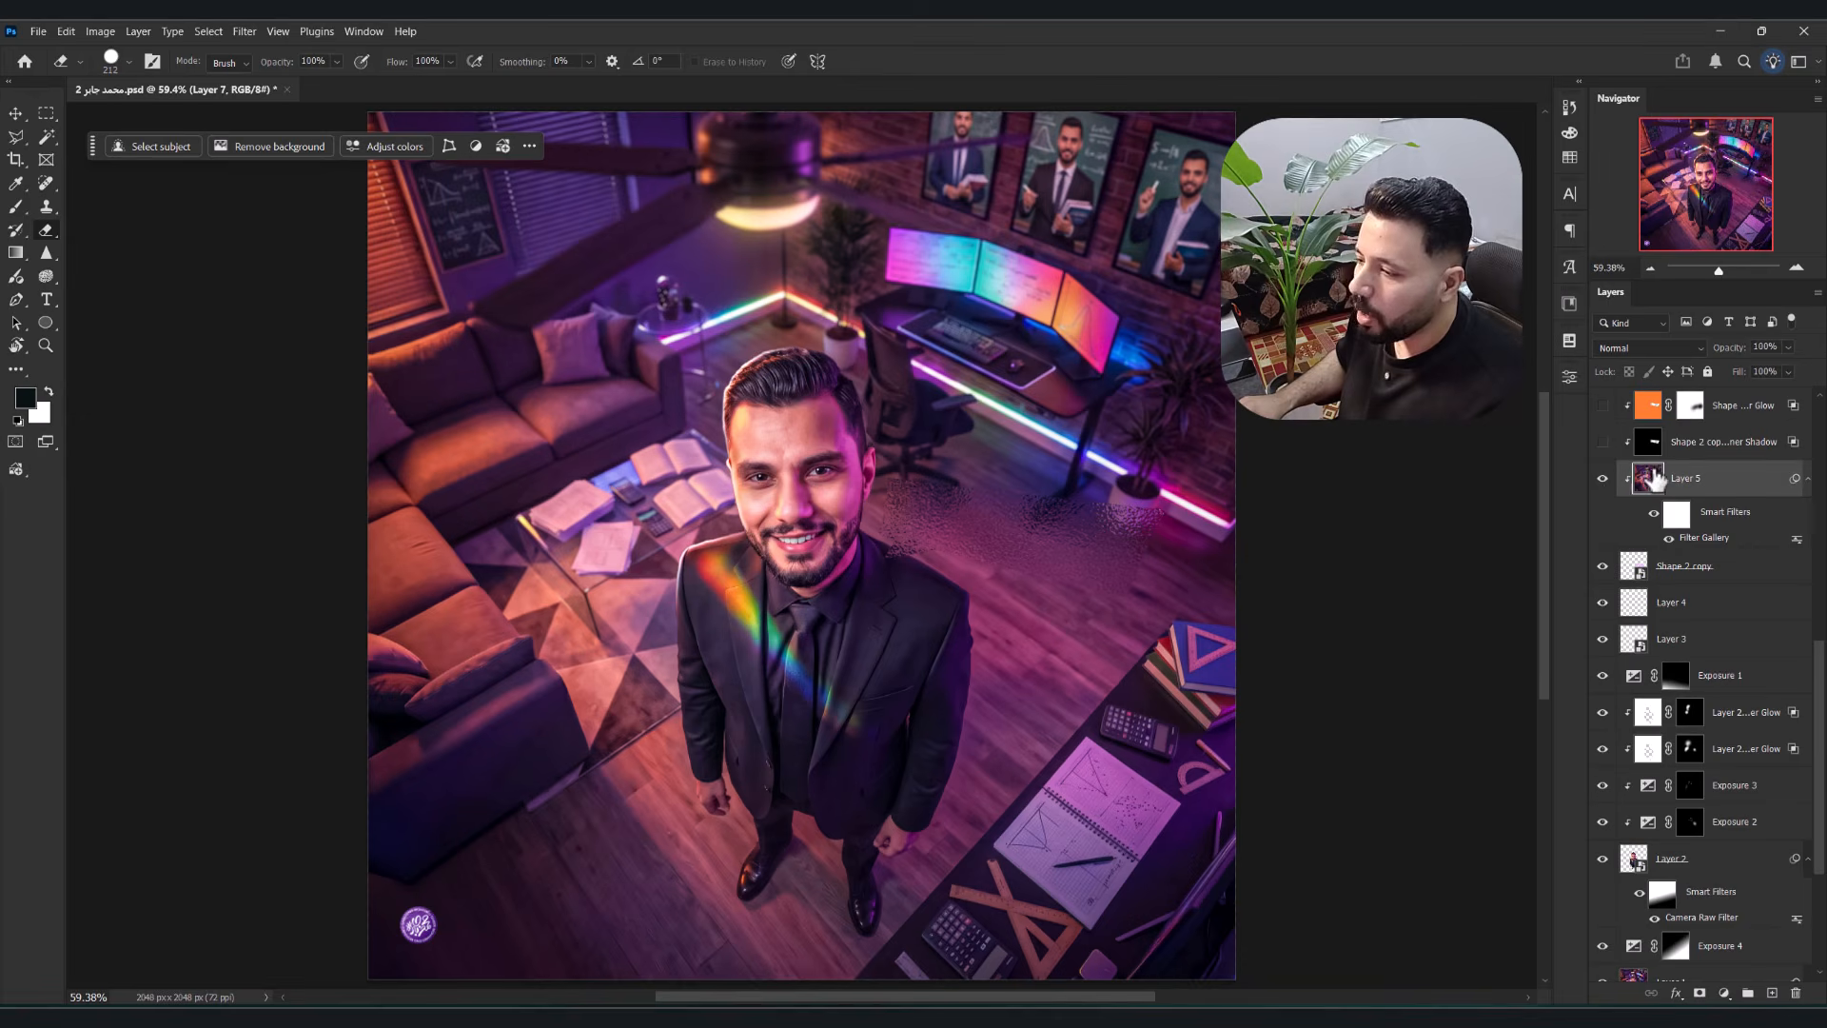
pyautogui.click(1601, 407)
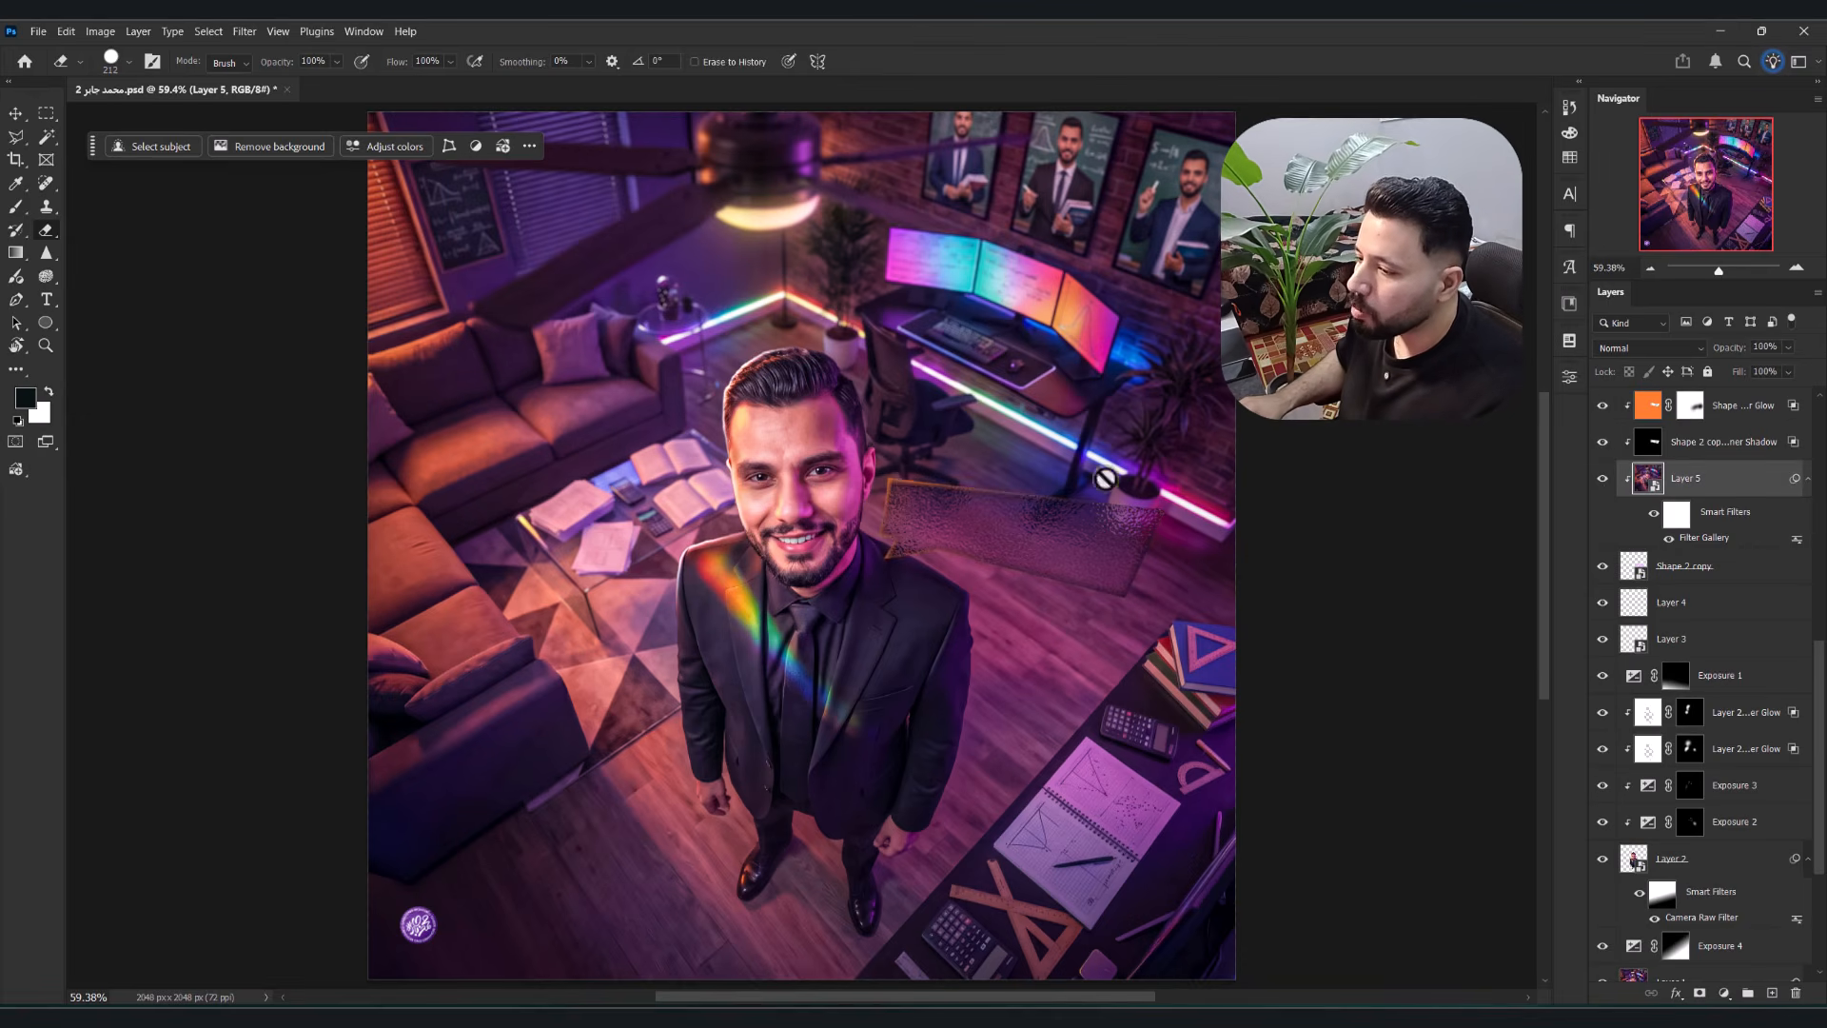
# - Show the panel's Highlights layer, Layer 6 and the large Arabic caption beside the man
pyautogui.scroll(1, 1101, 571)
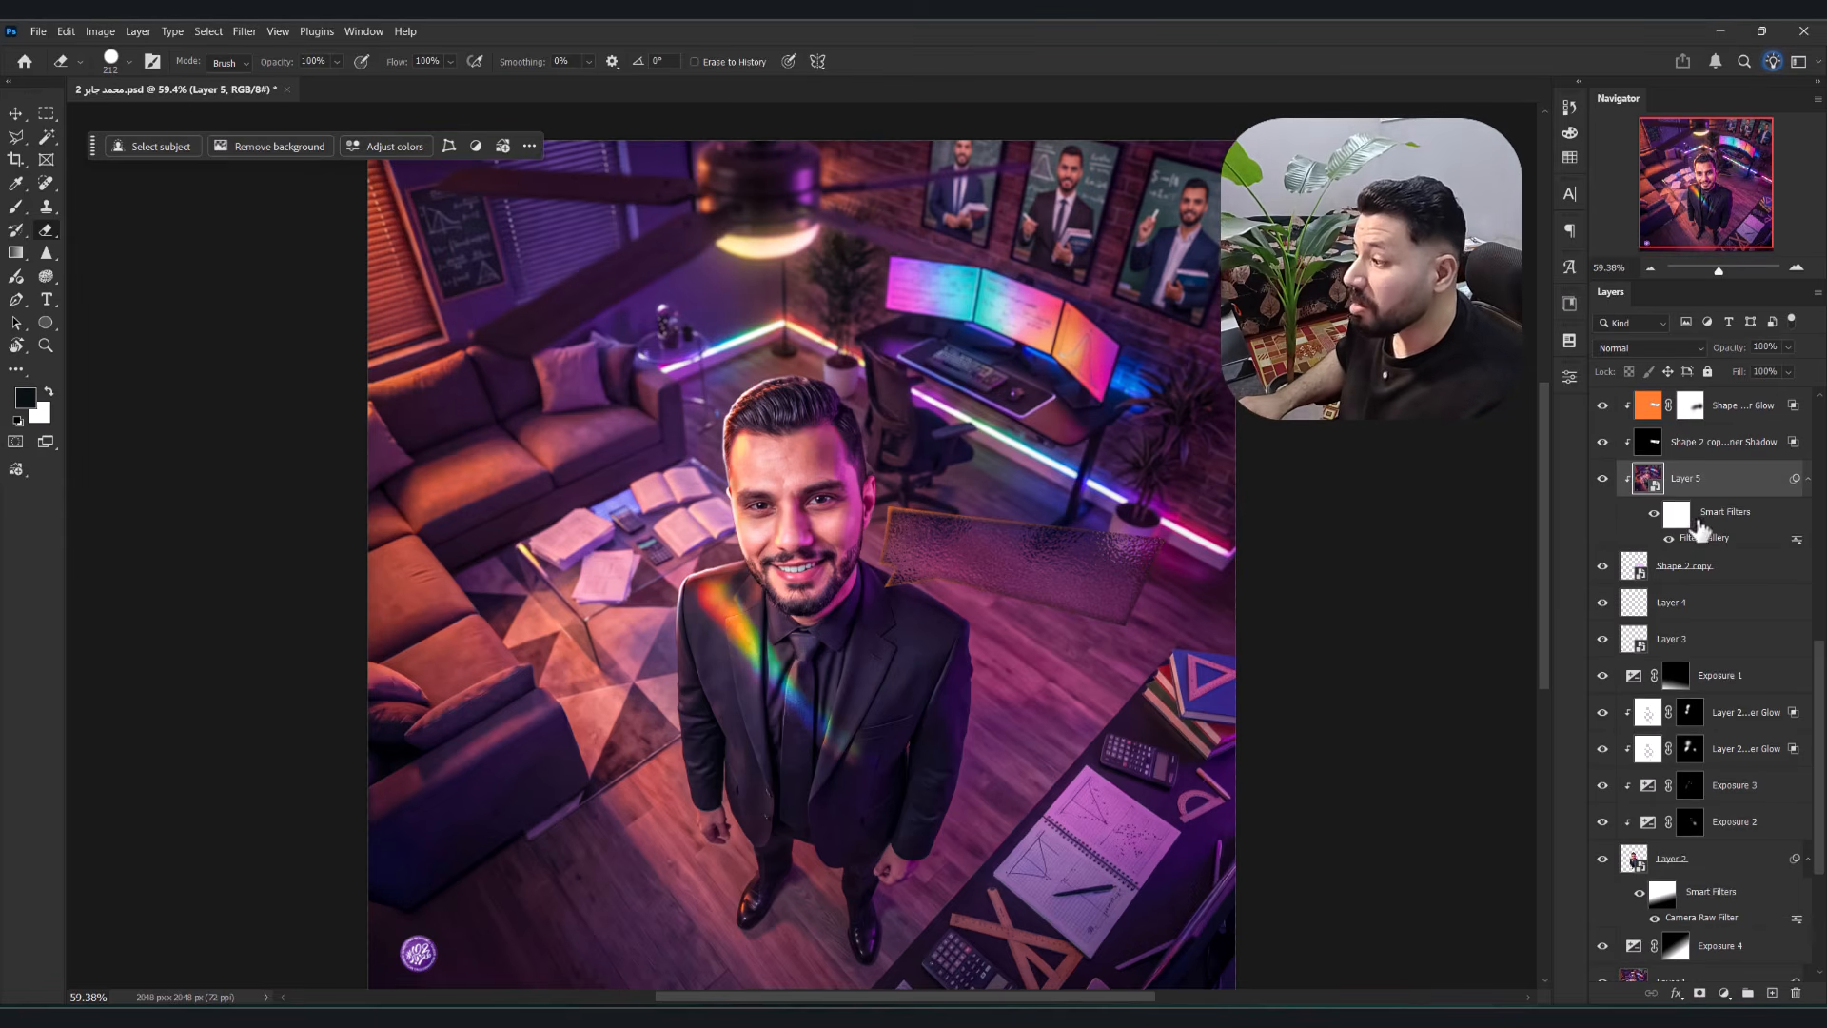
pyautogui.scroll(2, 1699, 531)
pyautogui.click(1601, 443)
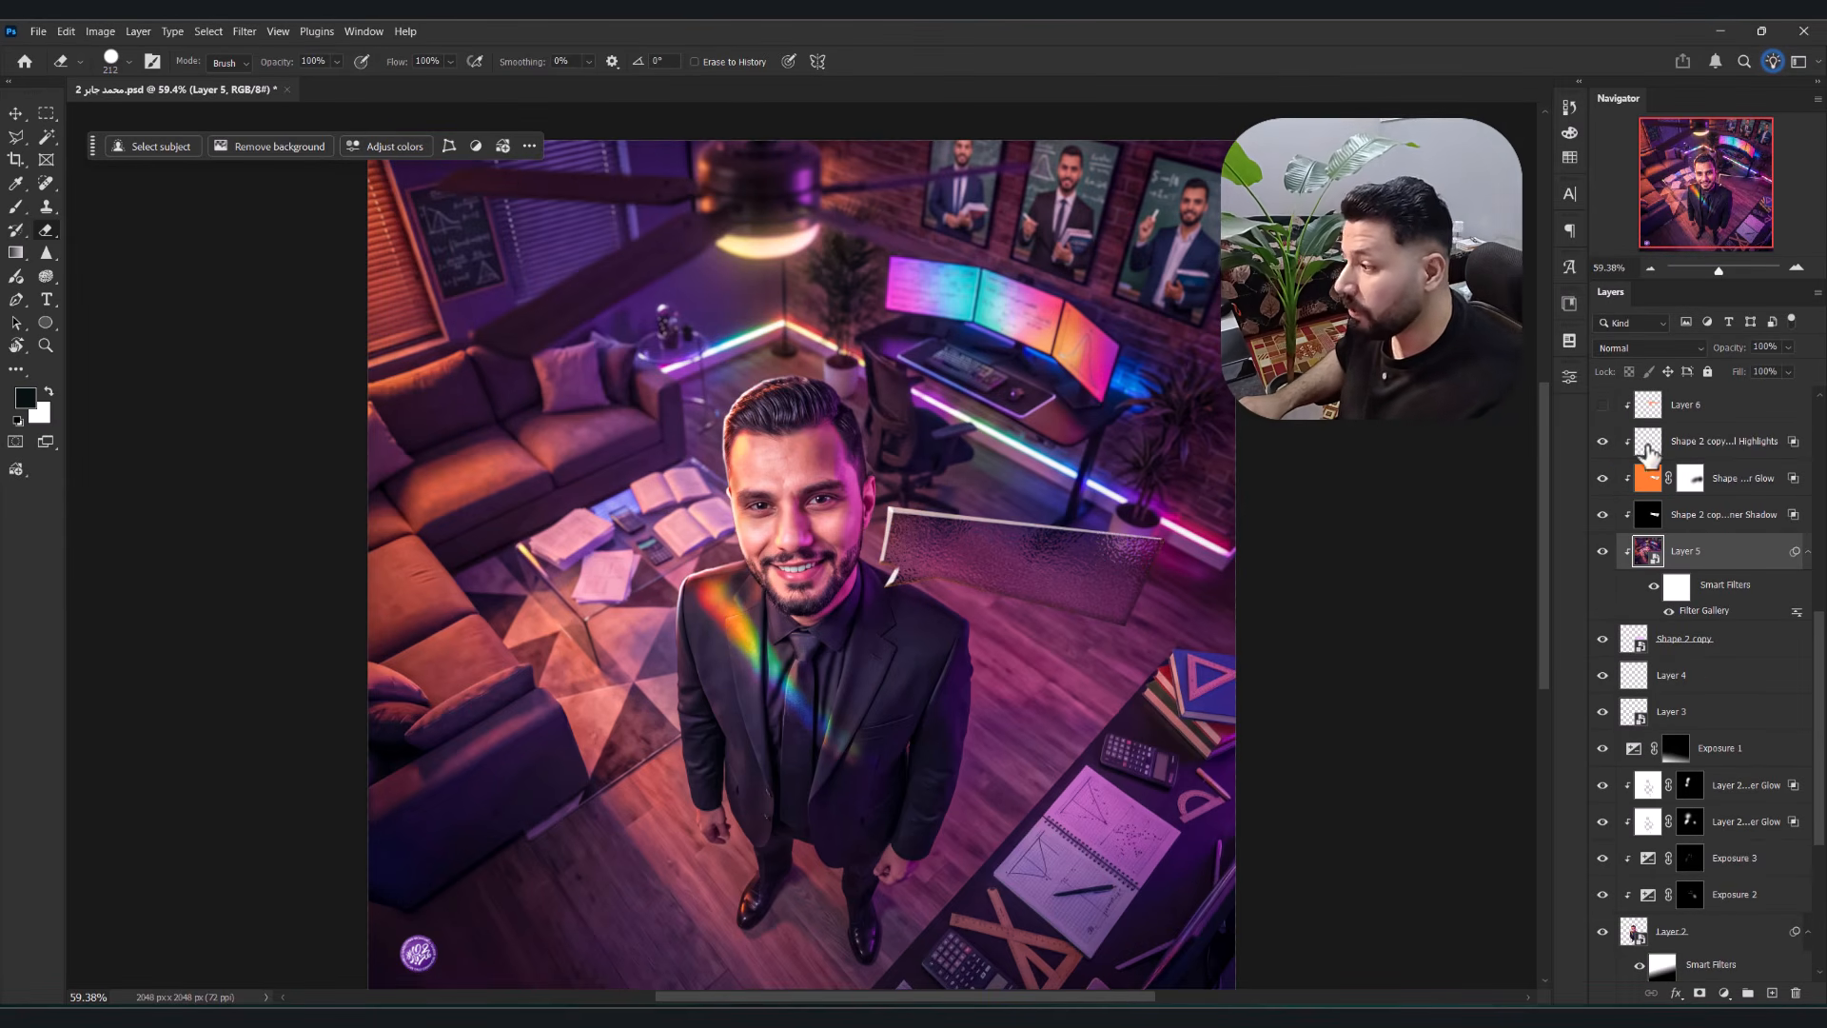
pyautogui.scroll(1, 1645, 444)
pyautogui.click(1603, 441)
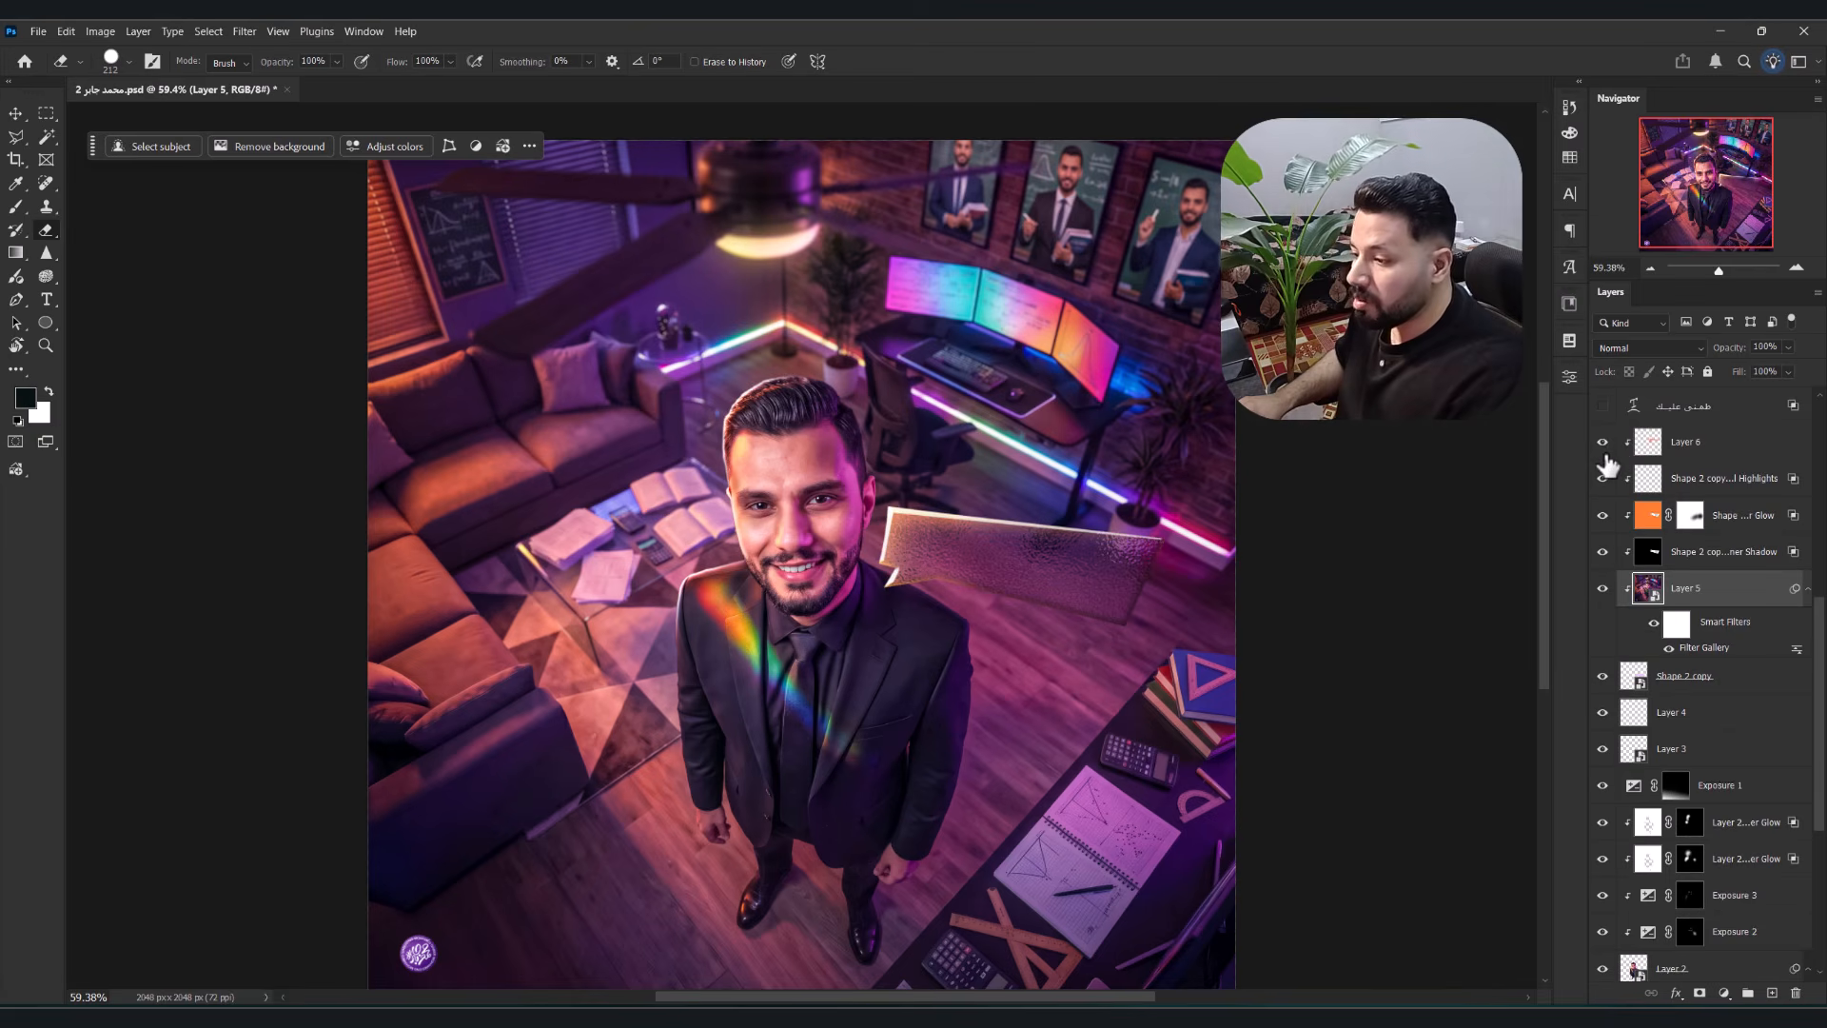
pyautogui.scroll(2, 1629, 551)
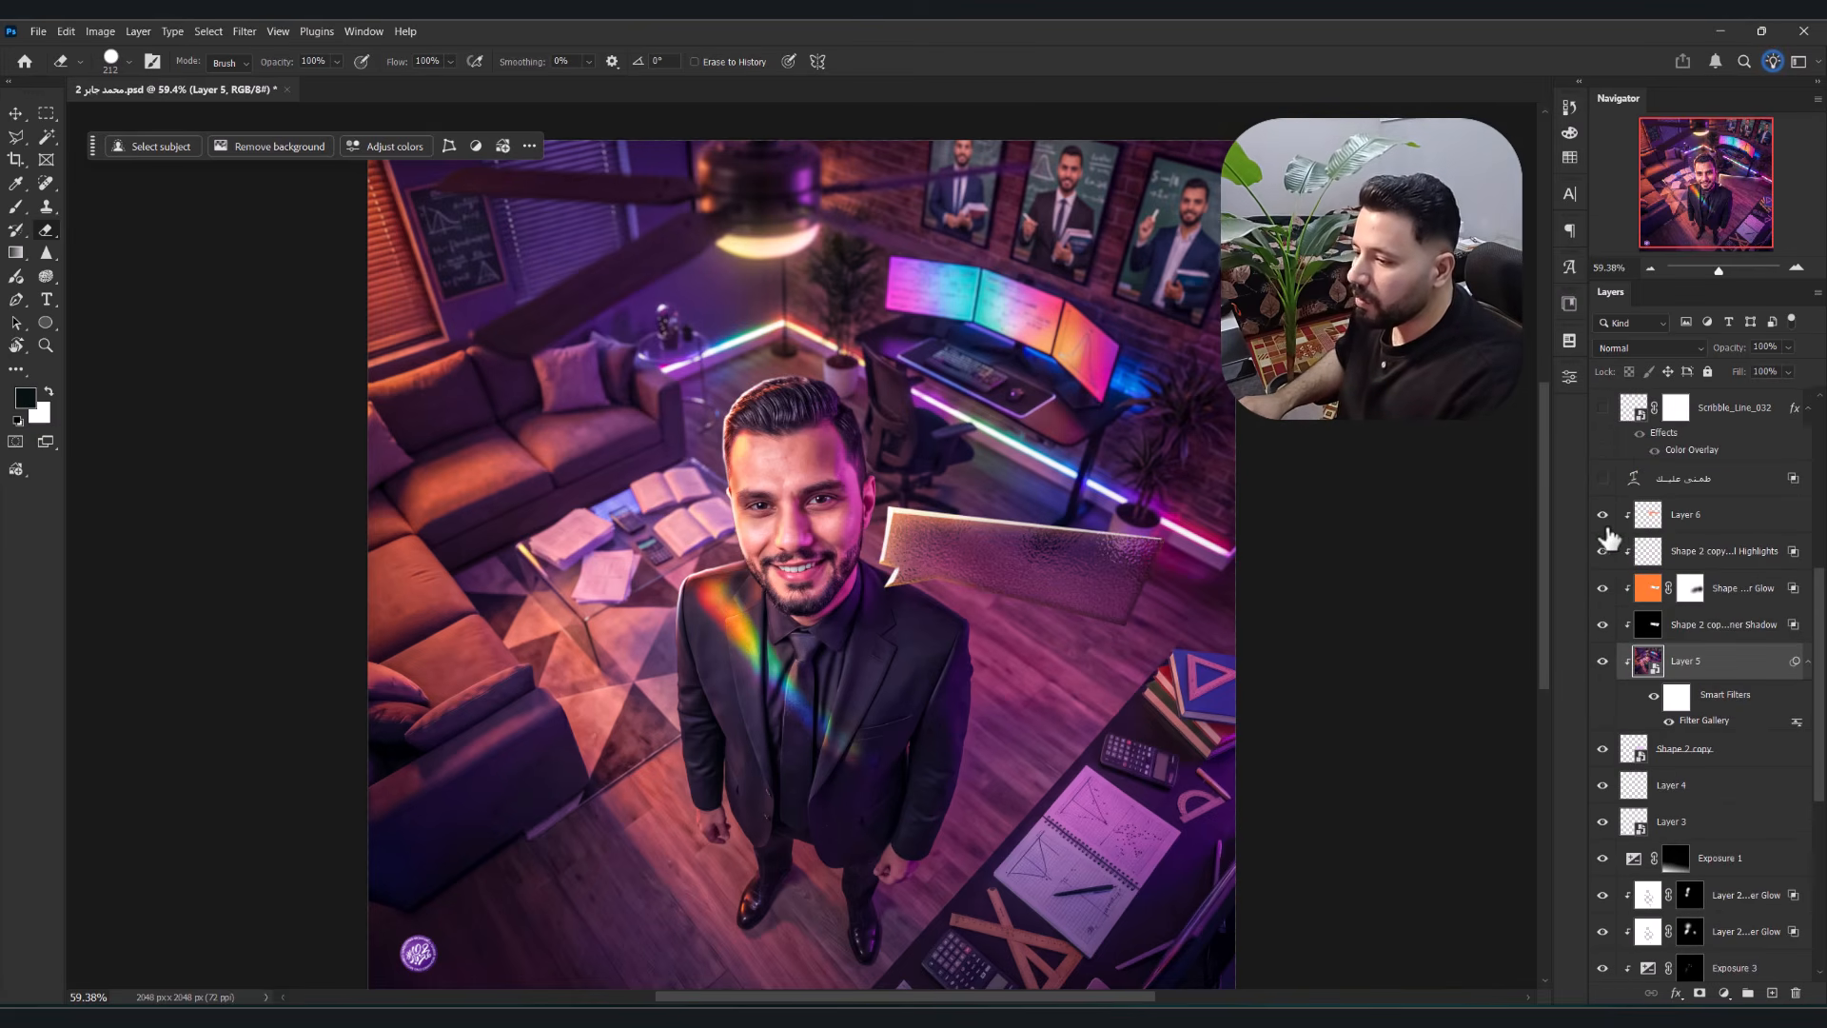
pyautogui.click(1604, 479)
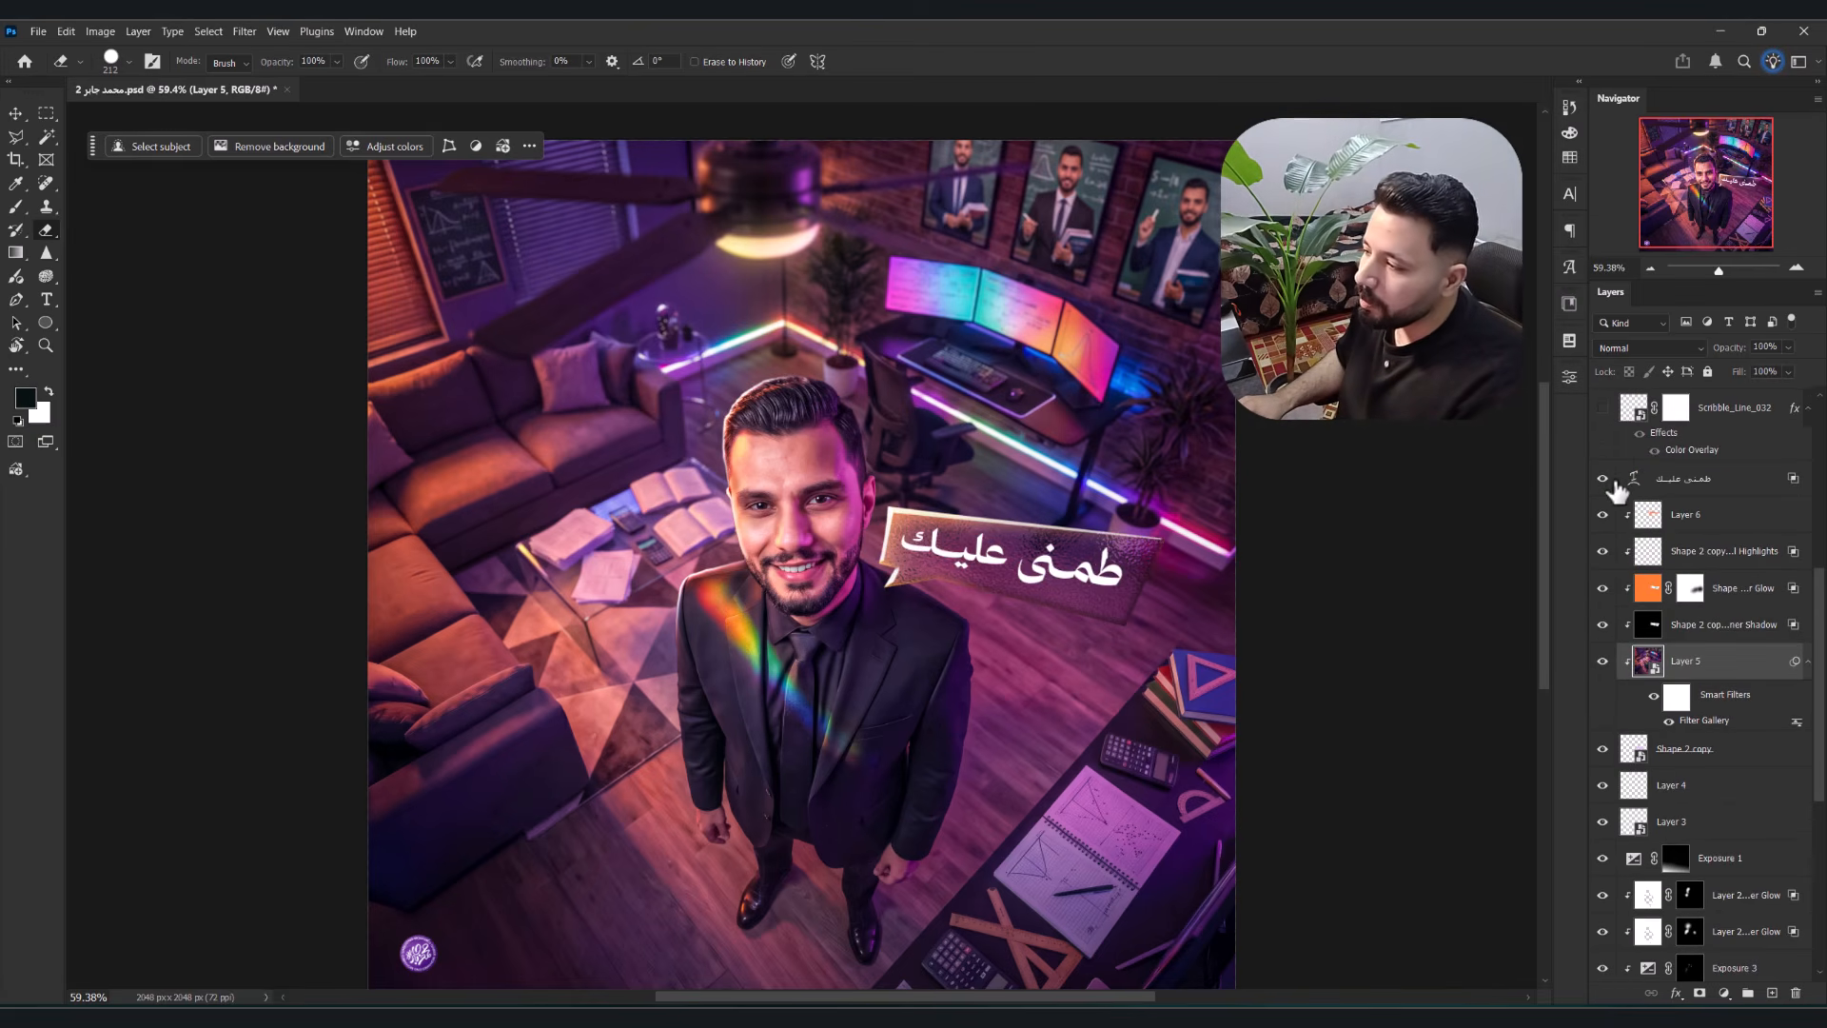
# - Compare the panel with its caption, clipped light layers and textured Layer 5 switched off and on
pyautogui.moveTo(1605, 480); pyautogui.dragTo(1604, 580)
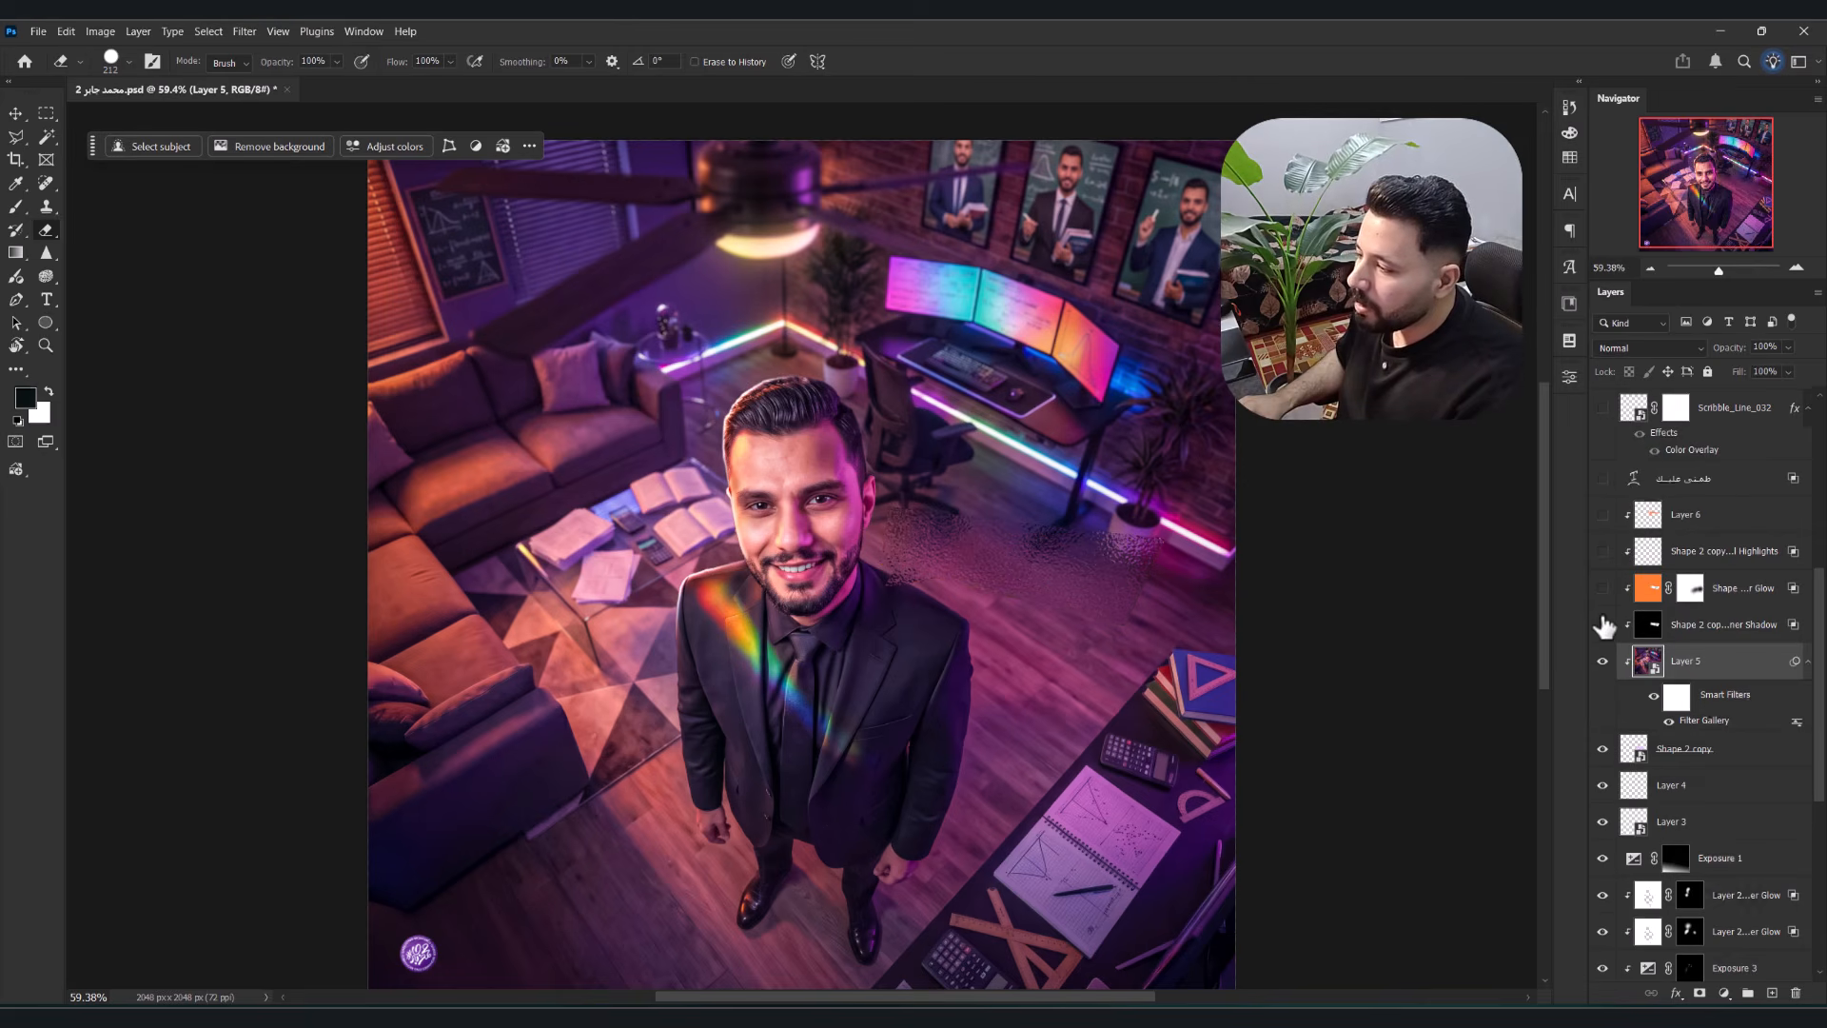
pyautogui.click(1605, 660)
pyautogui.click(1603, 479)
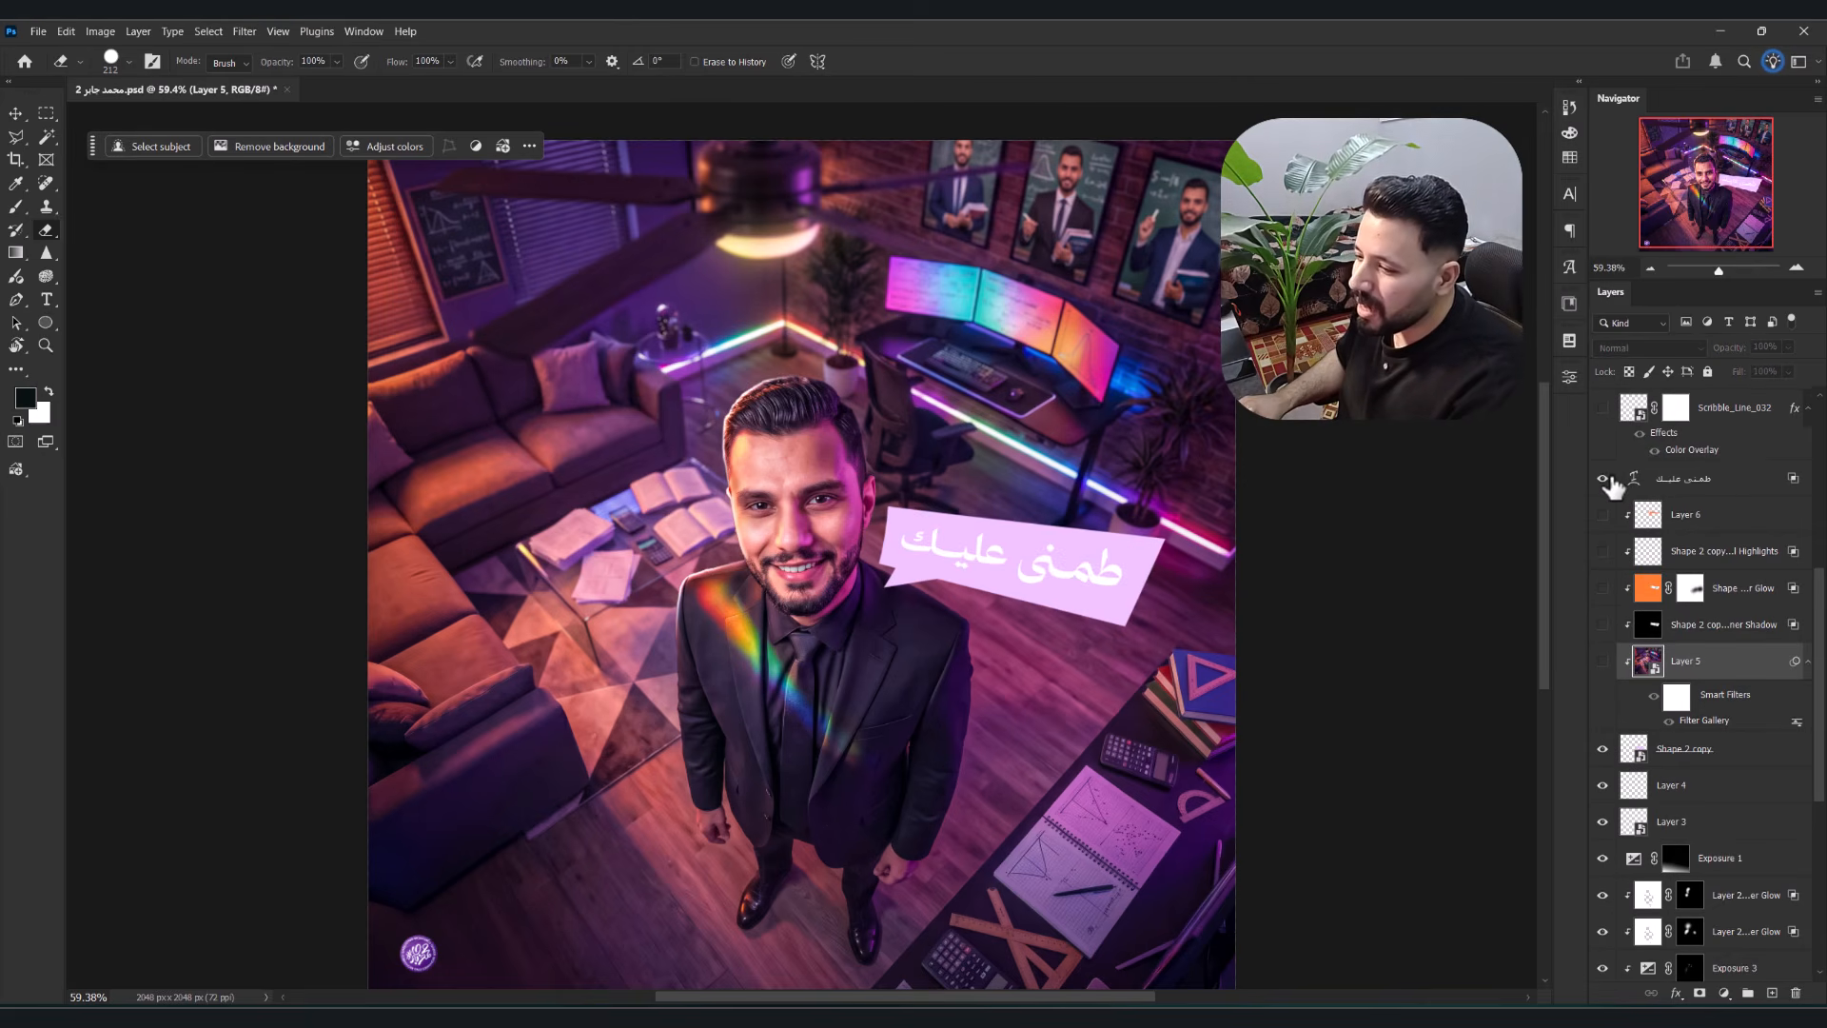
pyautogui.moveTo(1605, 478); pyautogui.dragTo(1606, 677)
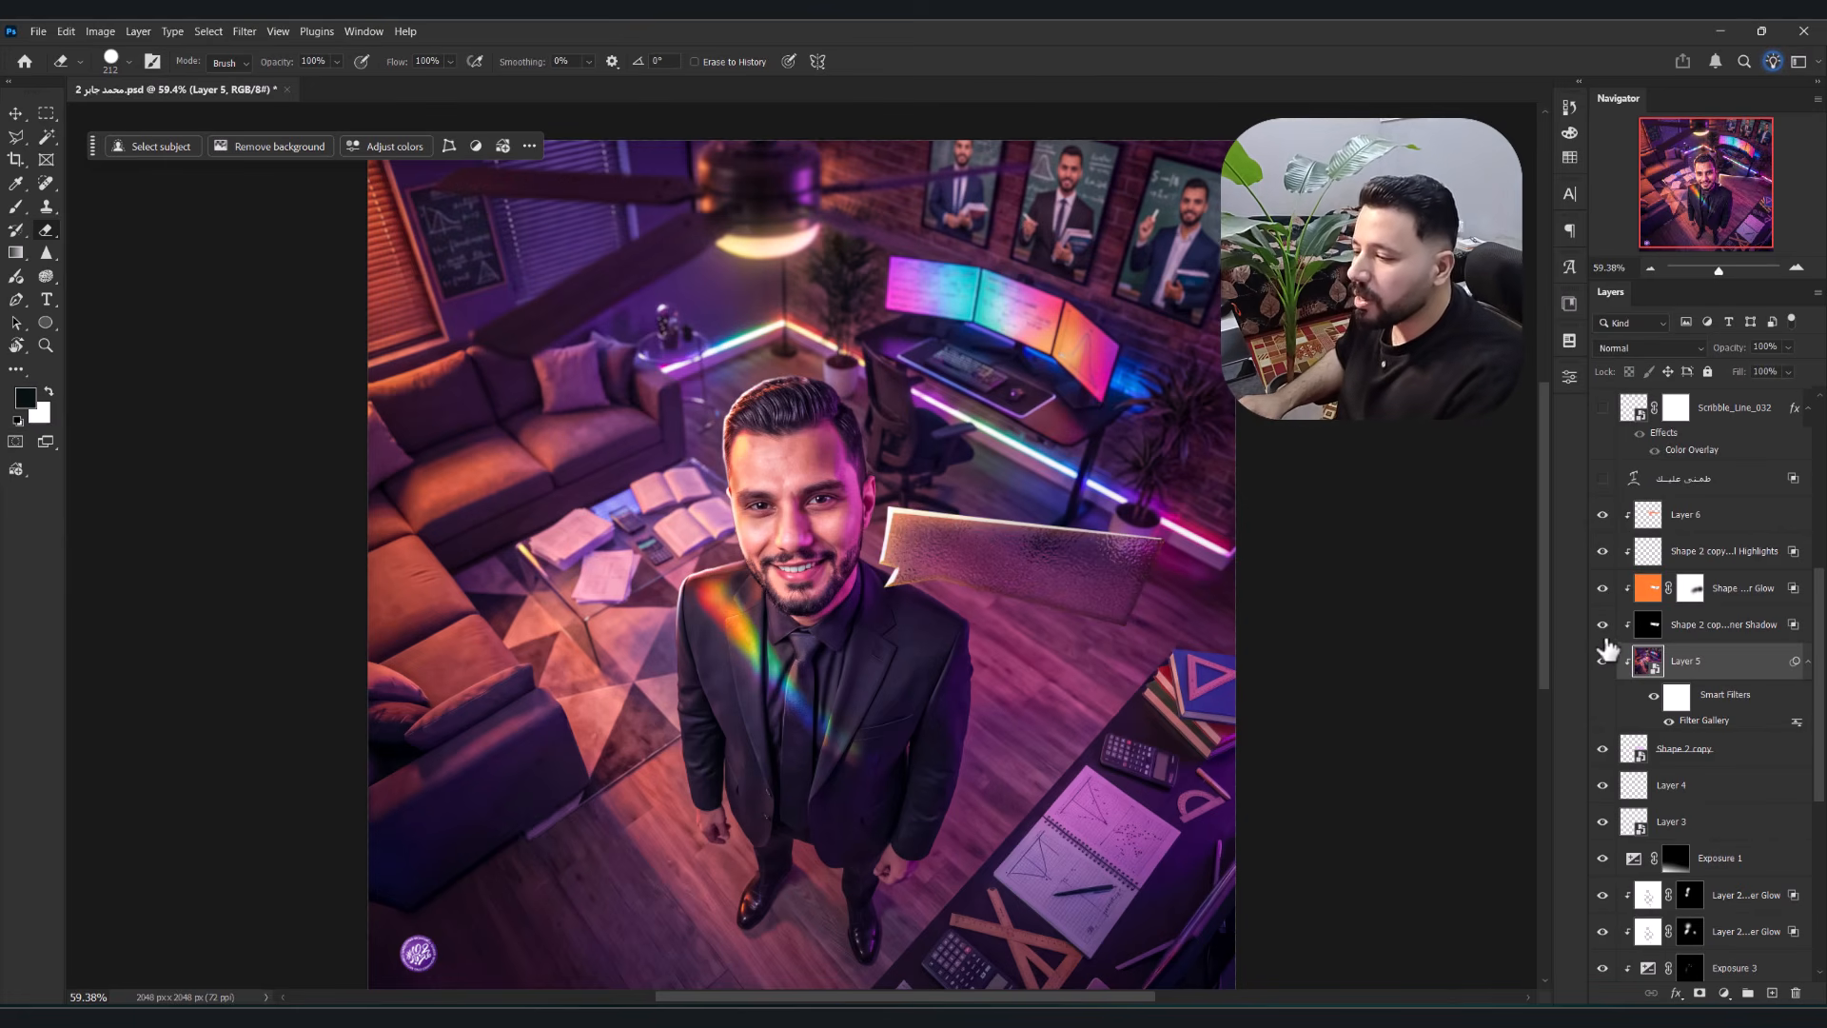
pyautogui.moveTo(1605, 578); pyautogui.dragTo(1603, 515)
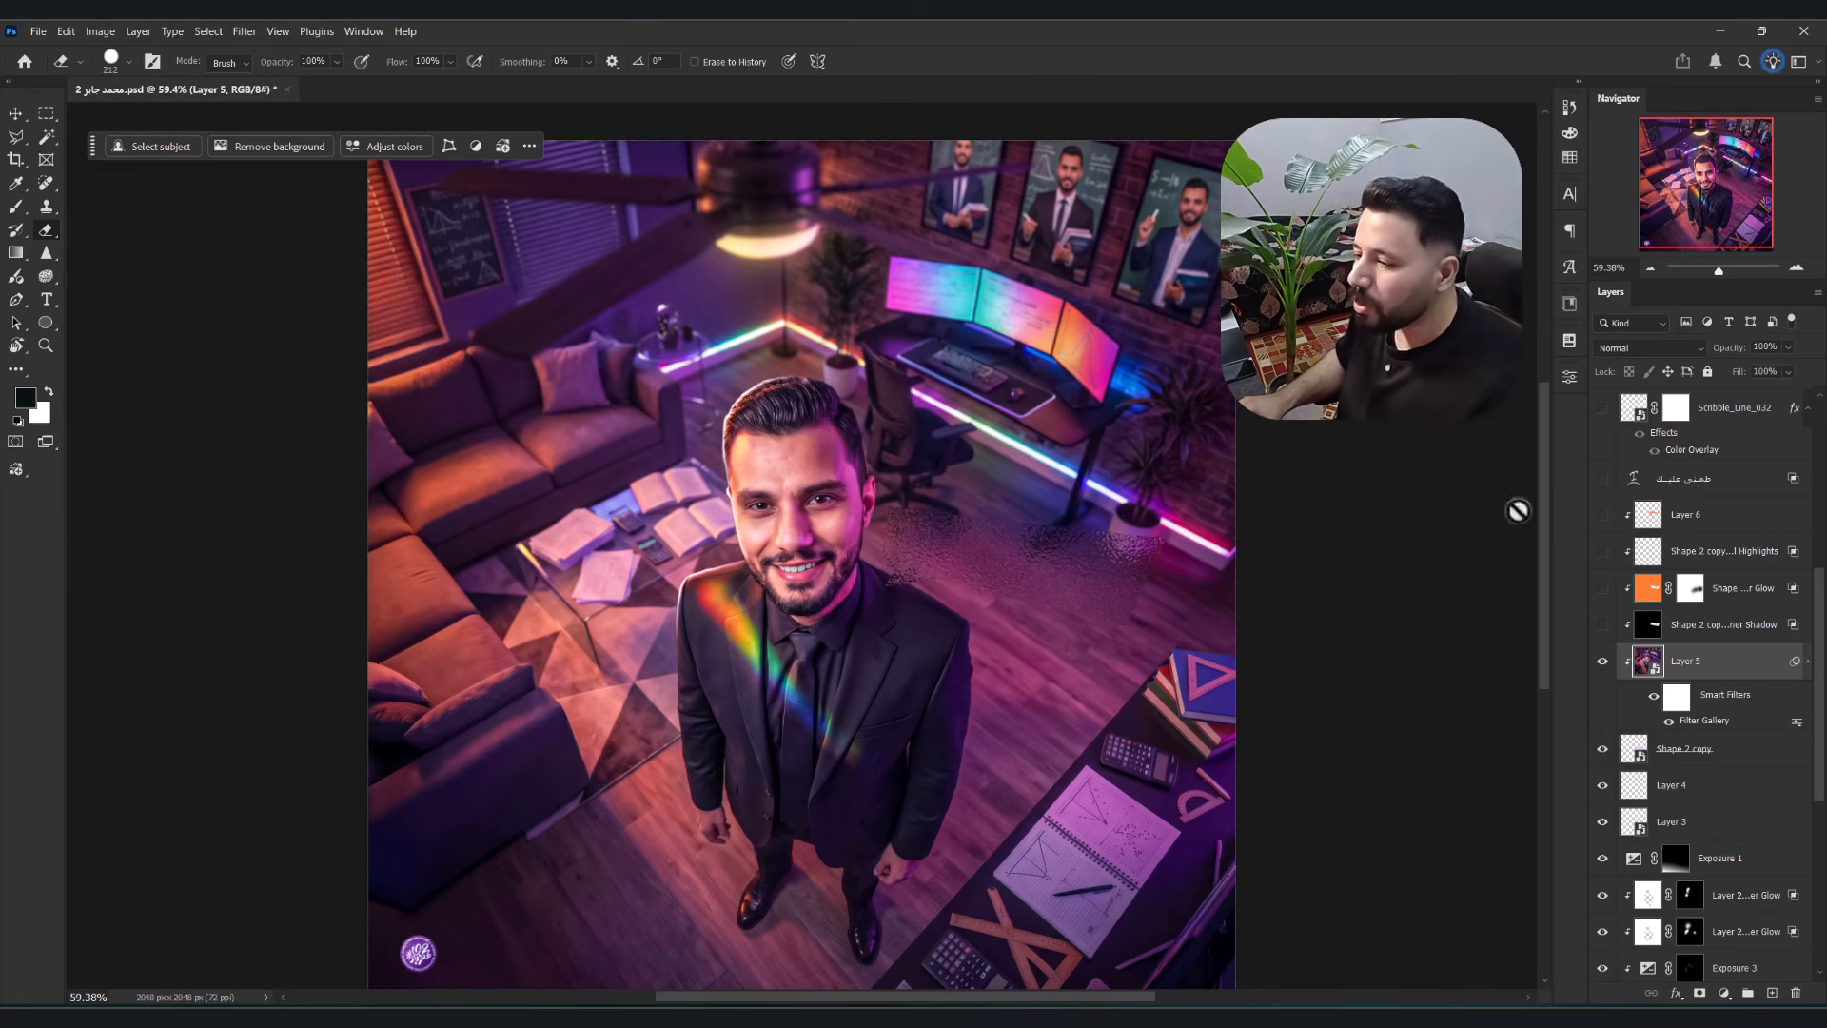
pyautogui.press('z')
pyautogui.scroll(-1, 1124, 488)
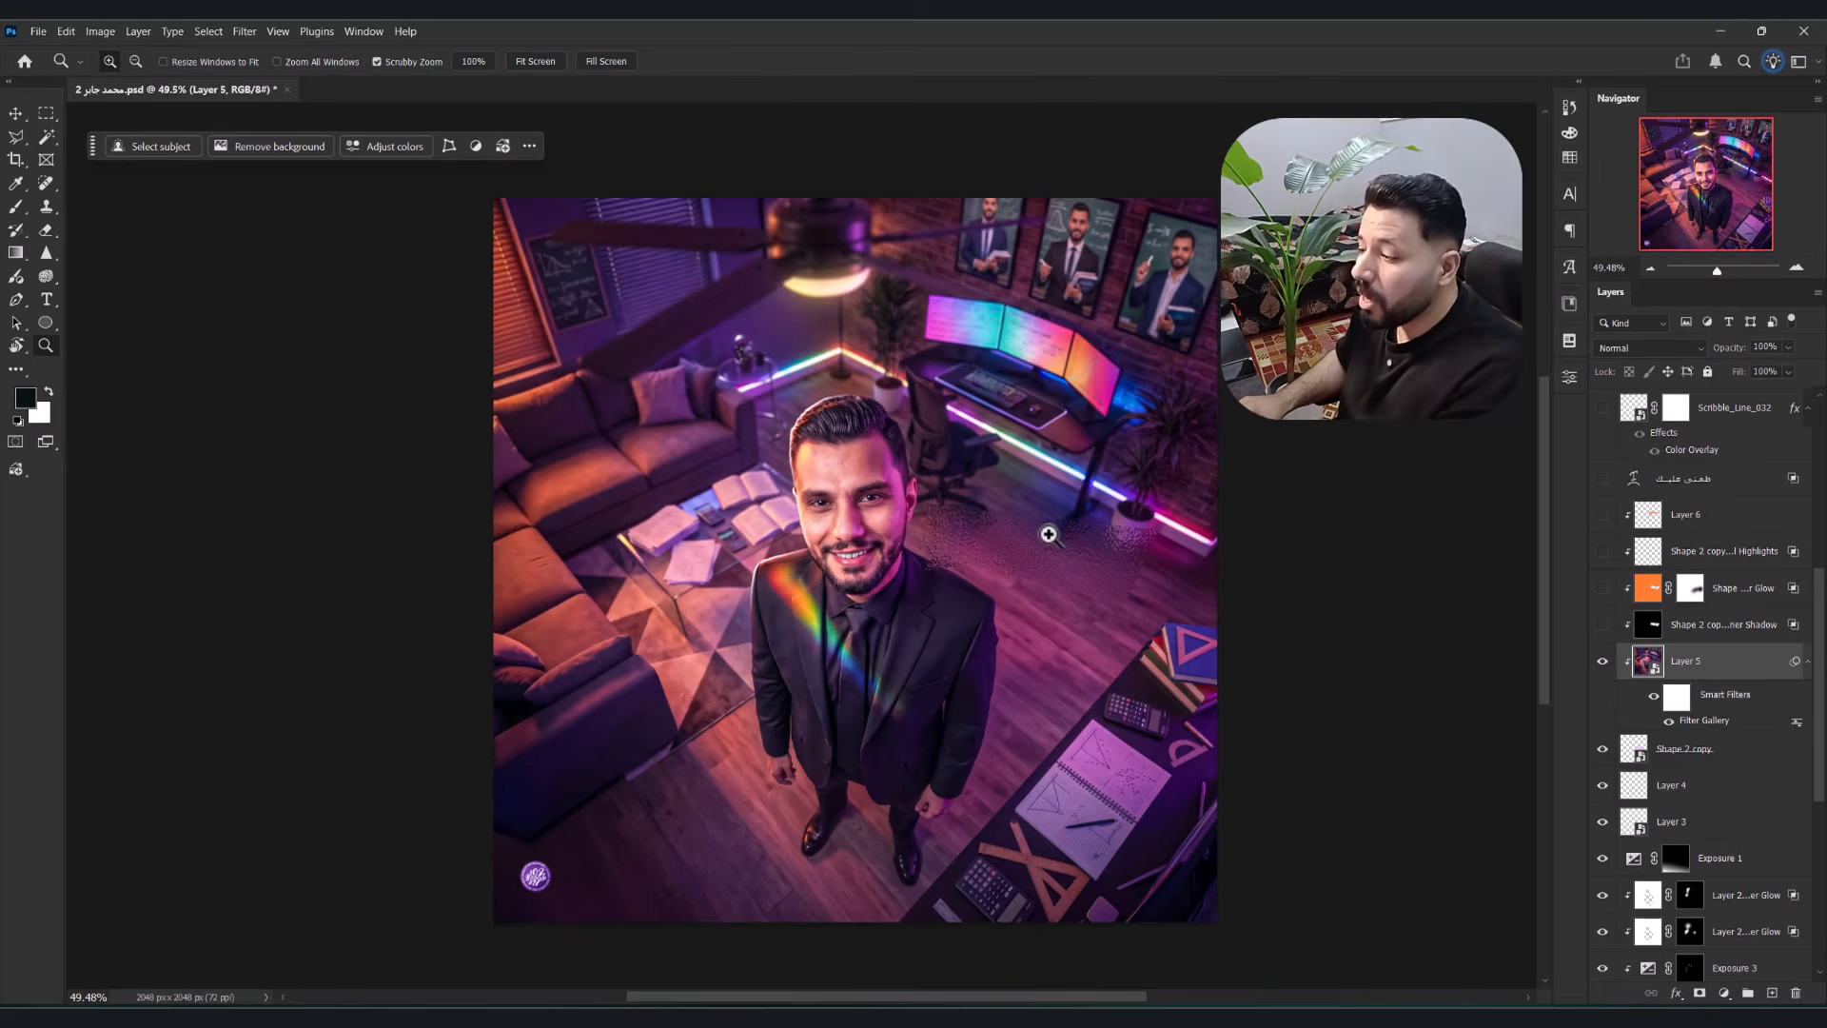
# - Show the panel's shadow, orange glow, highlights and Layer 6 again, and show and select the Arabic caption
pyautogui.moveTo(1606, 629); pyautogui.dragTo(1606, 515)
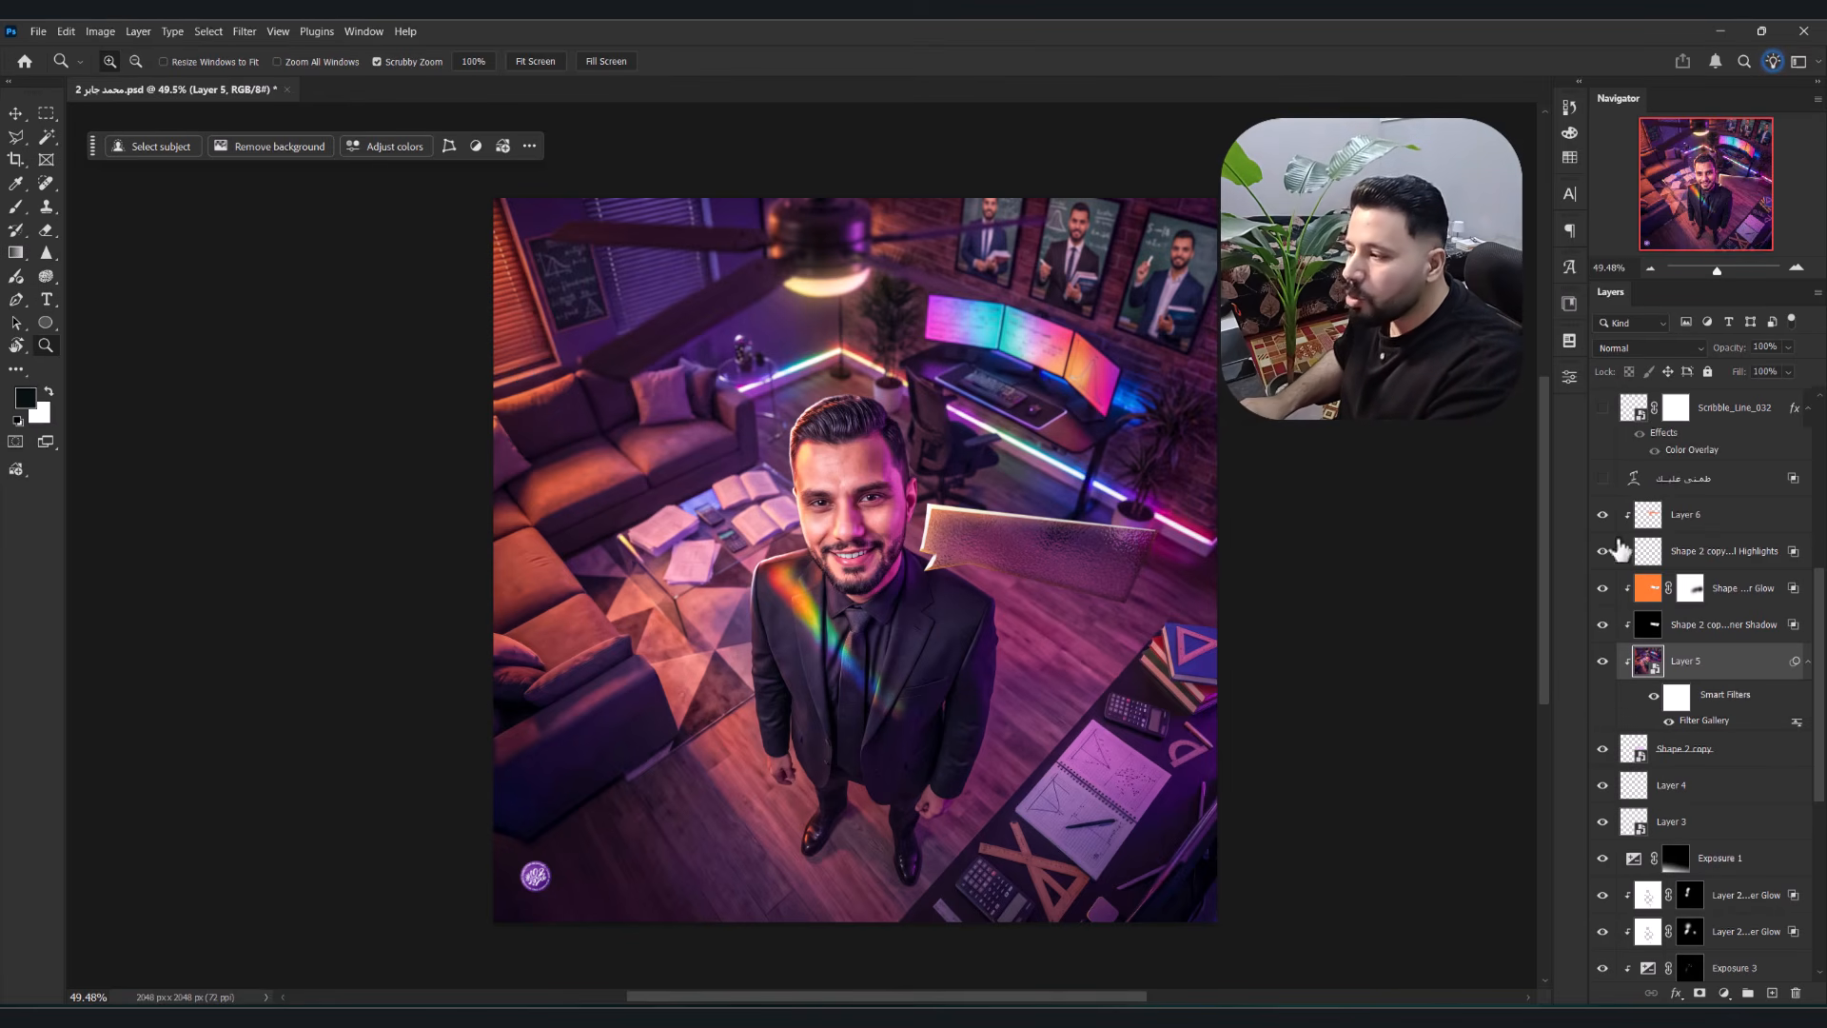
pyautogui.click(1605, 479)
pyautogui.click(1618, 483)
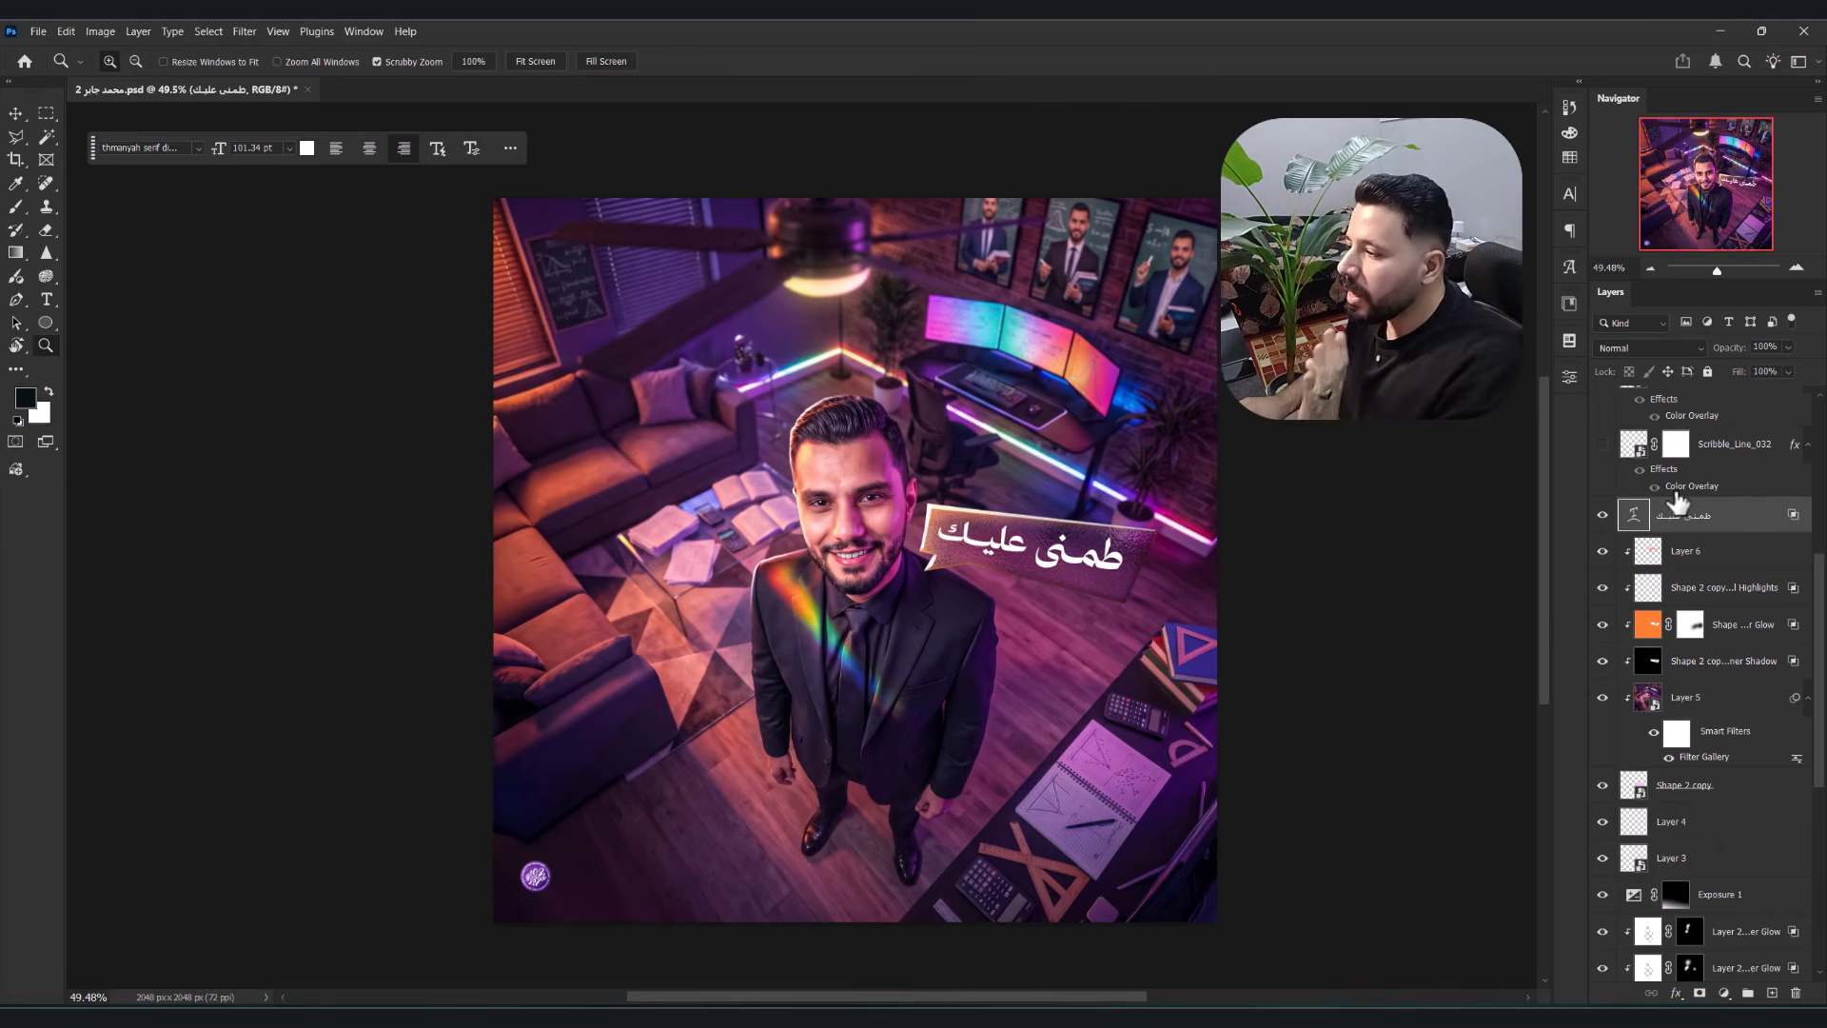
# - Show the doodle layers Scribble_Line_032, Scribble_Line_014, Spiral_013, Character_020 and Line_004 around the man
pyautogui.scroll(3, 1698, 500)
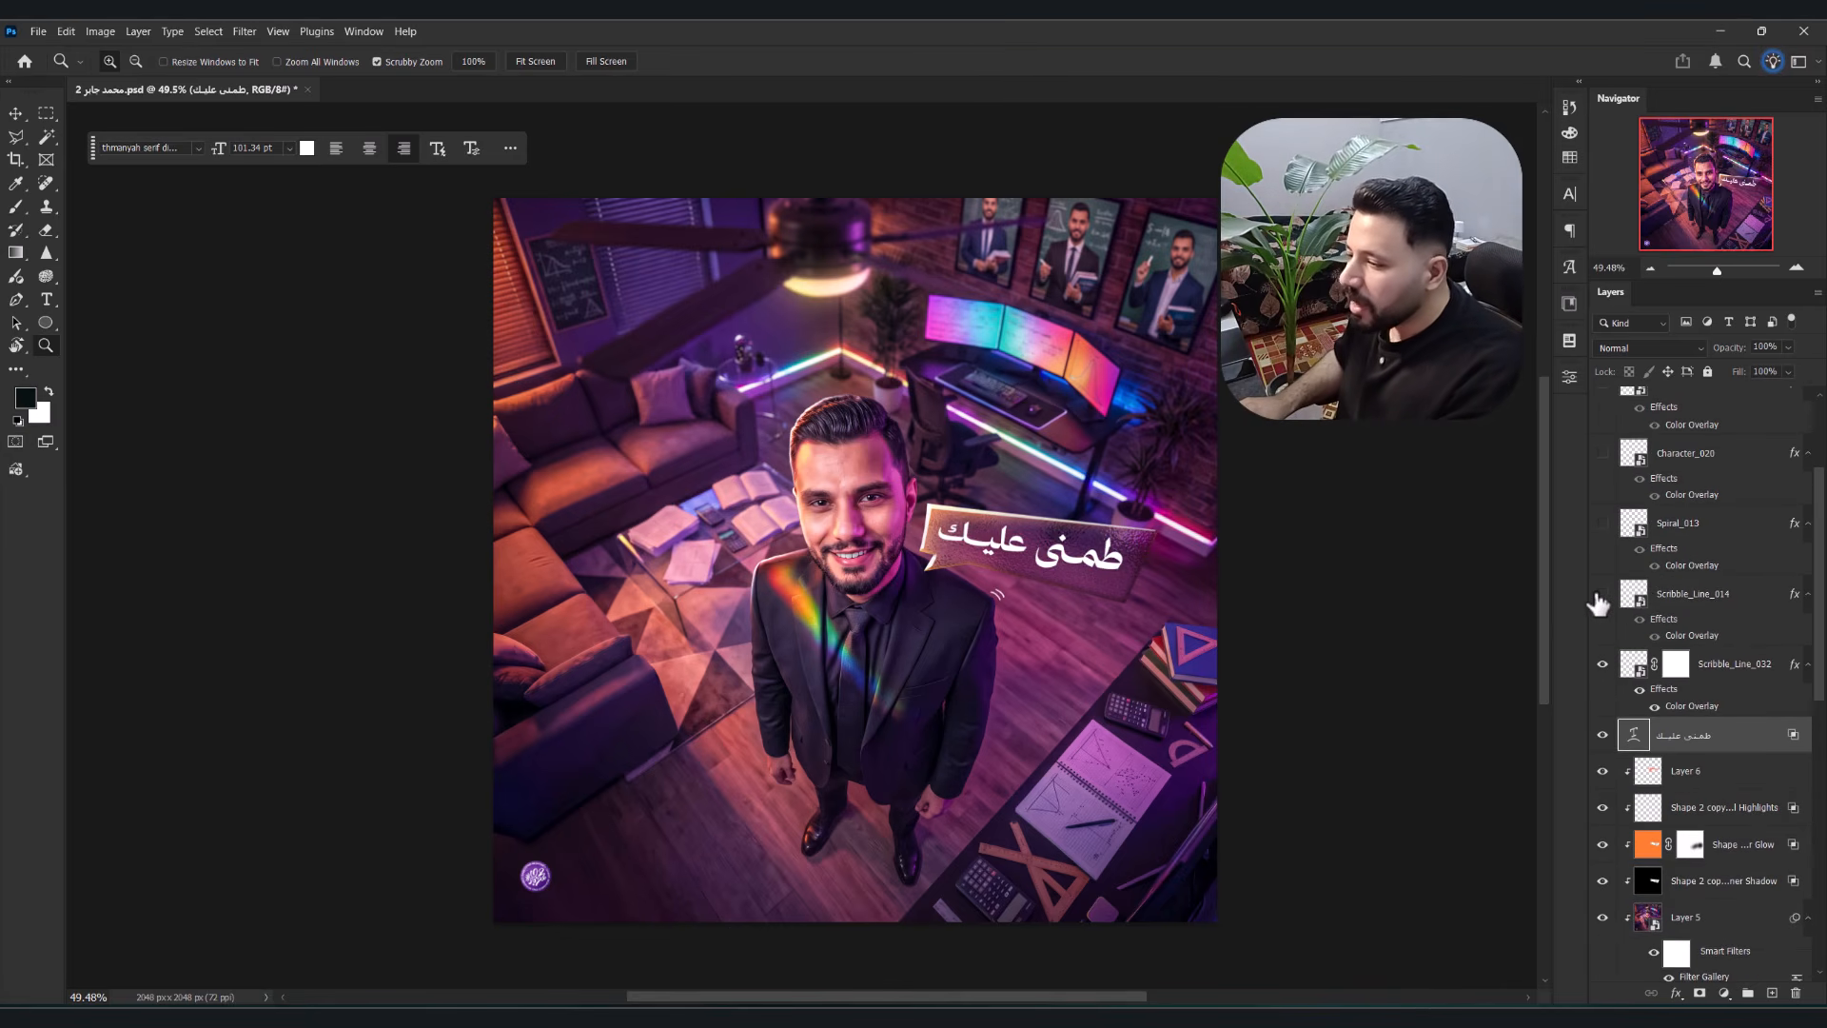
pyautogui.click(1602, 592)
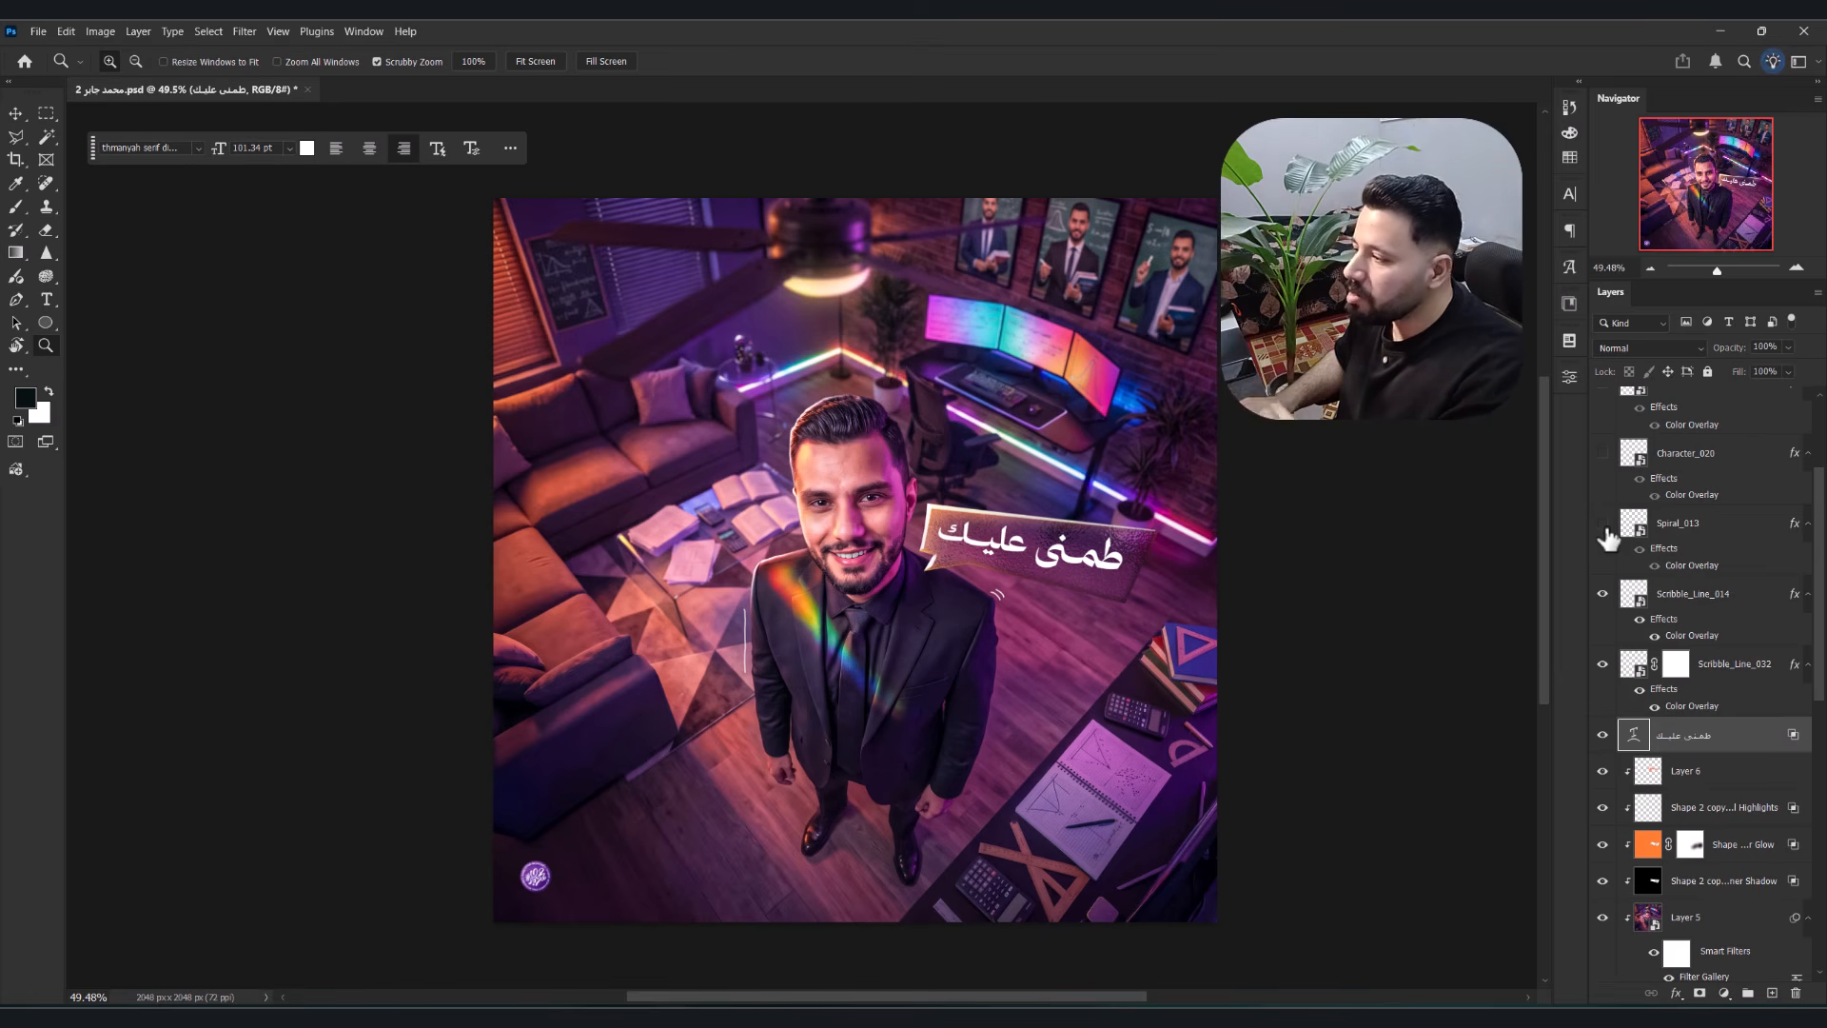
pyautogui.scroll(1, 1677, 559)
pyautogui.click(1603, 595)
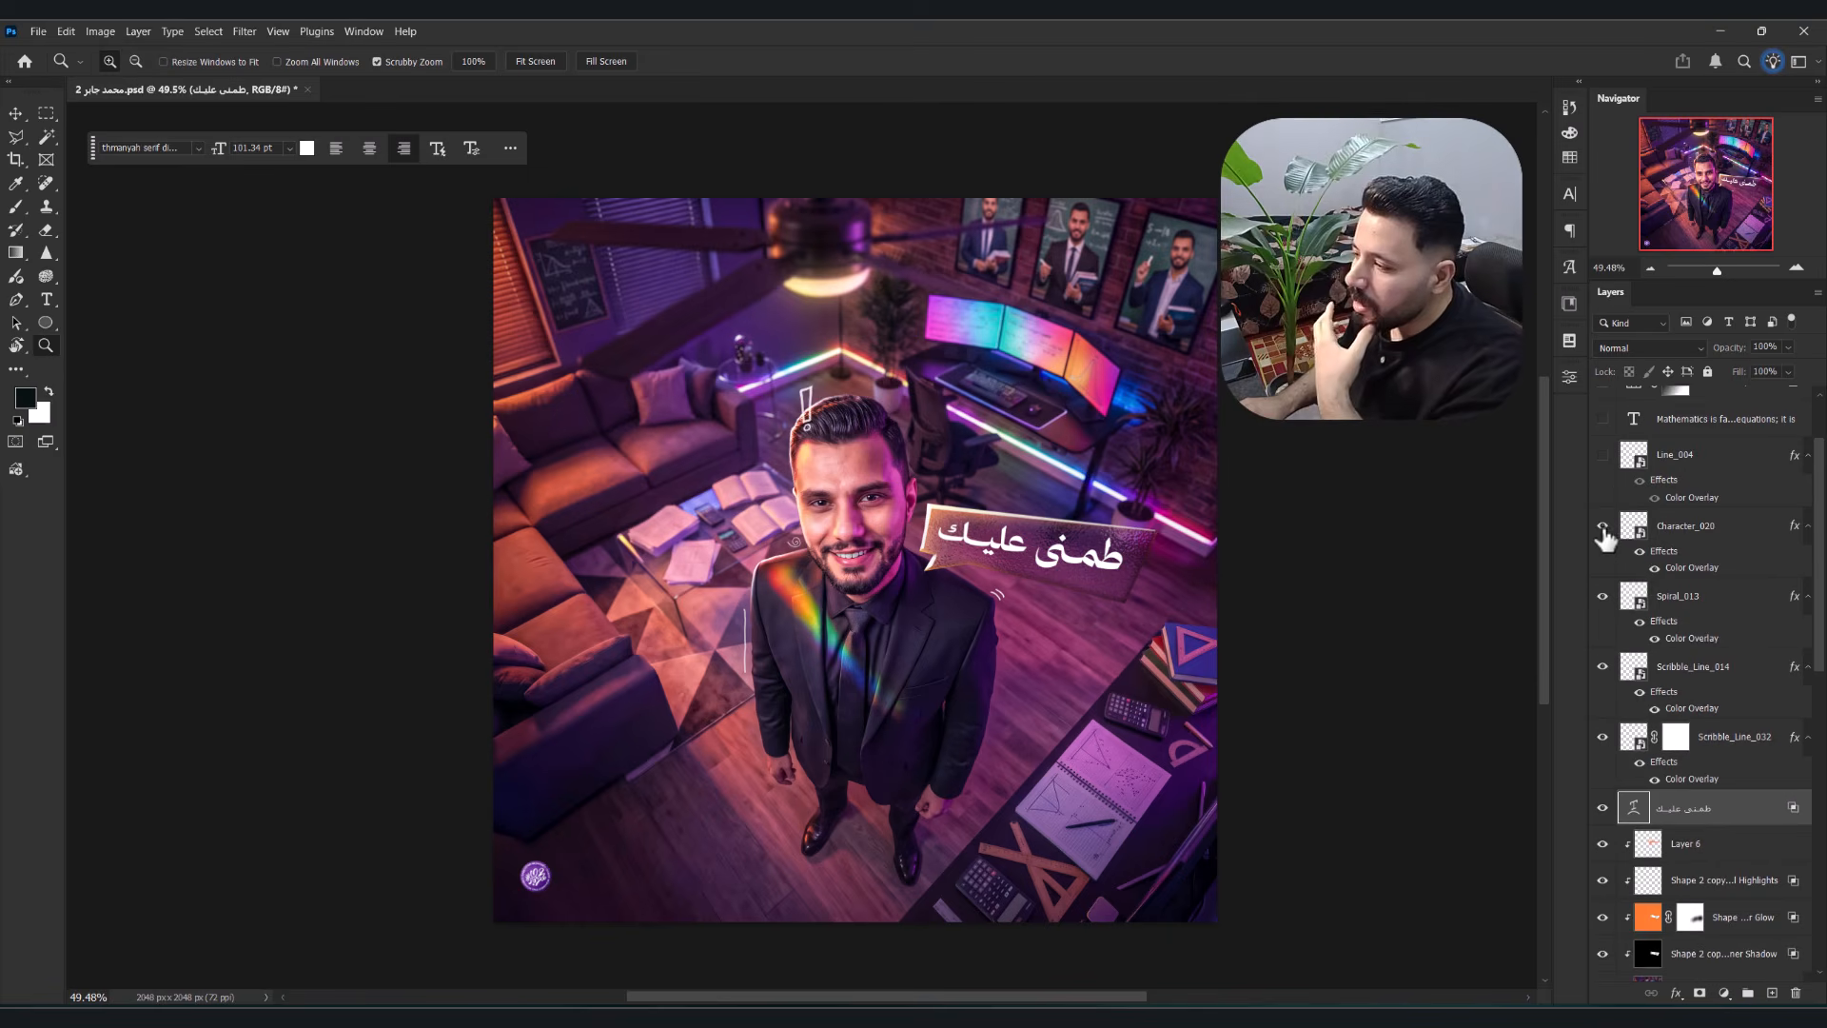
pyautogui.click(1603, 476)
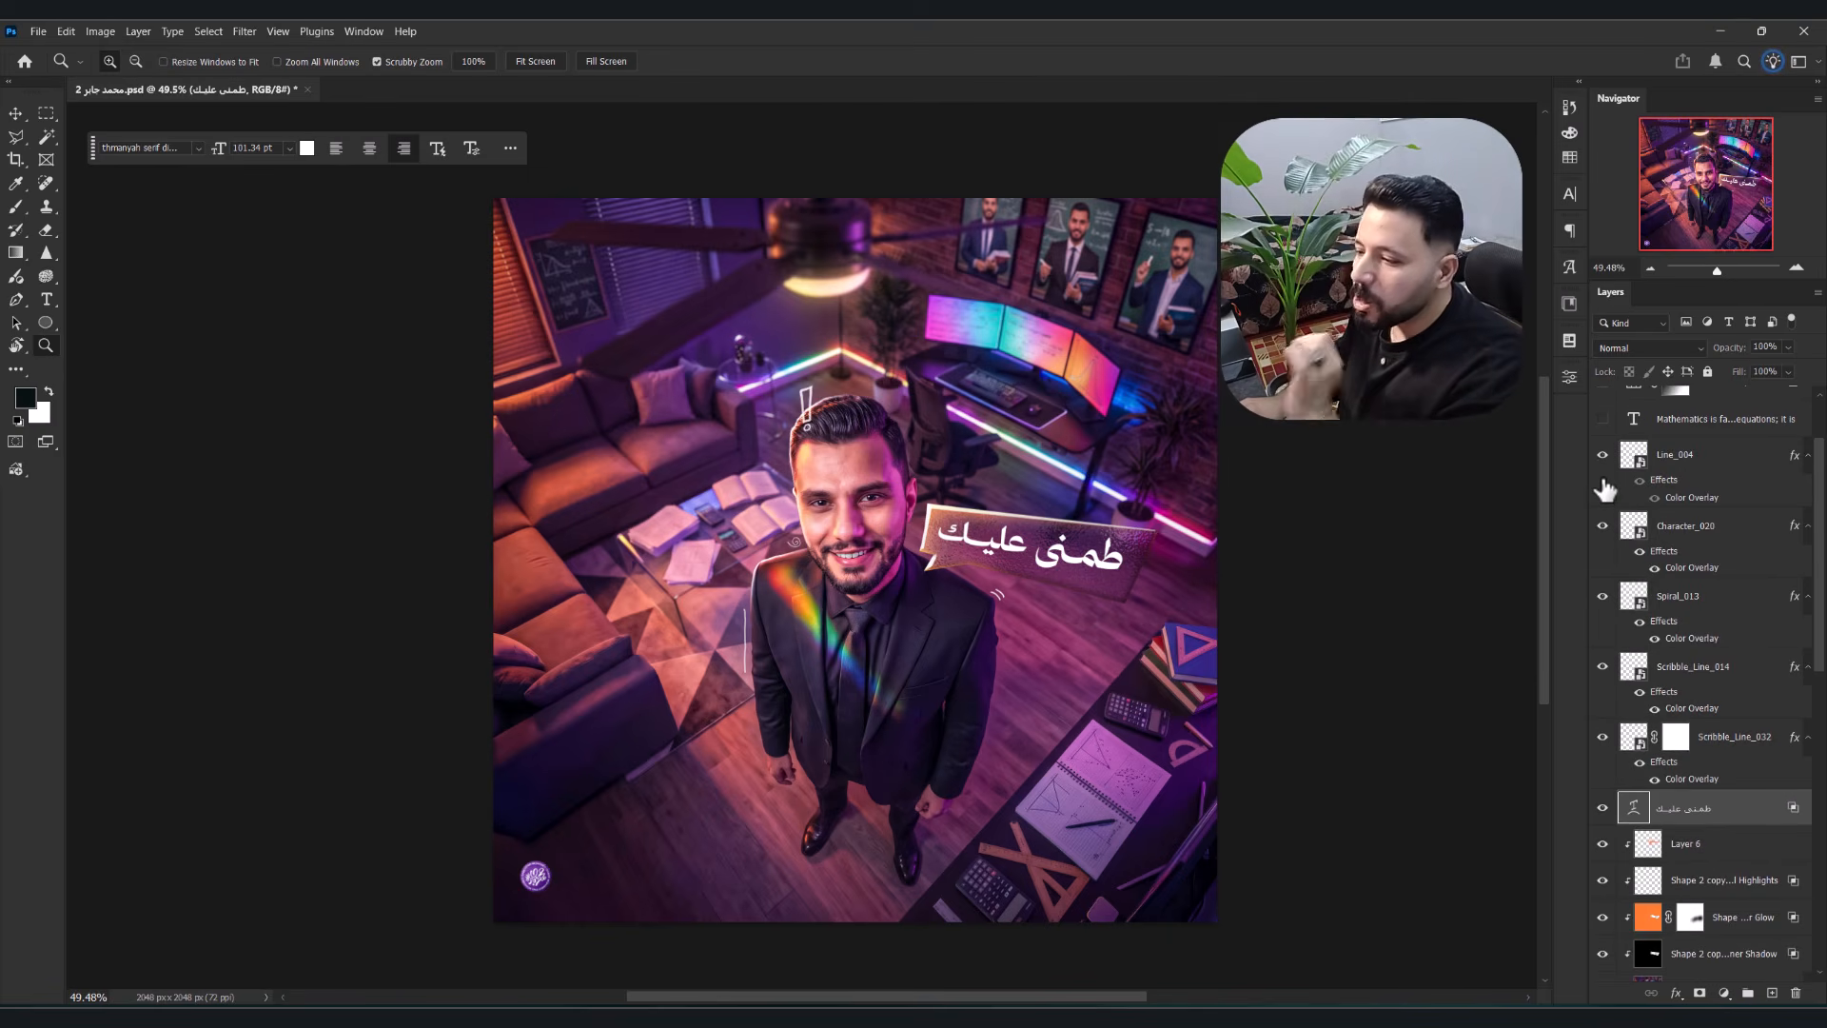
# - Group the five doodle layers from Line_004 down to Scribble_Line_032
pyautogui.click(1682, 474)
pyautogui.keyDown('shift'); pyautogui.click(1715, 742); pyautogui.keyUp('shift')
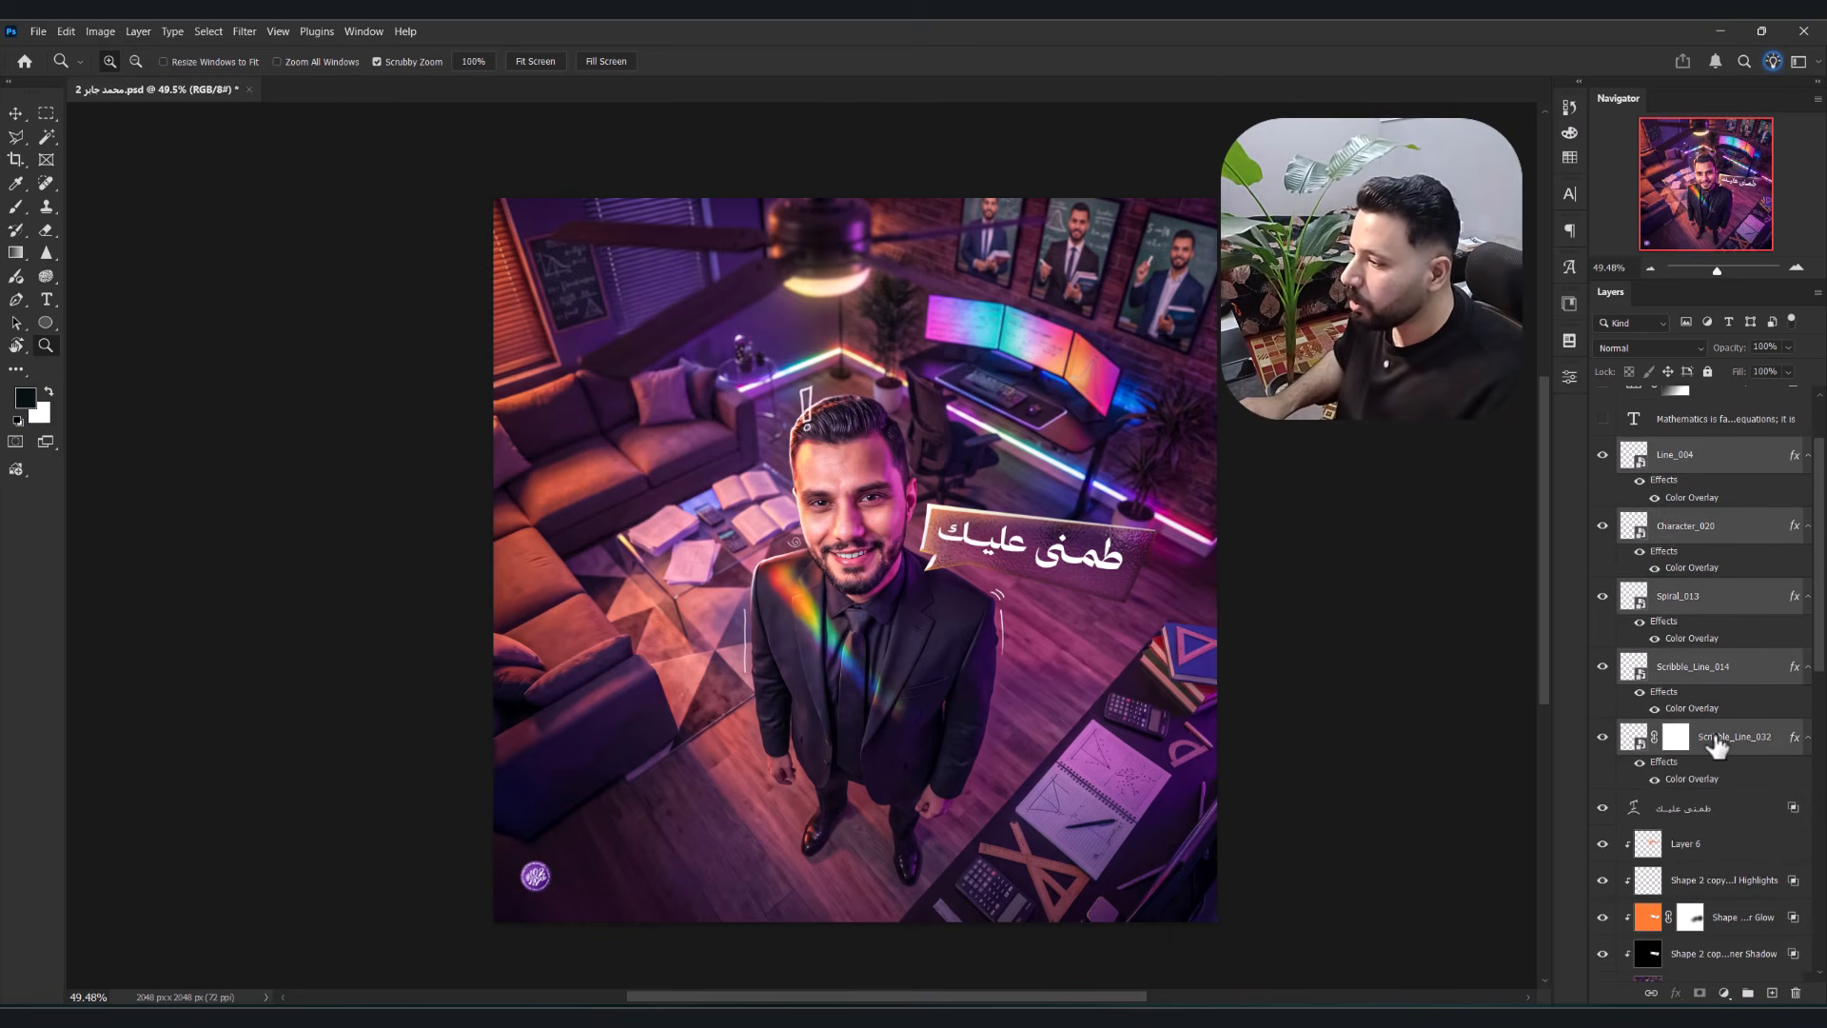
pyautogui.hotkey('ctrl', 'g')
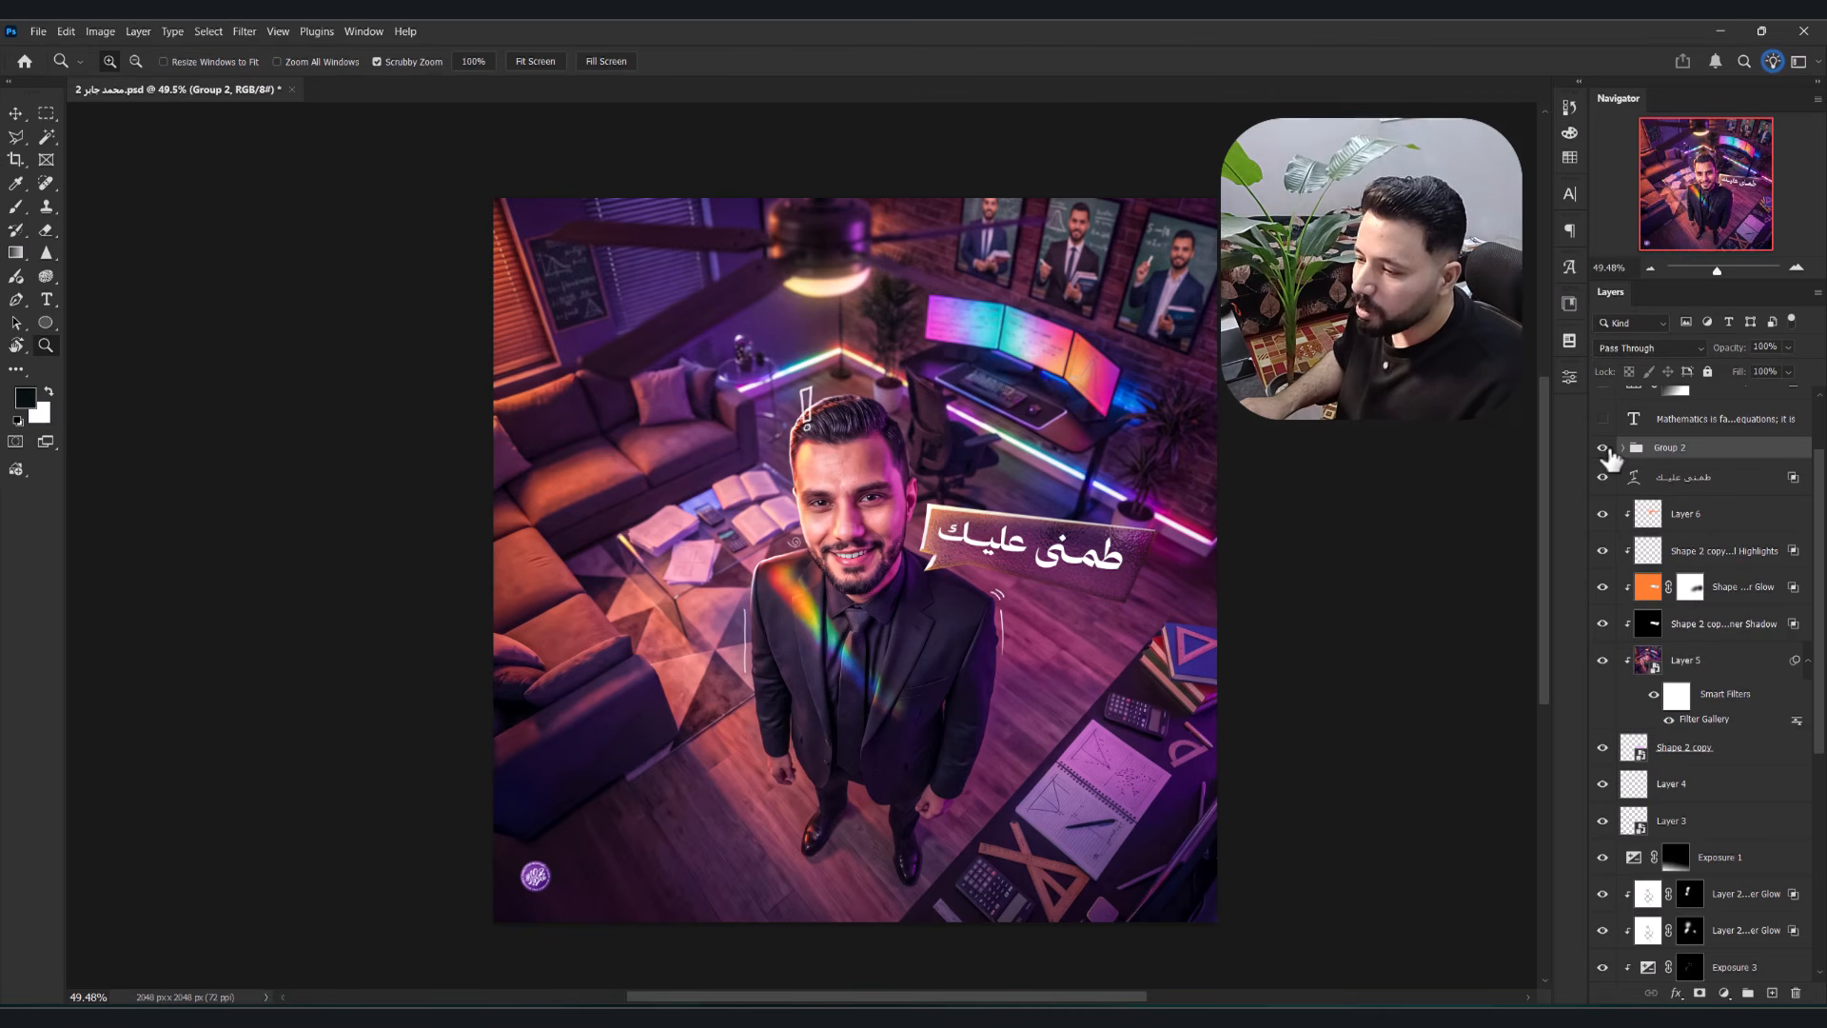
# - Show the small Mathematics paragraph beside the logo and the Color Lookup 1, Photo Filter 1 and Brightness/Contrast 1 adjustments
pyautogui.scroll(1, 1673, 561)
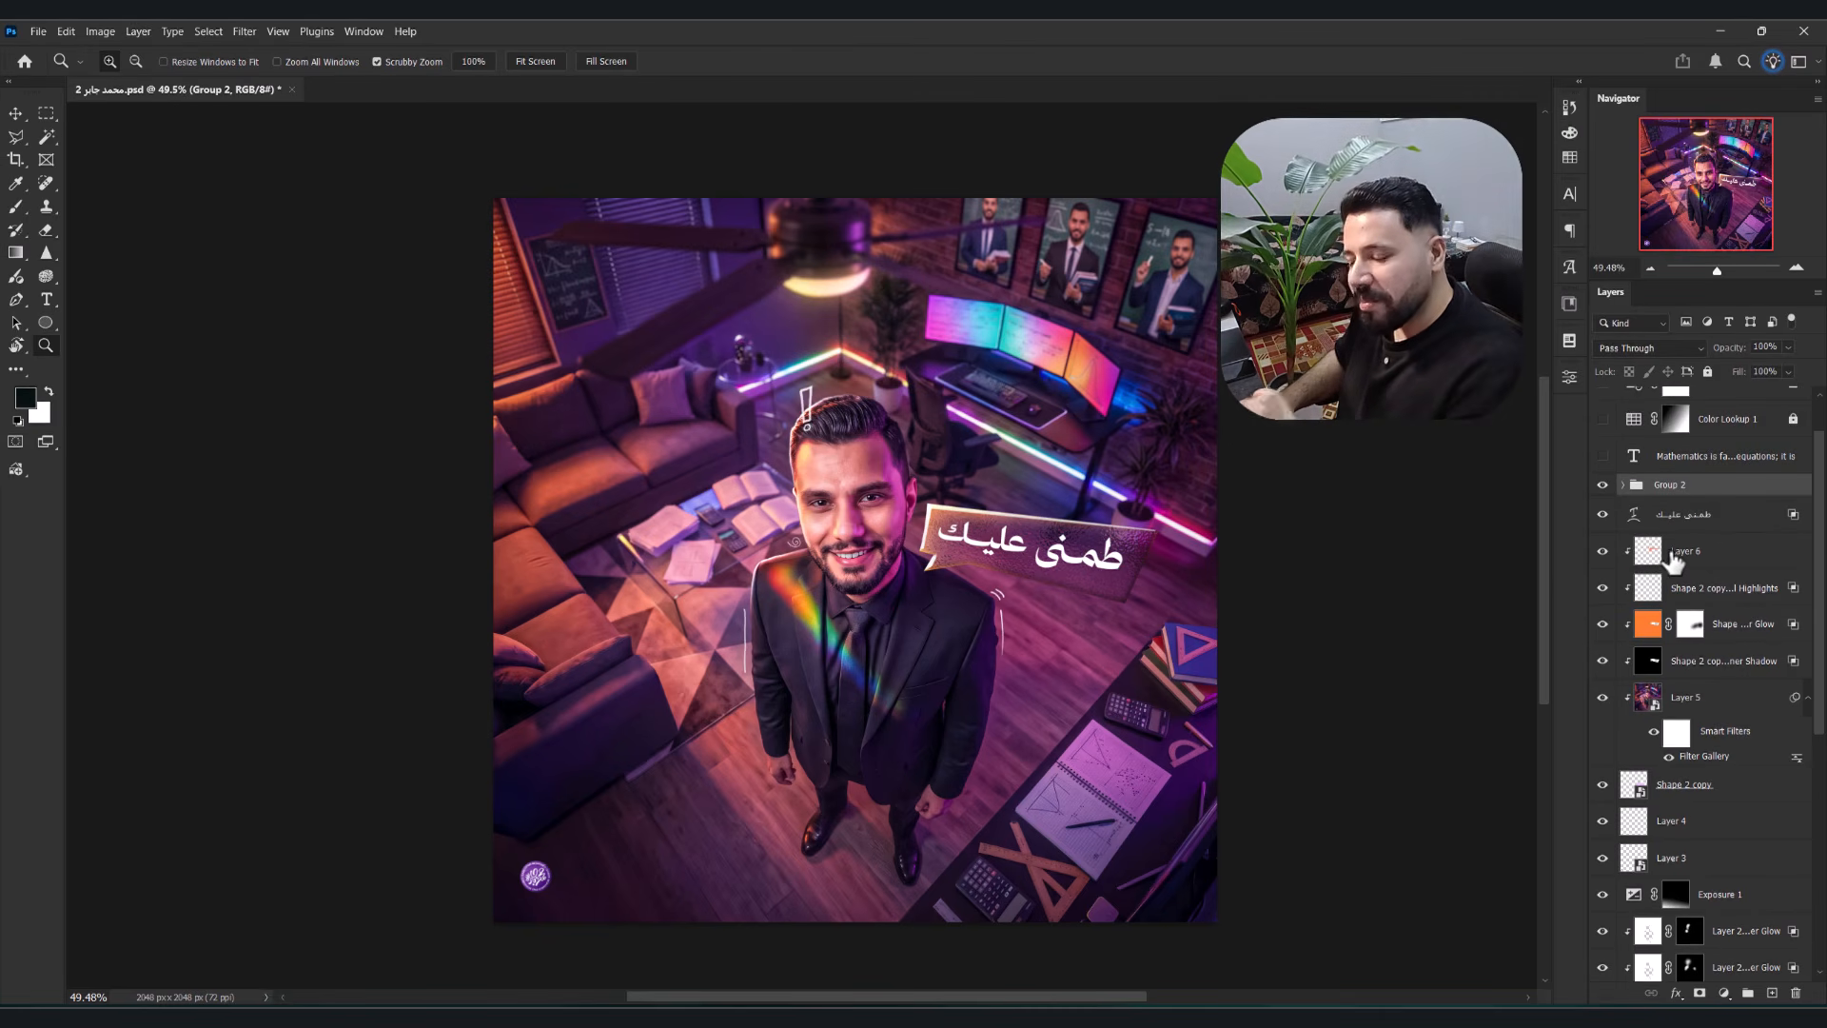
pyautogui.scroll(1, 1618, 518)
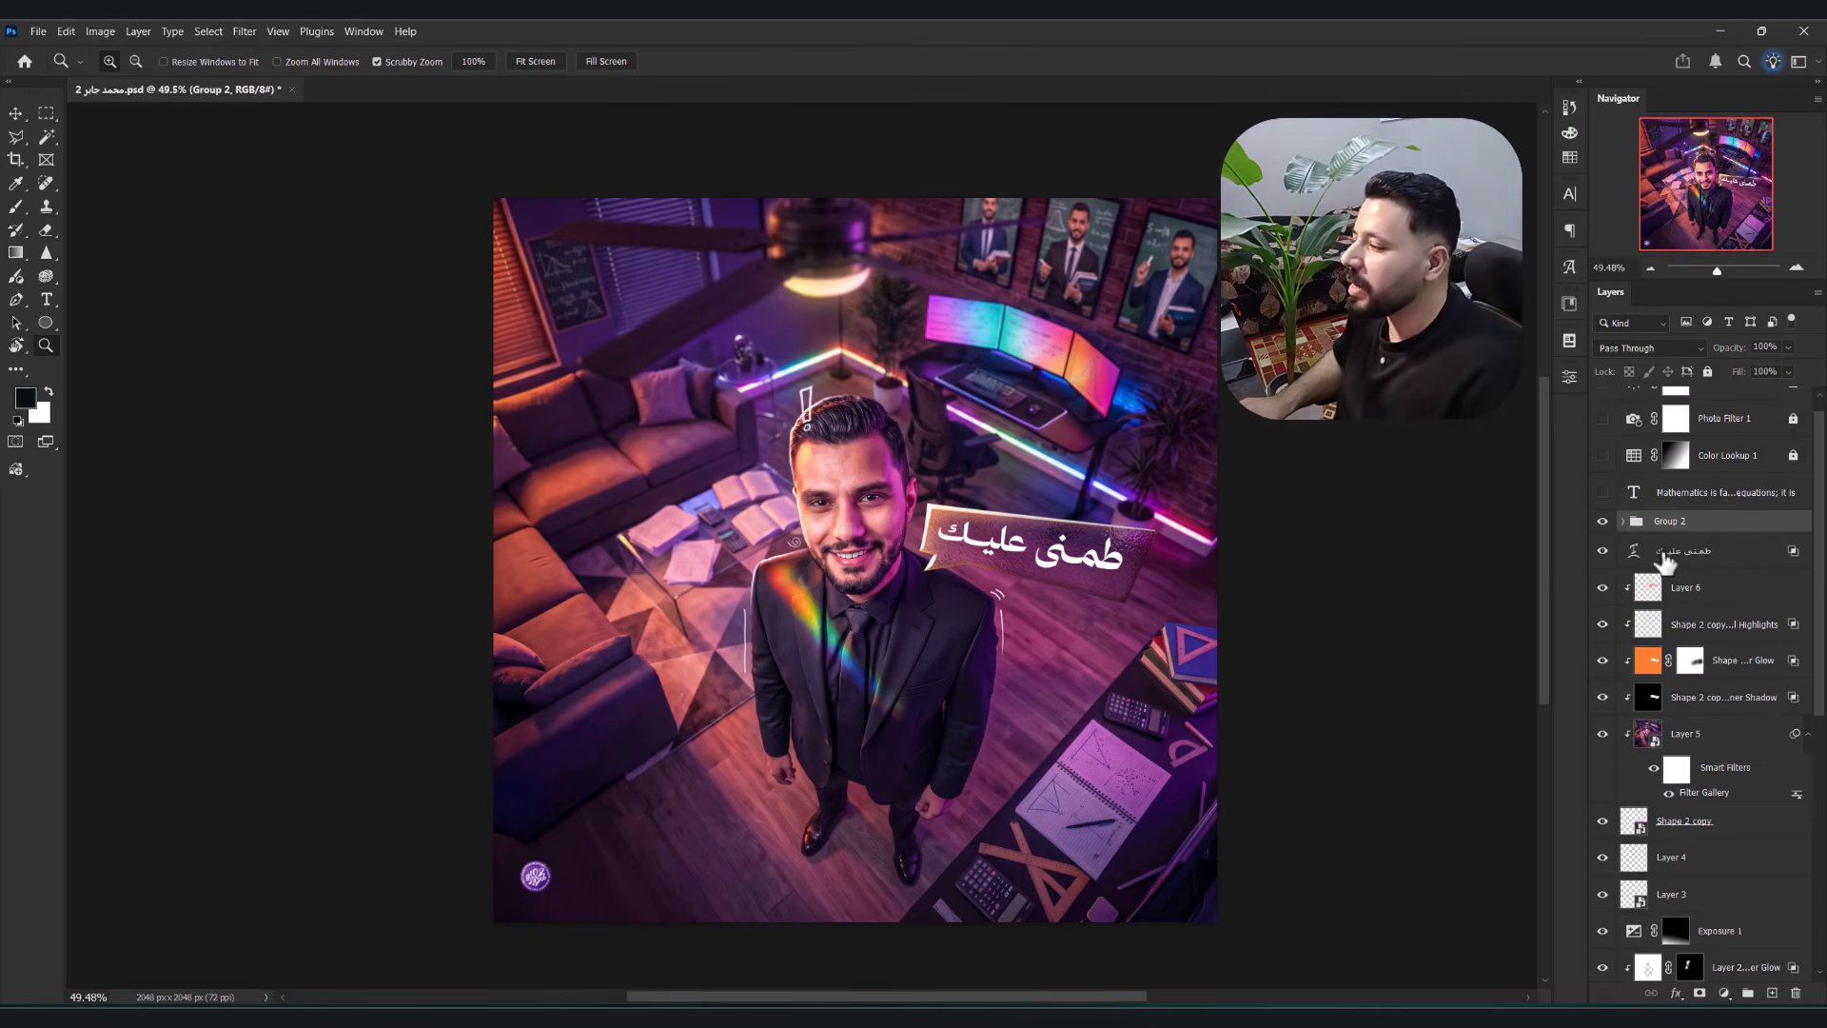
pyautogui.click(1603, 493)
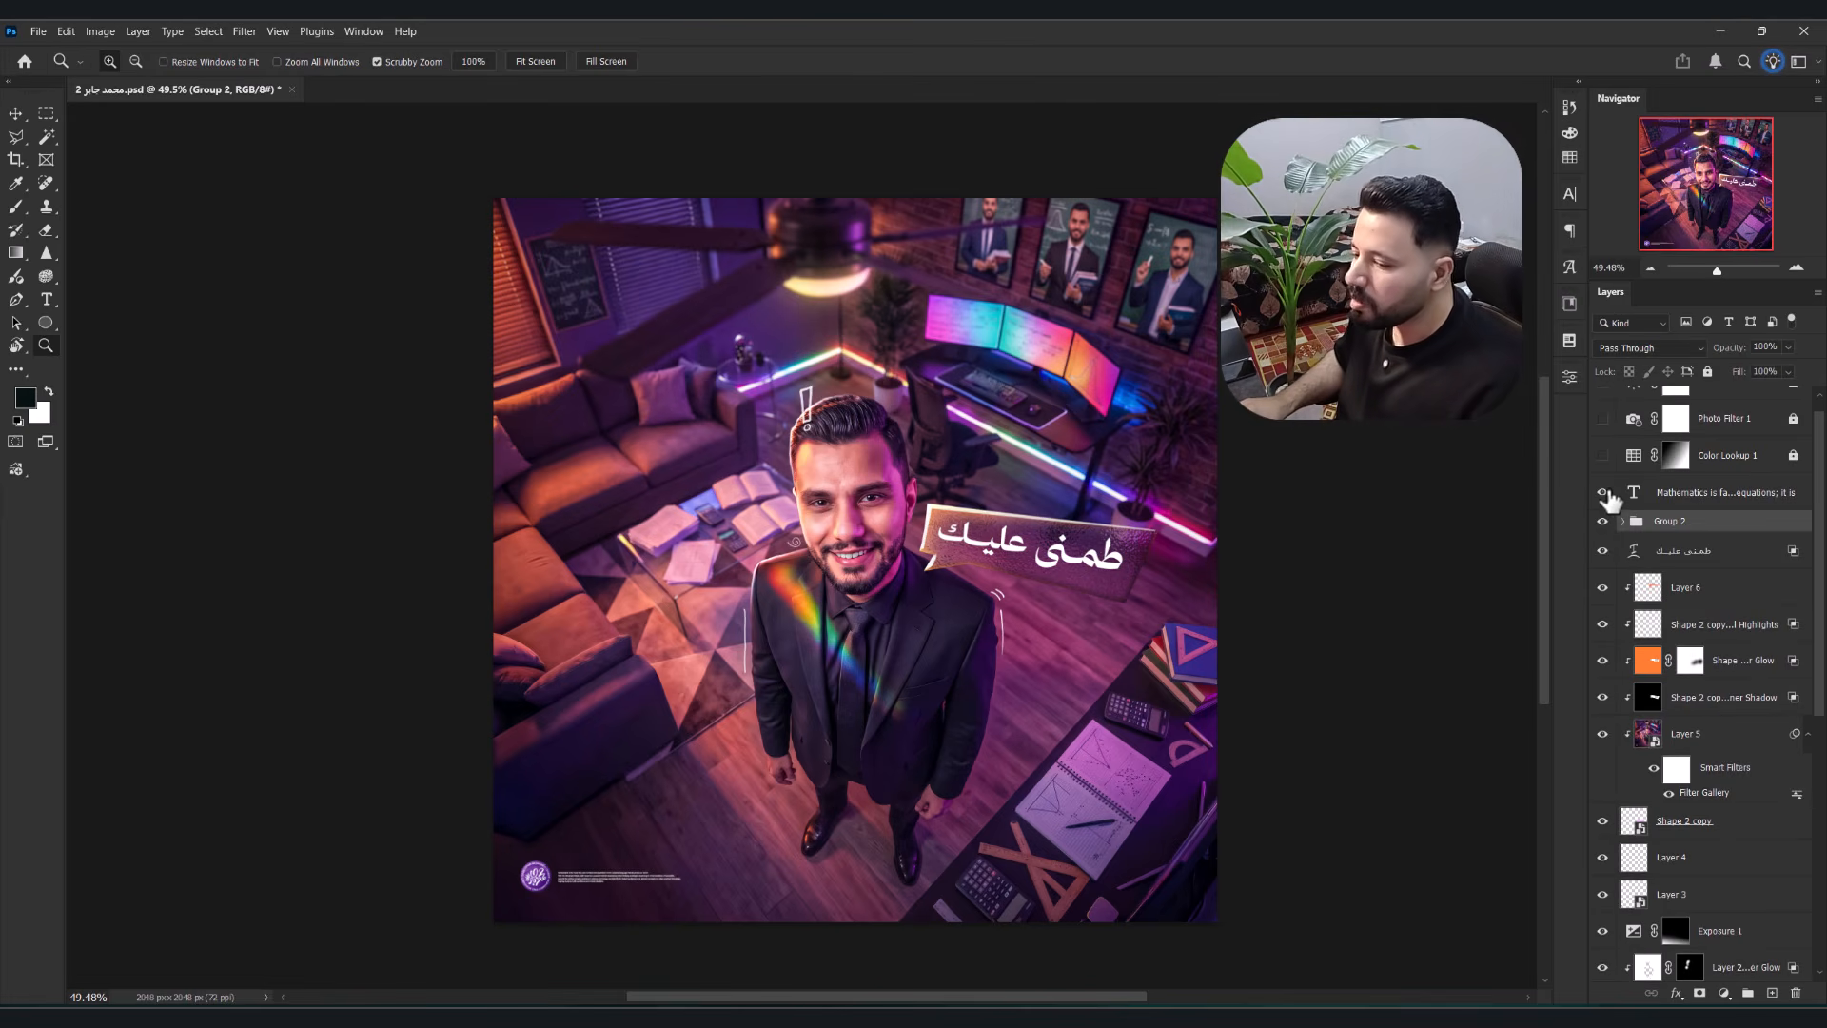
pyautogui.scroll(1, 1608, 495)
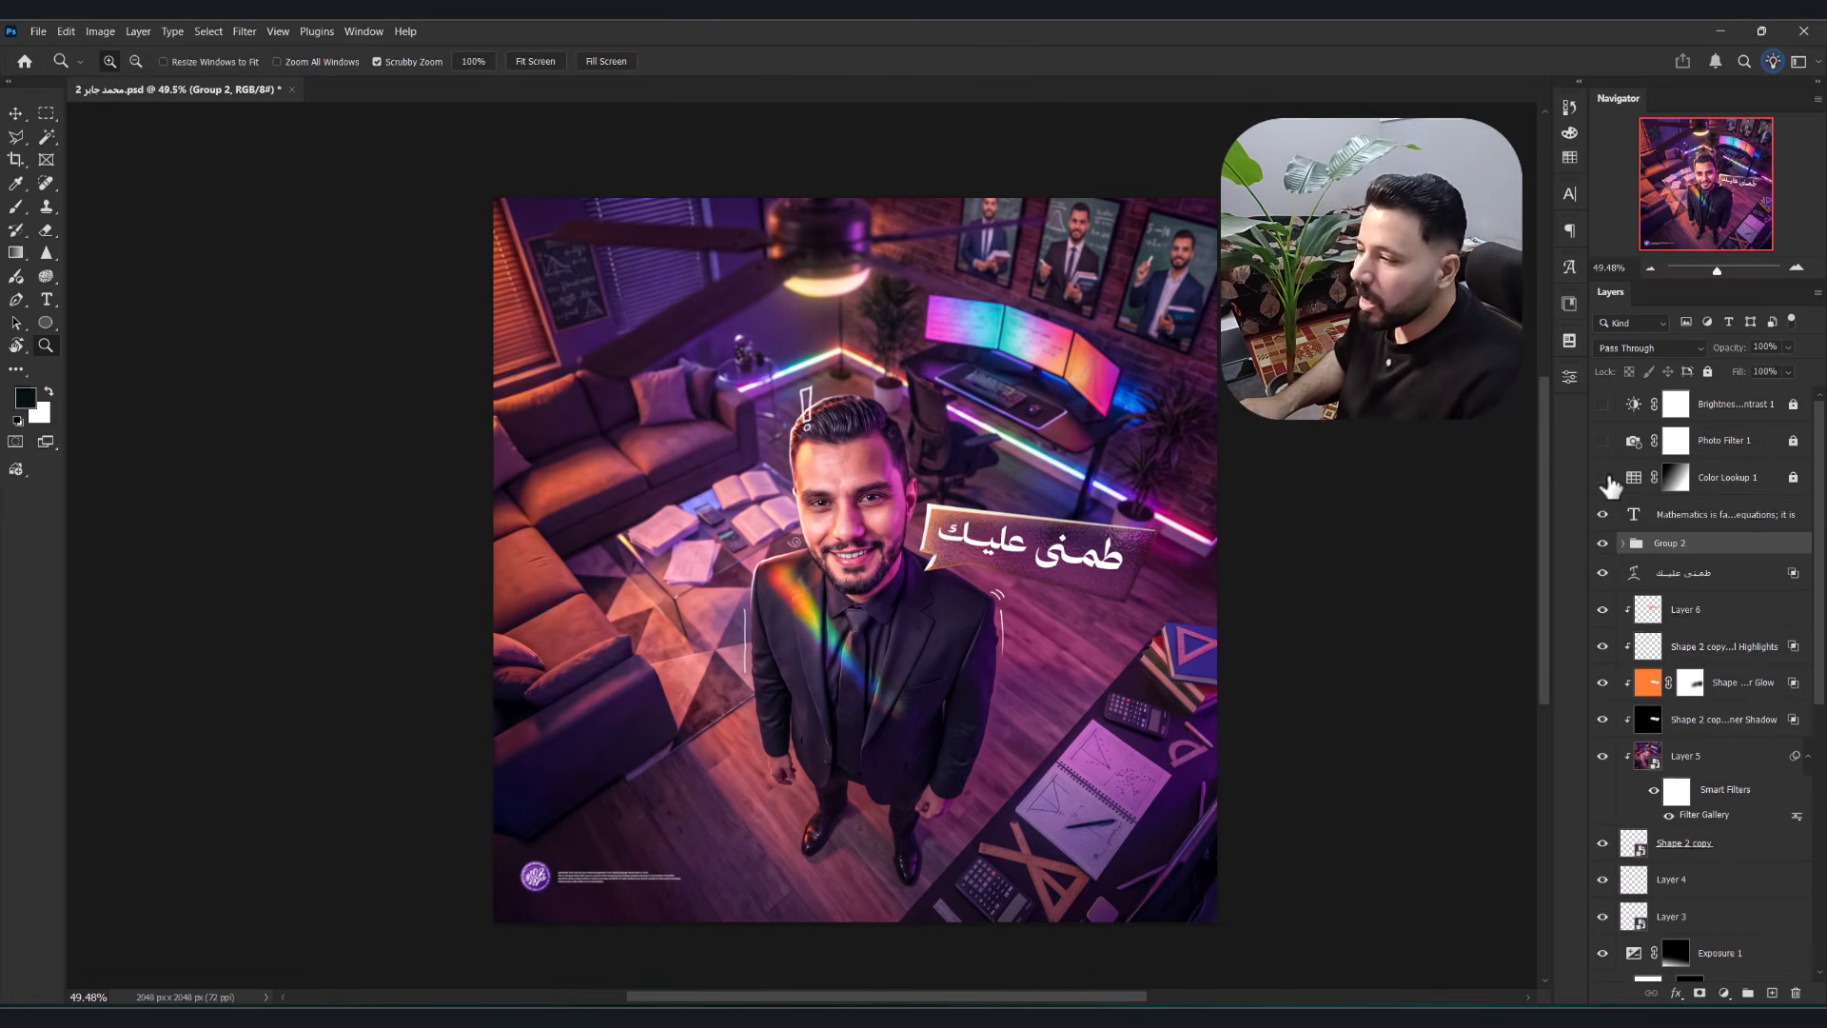
pyautogui.moveTo(1605, 477); pyautogui.dragTo(1607, 379)
# - Unlock Color Lookup 1 and review its 3DLUT list, keeping Fuji REALA 500D Kodak 2393
pyautogui.click(1733, 476)
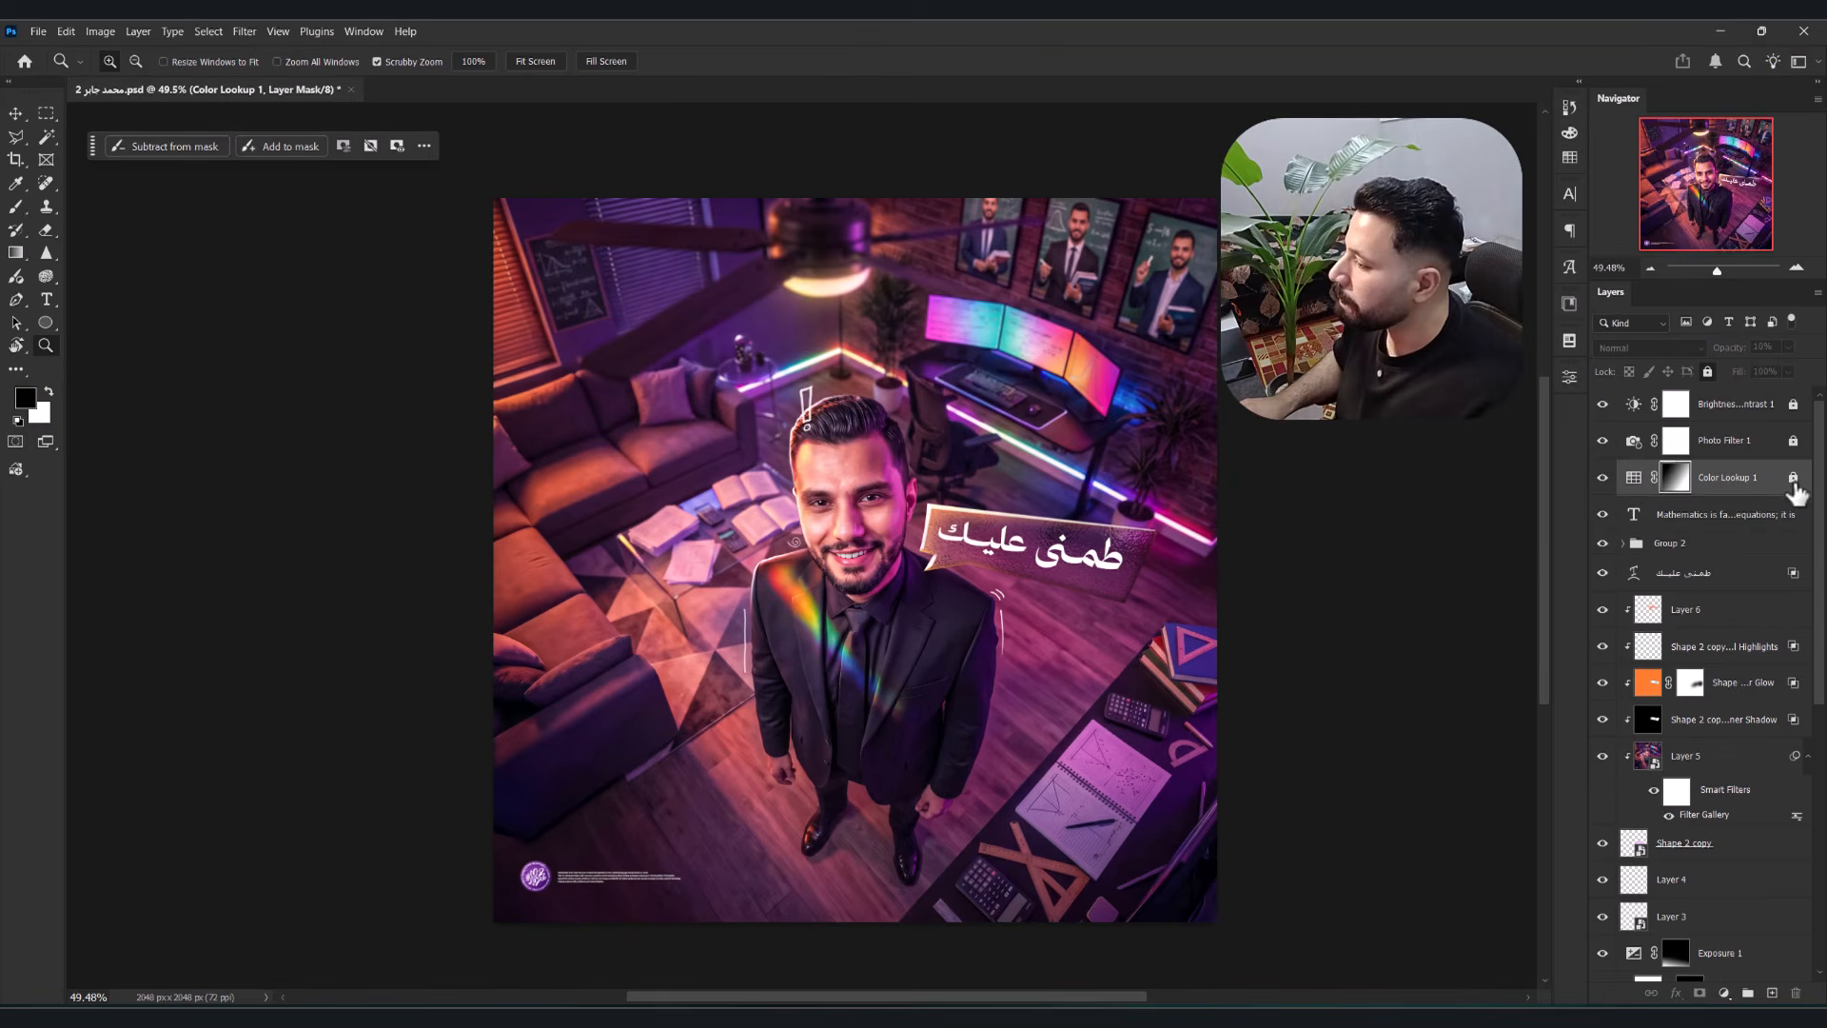
pyautogui.doubleClick(1634, 477)
pyautogui.click(1450, 431)
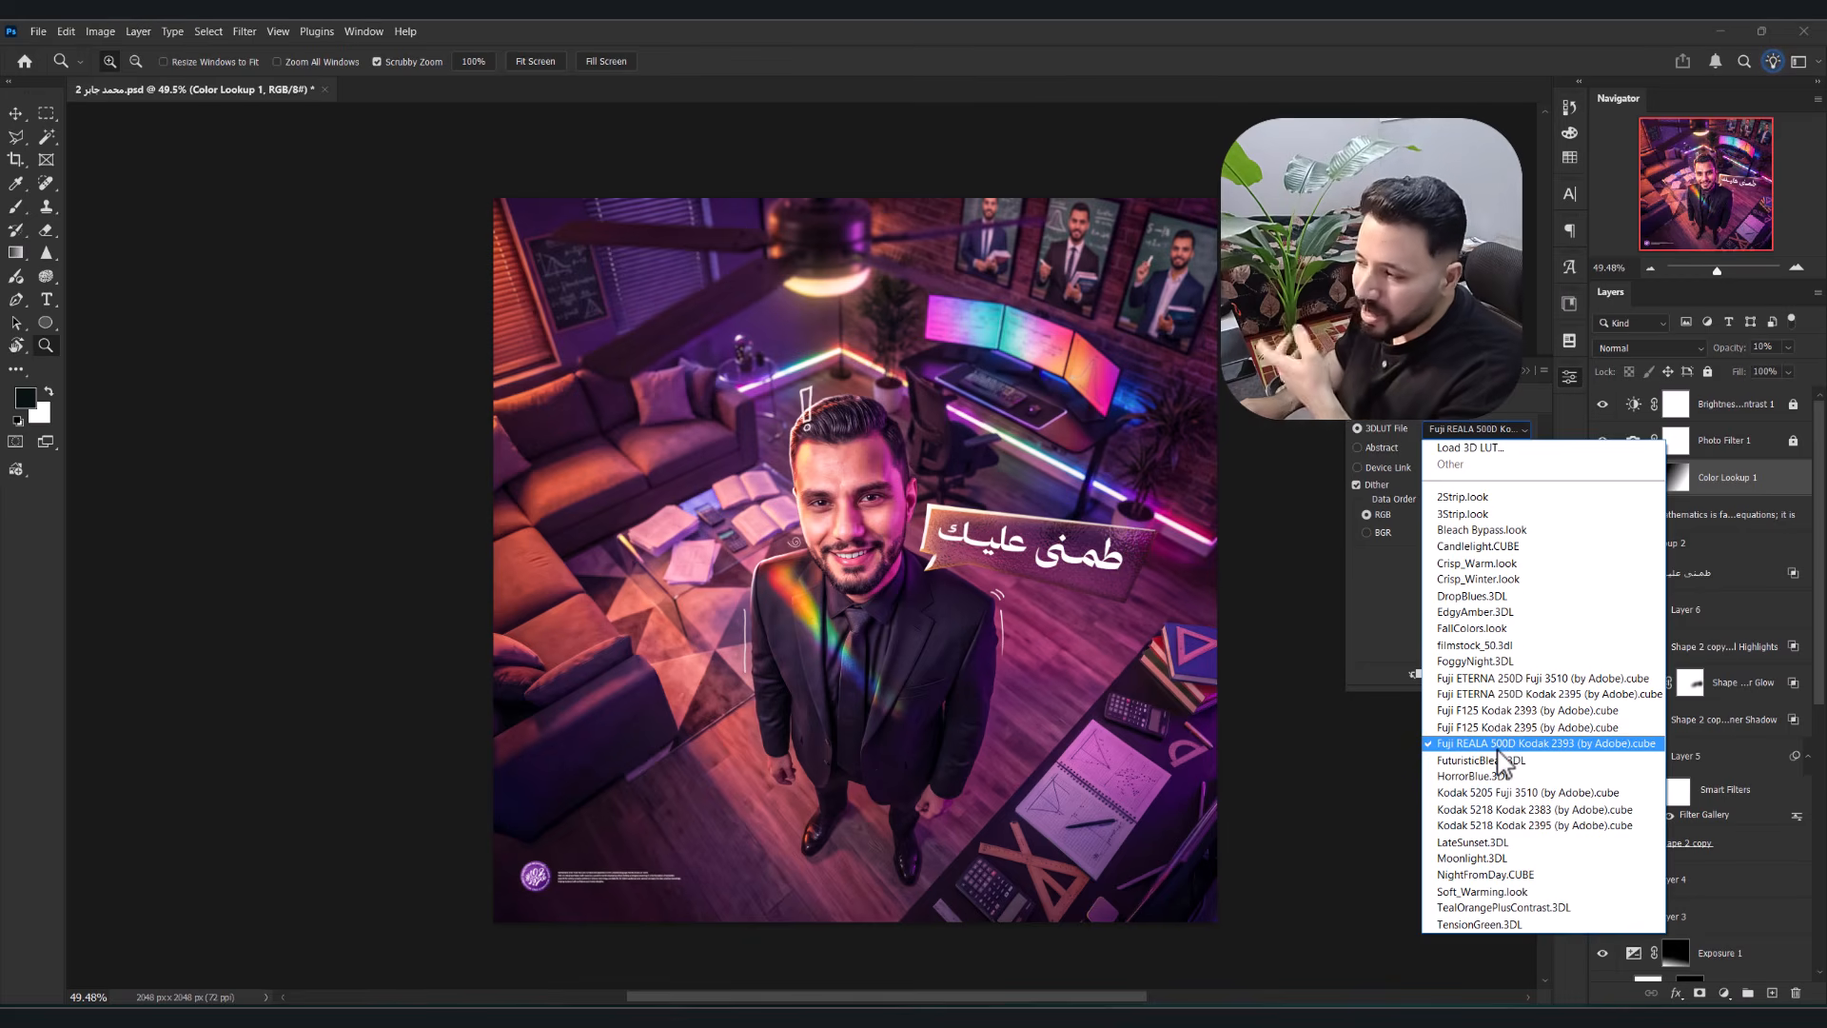
pyautogui.click(1480, 427)
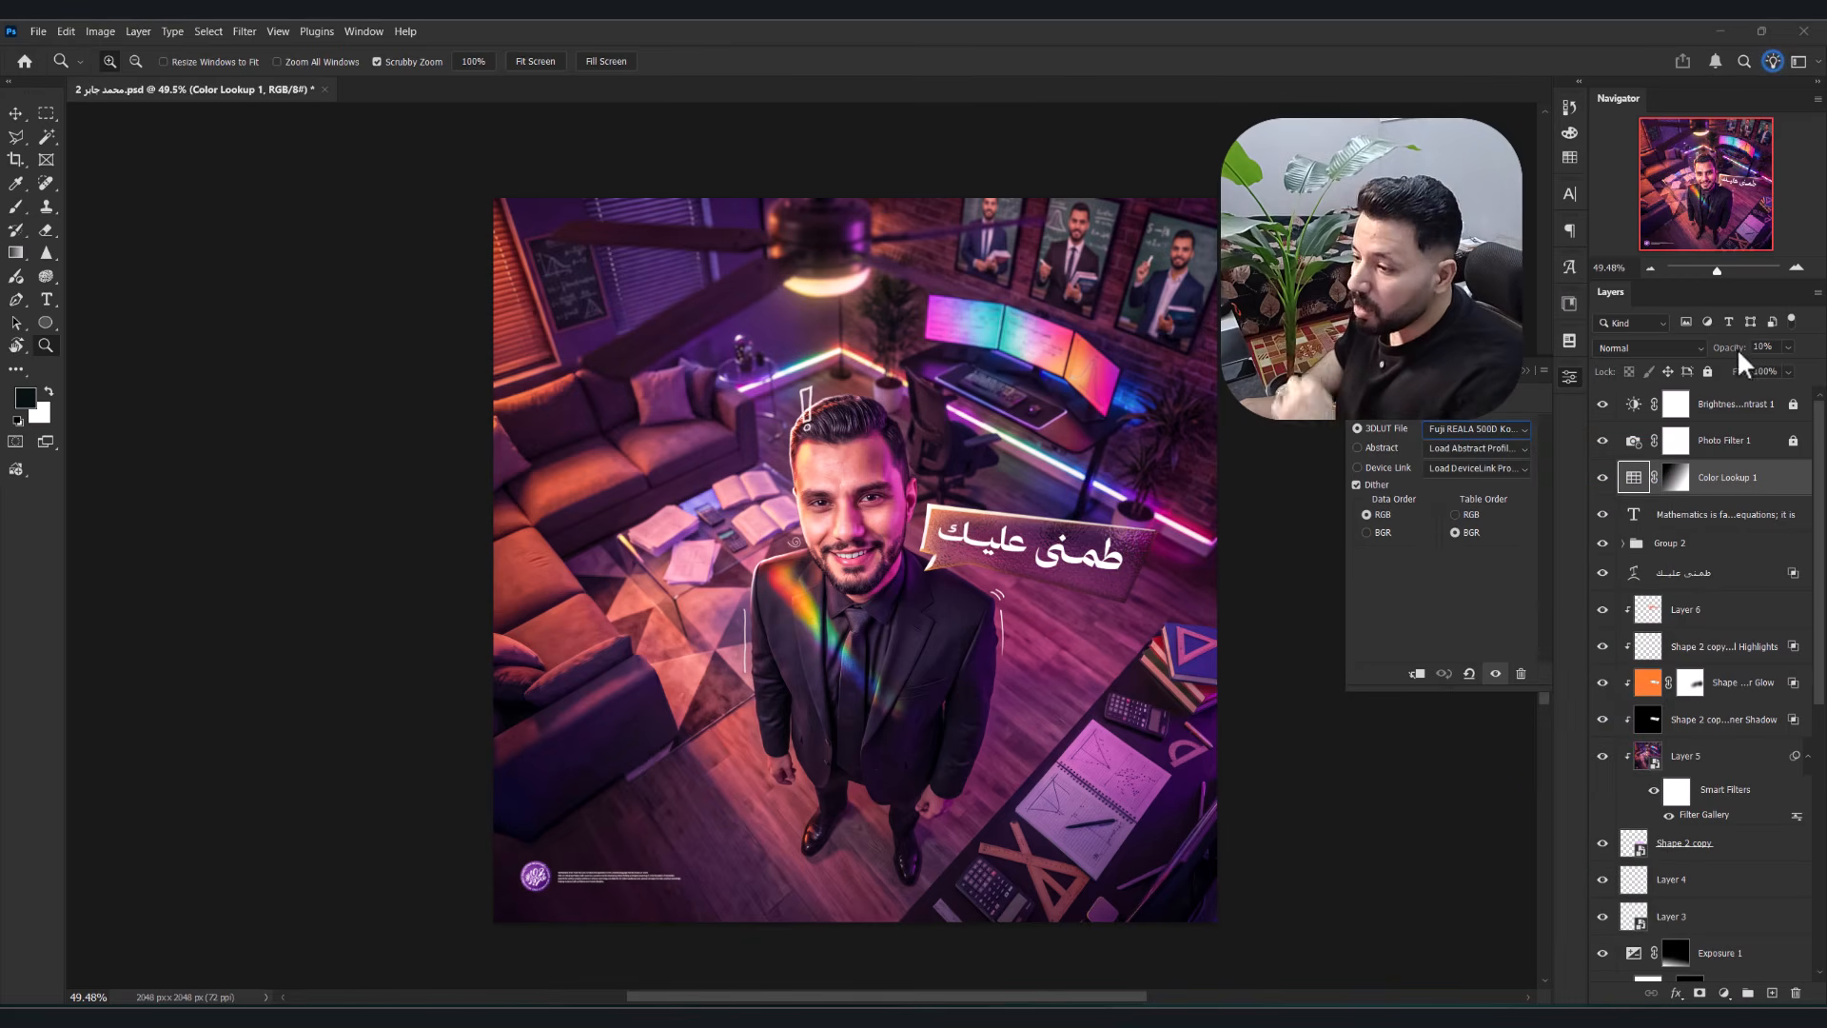
# - Try a different opacity on Color Lookup 1 and undo the change
pyautogui.moveTo(1739, 352); pyautogui.dragTo(1786, 390)
pyautogui.hotkey('ctrl', 'z')
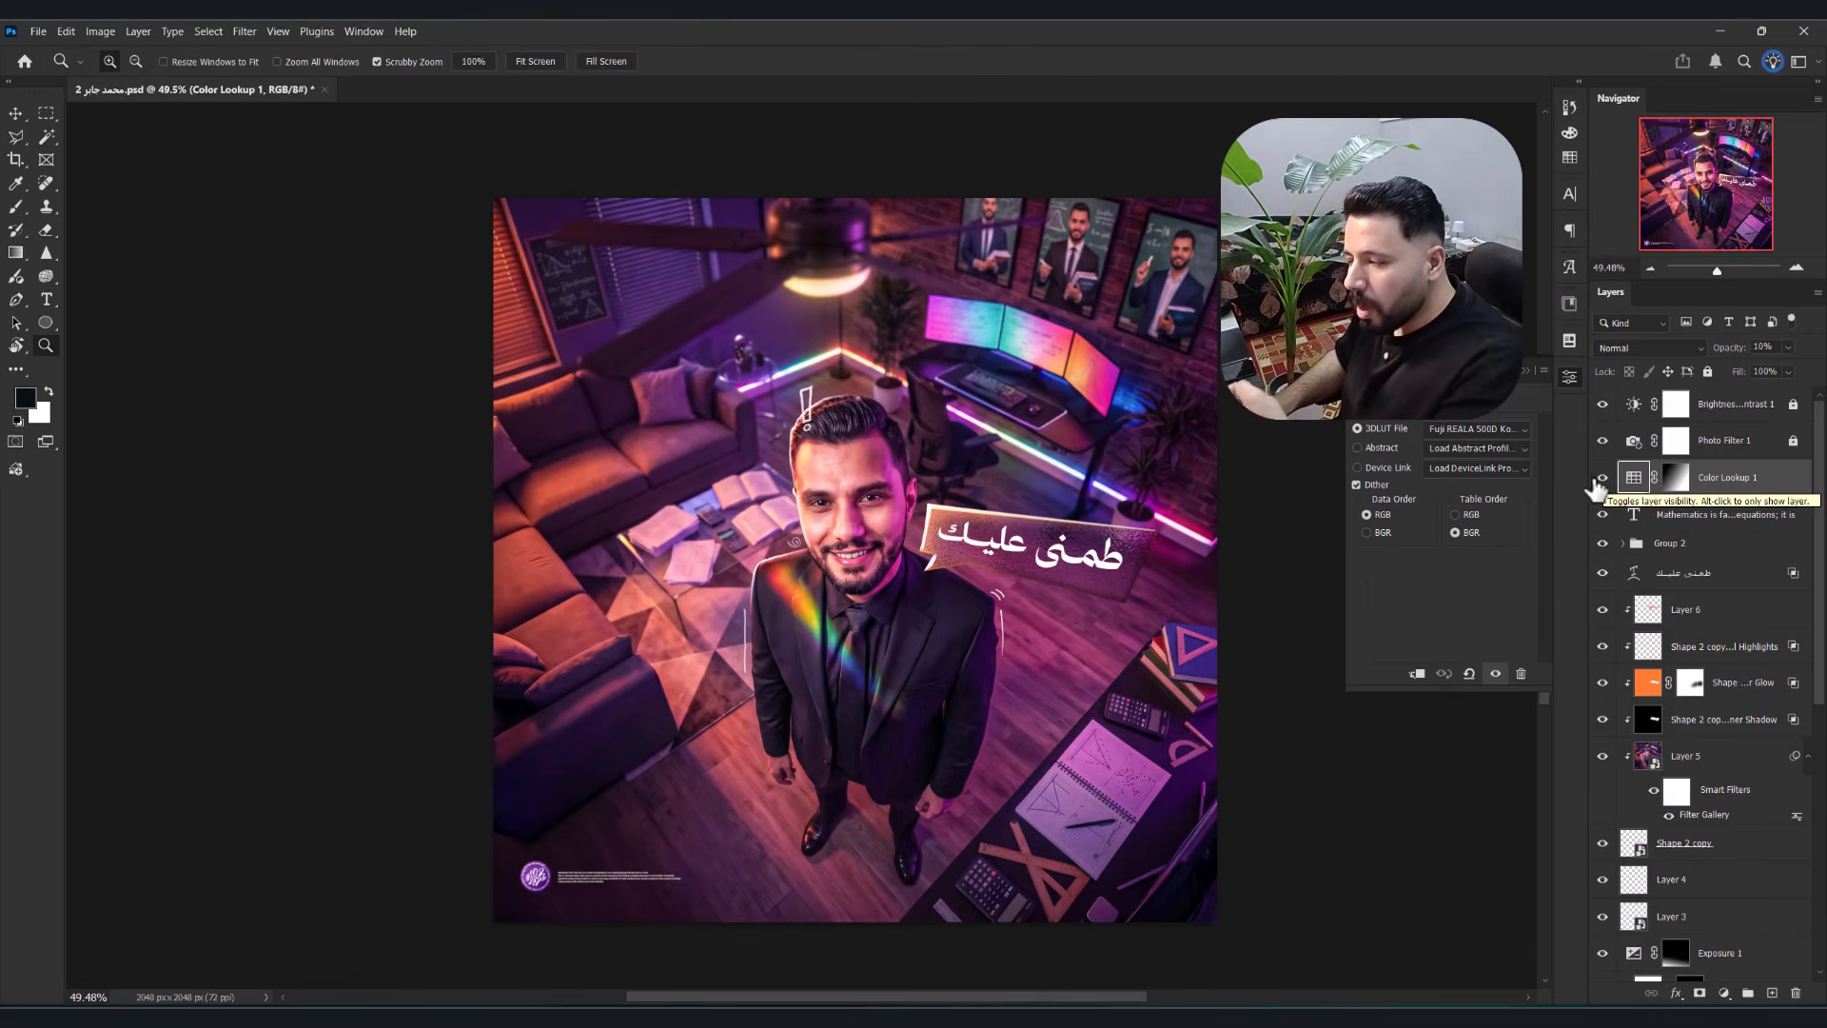
# - Compare Photo Filter 1 and Brightness/Contrast 1 off and on, and review the orange photo filter's settings
pyautogui.click(1602, 440)
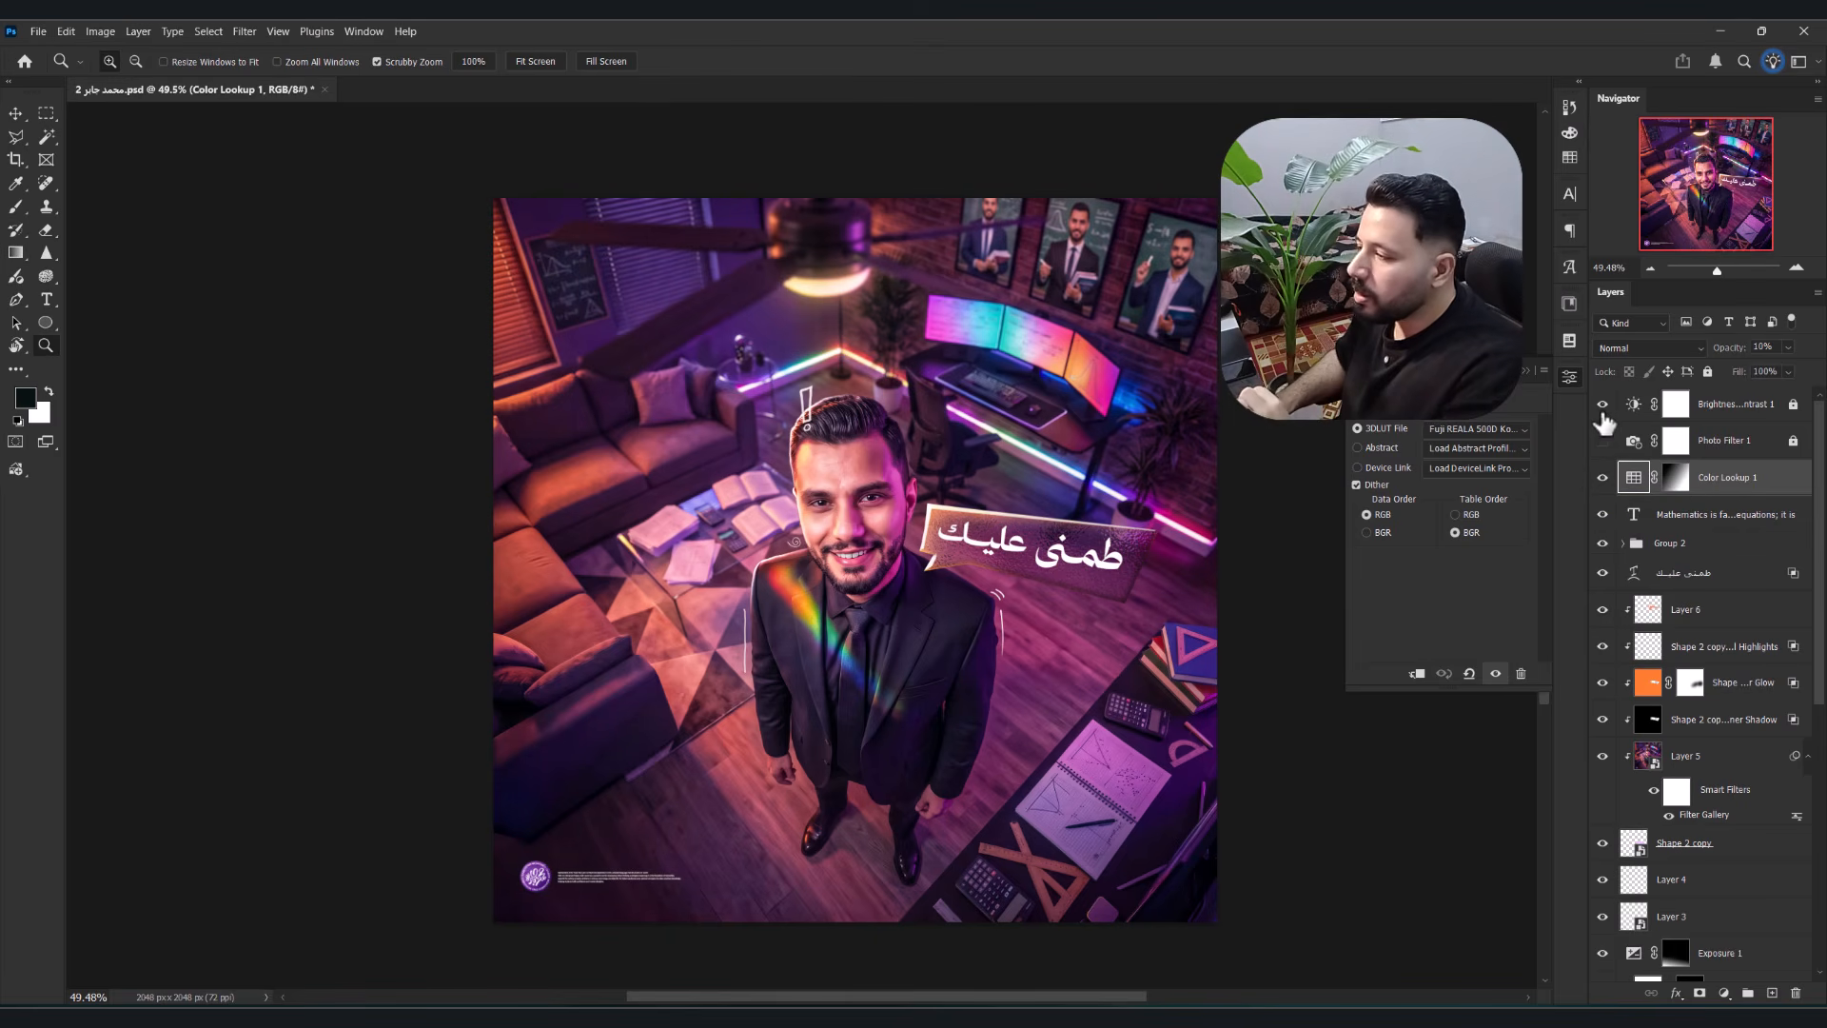
pyautogui.click(1603, 405)
pyautogui.click(1709, 441)
pyautogui.click(1603, 442)
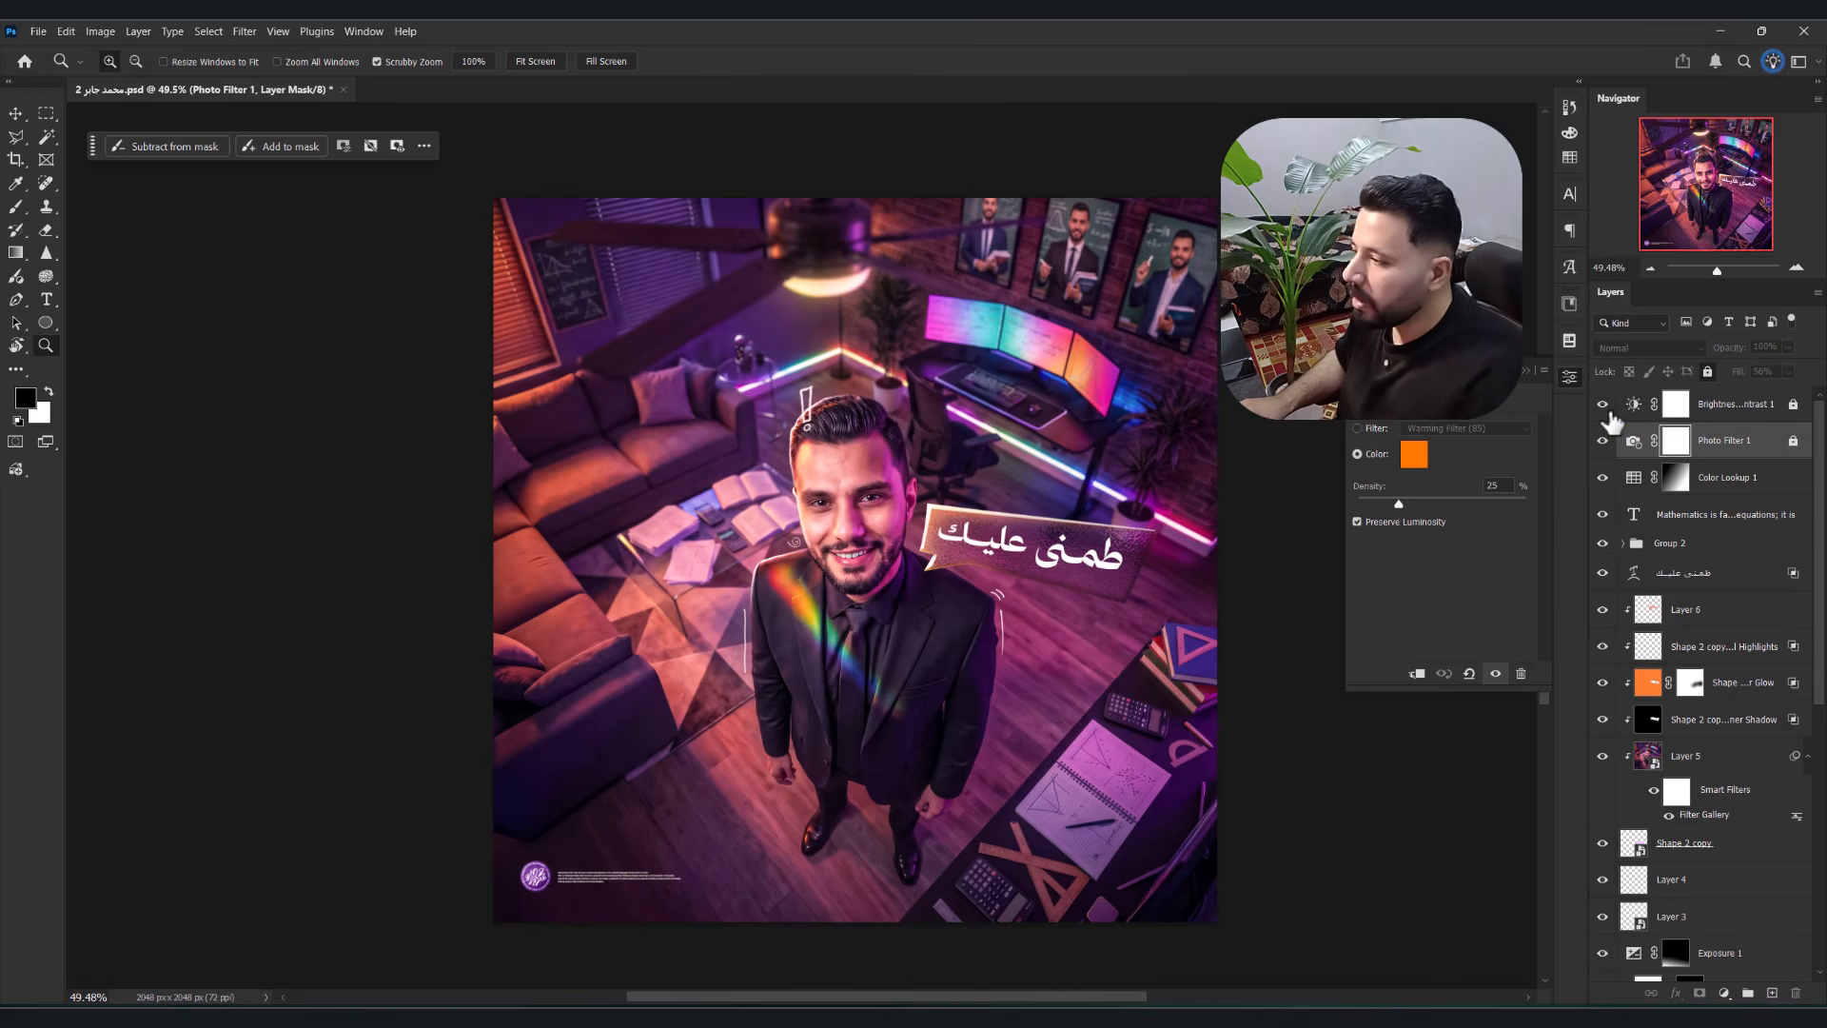
# - Group Brightness/Contrast 1, Photo Filter 1 and Color Lookup 1, and compare the group off and on
pyautogui.click(1717, 404)
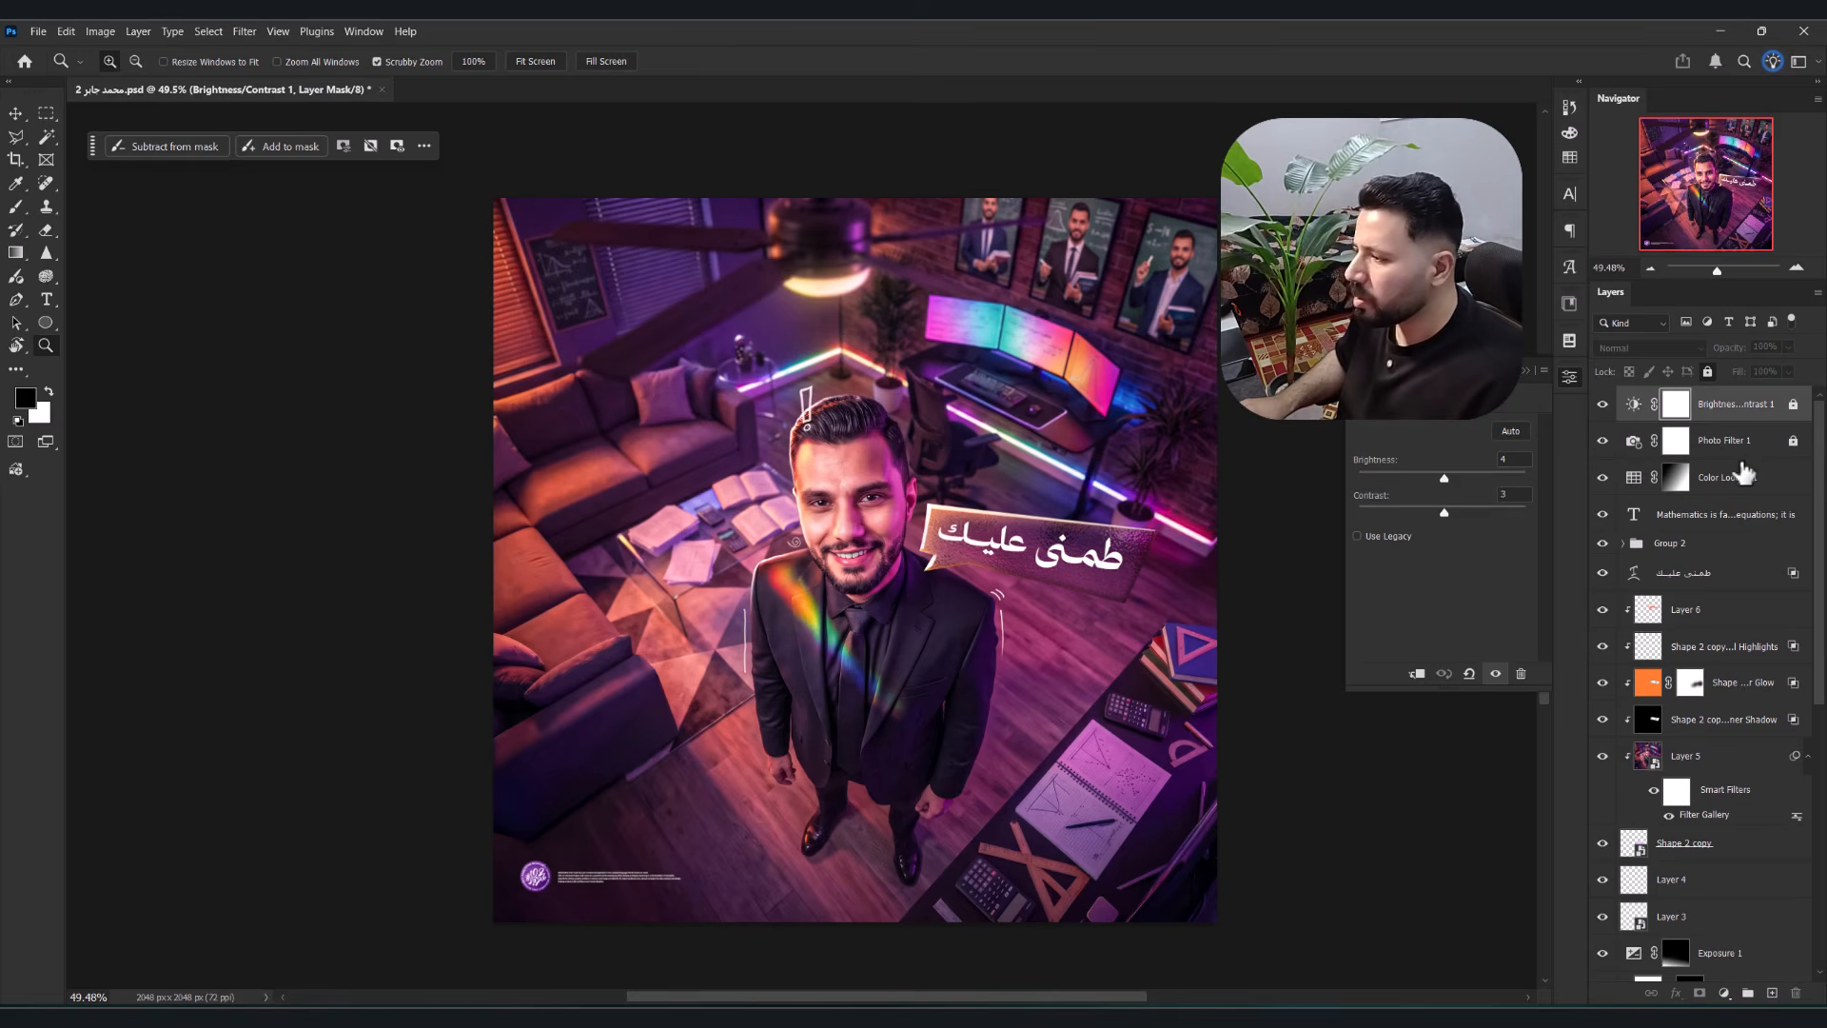
pyautogui.keyDown('shift'); pyautogui.click(1742, 477); pyautogui.keyUp('shift')
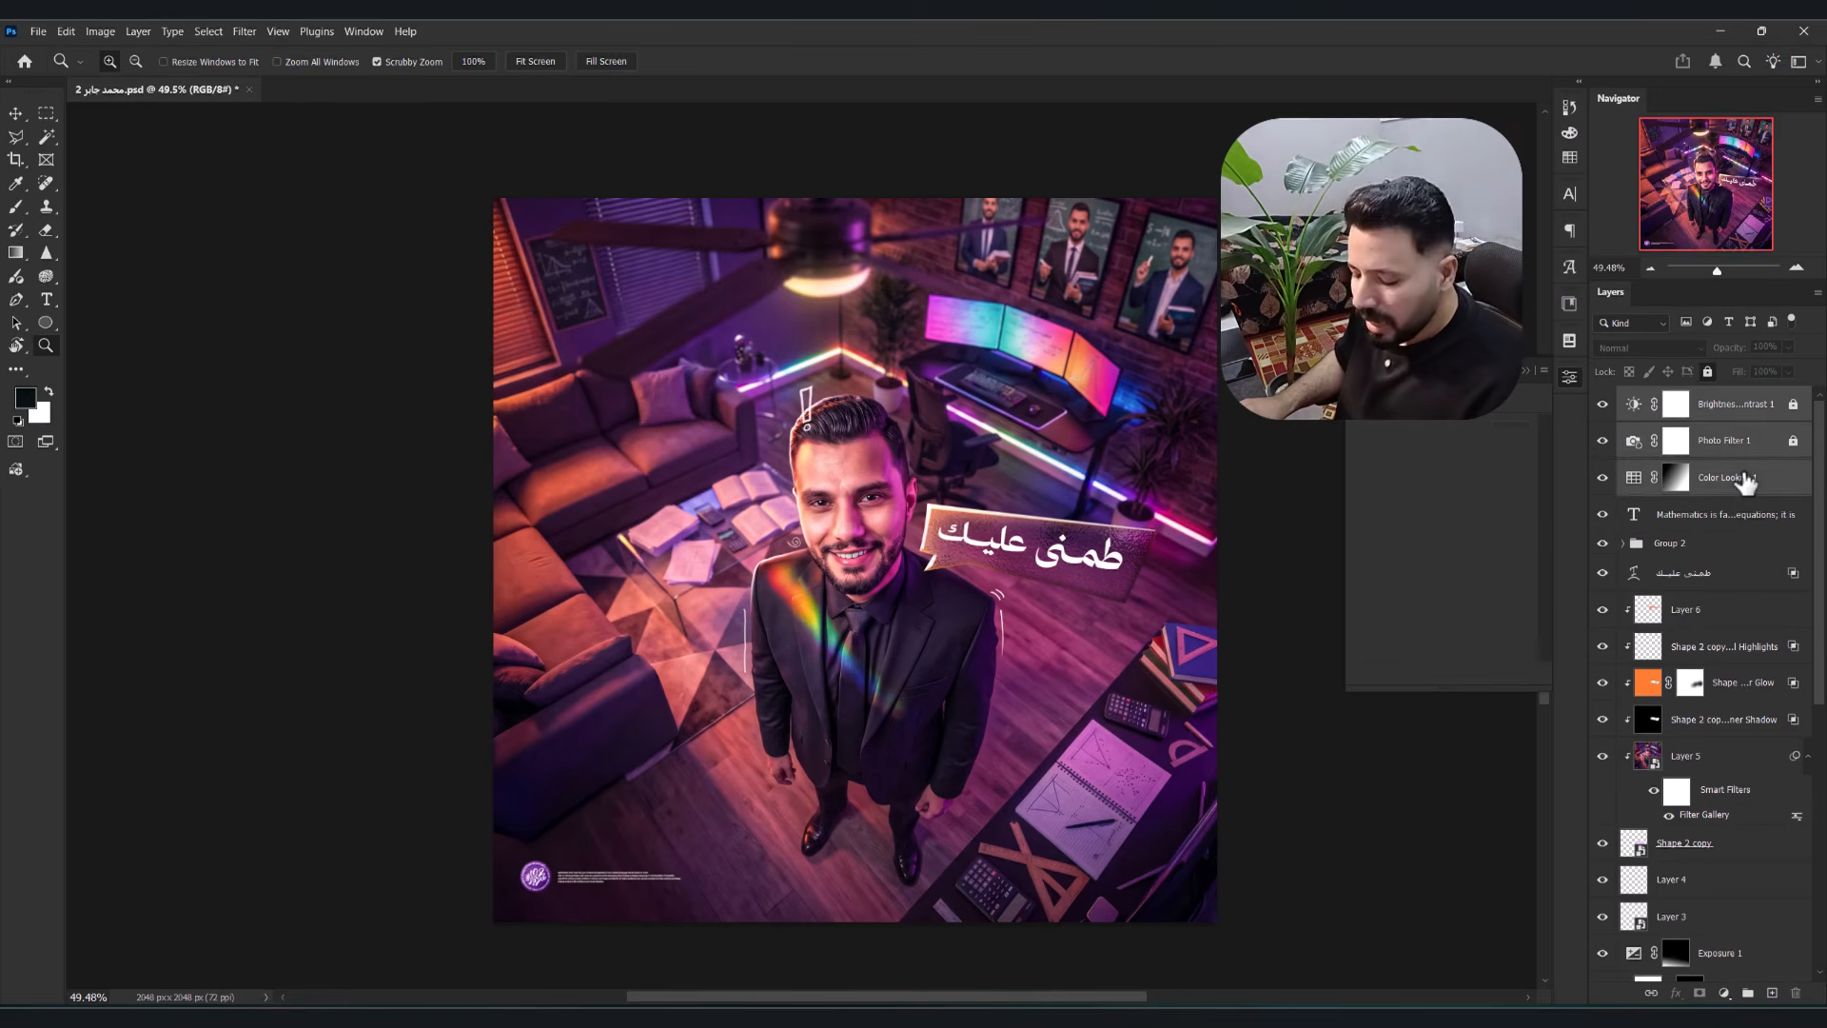
pyautogui.hotkey('ctrl', 'g')
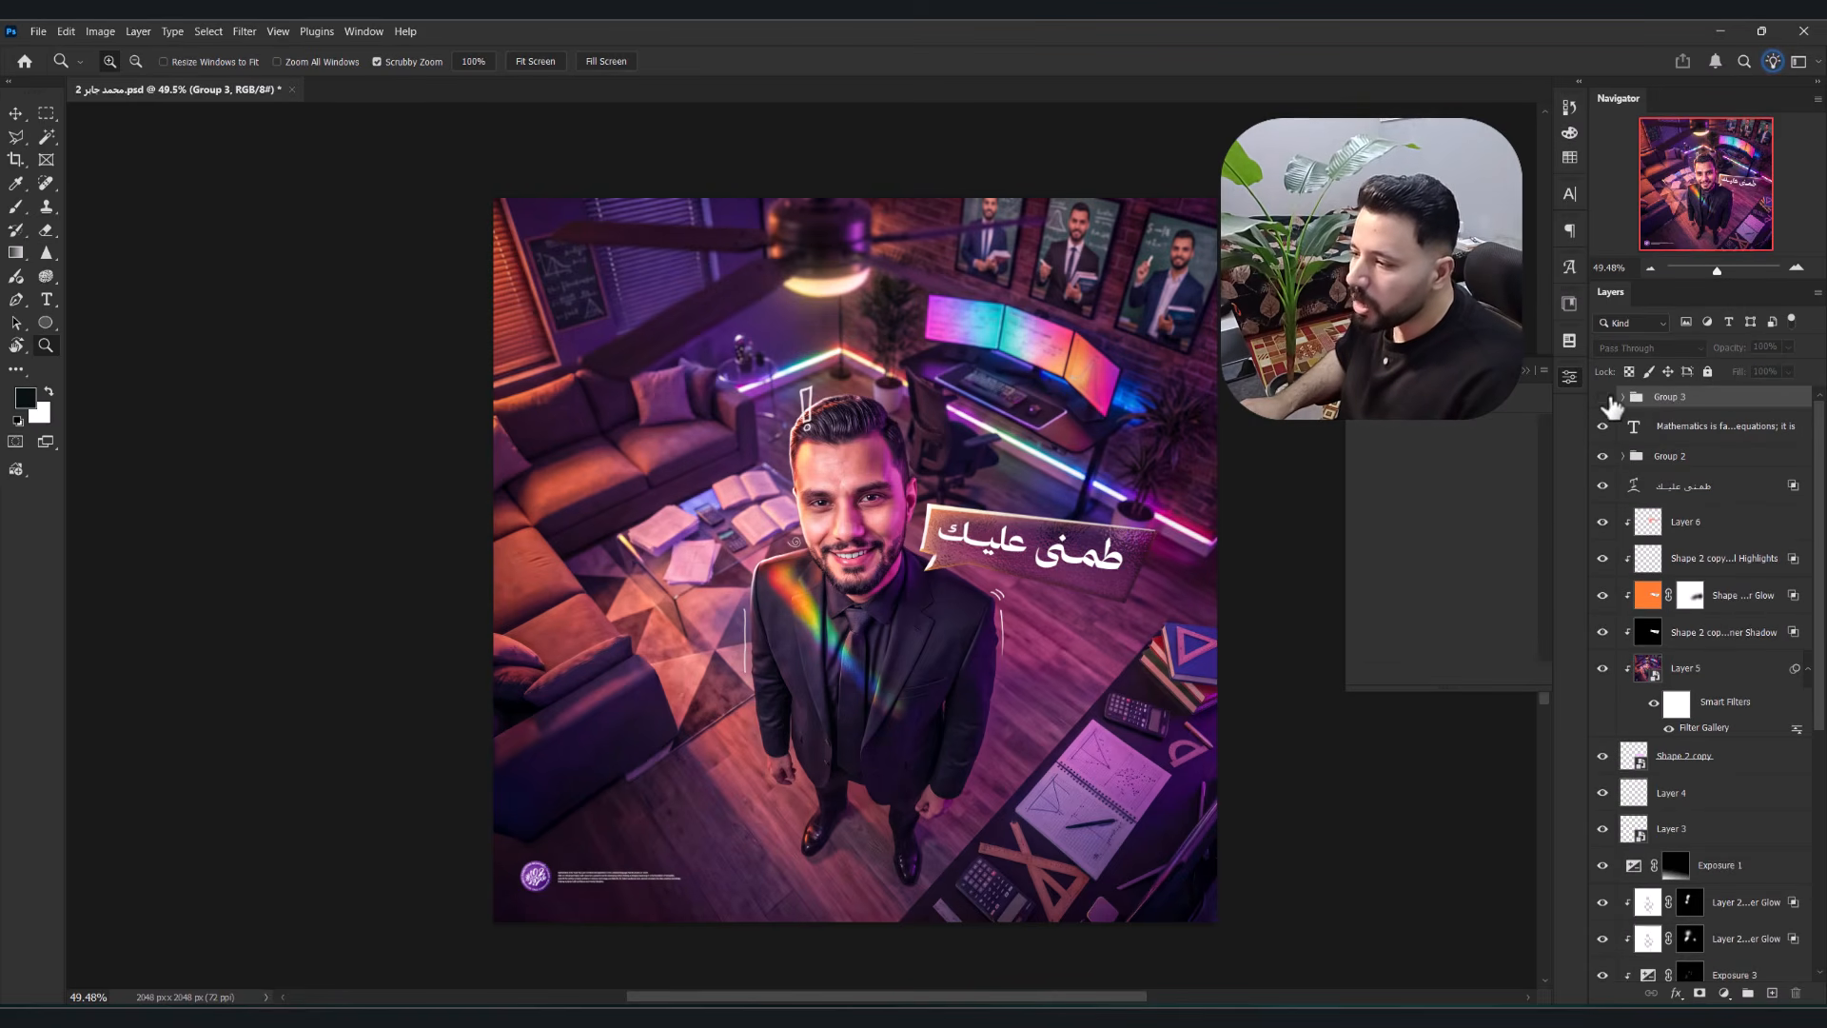
pyautogui.click(1603, 397)
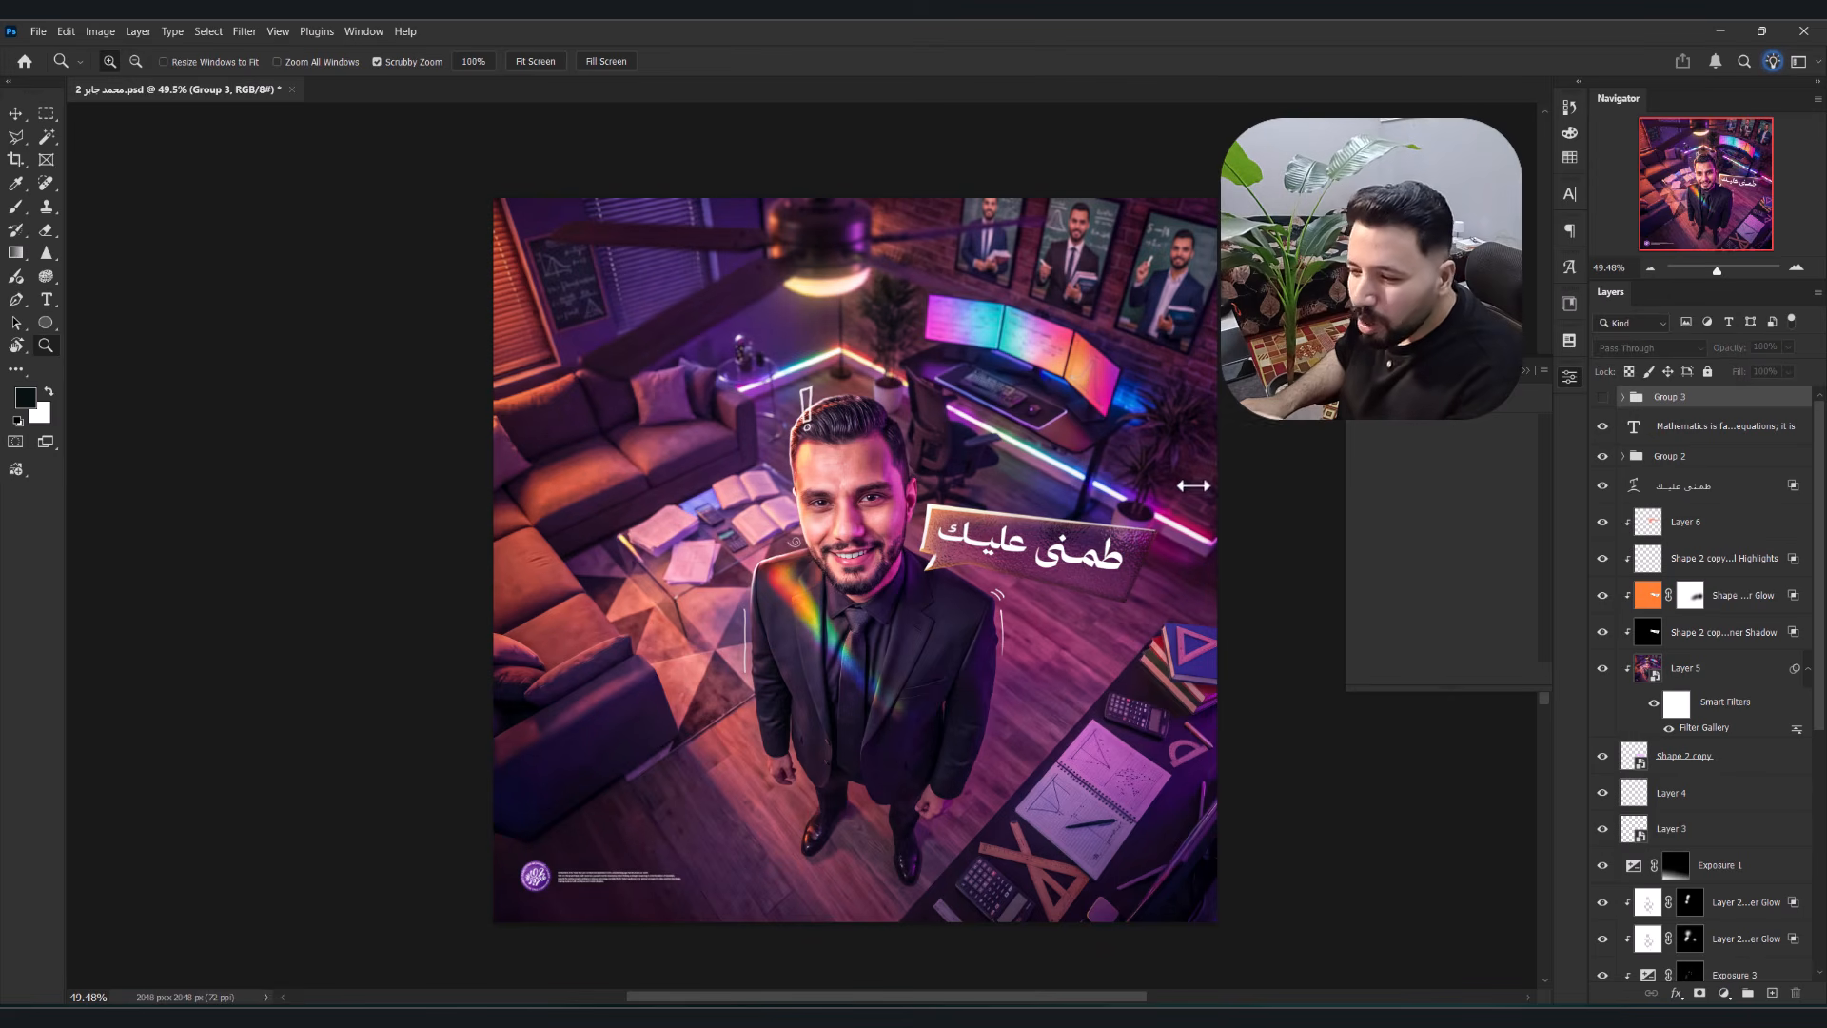
pyautogui.click(1602, 399)
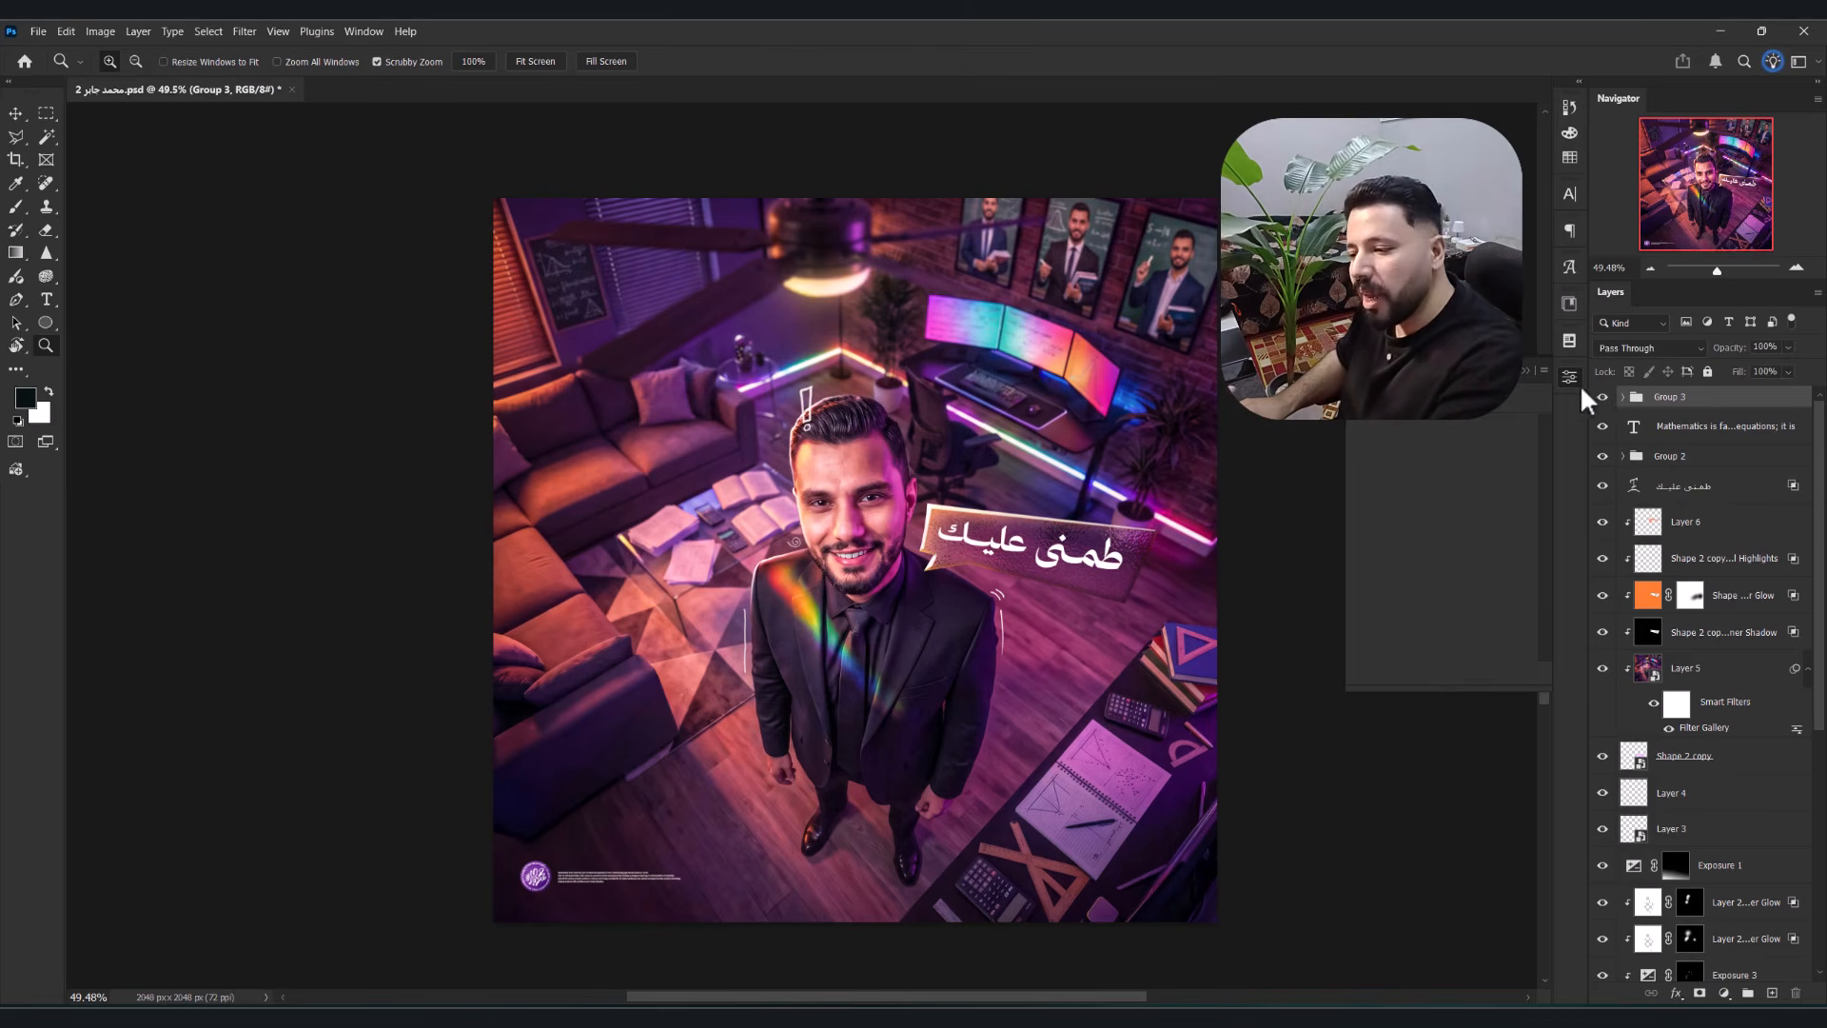